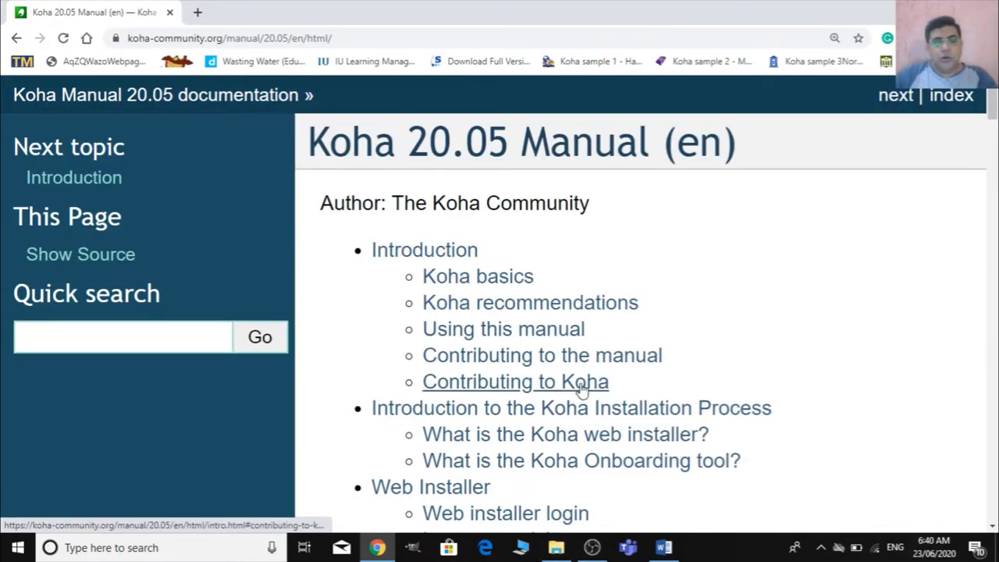
# Scroll the manual contents to the Cataloging section and bring up the Cataloging guides link menu
pyautogui.scroll(-1, 649, 365)
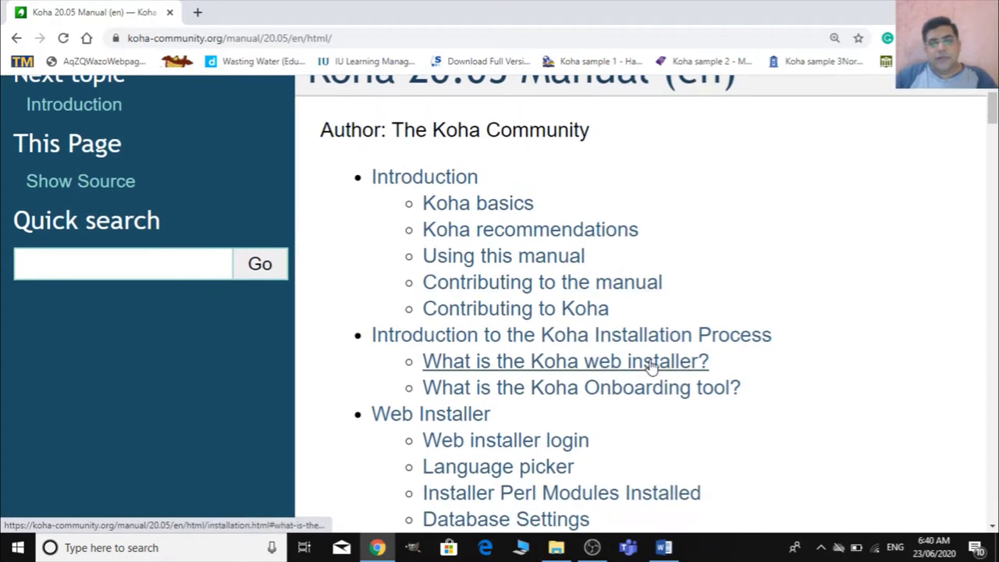
pyautogui.scroll(-5, 648, 365)
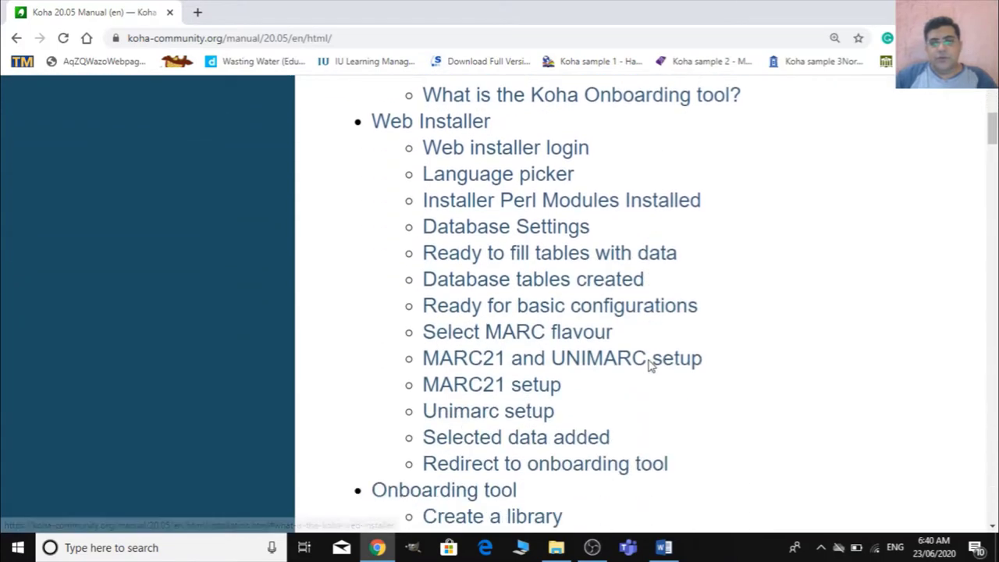
pyautogui.scroll(-7, 648, 365)
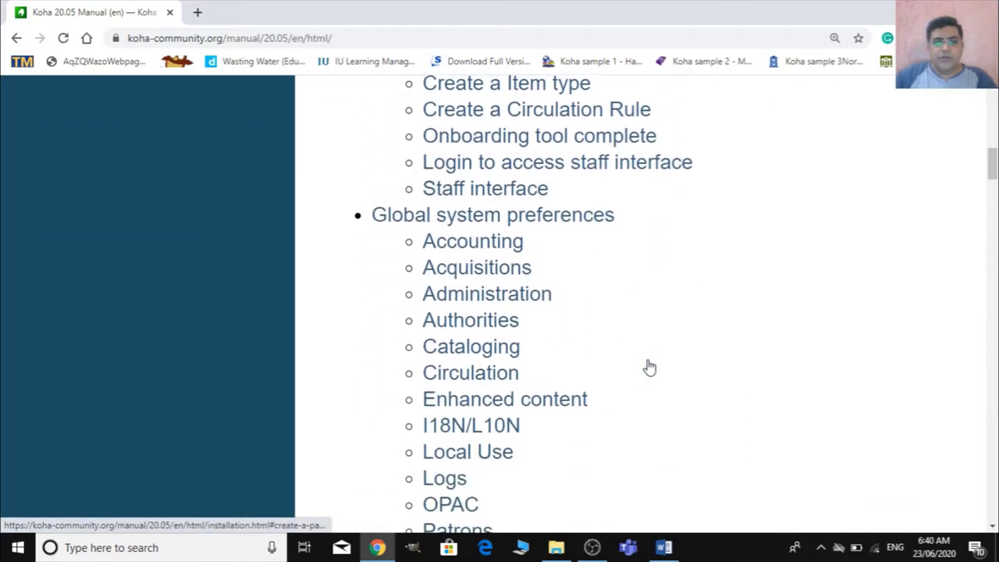
pyautogui.scroll(-7, 649, 365)
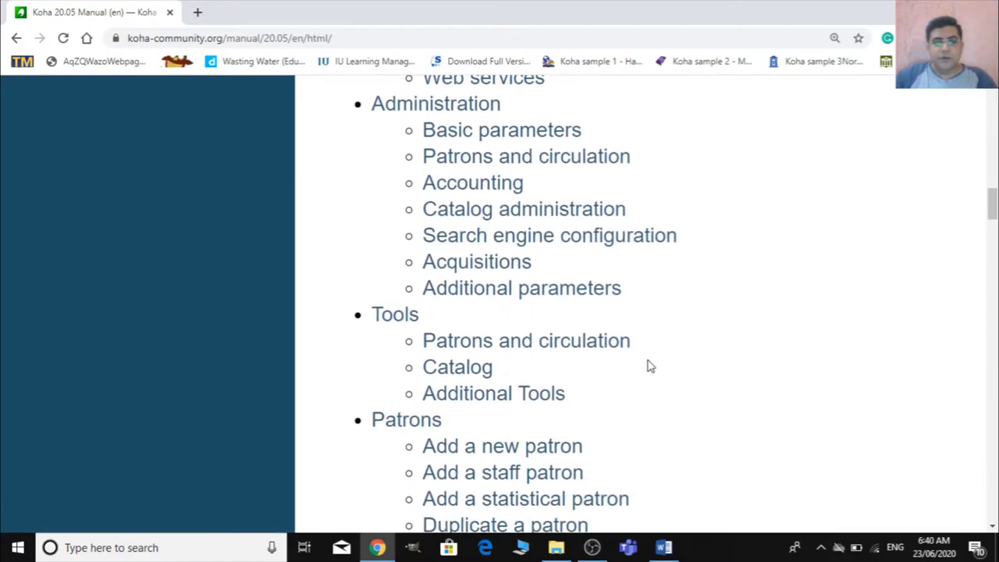
pyautogui.scroll(-5, 648, 365)
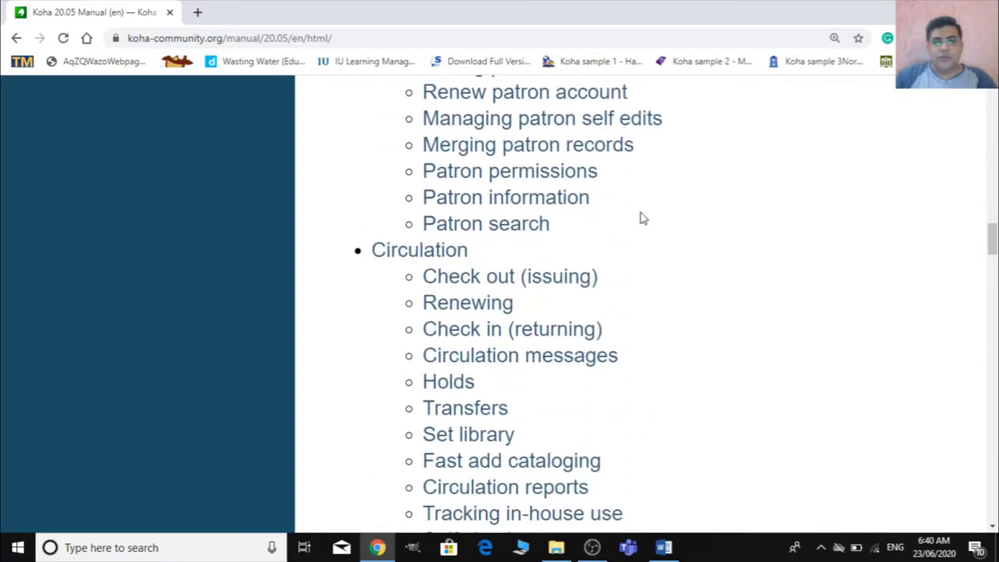
pyautogui.scroll(-6, 567, 184)
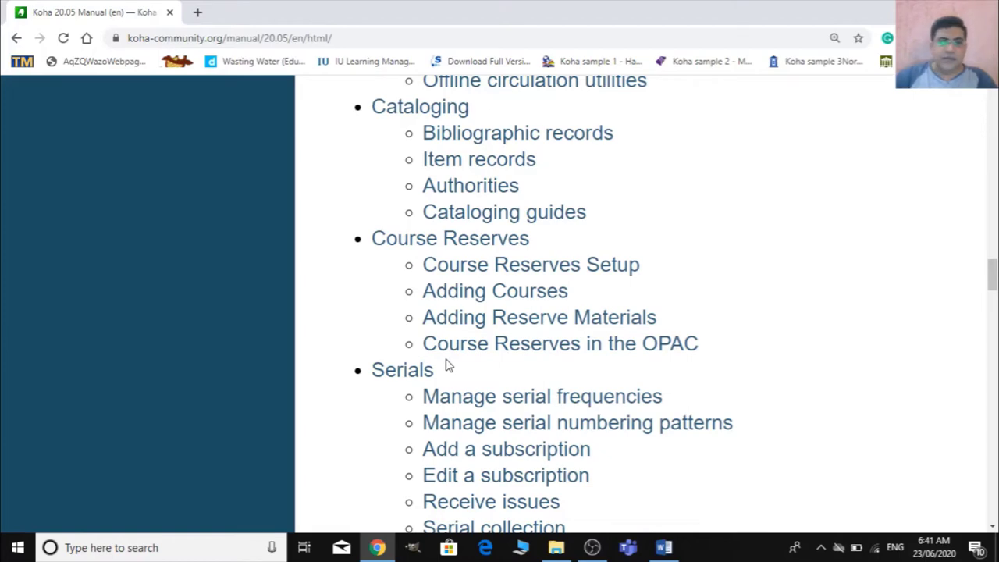
pyautogui.rightClick(523, 222)
# Open Cataloging guides in a new tab and switch to it
pyautogui.click(577, 231)
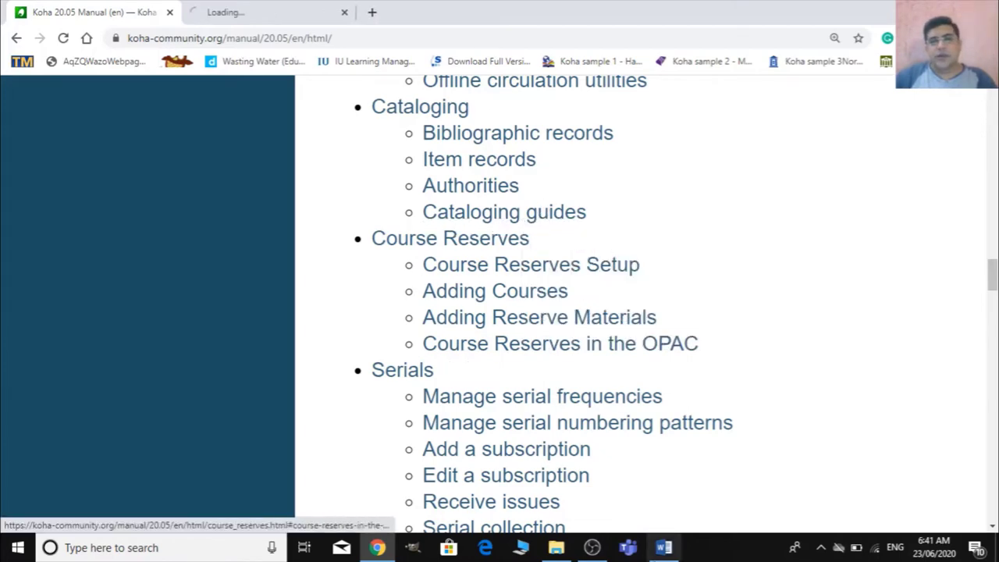
pyautogui.click(279, 8)
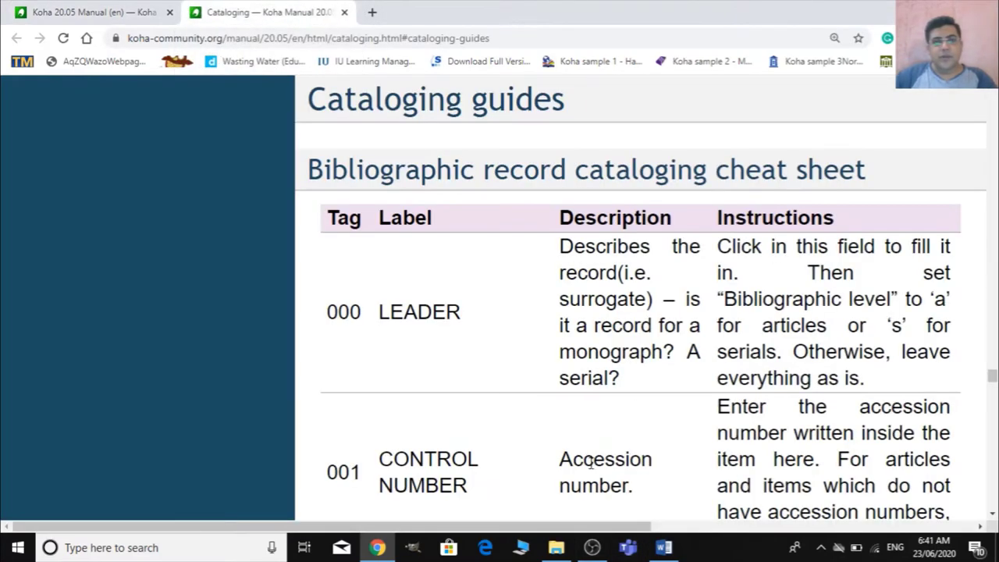
pyautogui.scroll(-1, 593, 460)
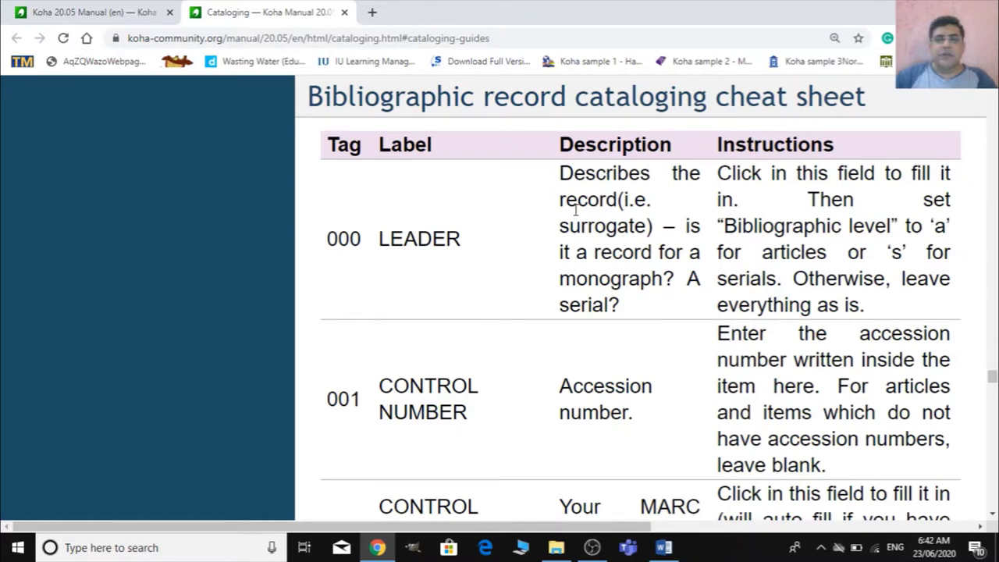
# Scroll down to the Bibliographic record cataloging cheat sheet of MARC tags
pyautogui.scroll(-3, 576, 209)
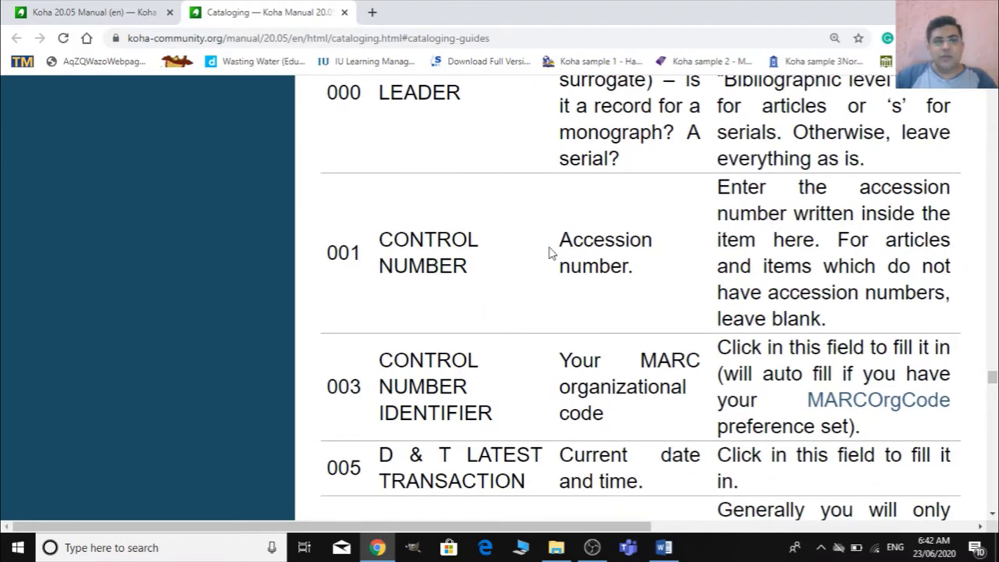
pyautogui.scroll(-3, 609, 312)
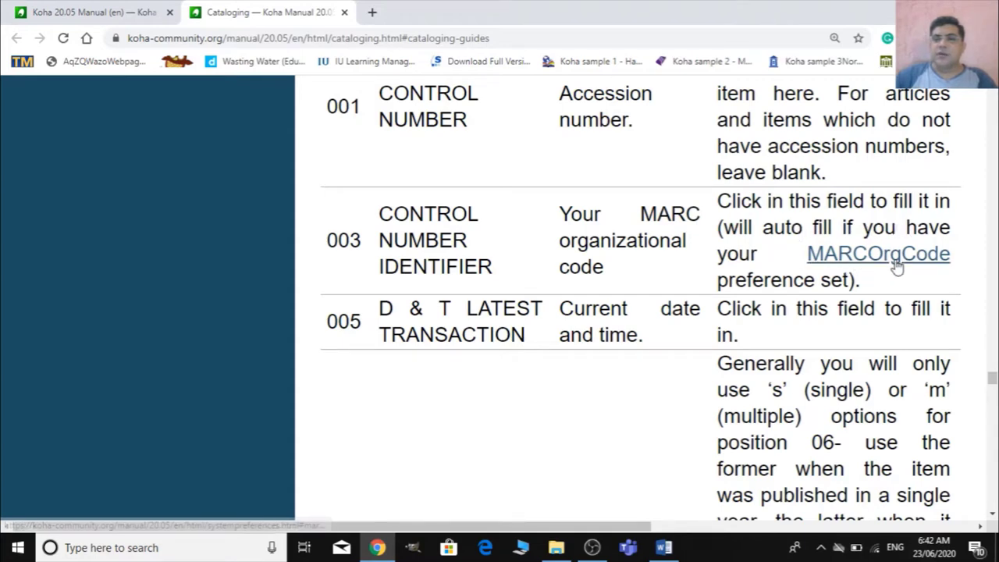
pyautogui.scroll(-2, 563, 315)
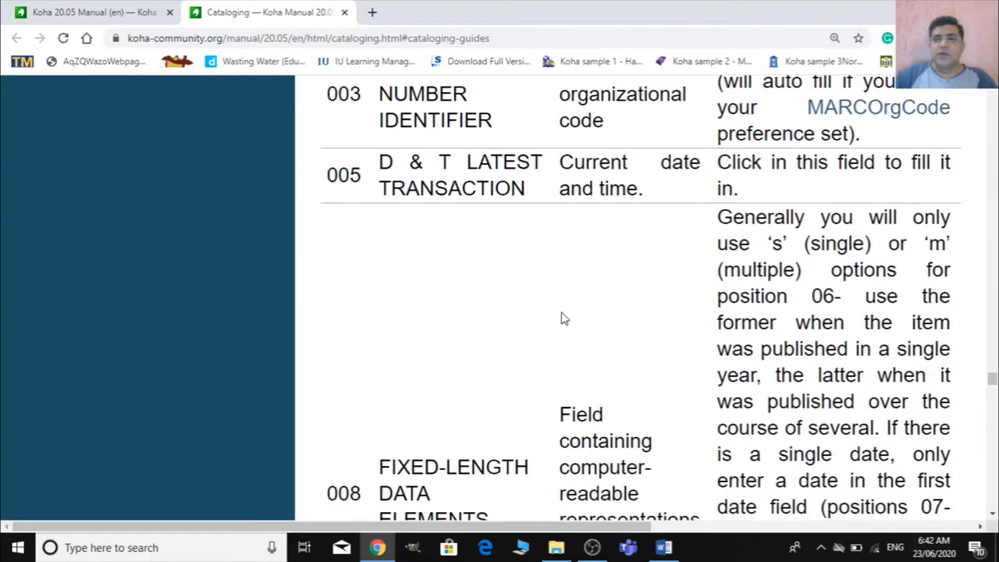
pyautogui.scroll(-4, 564, 318)
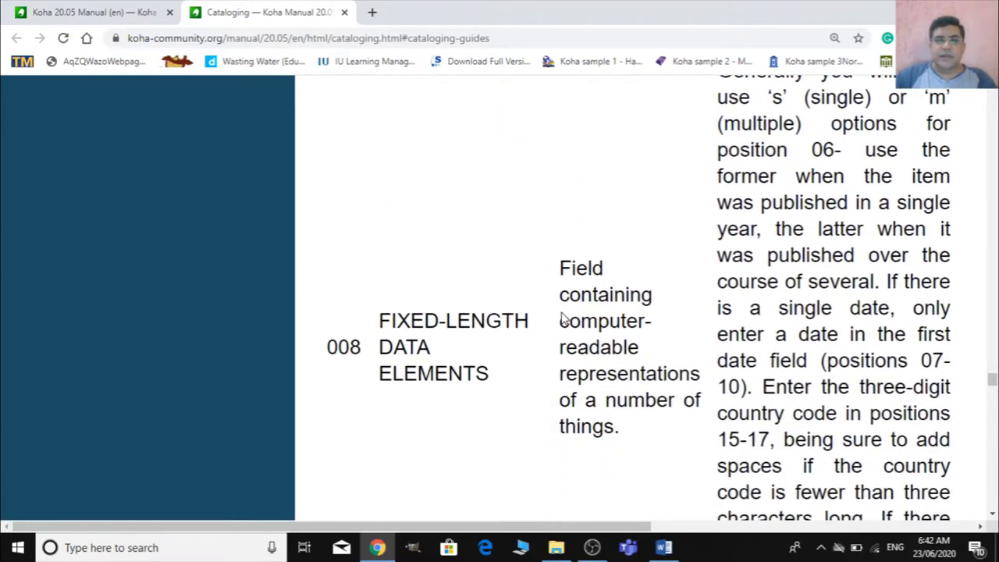
pyautogui.scroll(-7, 559, 322)
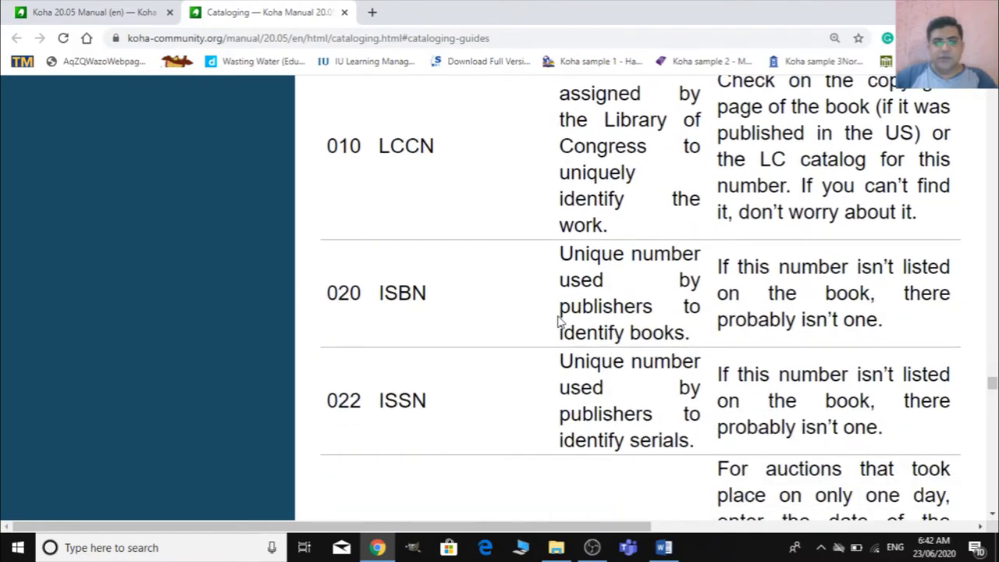
pyautogui.scroll(-7, 559, 322)
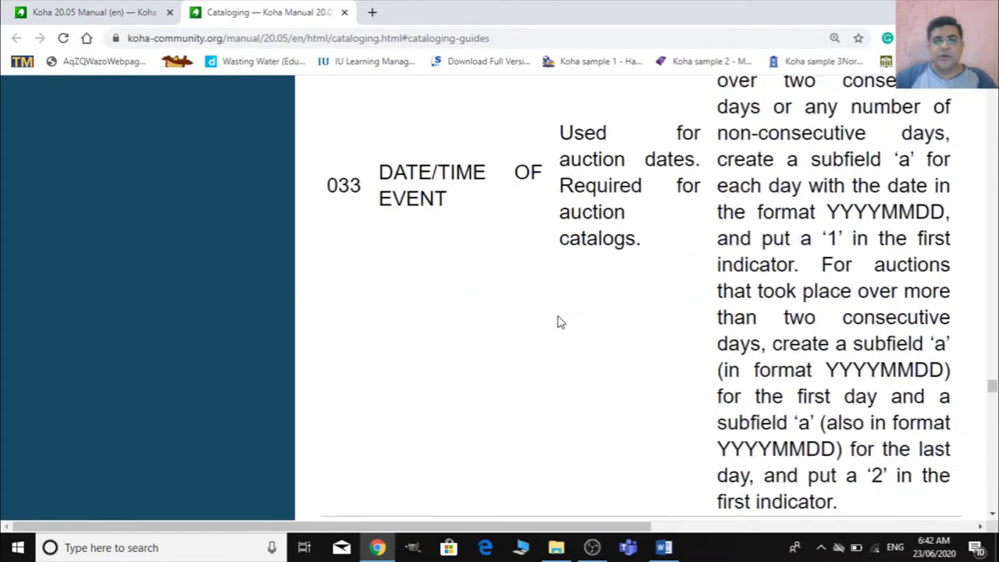
pyautogui.scroll(5, 554, 327)
pyautogui.scroll(15, 550, 327)
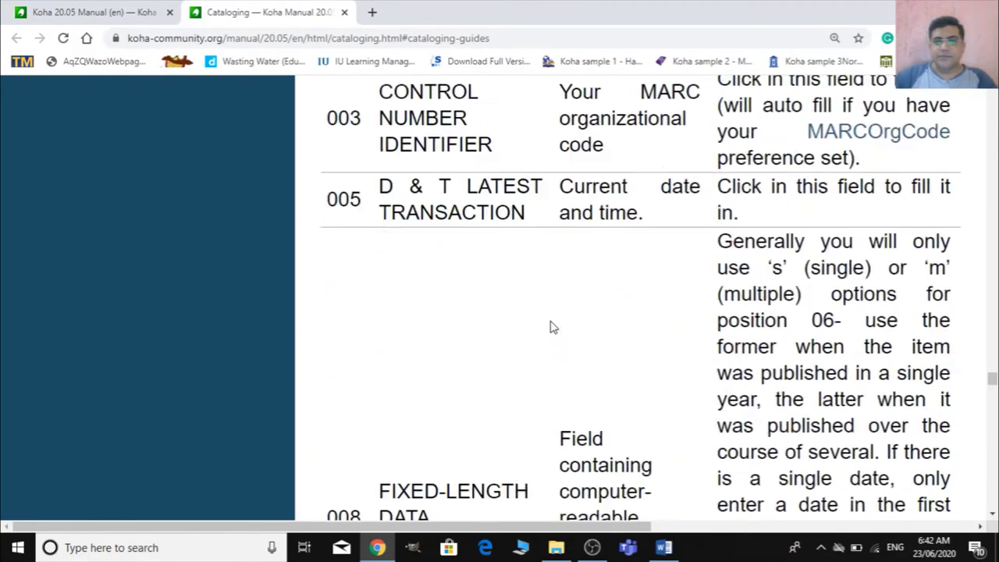
pyautogui.scroll(-10, 550, 324)
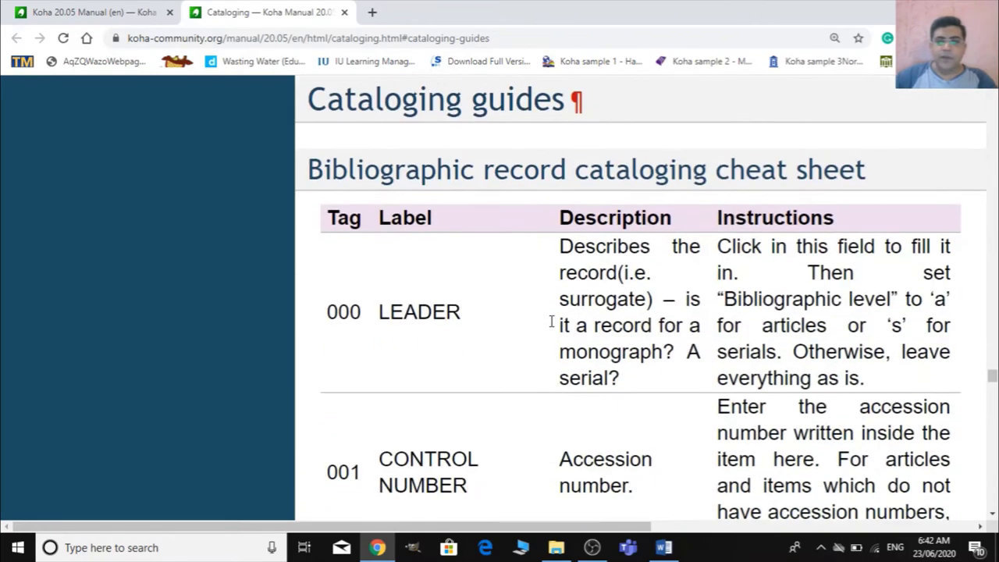
# Scroll the cheat sheet to the ISBN and 040 rows and highlight subfield c in the 040 guidance
pyautogui.scroll(-6, 551, 320)
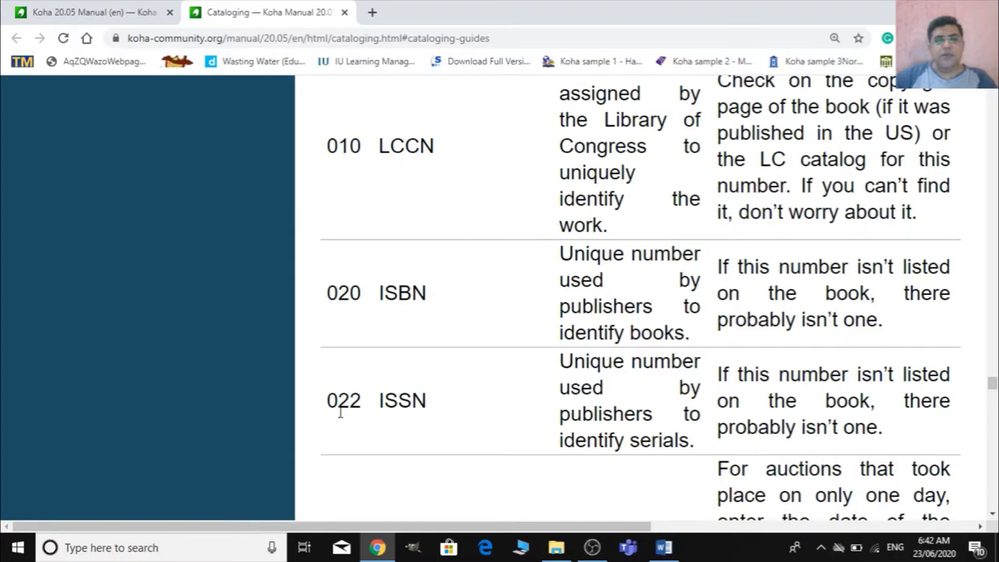
pyautogui.scroll(-5, 417, 410)
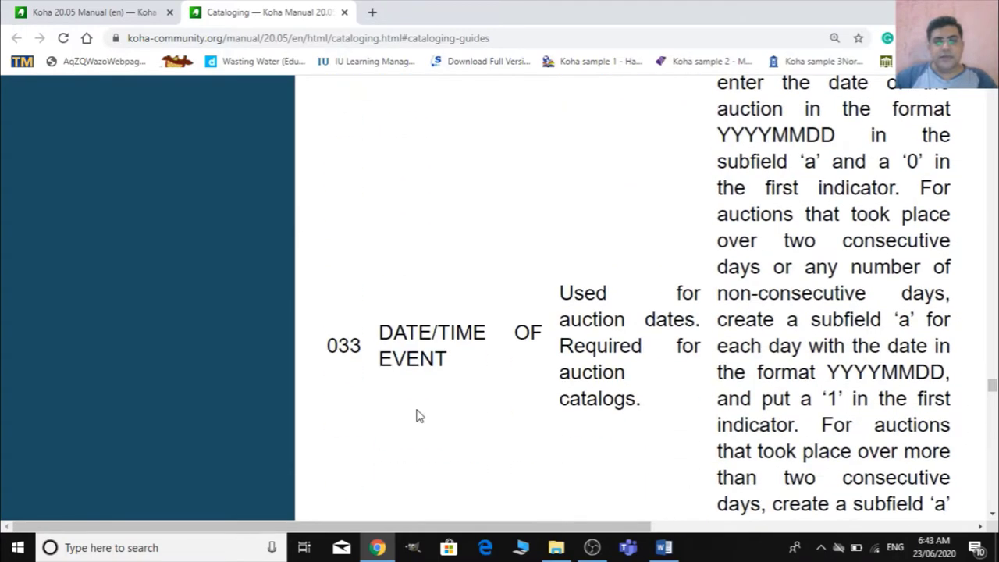
pyautogui.scroll(-2, 359, 231)
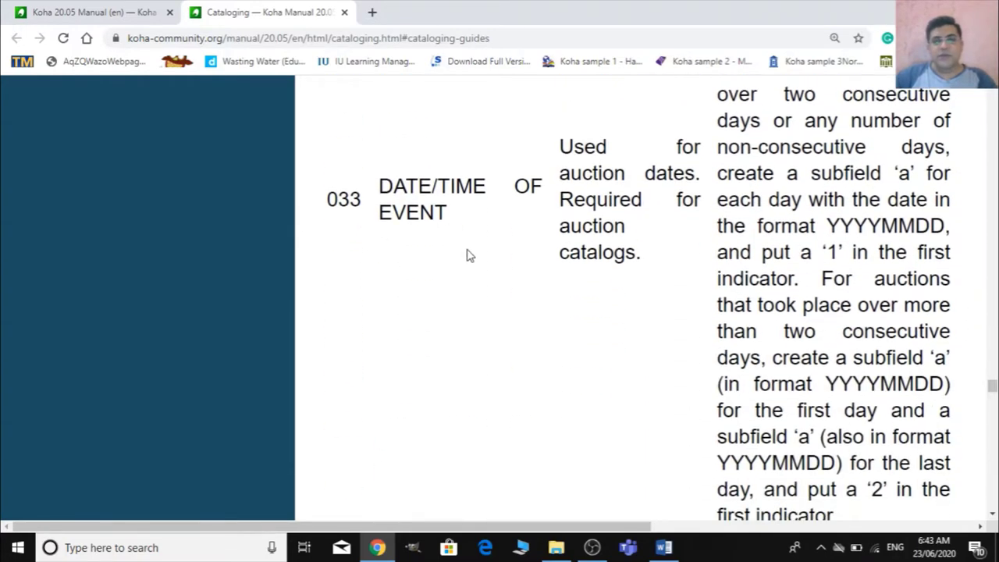
pyautogui.scroll(-5, 495, 334)
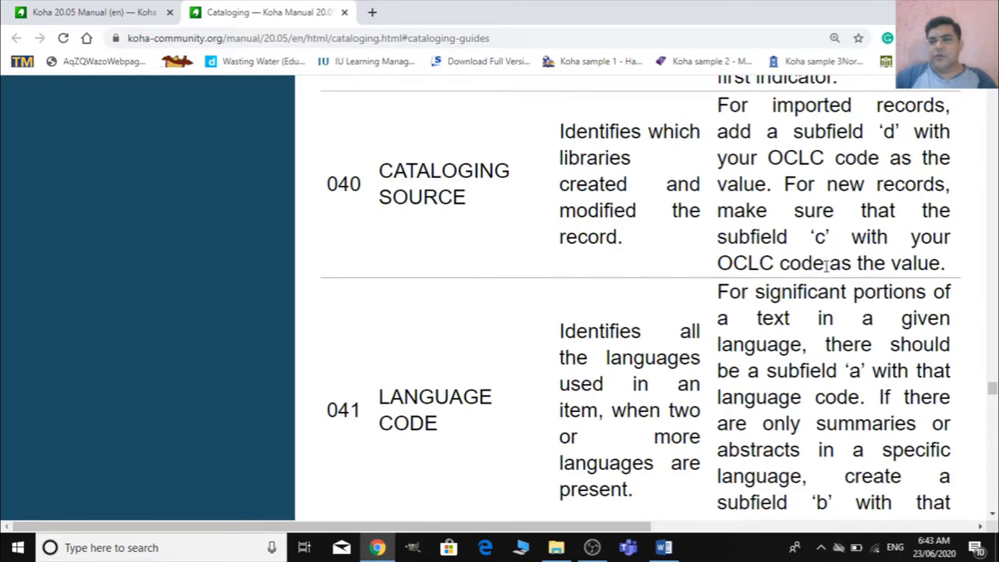
pyautogui.doubleClick(819, 238)
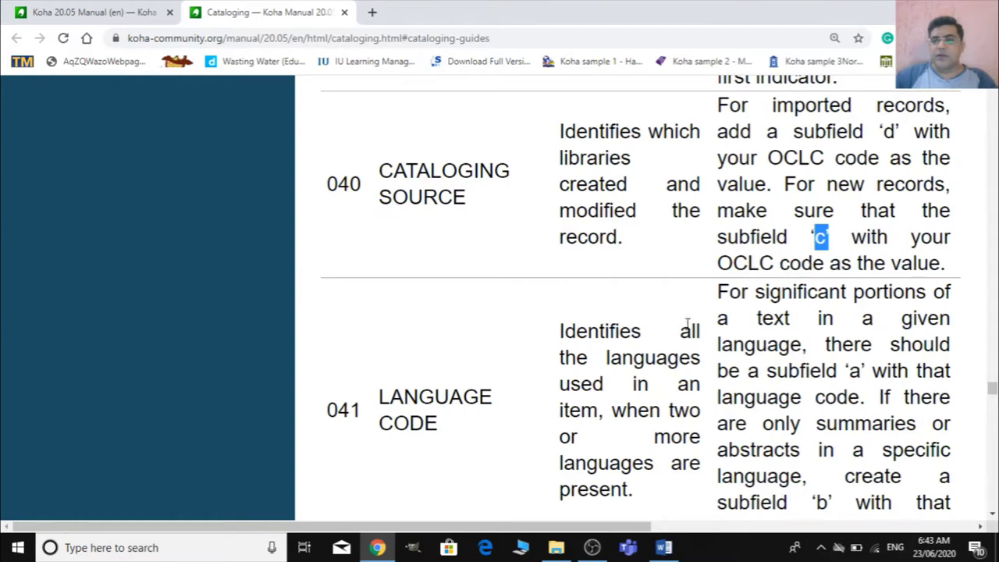
# Continue down past tags 110–246 to the 250 Edition Statement and 260 Publication rows
pyautogui.scroll(-1, 669, 351)
pyautogui.scroll(-2, 664, 346)
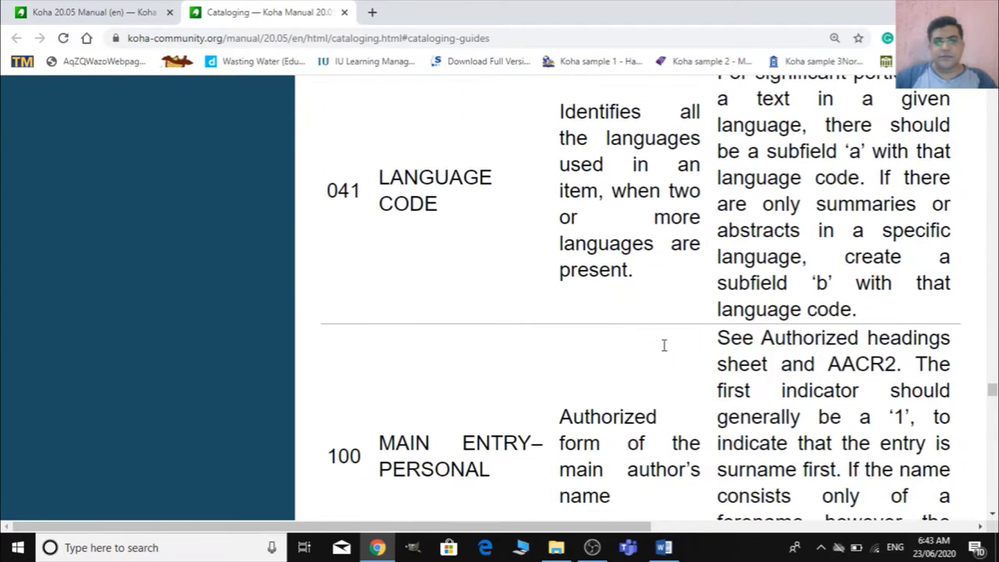
pyautogui.scroll(-1, 526, 276)
pyautogui.scroll(-2, 461, 355)
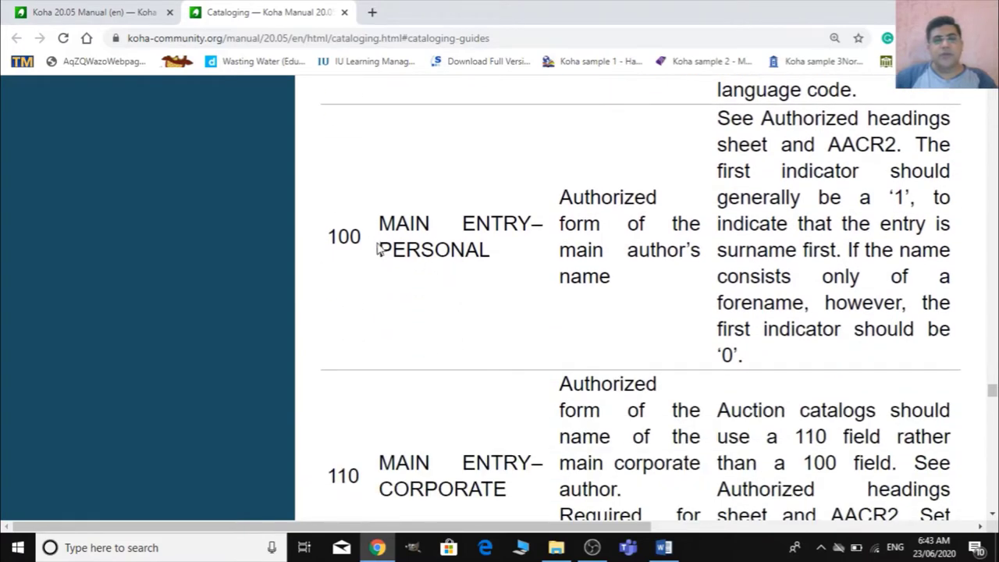
pyautogui.scroll(-1, 504, 382)
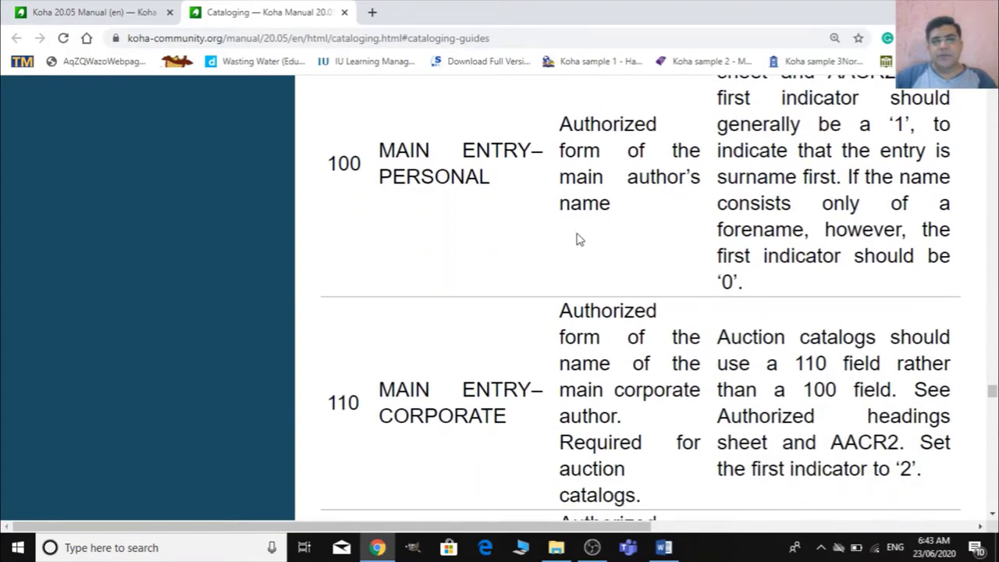
pyautogui.scroll(-1, 537, 363)
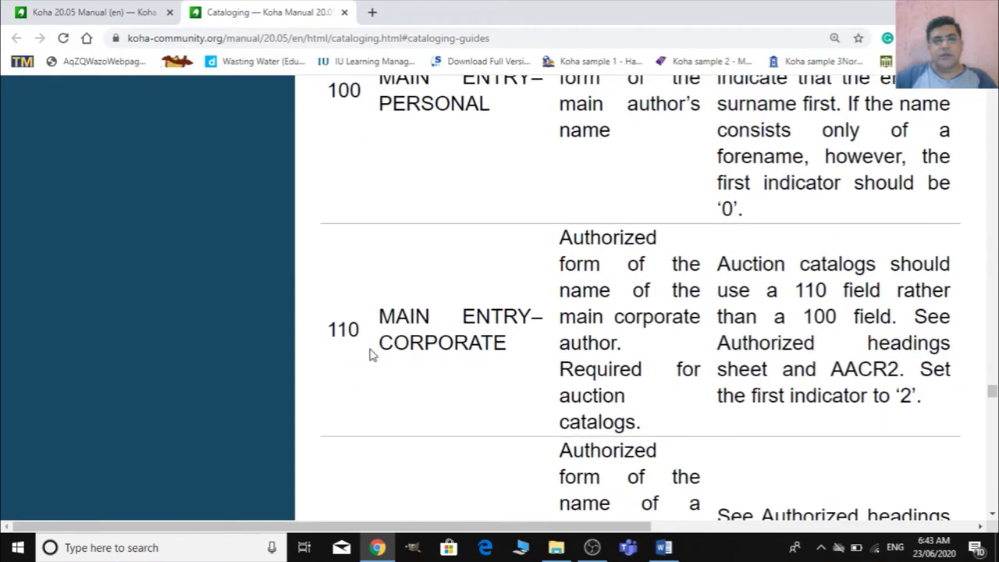
pyautogui.scroll(-2, 369, 353)
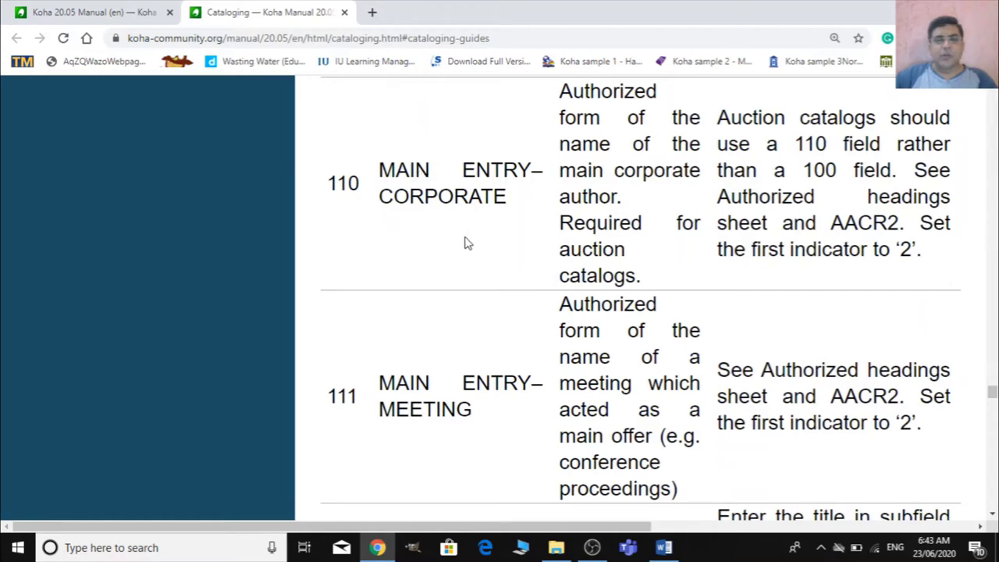
pyautogui.scroll(-2, 468, 263)
pyautogui.scroll(-7, 470, 264)
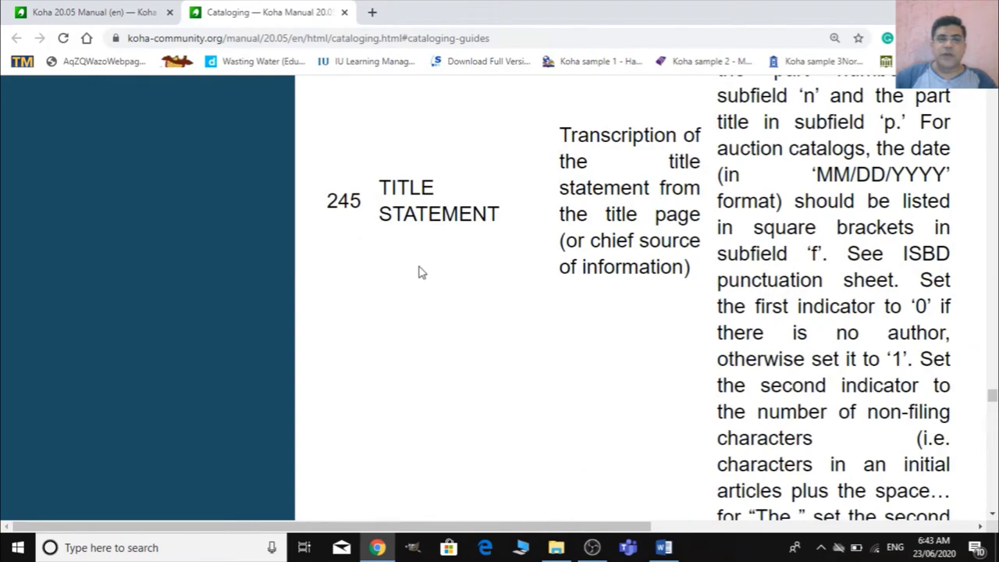
pyautogui.scroll(-3, 419, 283)
pyautogui.scroll(-7, 420, 282)
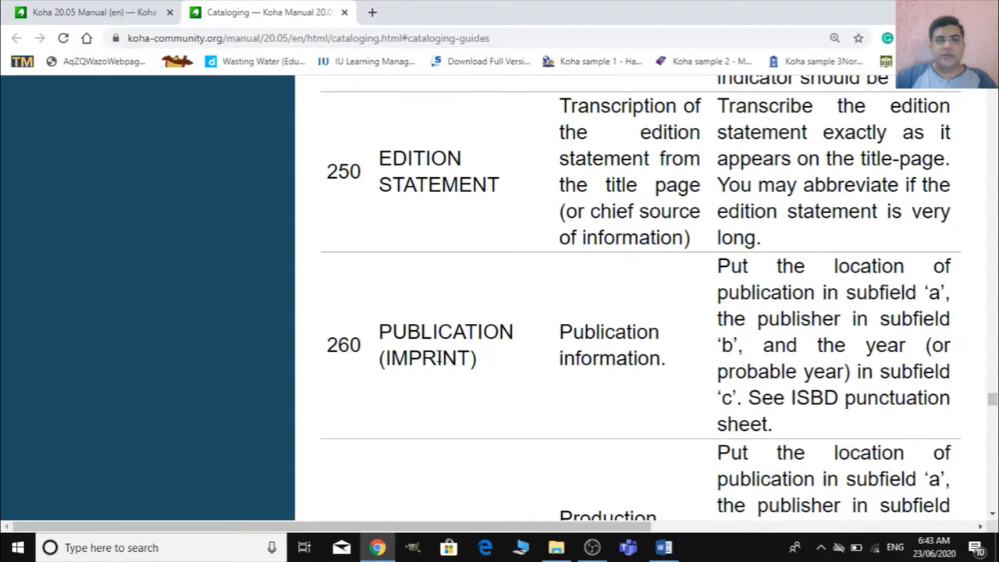
# Scroll from the 490 row to the 505 row, briefly selecting the 505 field number
pyautogui.scroll(-4, 440, 357)
pyautogui.scroll(-2, 439, 357)
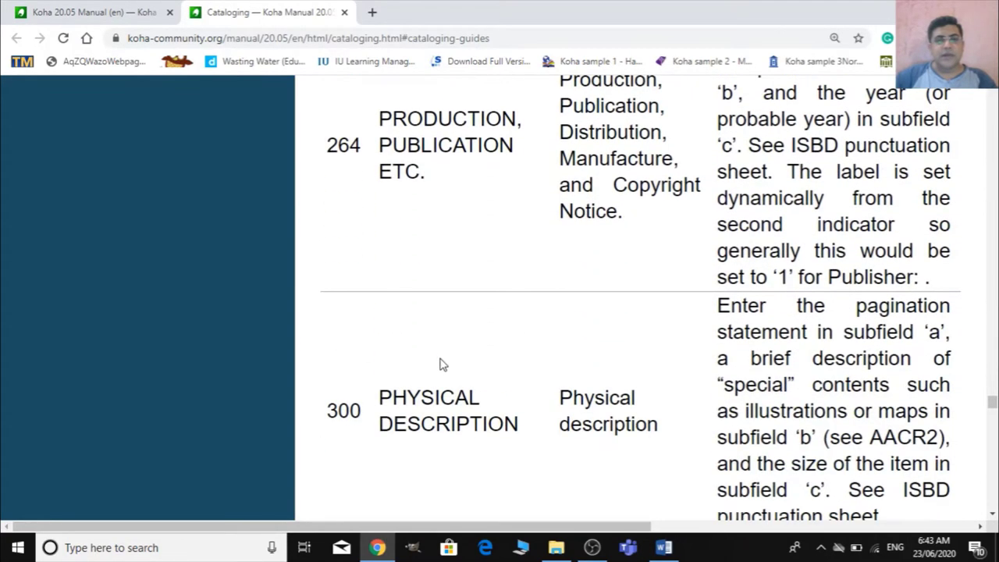
pyautogui.scroll(-2, 411, 274)
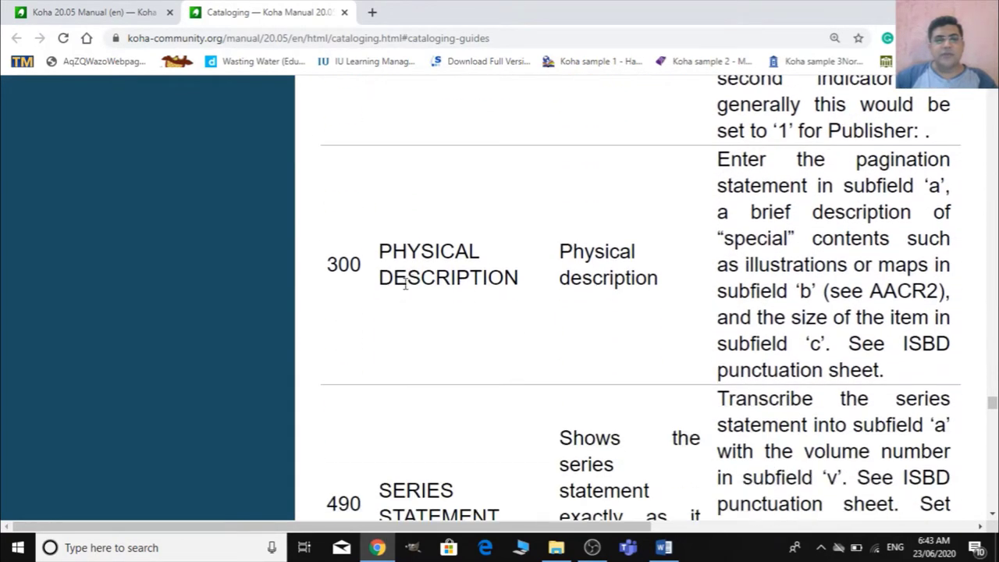
pyautogui.scroll(-3, 406, 285)
pyautogui.scroll(-2, 347, 312)
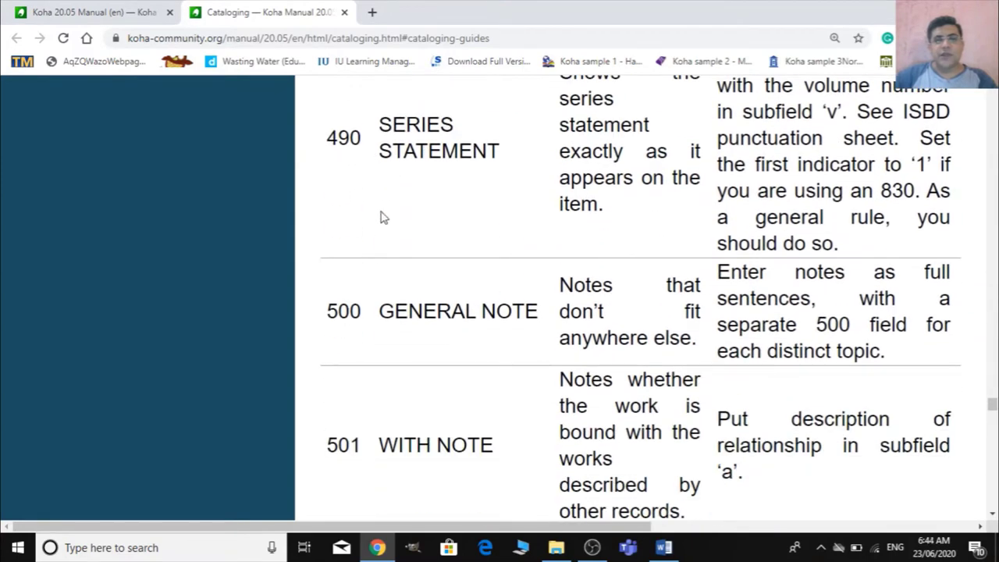
pyautogui.scroll(-2, 383, 217)
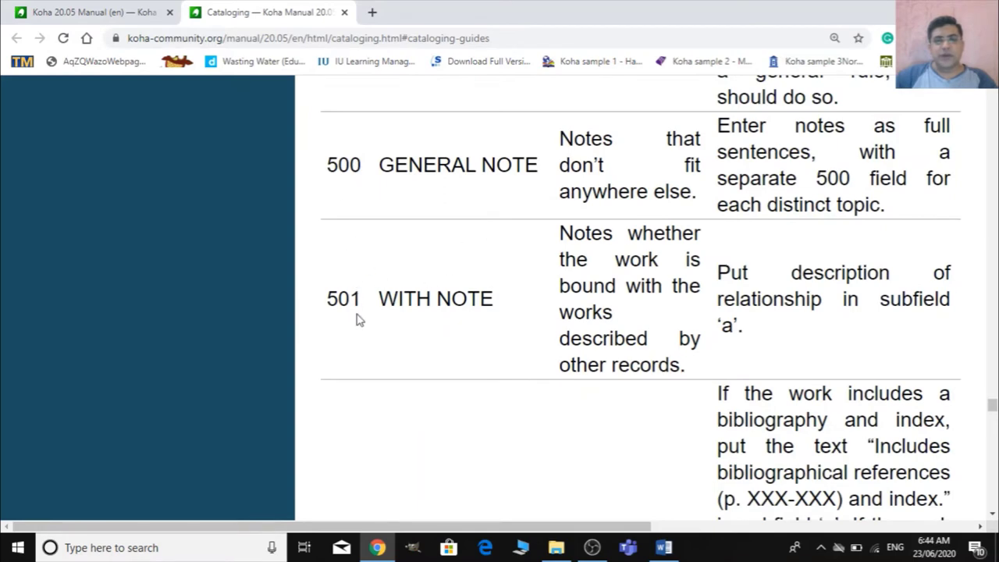
pyautogui.scroll(-10, 375, 324)
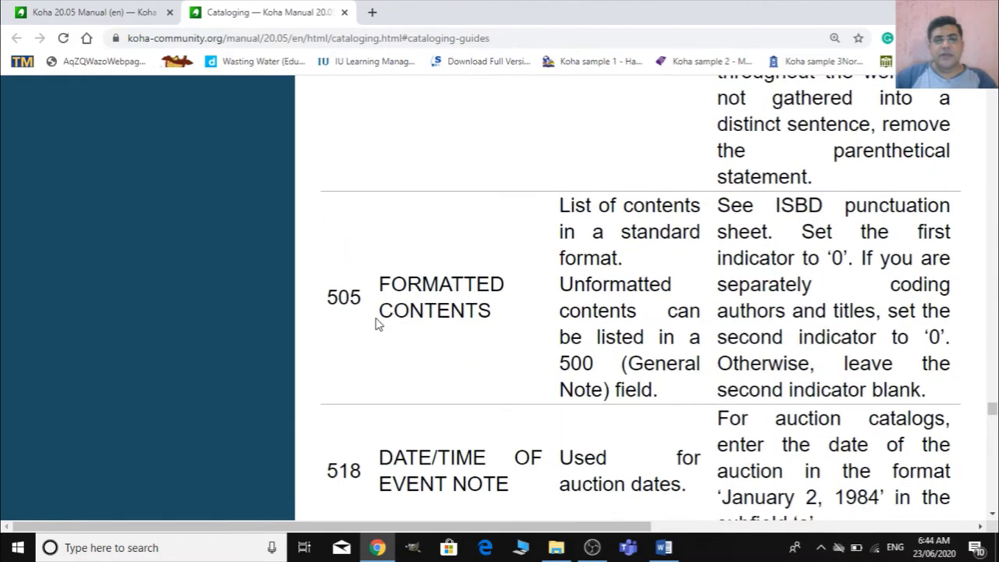
pyautogui.scroll(2, 374, 324)
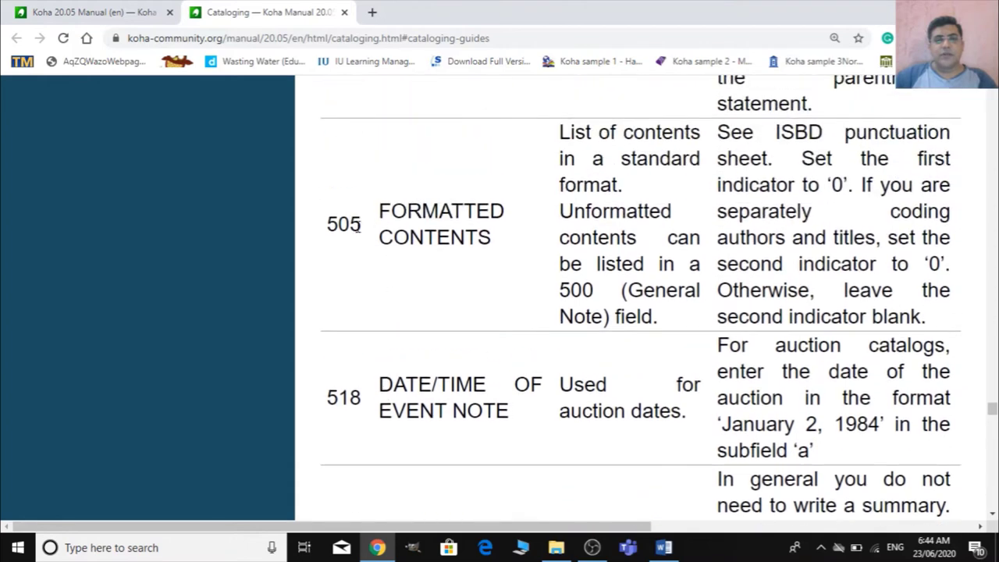
pyautogui.moveTo(359, 226); pyautogui.dragTo(318, 226)
pyautogui.click(403, 248)
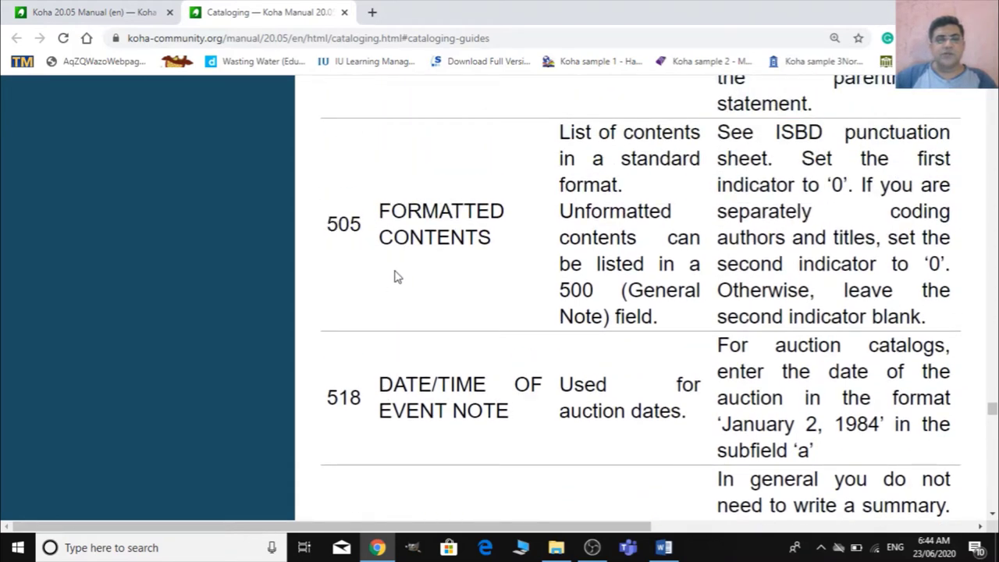
# Keep scrolling through the middle field rows of the cataloging cheat sheet
pyautogui.scroll(-6, 394, 276)
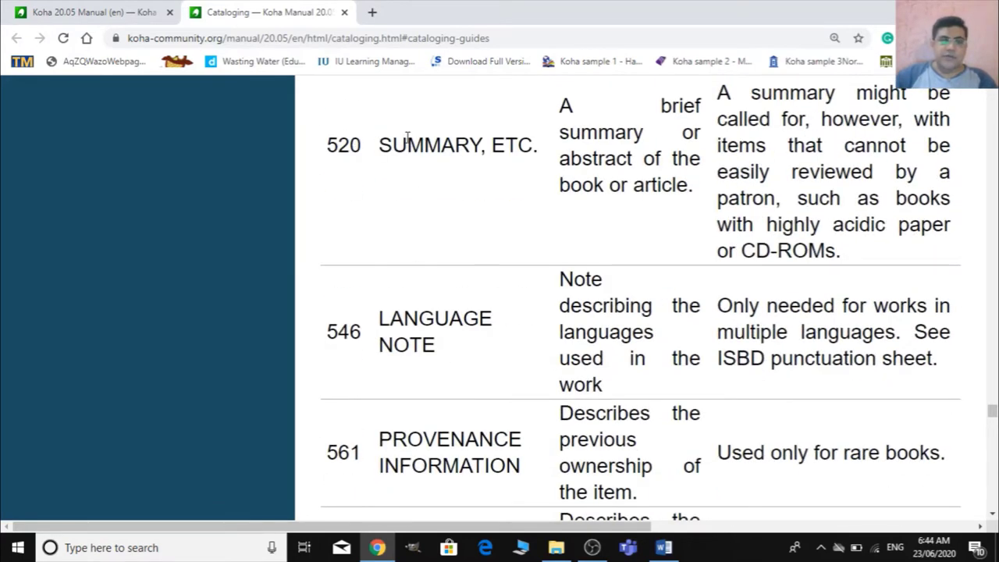
pyautogui.scroll(-5, 419, 303)
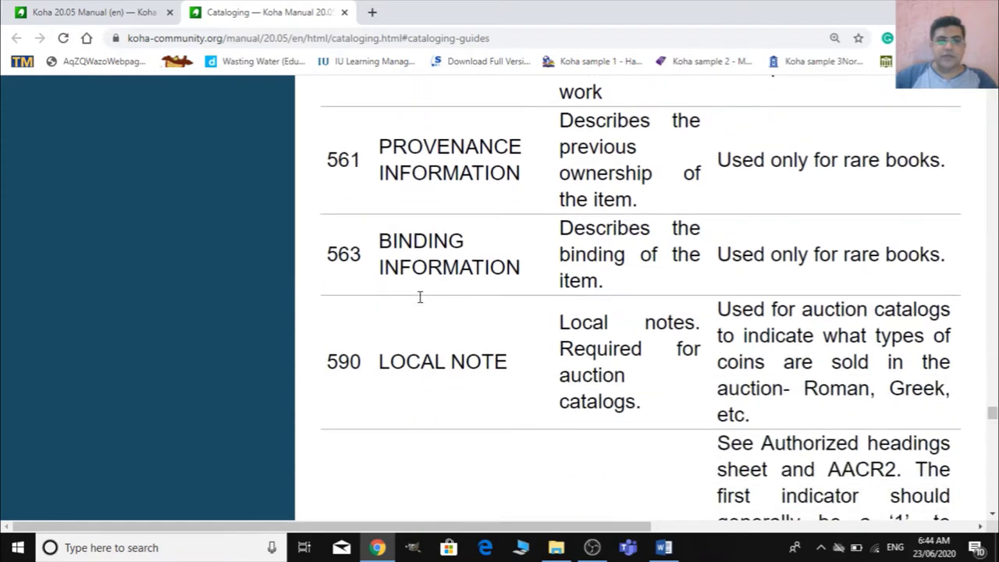
pyautogui.scroll(-12, 419, 304)
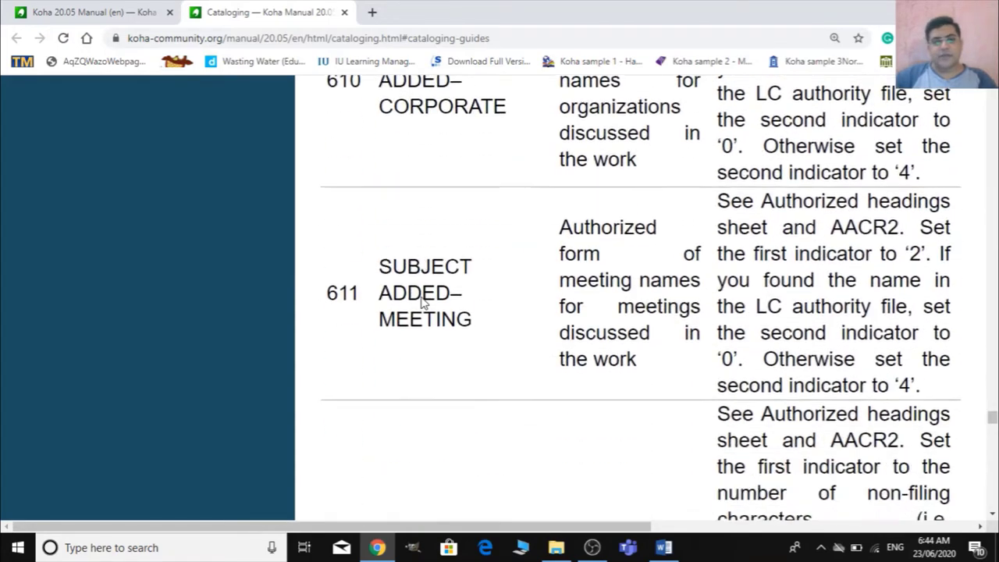
pyautogui.scroll(-2, 420, 303)
pyautogui.scroll(2, 421, 304)
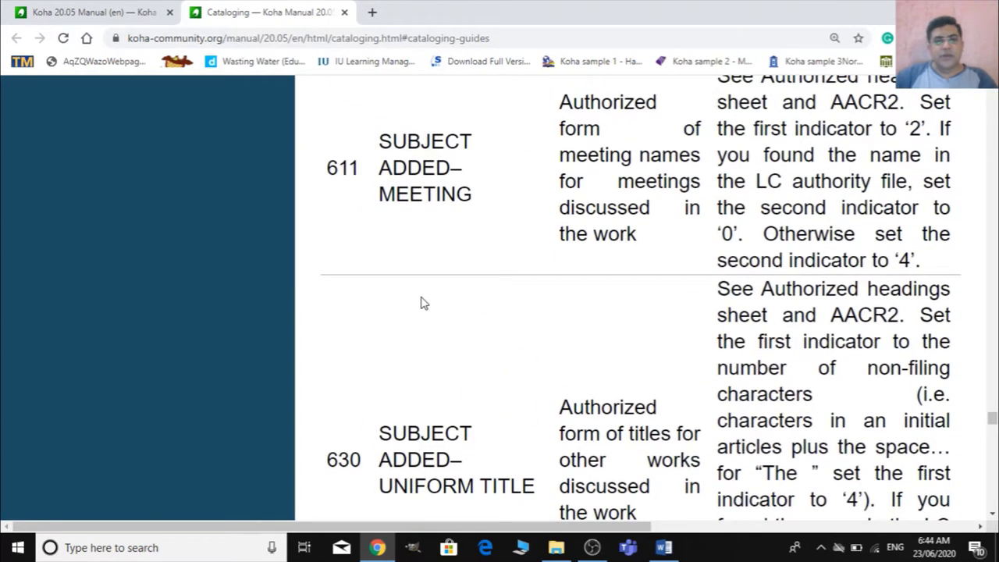
pyautogui.scroll(-4, 421, 304)
pyautogui.scroll(-2, 420, 304)
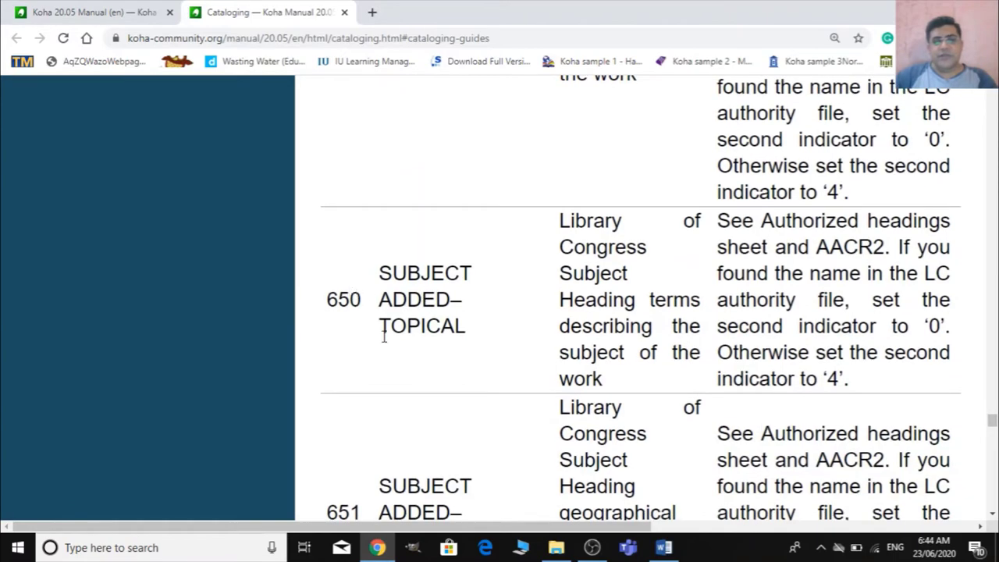
pyautogui.scroll(-7, 439, 361)
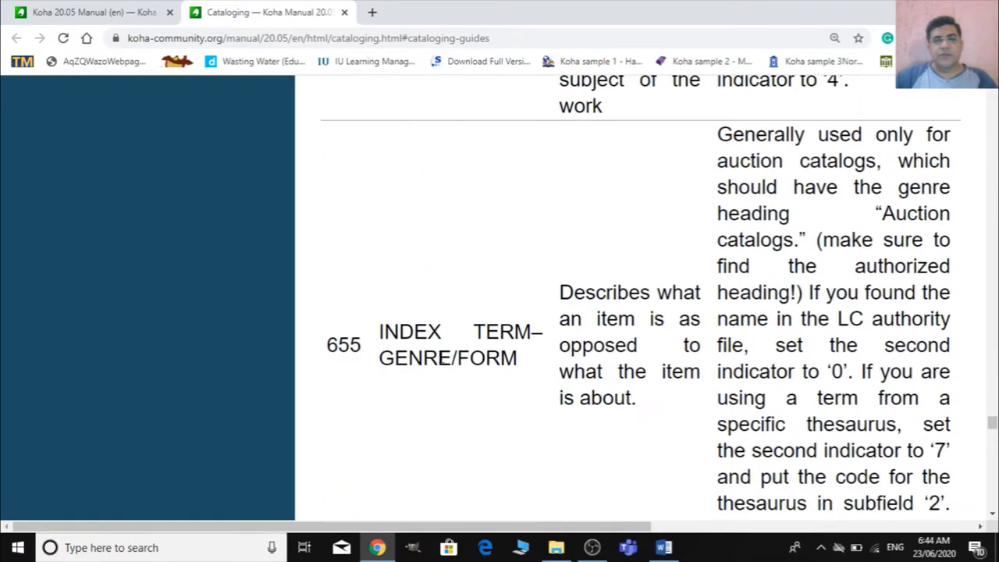
pyautogui.scroll(-10, 441, 361)
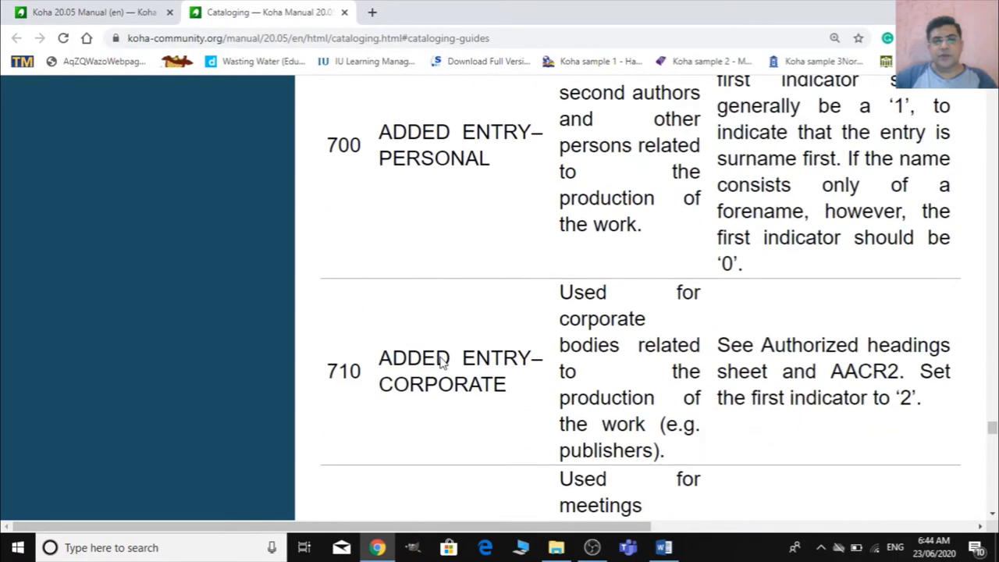
pyautogui.scroll(-7, 441, 360)
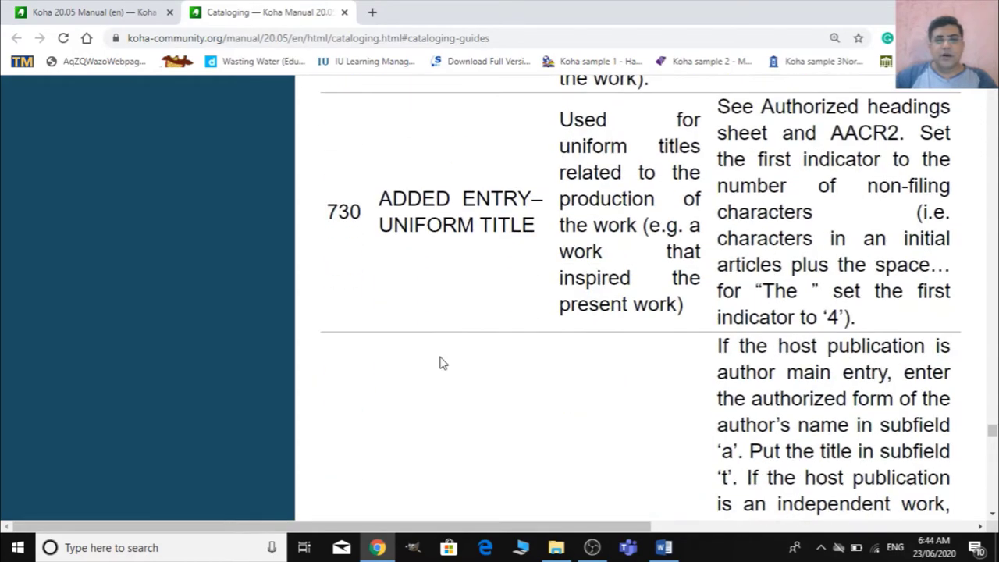
pyautogui.scroll(-4, 441, 361)
pyautogui.scroll(10, 440, 361)
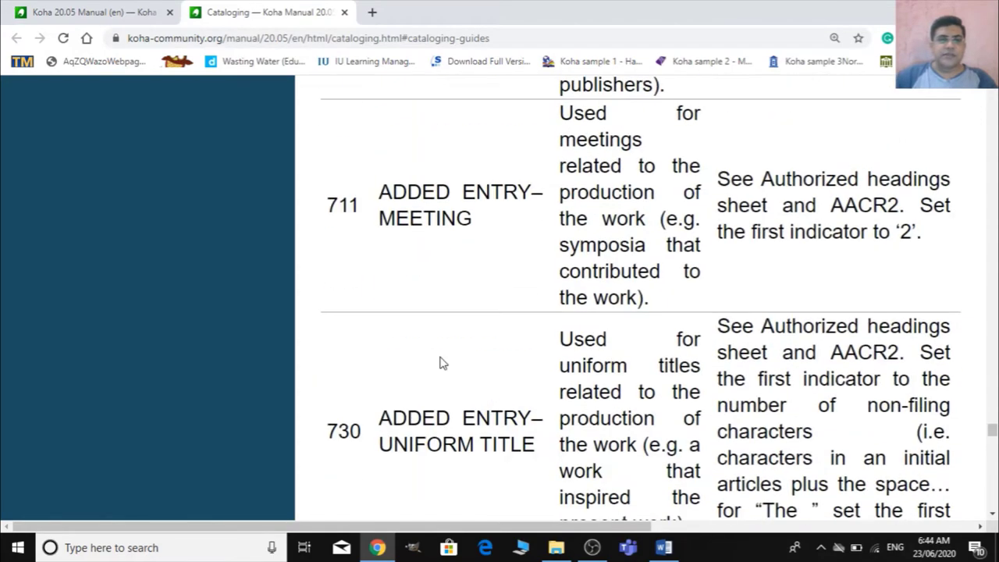
pyautogui.scroll(3, 372, 314)
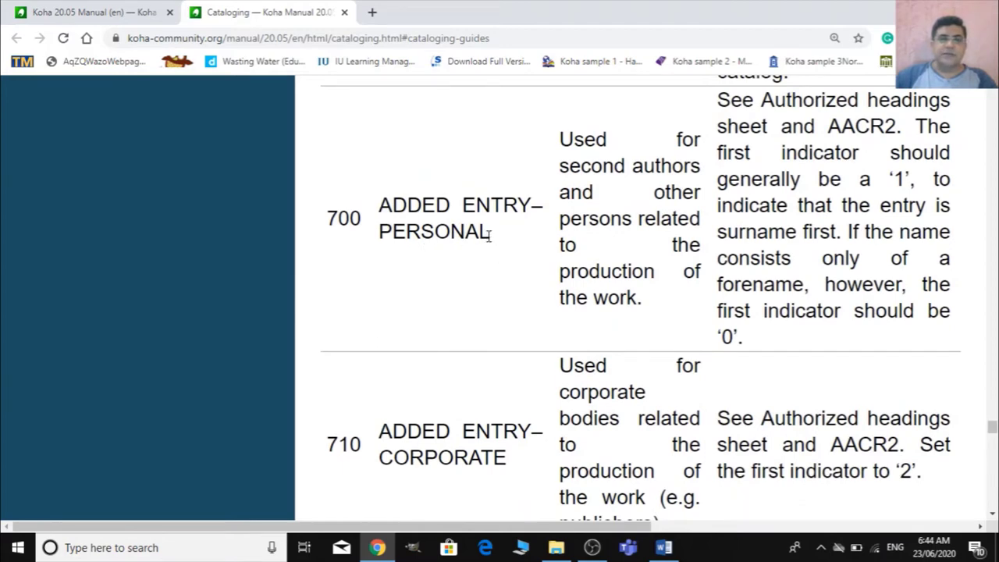
pyautogui.moveTo(490, 235); pyautogui.dragTo(390, 207)
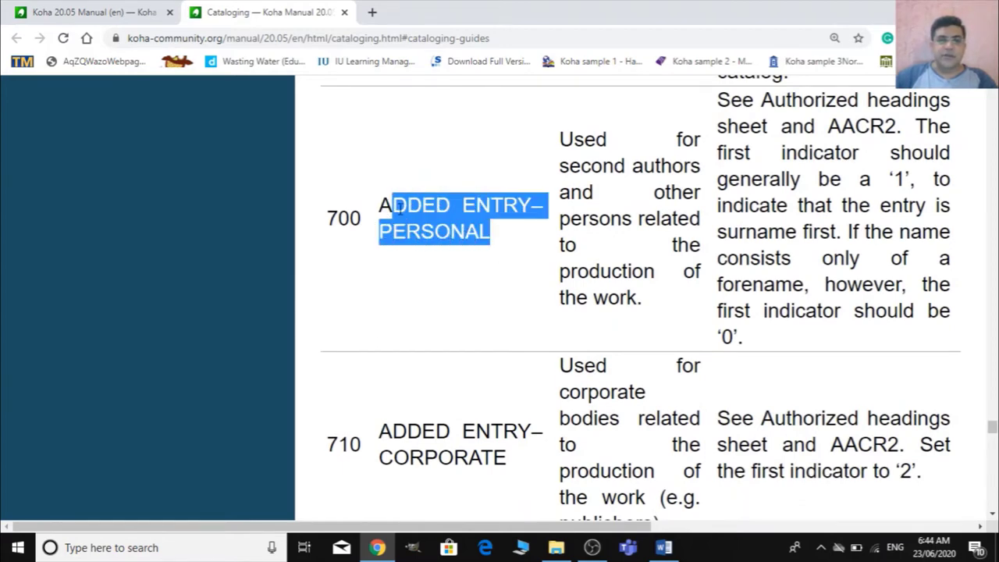
# Read on through tag 942 and open a blank new browser tab
pyautogui.scroll(-2, 419, 330)
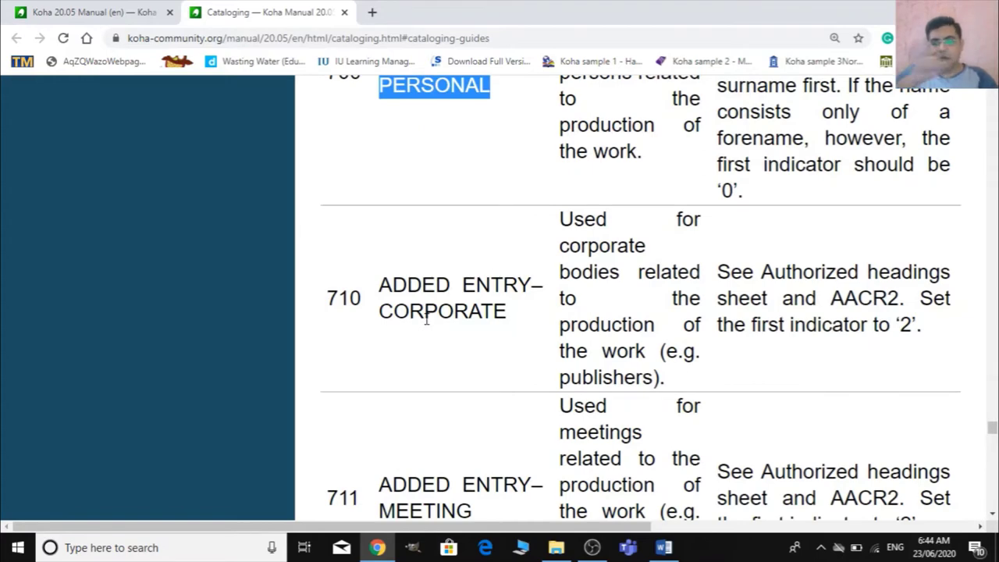
pyautogui.scroll(-1, 470, 344)
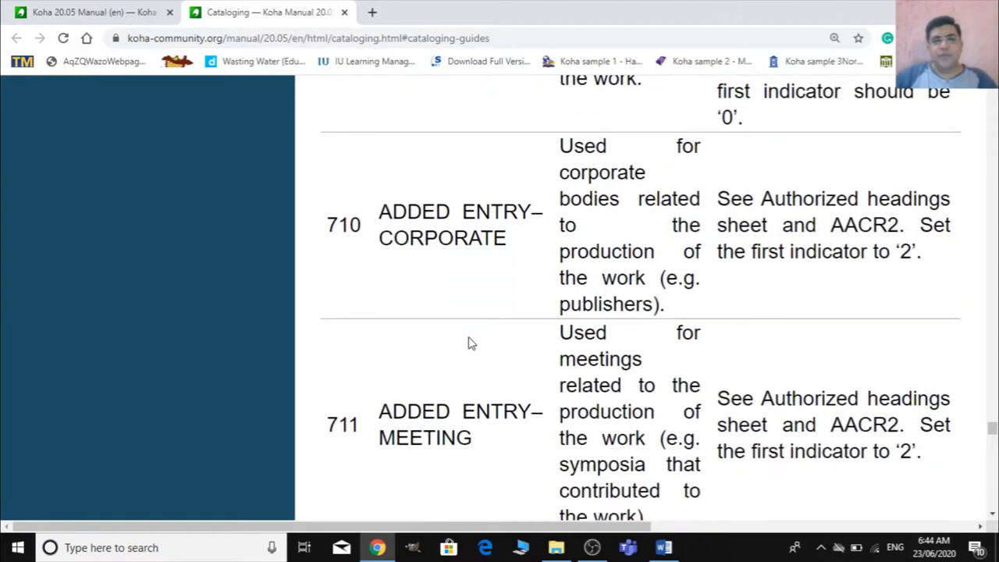
pyautogui.scroll(-8, 510, 358)
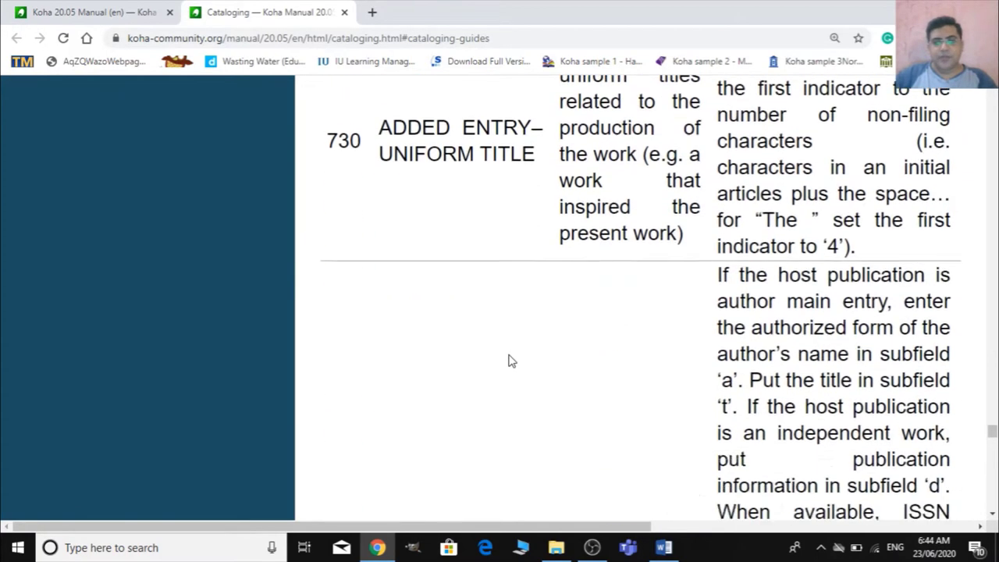
pyautogui.scroll(-4, 511, 360)
pyautogui.scroll(-15, 509, 361)
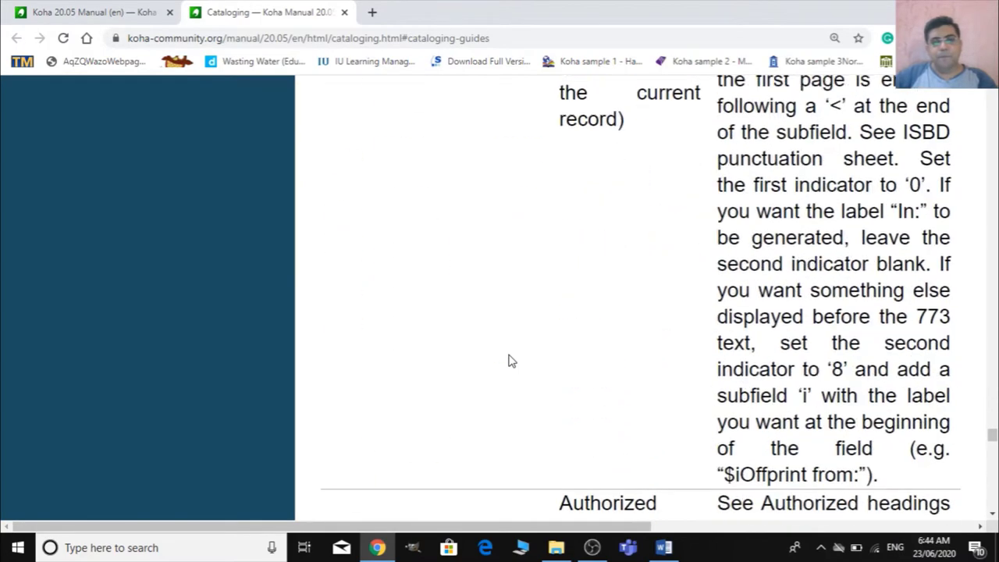
pyautogui.scroll(3, 509, 360)
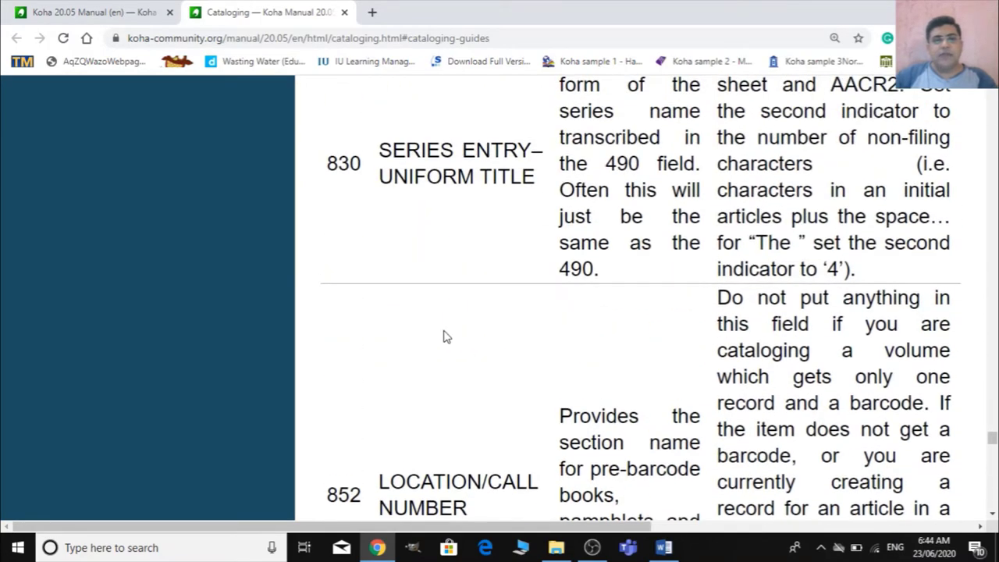
pyautogui.scroll(-10, 428, 311)
pyautogui.scroll(1, 427, 311)
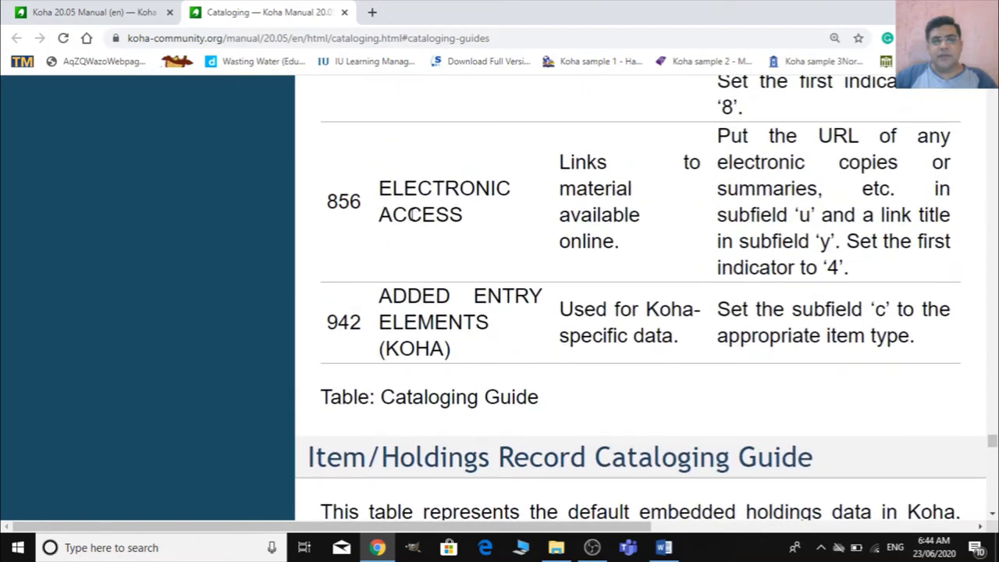
pyautogui.scroll(-2, 493, 282)
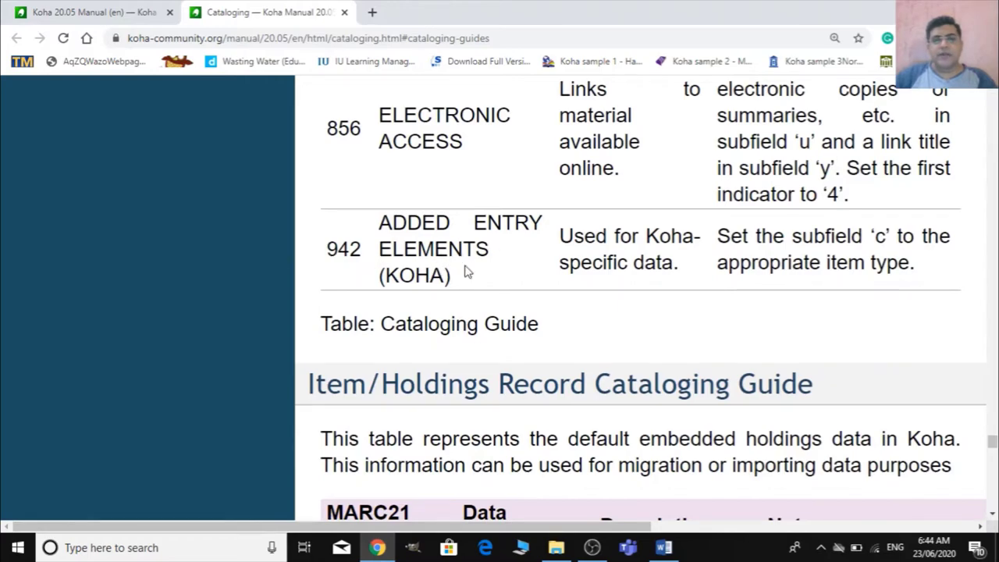
pyautogui.scroll(18, 489, 289)
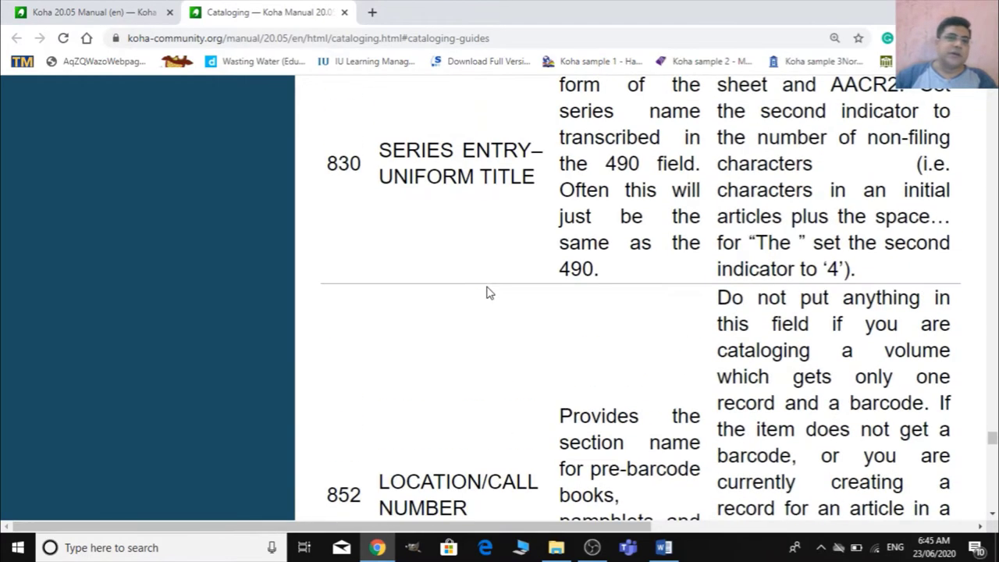
pyautogui.scroll(15, 486, 293)
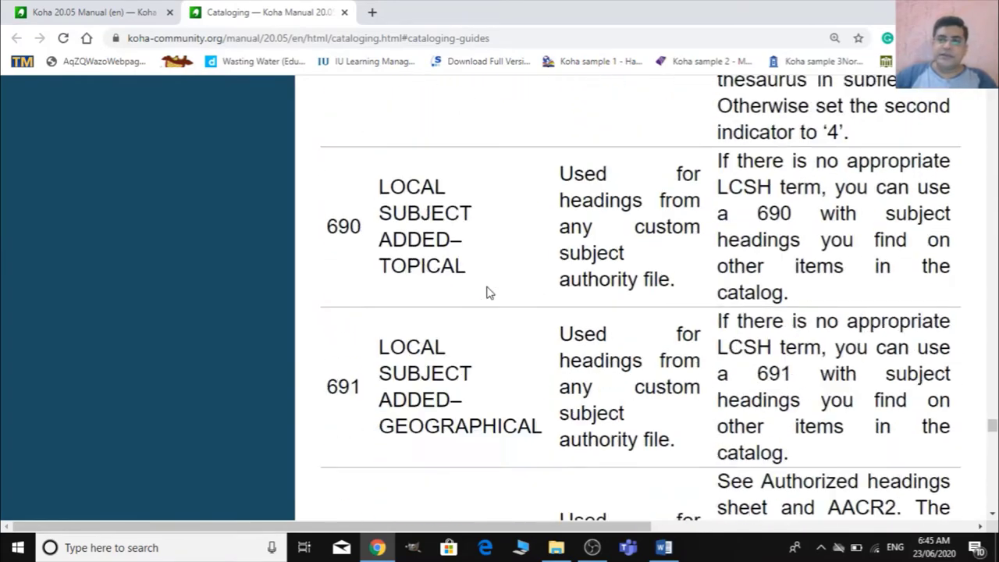
pyautogui.click(372, 13)
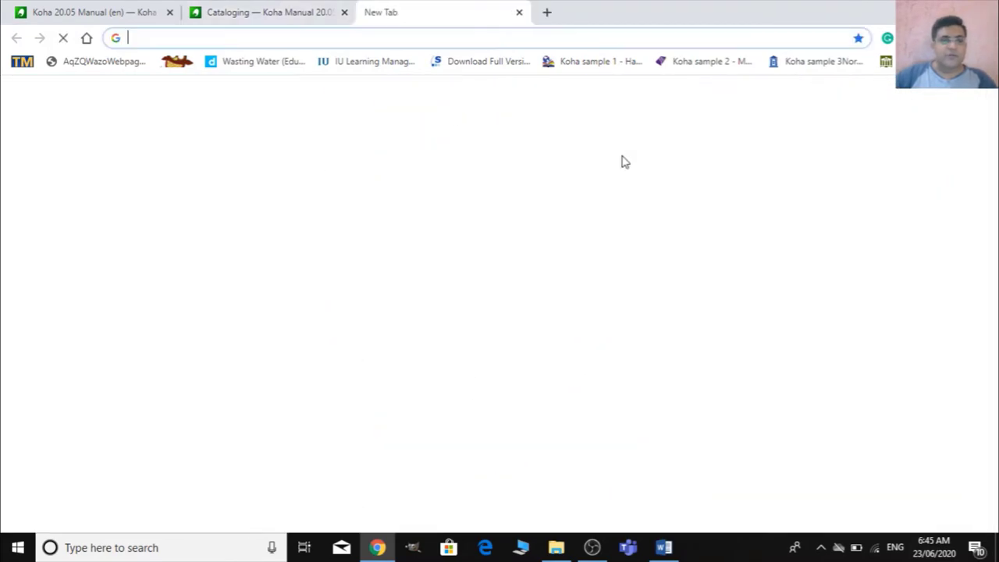
# Search Google for 'koha demo' and open the official Koha community Demo page
pyautogui.write('koha ')
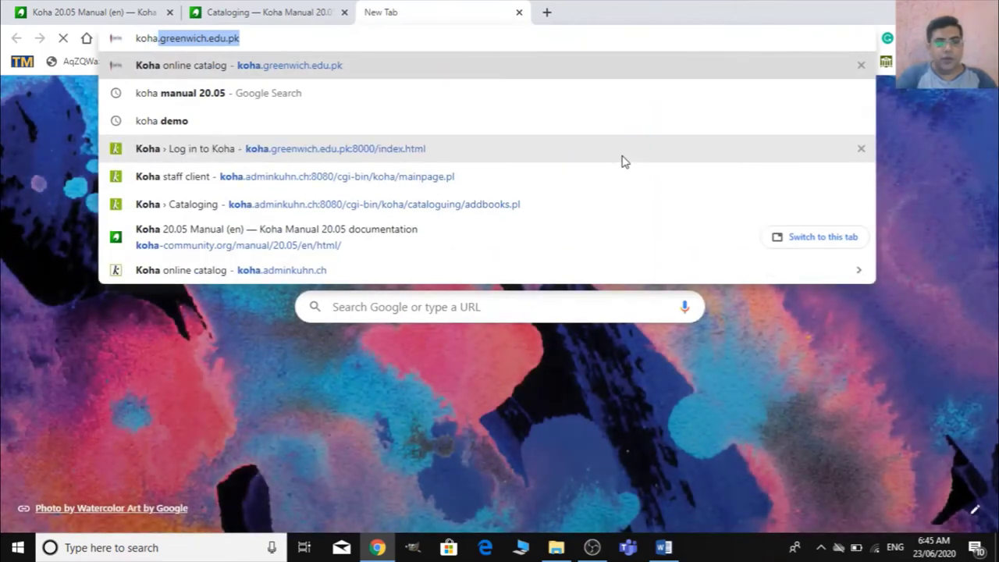
pyautogui.write('demo')
pyautogui.press('Return')
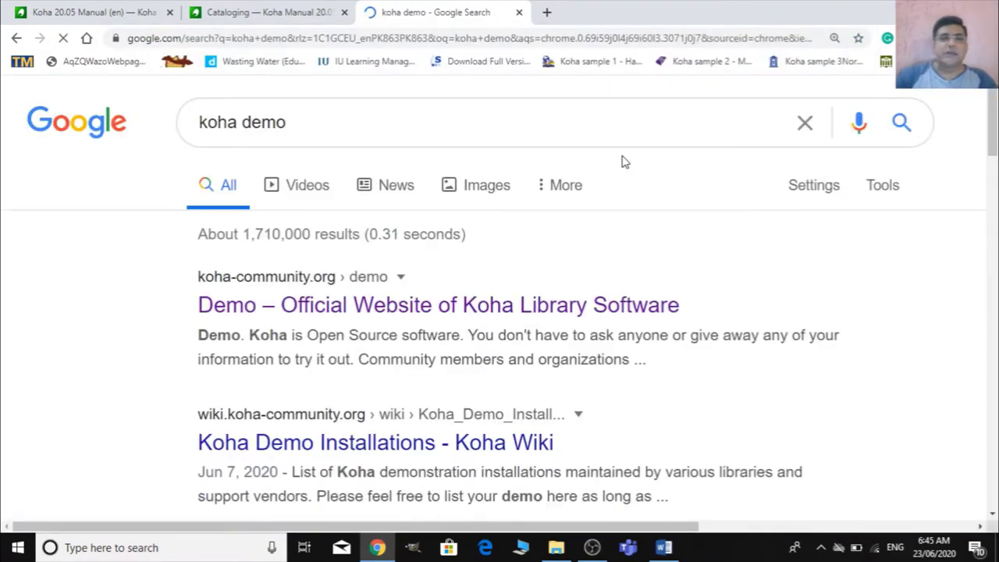
pyautogui.click(532, 303)
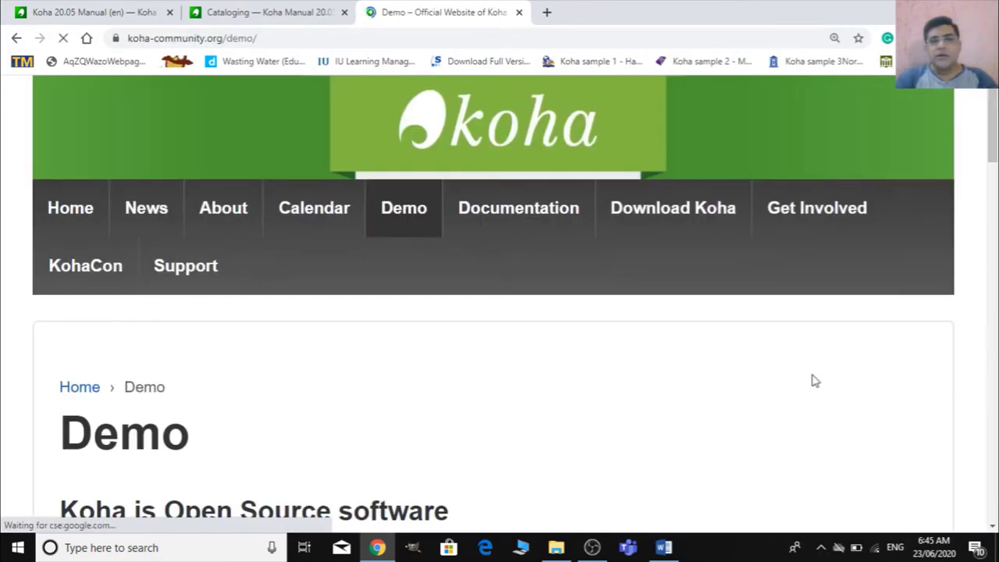
# Zoom in on the Demo page and bring up the MARC21 20.05 Staff Interface link menu
pyautogui.scroll(-8, 788, 352)
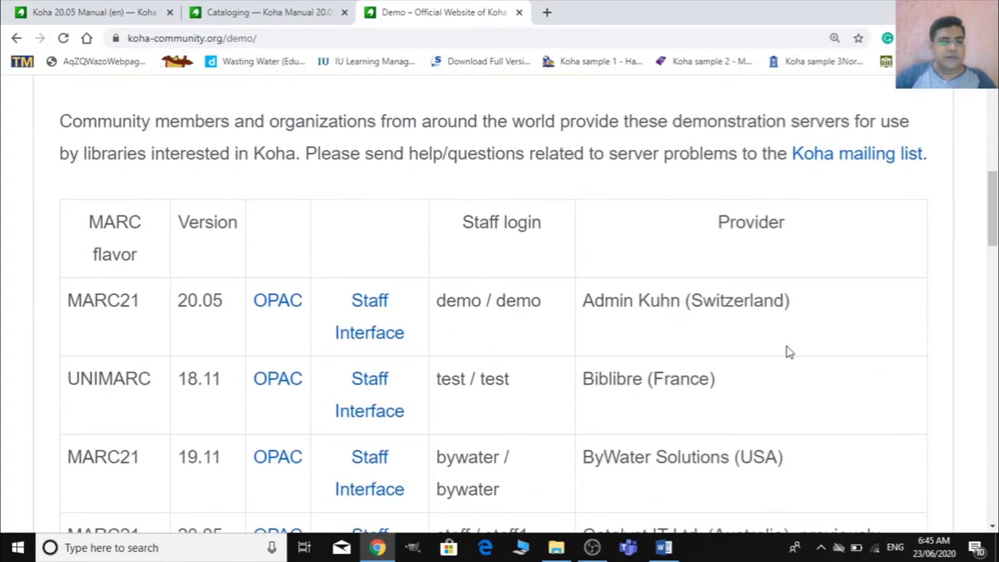
pyautogui.hotkey('ctrl', '+')
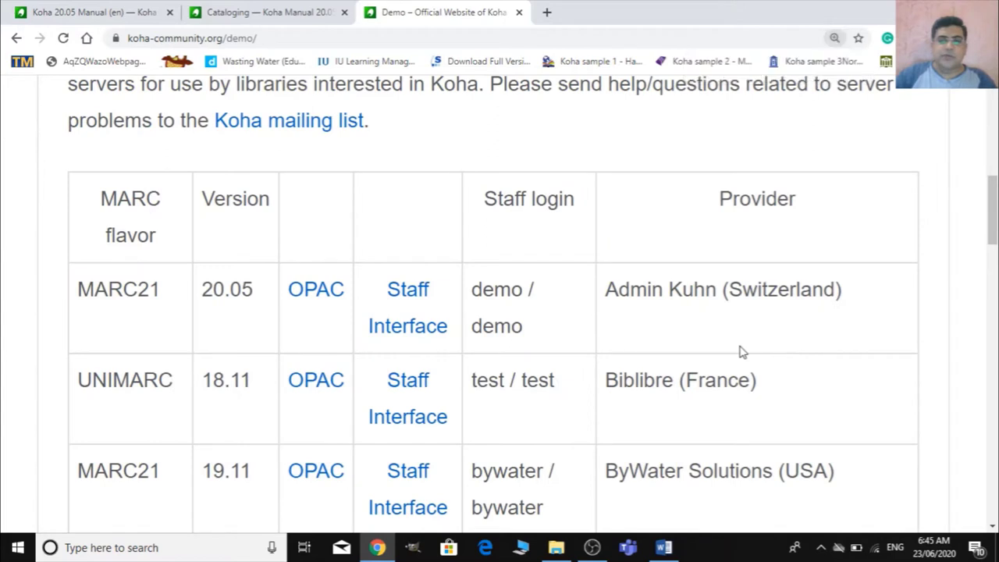
pyautogui.scroll(-1, 515, 343)
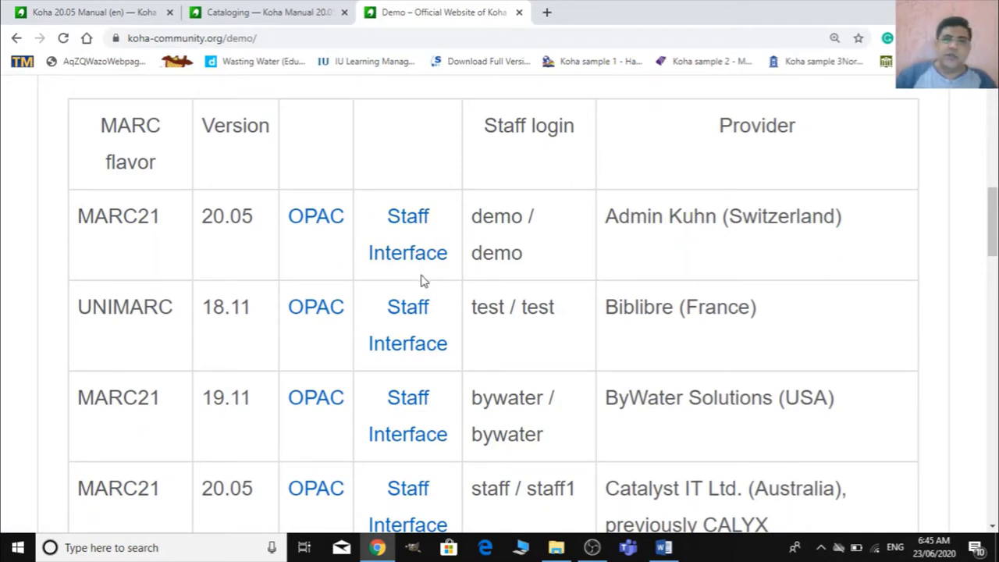
pyautogui.scroll(1, 422, 280)
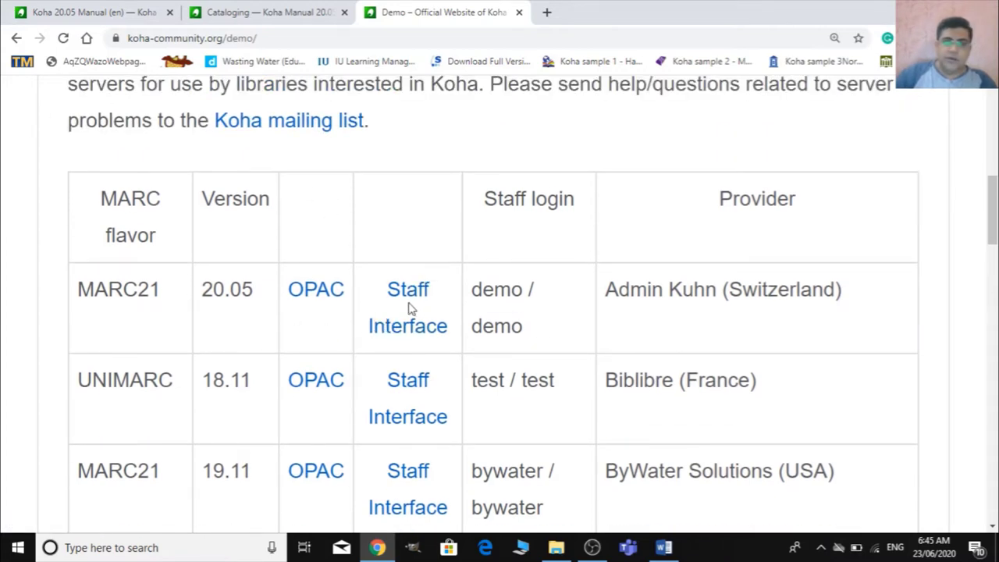
pyautogui.scroll(-1, 408, 308)
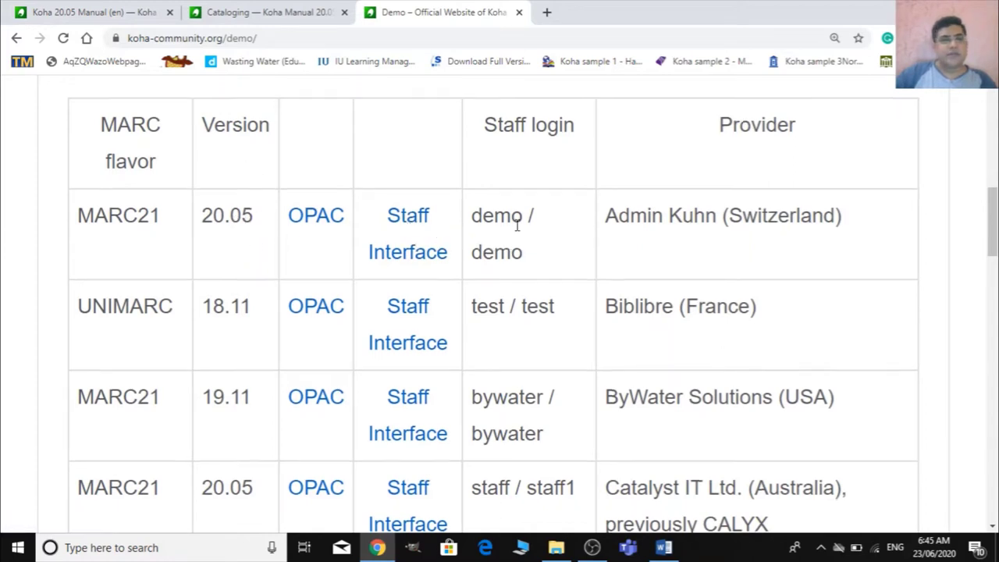
pyautogui.scroll(-1, 518, 220)
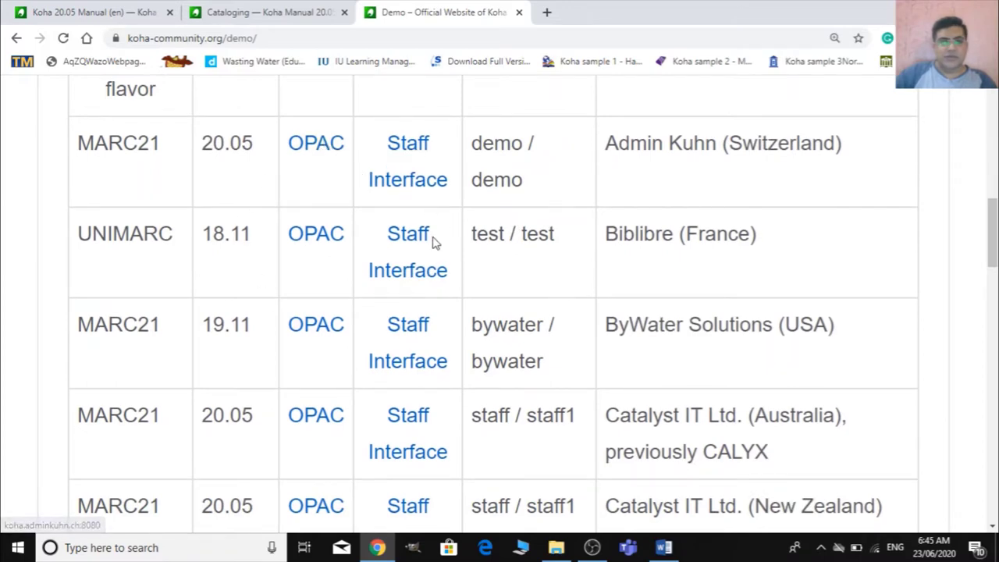
pyautogui.scroll(-1, 430, 241)
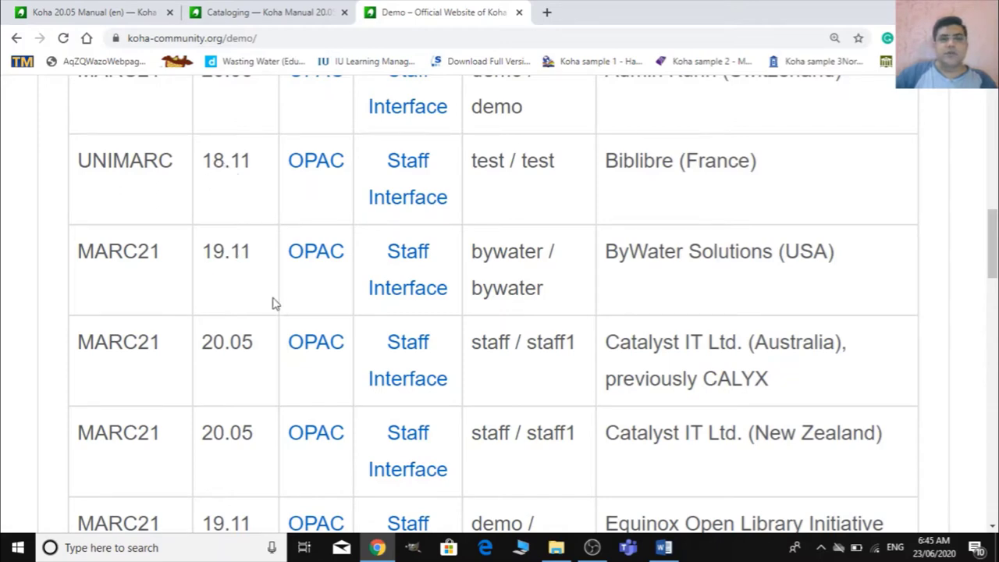
pyautogui.scroll(-2, 273, 304)
pyautogui.scroll(3, 631, 229)
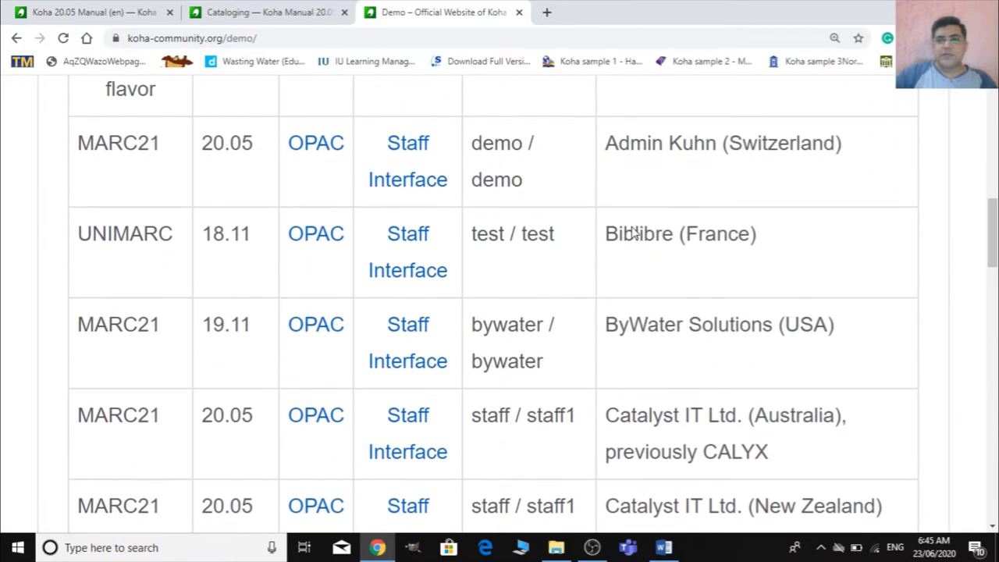
pyautogui.scroll(2, 410, 270)
pyautogui.rightClick(414, 285)
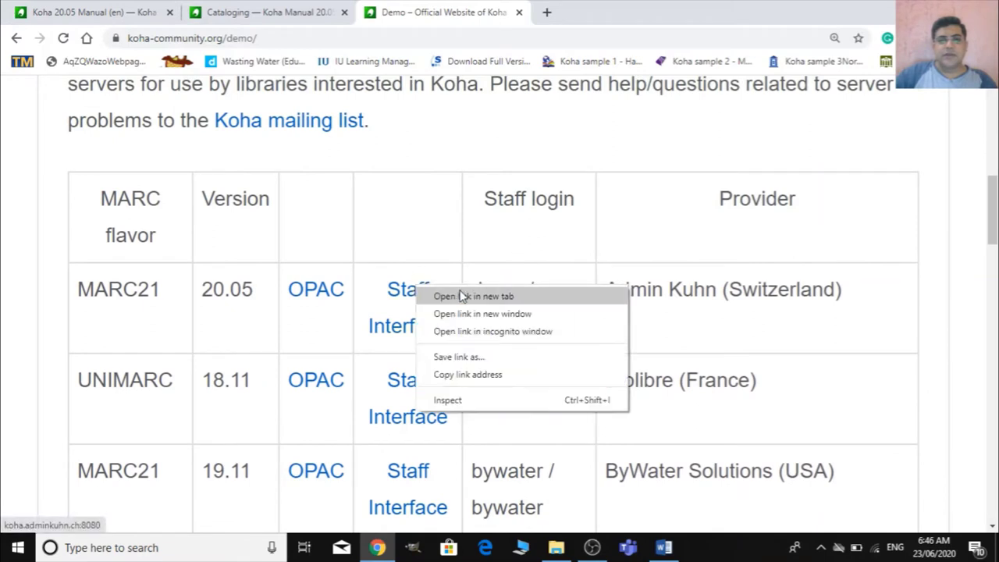
# Open the 20.05 staff interface in a new tab and log in with the demo username and password
pyautogui.click(468, 295)
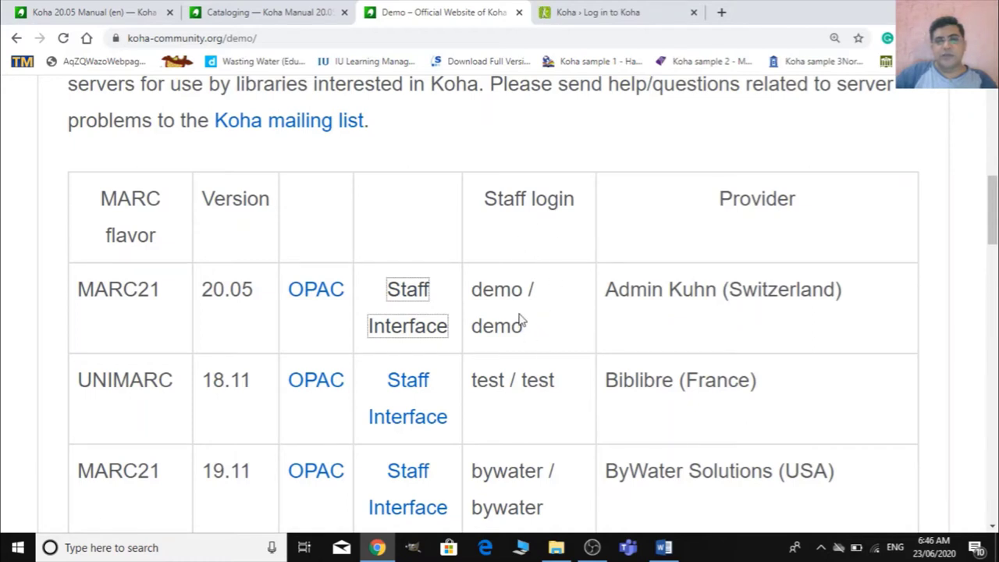
pyautogui.click(607, 11)
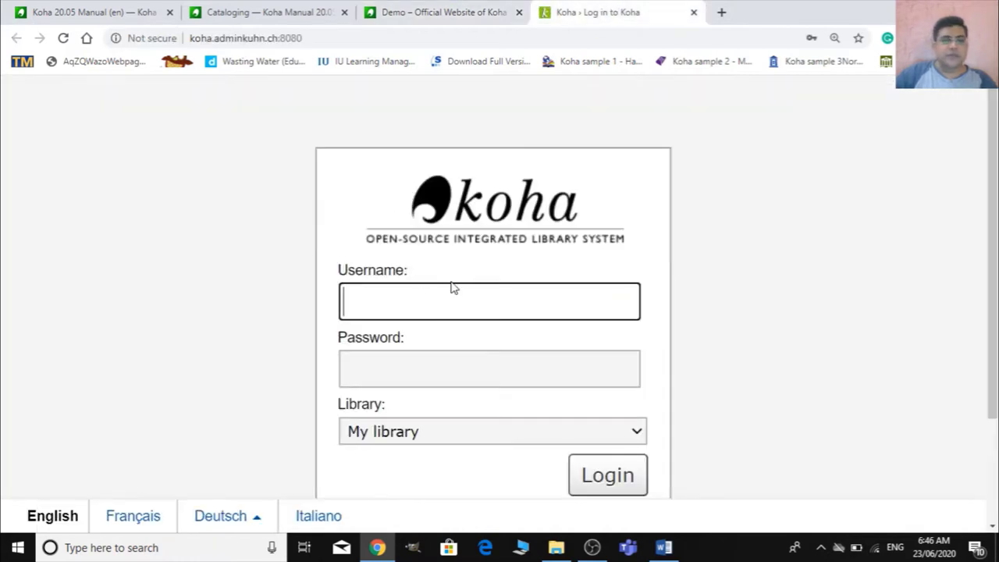
pyautogui.write('demo')
pyautogui.press('Tab')
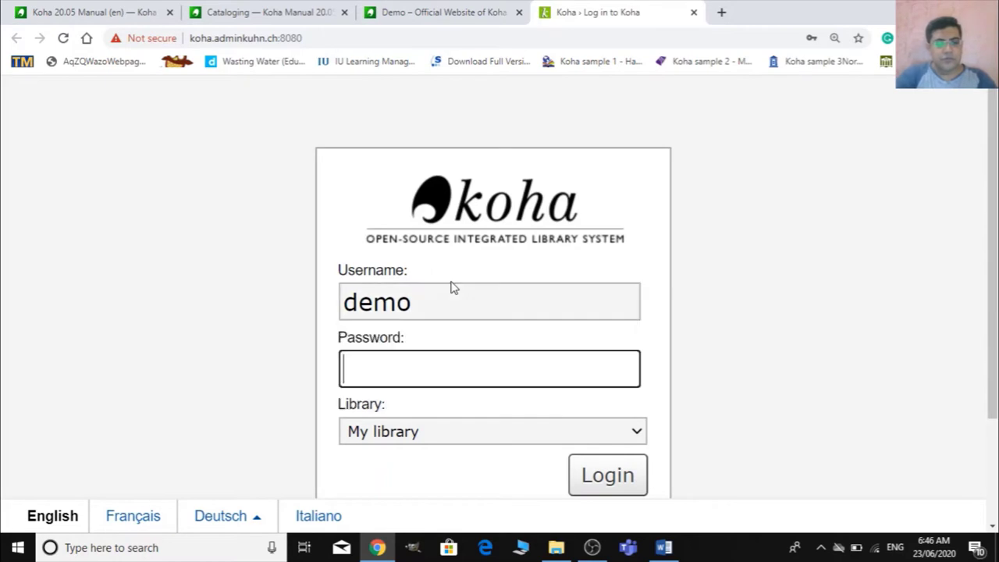
pyautogui.write('demo')
pyautogui.press('Return')
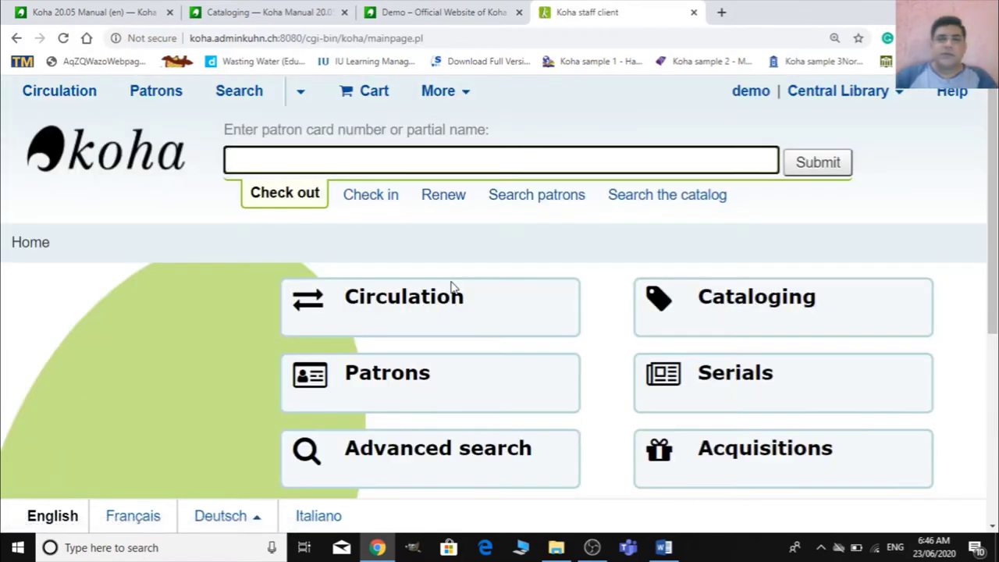
# Enter Koha's Cataloging module from the staff home page, then go back to the manual contents tab
pyautogui.scroll(-3, 585, 419)
pyautogui.scroll(2, 574, 409)
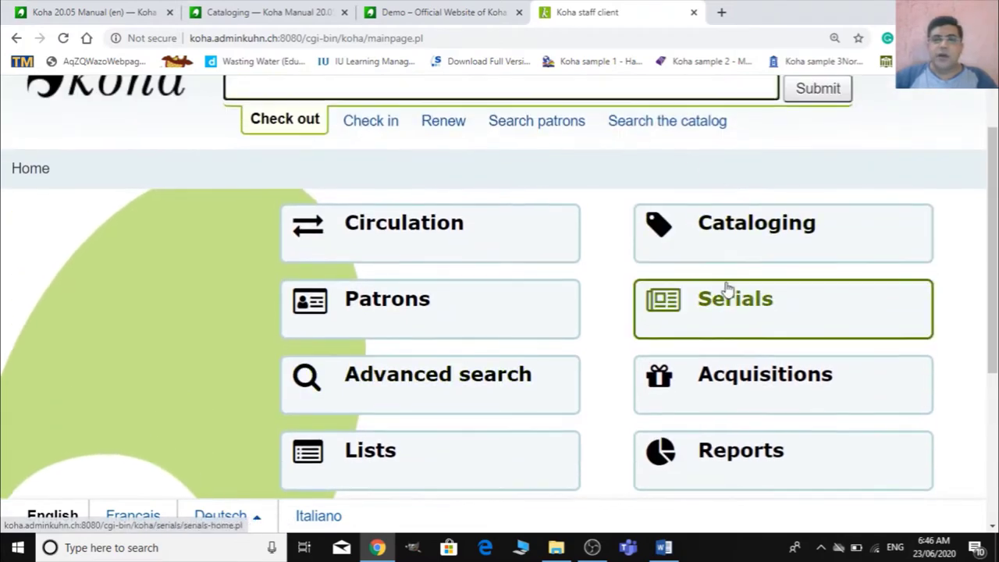
pyautogui.scroll(-3, 703, 304)
pyautogui.scroll(1, 596, 359)
pyautogui.scroll(3, 595, 359)
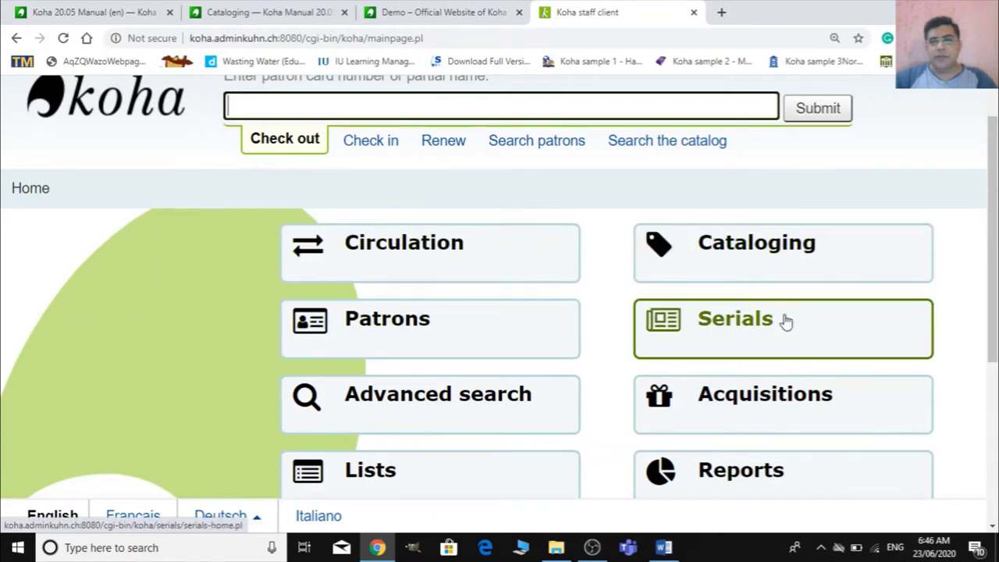
pyautogui.scroll(-1, 769, 347)
pyautogui.scroll(-2, 738, 348)
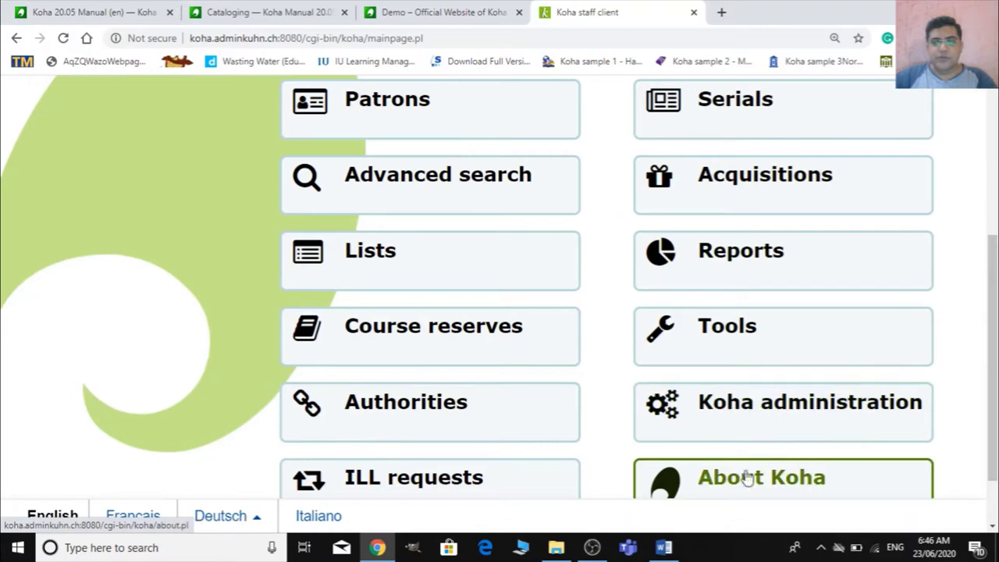
pyautogui.scroll(-1, 746, 493)
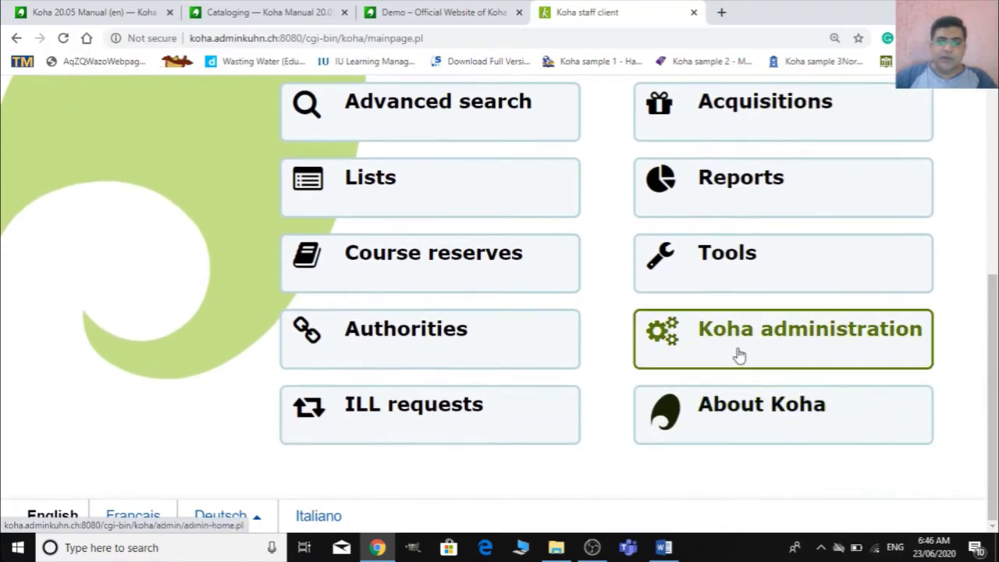
pyautogui.scroll(2, 735, 352)
pyautogui.scroll(2, 856, 274)
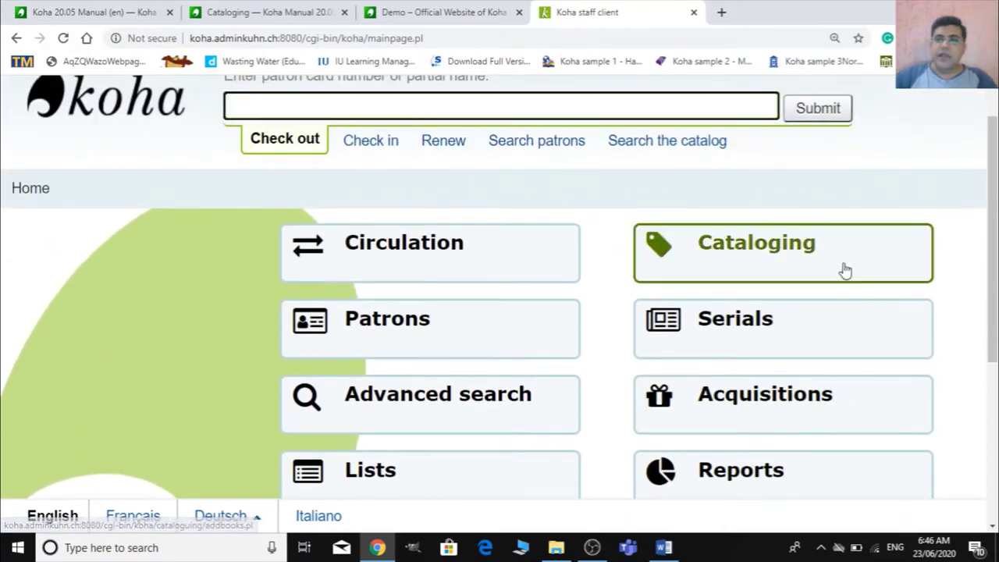
pyautogui.click(910, 280)
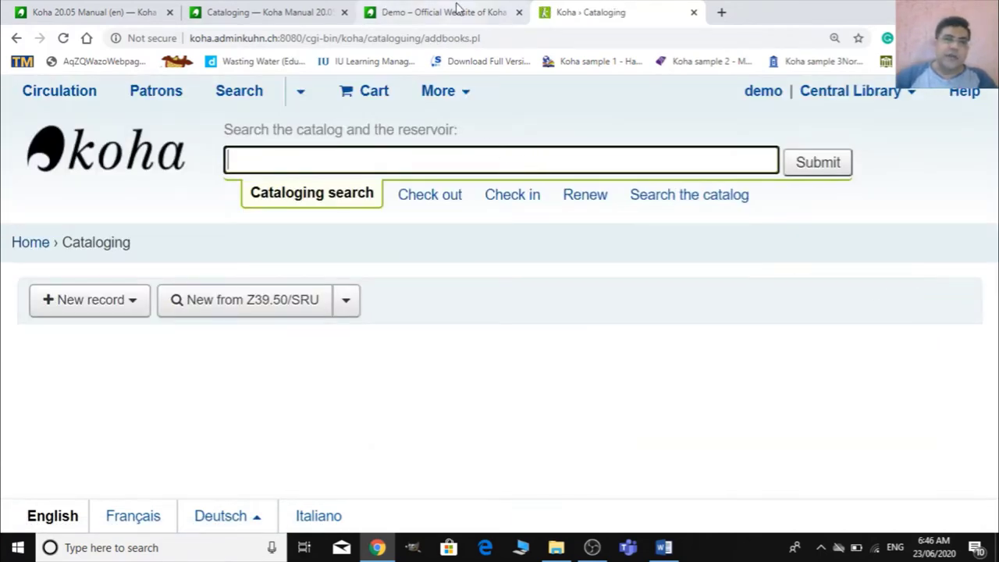
pyautogui.click(151, 10)
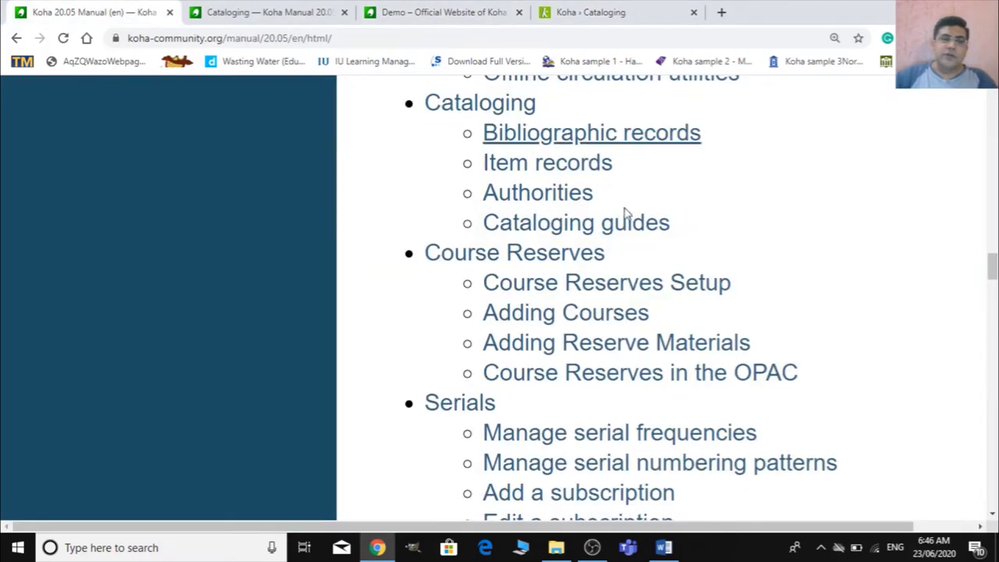
# In the manual's Cataloging tab, scroll back up to the 505 Formatted Contents row, then return to Koha Cataloging
pyautogui.scroll(7, 751, 294)
pyautogui.click(289, 7)
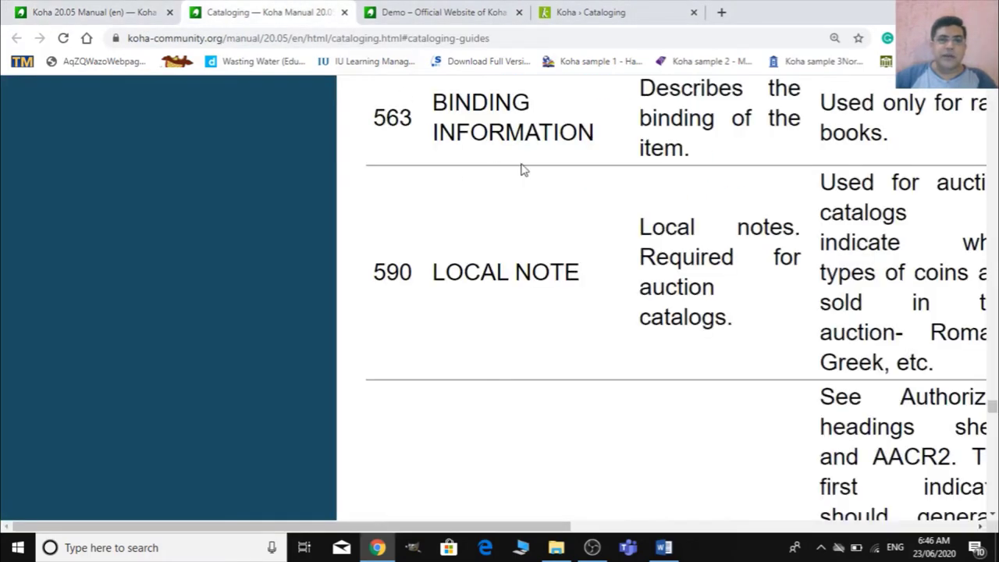
pyautogui.scroll(4, 617, 216)
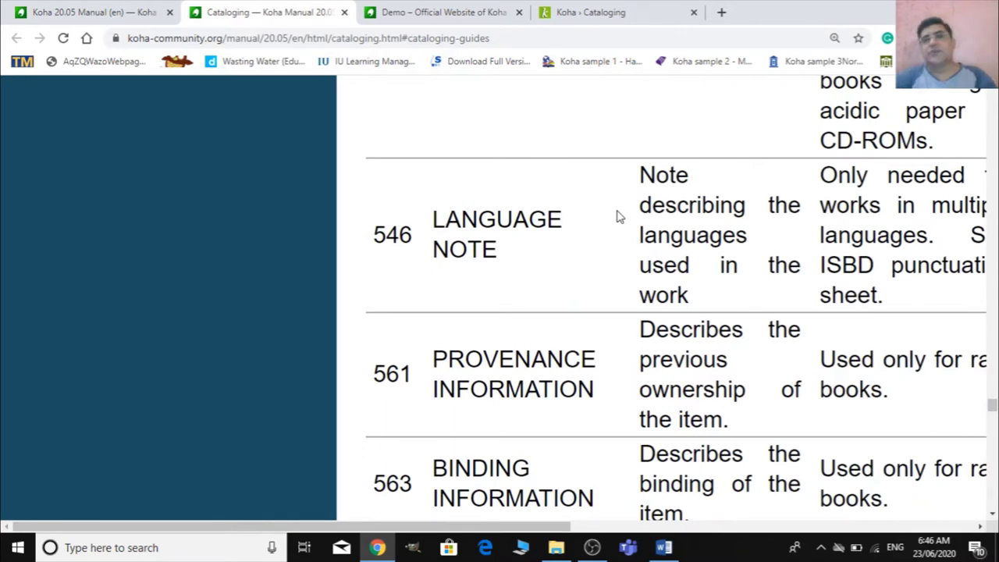
pyautogui.scroll(3, 617, 216)
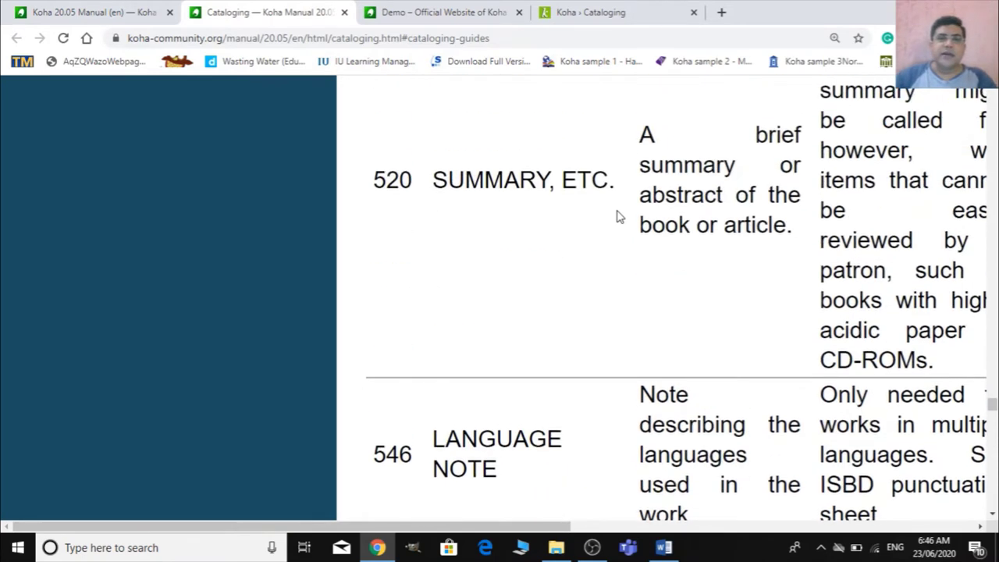
pyautogui.scroll(4, 617, 216)
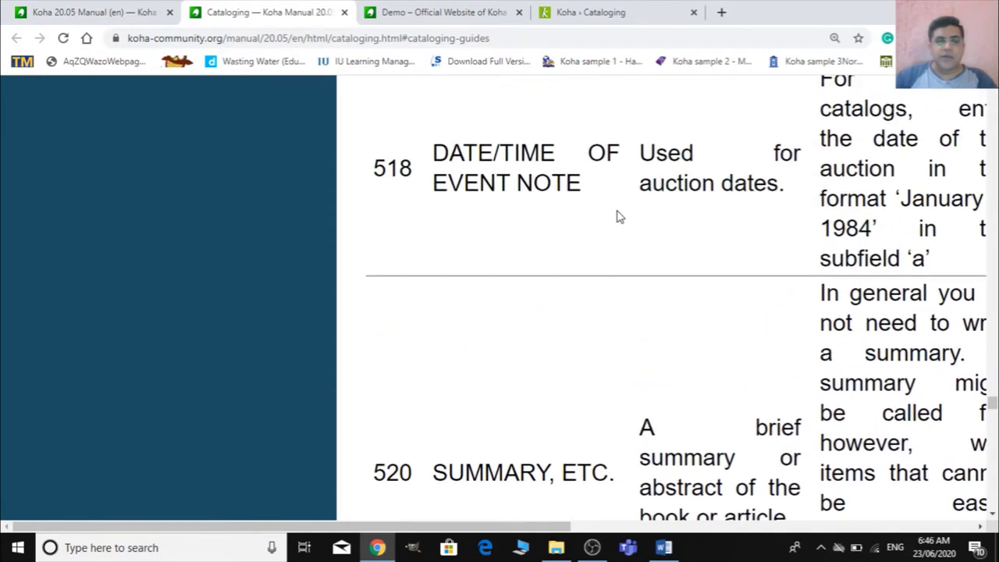
pyautogui.scroll(2, 617, 216)
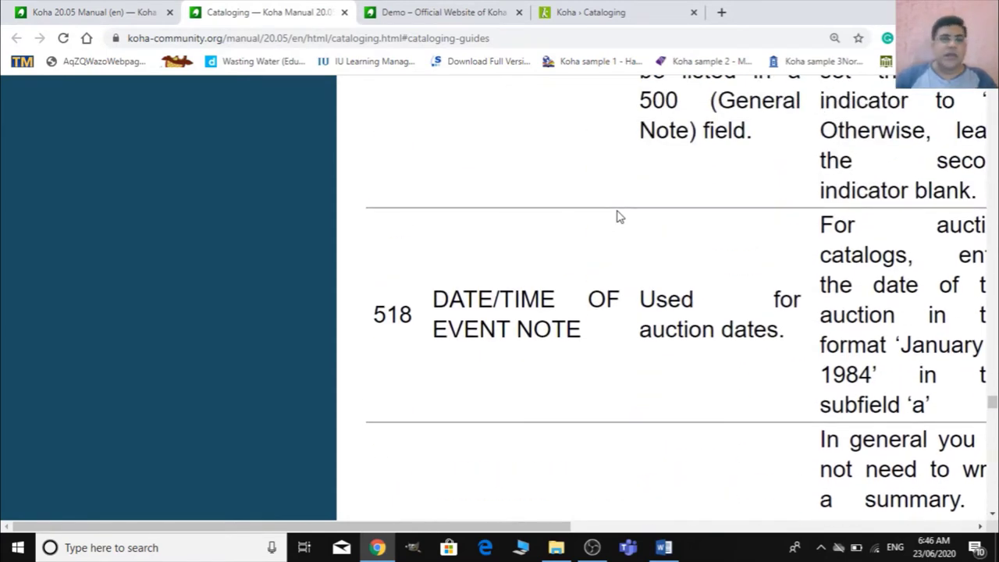
pyautogui.scroll(4, 617, 216)
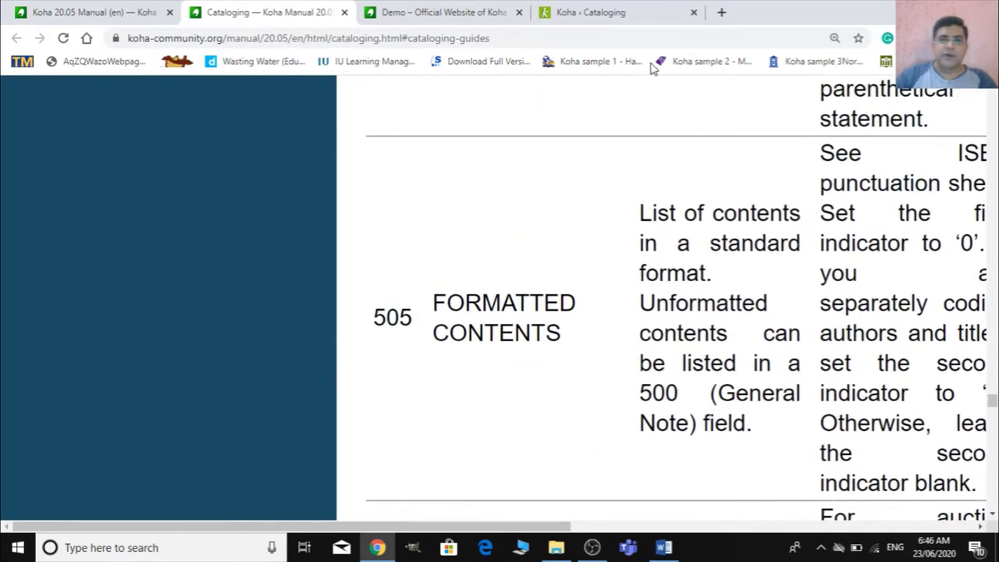
pyautogui.click(653, 14)
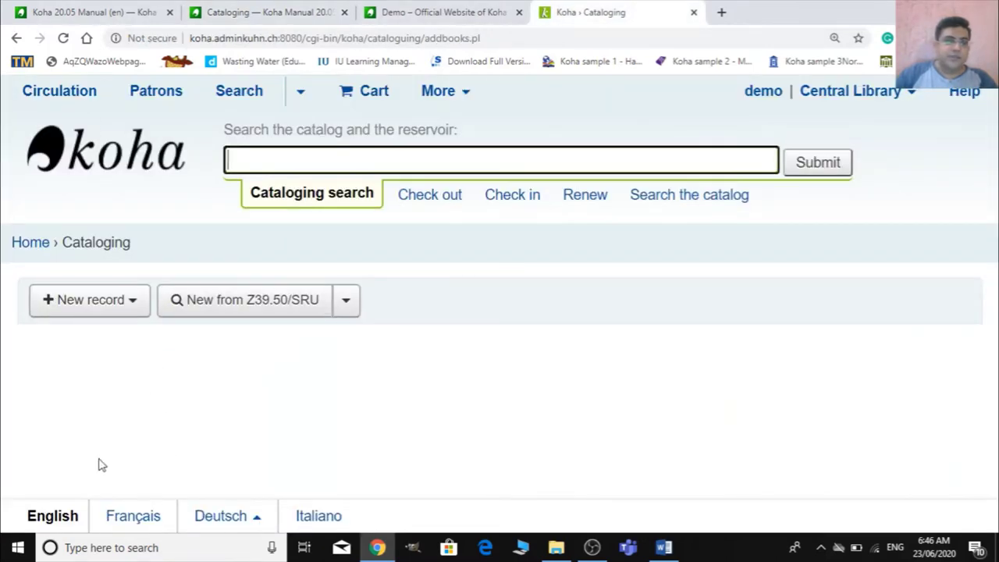
pyautogui.click(49, 311)
pyautogui.click(617, 442)
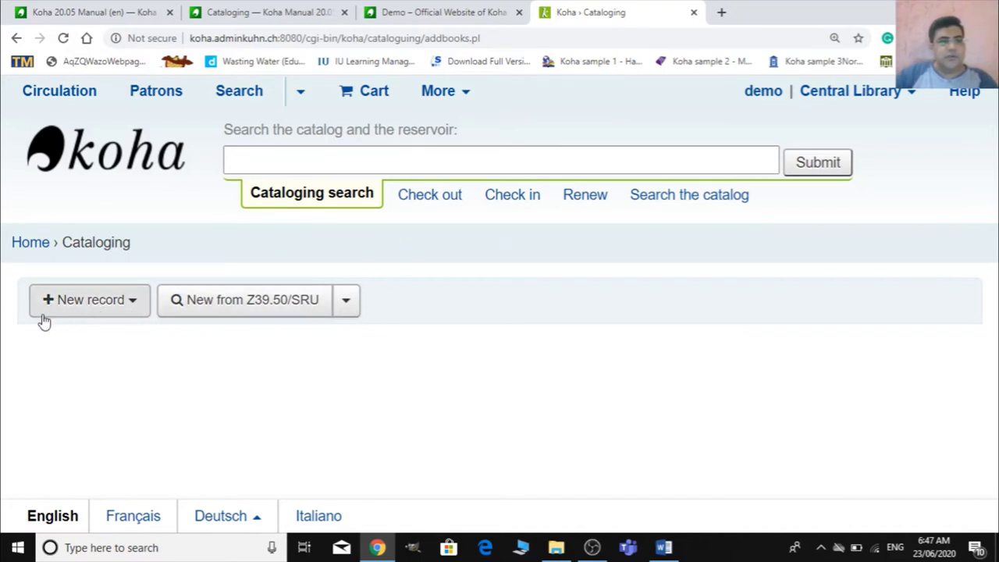
# Create a new record from the New record list using the Default framework
pyautogui.click(89, 309)
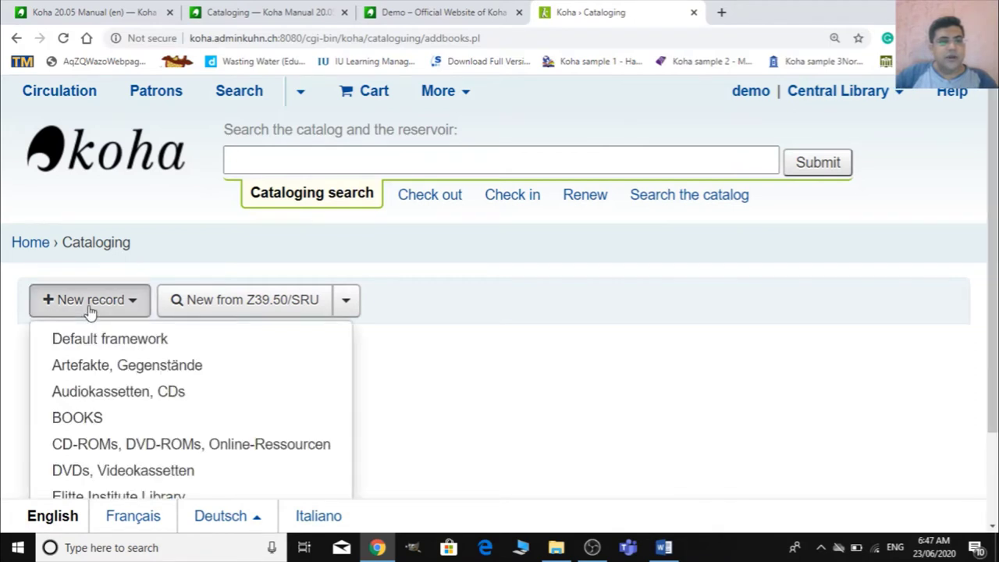
pyautogui.scroll(-2, 312, 379)
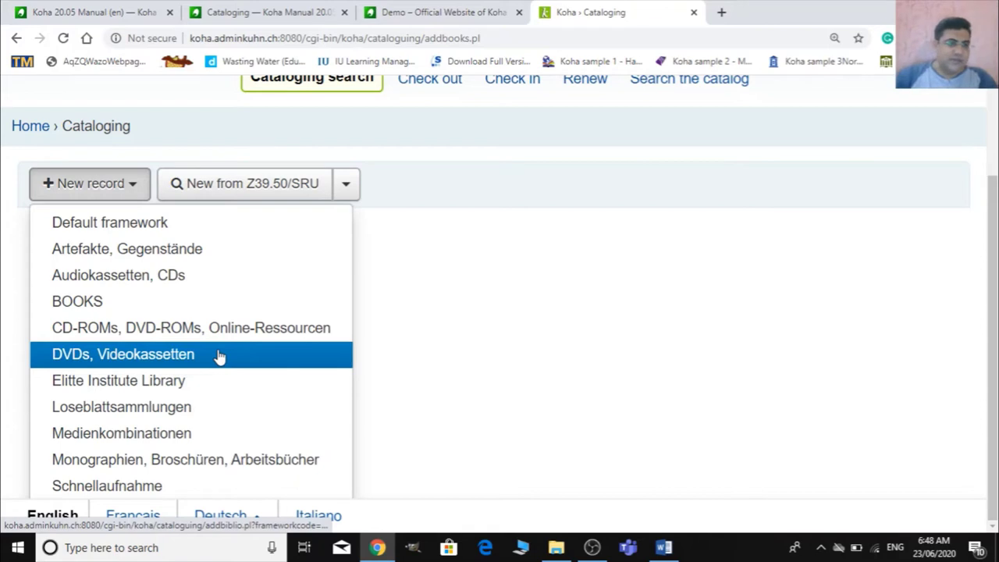
pyautogui.click(173, 226)
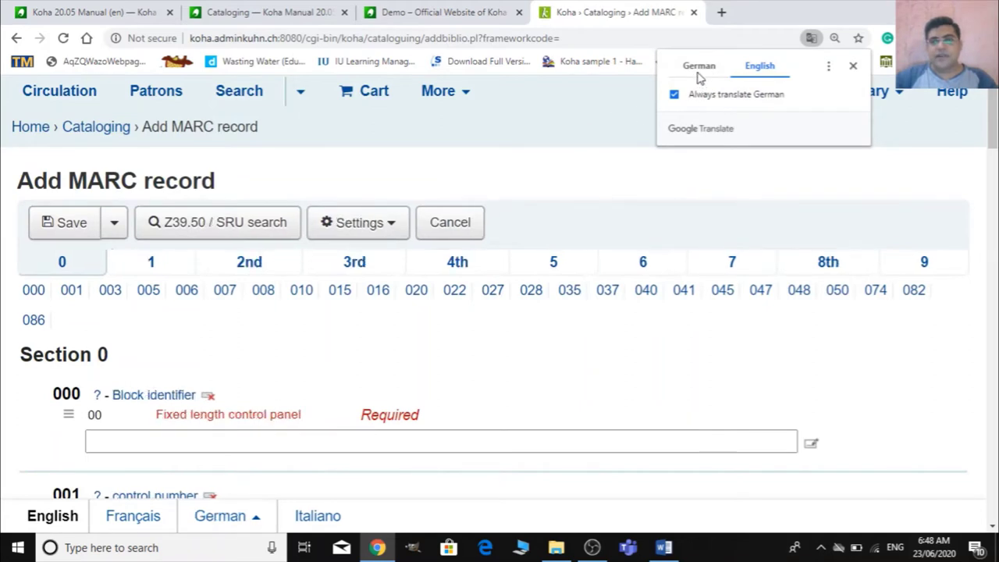
# Auto-fill the 000 leader field with its default value 'nam a22 7a 4500'
pyautogui.scroll(-2, 546, 280)
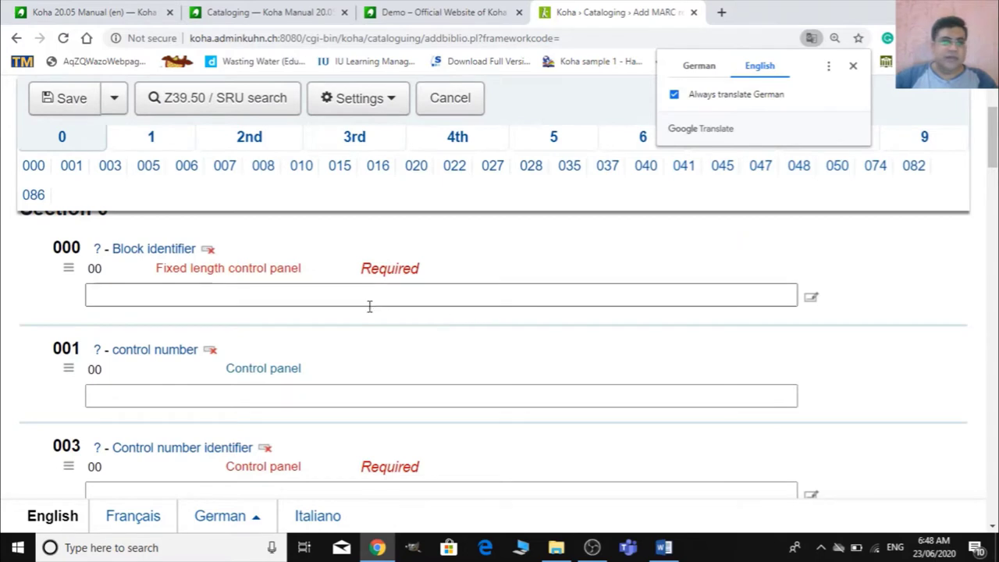
pyautogui.click(156, 295)
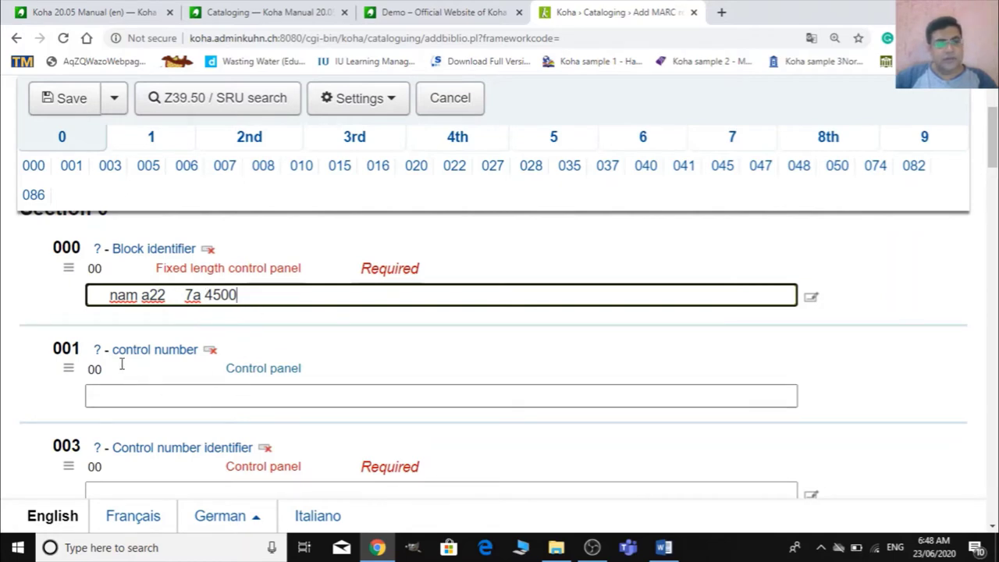
# Clear the 001 control number and set the 003 control number identifier to OSt
pyautogui.click(169, 397)
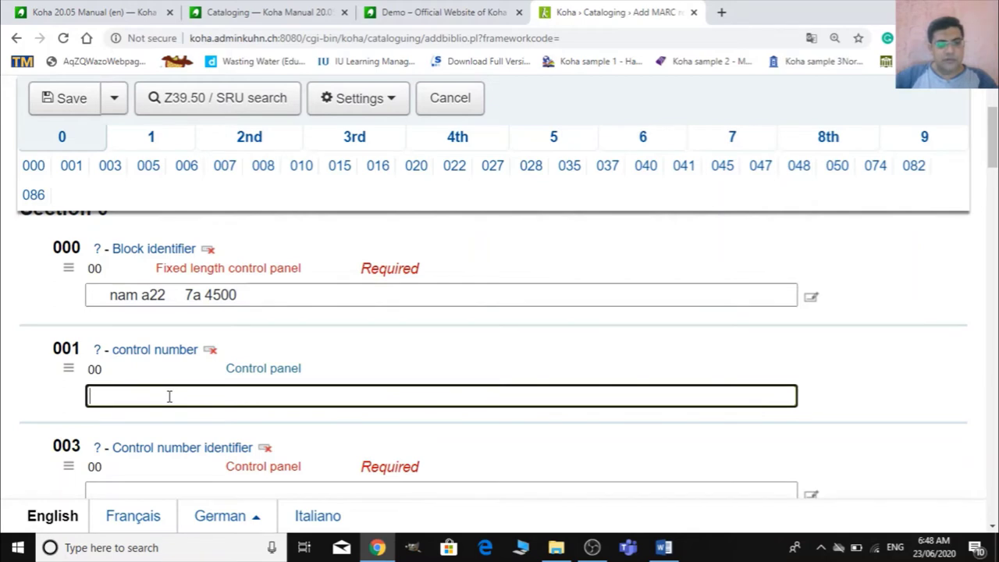
pyautogui.write('00')
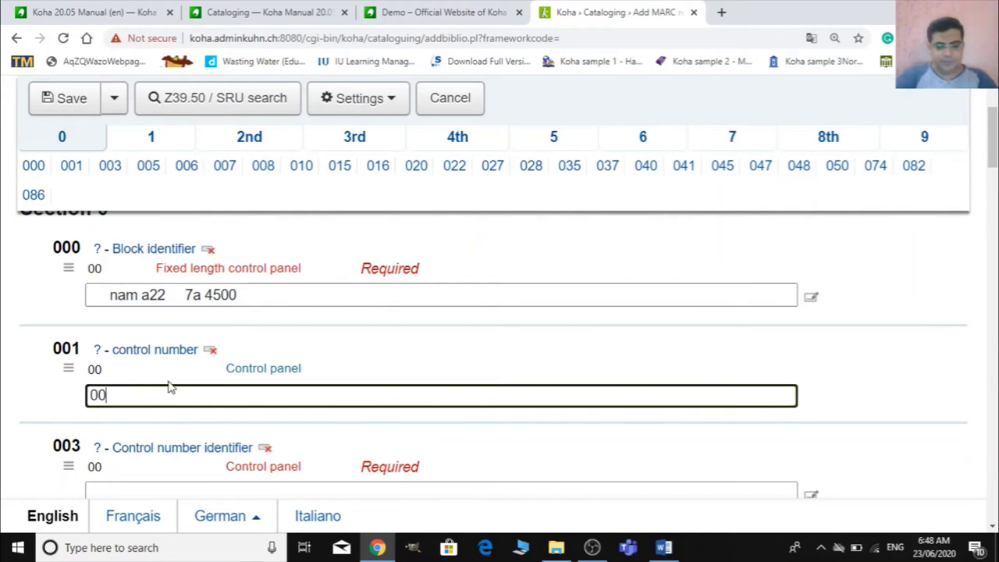
pyautogui.write('1001')
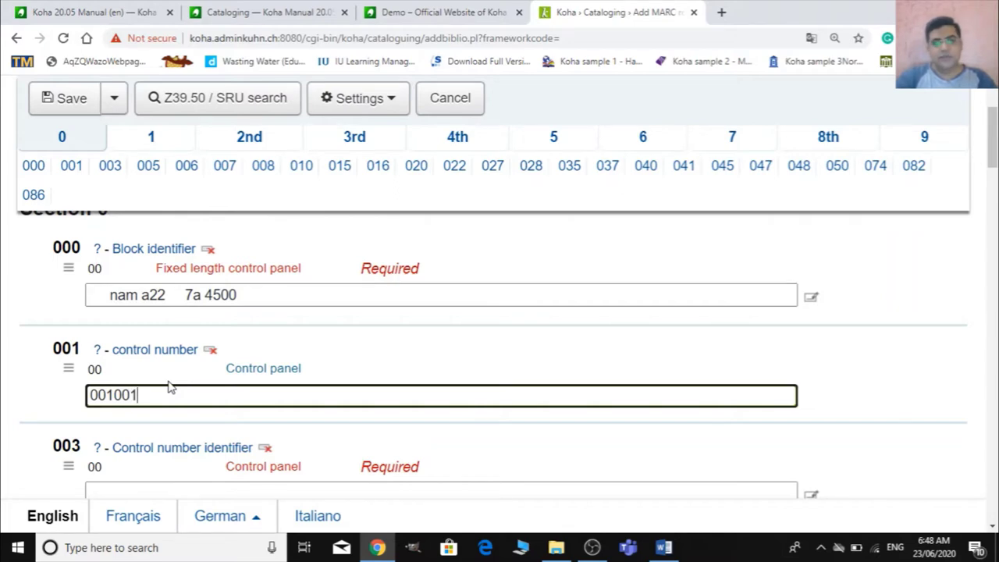
pyautogui.press('BackSpace')
pyautogui.press('BackSpace')
pyautogui.press('BackSpace')
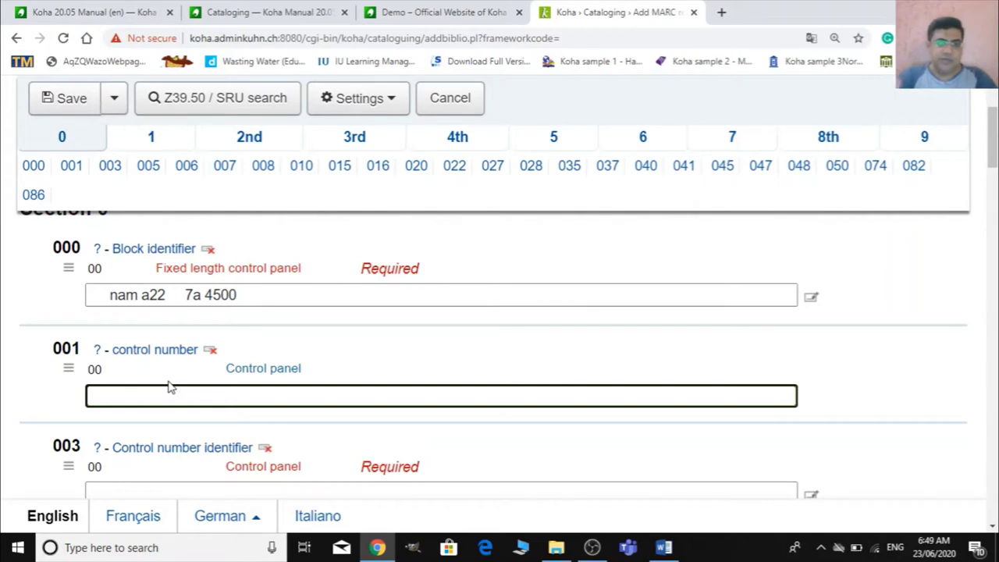
pyautogui.scroll(-2, 170, 388)
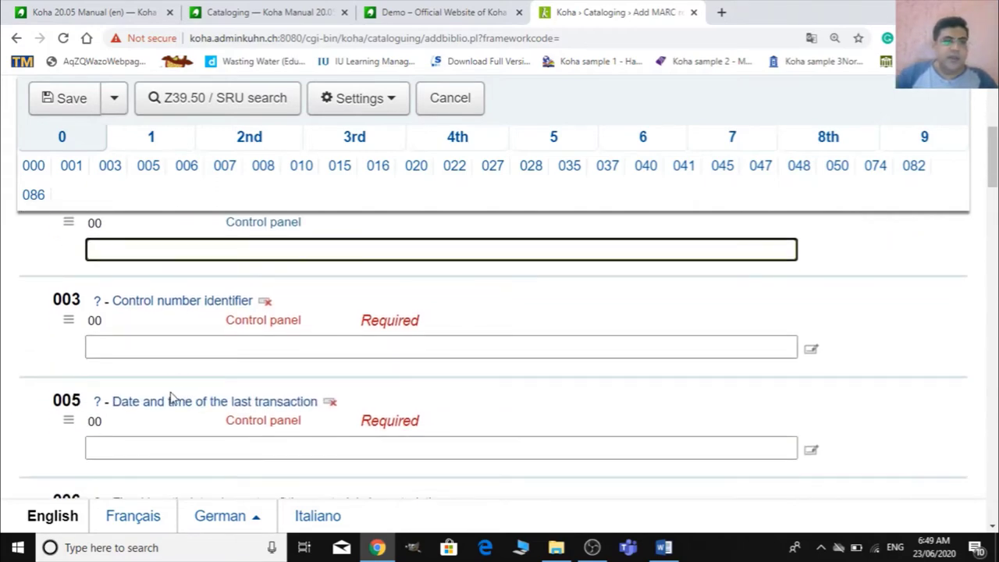
pyautogui.click(218, 347)
pyautogui.write('OSt')
# Auto-fill the 005 timestamp and the default 008 fixed-length data (200623b … eng d)
pyautogui.click(154, 446)
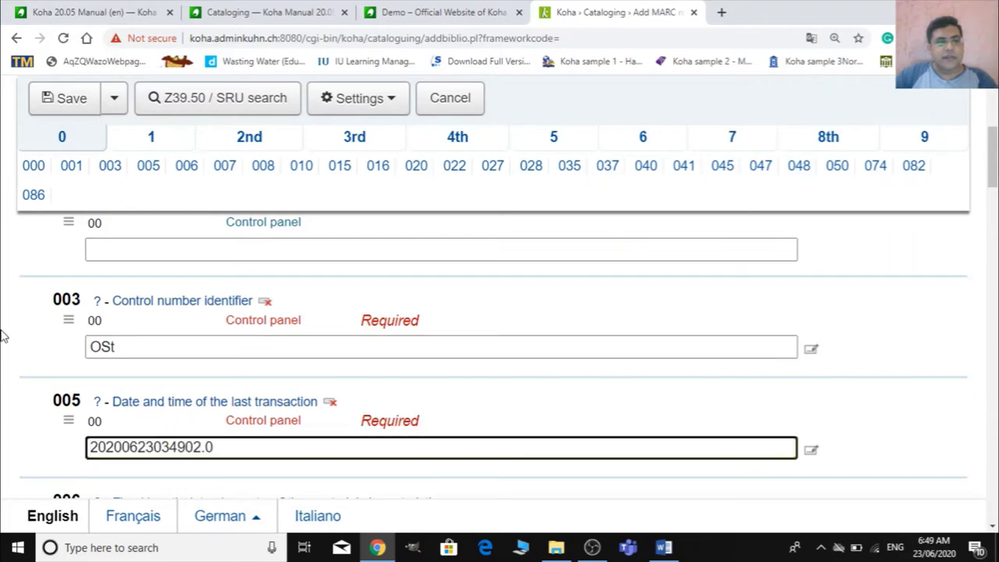
pyautogui.scroll(-2, 179, 446)
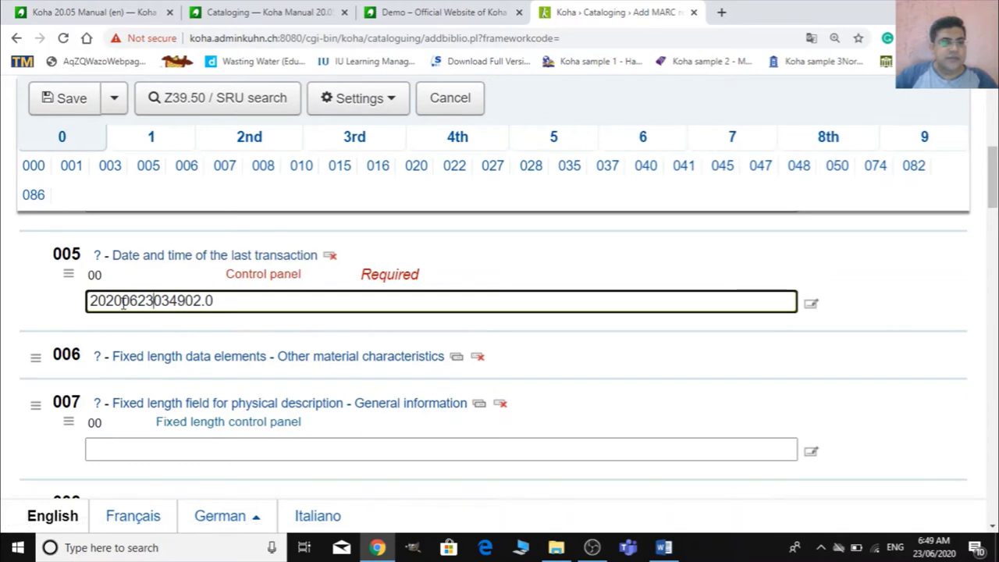
pyautogui.moveTo(123, 304); pyautogui.dragTo(82, 308)
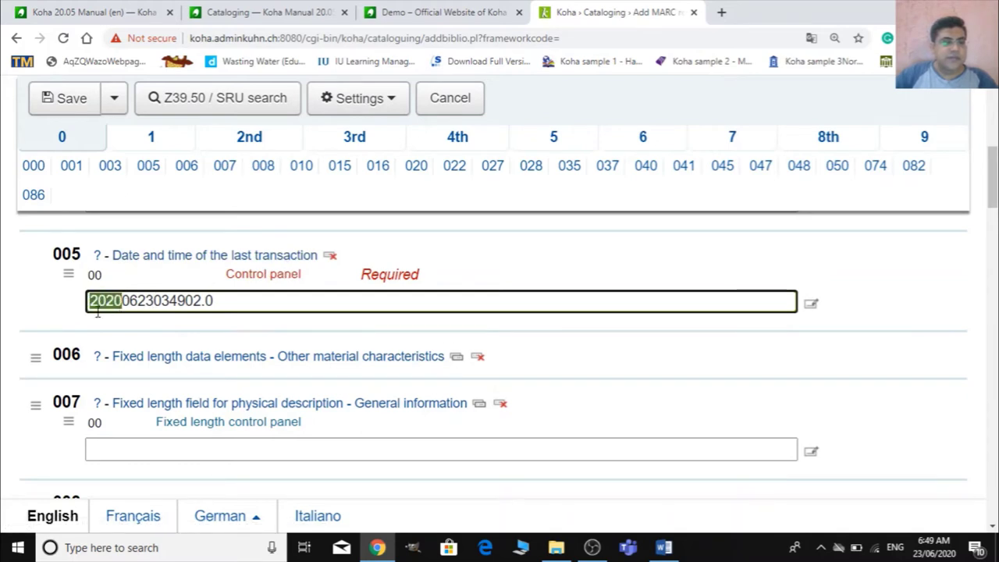
pyautogui.click(137, 300)
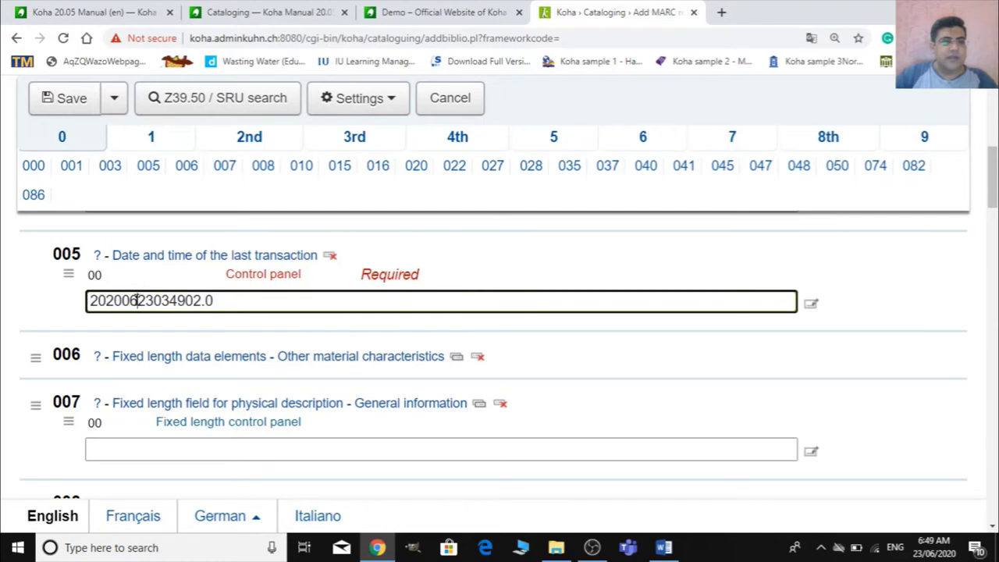
pyautogui.moveTo(131, 301); pyautogui.dragTo(86, 306)
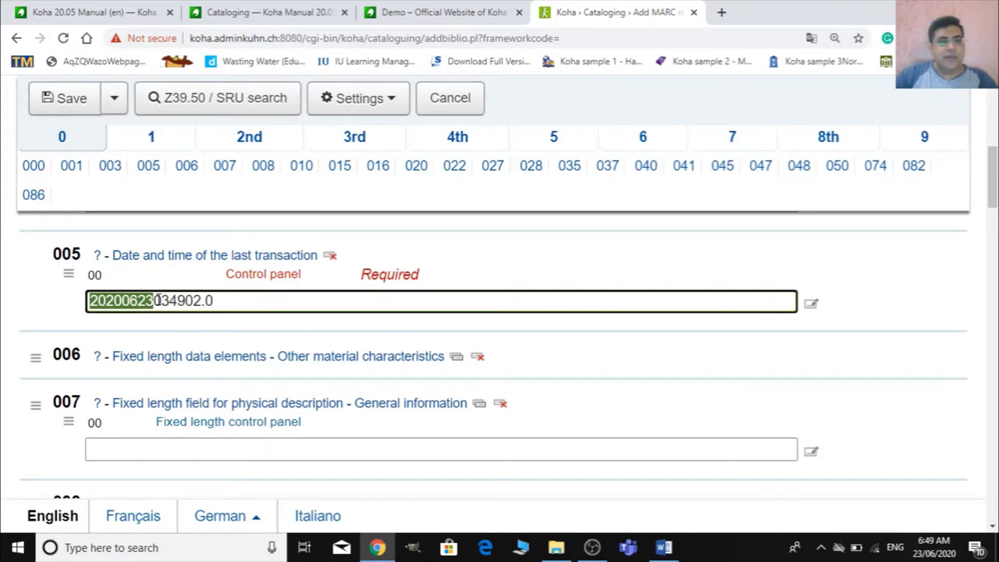
pyautogui.moveTo(156, 301); pyautogui.dragTo(222, 302)
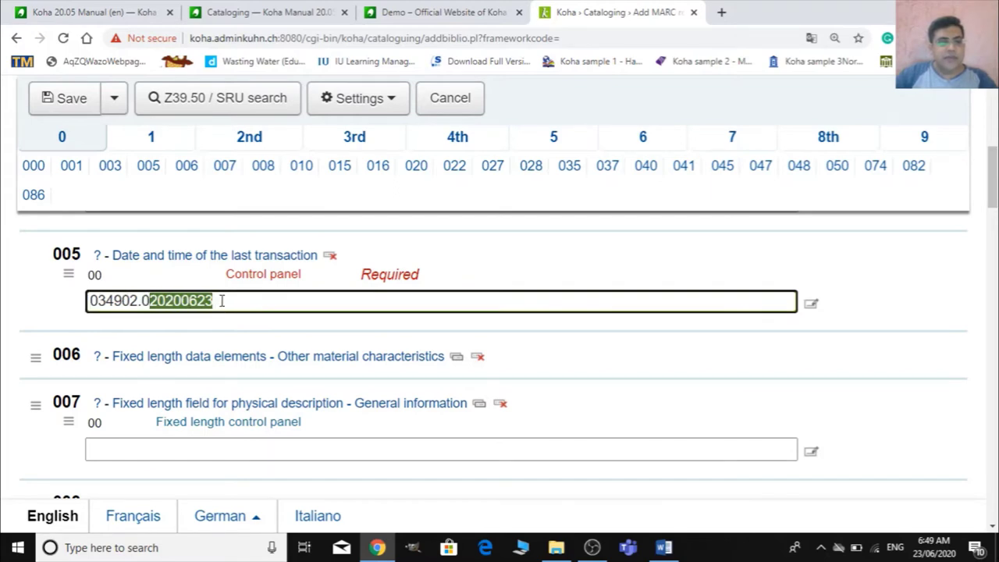
pyautogui.hotkey('ctrl', 'z')
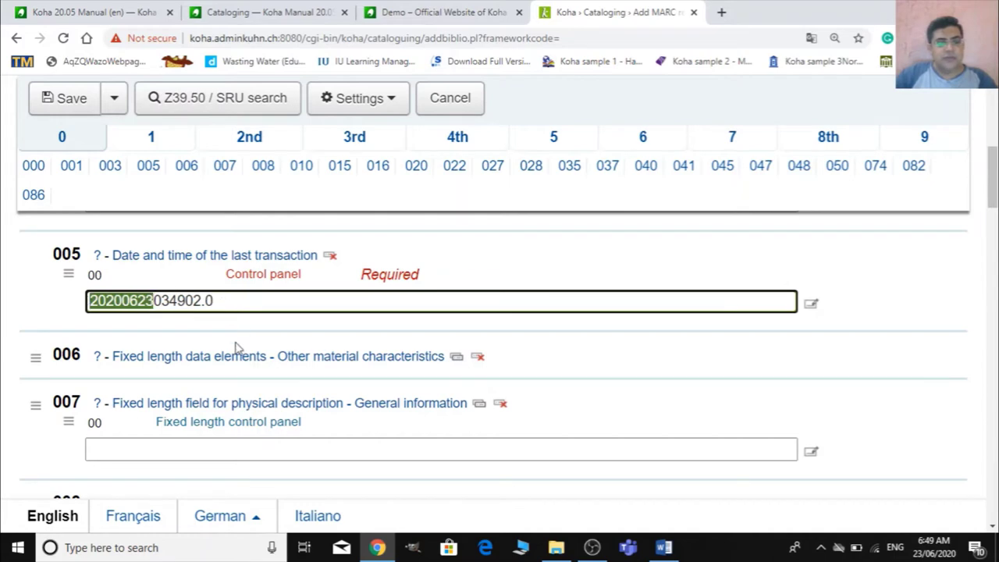
pyautogui.click(242, 300)
pyautogui.scroll(-2, 226, 382)
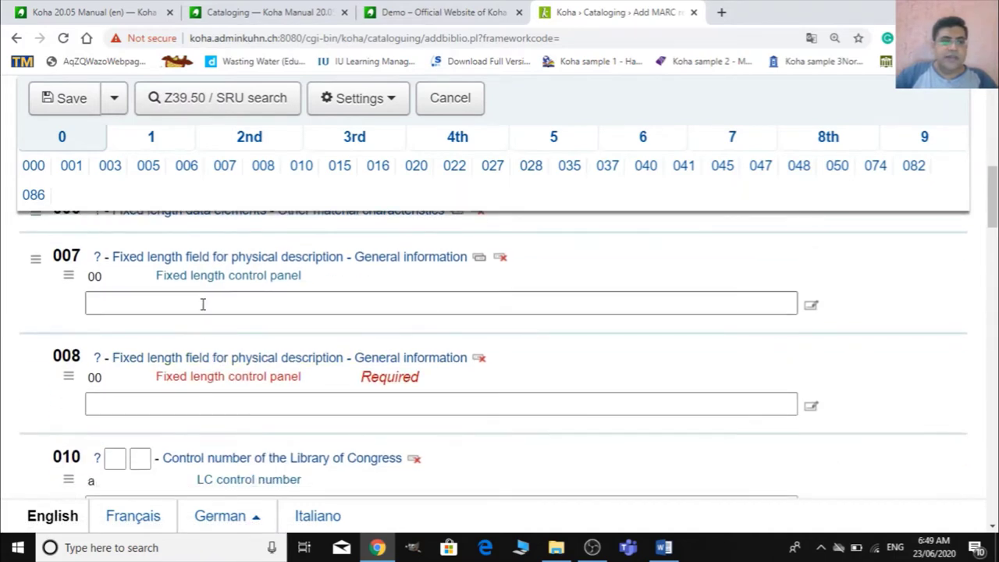
pyautogui.click(157, 402)
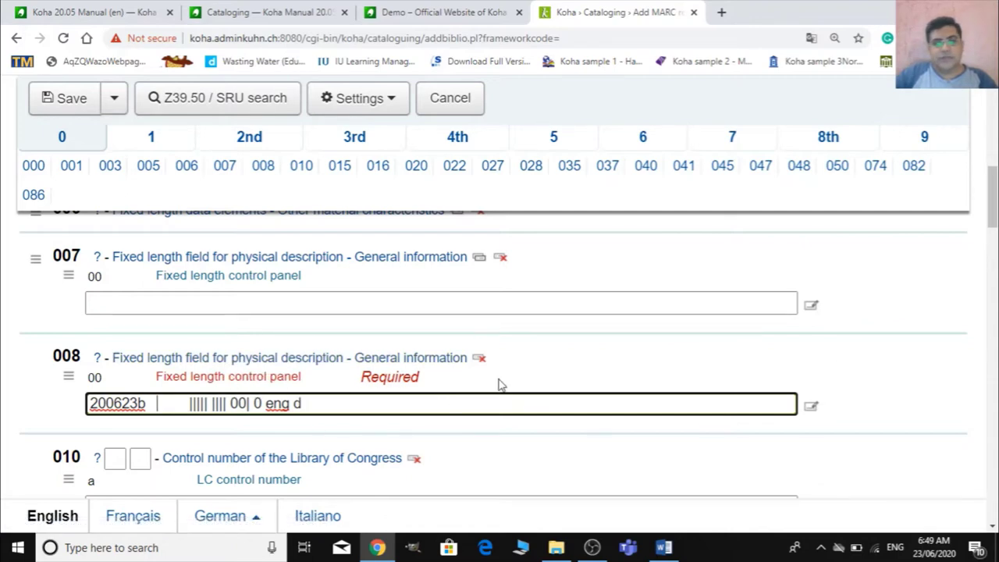
pyautogui.click(810, 407)
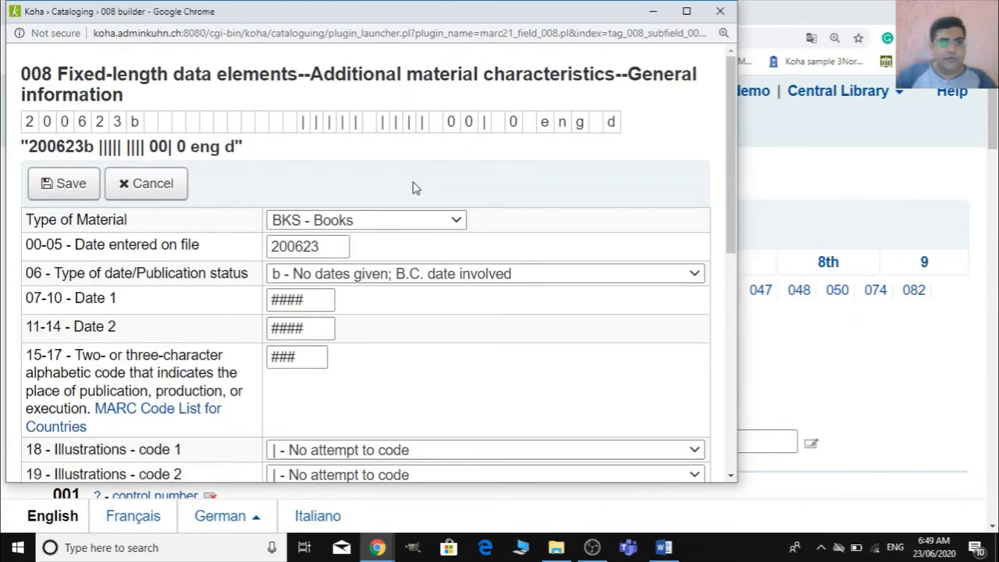
pyautogui.scroll(-1, 415, 422)
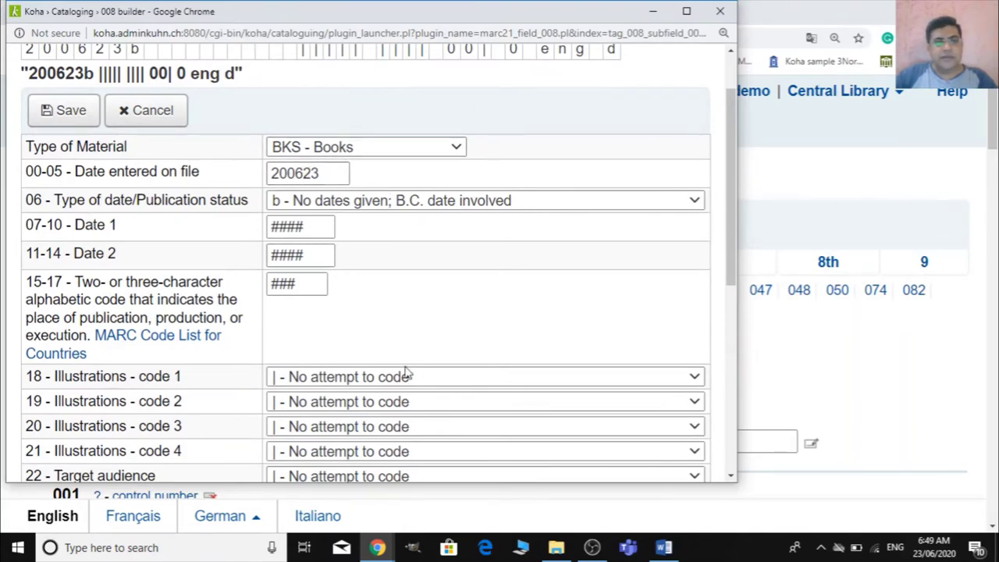
pyautogui.scroll(-2, 407, 375)
pyautogui.scroll(-1, 407, 377)
pyautogui.scroll(3, 357, 328)
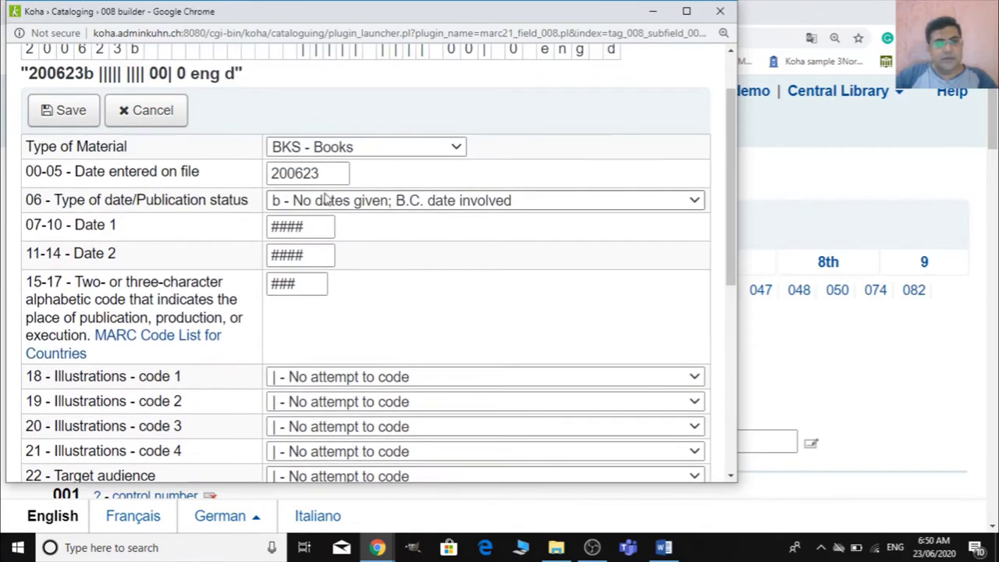
pyautogui.scroll(-5, 495, 299)
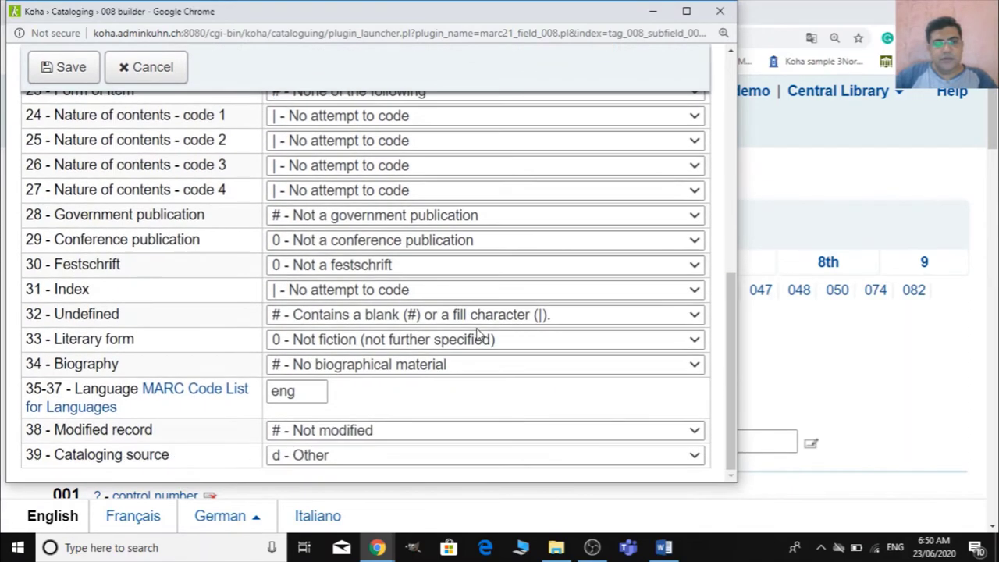
pyautogui.doubleClick(311, 397)
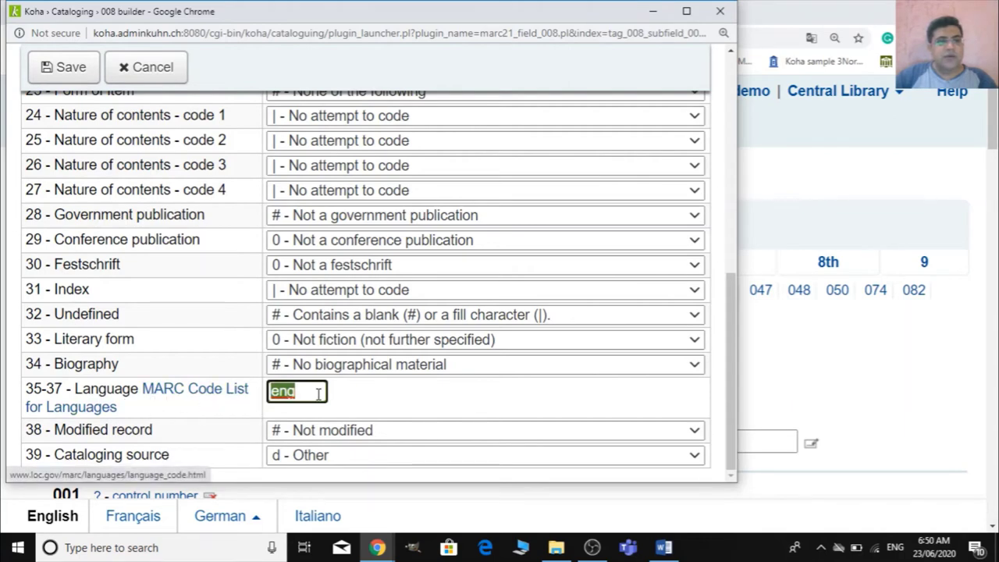
pyautogui.moveTo(305, 394); pyautogui.dragTo(252, 390)
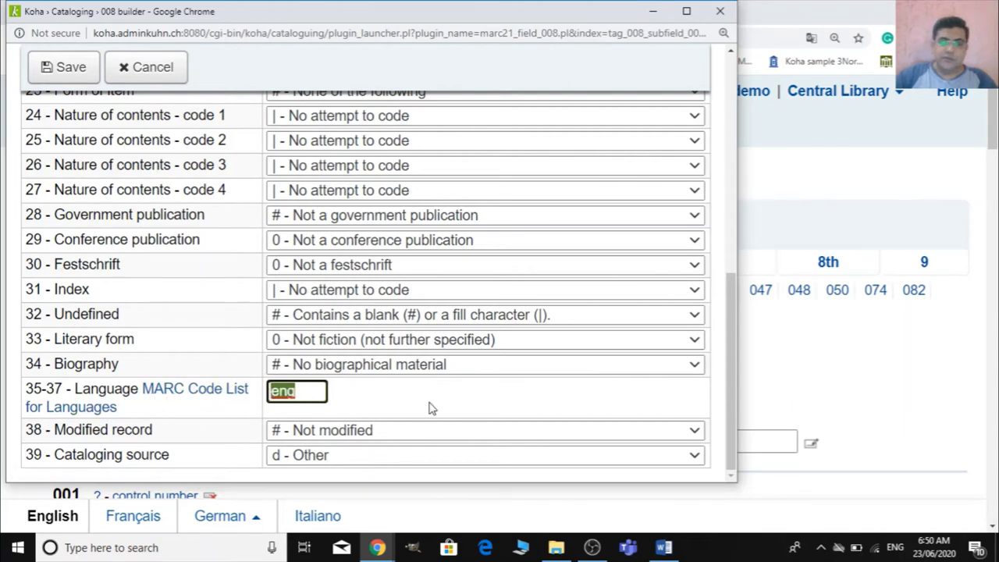
pyautogui.scroll(10, 438, 398)
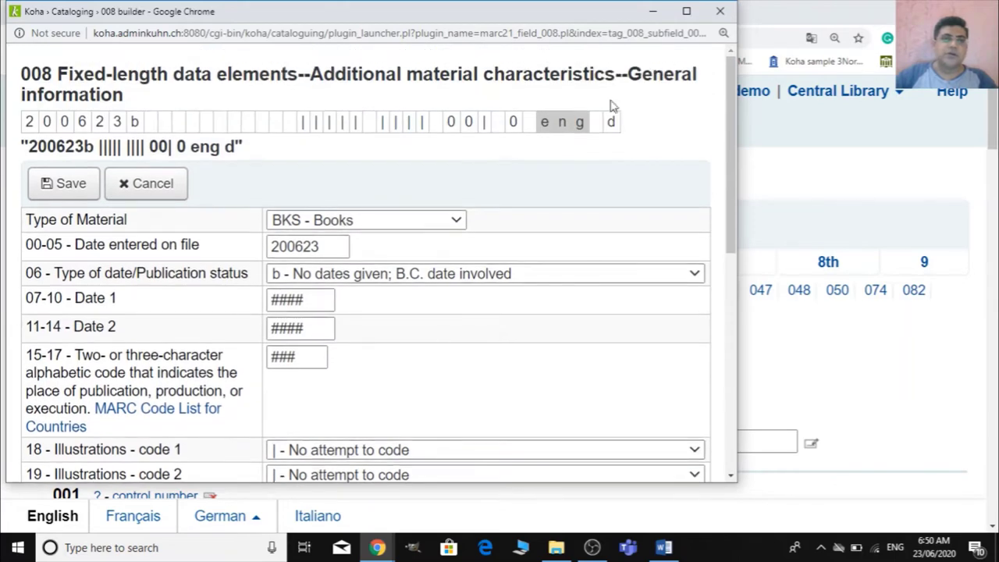
pyautogui.click(730, 17)
pyautogui.scroll(-3, 396, 368)
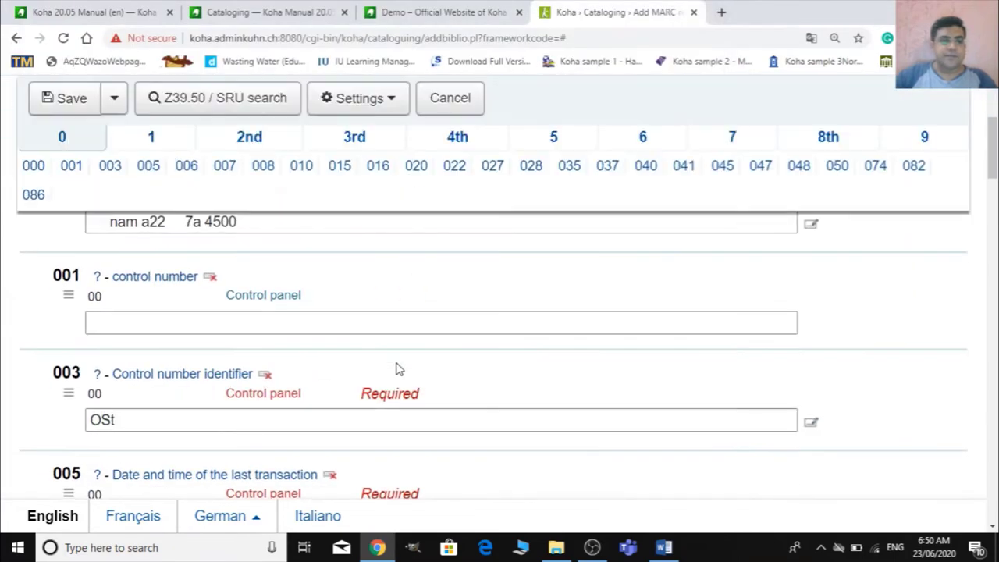
pyautogui.scroll(-6, 196, 403)
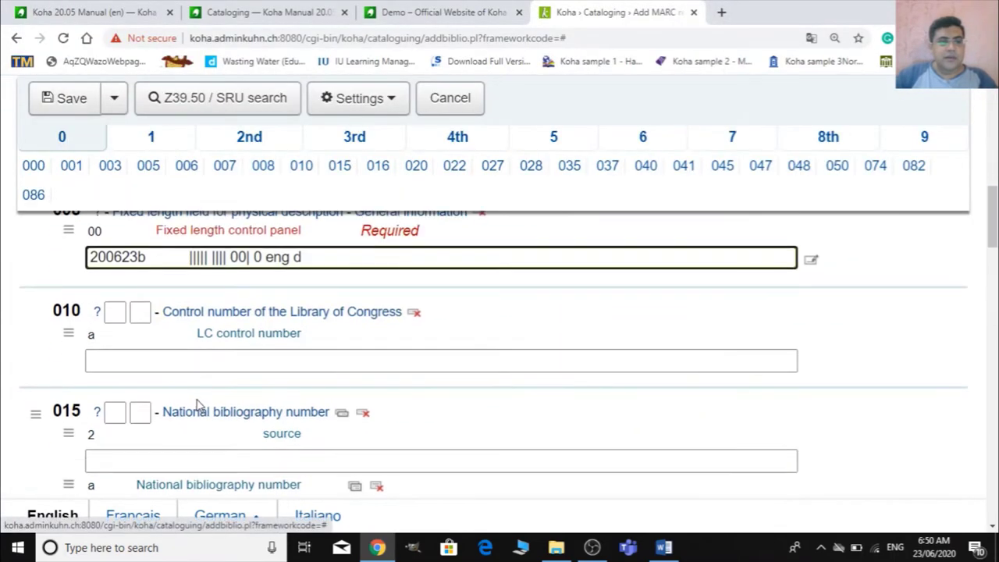
pyautogui.click(204, 361)
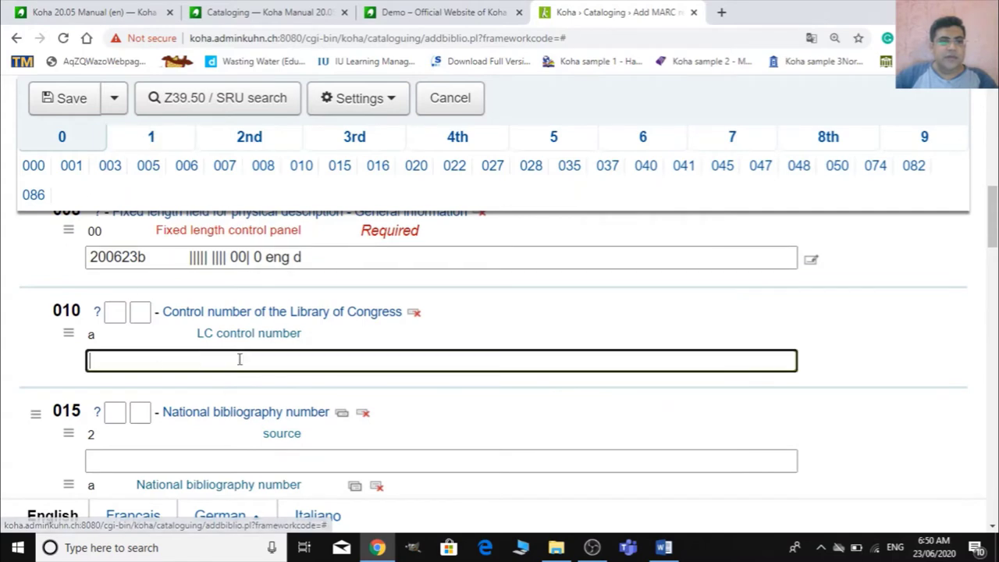
pyautogui.scroll(-2, 191, 406)
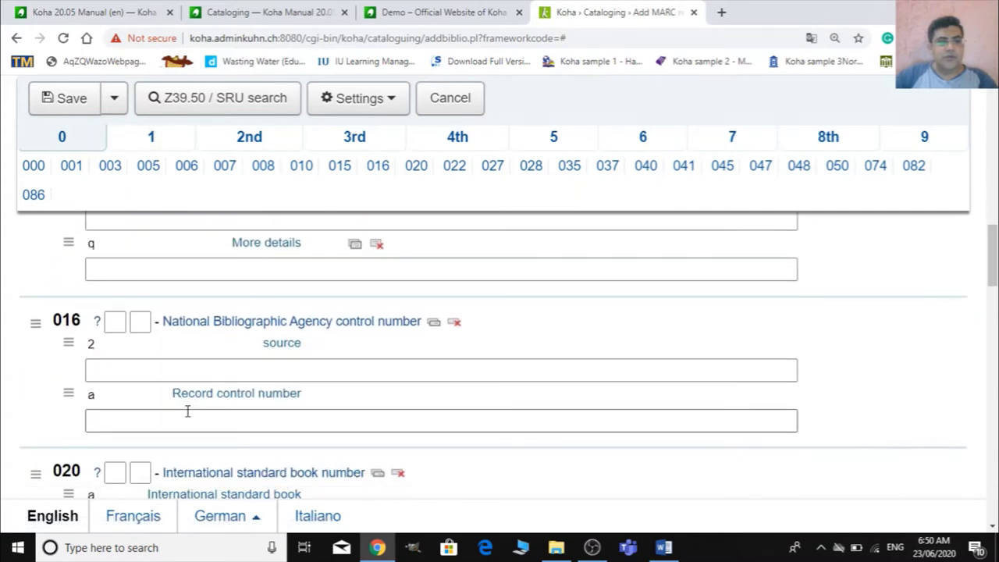
pyautogui.scroll(-2, 188, 411)
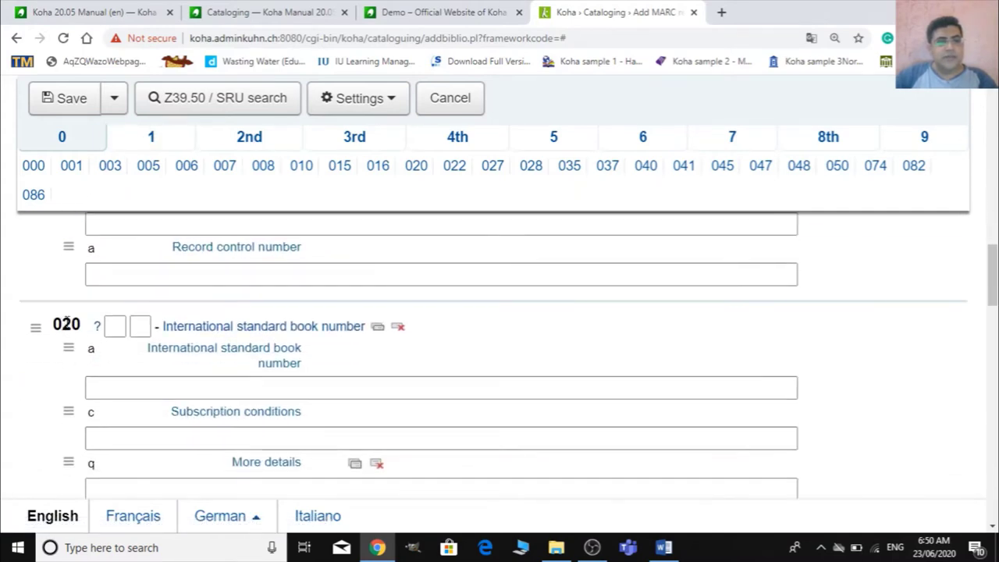
pyautogui.click(99, 393)
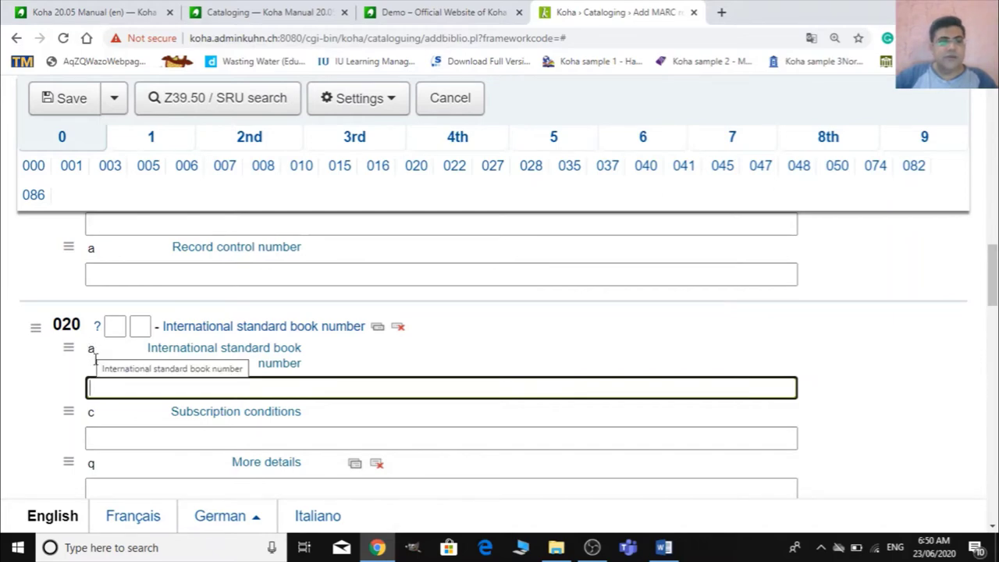
pyautogui.hotkey('alt', 'Tab')
pyautogui.hotkey('alt', 'Tab')
pyautogui.hotkey('alt', 'Tab')
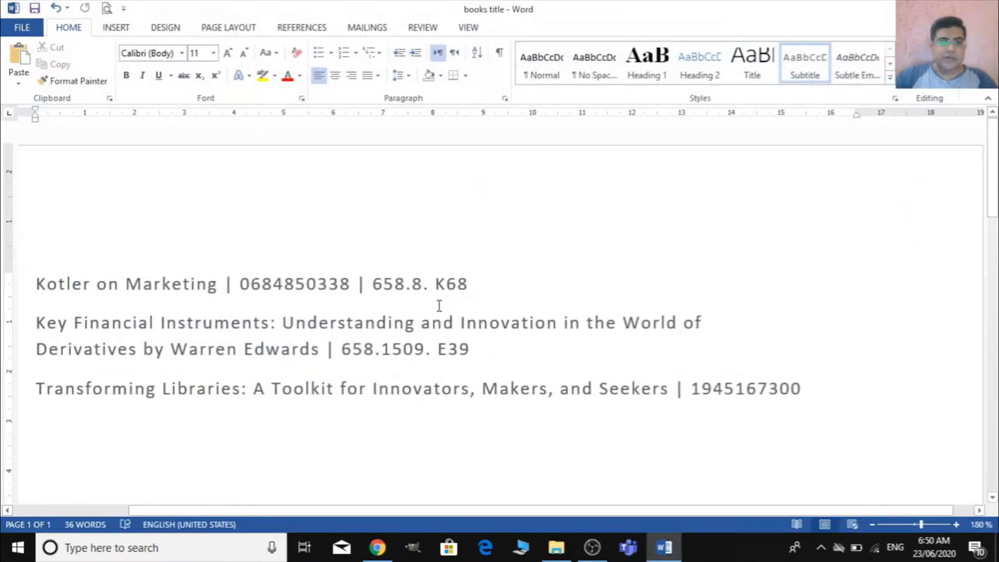
pyautogui.moveTo(353, 284); pyautogui.dragTo(239, 287)
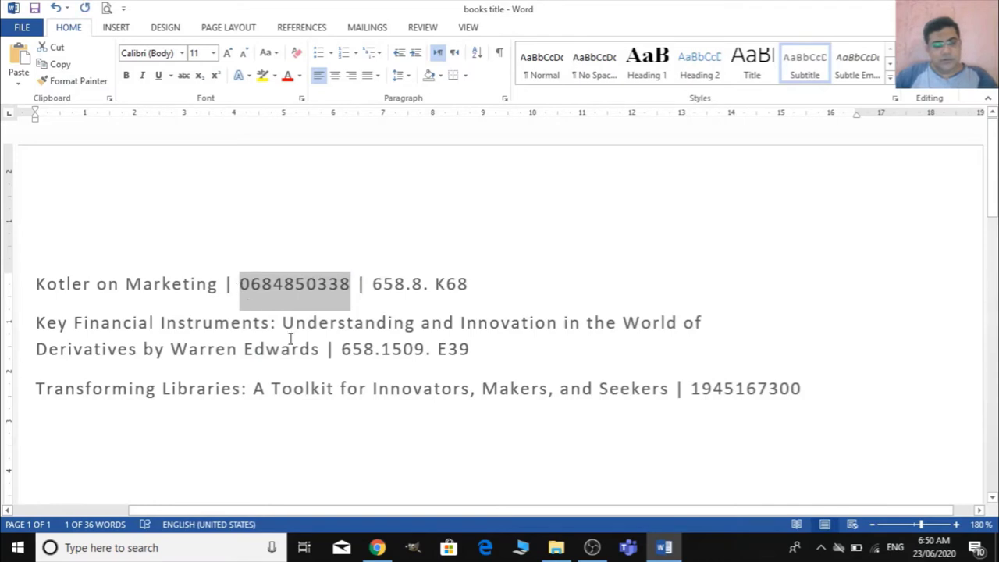
pyautogui.hotkey('ctrl', 'c')
pyautogui.hotkey('alt', 'Tab')
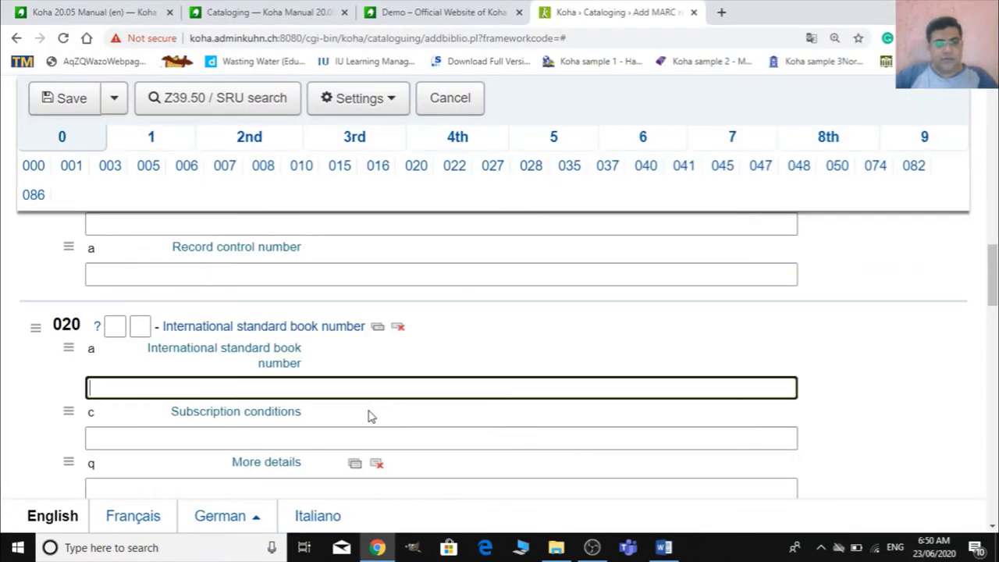
pyautogui.hotkey('ctrl', 'v')
# Enter raflimts in the 040 $c Transfer agency subfield
pyautogui.scroll(-2, 195, 460)
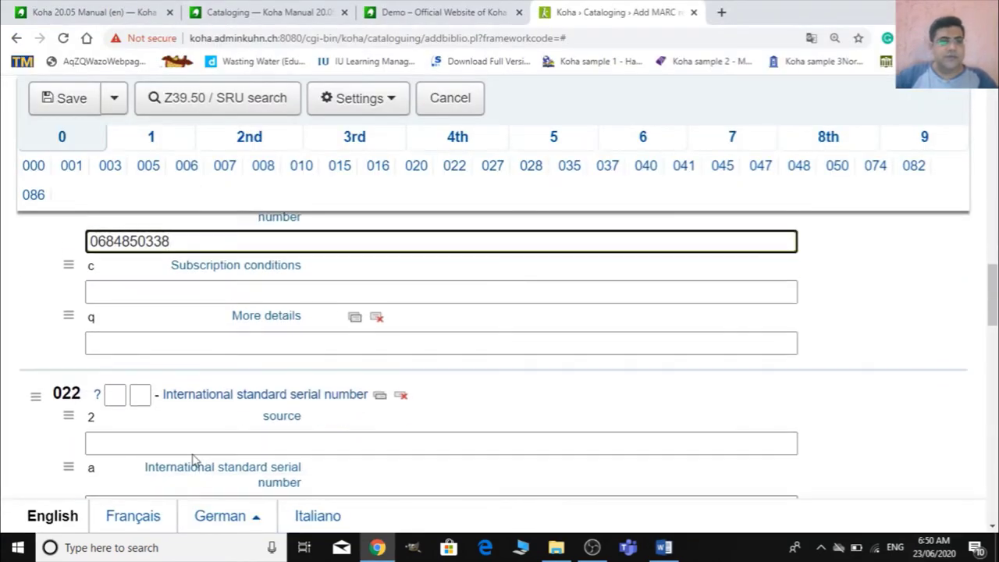
pyautogui.scroll(-2, 195, 460)
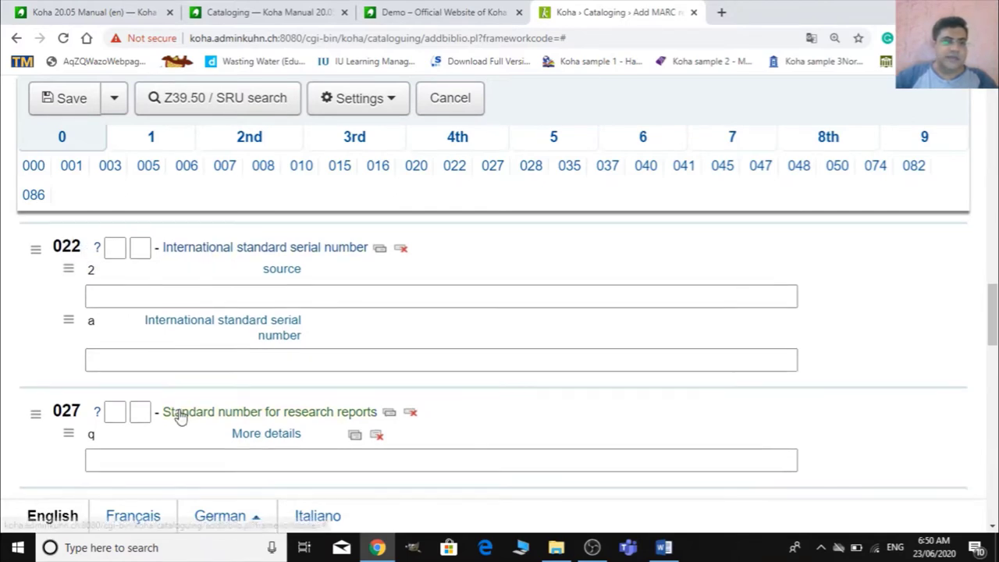
pyautogui.scroll(-5, 179, 414)
pyautogui.scroll(-2, 179, 414)
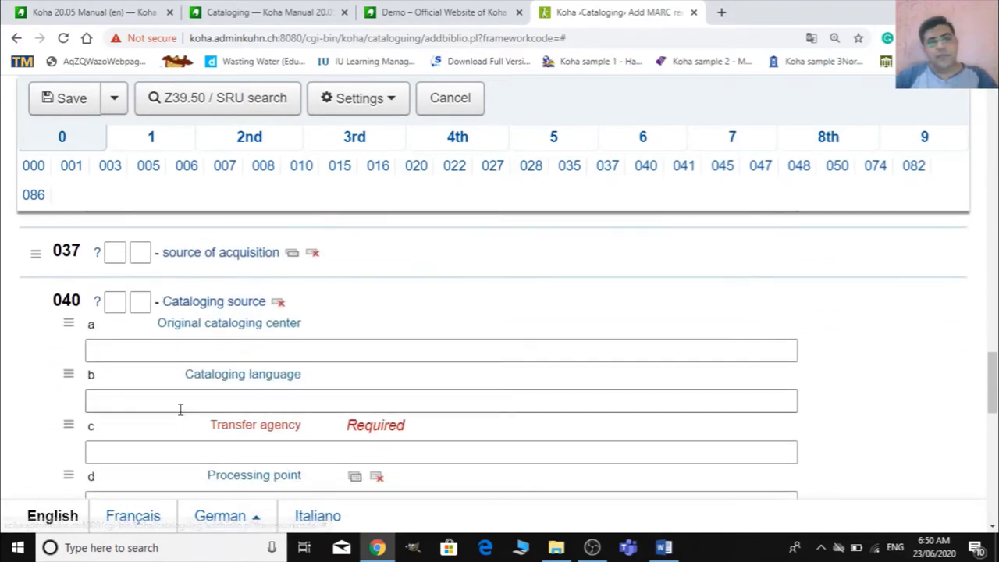
pyautogui.scroll(-2, 180, 409)
pyautogui.scroll(1, 179, 409)
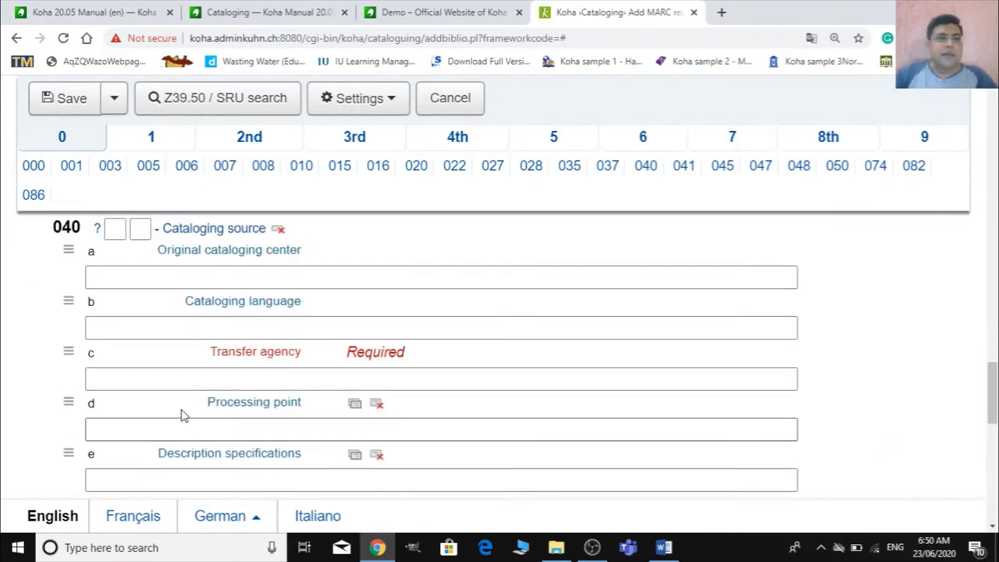
pyautogui.click(240, 378)
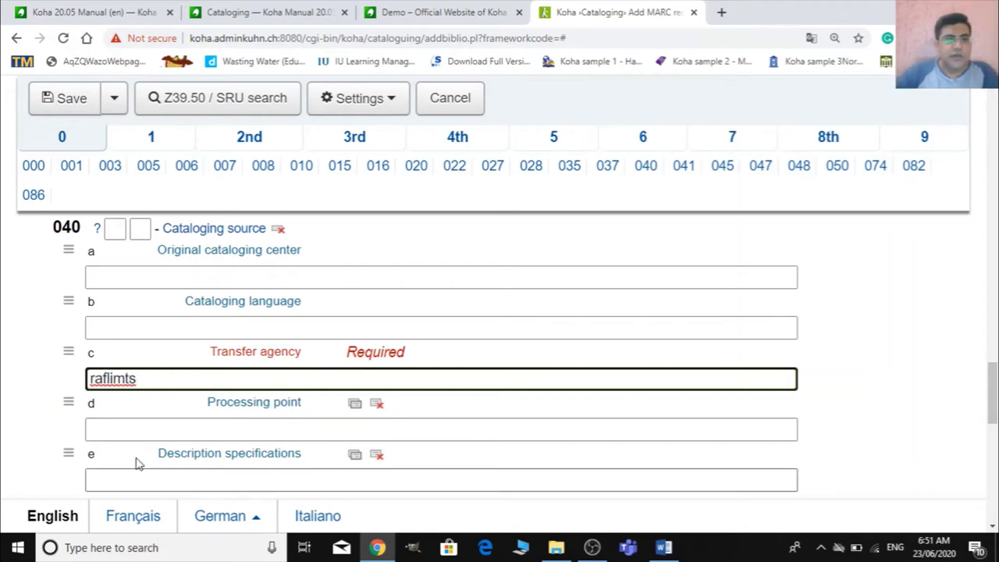
pyautogui.scroll(-2, 134, 461)
pyautogui.scroll(-2, 159, 450)
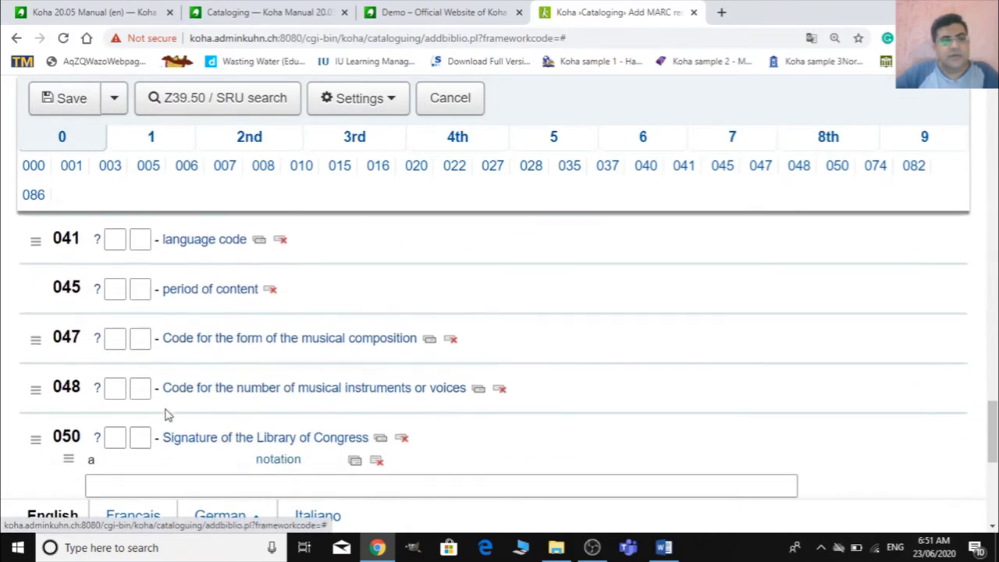
pyautogui.scroll(-3, 156, 435)
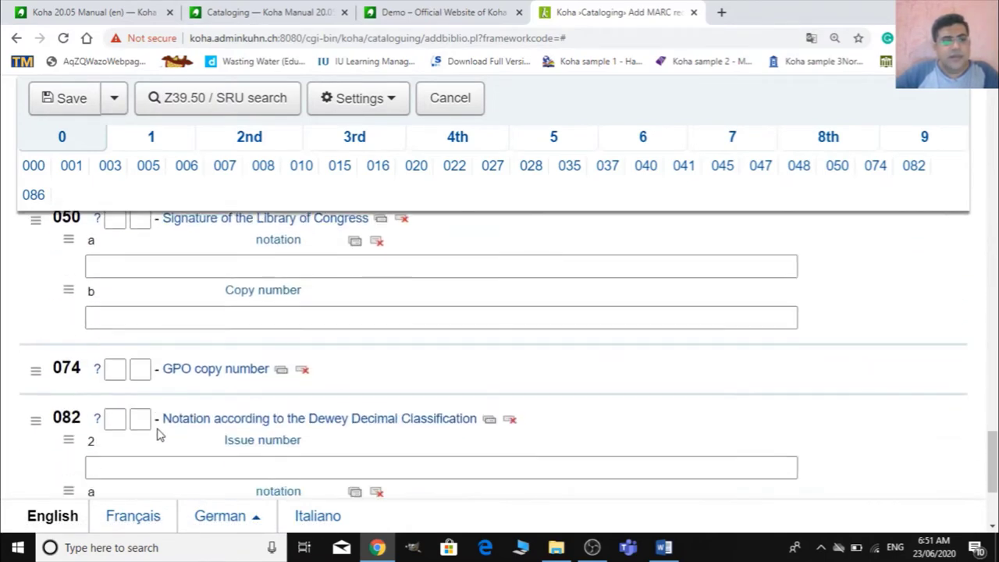
pyautogui.scroll(1, 159, 435)
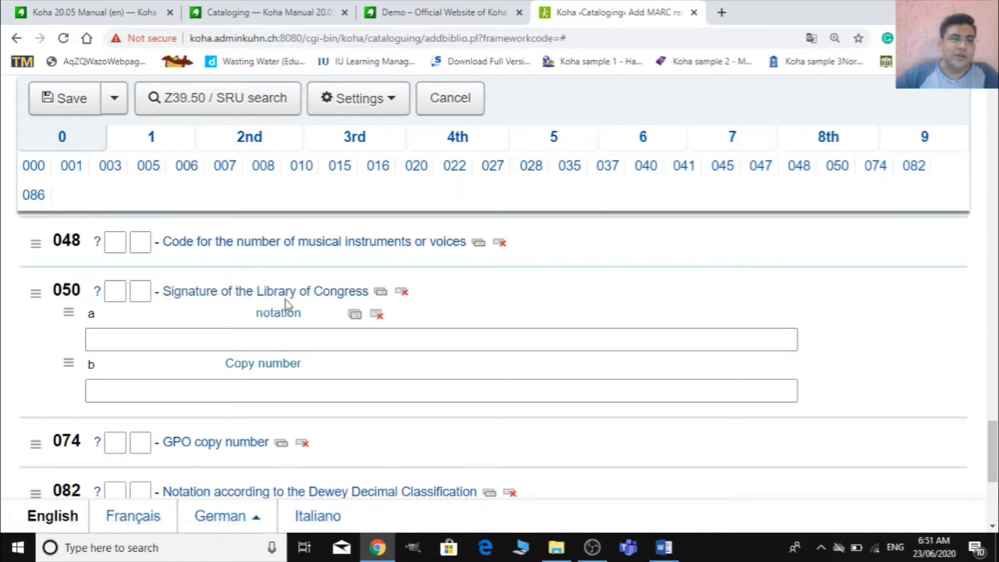
pyautogui.click(150, 337)
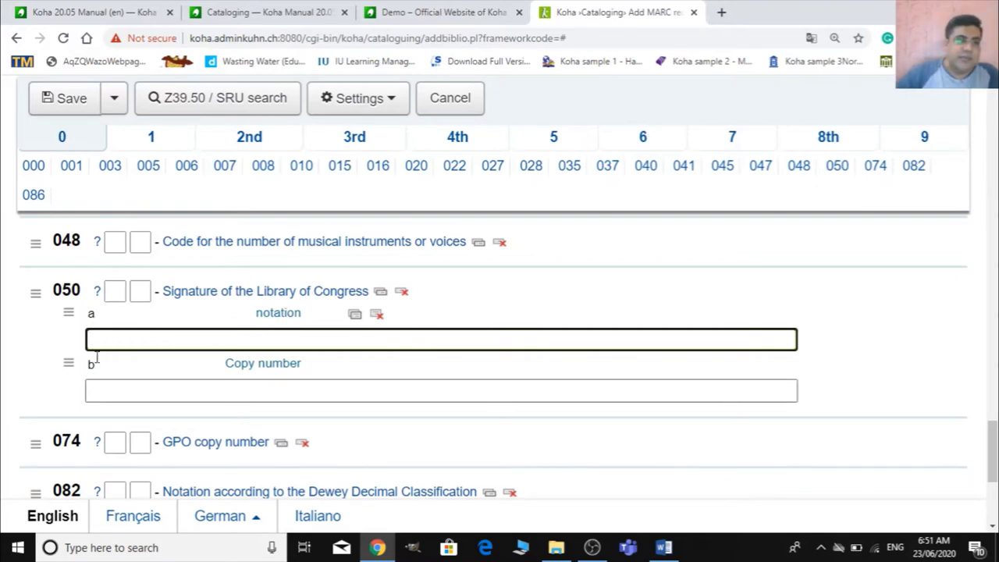
pyautogui.scroll(-2, 32, 382)
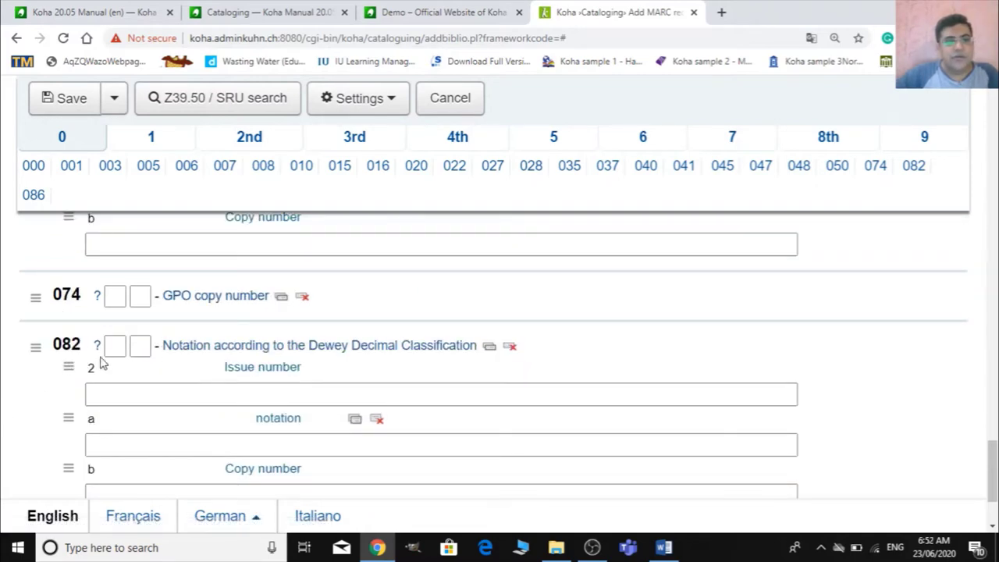
pyautogui.scroll(-1, 363, 350)
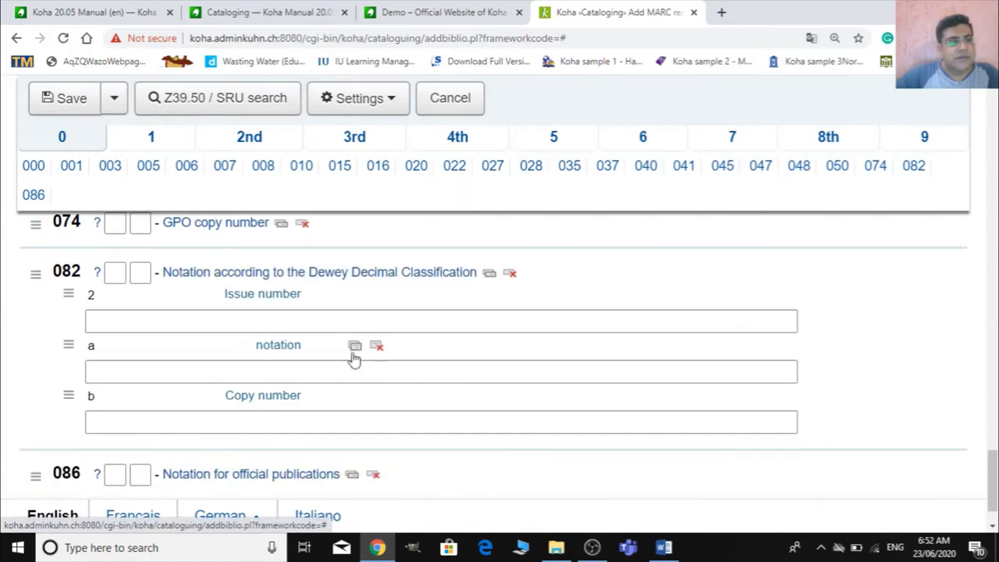
pyautogui.scroll(4, 352, 357)
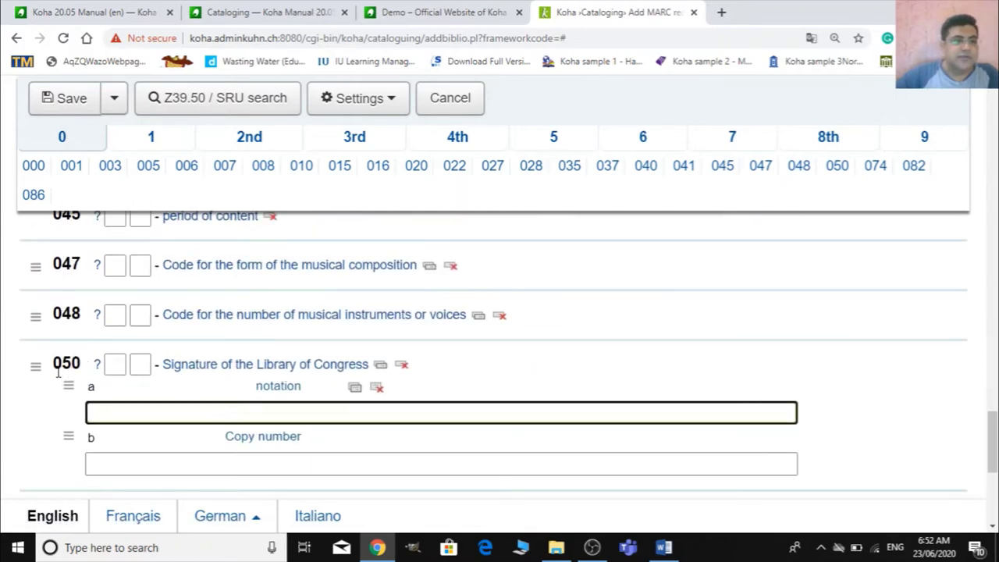
pyautogui.scroll(-4, 57, 372)
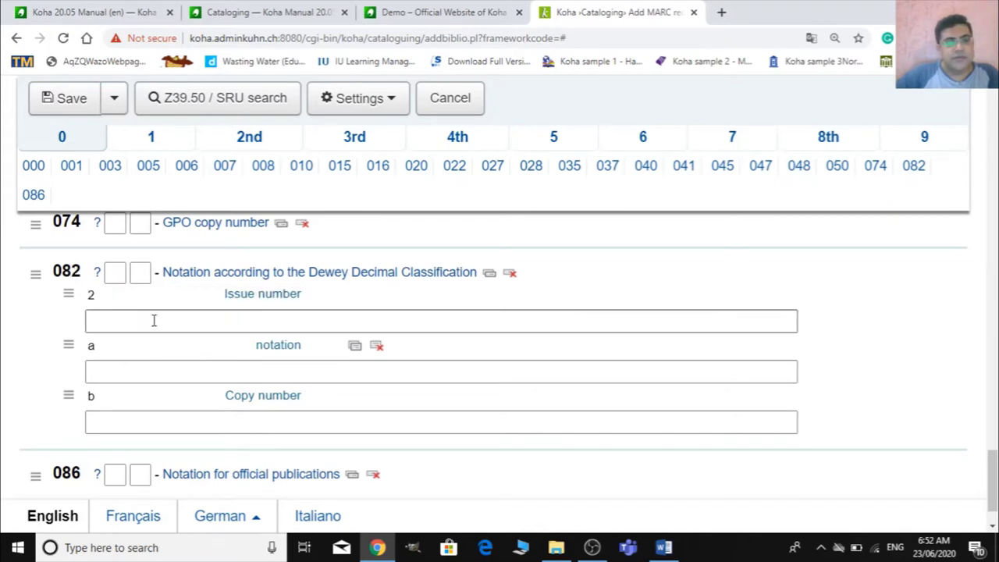
# Copy Dewey class number 658.8 from the Word list into field 082 $a
pyautogui.click(137, 373)
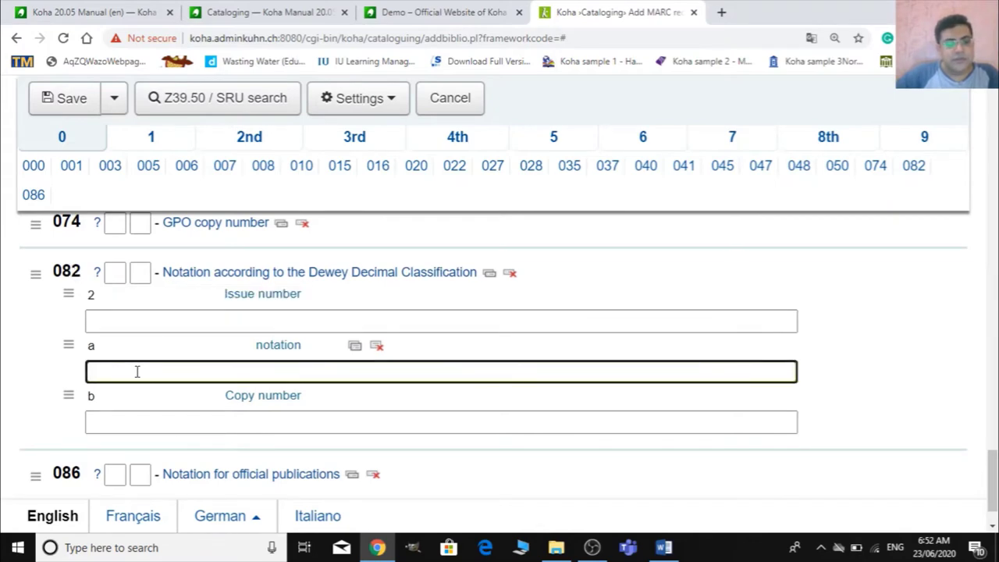
pyautogui.hotkey('alt', 'Tab')
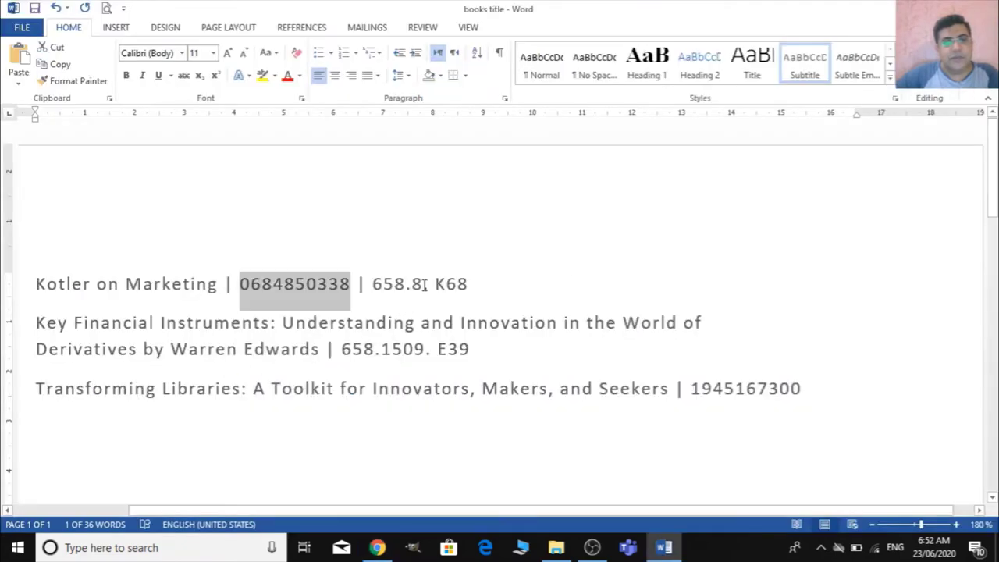
pyautogui.moveTo(422, 284); pyautogui.dragTo(372, 289)
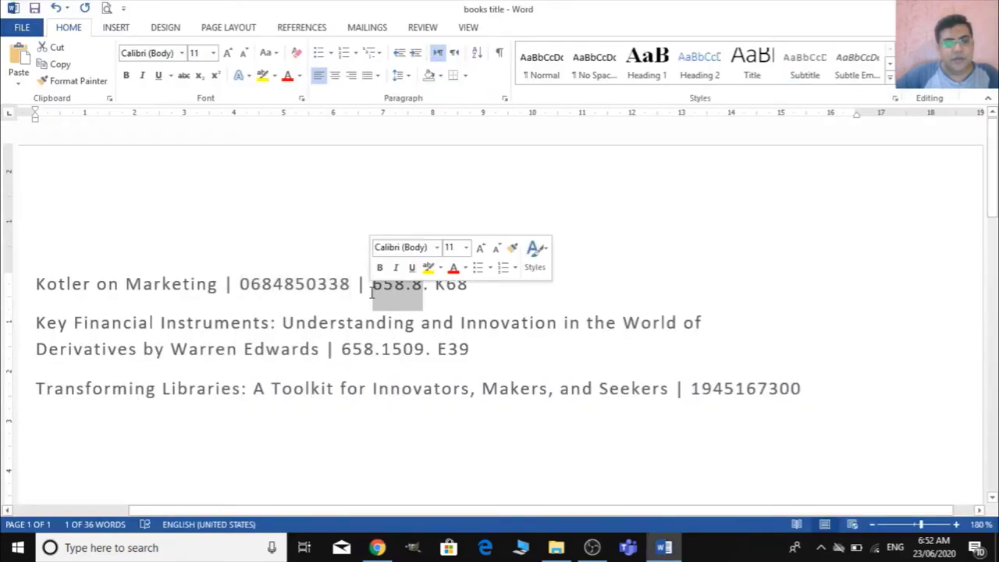
pyautogui.hotkey('ctrl', 'c')
pyautogui.hotkey('alt', 'Tab')
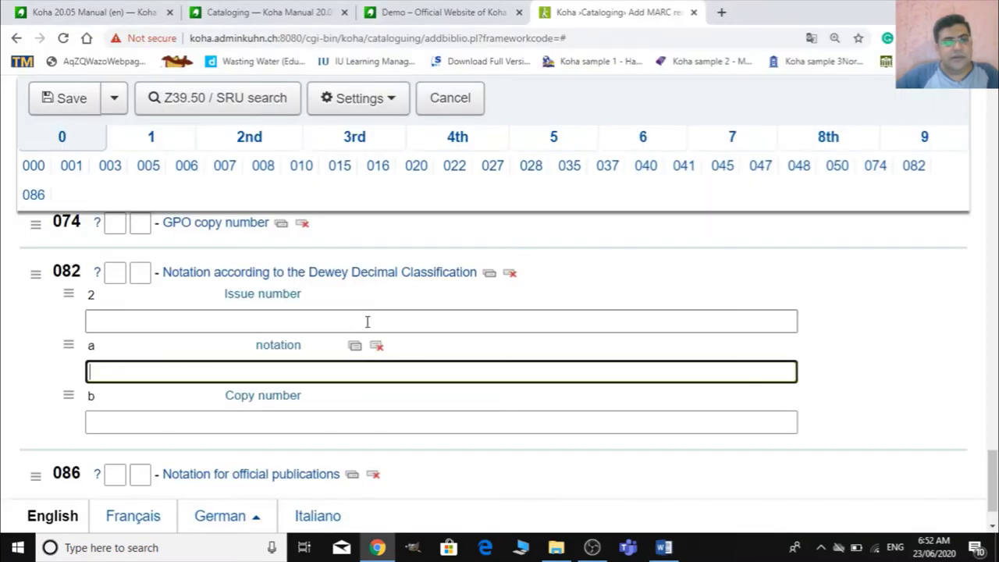
pyautogui.hotkey('ctrl', 'v')
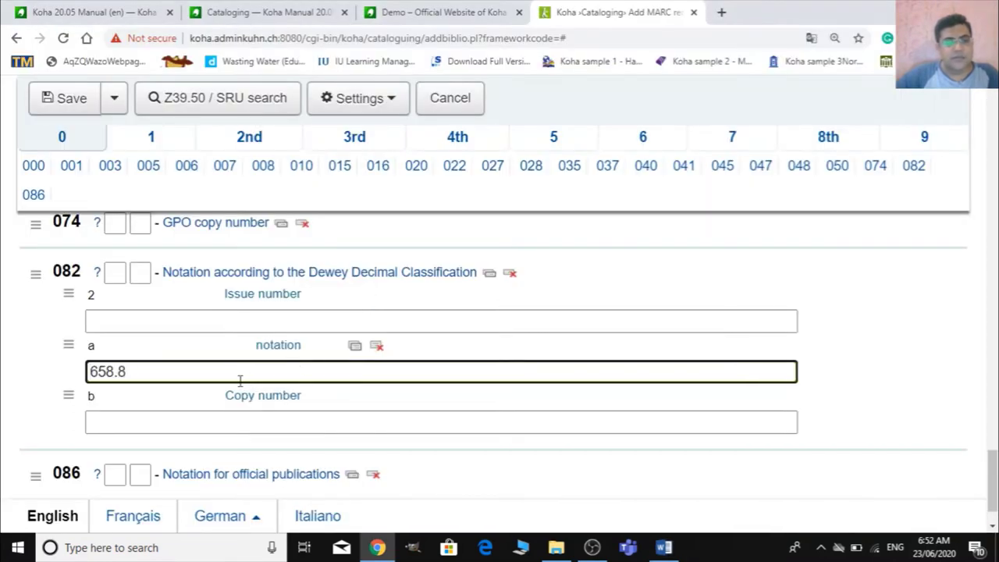
# Enter copy number K68 in field 082 $b
pyautogui.click(195, 424)
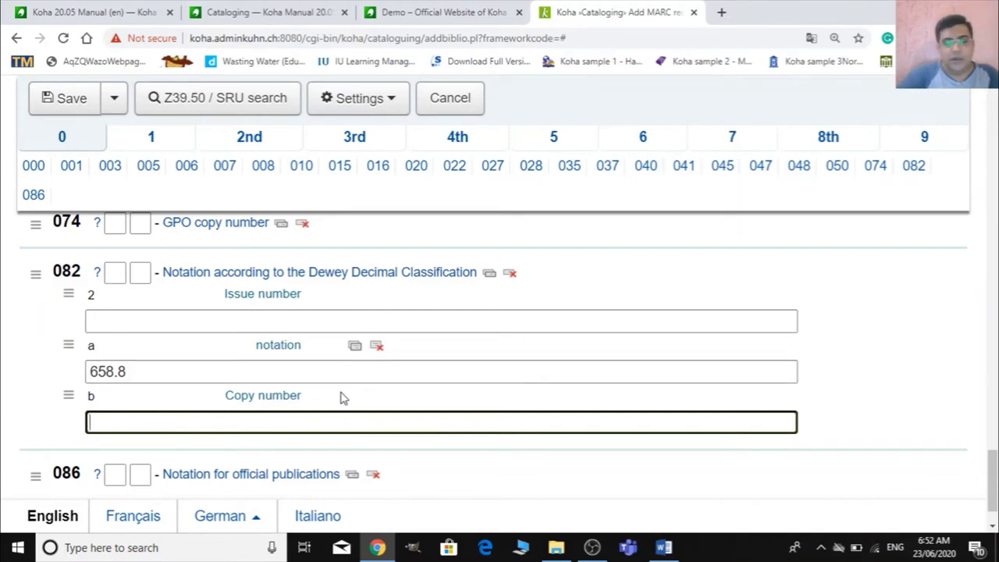
pyautogui.write('KOT')
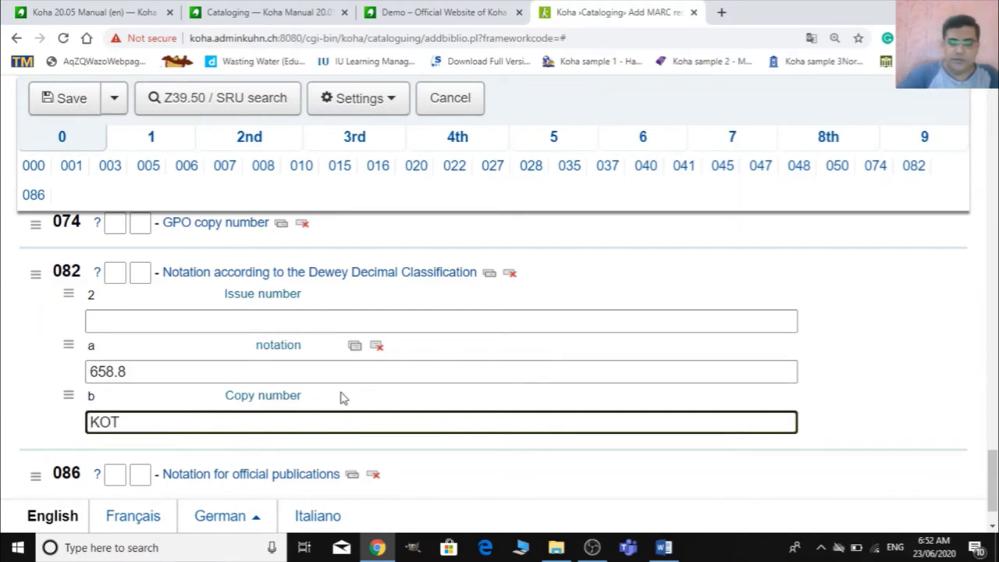
pyautogui.press('BackSpace')
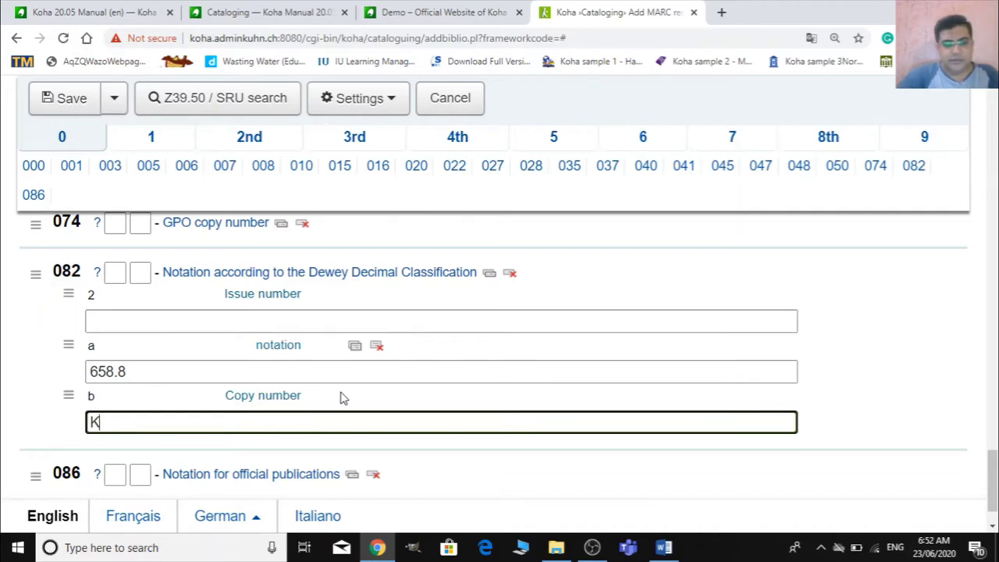
pyautogui.hotkey('alt', 'Tab')
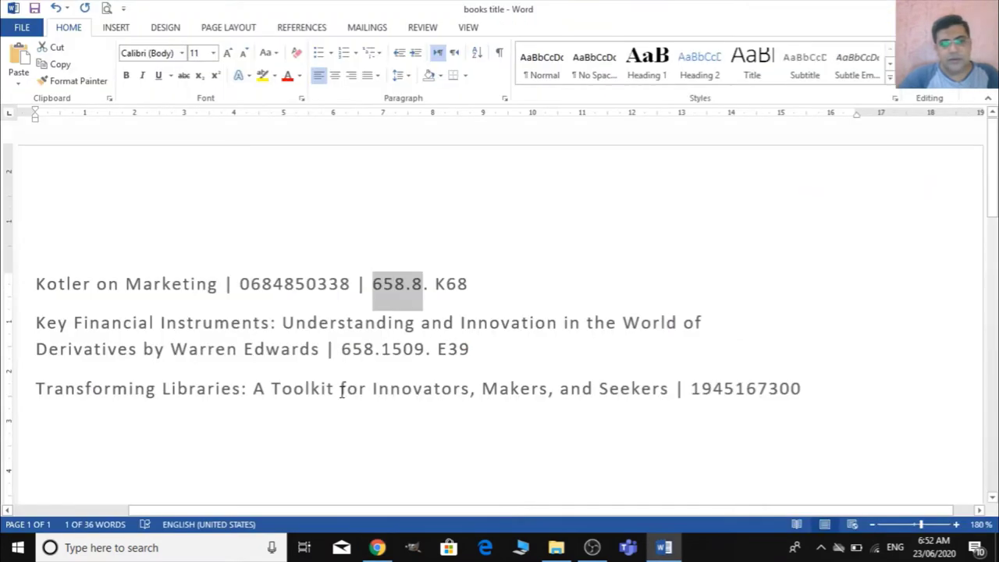
pyautogui.hotkey('alt', 'Tab')
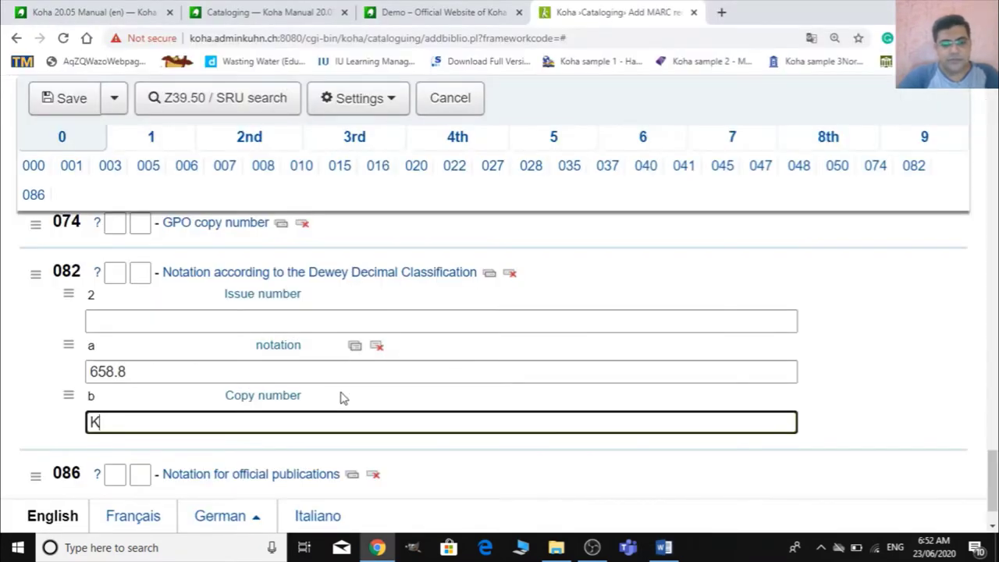
pyautogui.write('68')
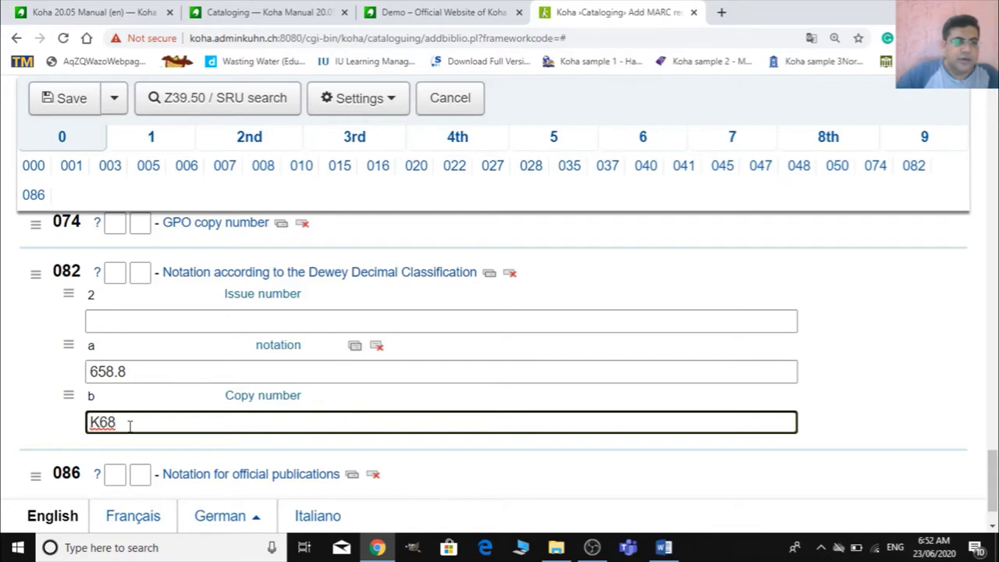
pyautogui.moveTo(119, 421); pyautogui.dragTo(110, 422)
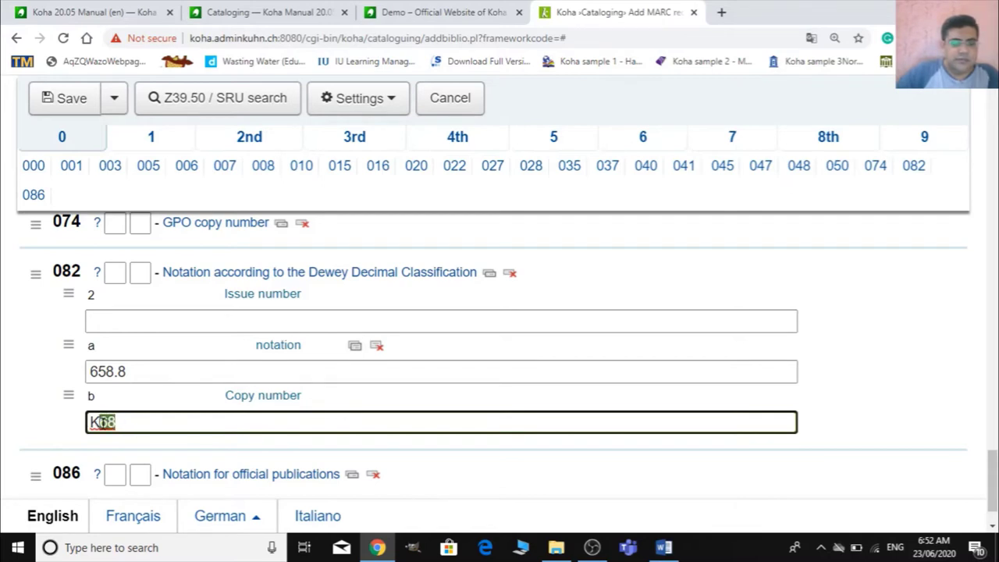
pyautogui.hotkey('shift', 'Home')
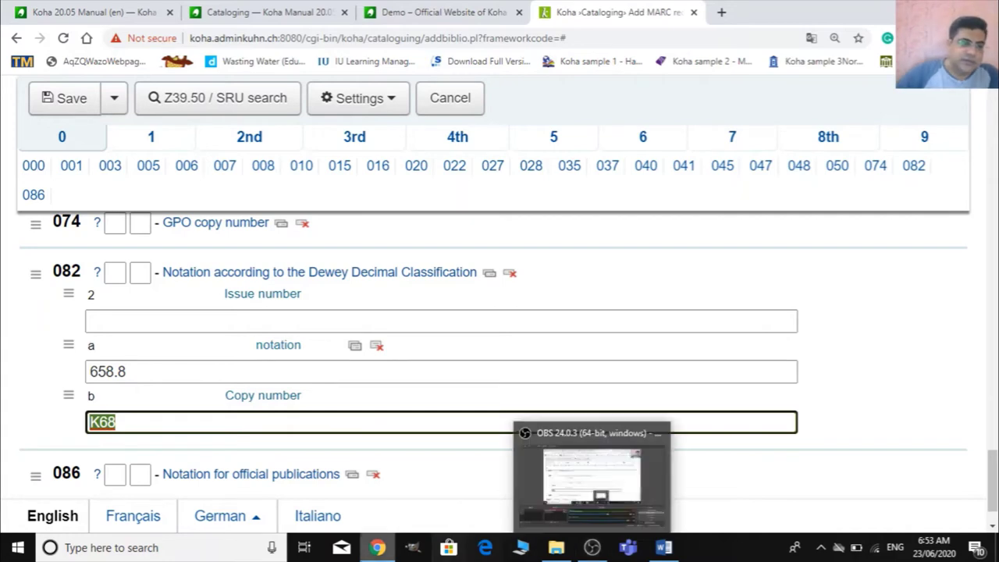
pyautogui.scroll(15, 351, 341)
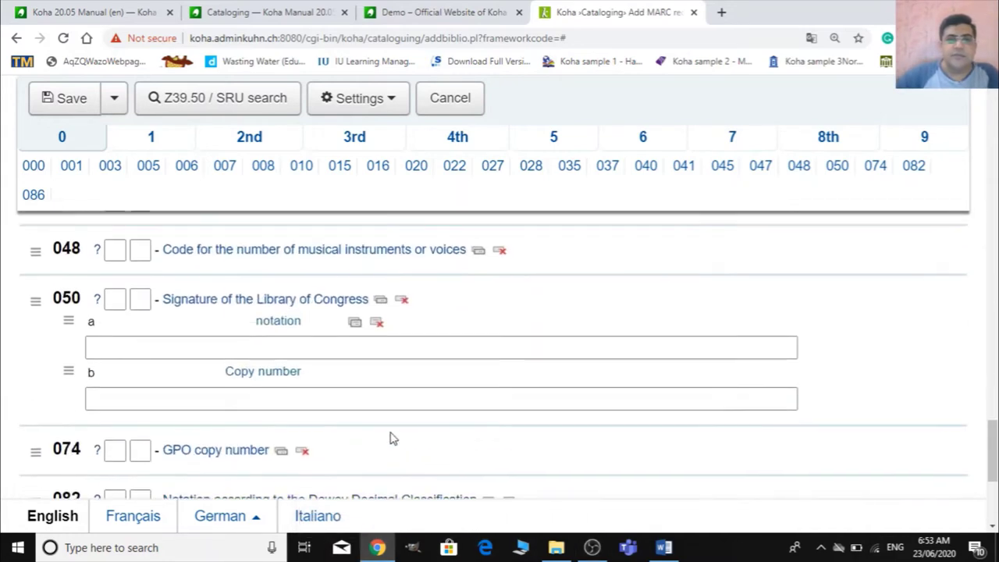
pyautogui.scroll(15, 341, 305)
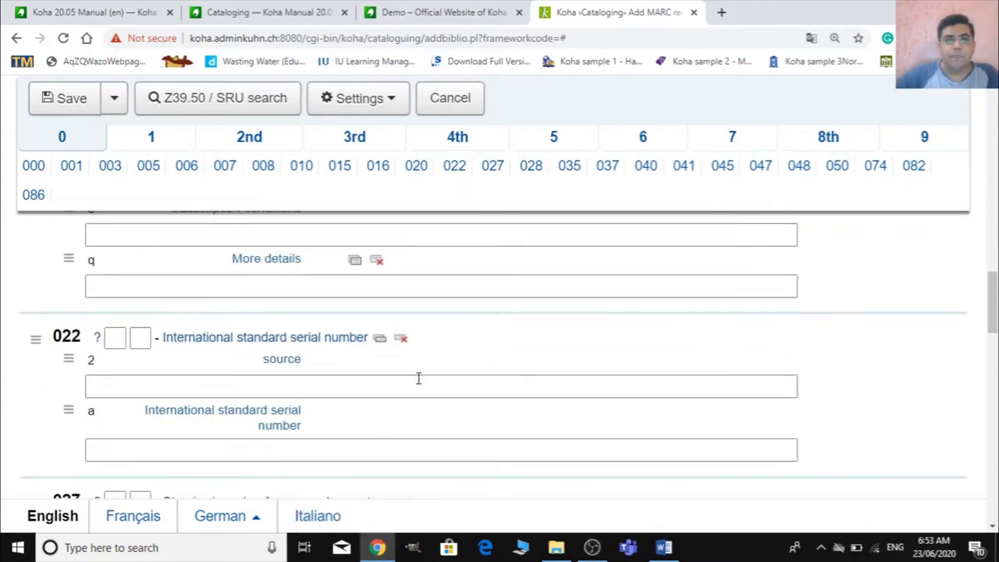
pyautogui.scroll(5, 394, 422)
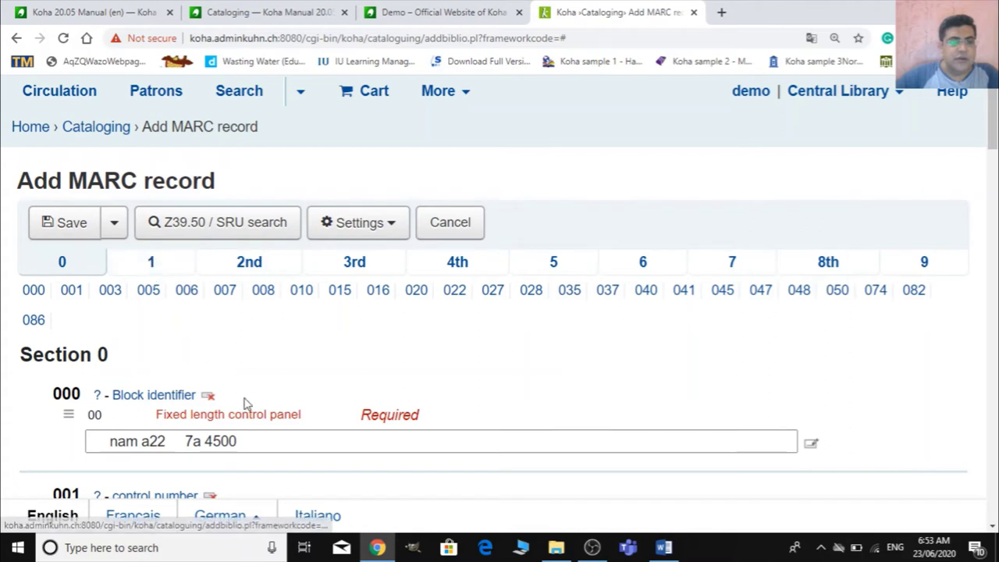
pyautogui.click(151, 264)
pyautogui.scroll(-1, 334, 424)
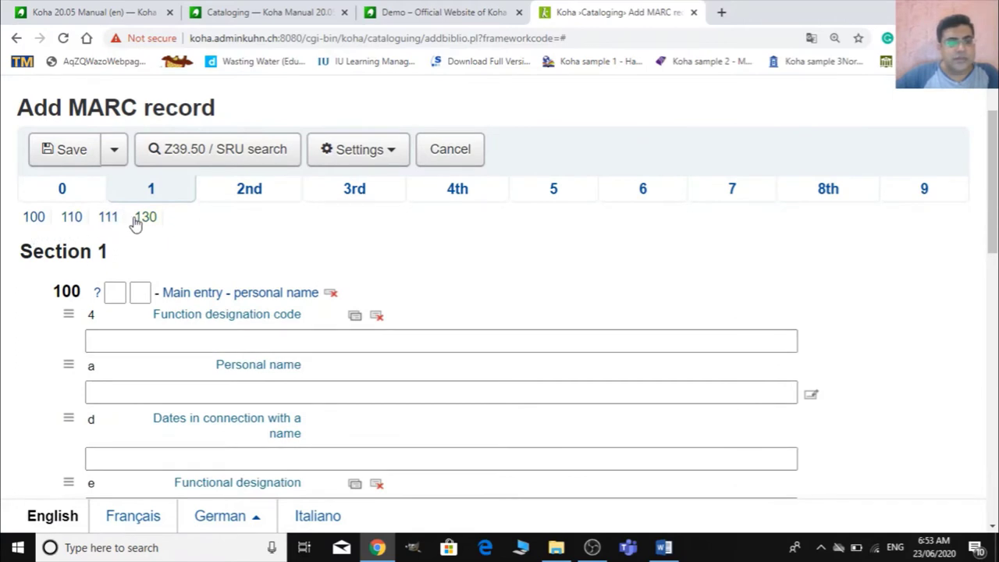
pyautogui.scroll(-1, 143, 312)
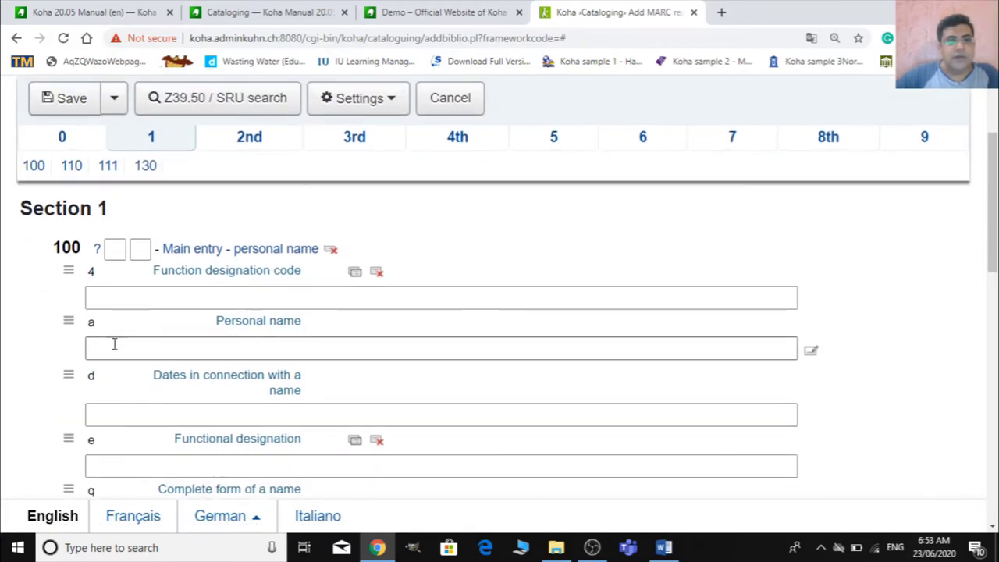
pyautogui.click(191, 351)
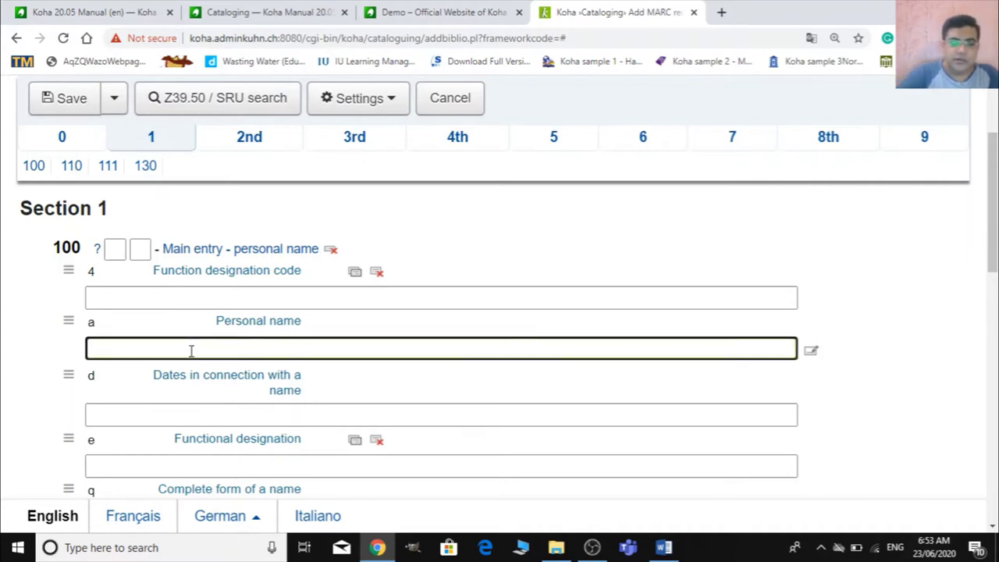
pyautogui.write('Pho')
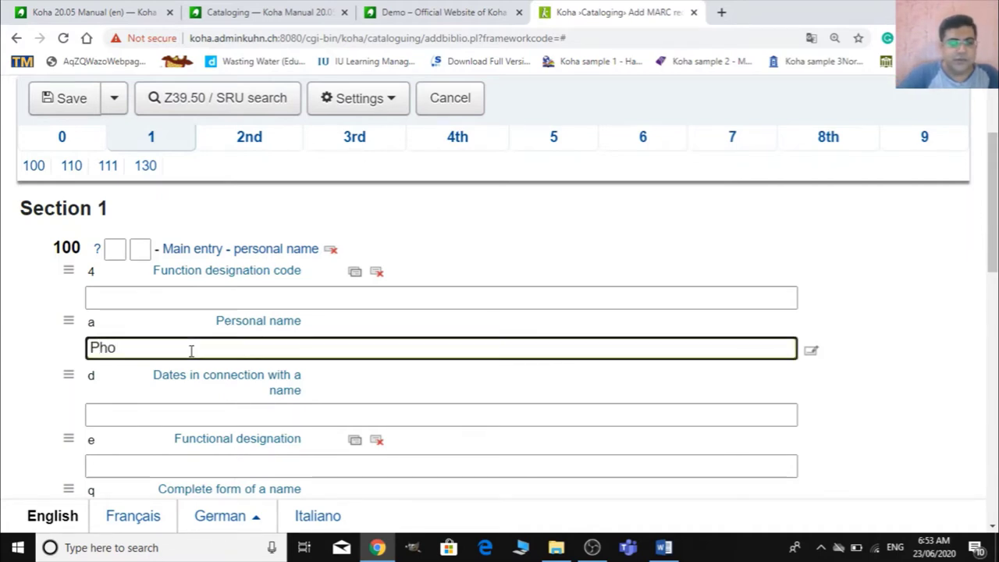
pyautogui.press('BackSpace')
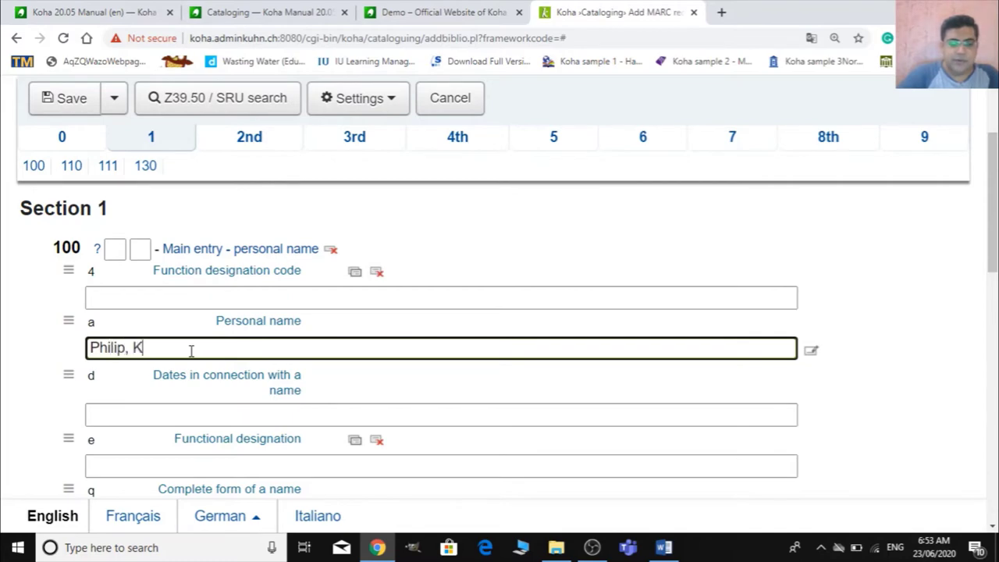
pyautogui.write('ilip, Kotler.')
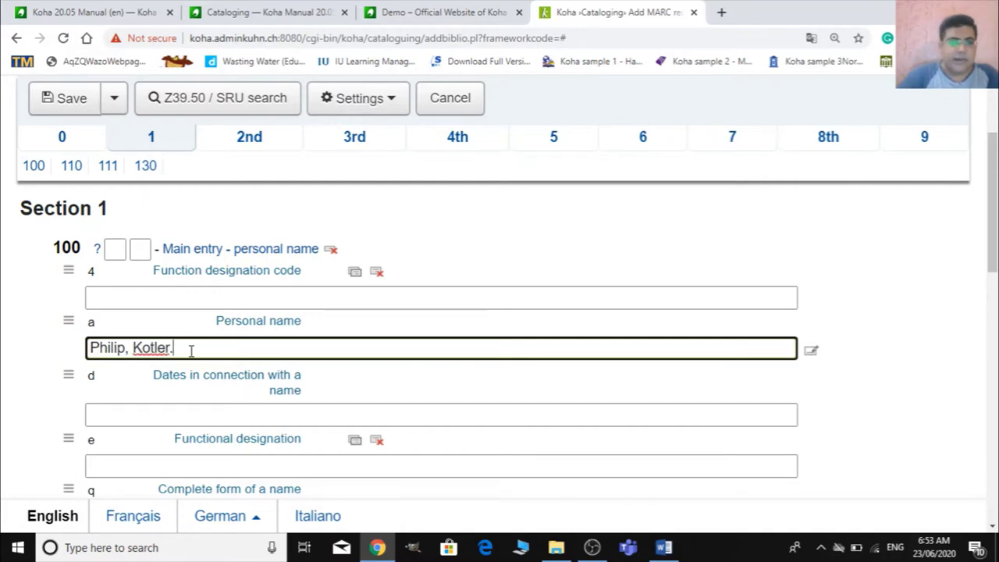
pyautogui.press('BackSpace')
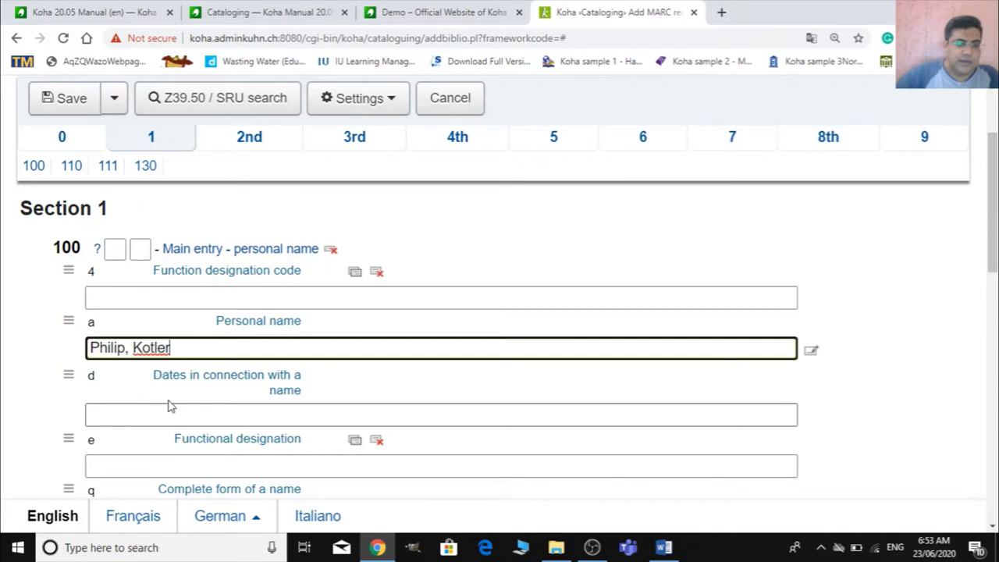
pyautogui.scroll(-2, 158, 417)
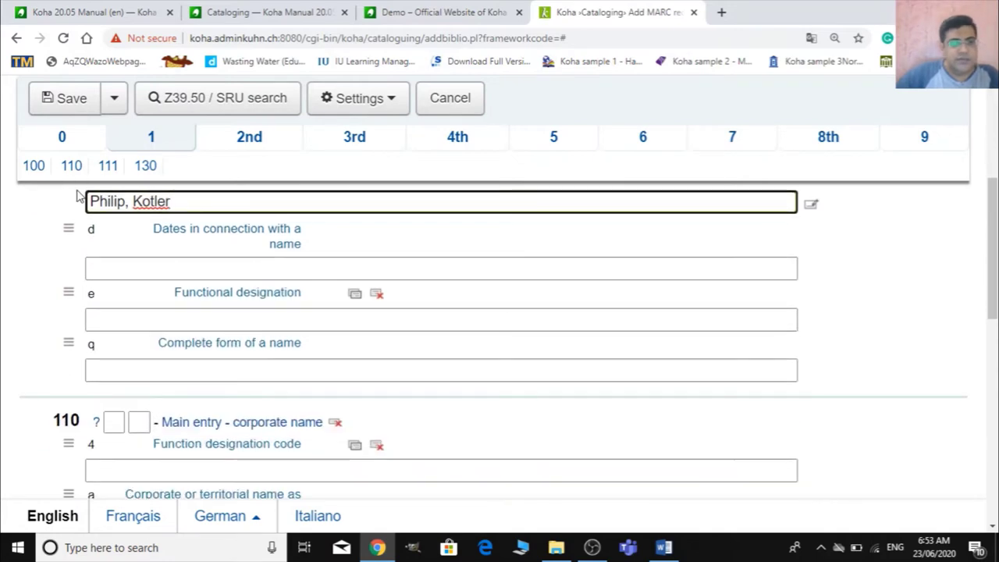
pyautogui.scroll(1, 187, 382)
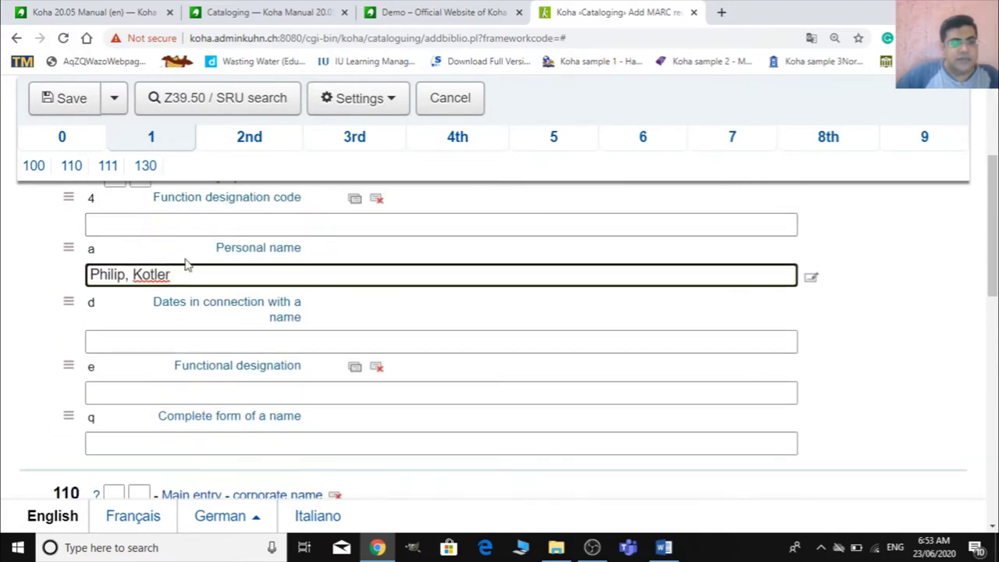
pyautogui.click(206, 343)
pyautogui.scroll(1, 185, 362)
pyautogui.scroll(-3, 102, 325)
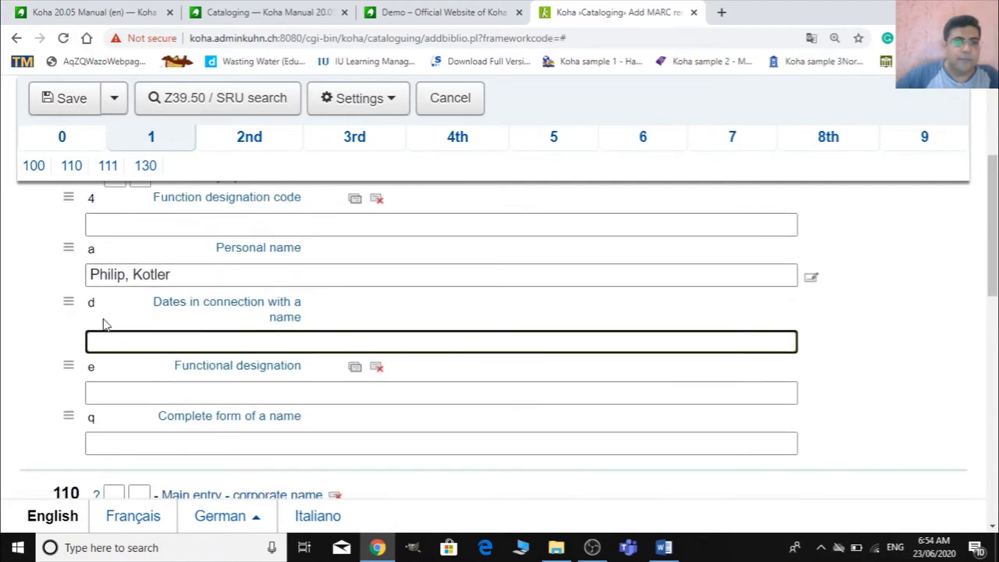
pyautogui.scroll(-2, 206, 351)
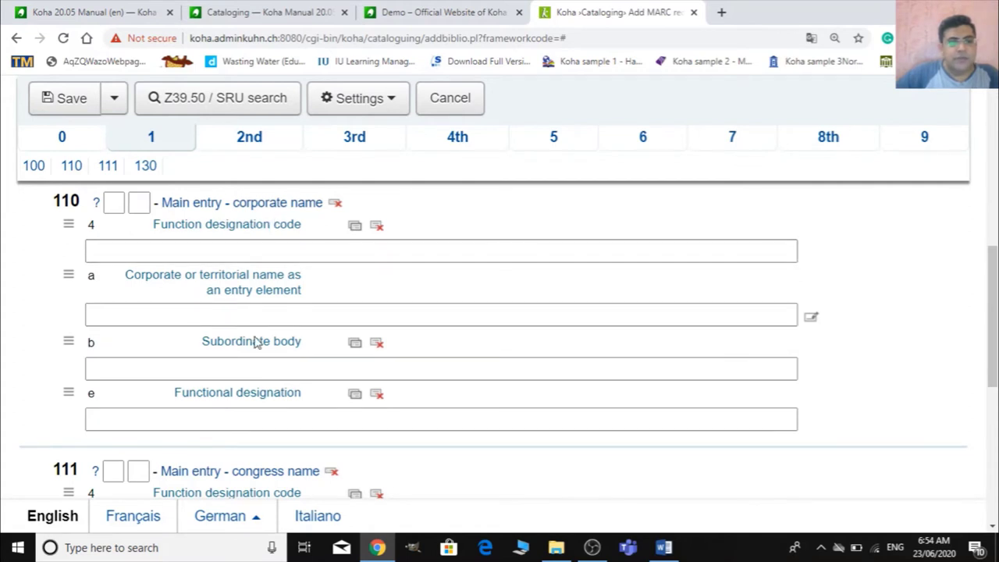
pyautogui.scroll(1, 236, 392)
pyautogui.scroll(2, 223, 388)
pyautogui.scroll(-2, 205, 357)
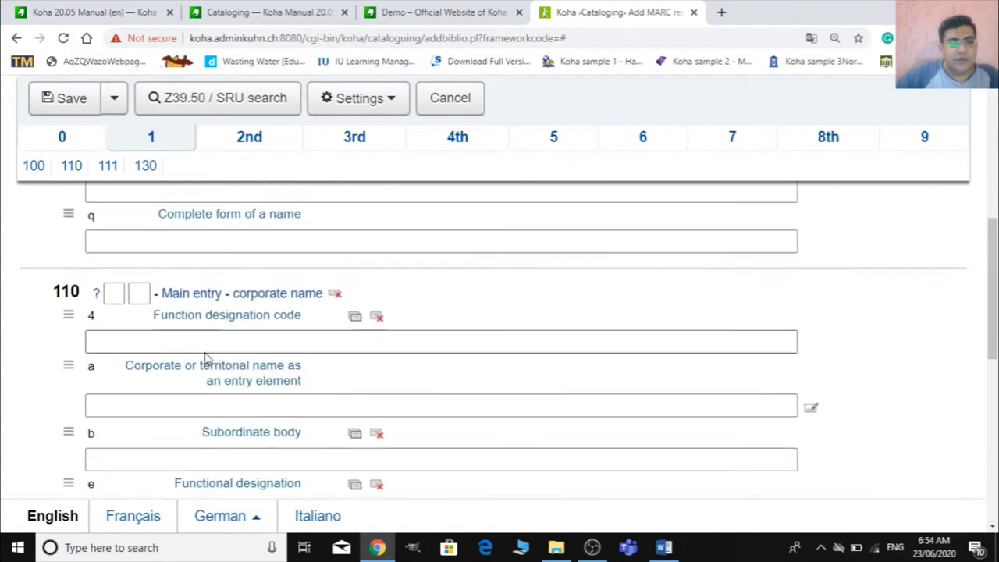
pyautogui.scroll(-3, 205, 356)
pyautogui.scroll(-4, 206, 356)
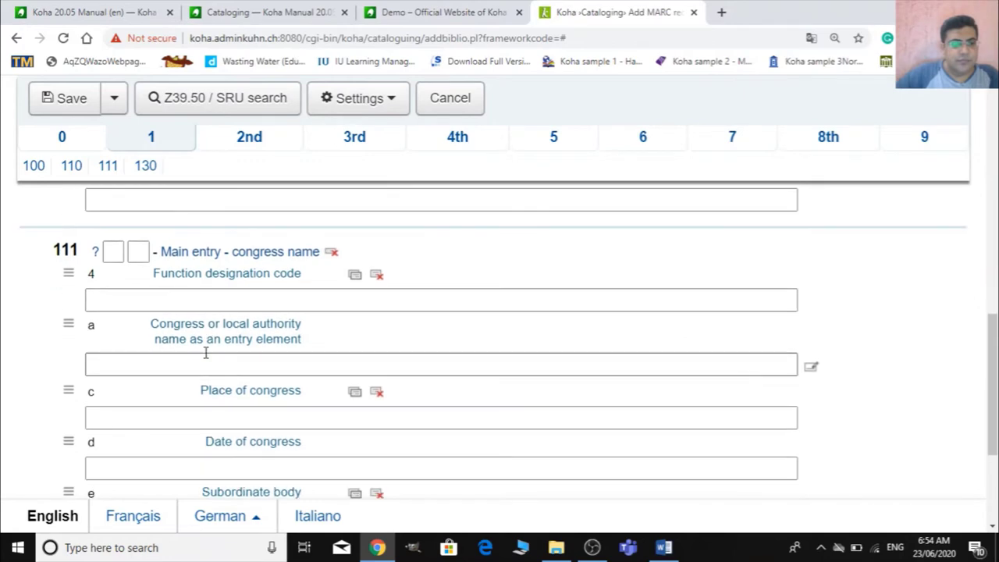
pyautogui.scroll(12, 354, 356)
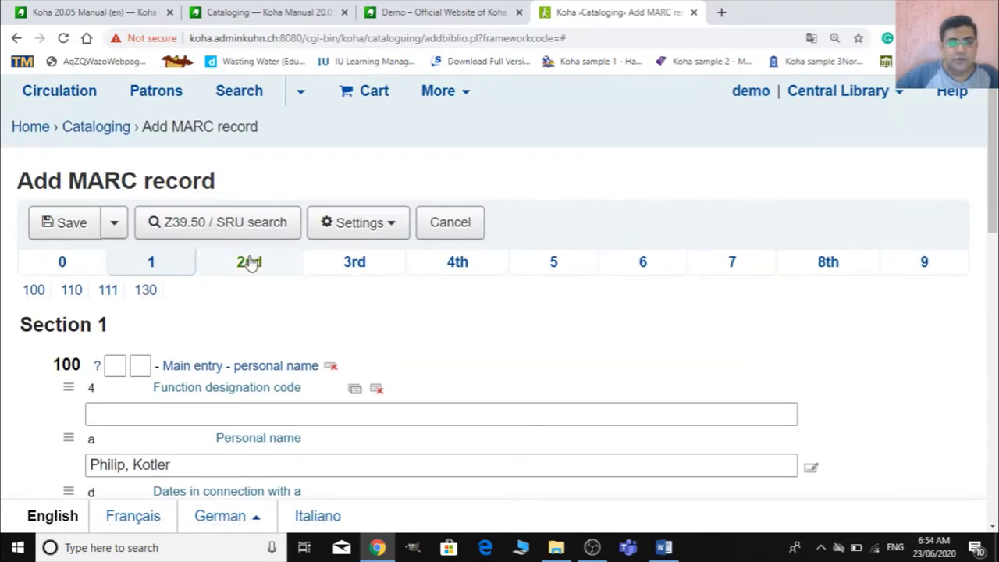
# Switch to Section 2 of the record and locate the 245 title fields
pyautogui.click(236, 271)
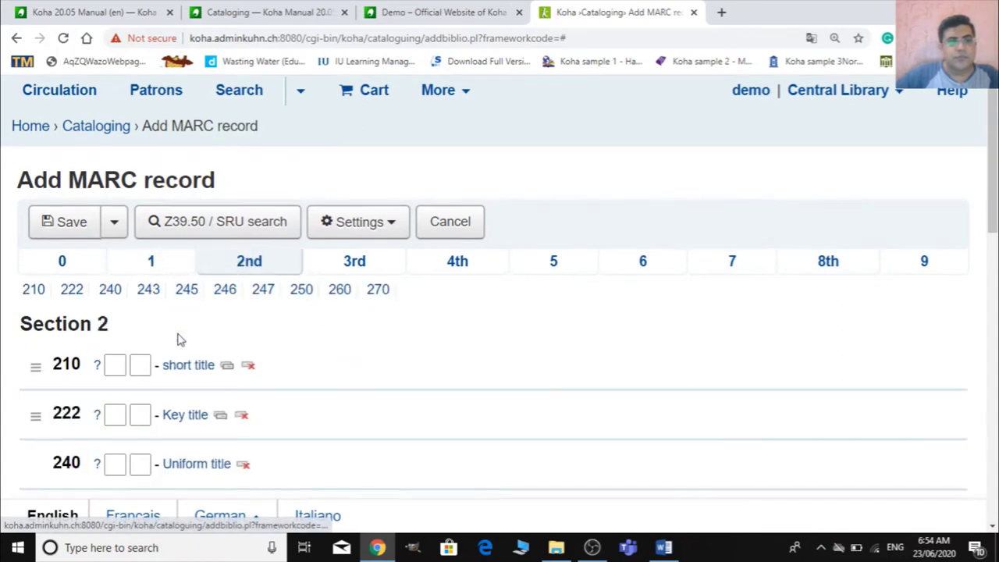
pyautogui.scroll(-1, 181, 339)
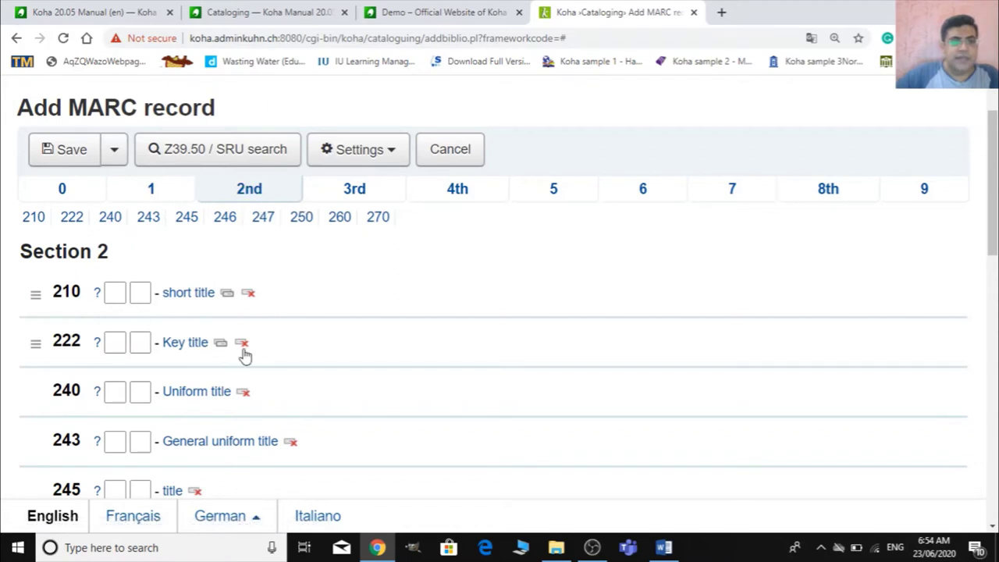
pyautogui.scroll(-2, 244, 355)
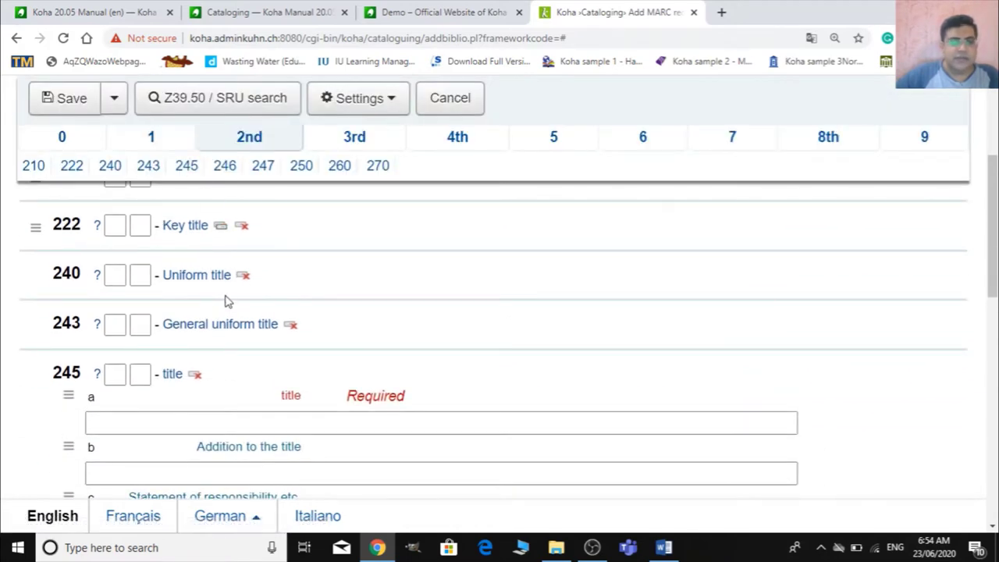
pyautogui.scroll(1, 206, 280)
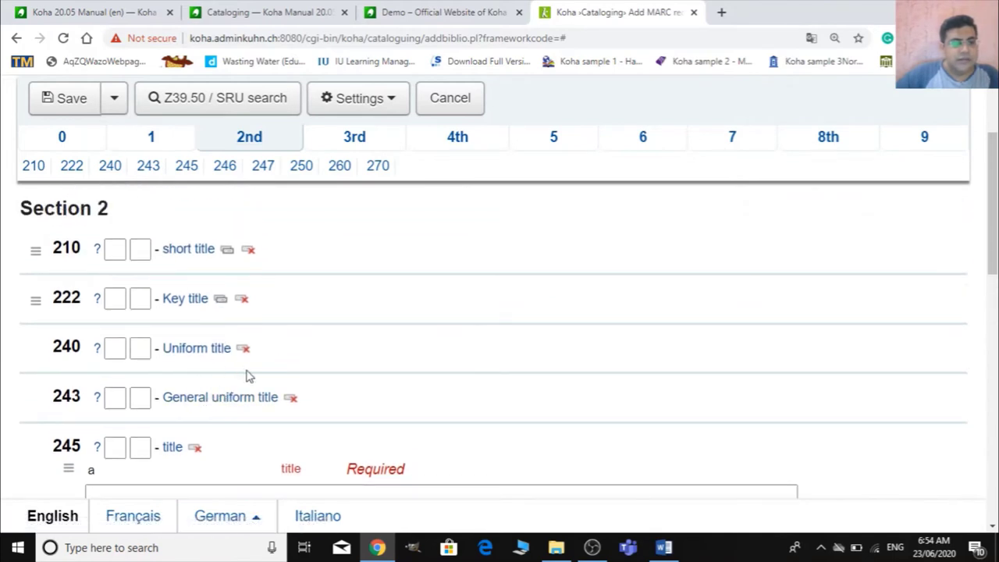
pyautogui.scroll(-1, 234, 398)
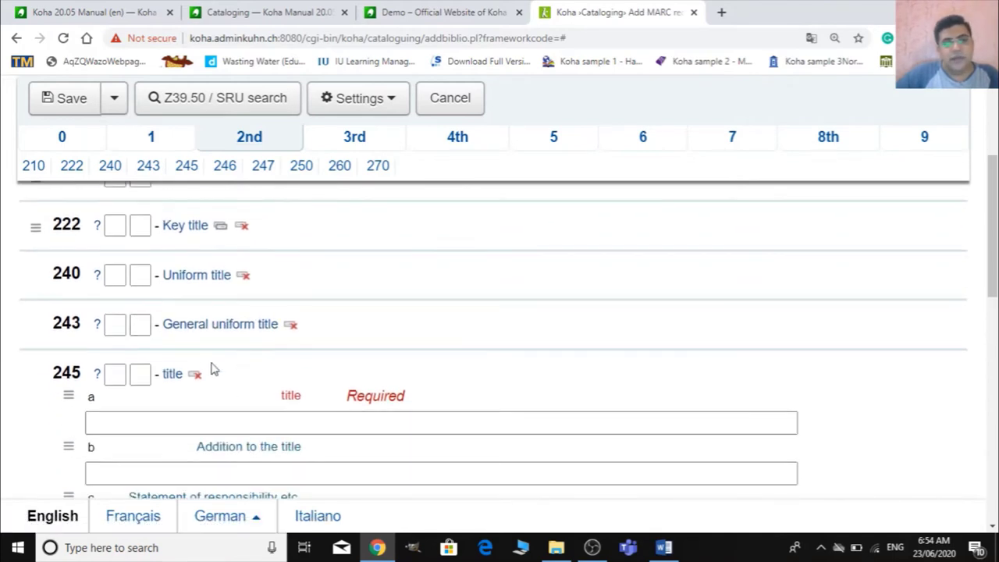
pyautogui.scroll(-2, 211, 368)
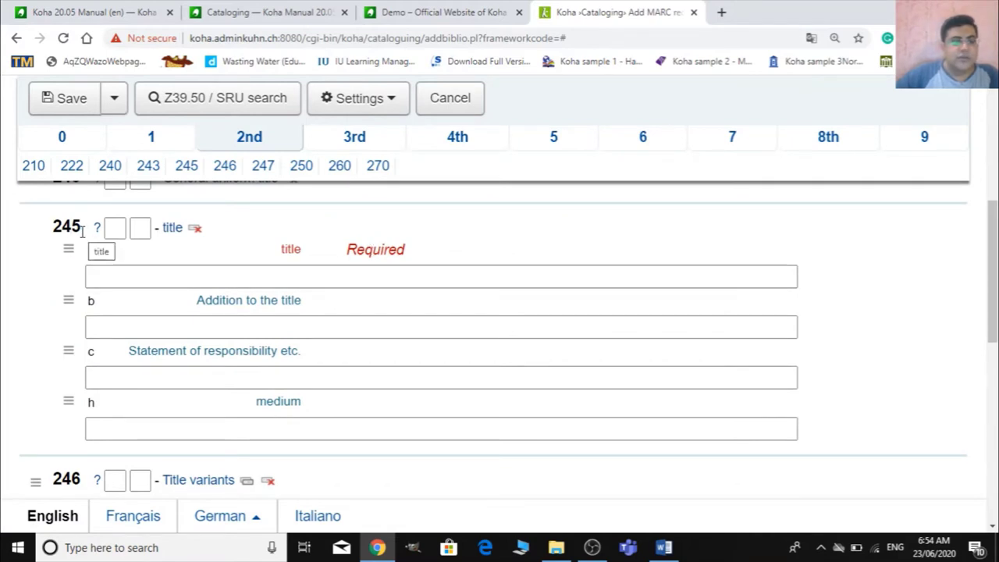
# Copy the title 'Kotler on Marketing' from the Word book list for field 245a
pyautogui.click(102, 272)
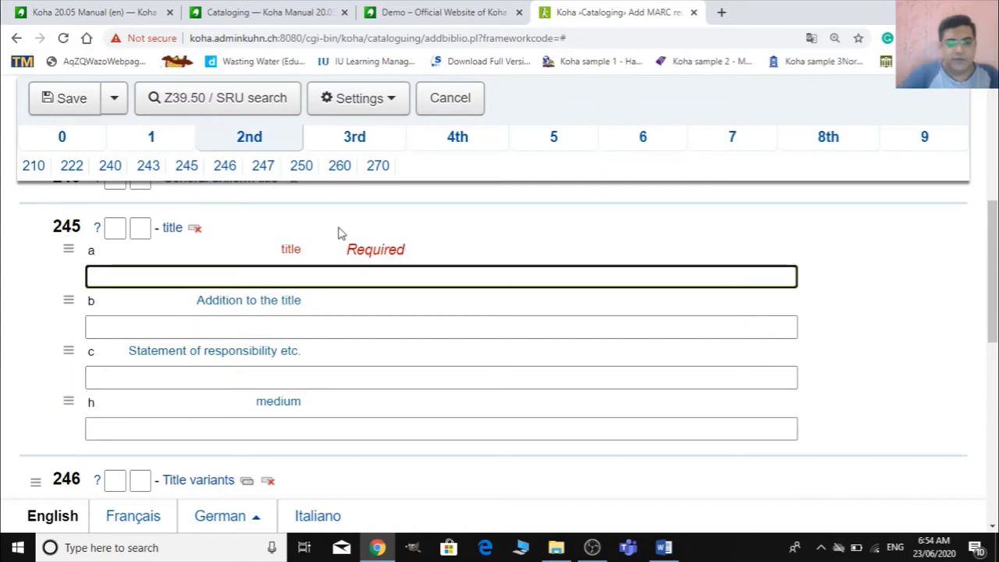
pyautogui.hotkey('alt', 'Tab')
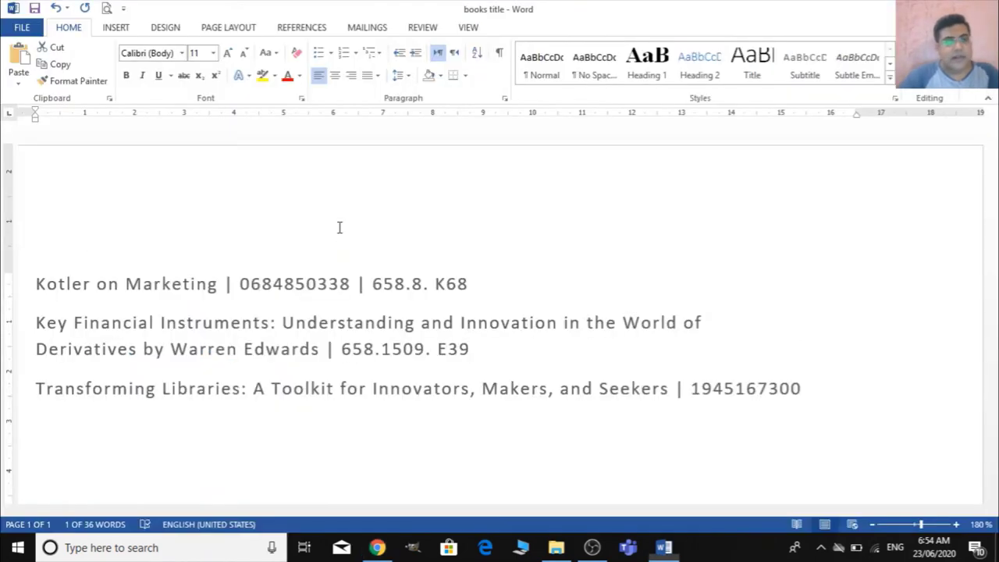
pyautogui.moveTo(222, 283); pyautogui.dragTo(36, 282)
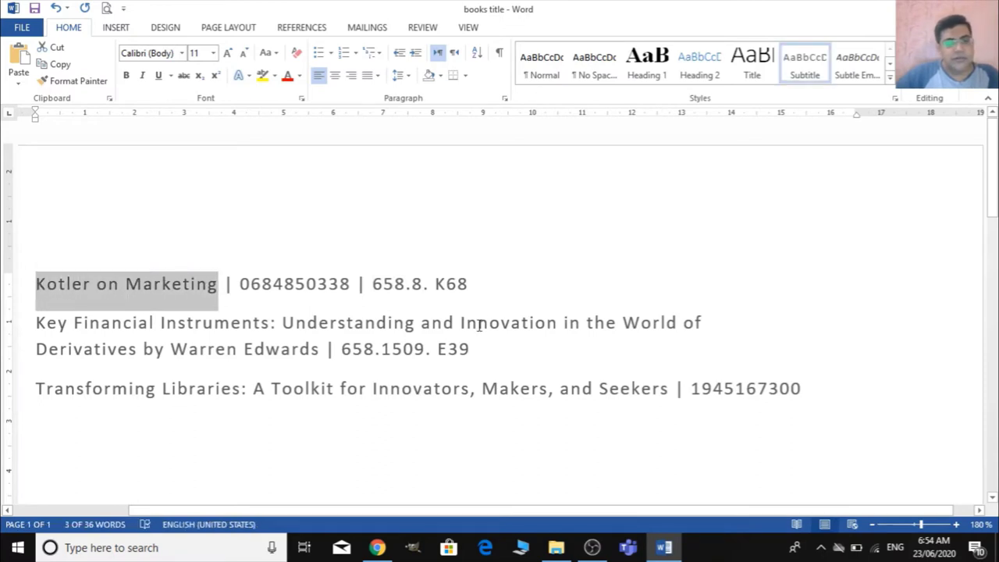
pyautogui.hotkey('ctrl', 'c')
pyautogui.hotkey('alt', 'Tab')
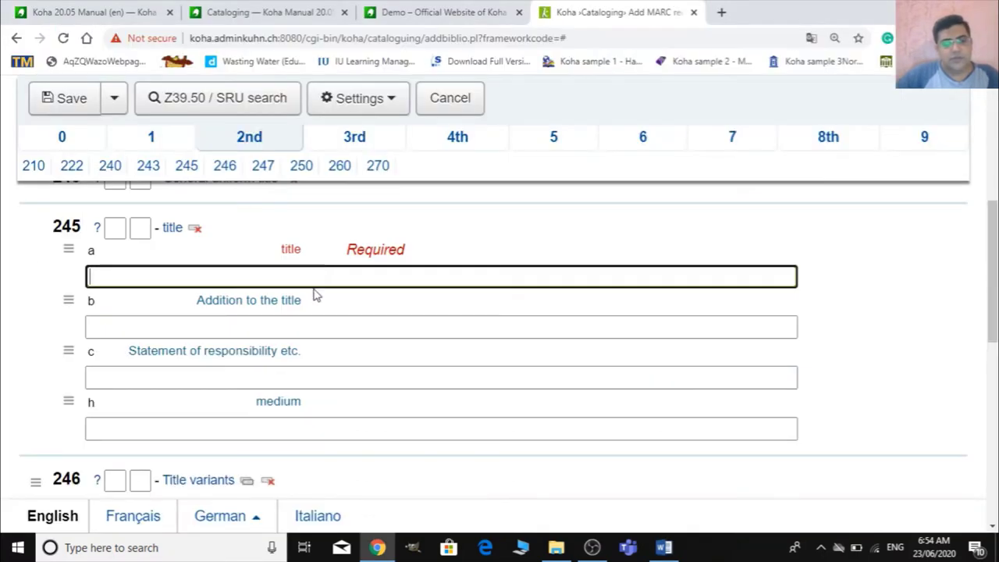
# Paste 'Kotler on Marketing' into 245 $a and enter the author's name in 245 $c
pyautogui.hotkey('ctrl', 'v')
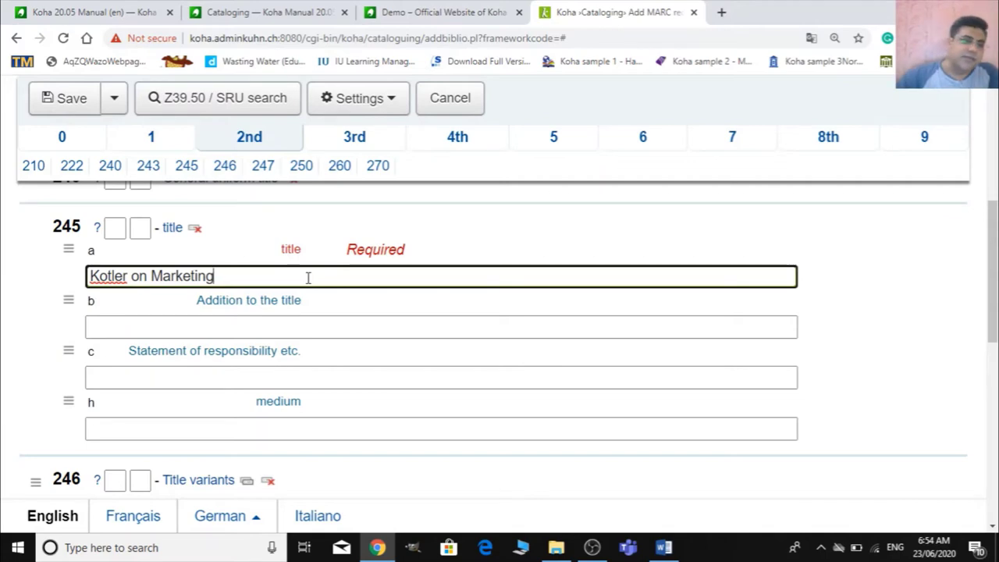
pyautogui.click(263, 325)
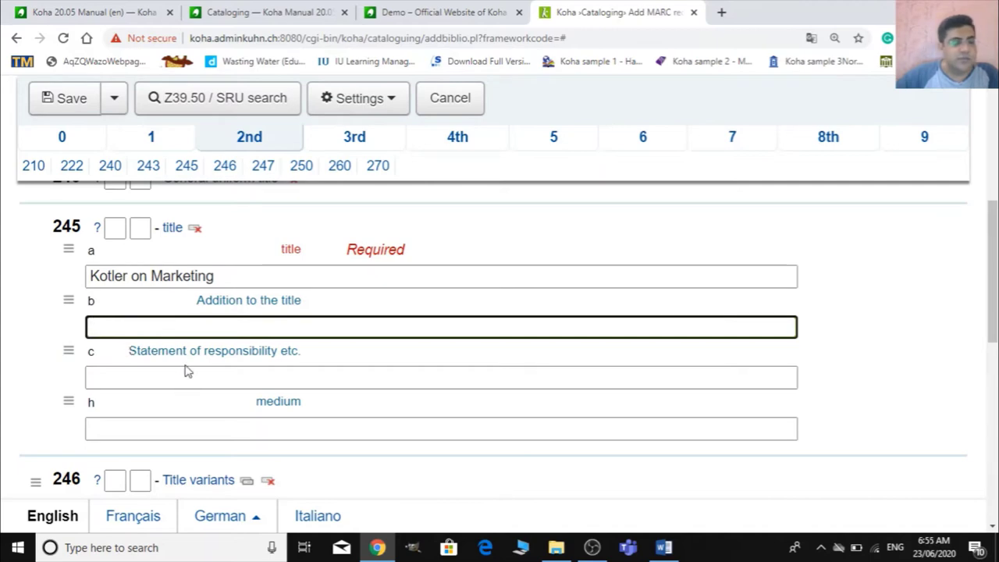
pyautogui.click(149, 375)
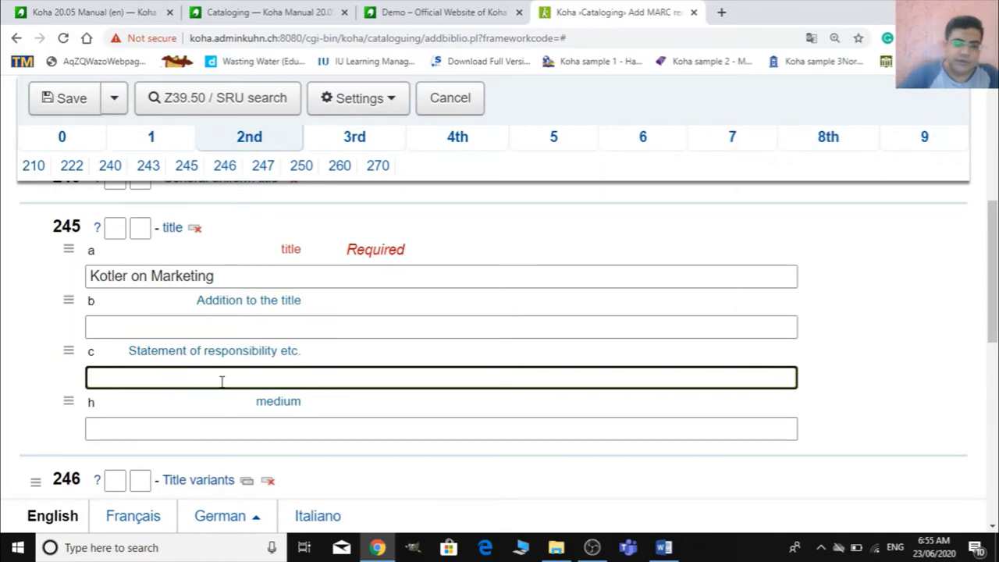
pyautogui.write('Phili')
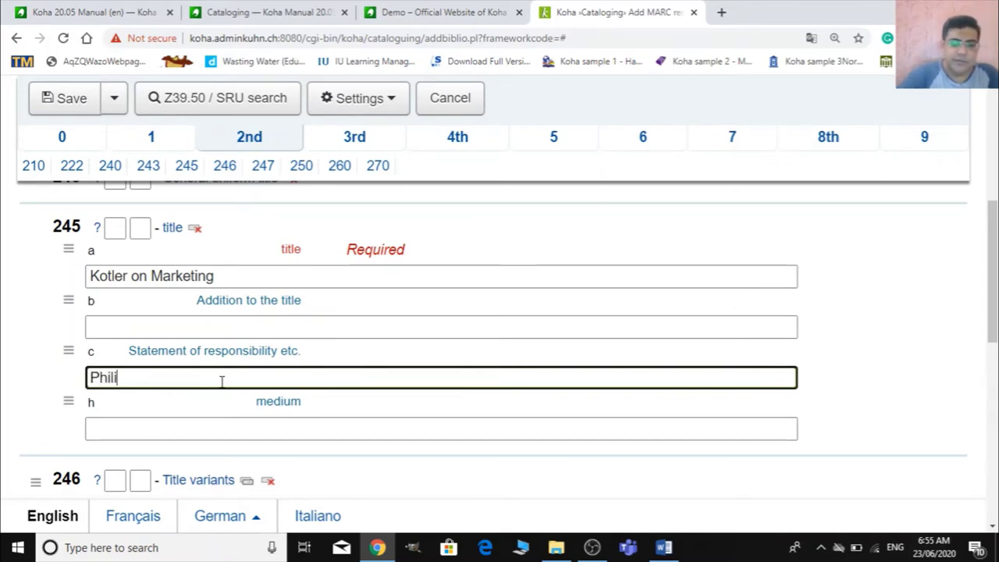
pyautogui.write('p Ko')
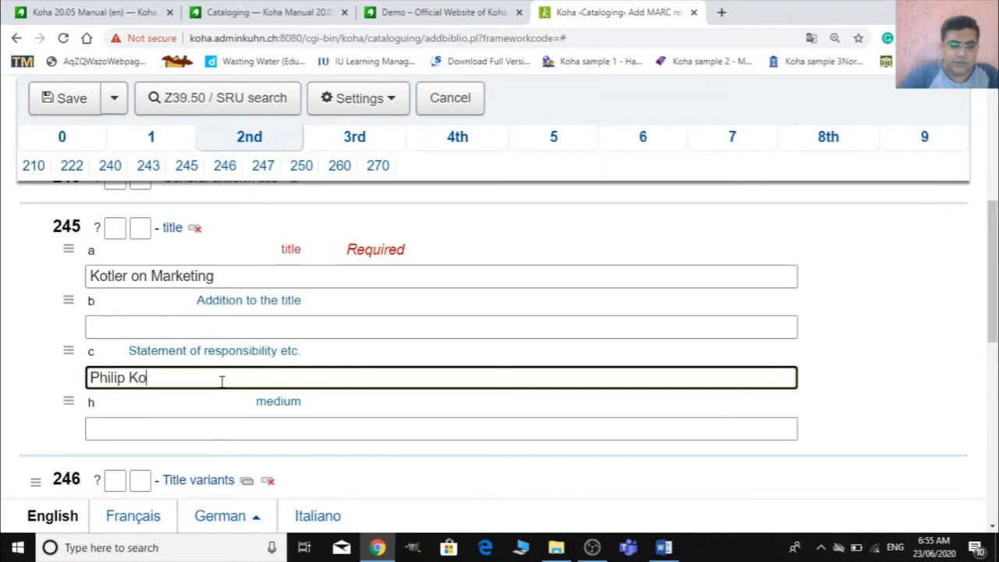
pyautogui.write('tler')
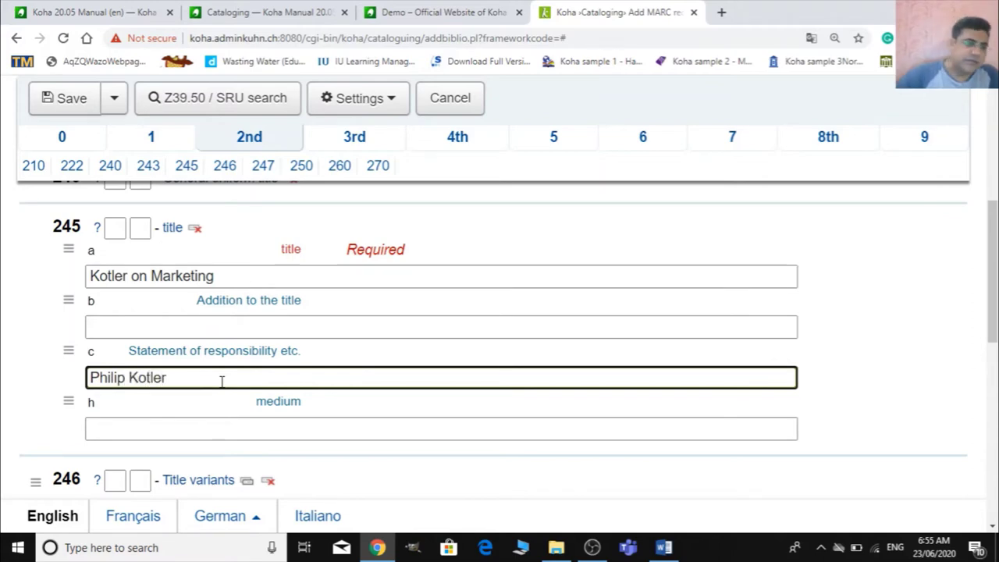
pyautogui.scroll(-2, 189, 388)
# Enter New York as the 260 $a place of publication
pyautogui.scroll(-2, 319, 377)
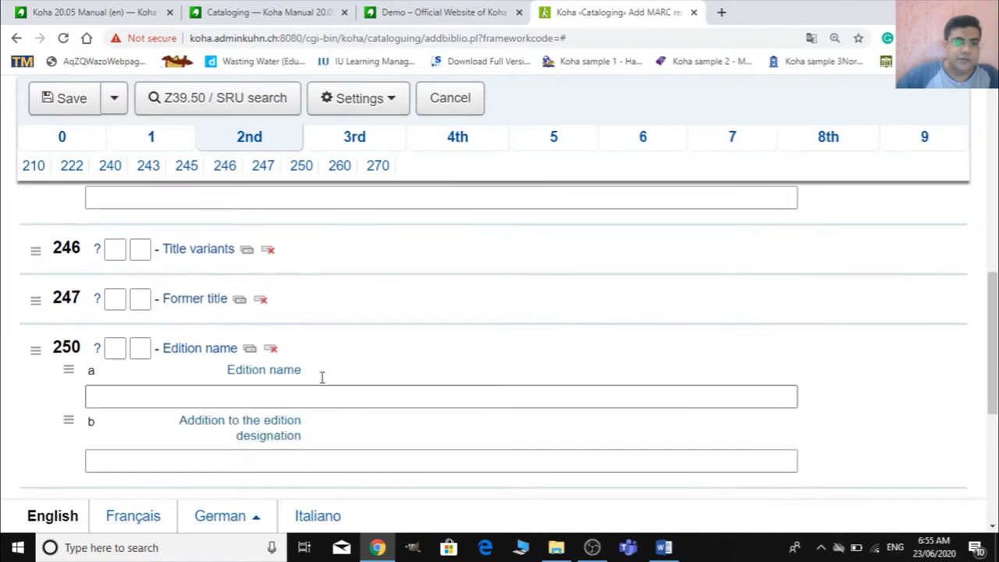
pyautogui.scroll(2, 161, 290)
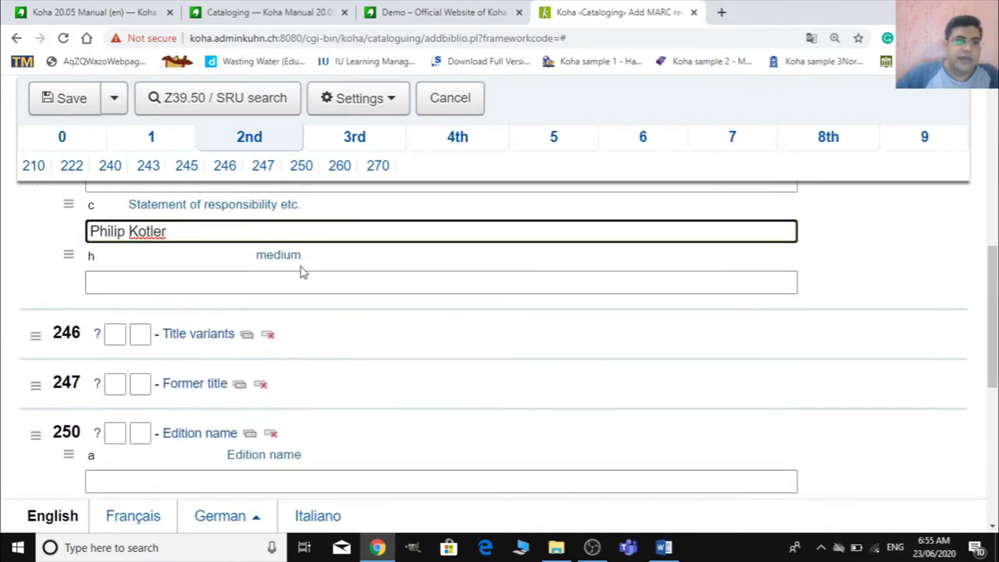
pyautogui.click(183, 280)
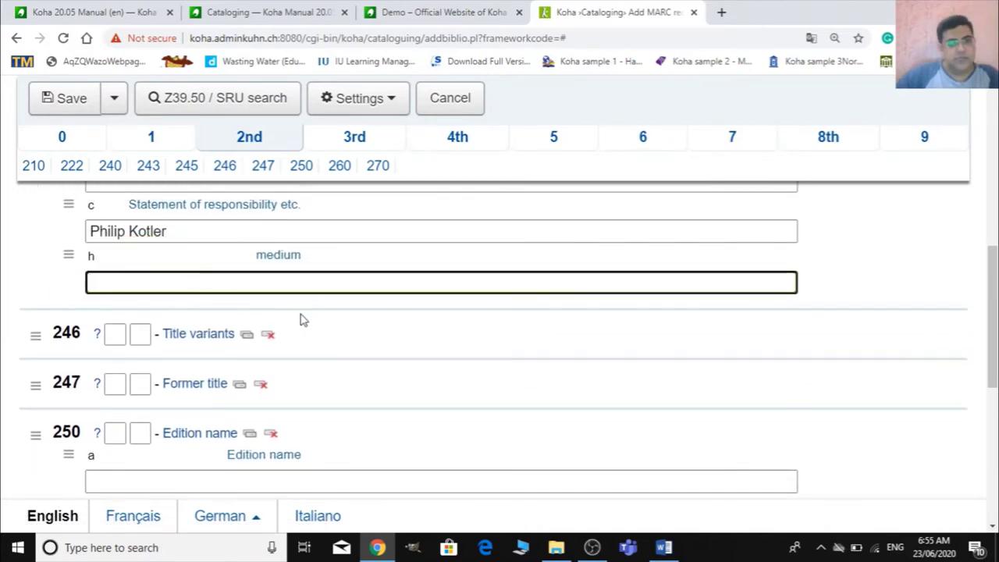
pyautogui.scroll(-3, 303, 320)
pyautogui.scroll(1, 303, 315)
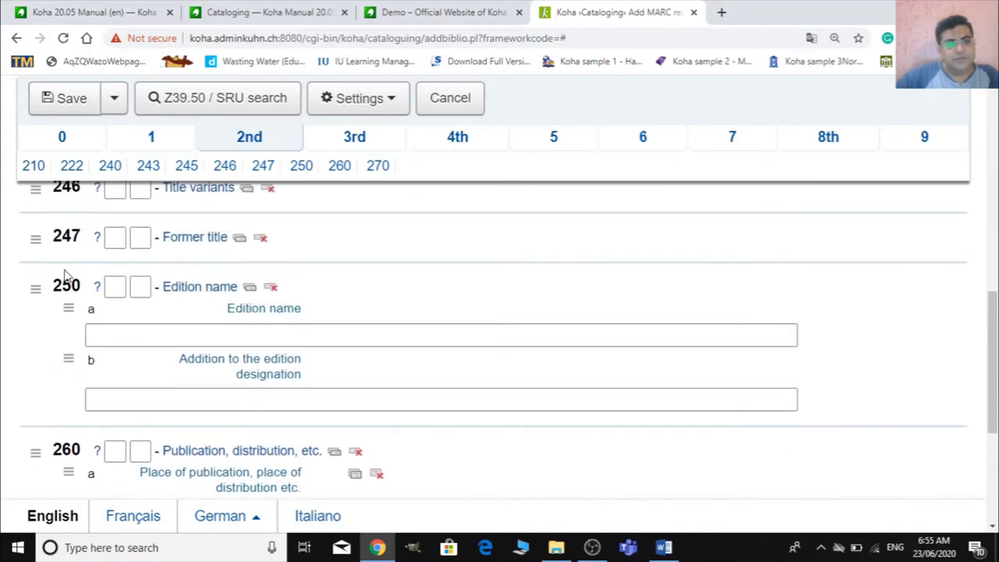
pyautogui.scroll(-2, 219, 346)
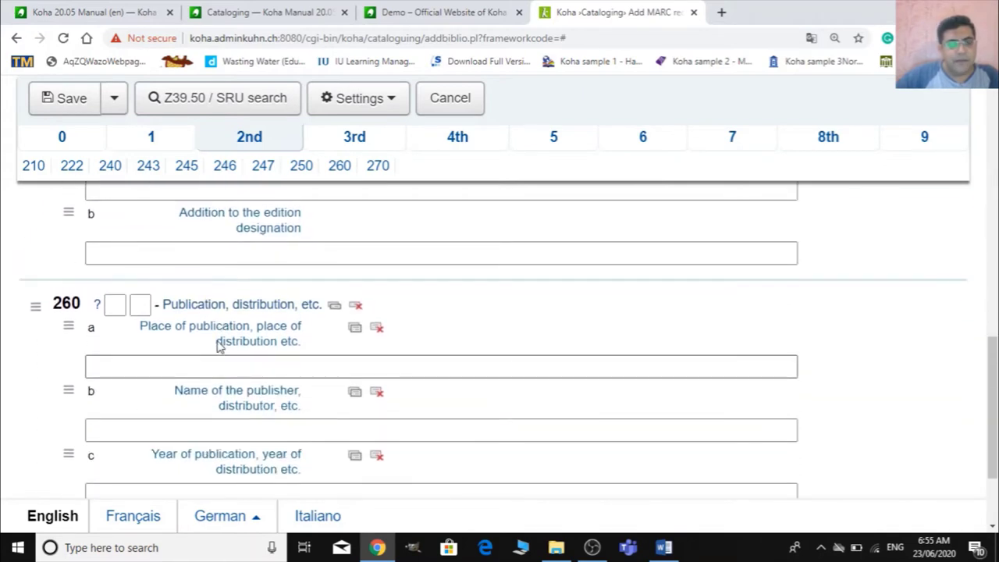
pyautogui.scroll(5, 218, 346)
pyautogui.scroll(-4, 219, 336)
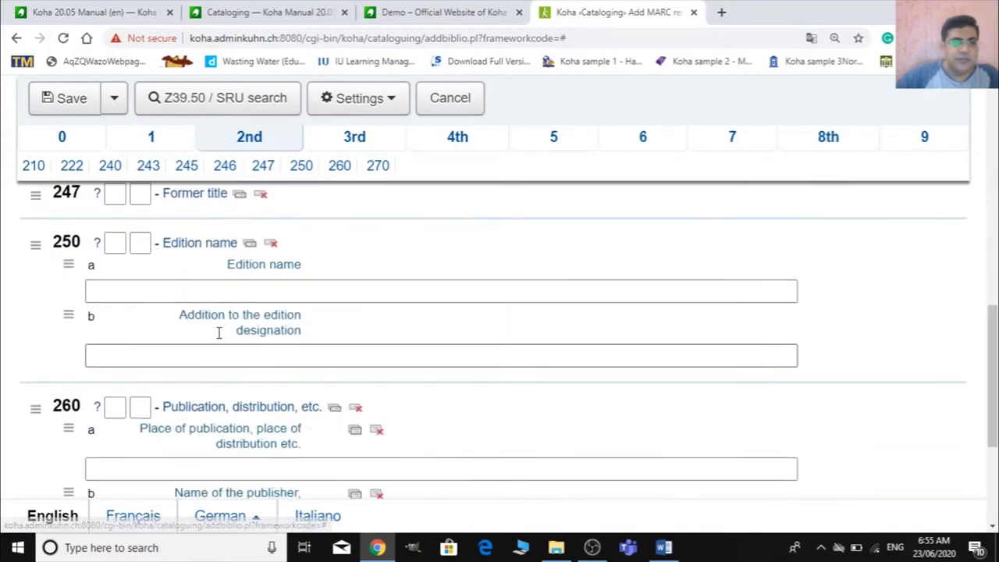
pyautogui.scroll(-2, 218, 333)
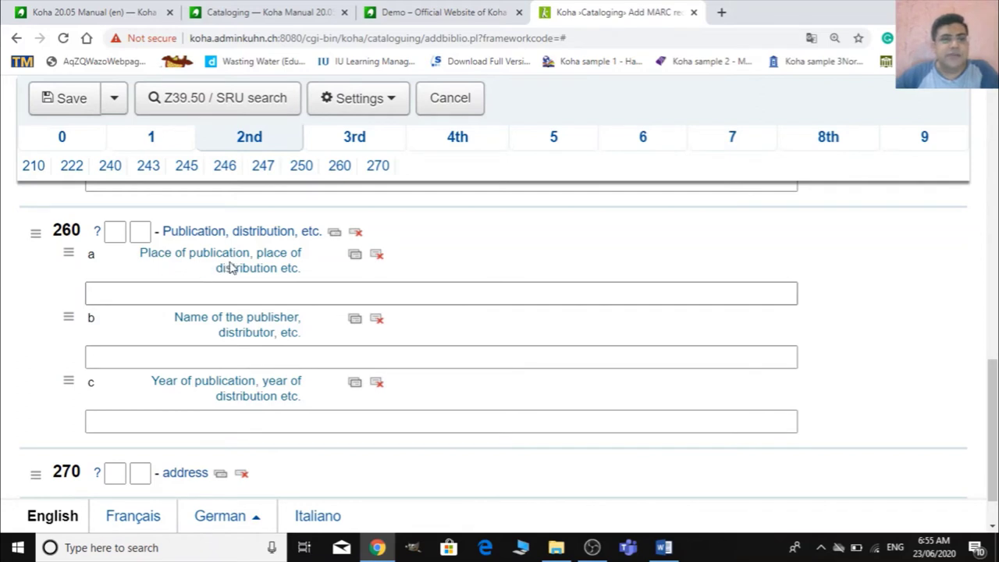
pyautogui.click(214, 296)
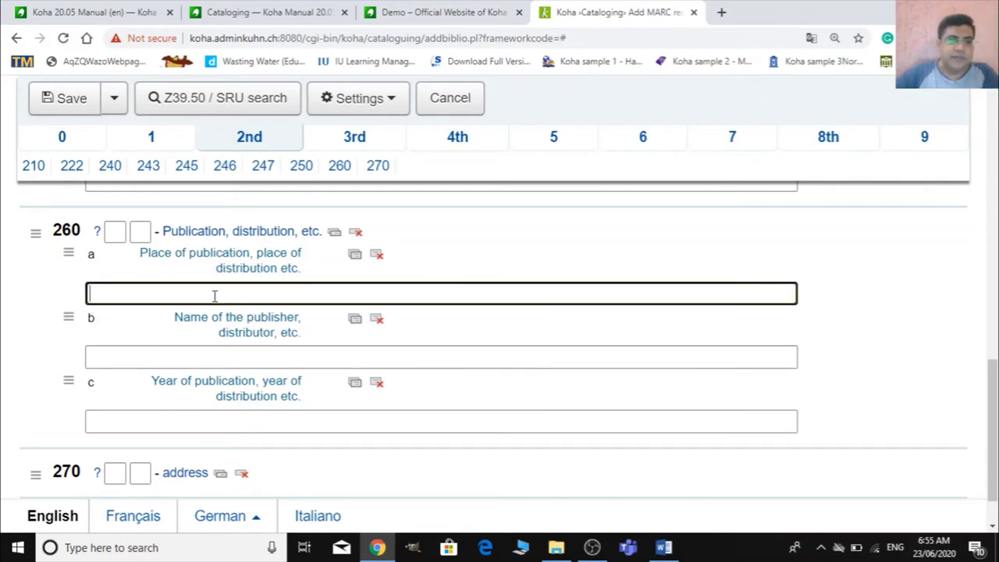
pyautogui.write('N')
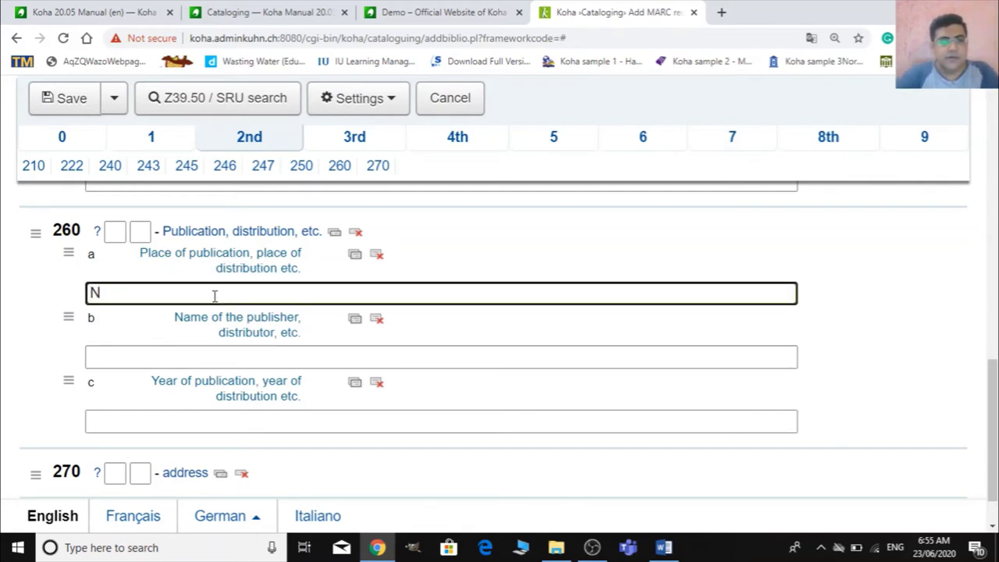
pyautogui.write('w')
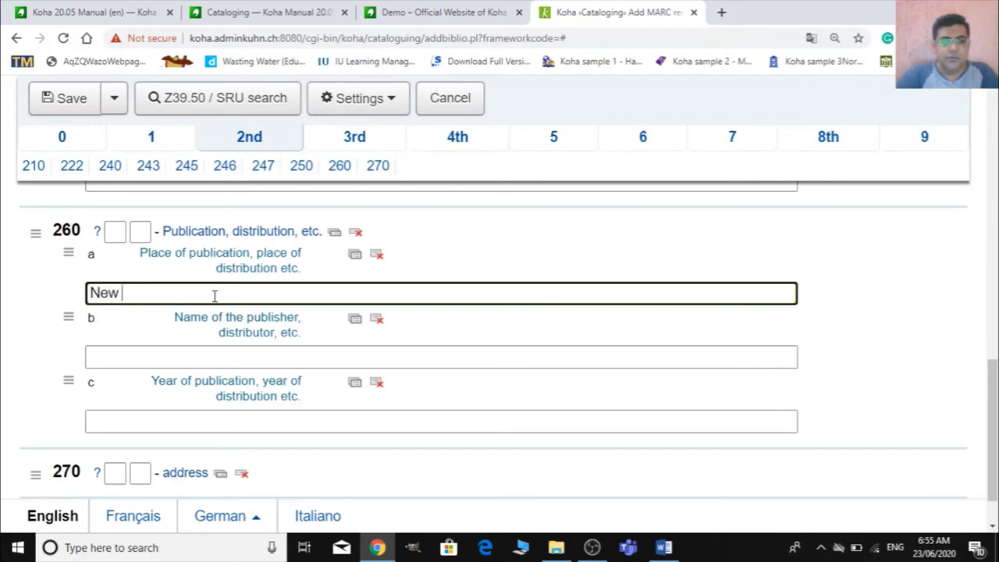
pyautogui.write('w yor')
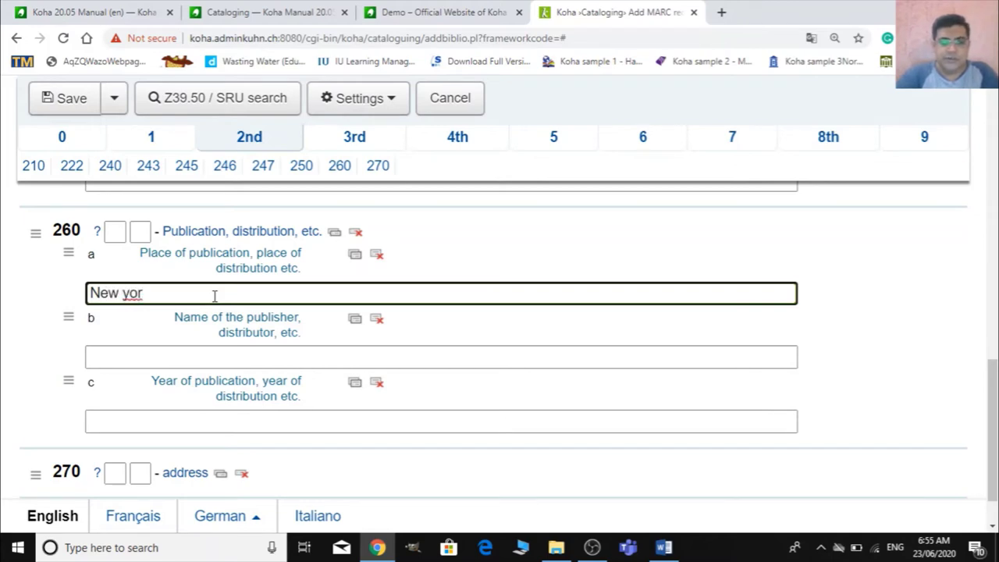
pyautogui.press('BackSpace')
pyautogui.press('BackSpace')
pyautogui.press('BackSpace')
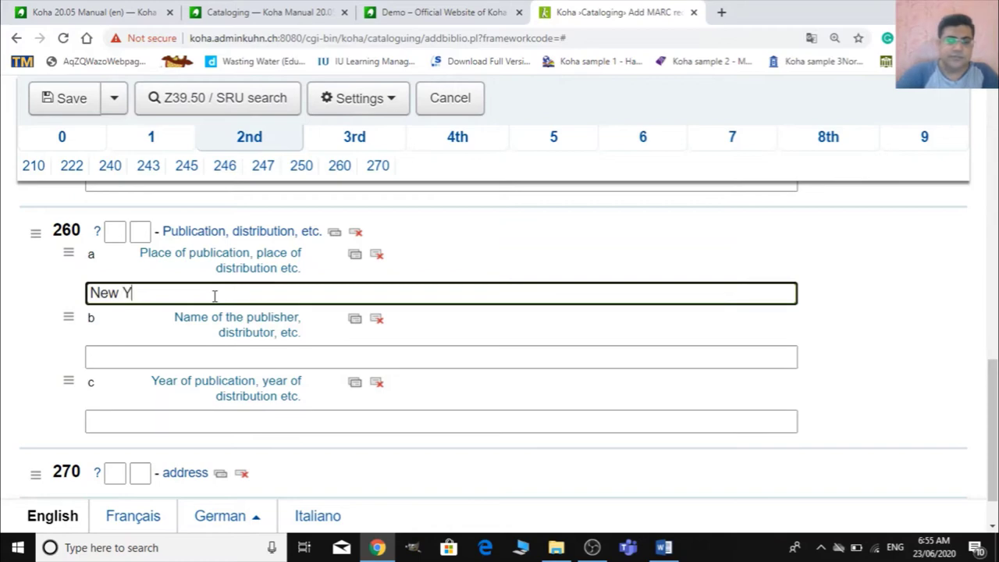
pyautogui.write('York')
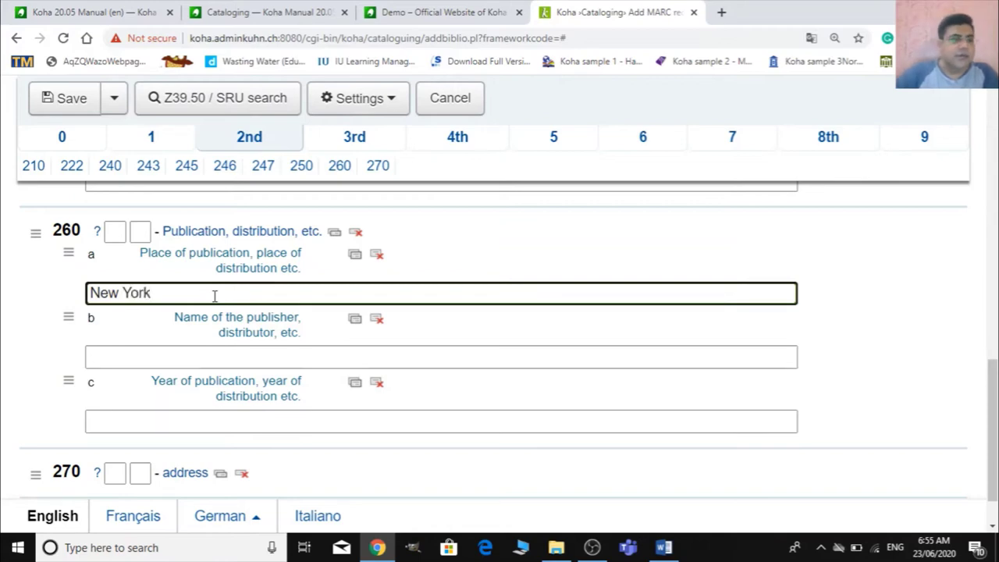
# Enter publisher Raflimts in 260 $b and year 2020 in 260 $c
pyautogui.click(264, 355)
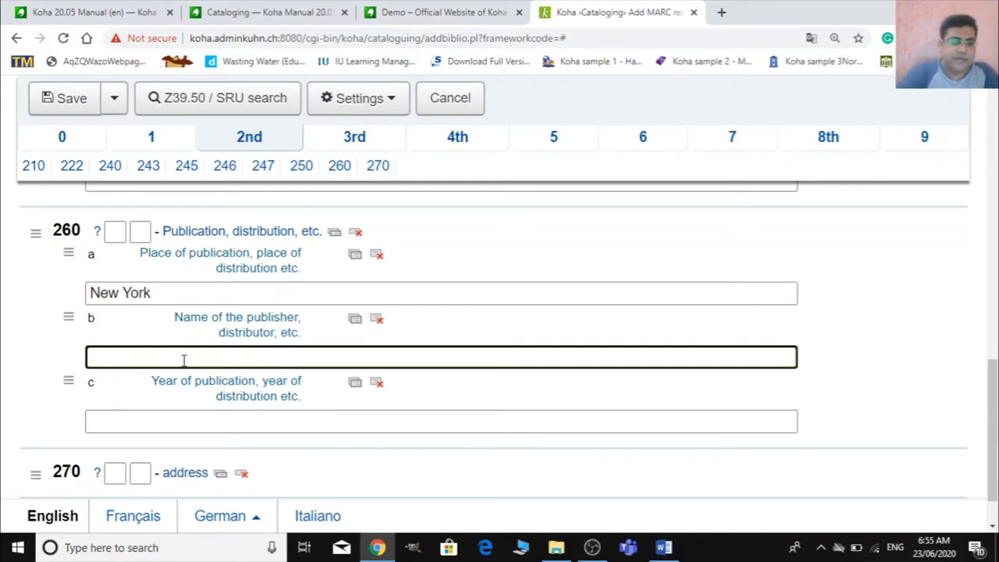
pyautogui.write('Rafl')
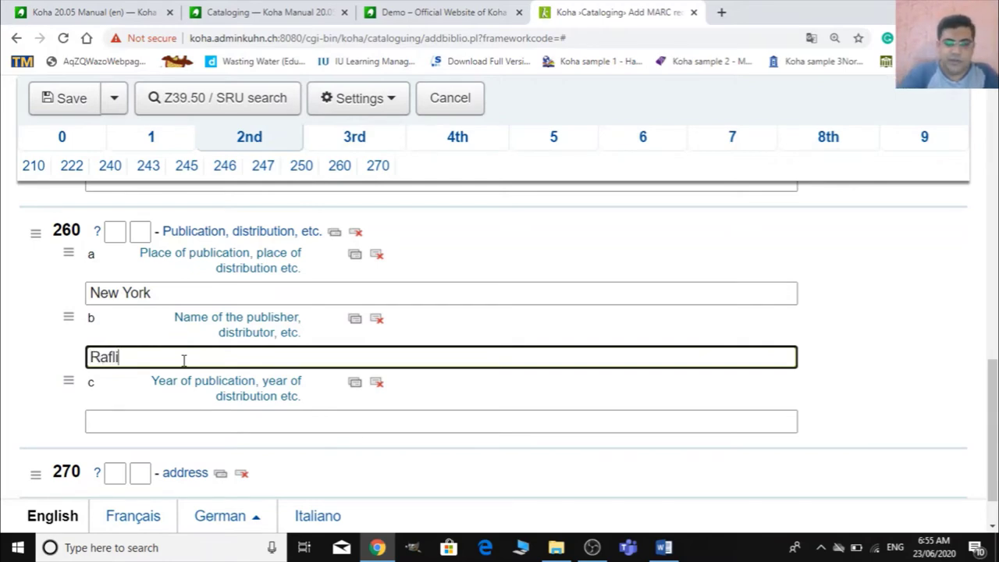
pyautogui.write('imts')
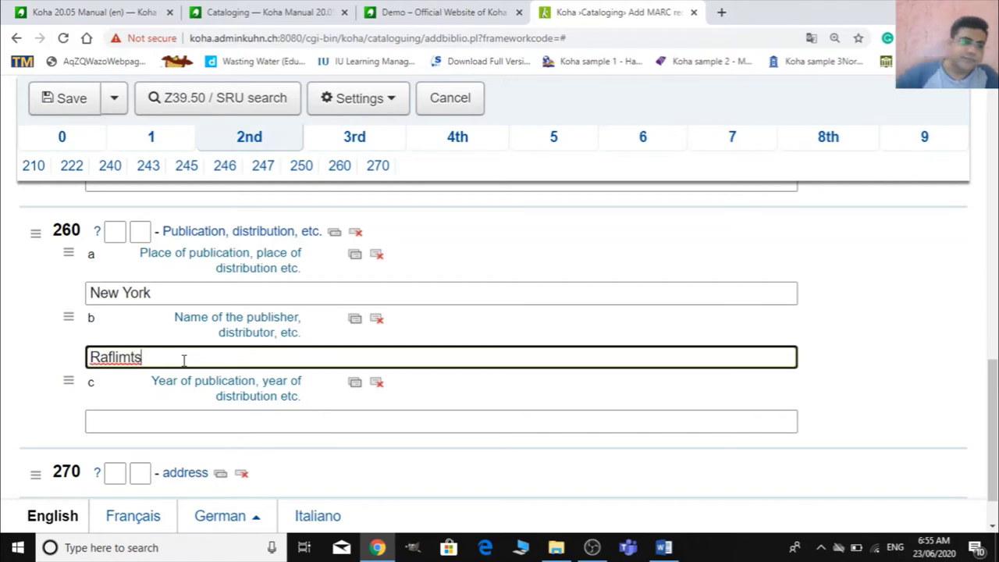
pyautogui.click(103, 420)
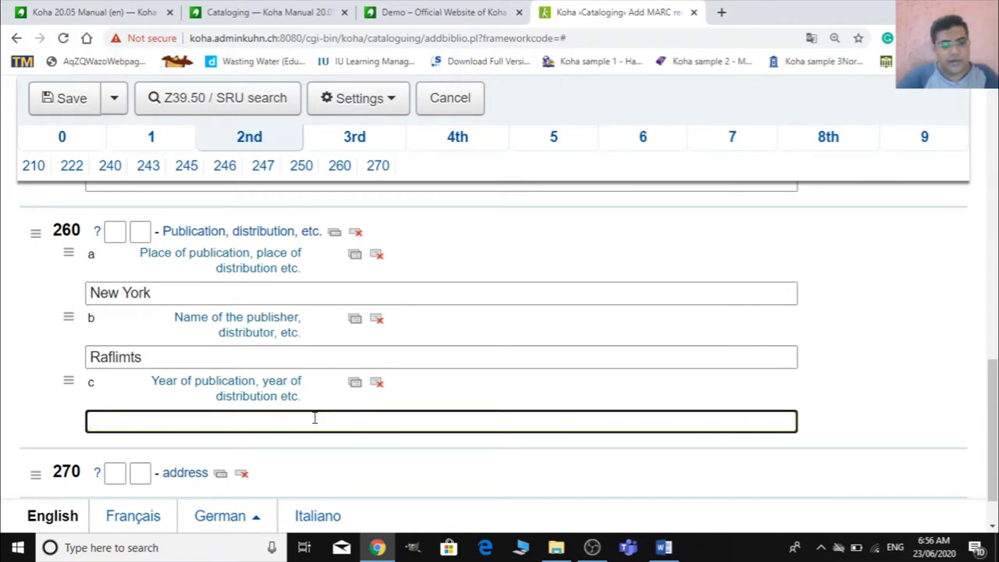
pyautogui.write('C')
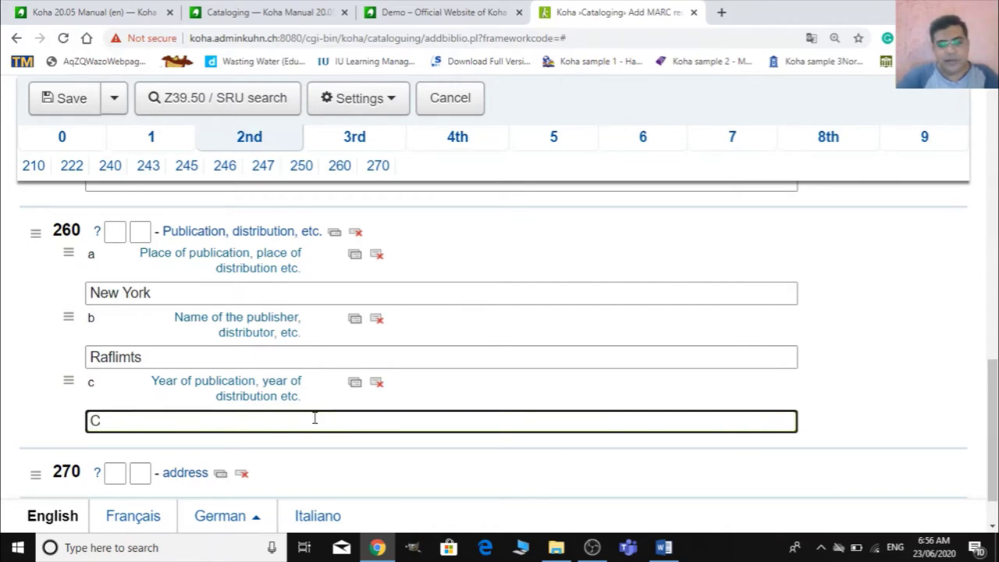
pyautogui.press('BackSpace')
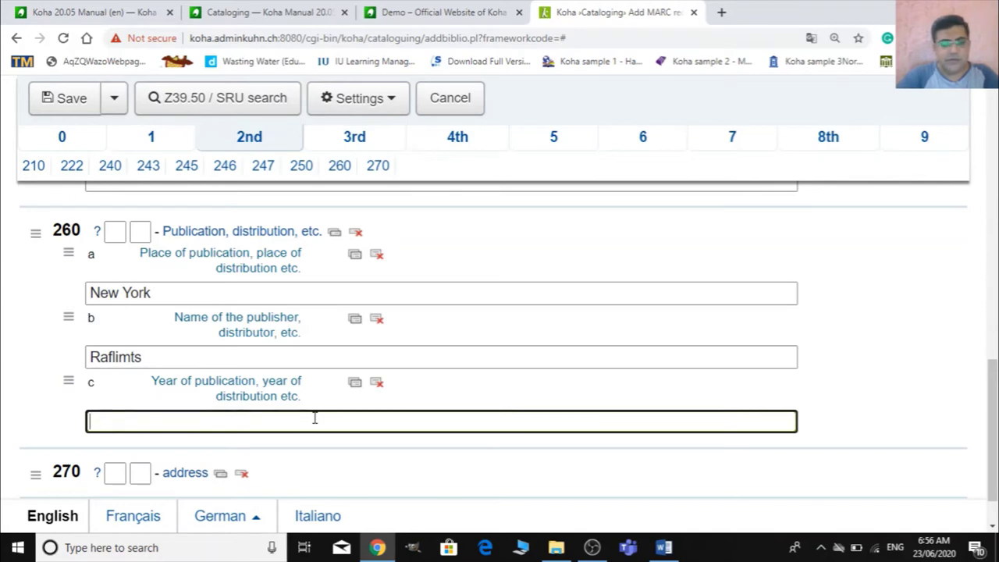
pyautogui.write('©')
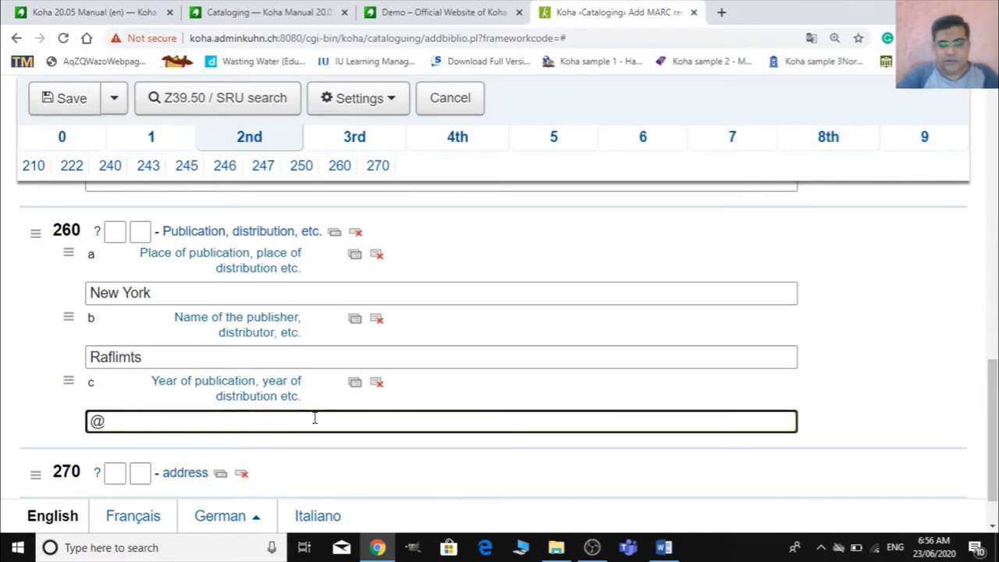
pyautogui.press('BackSpace')
pyautogui.write('2020')
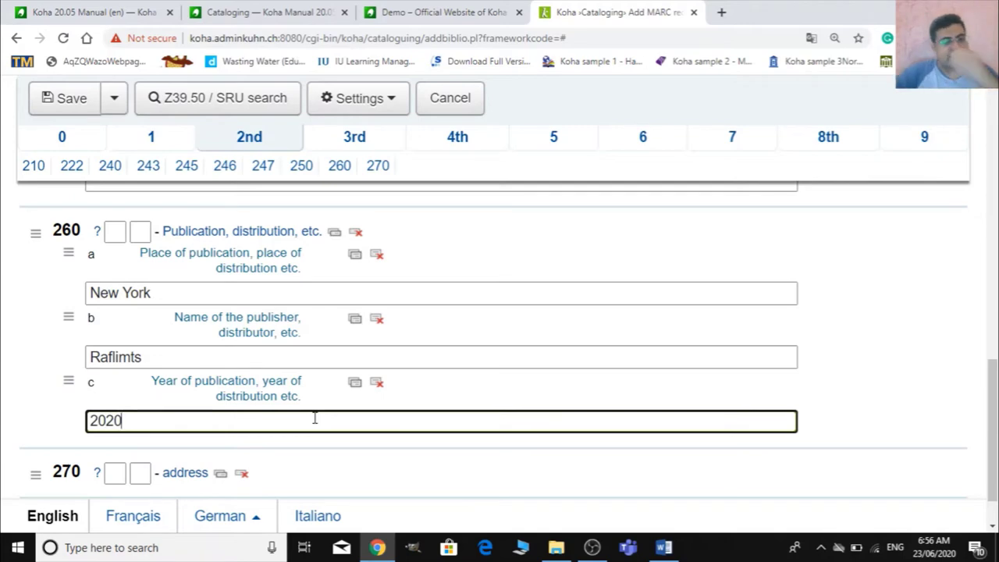
pyautogui.scroll(-1, 307, 403)
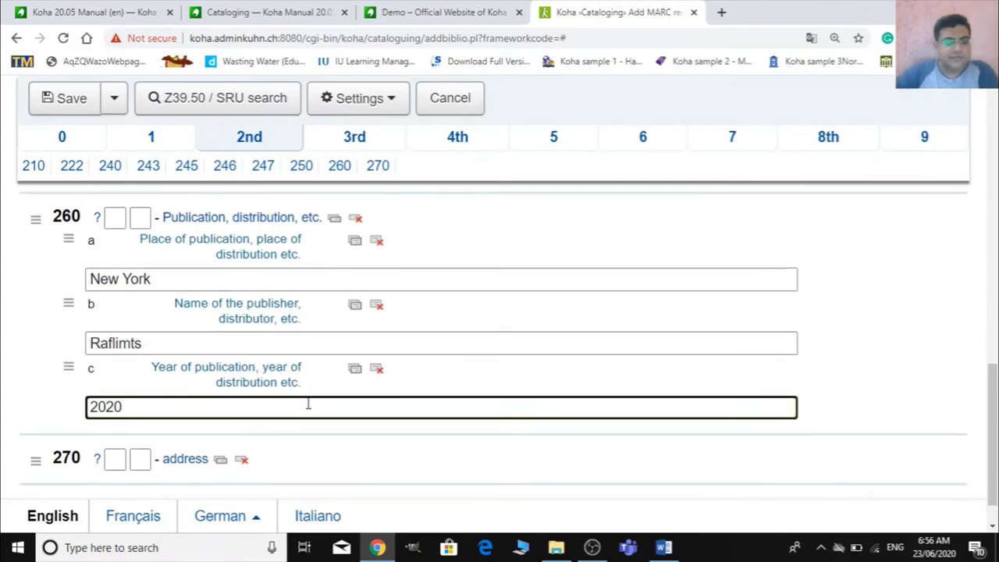
pyautogui.scroll(2, 451, 427)
pyautogui.scroll(10, 451, 427)
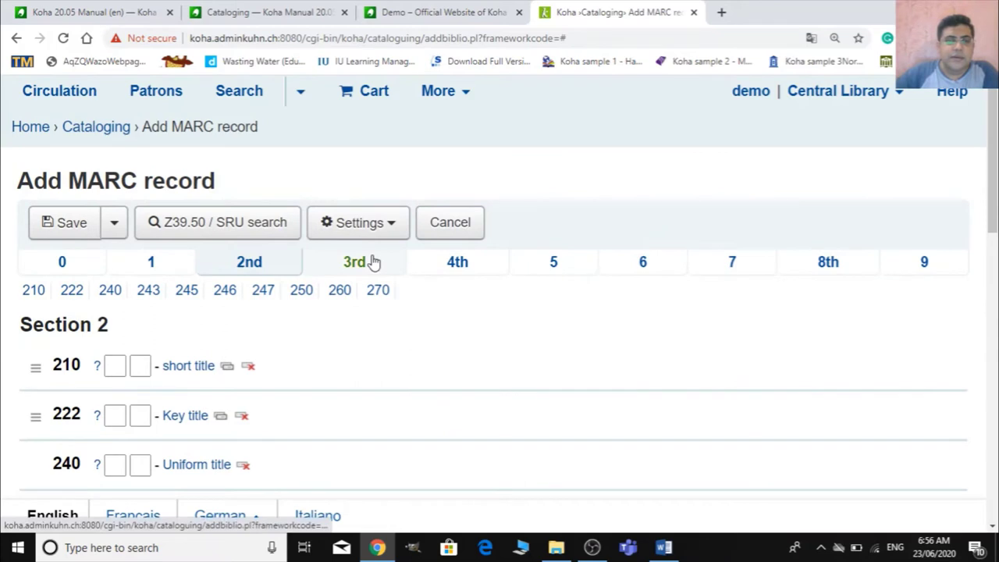
# Open Section 3 and enter 230 p. in the 300 $a extent
pyautogui.click(373, 263)
pyautogui.scroll(-2, 476, 359)
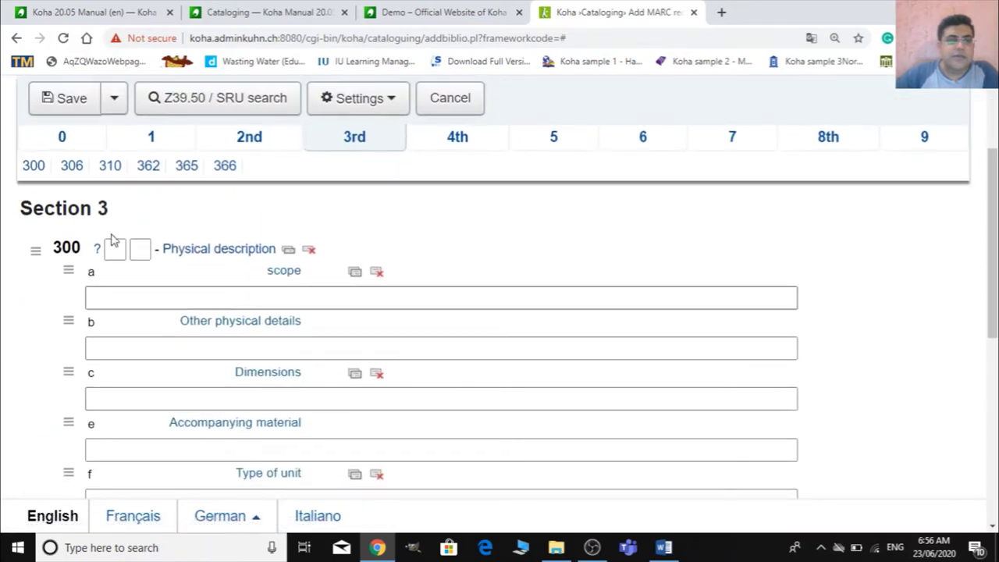
pyautogui.click(183, 293)
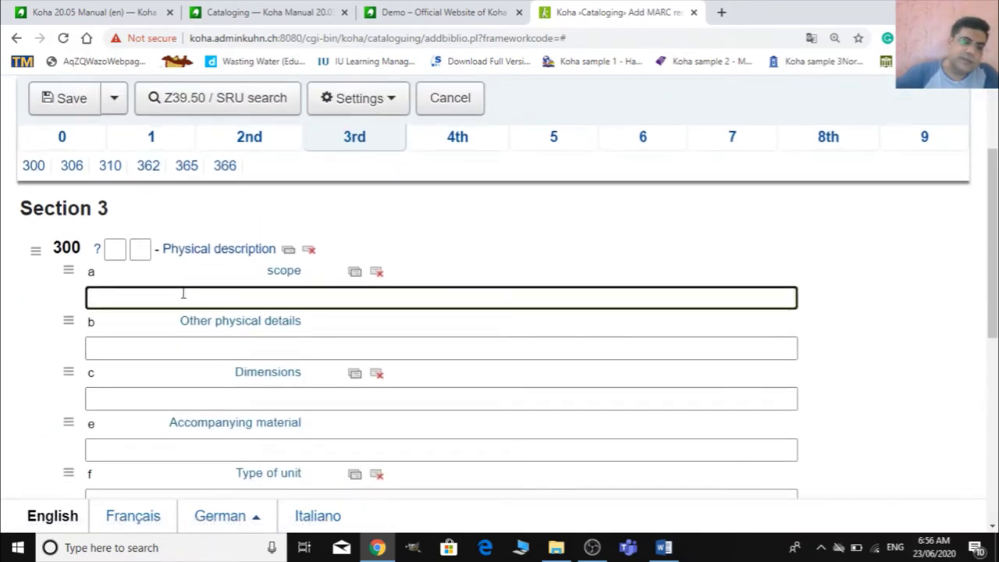
pyautogui.write('230')
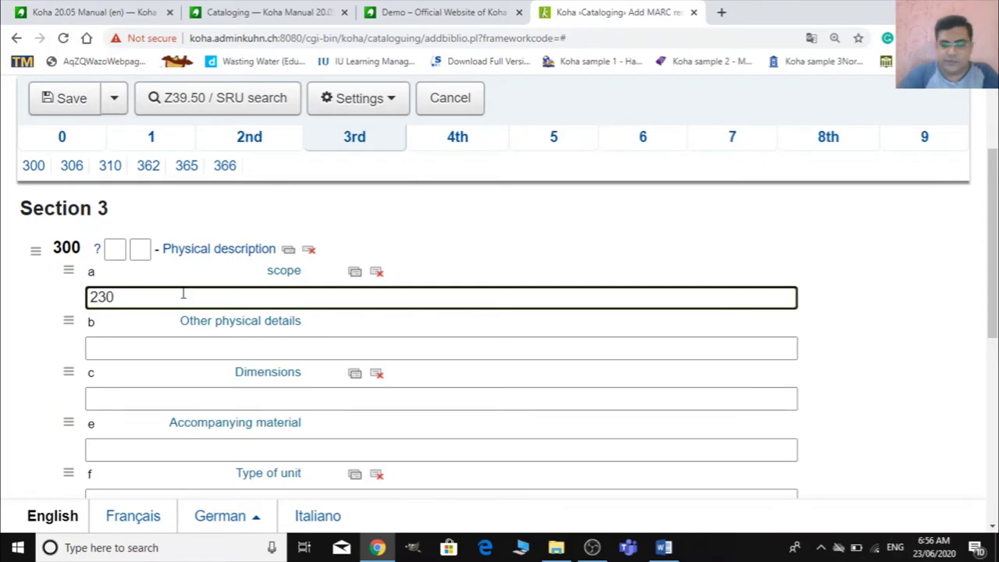
pyautogui.write(' pa')
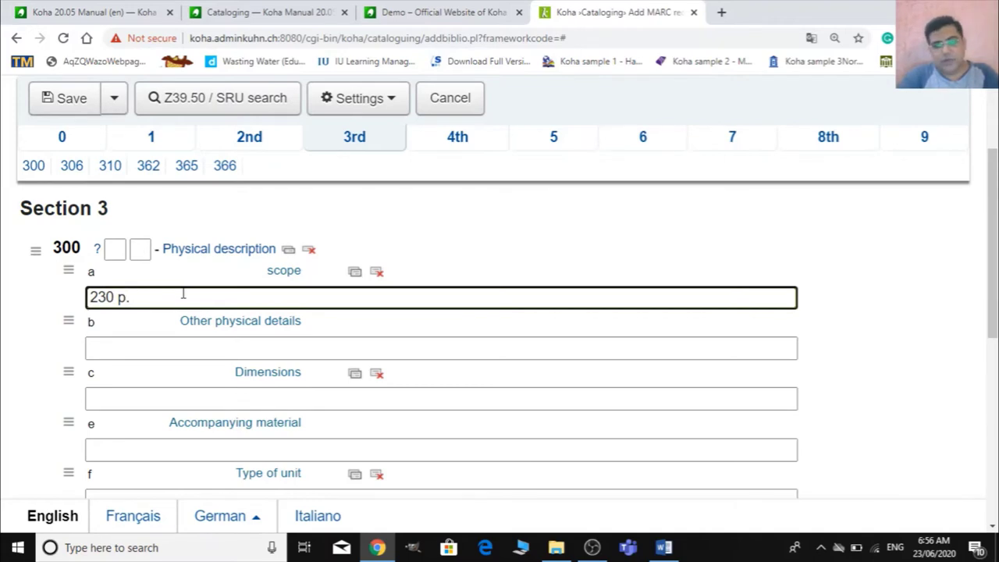
pyautogui.write('ages')
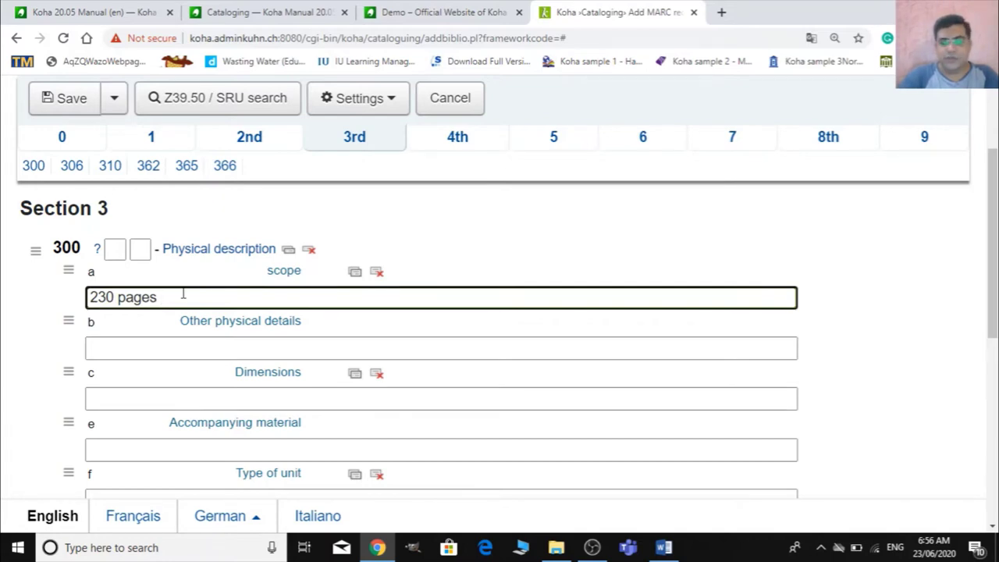
pyautogui.press('BackSpace')
pyautogui.press('BackSpace')
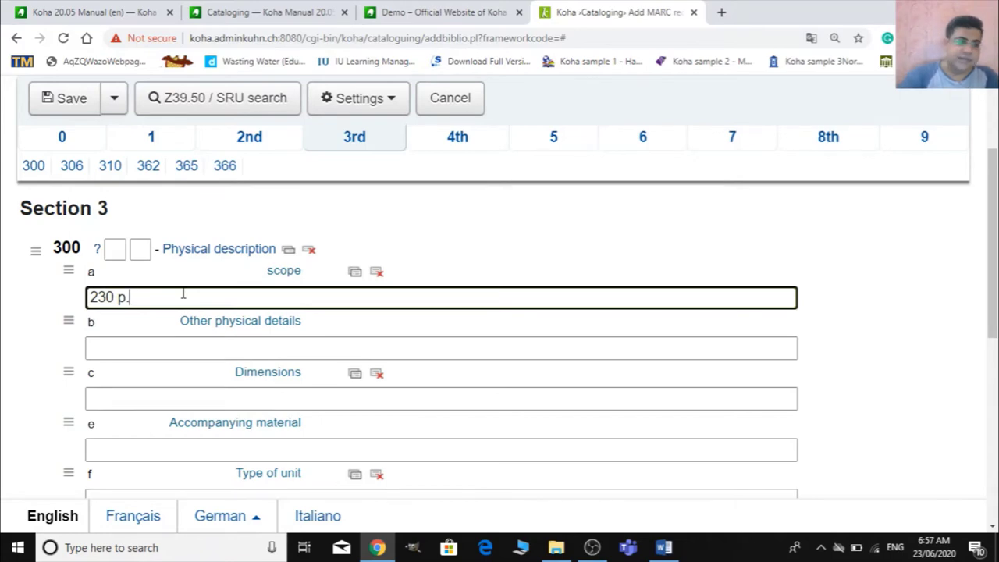
# Prefix the extent with 'ix,' so it reads 'ix, 230 p.'
pyautogui.click(192, 350)
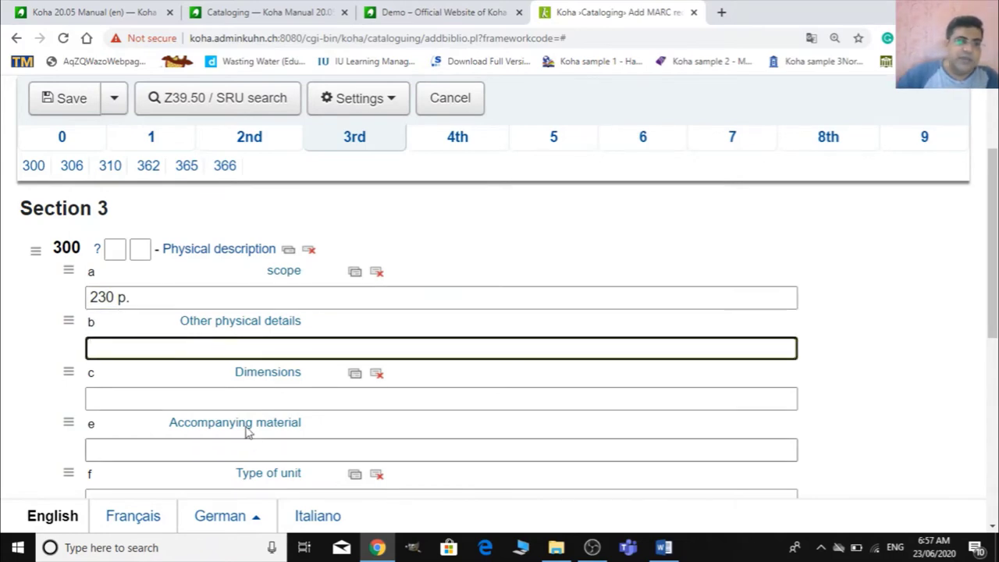
pyautogui.scroll(-1, 252, 439)
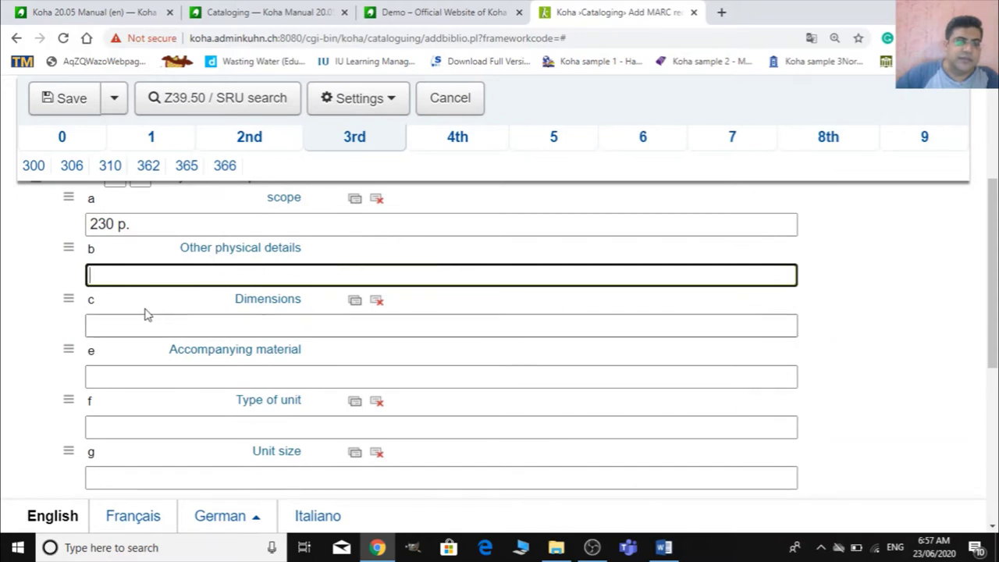
pyautogui.click(107, 225)
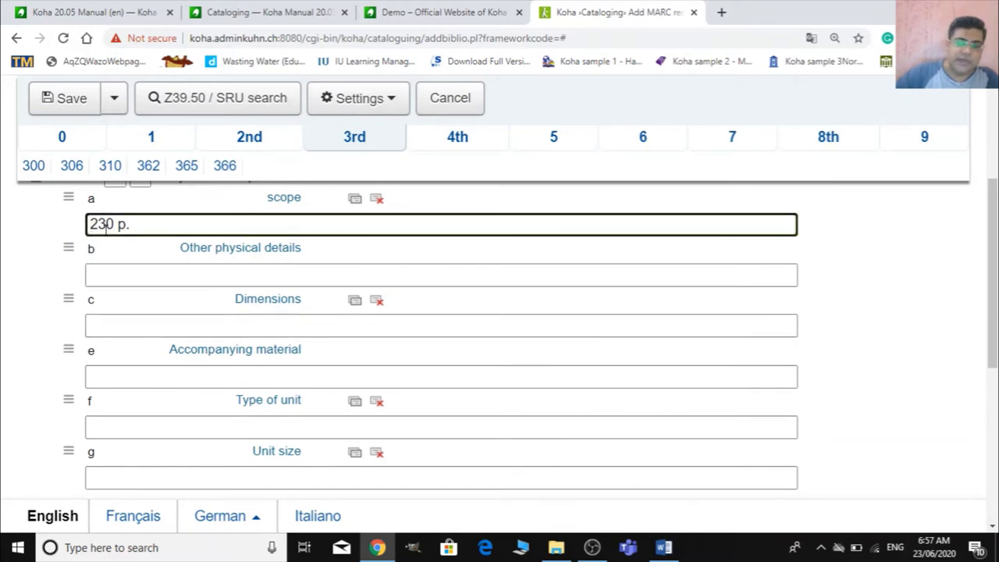
pyautogui.press('Home')
pyautogui.write('ix')
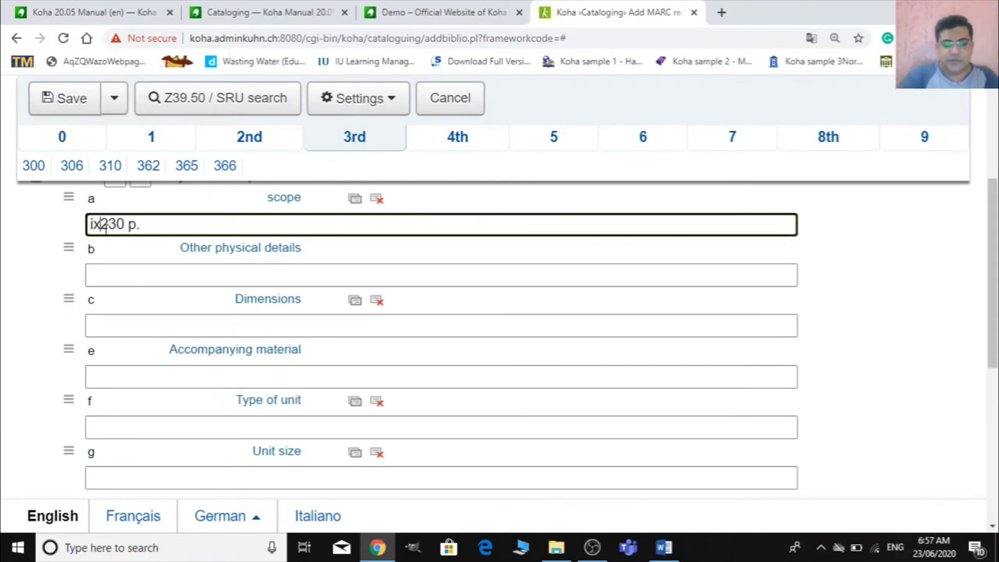
pyautogui.write(',')
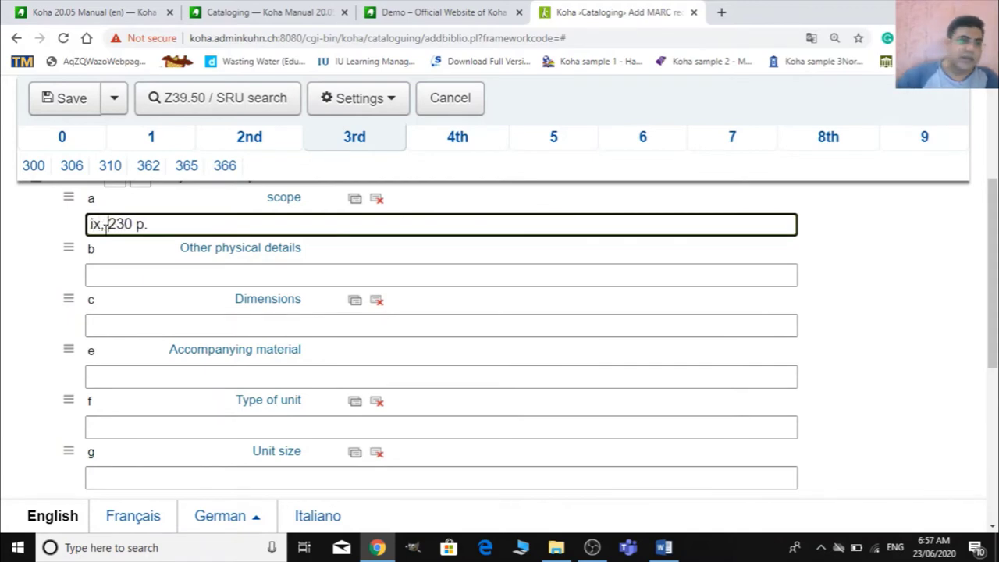
pyautogui.click(166, 278)
pyautogui.click(154, 328)
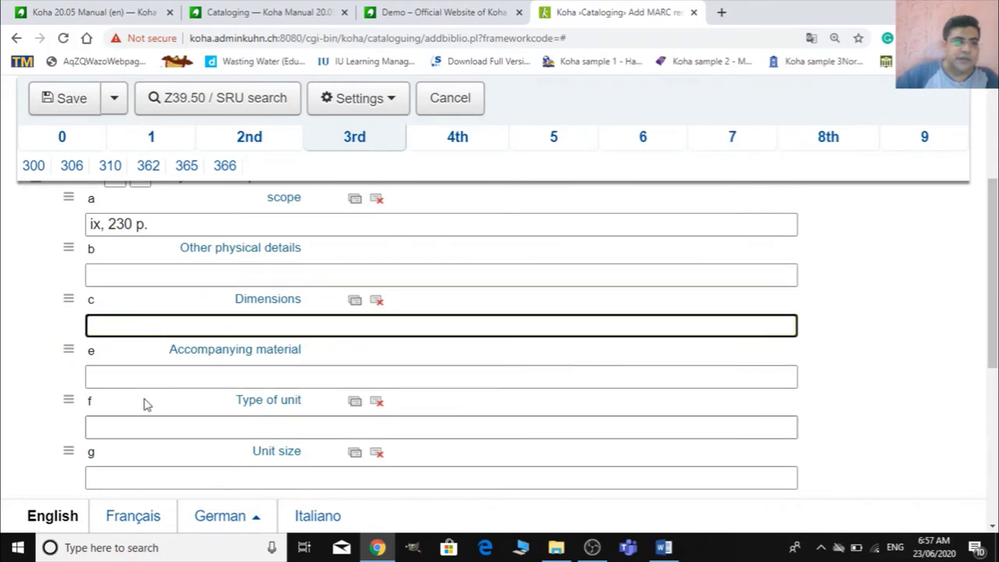
pyautogui.scroll(-1, 148, 400)
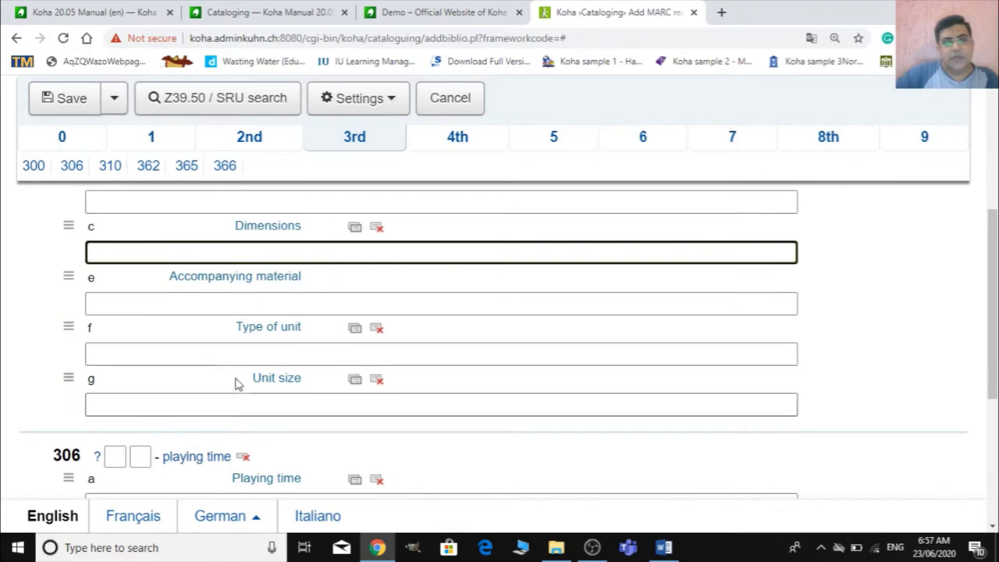
pyautogui.scroll(-3, 223, 415)
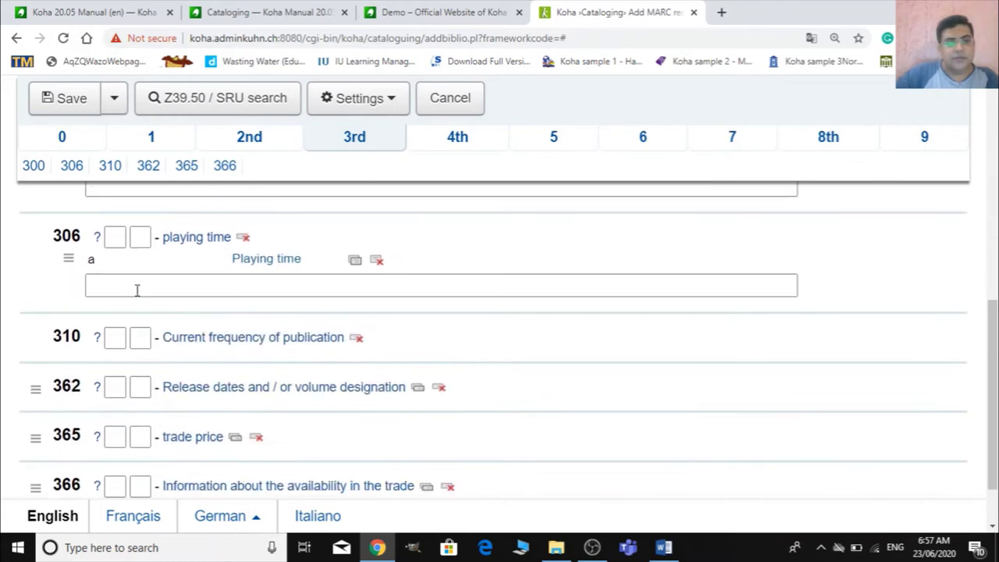
pyautogui.scroll(-1, 315, 262)
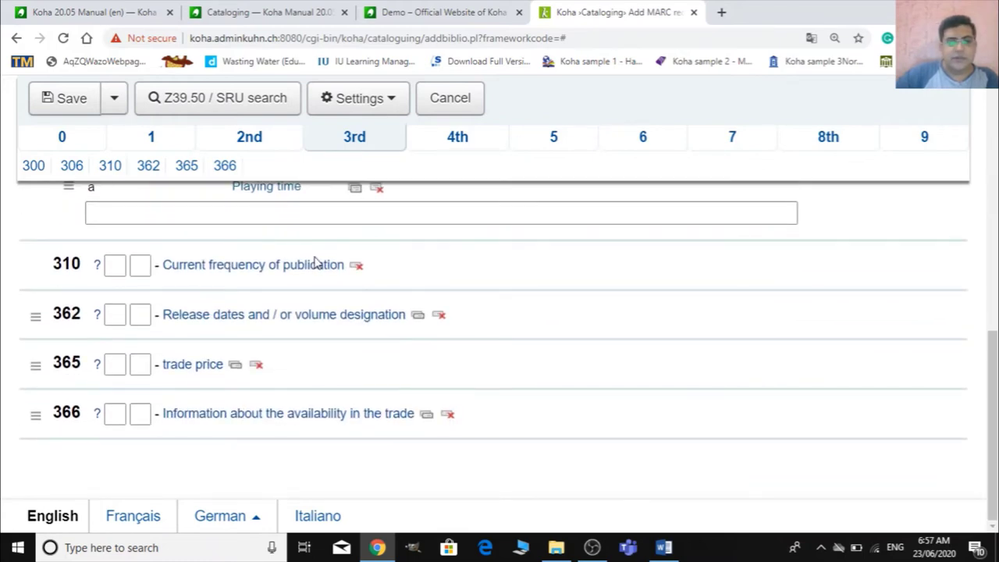
pyautogui.scroll(6, 259, 380)
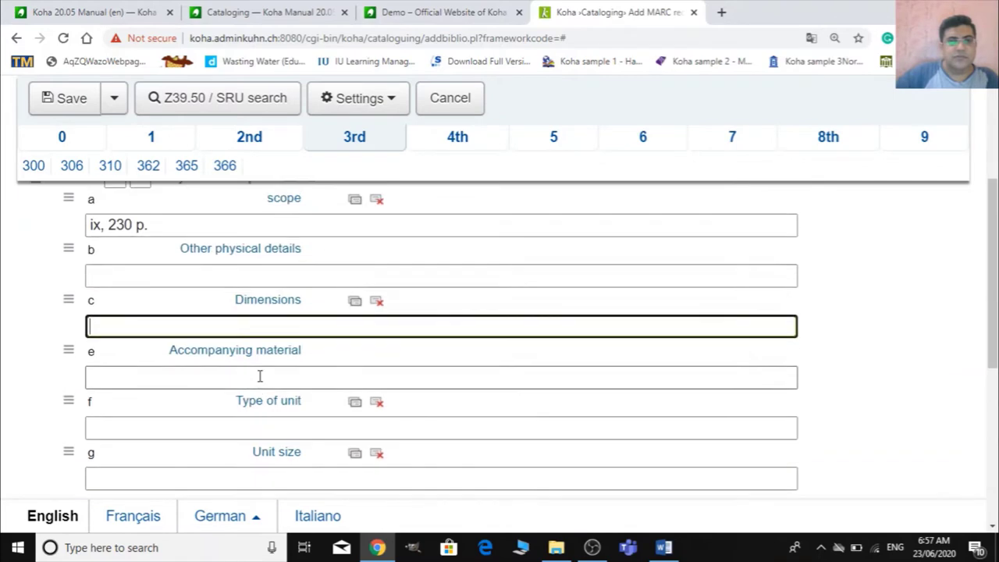
# Leave the Section 4 440/490 series fields empty and open the Section 5 notes
pyautogui.click(472, 140)
pyautogui.scroll(2, 291, 273)
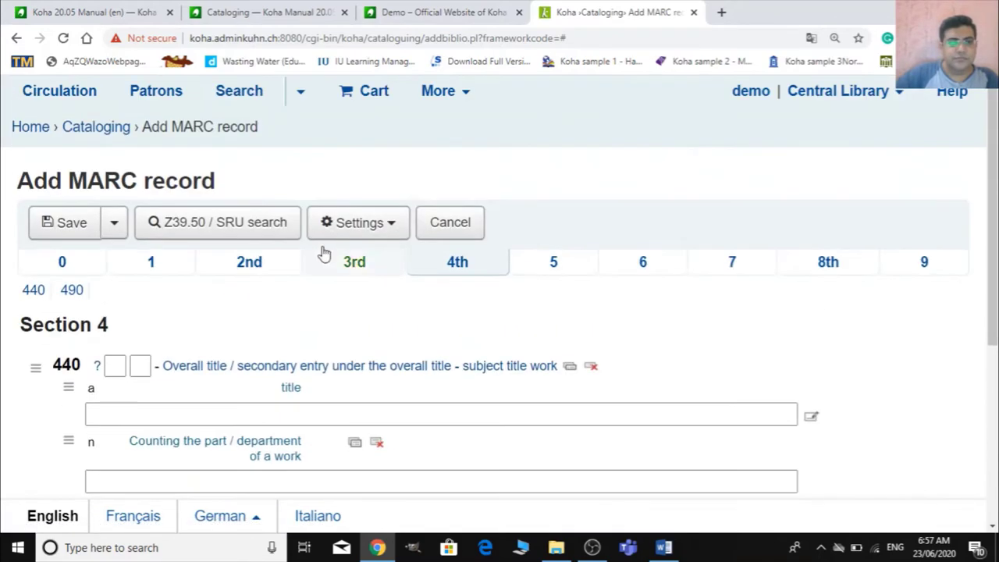
pyautogui.scroll(-2, 345, 408)
pyautogui.scroll(3, 341, 394)
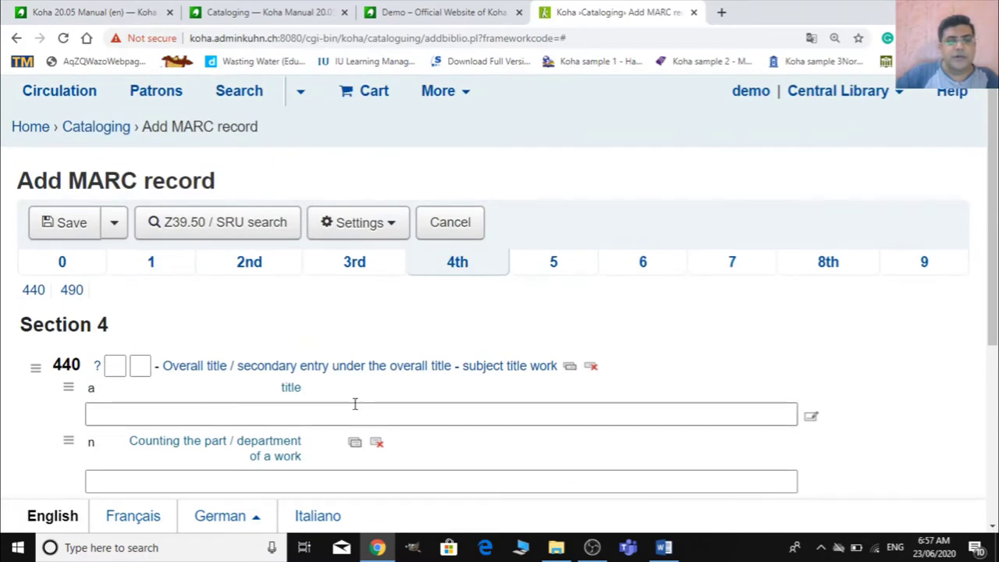
pyautogui.scroll(-3, 354, 404)
pyautogui.scroll(2, 355, 409)
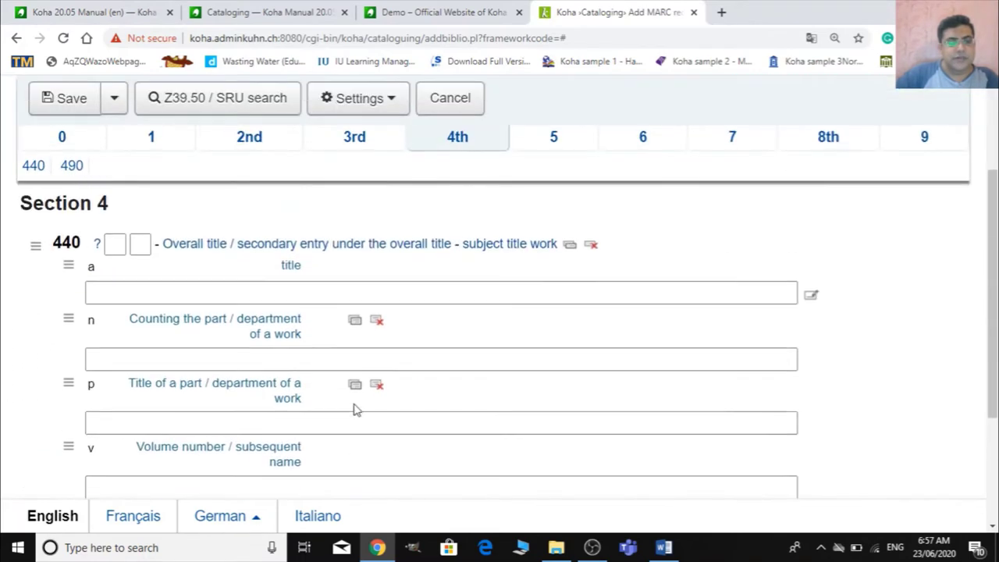
pyautogui.scroll(3, 205, 394)
pyautogui.scroll(-4, 268, 435)
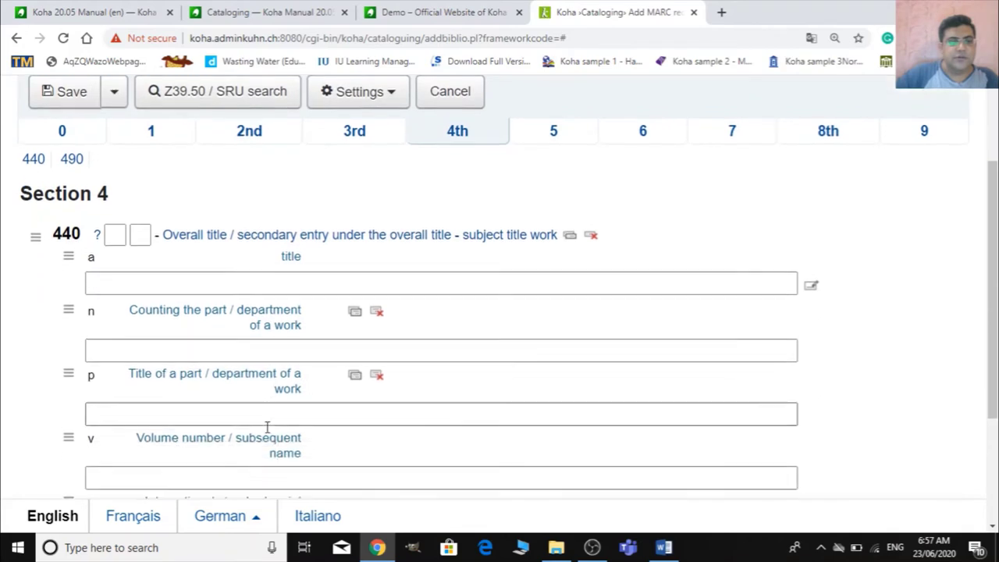
pyautogui.scroll(-2, 268, 426)
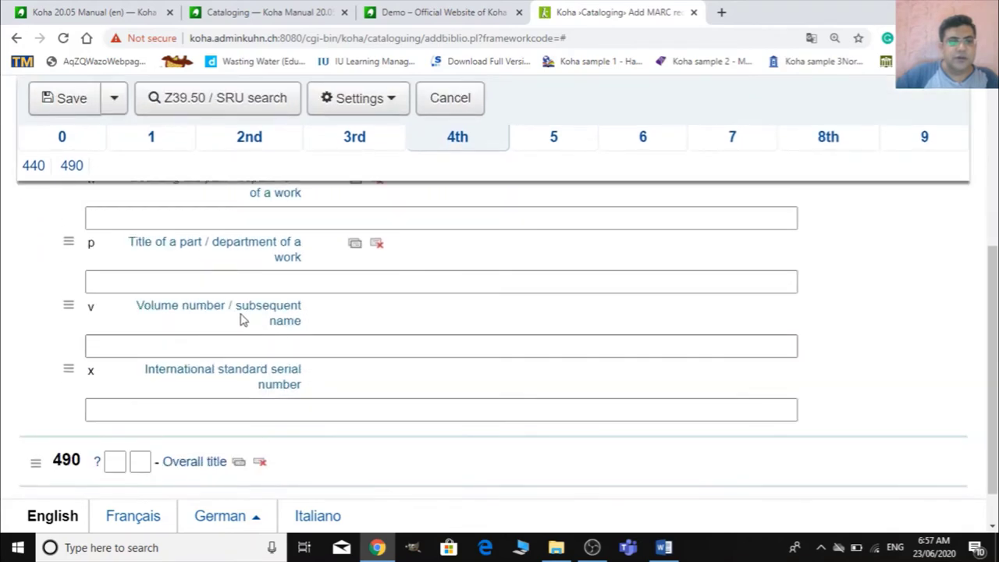
pyautogui.scroll(-1, 195, 421)
pyautogui.scroll(4, 216, 423)
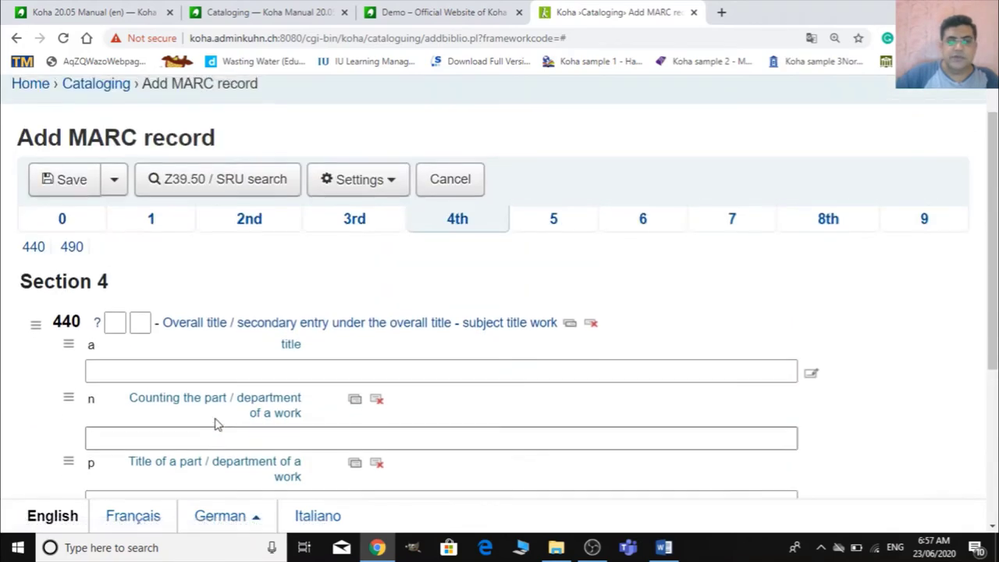
pyautogui.scroll(1, 216, 424)
pyautogui.click(563, 267)
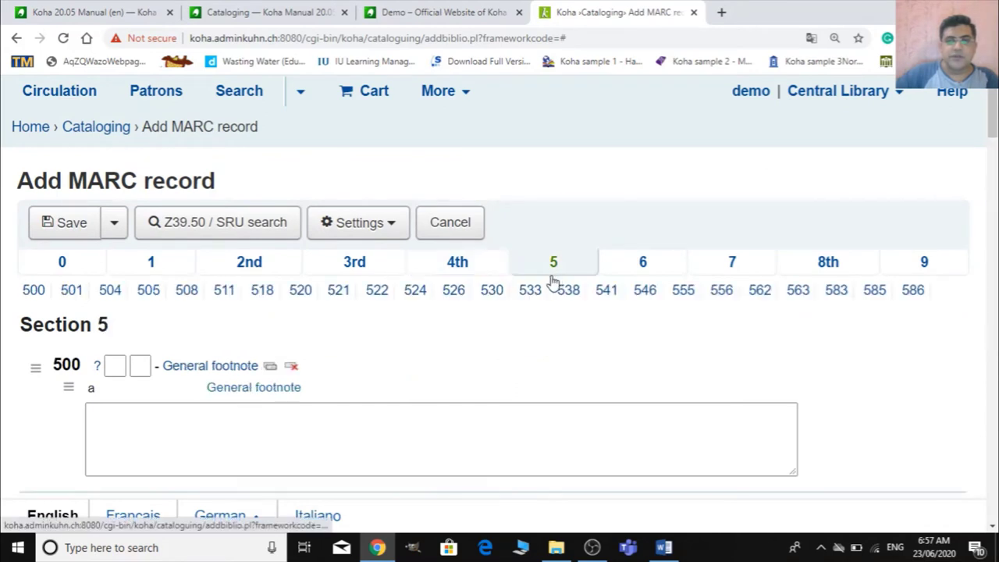
# Enter 'Includes Index' as the general footnote in field 500 subfield a
pyautogui.scroll(-1, 390, 374)
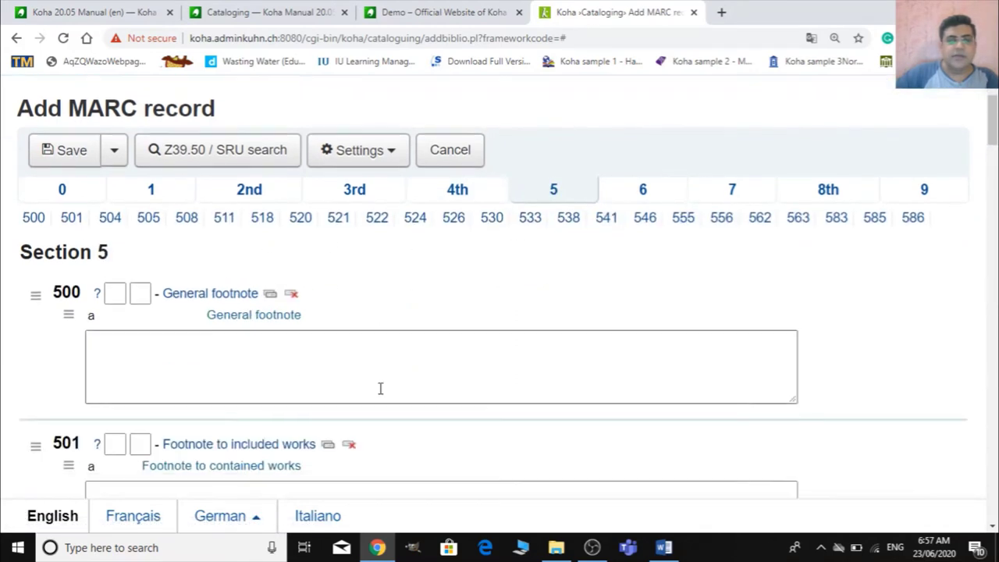
pyautogui.click(175, 355)
pyautogui.write('In')
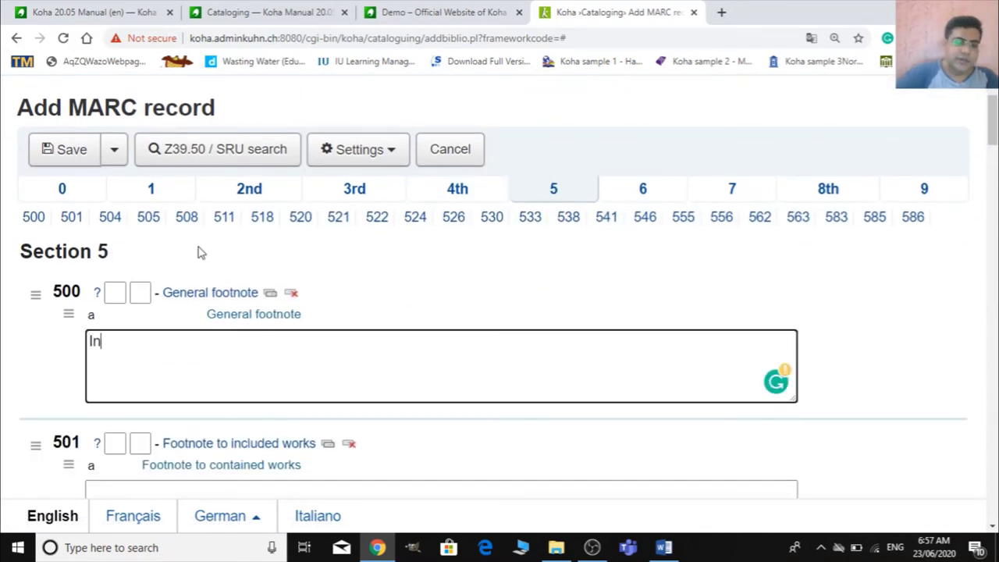
pyautogui.write('cludes Index')
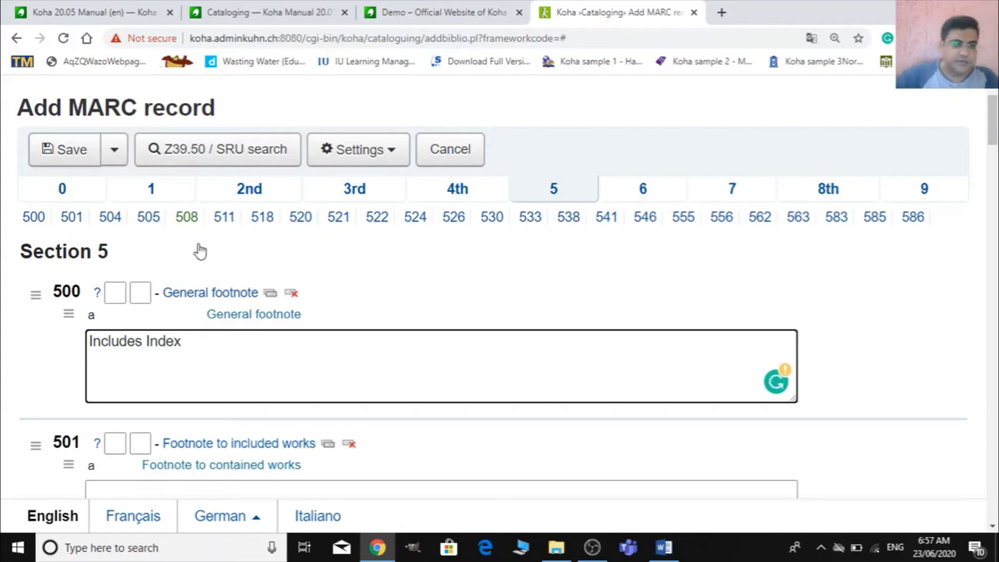
# Review the remaining Section 5 fields, including the 505 contents note, then return up
pyautogui.scroll(-2, 242, 293)
pyautogui.scroll(-4, 241, 293)
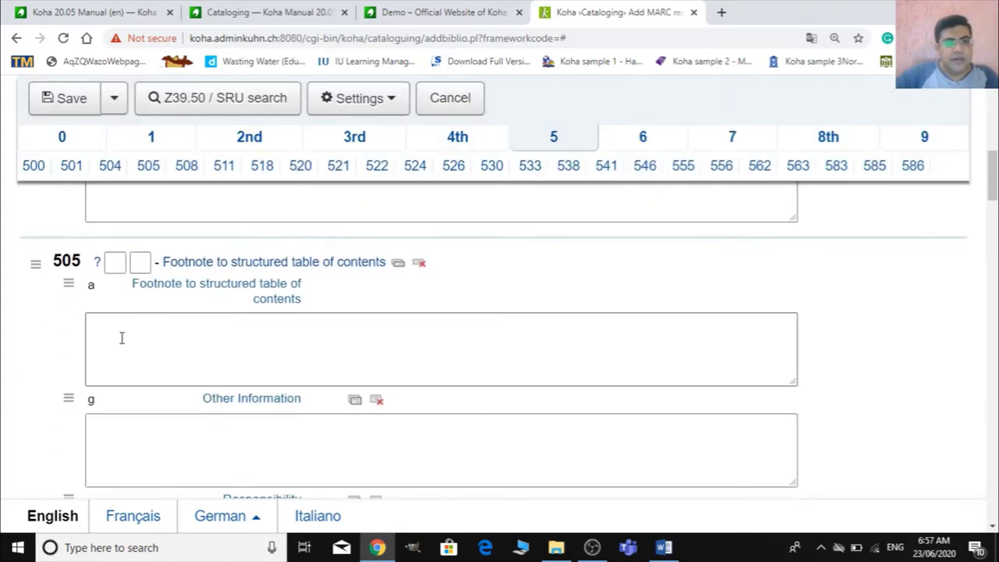
pyautogui.click(216, 343)
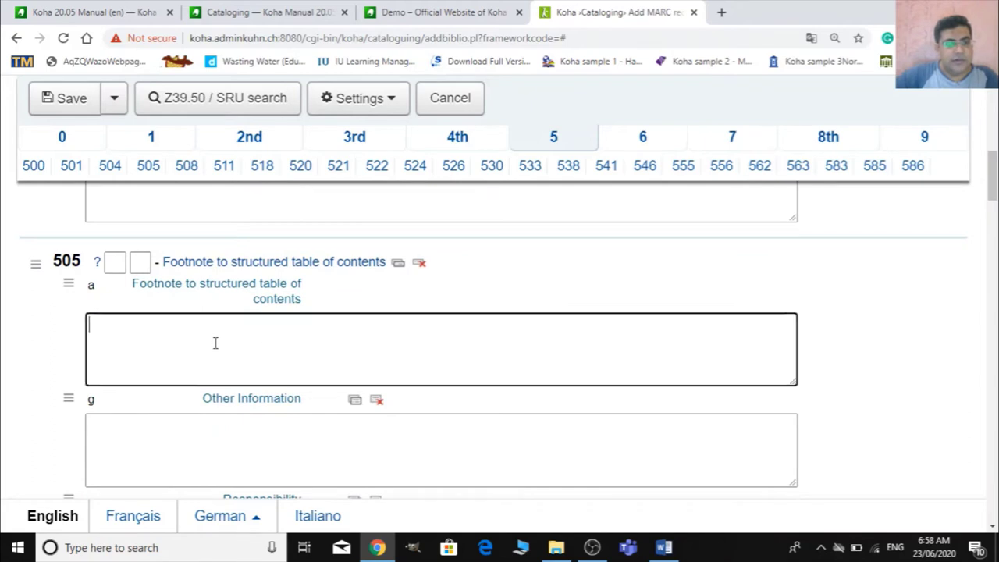
pyautogui.scroll(-7, 233, 436)
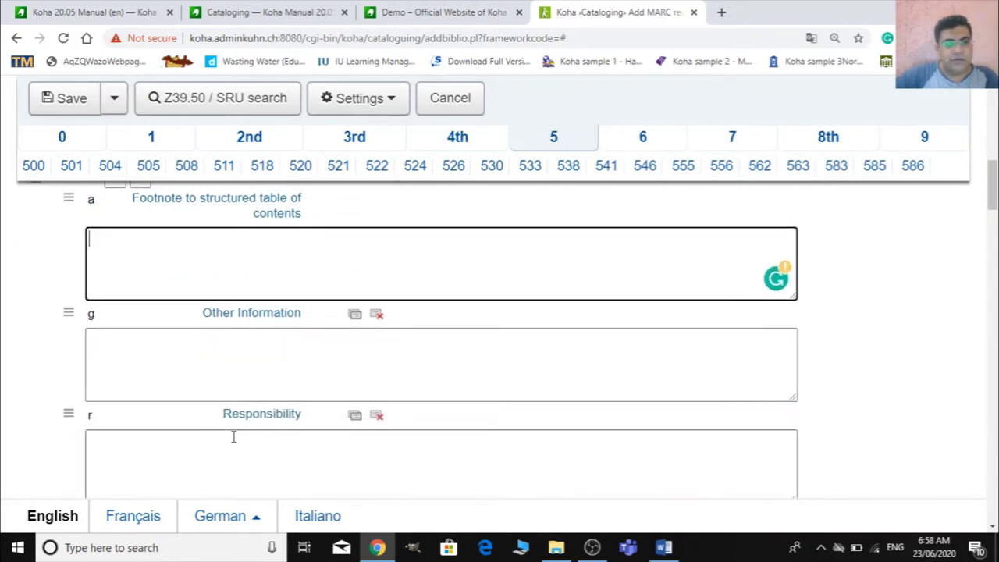
pyautogui.scroll(-8, 233, 436)
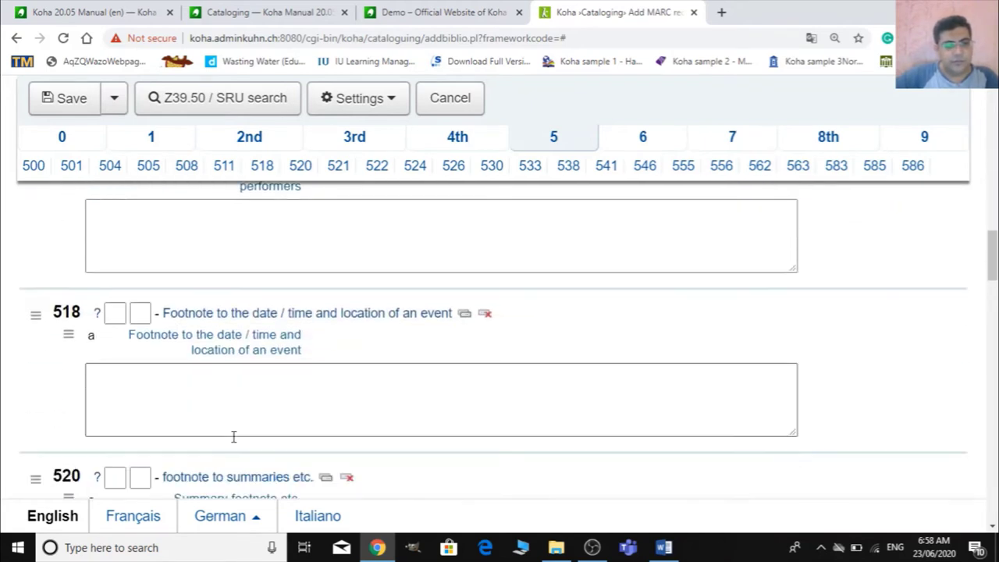
pyautogui.scroll(-11, 233, 436)
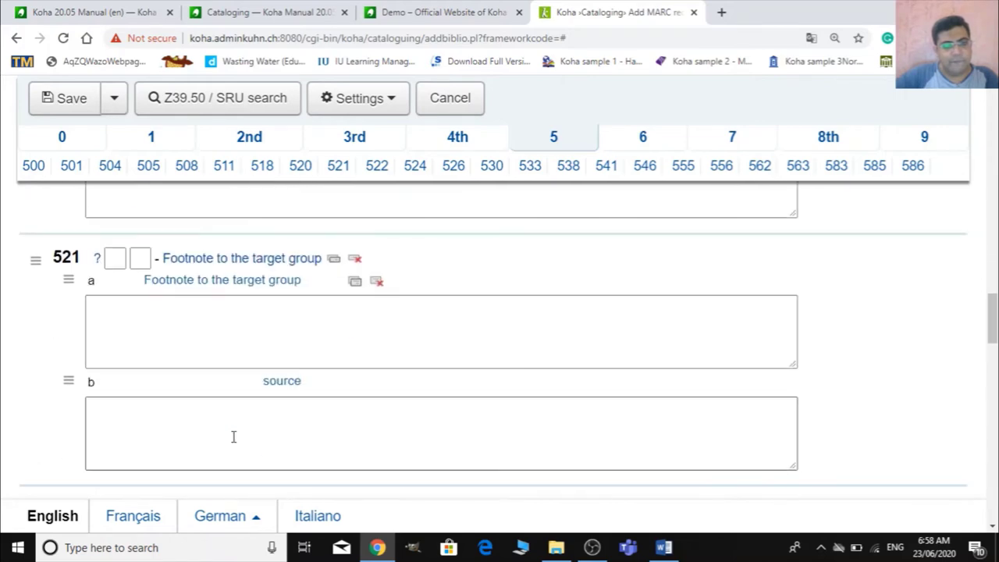
pyautogui.scroll(-12, 233, 436)
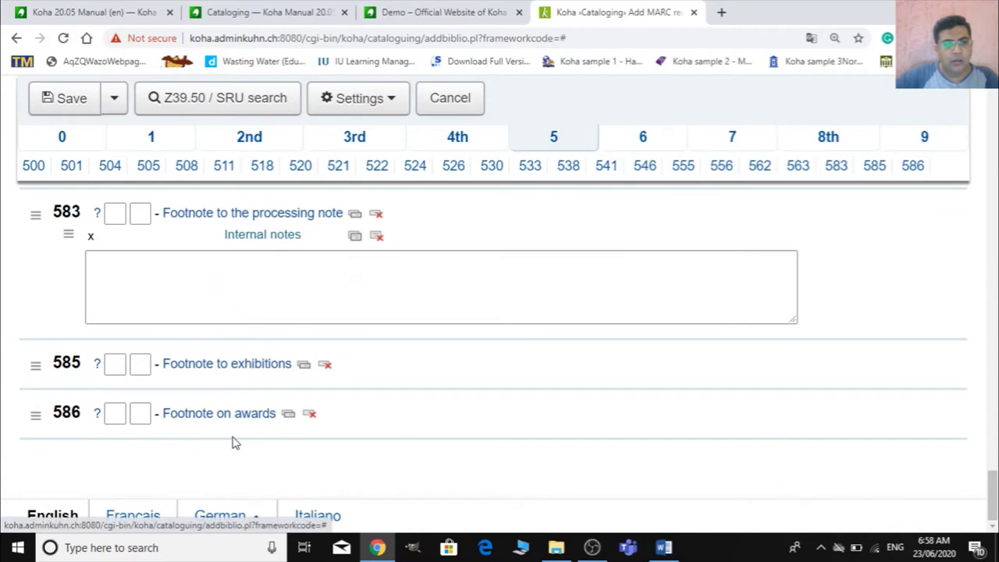
pyautogui.scroll(12, 252, 415)
pyautogui.scroll(12, 253, 403)
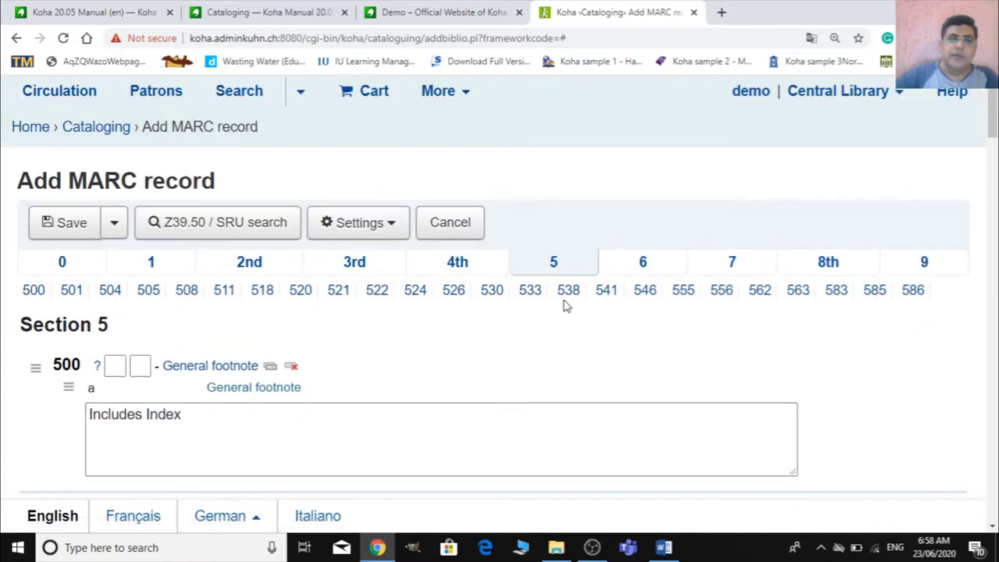
# Show Section 6 and enter the author's surname in the 600$a personal name subfield
pyautogui.click(643, 264)
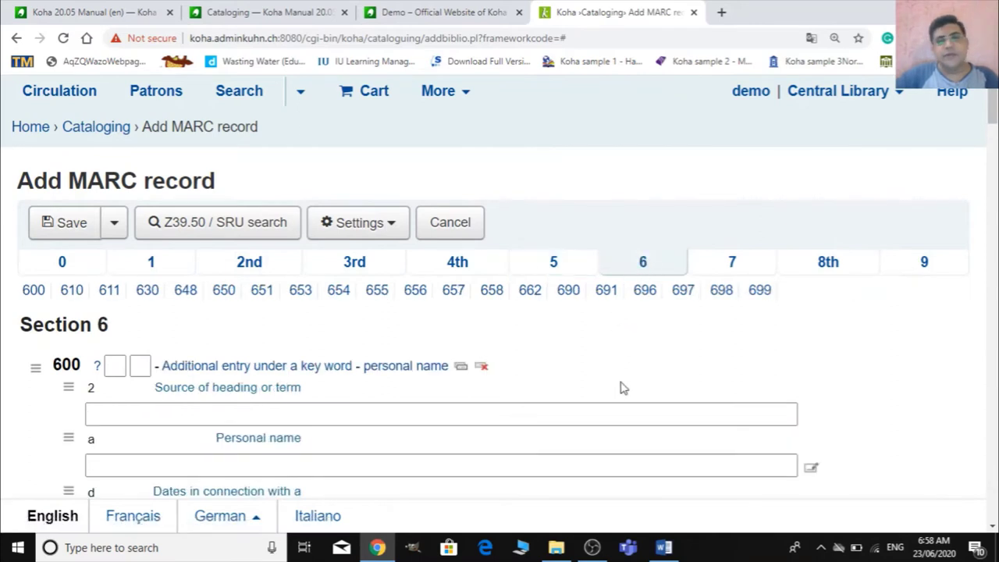
pyautogui.scroll(-2, 619, 388)
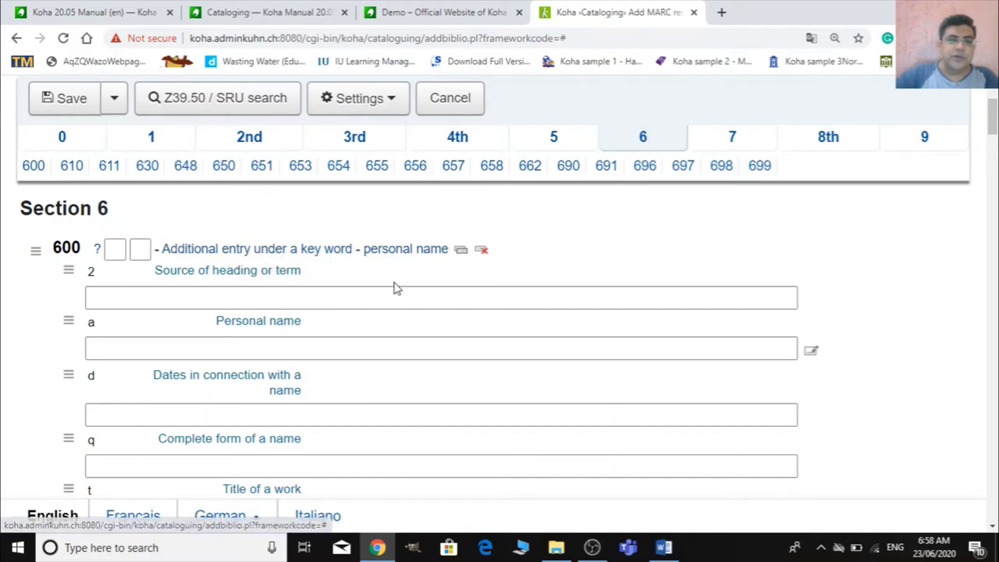
pyautogui.click(200, 351)
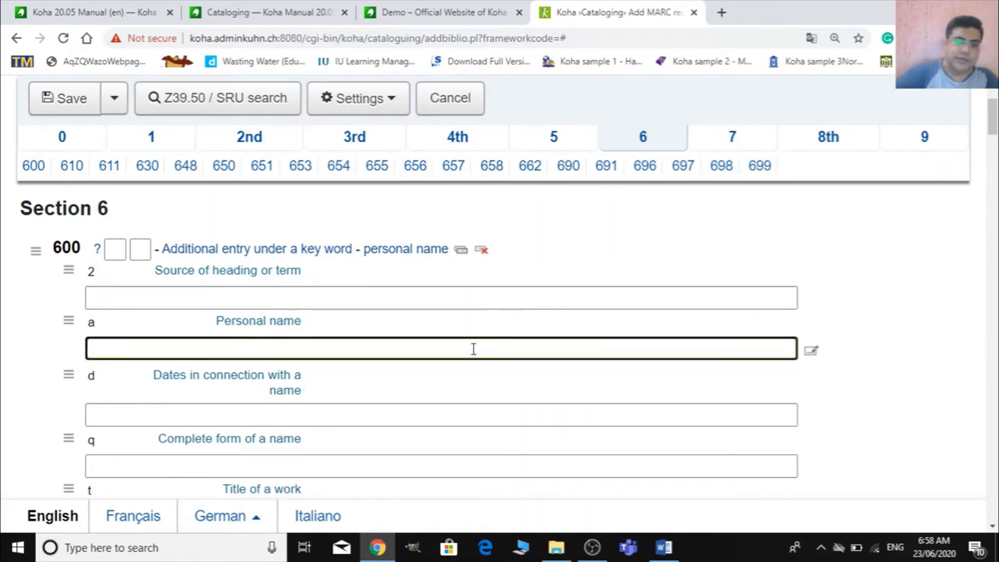
pyautogui.write('Ko')
pyautogui.press('BackSpace')
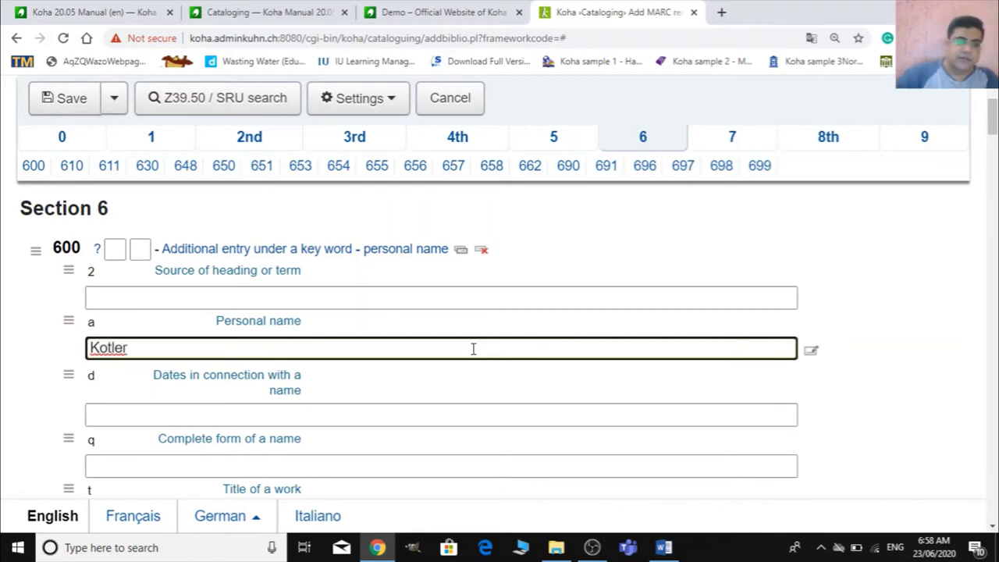
pyautogui.scroll(-6, 473, 348)
pyautogui.scroll(-15, 472, 351)
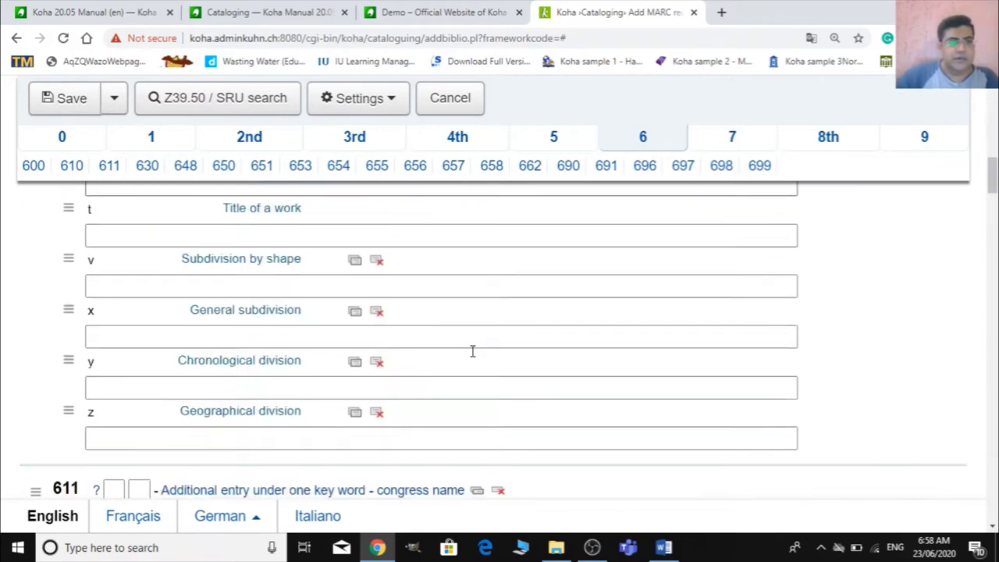
pyautogui.scroll(-8, 400, 350)
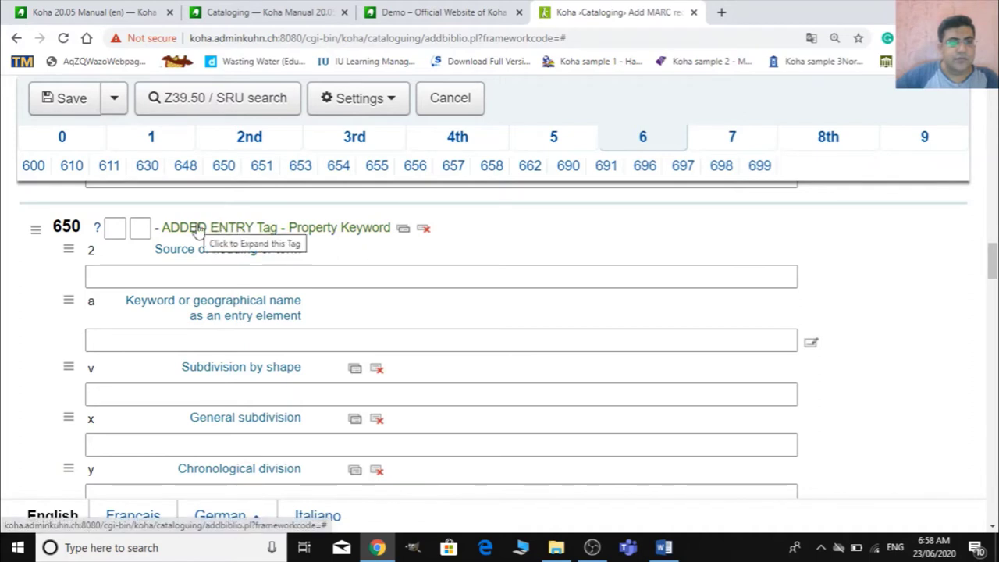
# Enter 'Marketing' as the topical subject keyword in field 650 subfield a
pyautogui.click(192, 337)
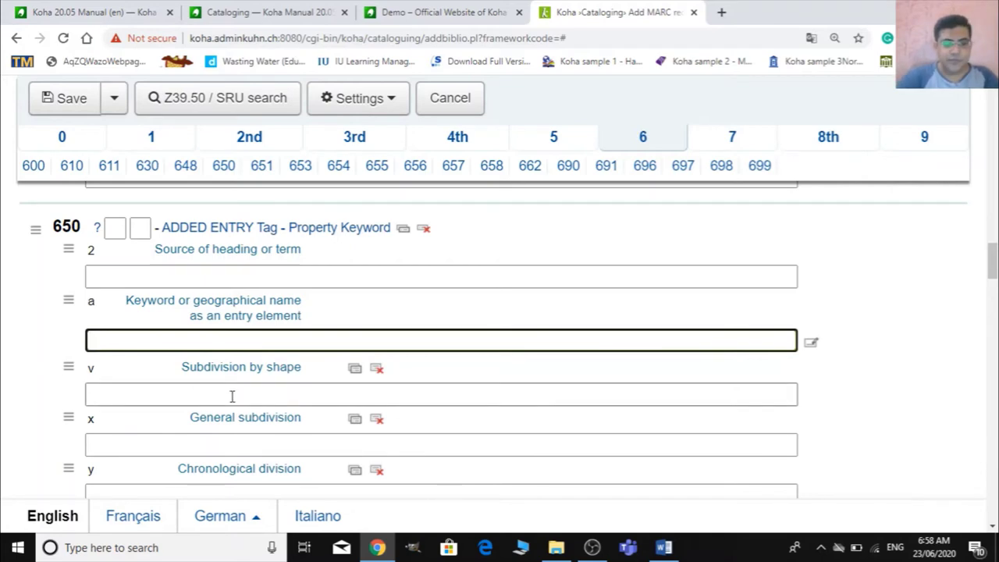
pyautogui.write('Mar')
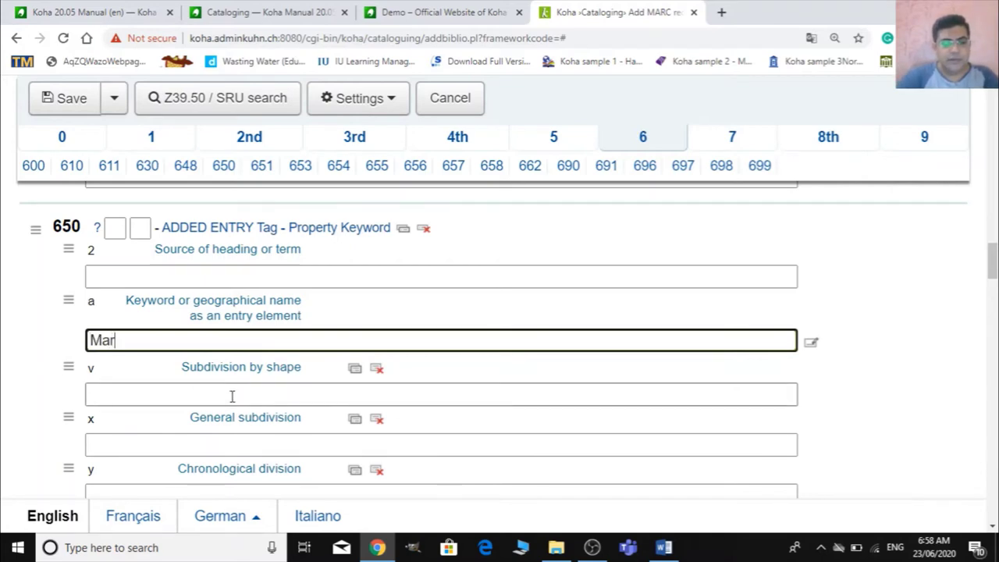
pyautogui.write('keting')
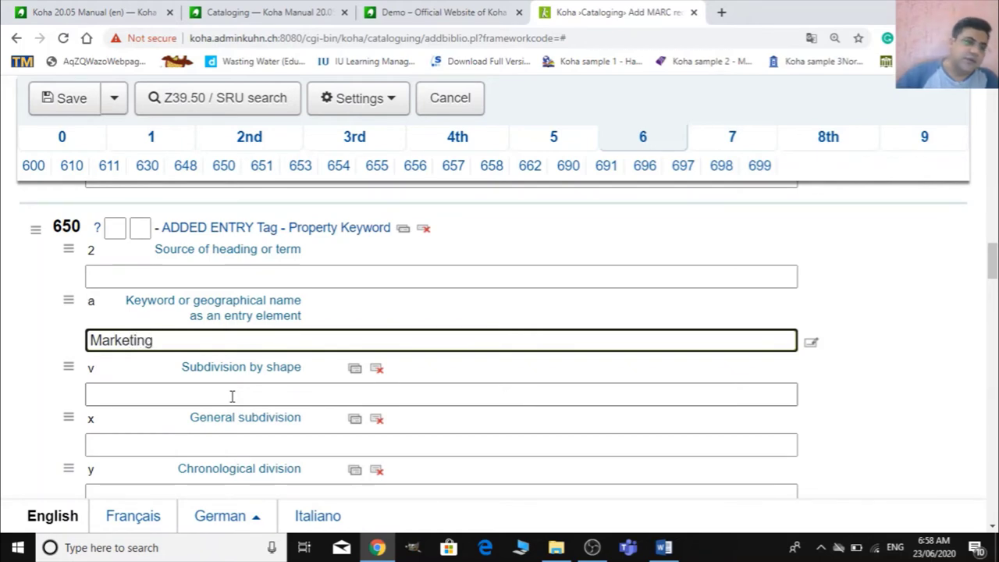
pyautogui.scroll(-1, 201, 417)
pyautogui.click(143, 373)
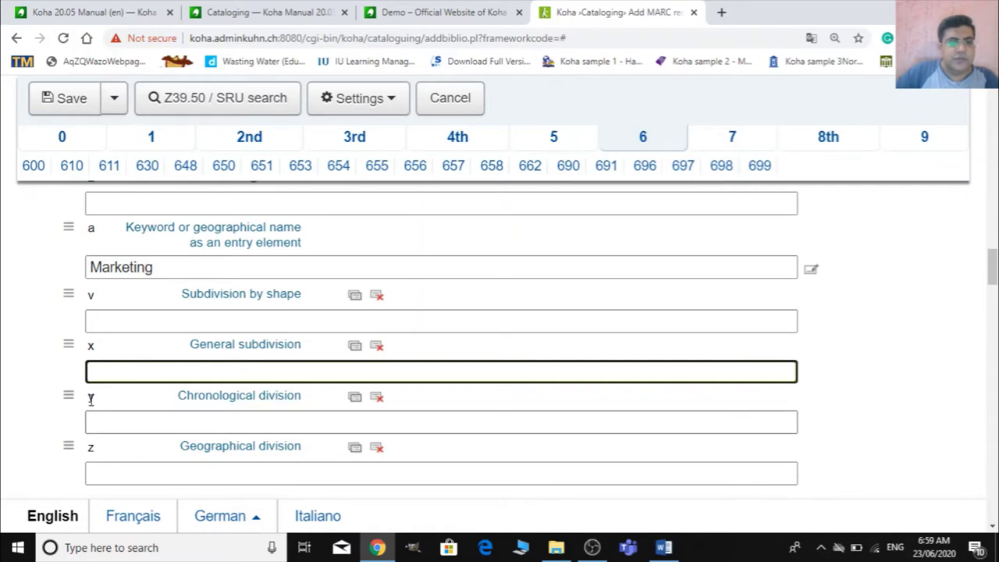
pyautogui.scroll(-2, 250, 462)
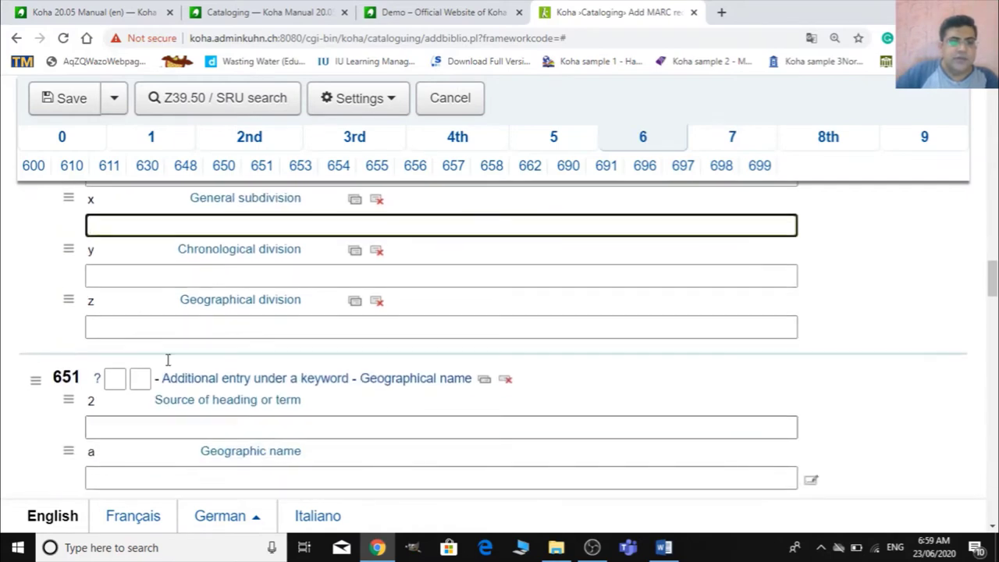
pyautogui.scroll(1, 172, 337)
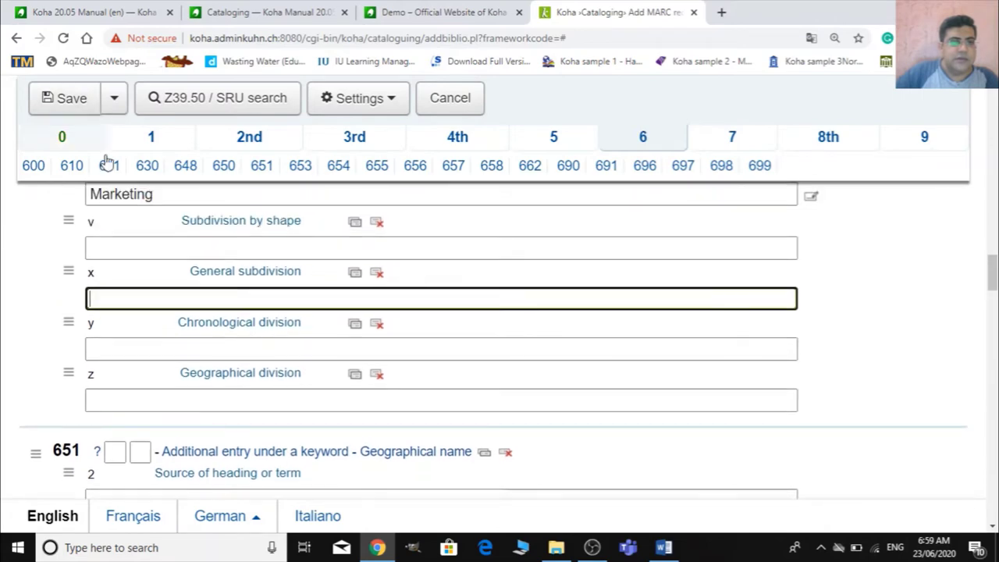
pyautogui.scroll(1, 111, 286)
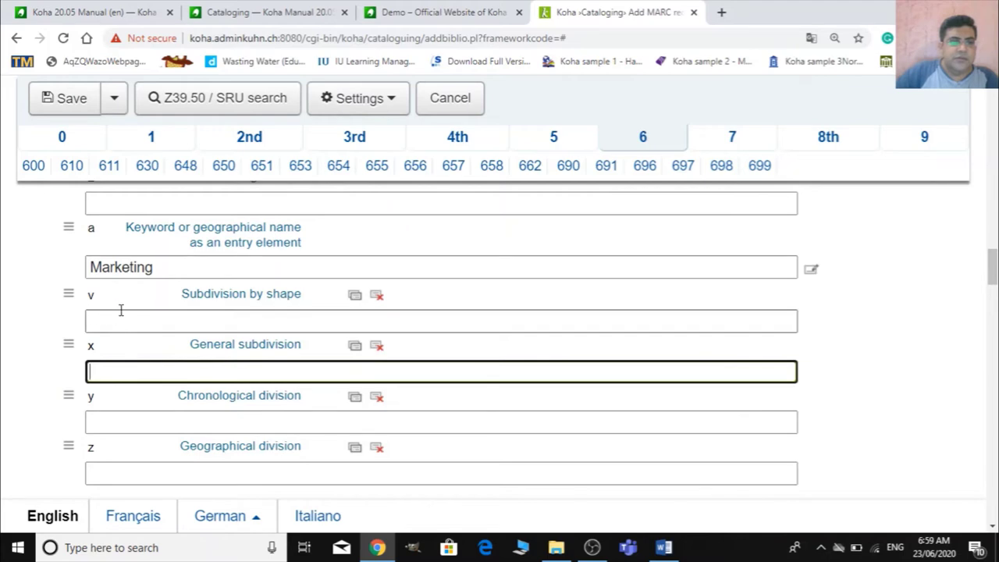
pyautogui.scroll(-1, 108, 371)
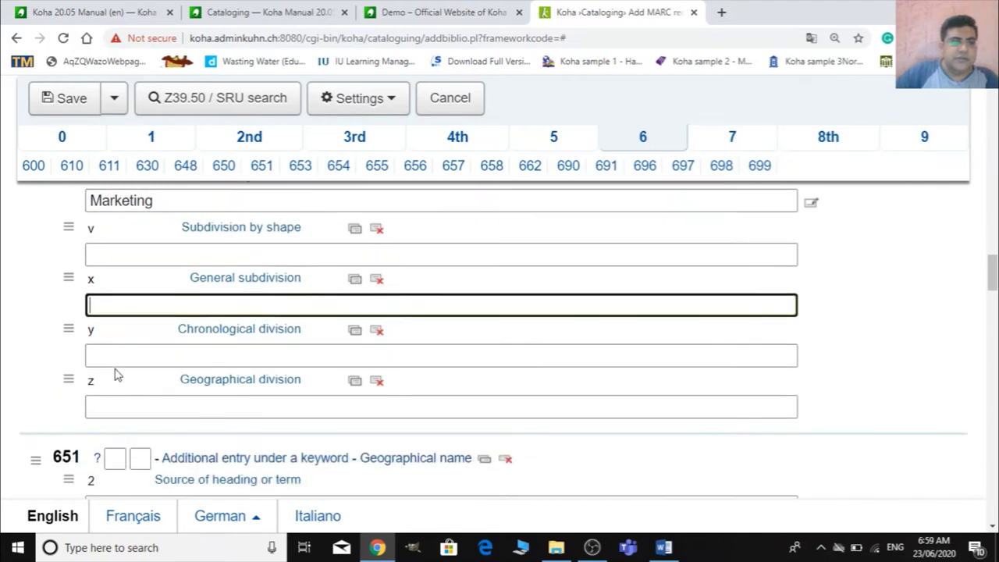
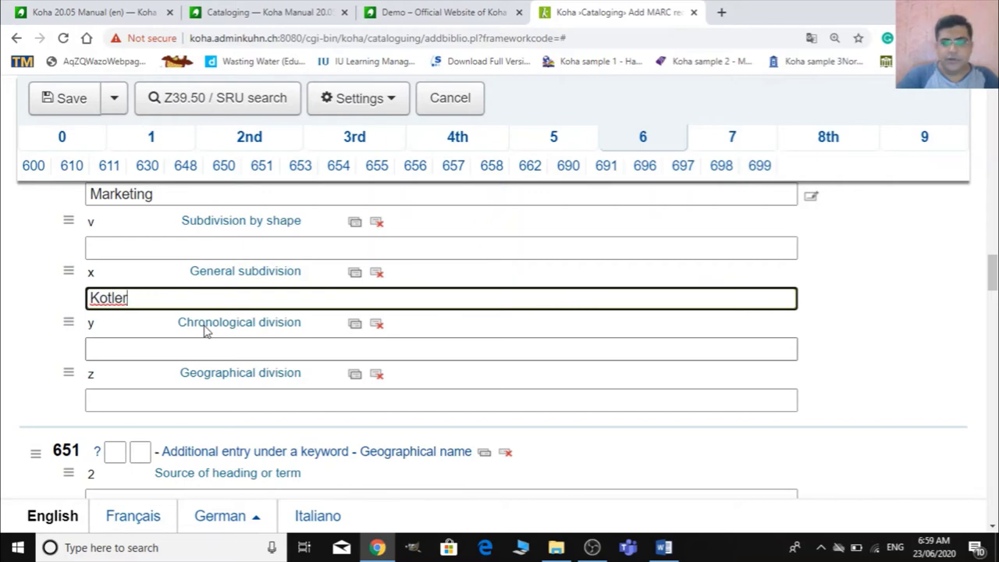
# Clone the x general subdivision twice, entering Finance and then Promotion Strategies
pyautogui.click(354, 273)
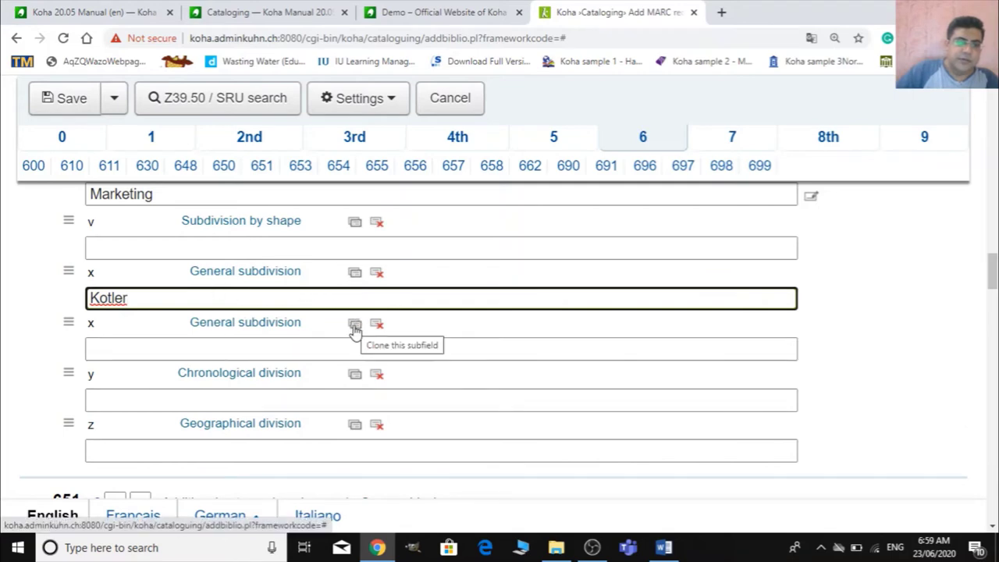
pyautogui.click(248, 340)
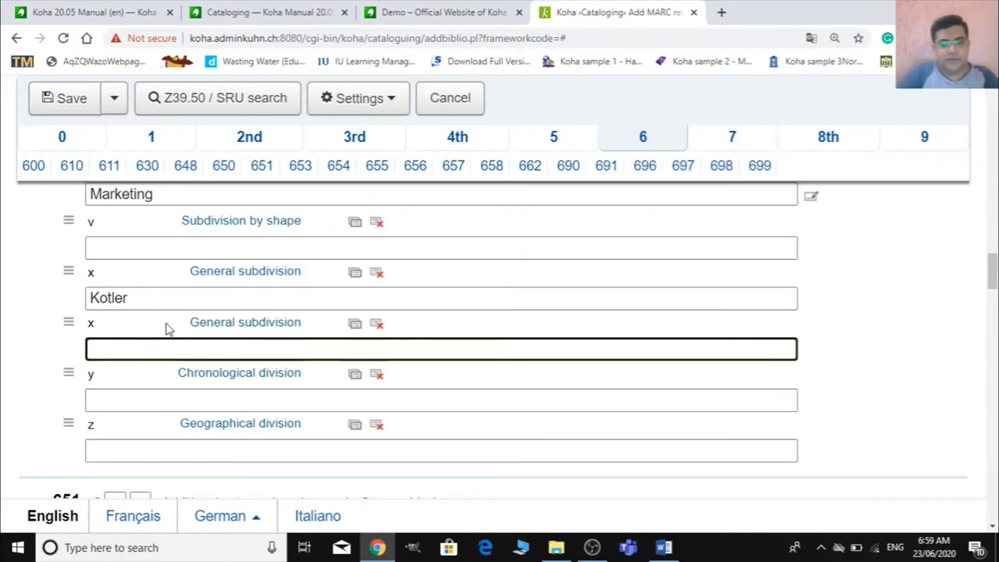
pyautogui.write('Finance')
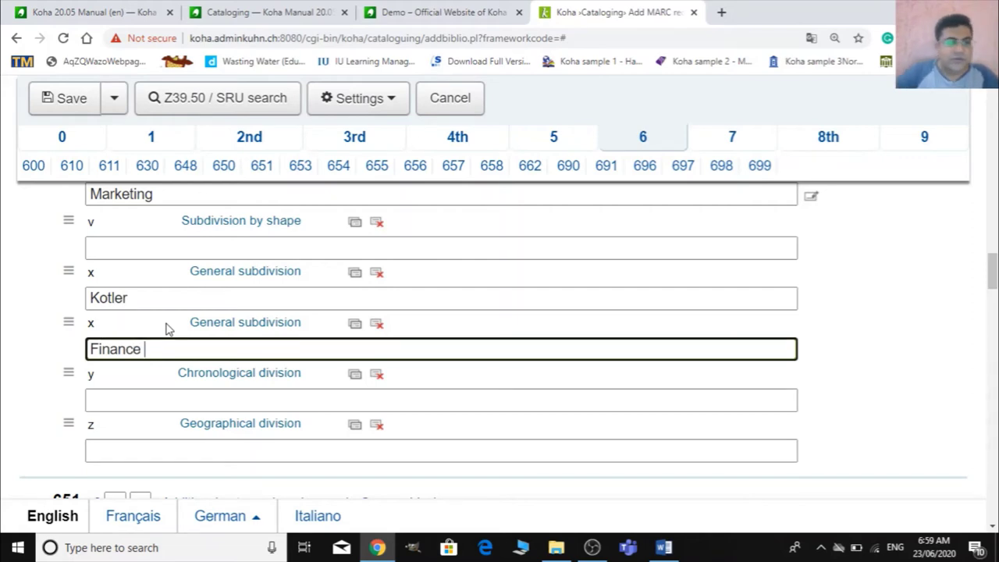
pyautogui.click(356, 323)
pyautogui.click(185, 400)
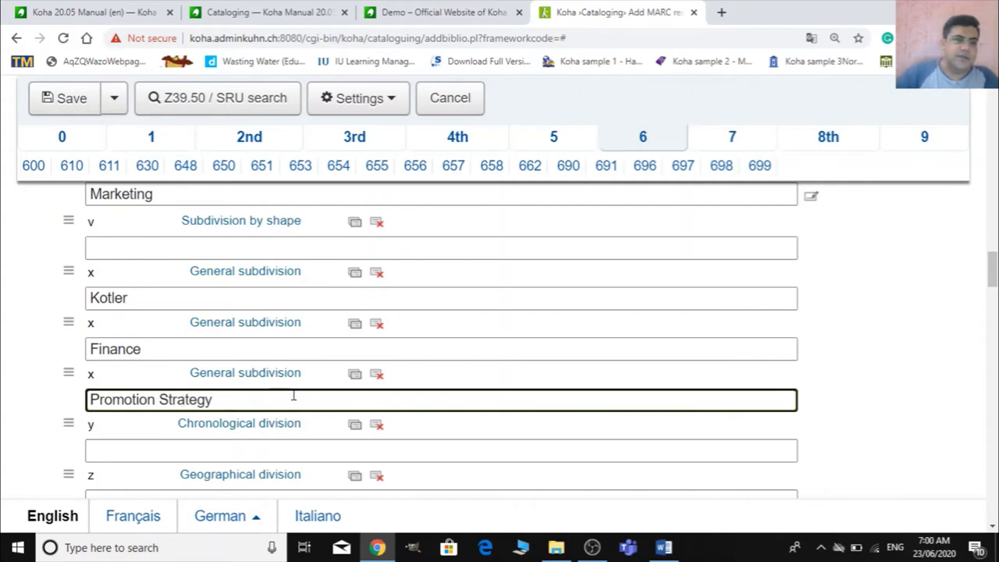
pyautogui.press('BackSpace')
pyautogui.press('BackSpace')
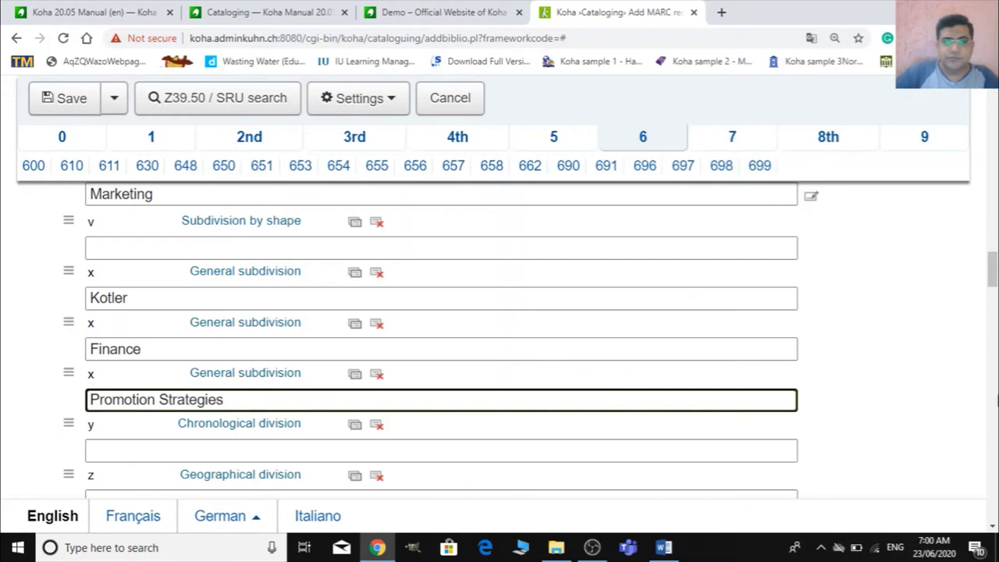
# Move past the 6xx fields to the top of the 7xx added entries at field 700
pyautogui.scroll(-4, 249, 429)
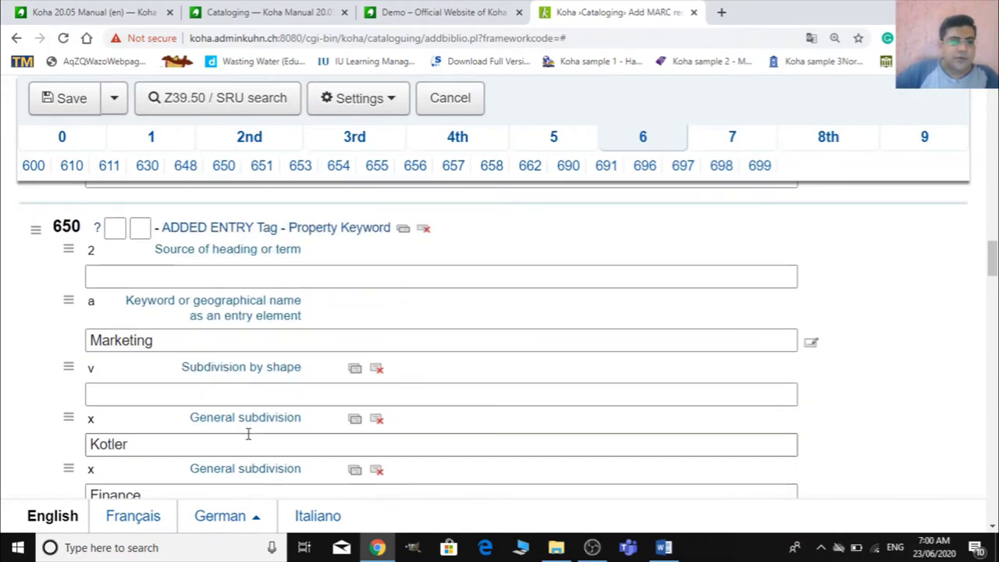
pyautogui.scroll(3, 251, 429)
pyautogui.scroll(-8, 251, 430)
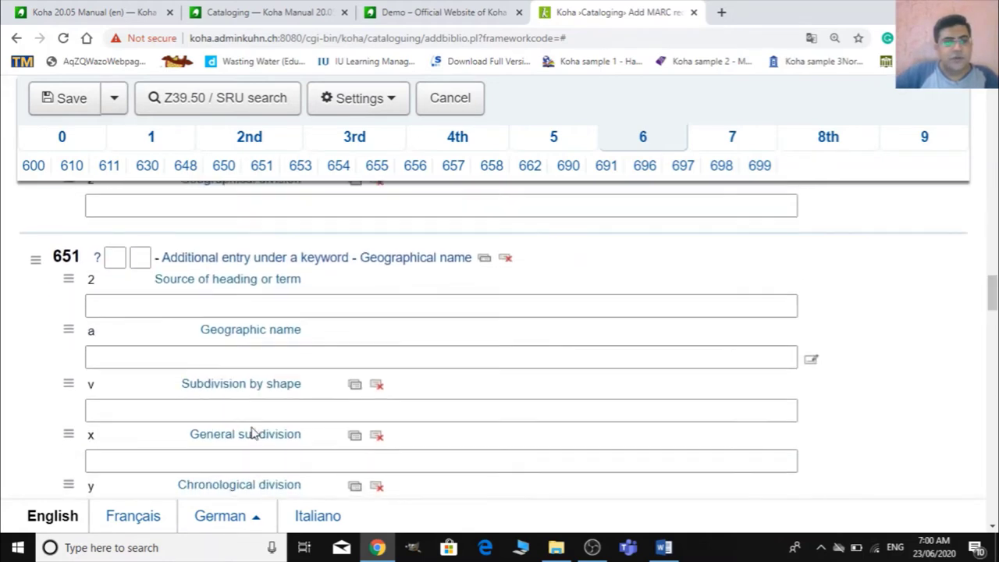
pyautogui.scroll(-6, 252, 429)
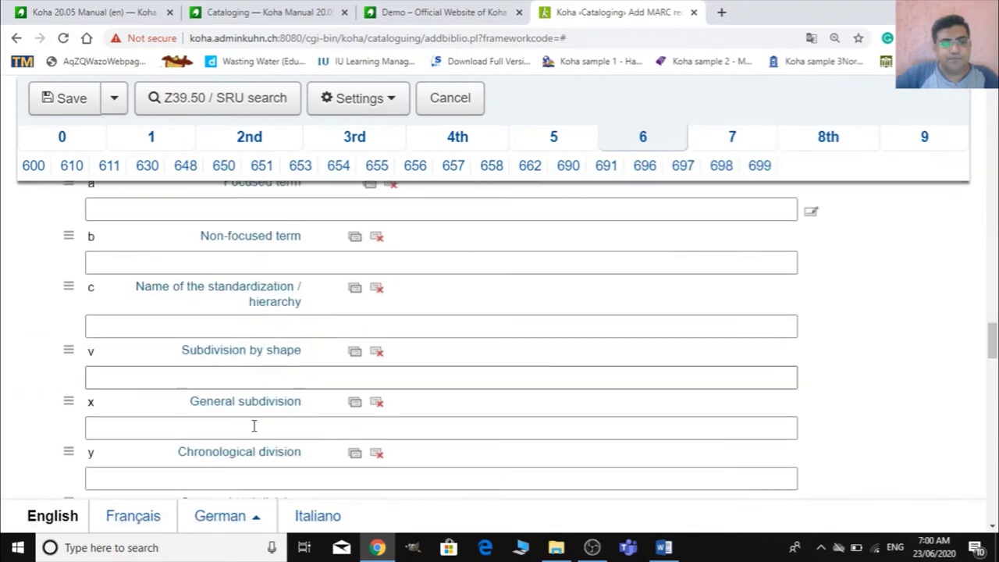
pyautogui.scroll(-3, 254, 425)
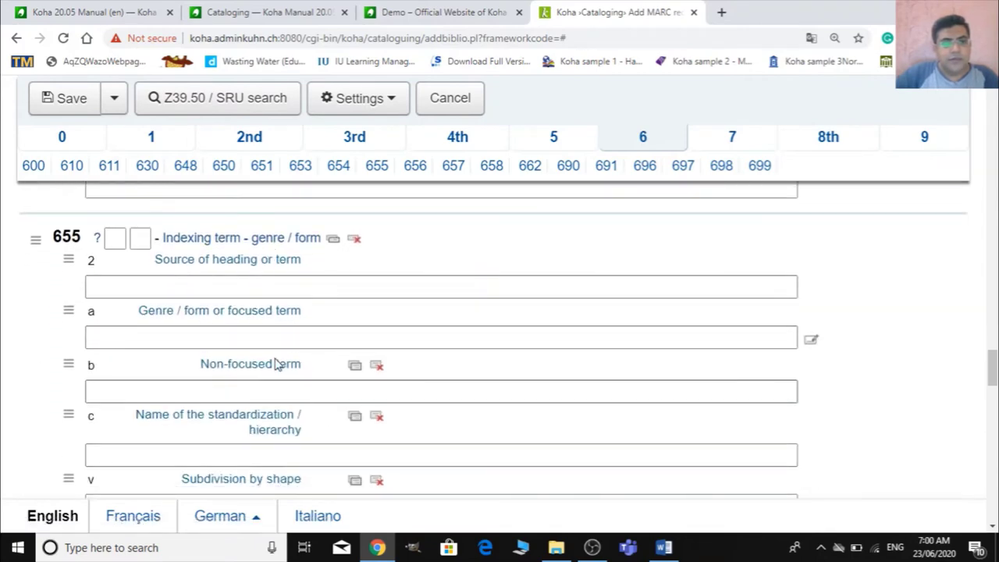
pyautogui.scroll(-3, 249, 369)
pyautogui.scroll(-20, 249, 369)
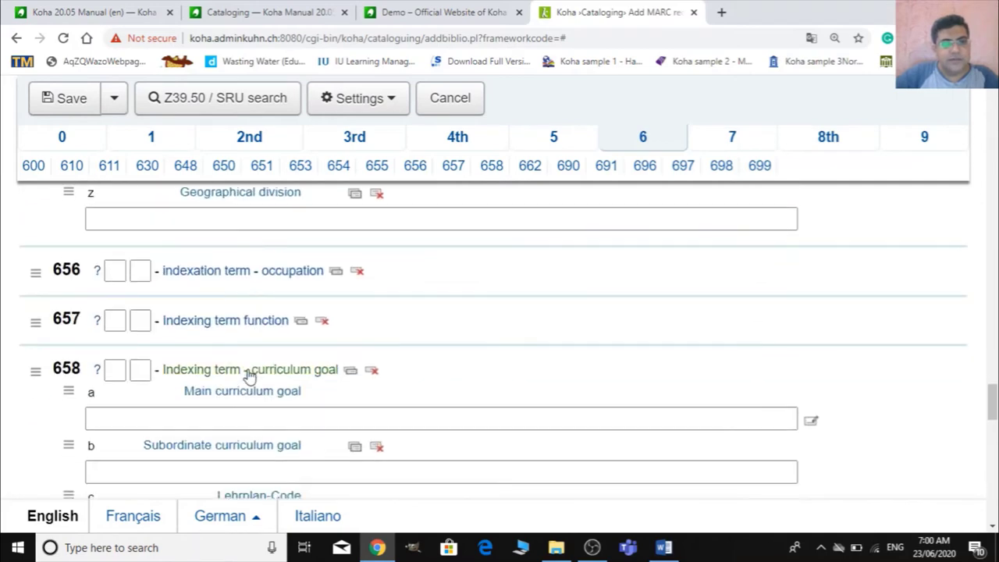
pyautogui.scroll(-11, 248, 374)
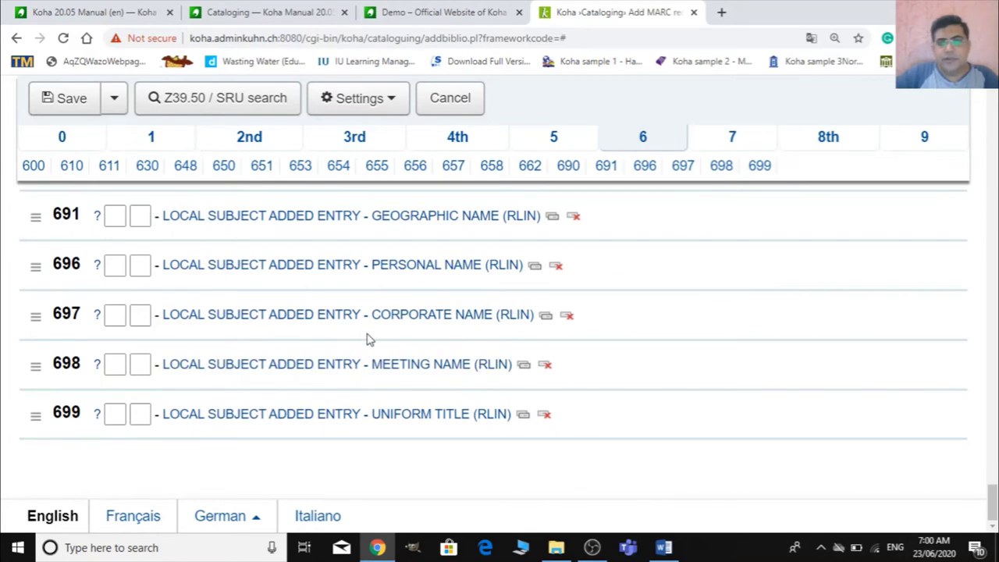
pyautogui.scroll(4, 742, 337)
pyautogui.click(752, 138)
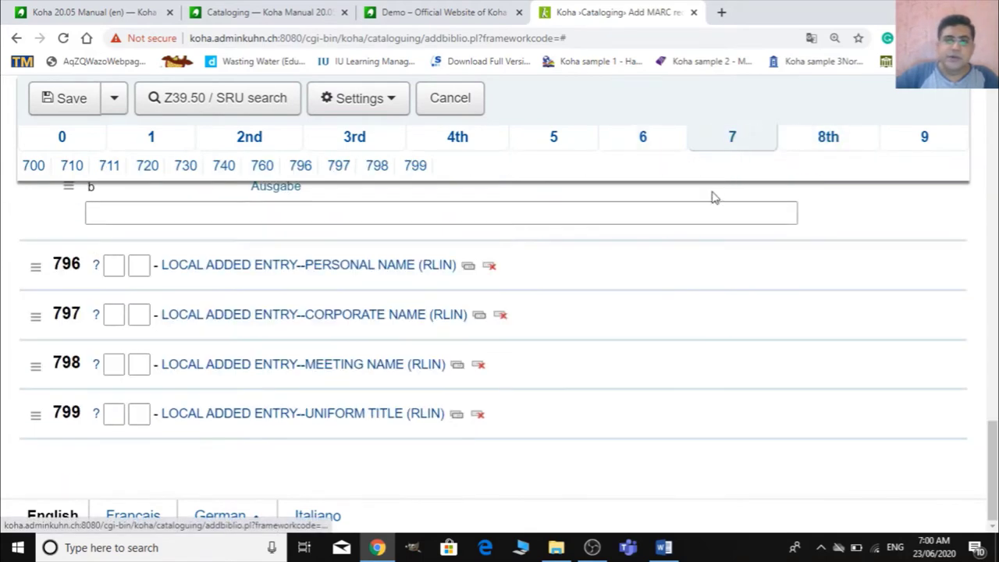
pyautogui.scroll(10, 441, 294)
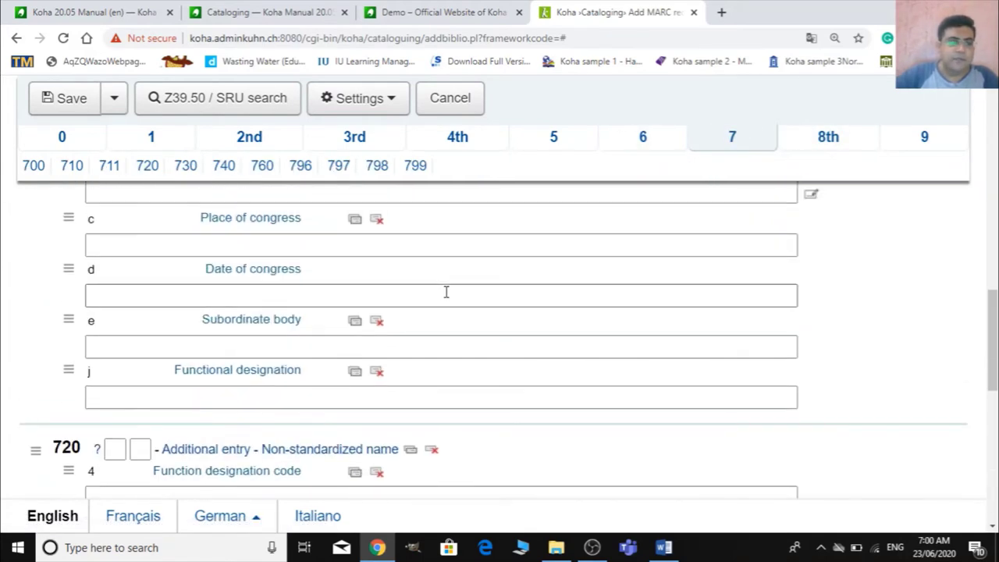
pyautogui.scroll(5, 537, 278)
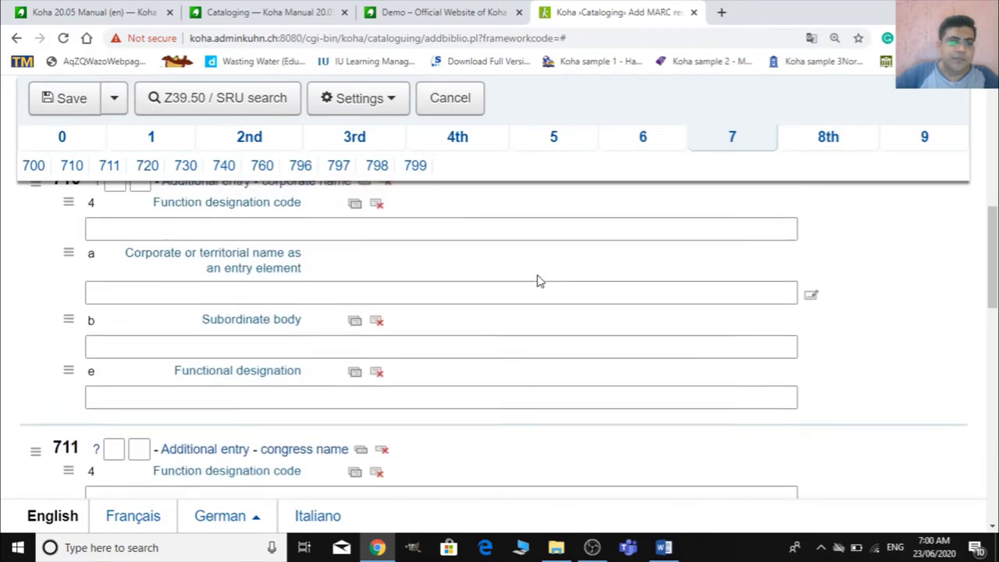
pyautogui.scroll(7, 536, 278)
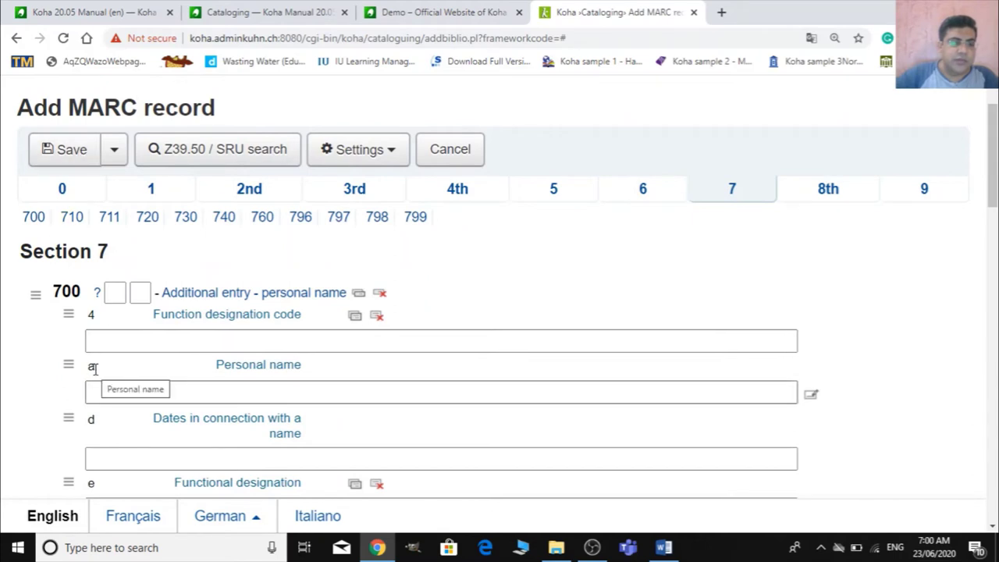
# Enter the added author's full name in 700 $a Personal name, then scroll down to field 710
pyautogui.click(112, 392)
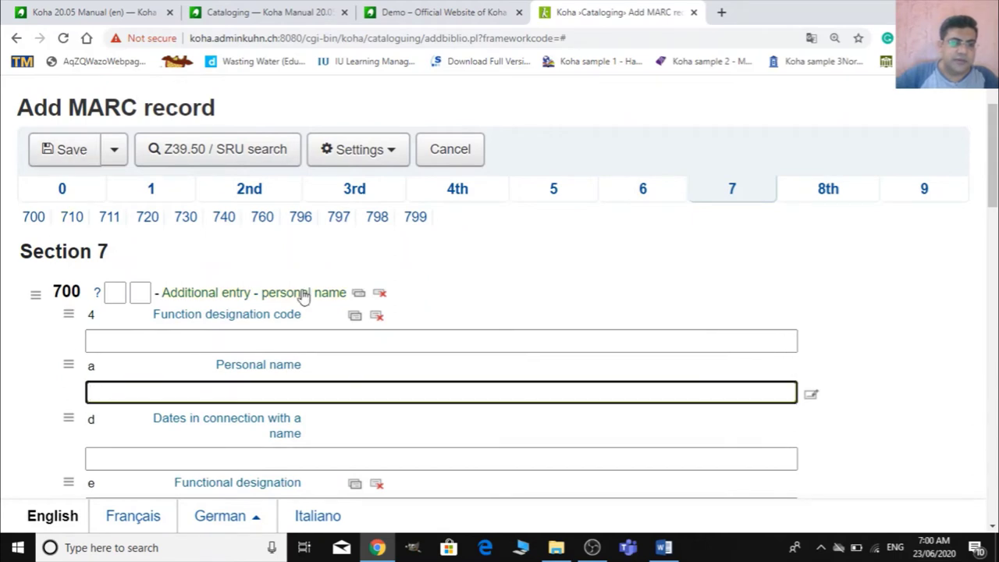
pyautogui.write('Furrukh Hussain Zai')
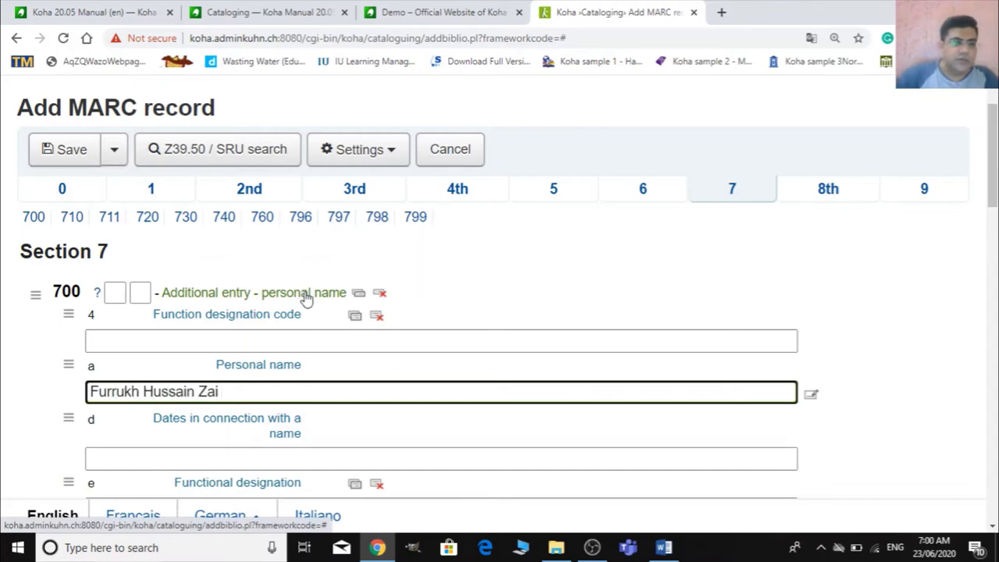
pyautogui.scroll(-3, 303, 300)
pyautogui.scroll(-2, 312, 424)
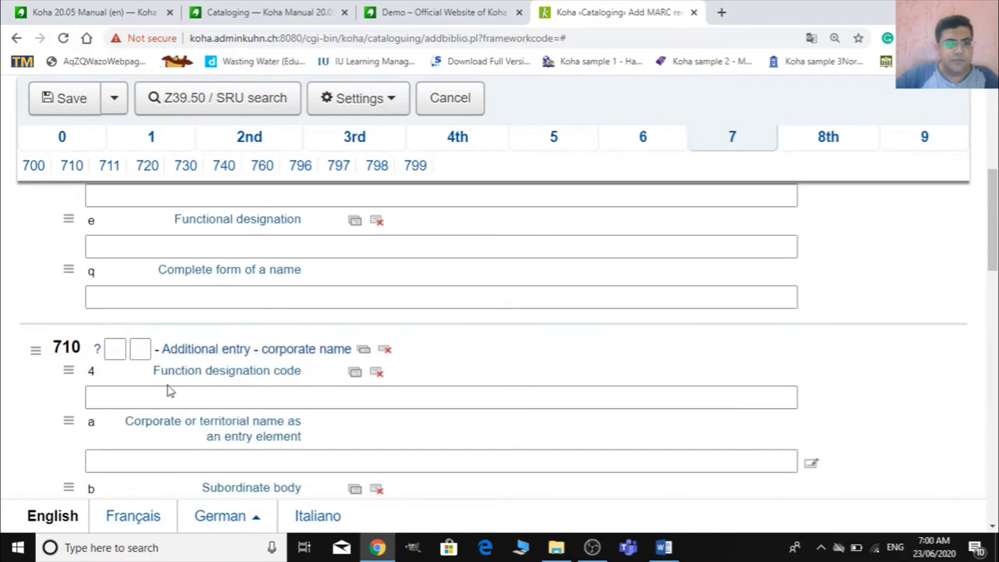
pyautogui.scroll(-3, 169, 392)
pyautogui.scroll(4, 118, 359)
pyautogui.scroll(-2, 323, 419)
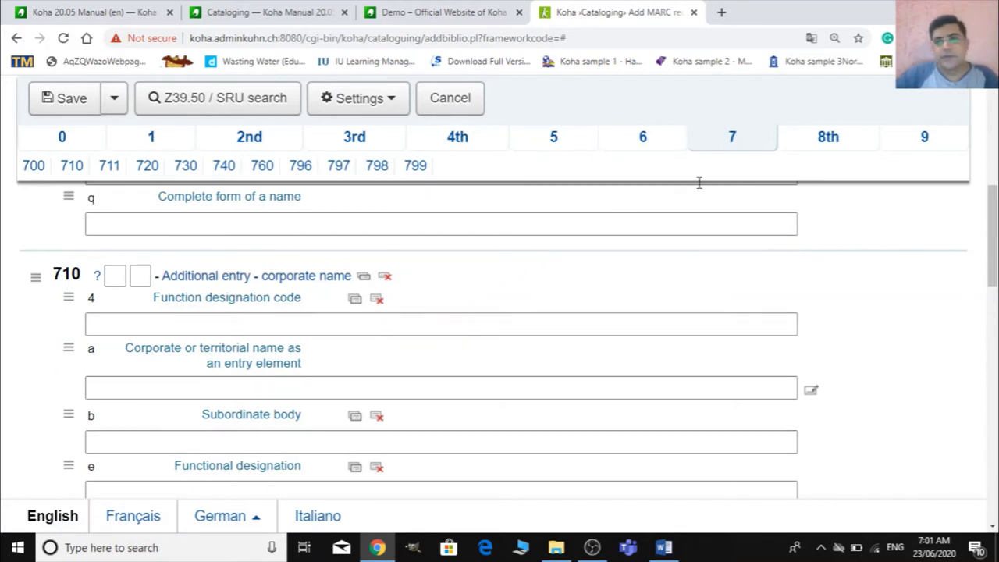
pyautogui.click(826, 138)
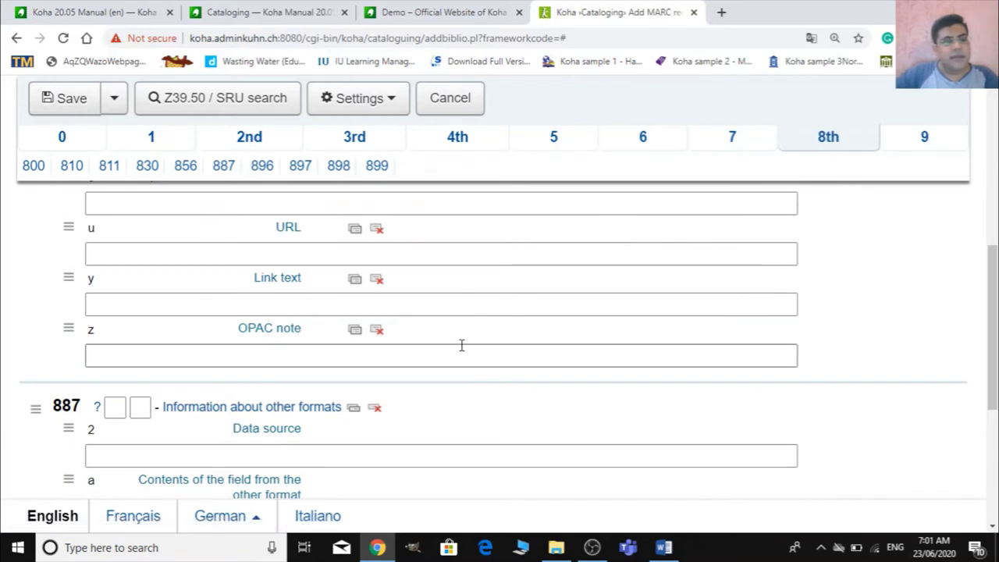
pyautogui.scroll(3, 156, 371)
pyautogui.scroll(3, 156, 371)
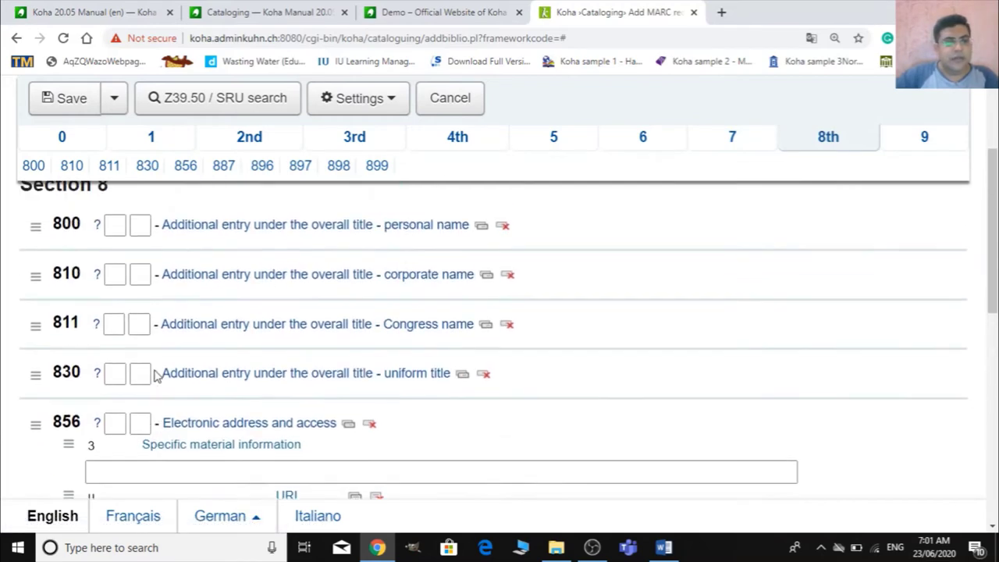
pyautogui.scroll(-3, 157, 370)
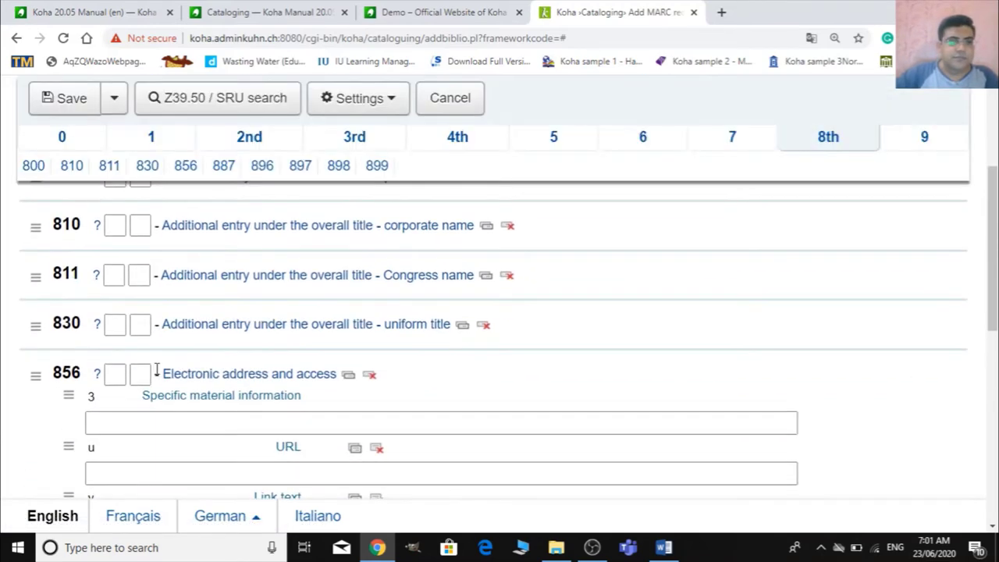
pyautogui.scroll(-2, 156, 370)
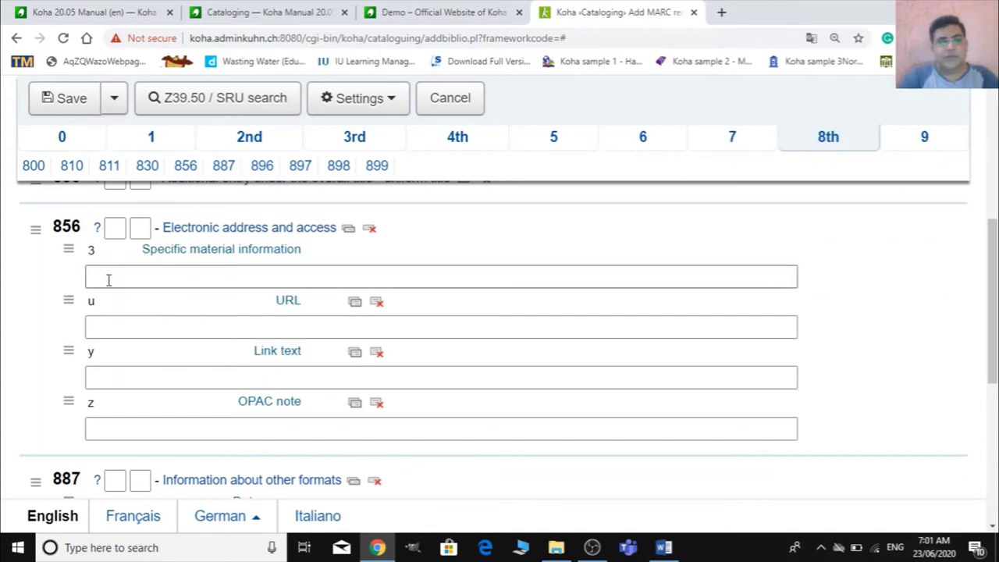
pyautogui.click(139, 318)
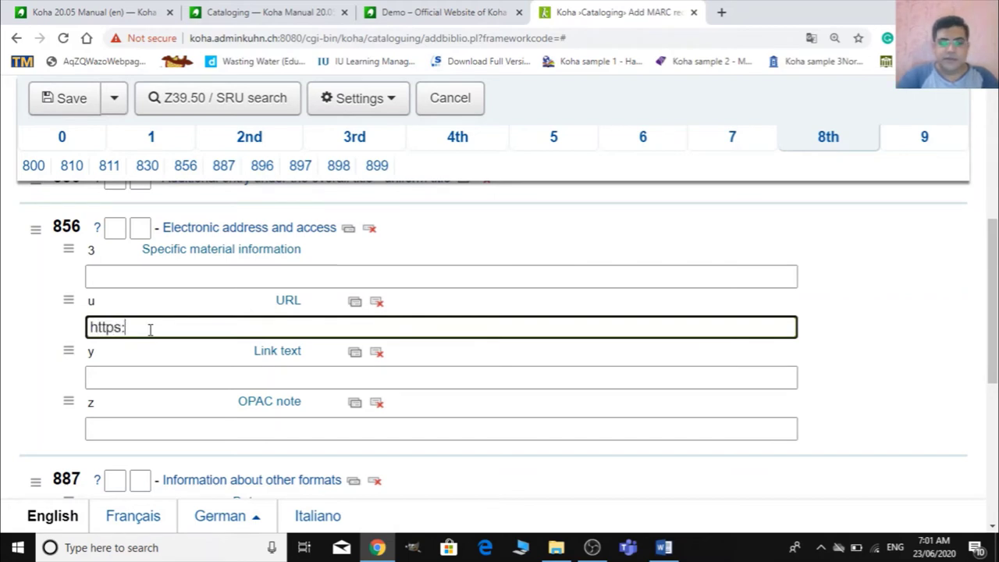
pyautogui.write('//yo')
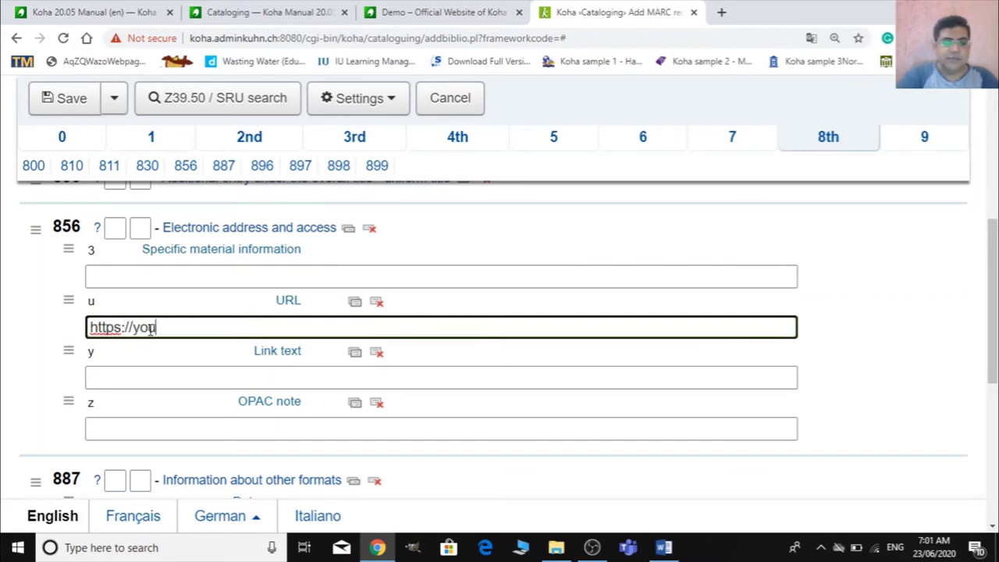
pyautogui.write('utube.co')
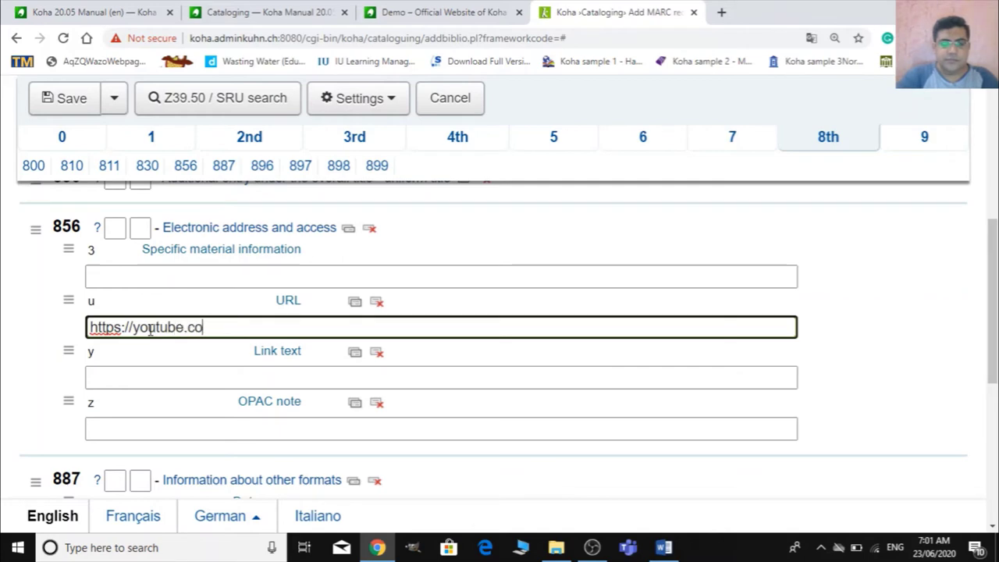
pyautogui.write('m/c/')
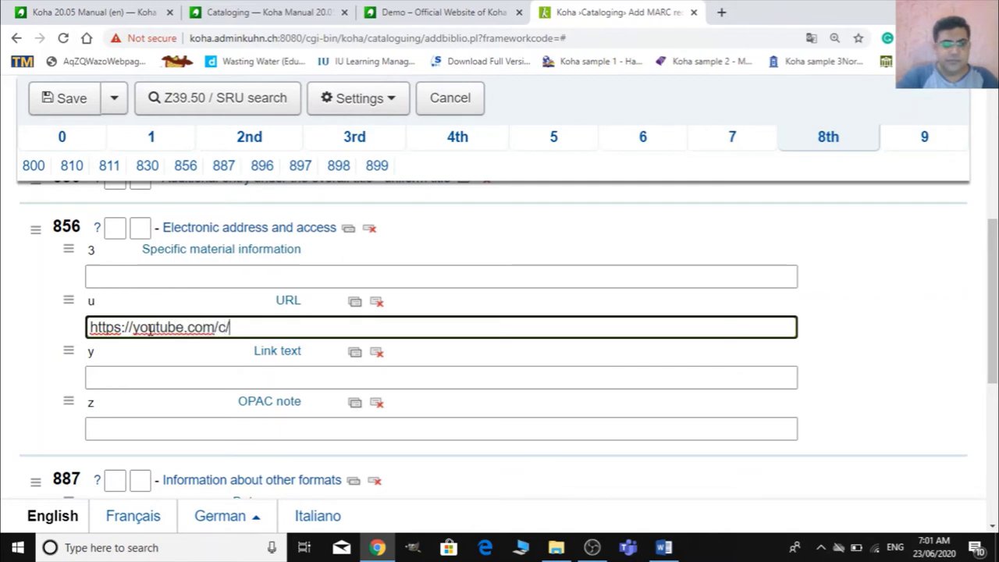
pyautogui.write('rafli')
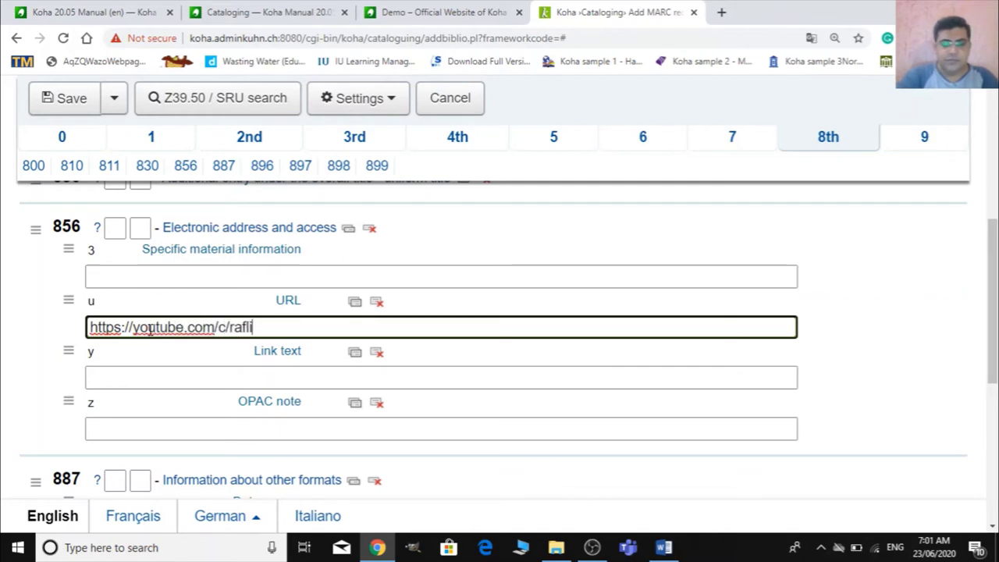
pyautogui.write('mts')
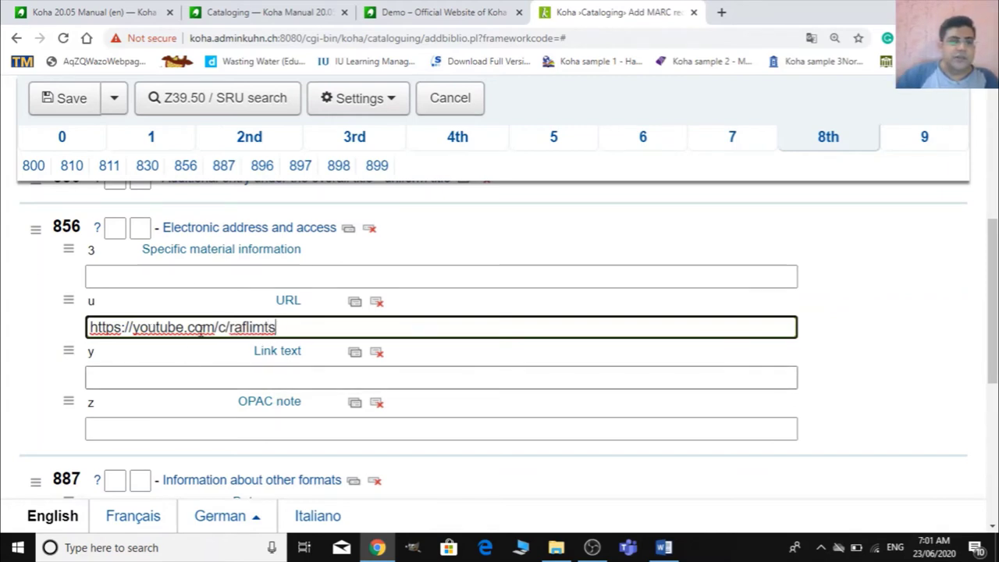
pyautogui.click(211, 284)
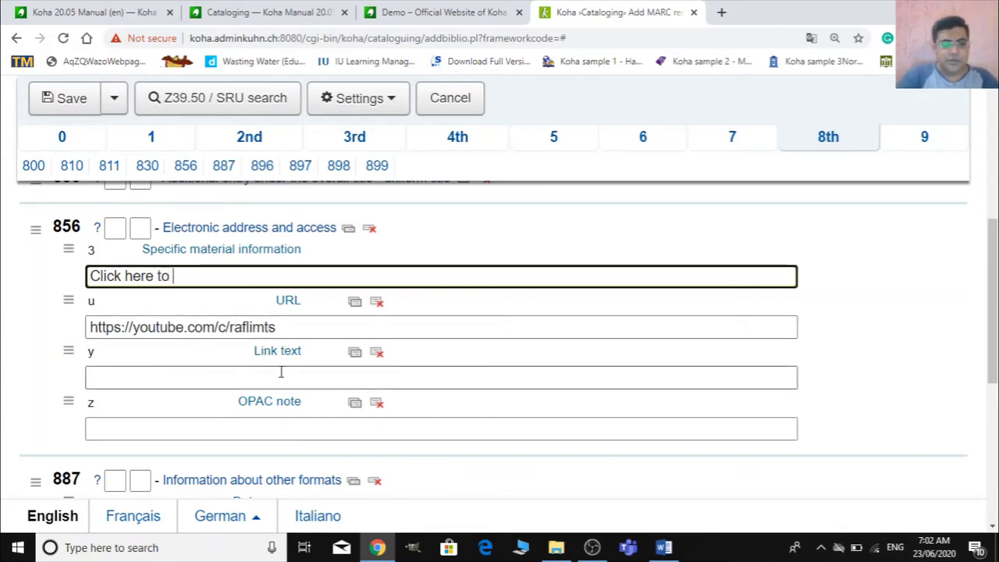
# Complete 856 $3 as 'Click here to download eBook' and review the link text and URL
pyautogui.write('download')
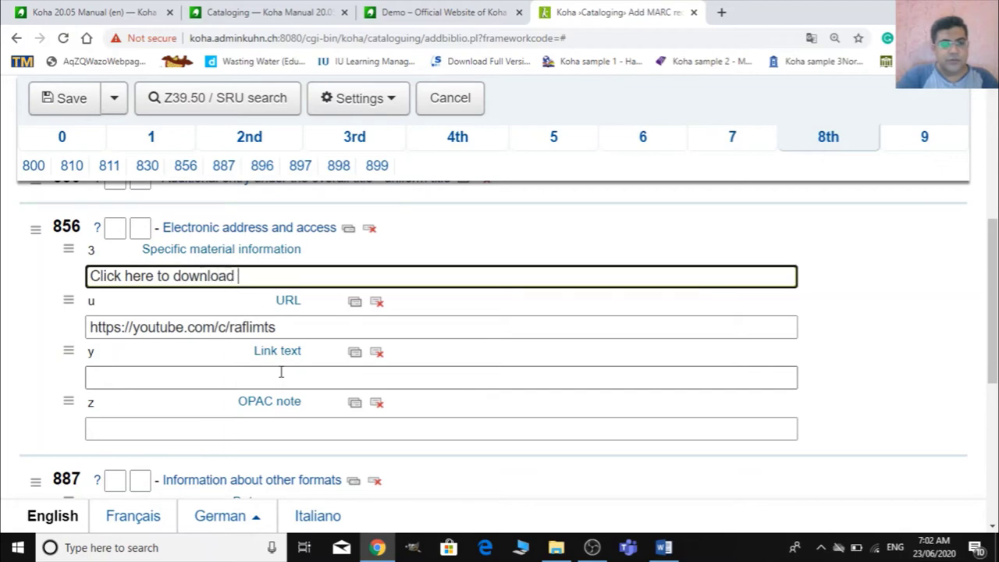
pyautogui.write(' eBook')
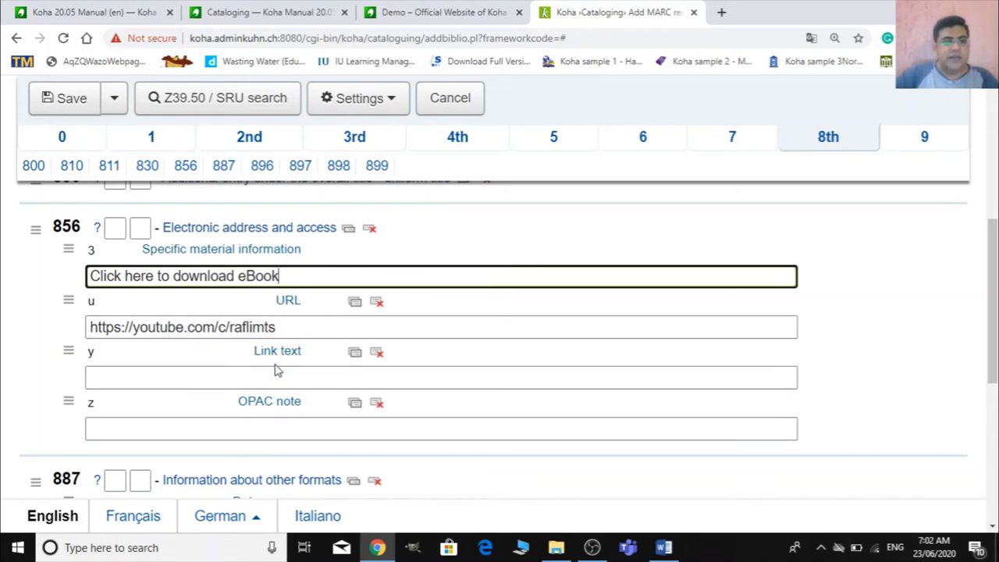
pyautogui.click(238, 383)
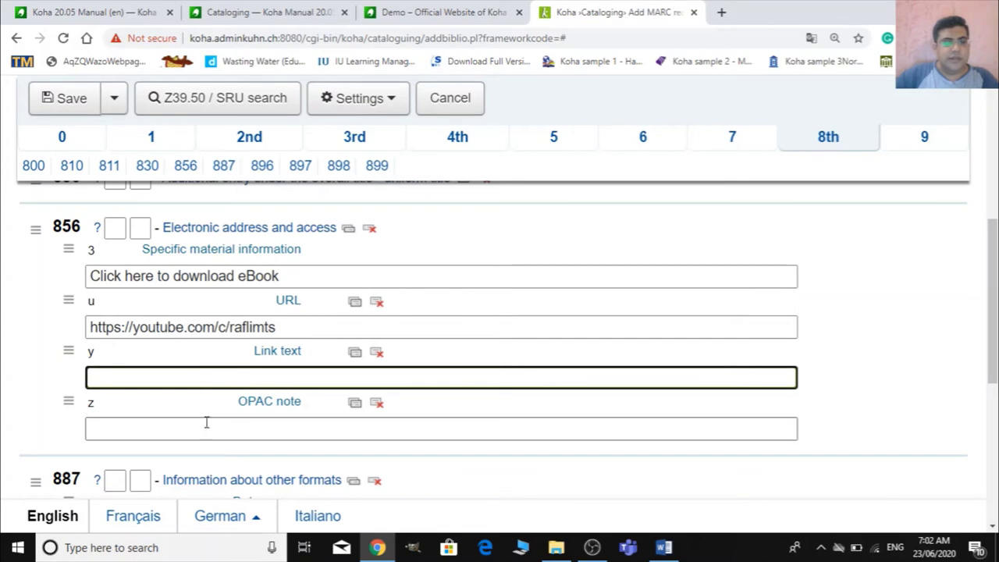
pyautogui.scroll(-2, 226, 437)
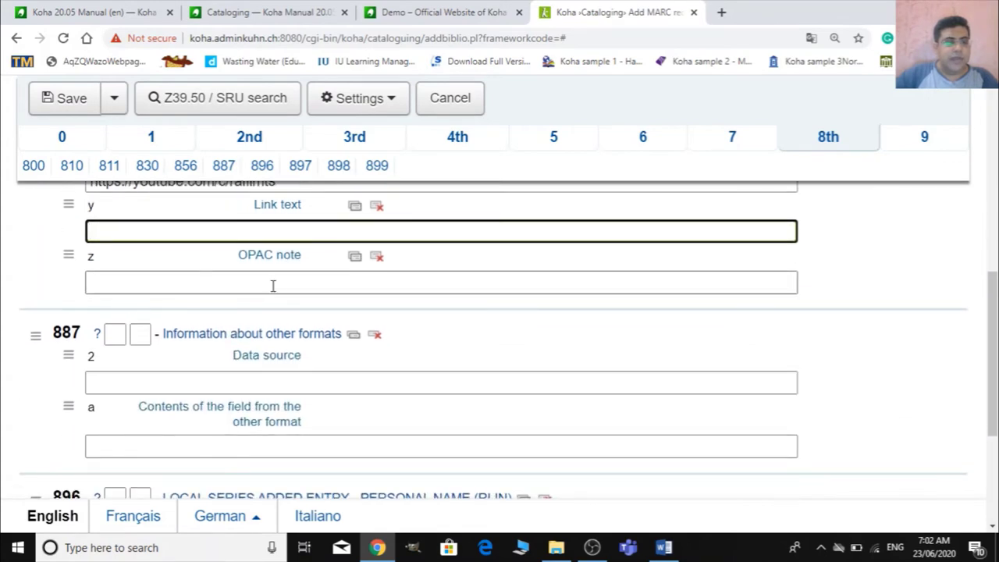
pyautogui.scroll(-3, 273, 285)
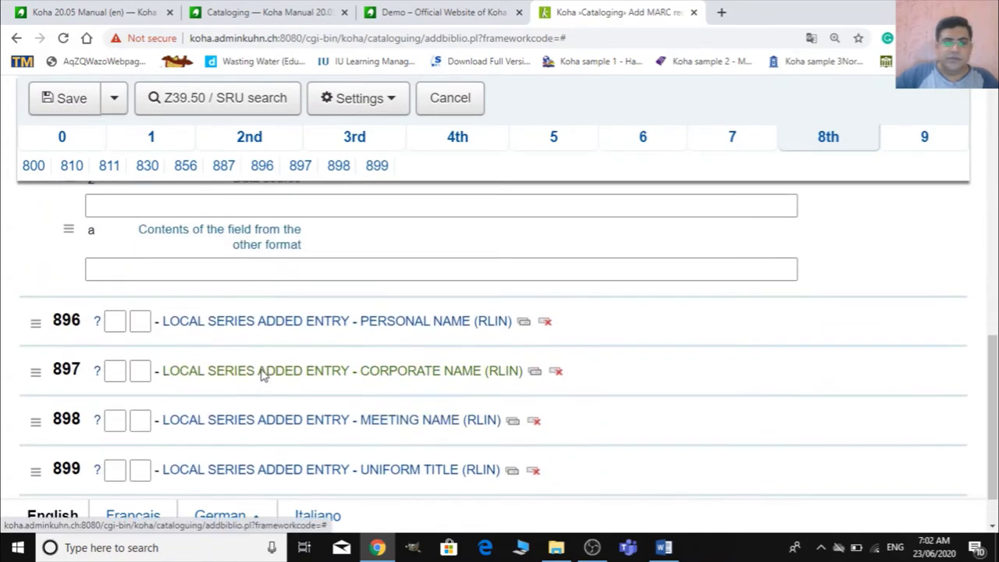
pyautogui.scroll(8, 262, 374)
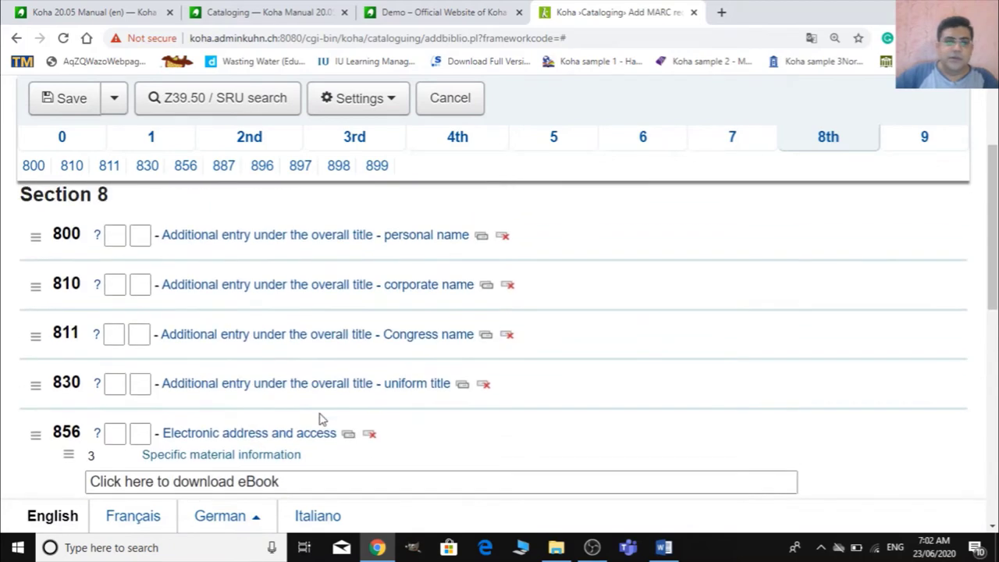
pyautogui.scroll(-2, 319, 419)
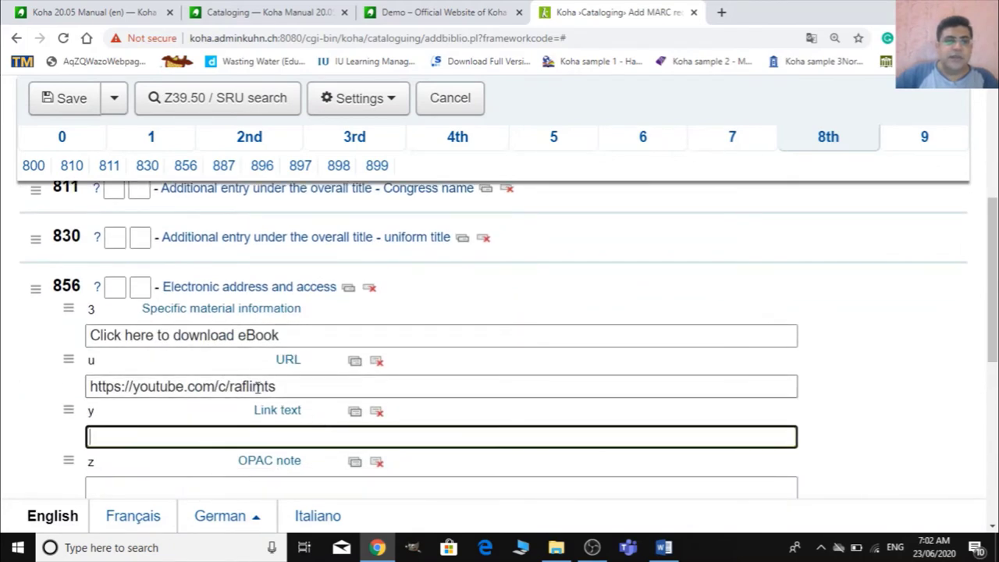
pyautogui.click(286, 388)
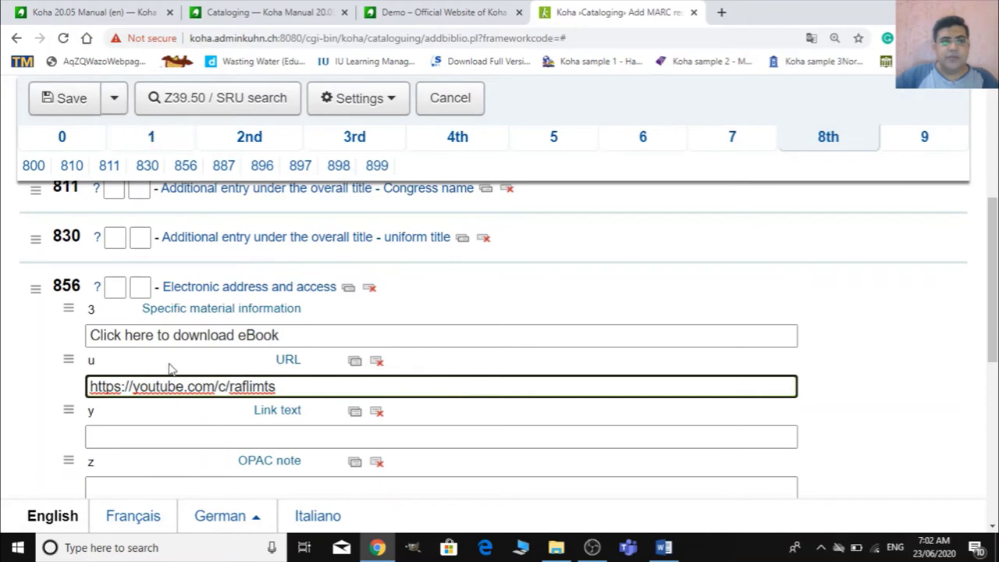
# Set the 942 classification system to Dewey decimal classification (DDC)
pyautogui.click(933, 139)
pyautogui.scroll(4, 821, 297)
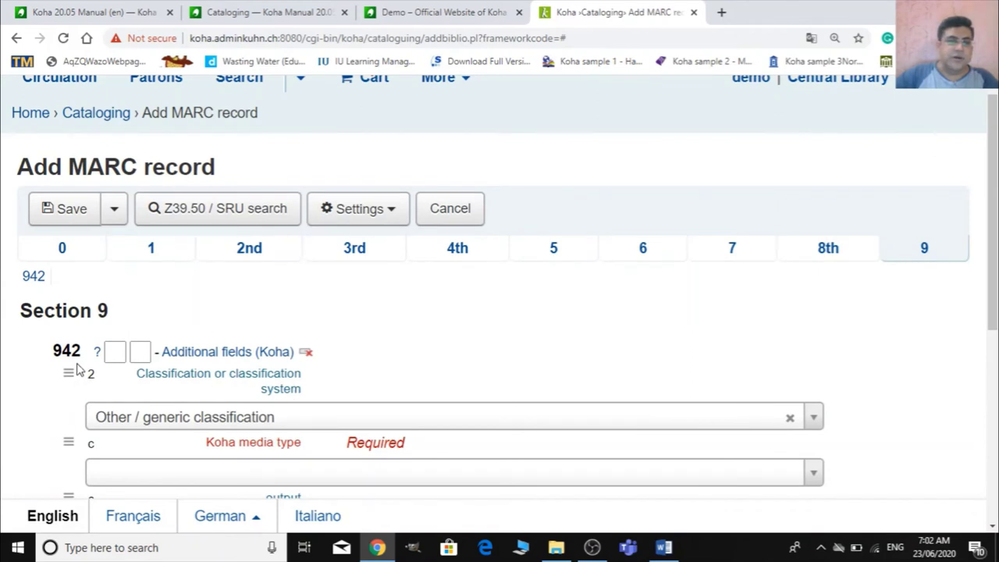
pyautogui.scroll(-1, 278, 412)
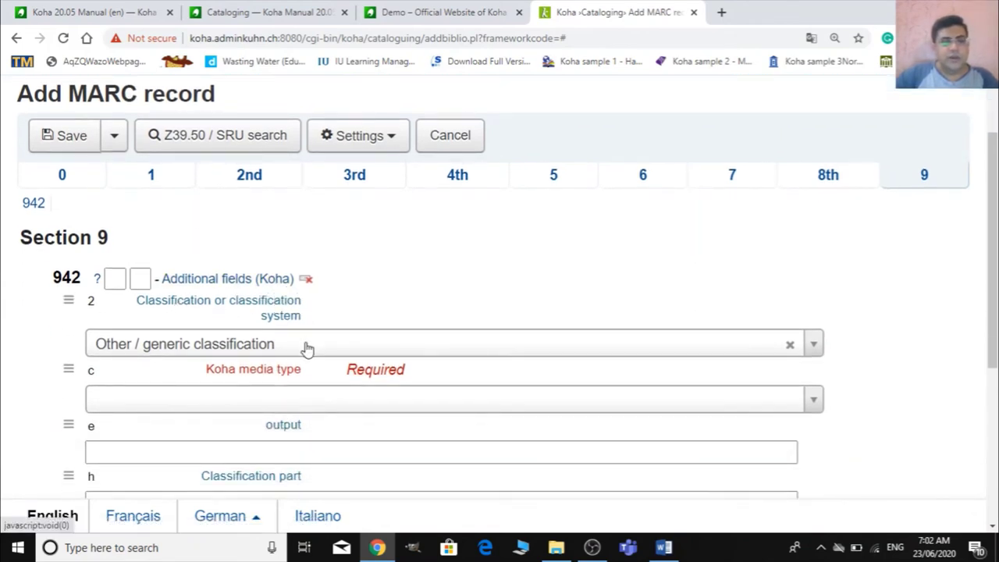
pyautogui.scroll(-1, 234, 341)
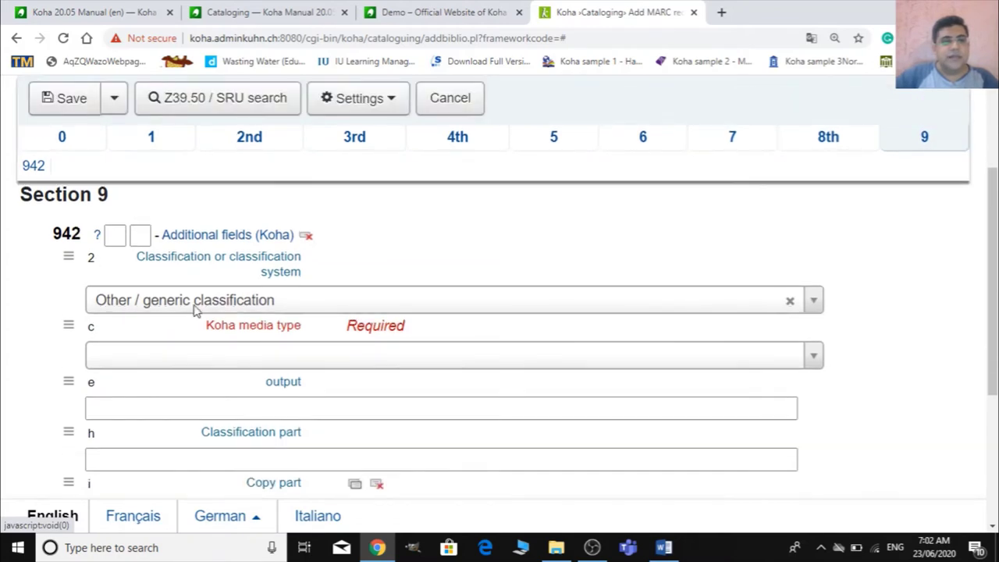
pyautogui.click(195, 310)
pyautogui.click(218, 368)
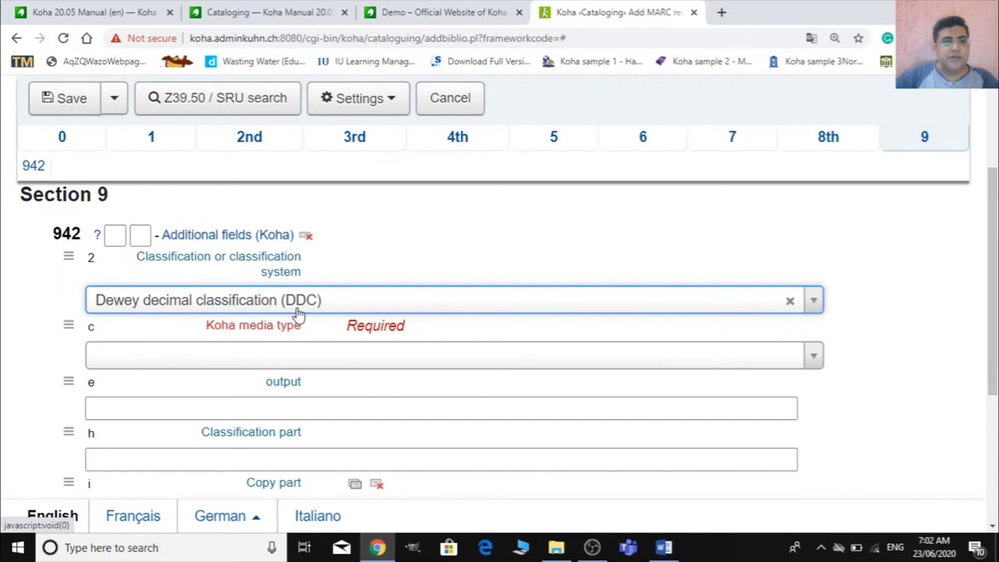
# Choose Book as the Koha media type in field 942
pyautogui.click(238, 349)
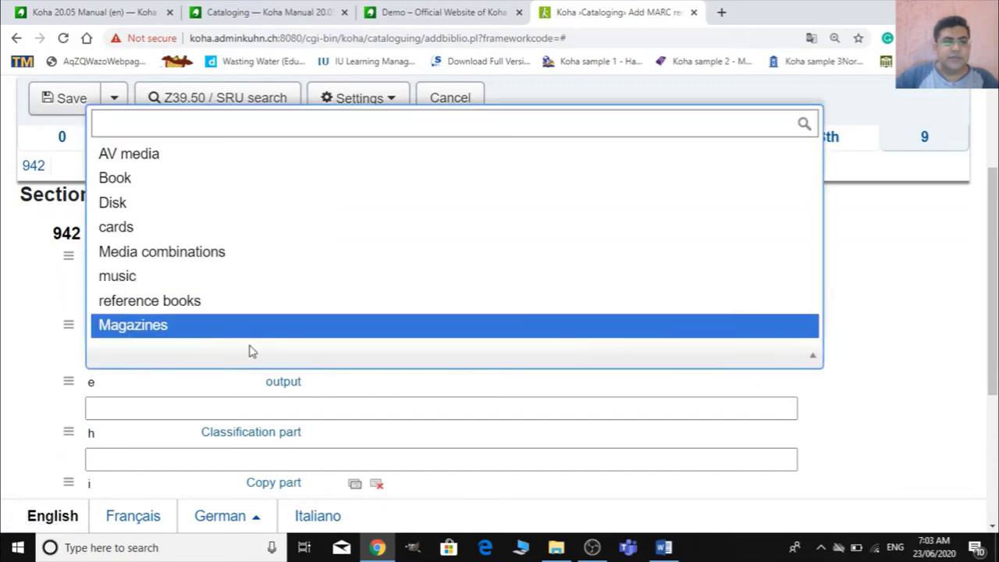
pyautogui.click(927, 240)
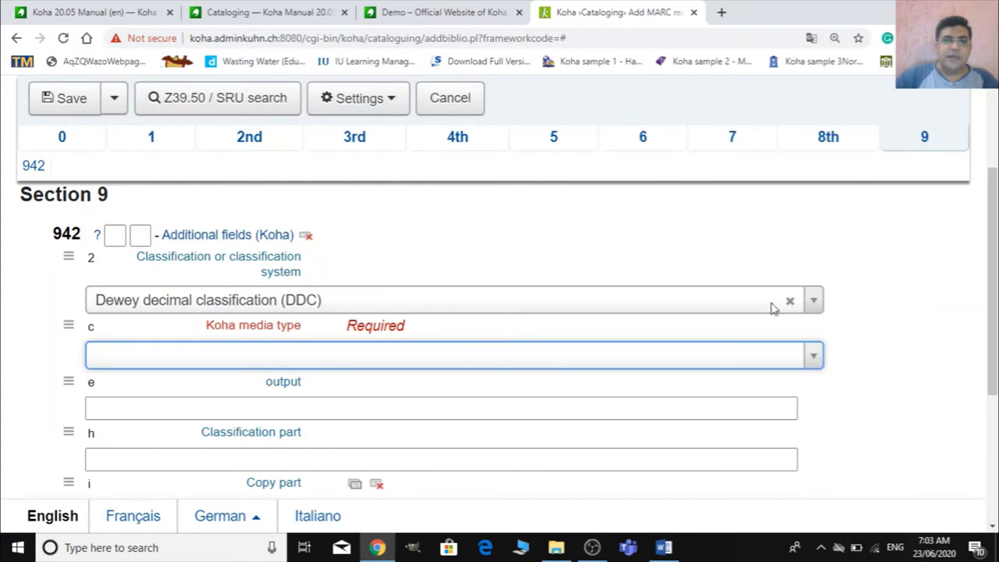
pyautogui.click(258, 360)
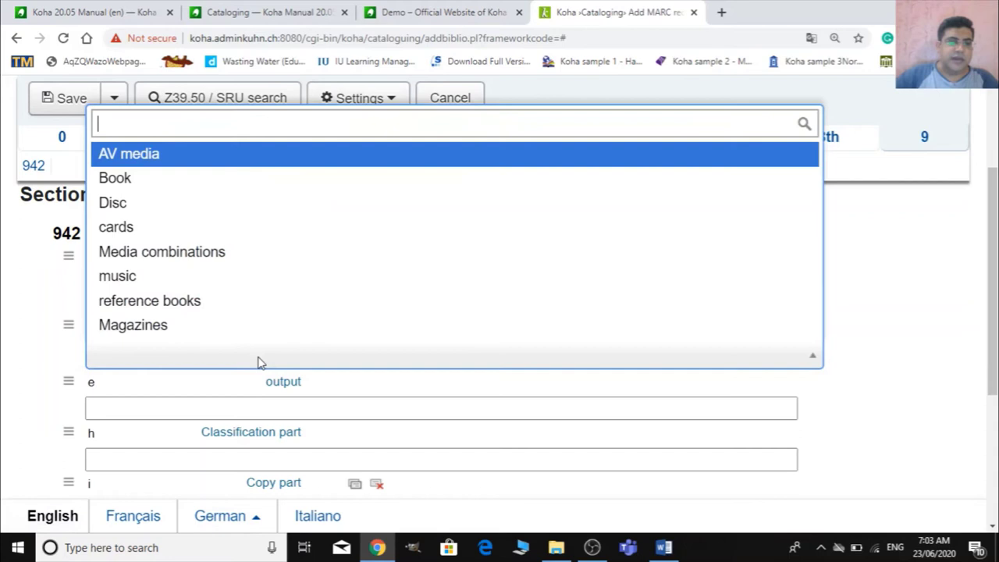
pyautogui.click(149, 181)
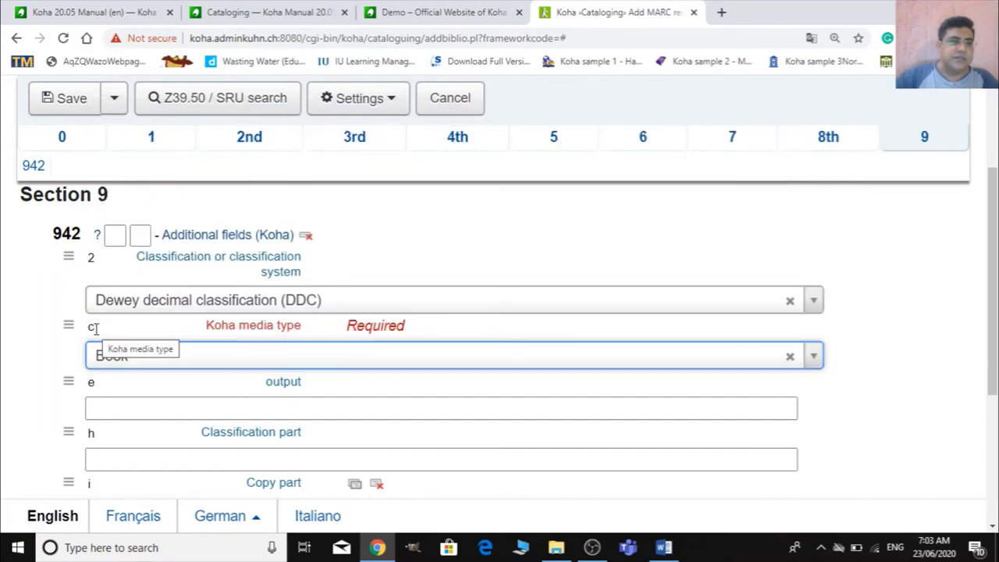
pyautogui.scroll(-3, 290, 367)
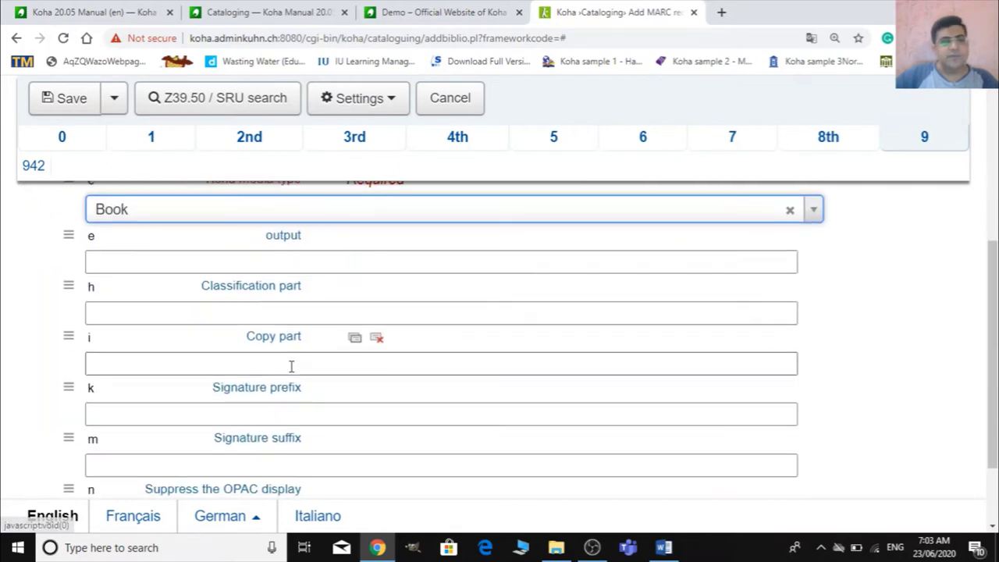
pyautogui.scroll(-1, 301, 372)
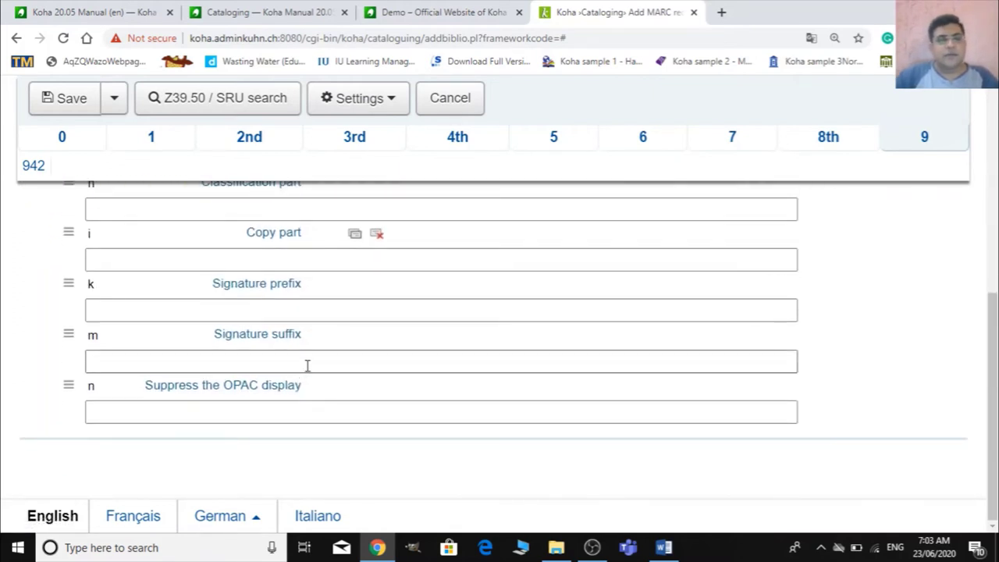
# Use Save and edit items to store the record as #485 and reach its Add item form
pyautogui.scroll(6, 510, 321)
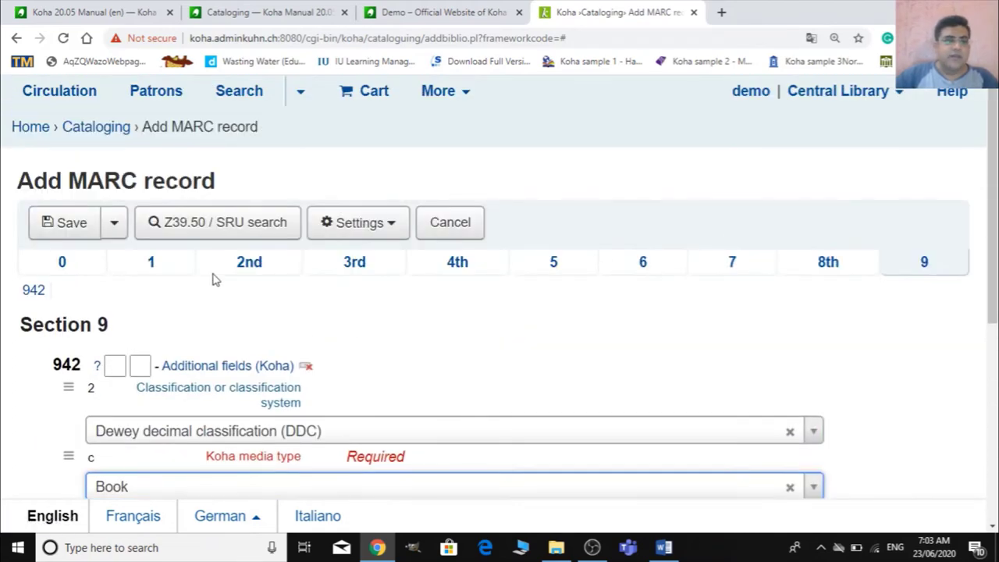
pyautogui.click(115, 226)
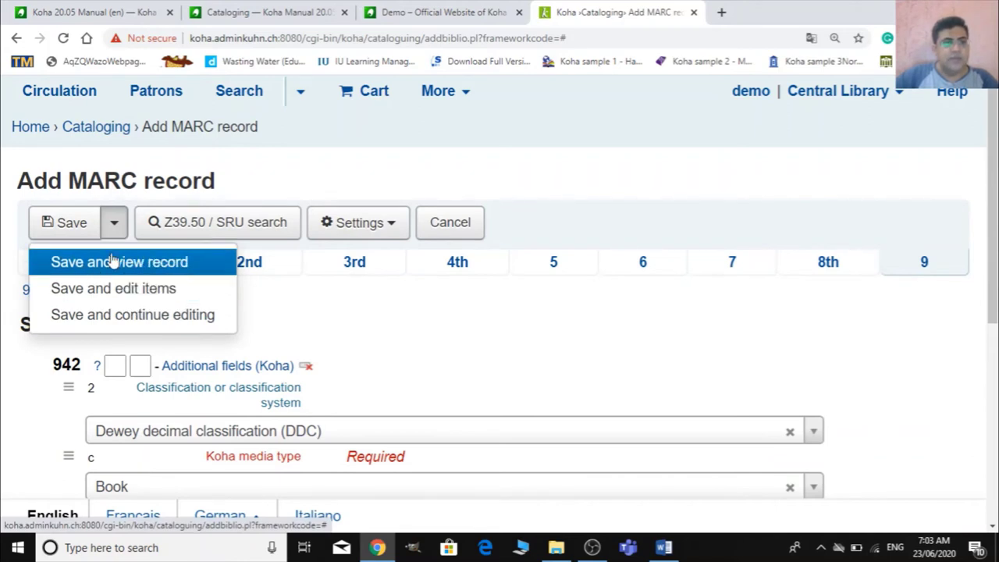
pyautogui.click(175, 290)
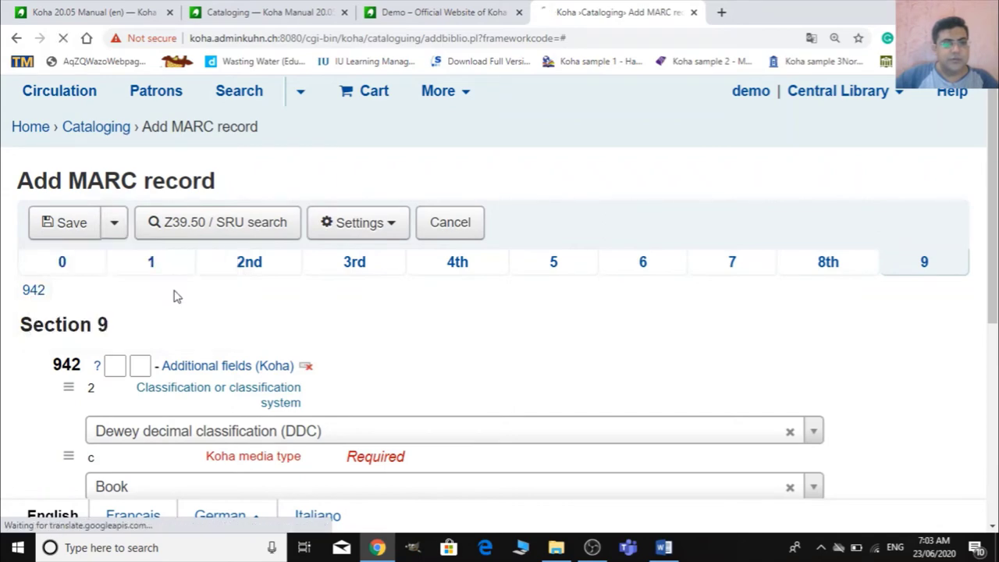
pyautogui.click(114, 223)
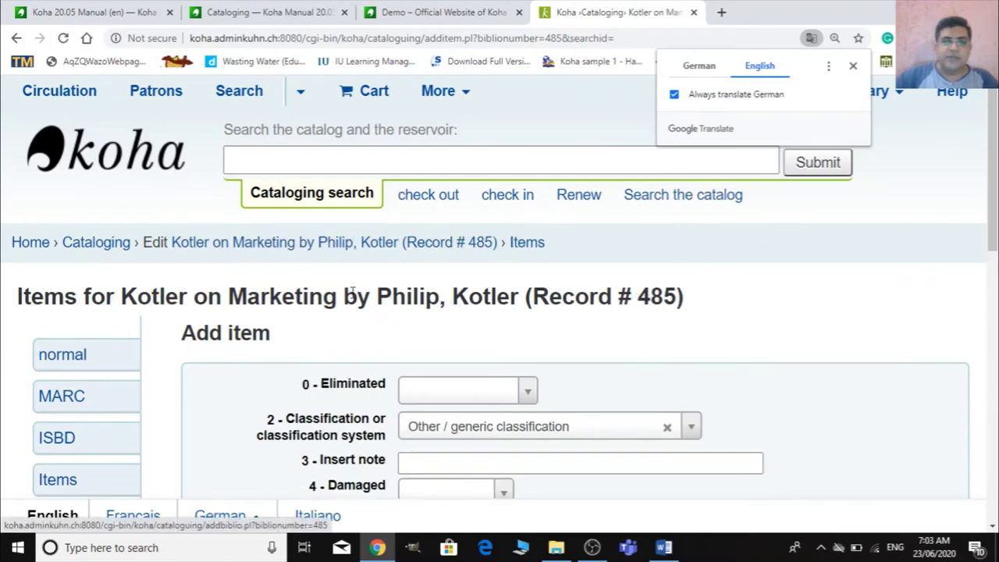
# Set the item's classification system to Dewey decimal classification (DDC)
pyautogui.scroll(-1, 345, 296)
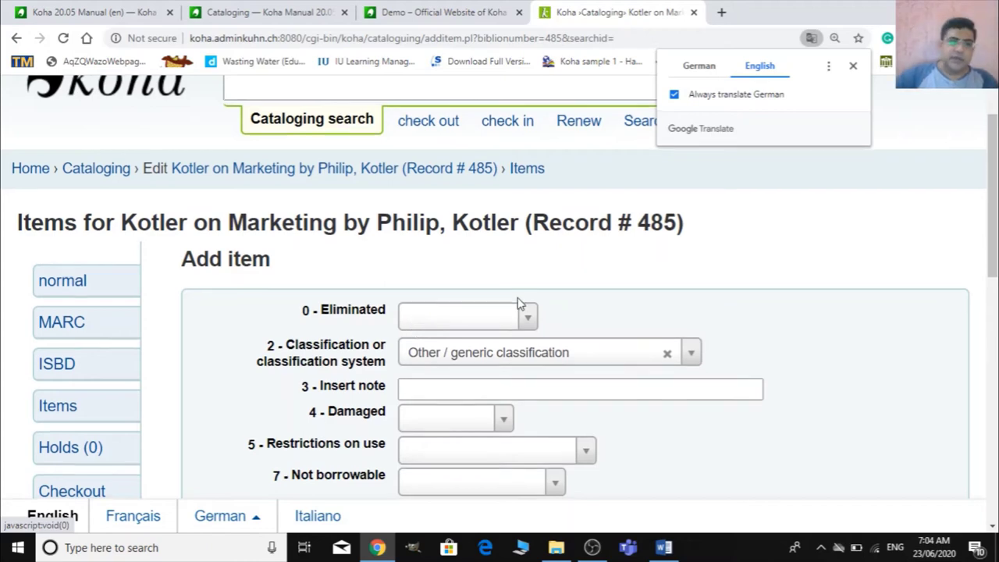
pyautogui.scroll(-3, 519, 300)
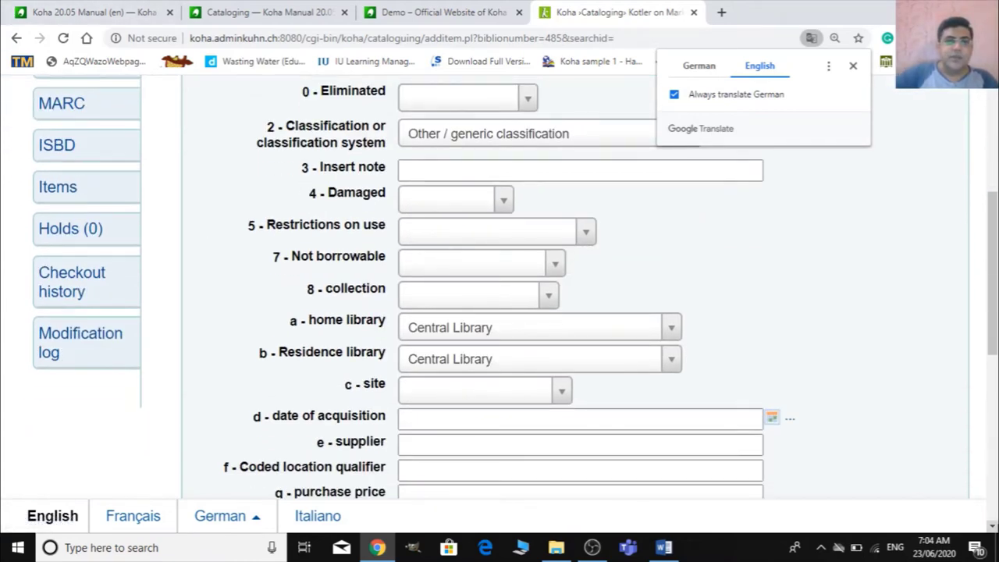
pyautogui.scroll(1, 622, 355)
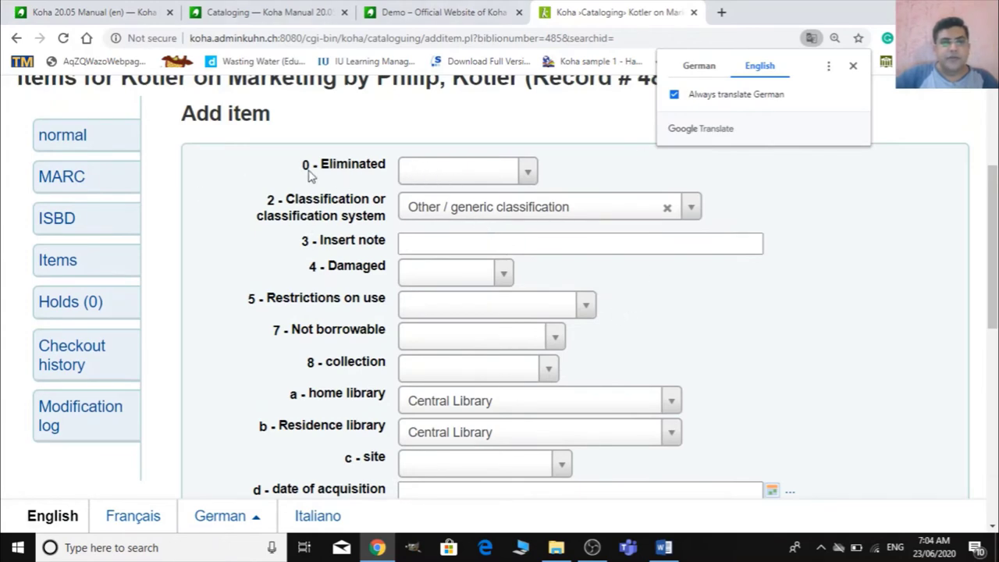
pyautogui.click(480, 210)
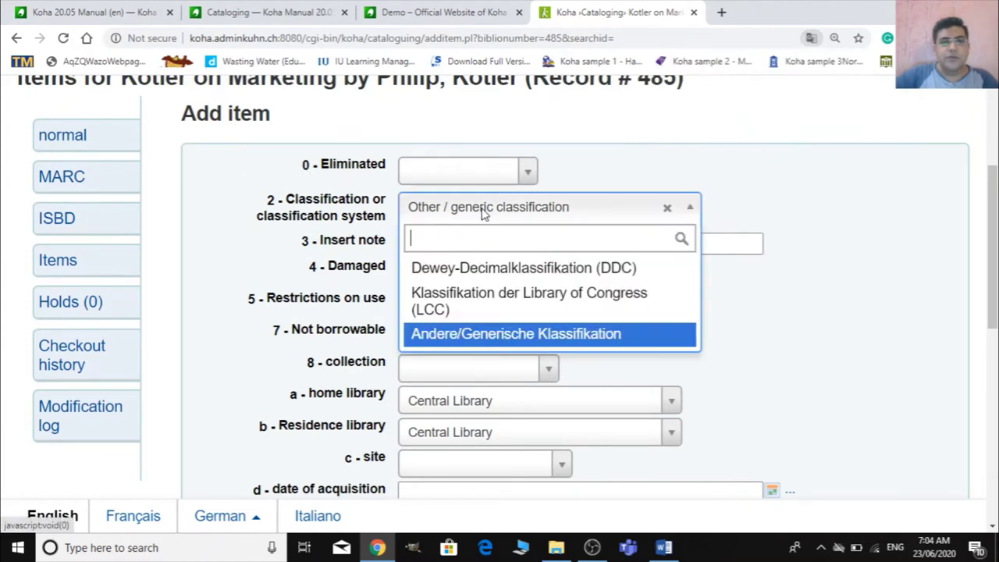
pyautogui.click(490, 275)
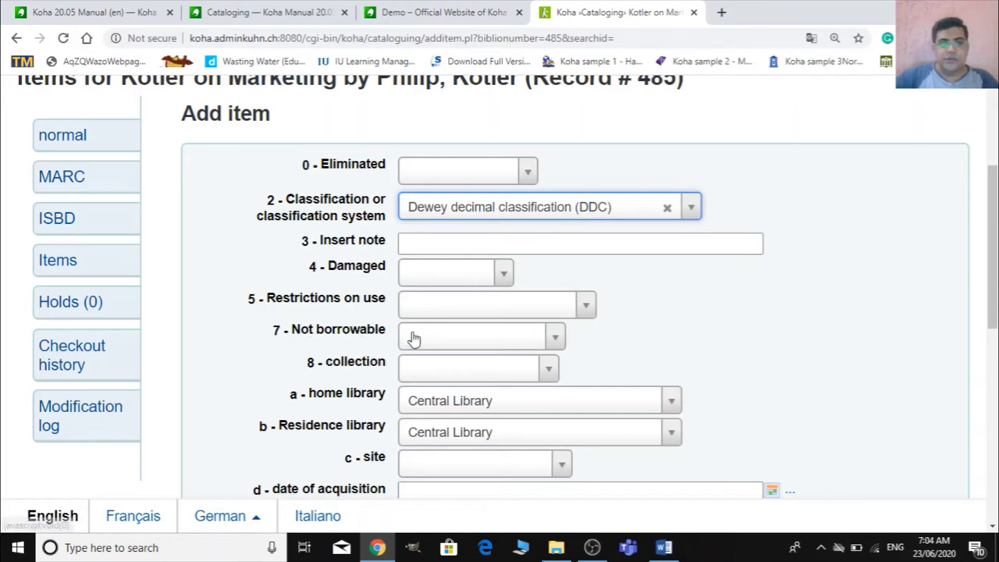
# Keep Central Library as both the home library and the residence library
pyautogui.scroll(-1, 441, 379)
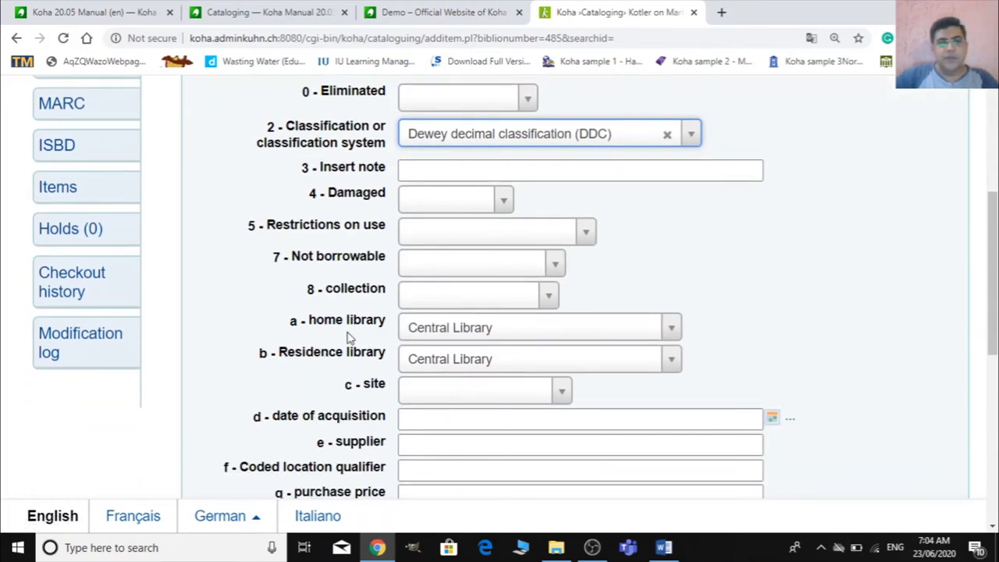
pyautogui.click(459, 332)
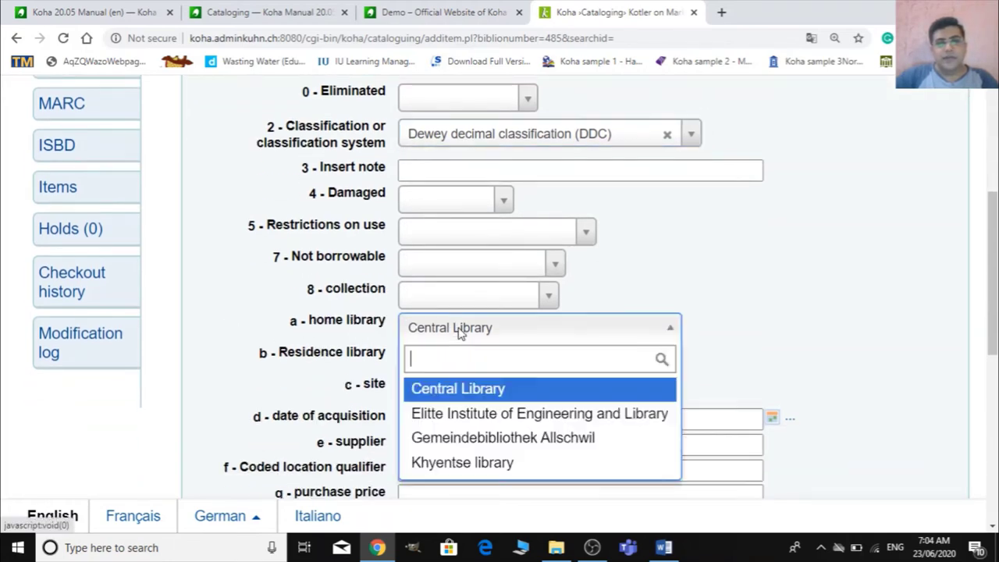
pyautogui.click(909, 337)
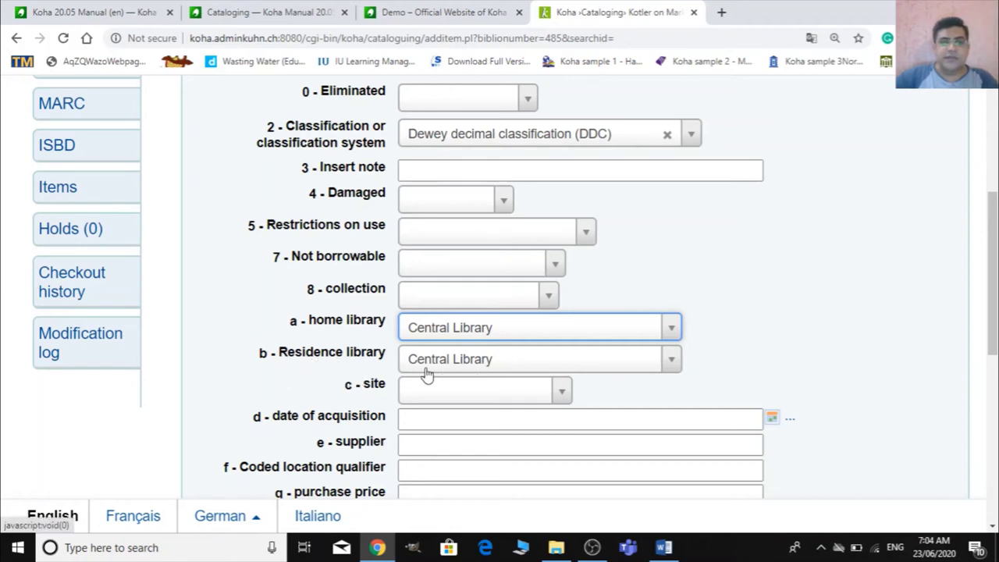
pyautogui.click(486, 369)
pyautogui.click(487, 371)
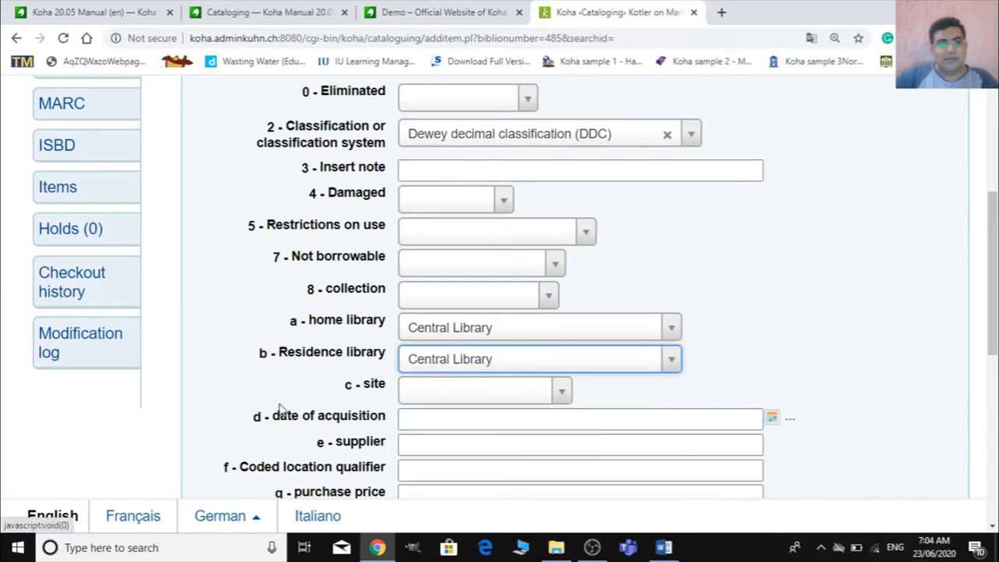
pyautogui.scroll(-2, 390, 390)
# Leave the item's site field empty, choosing no option from its list
pyautogui.press('Tab')
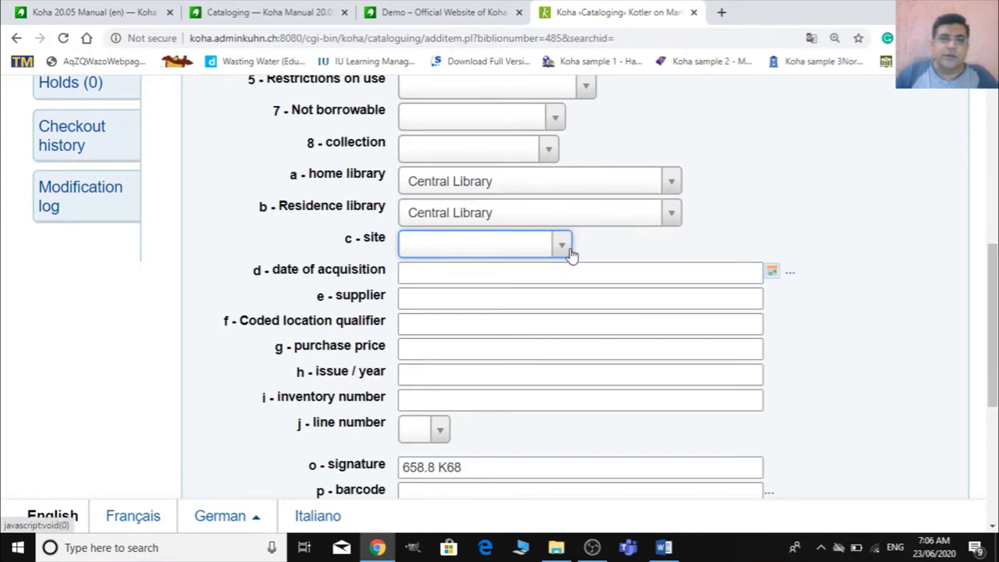
pyautogui.click(495, 251)
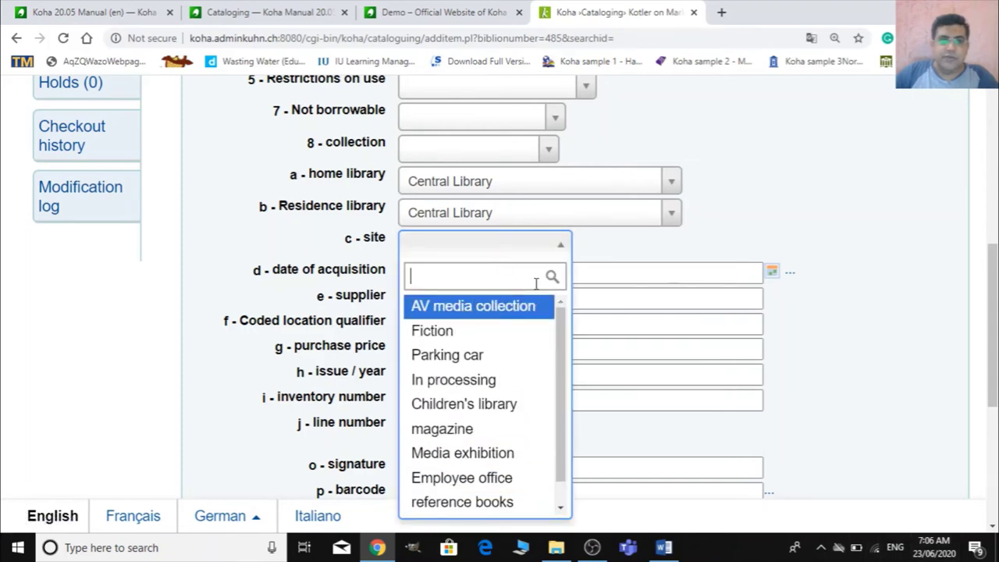
pyautogui.click(723, 239)
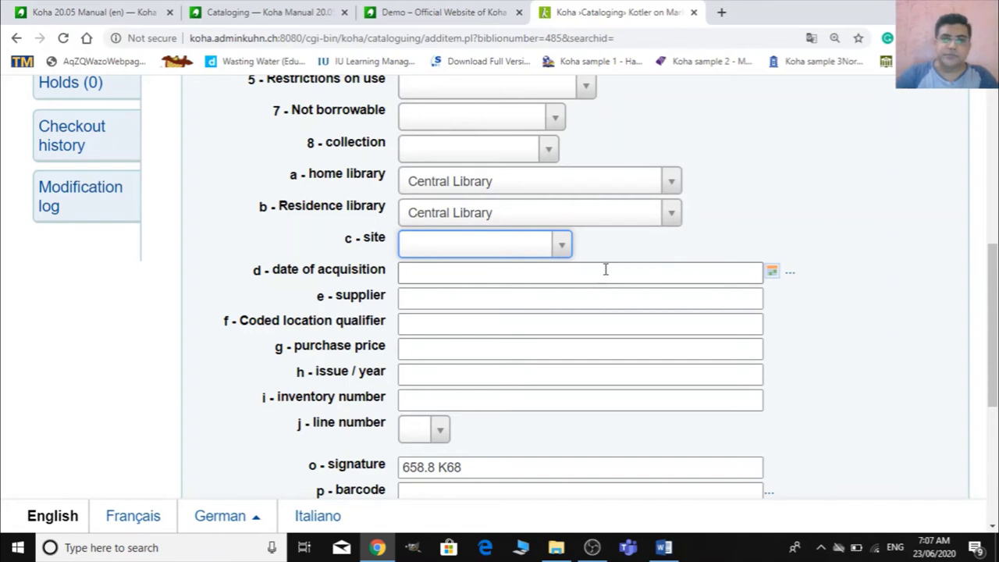
# Insert 2020-06-23 as the date of acquisition, then go back to the purchase price field
pyautogui.click(424, 272)
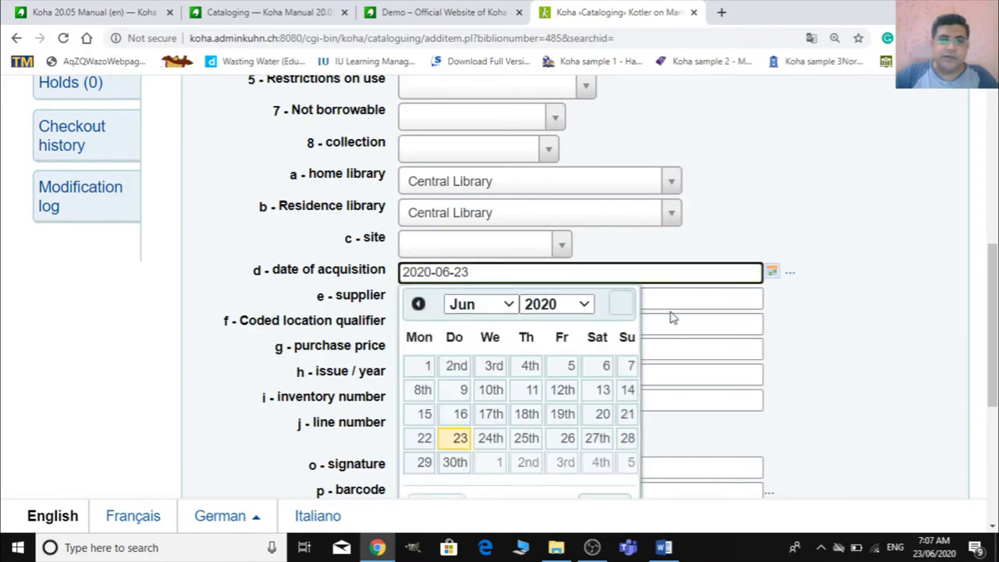
pyautogui.click(718, 303)
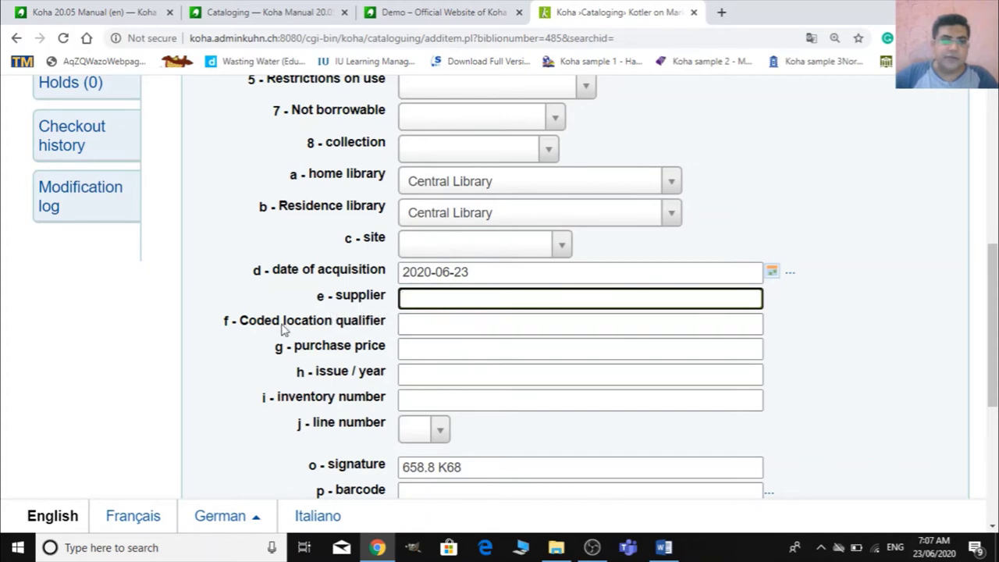
pyautogui.click(427, 330)
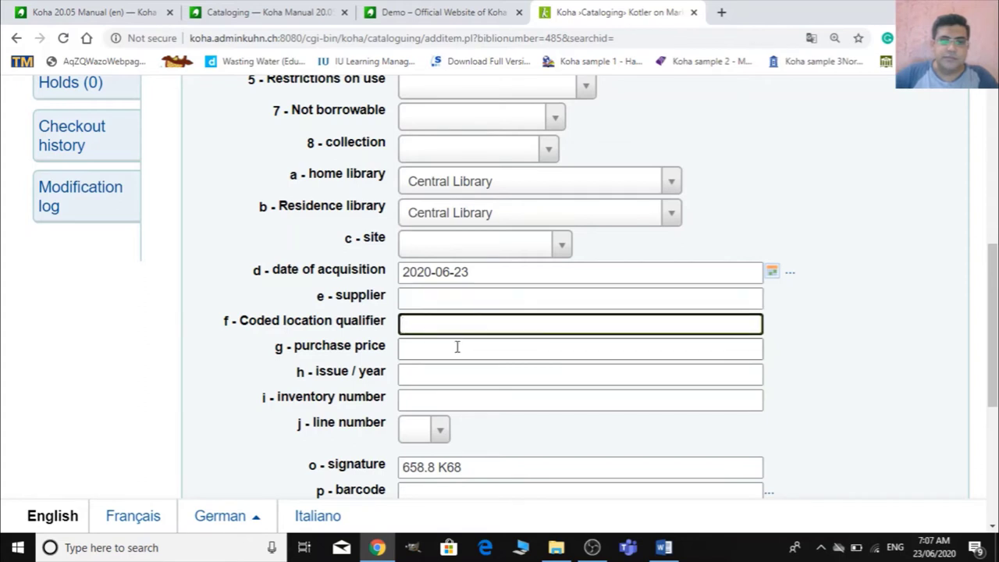
pyautogui.click(444, 352)
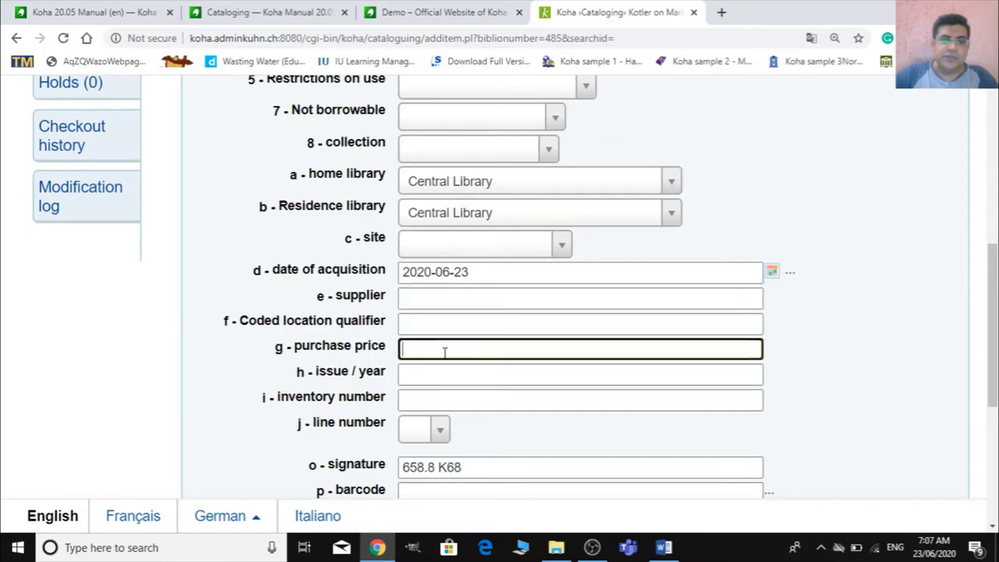
pyautogui.click(427, 377)
pyautogui.scroll(-2, 437, 417)
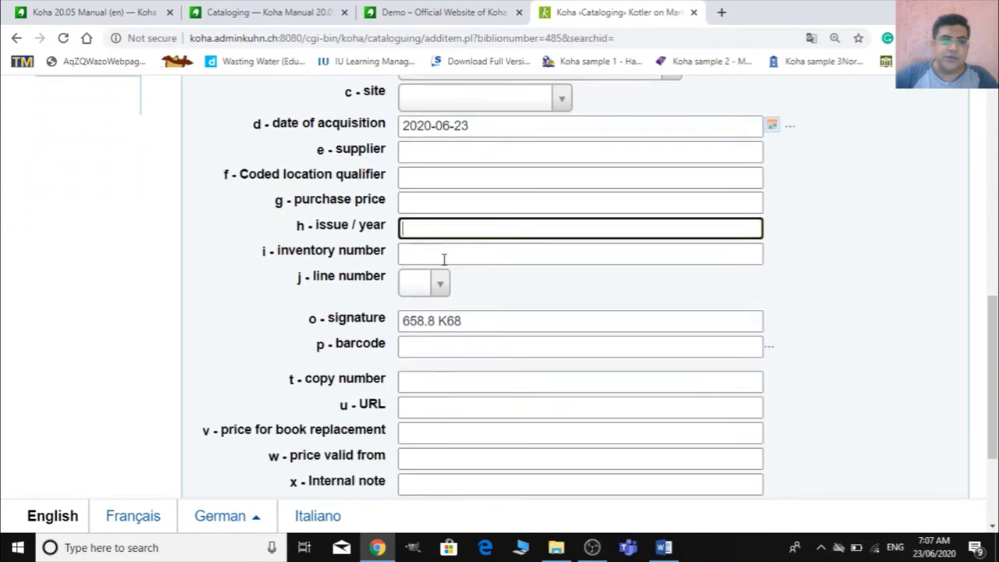
pyautogui.click(424, 203)
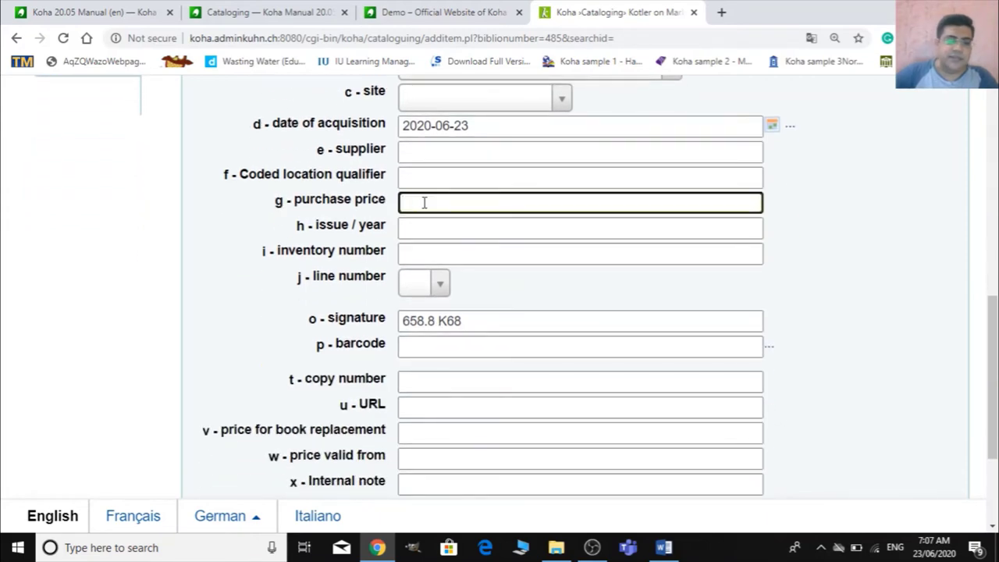
# Enter 2000 in the g - purchase price field and scroll to review the form
pyautogui.write('20003')
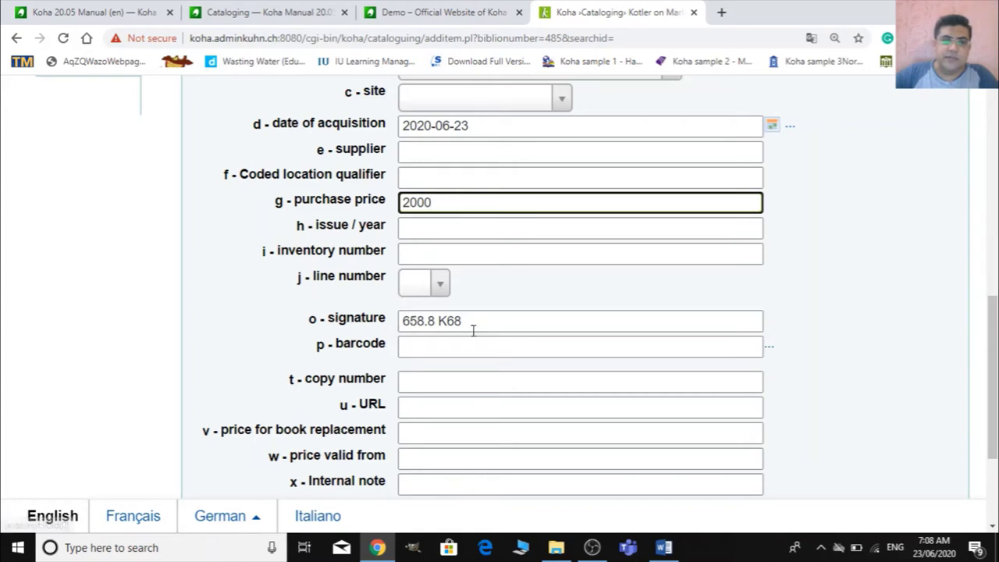
pyautogui.scroll(5, 484, 171)
pyautogui.scroll(-1, 490, 201)
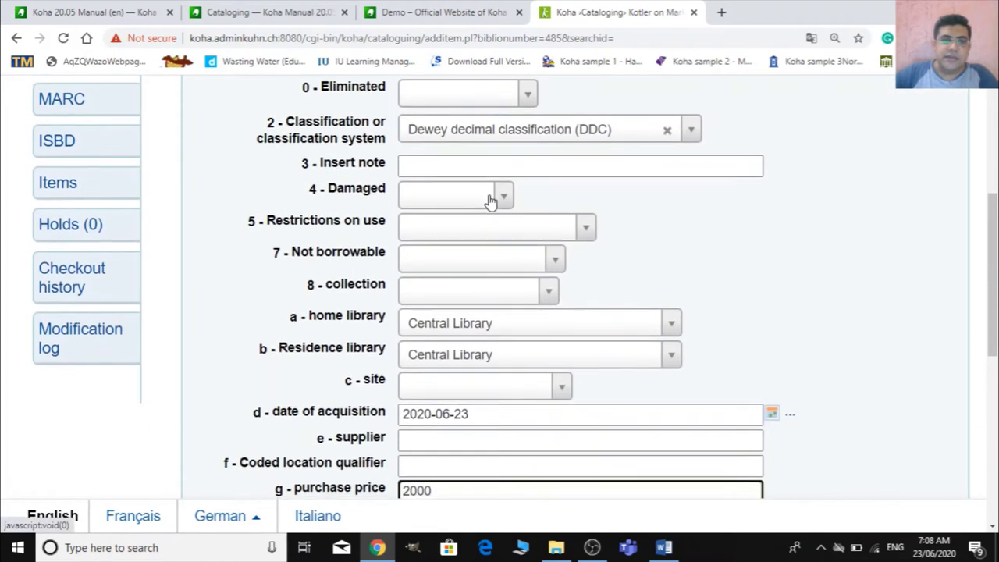
pyautogui.scroll(-4, 490, 202)
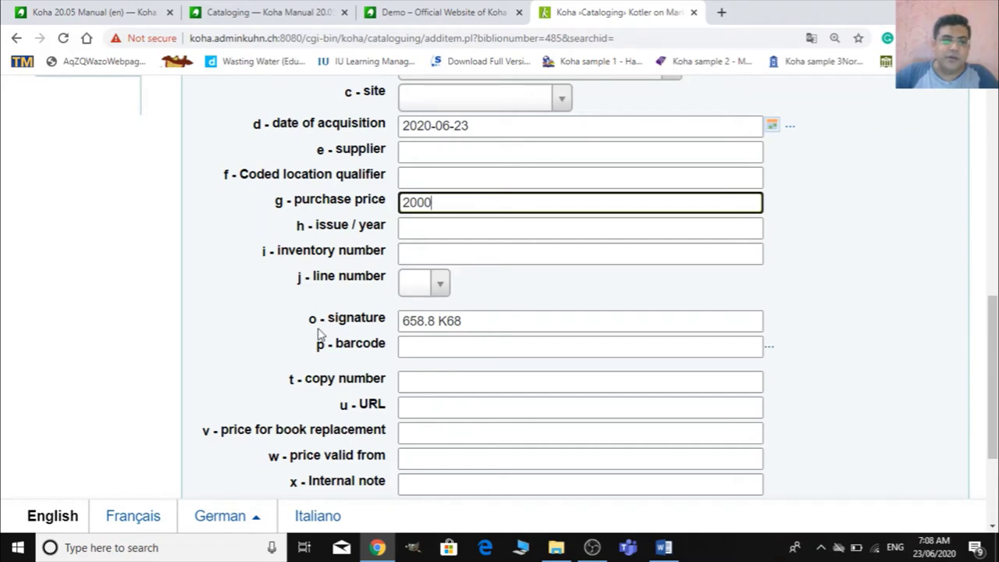
pyautogui.scroll(2, 209, 181)
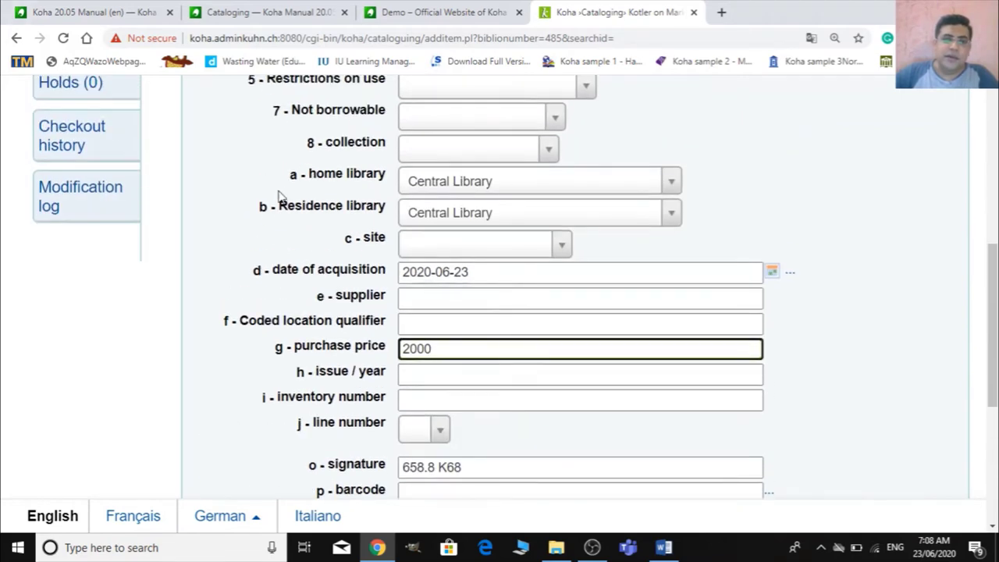
pyautogui.scroll(3, 437, 497)
pyautogui.scroll(-1, 437, 496)
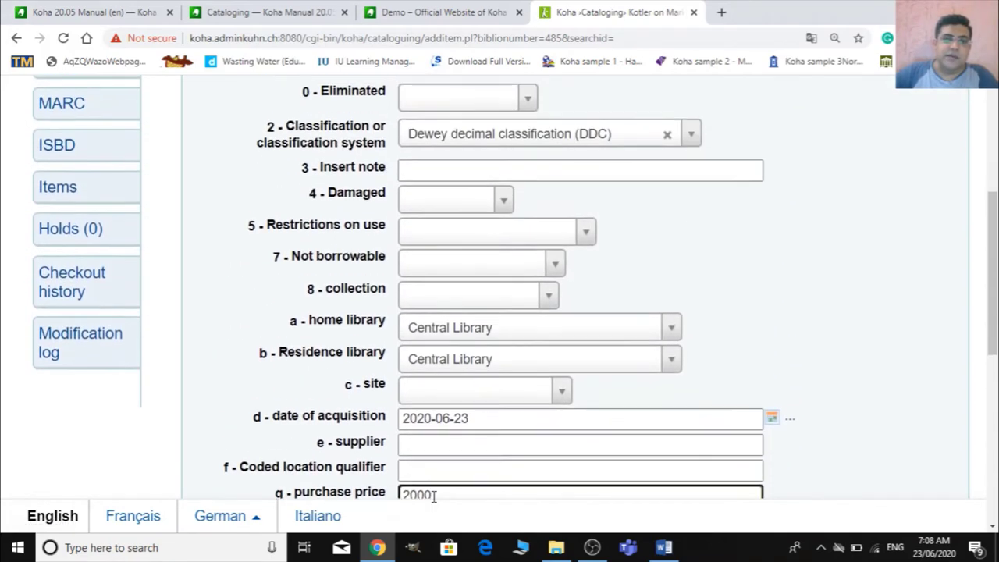
pyautogui.scroll(1, 437, 496)
pyautogui.scroll(-1, 414, 308)
pyautogui.scroll(-3, 414, 308)
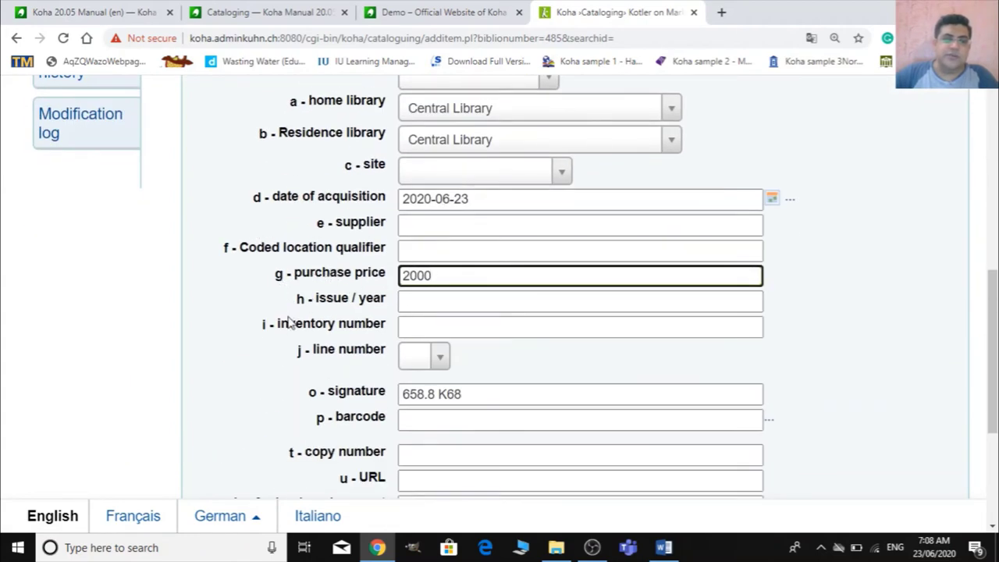
pyautogui.scroll(-2, 382, 373)
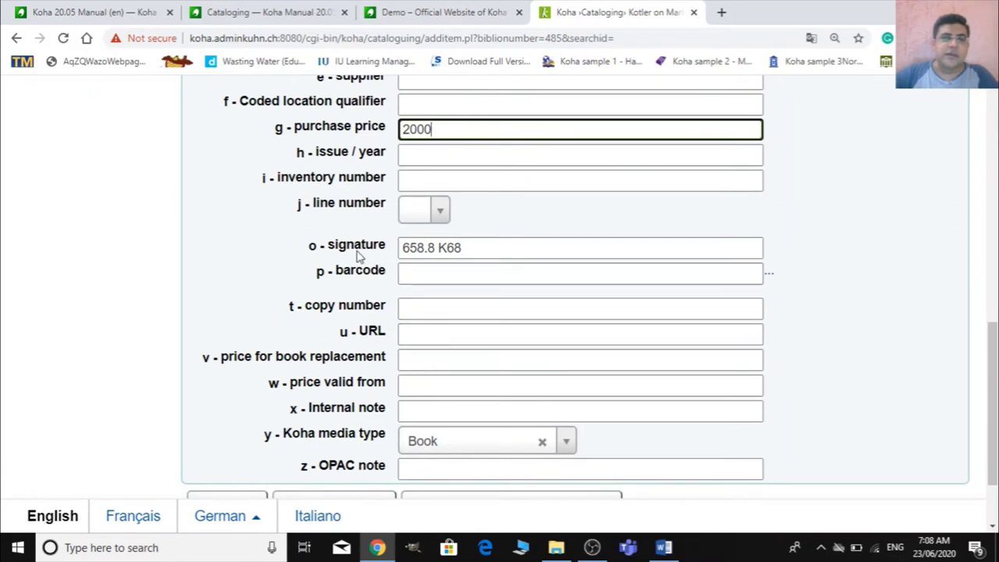
# Enter barcode 001001 for the new item
pyautogui.click(461, 274)
pyautogui.write('4')
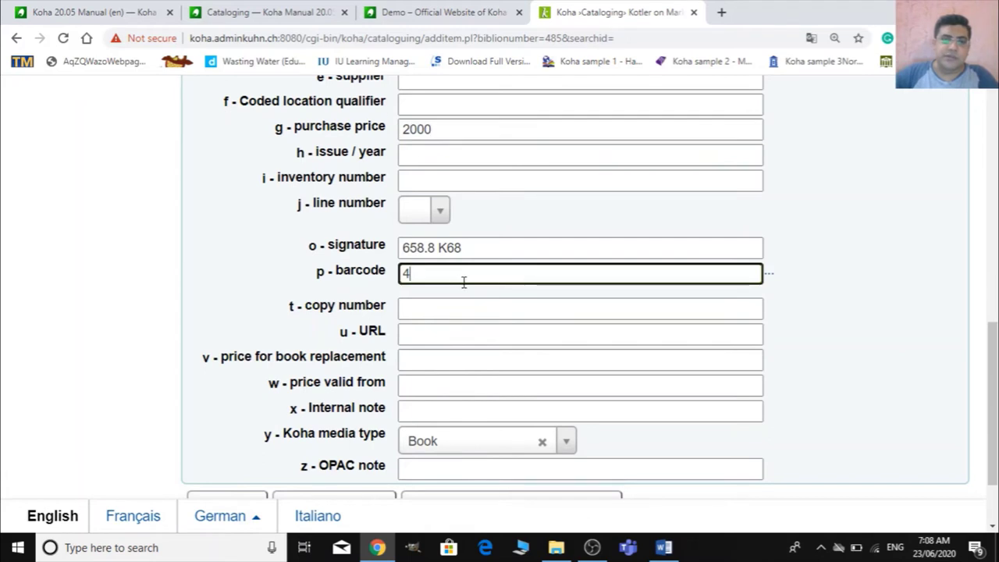
pyautogui.press('BackSpace')
pyautogui.write('0')
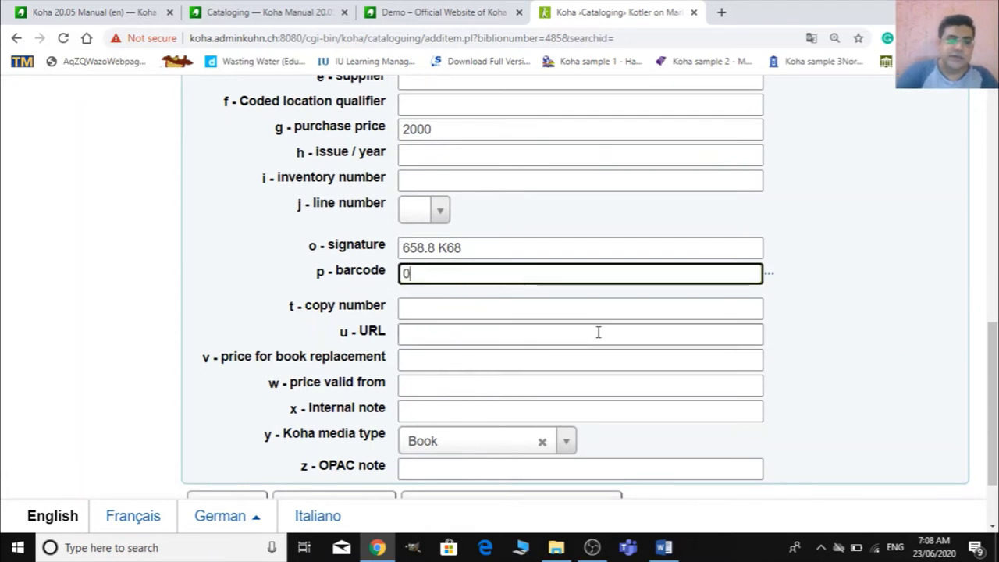
pyautogui.write('01')
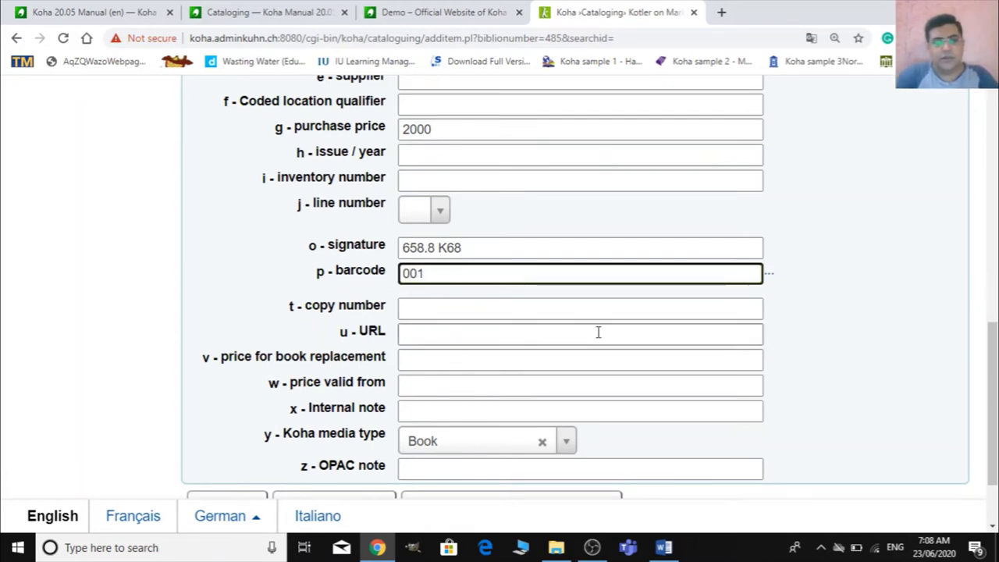
pyautogui.write('001')
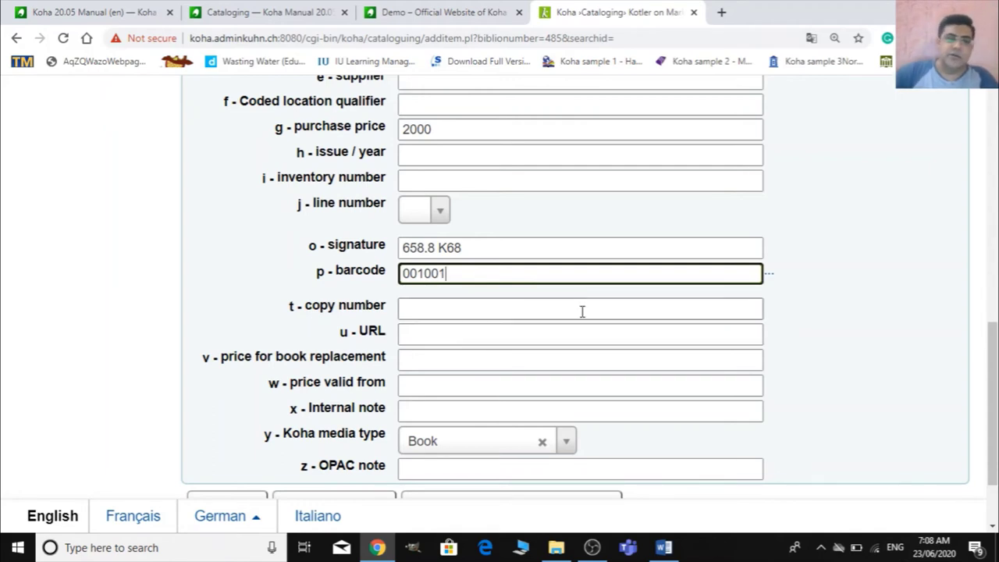
# Set the replacement price to 2500 and keep Book as the media type
pyautogui.click(441, 312)
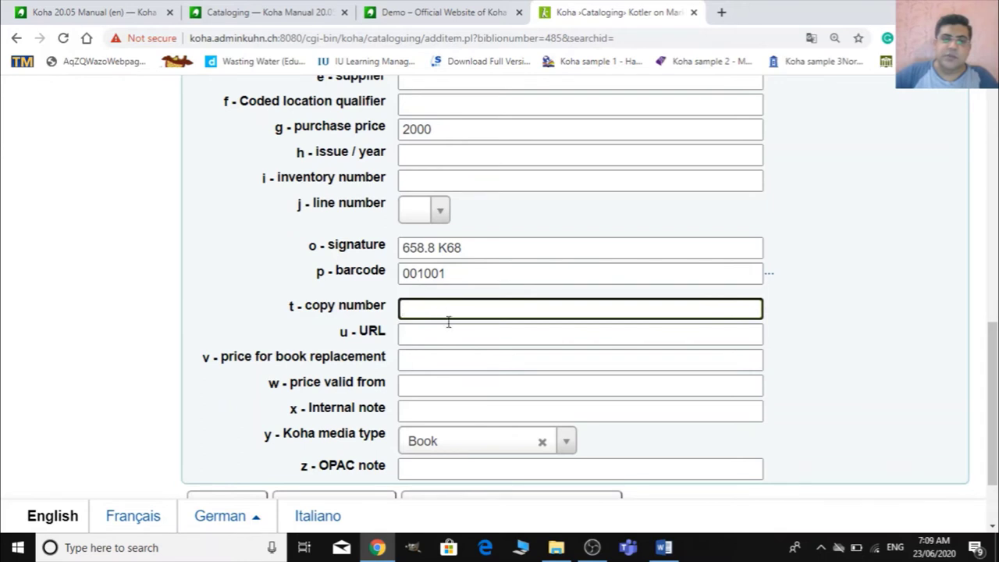
pyautogui.scroll(-1, 390, 382)
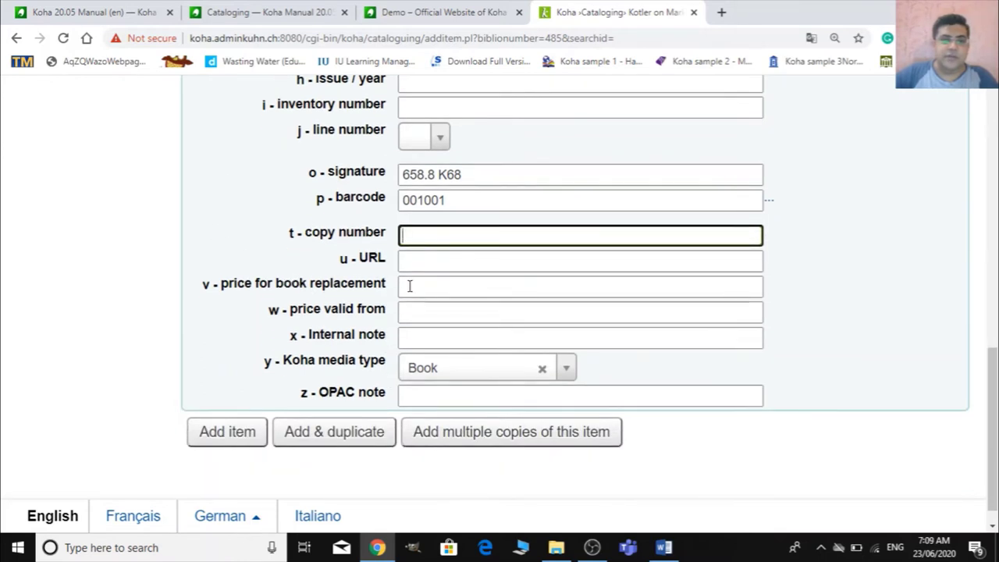
pyautogui.click(453, 287)
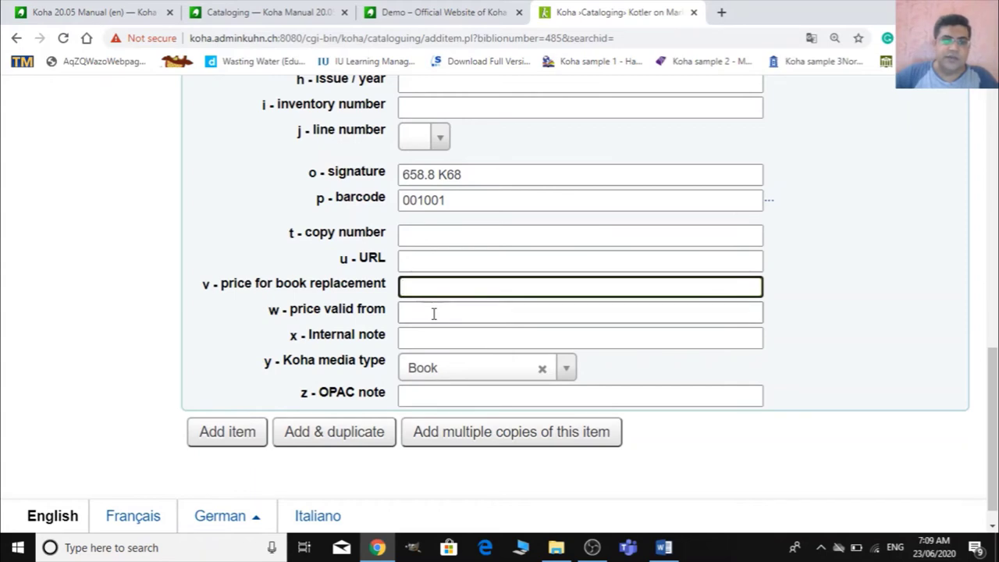
pyautogui.scroll(2, 428, 232)
pyautogui.scroll(-2, 439, 204)
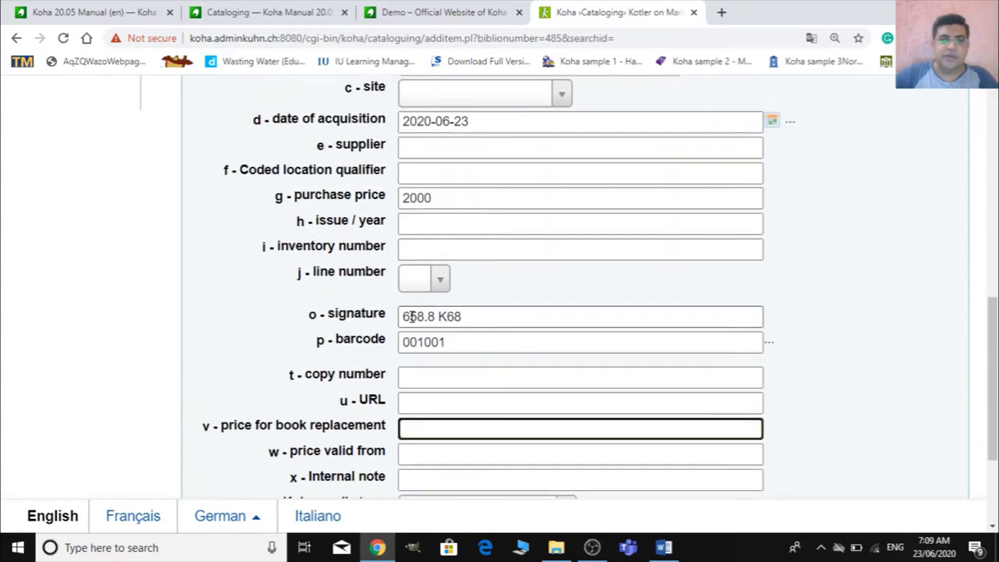
pyautogui.scroll(3, 343, 310)
pyautogui.scroll(-3, 394, 247)
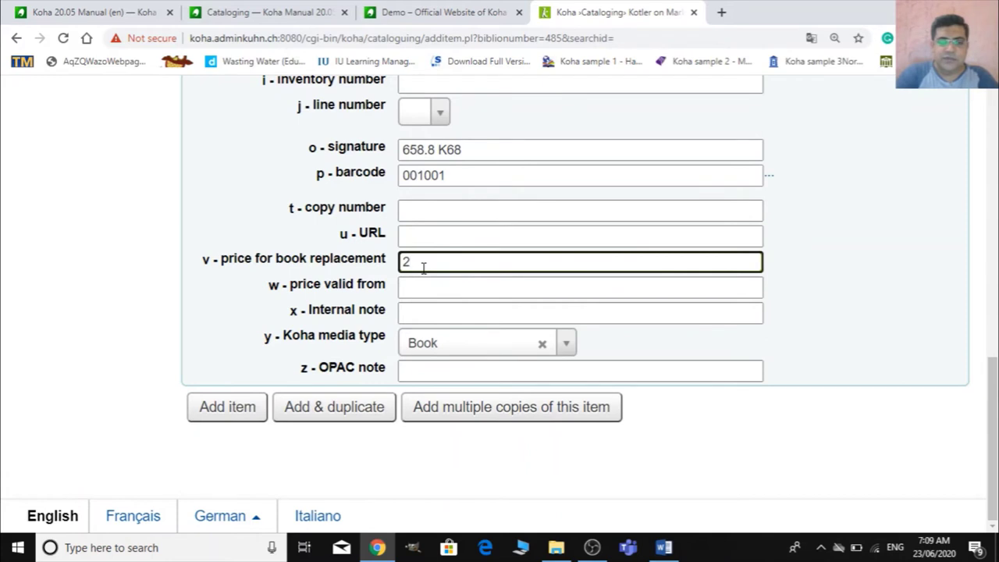
pyautogui.write('00')
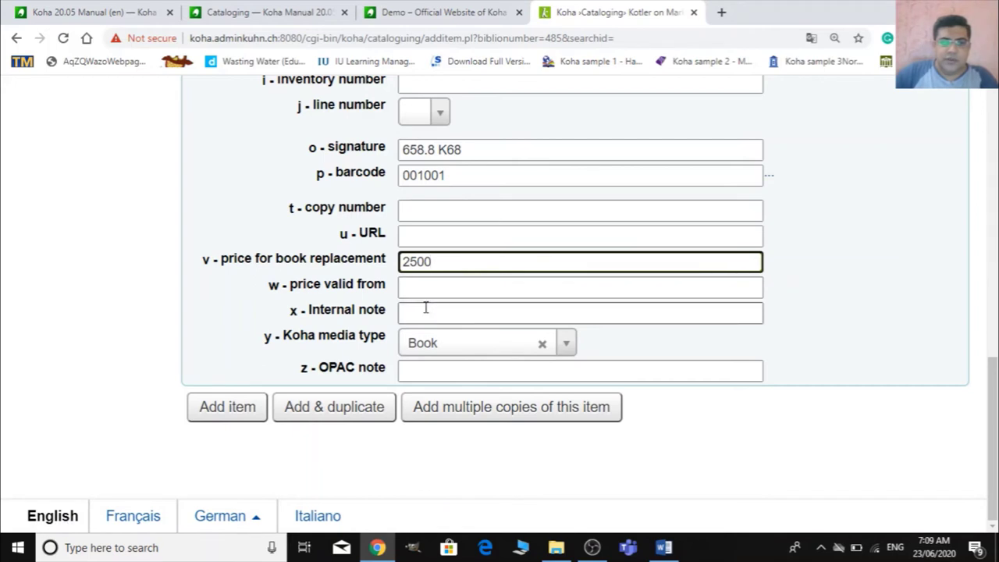
pyautogui.click(422, 353)
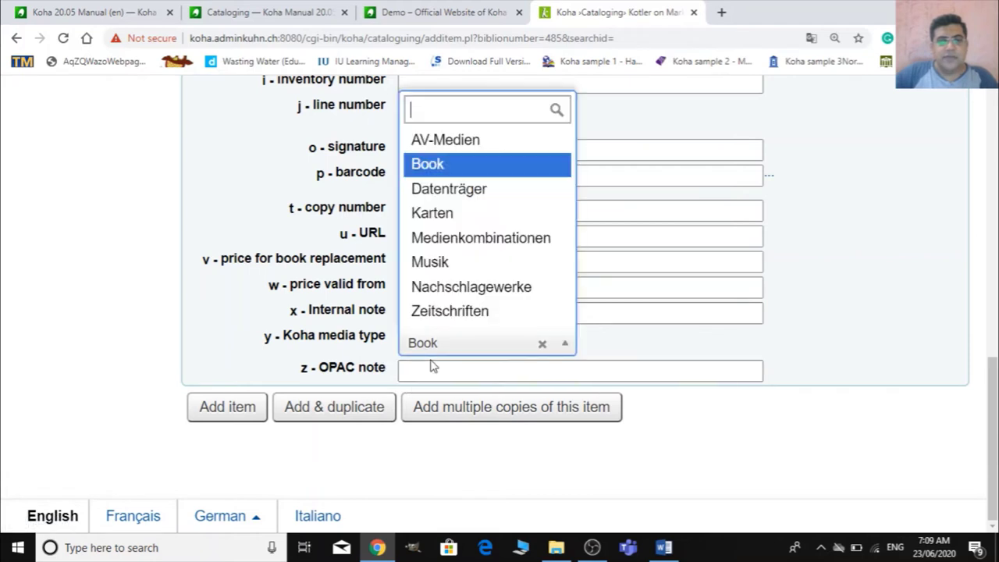
pyautogui.click(485, 176)
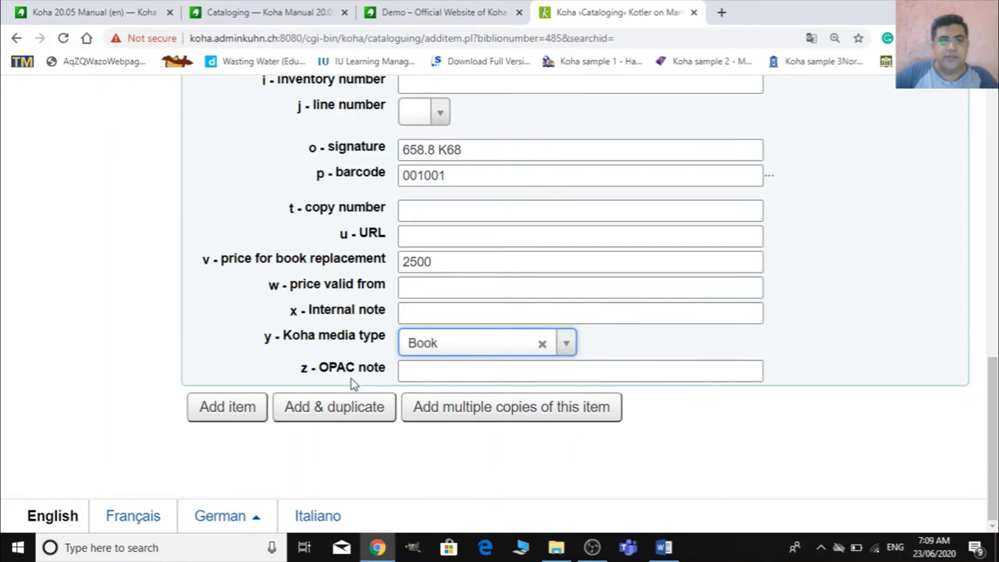
# Write the OPAC note 'We have limited copies of this title and will be issued on first come first serve'
pyautogui.click(454, 375)
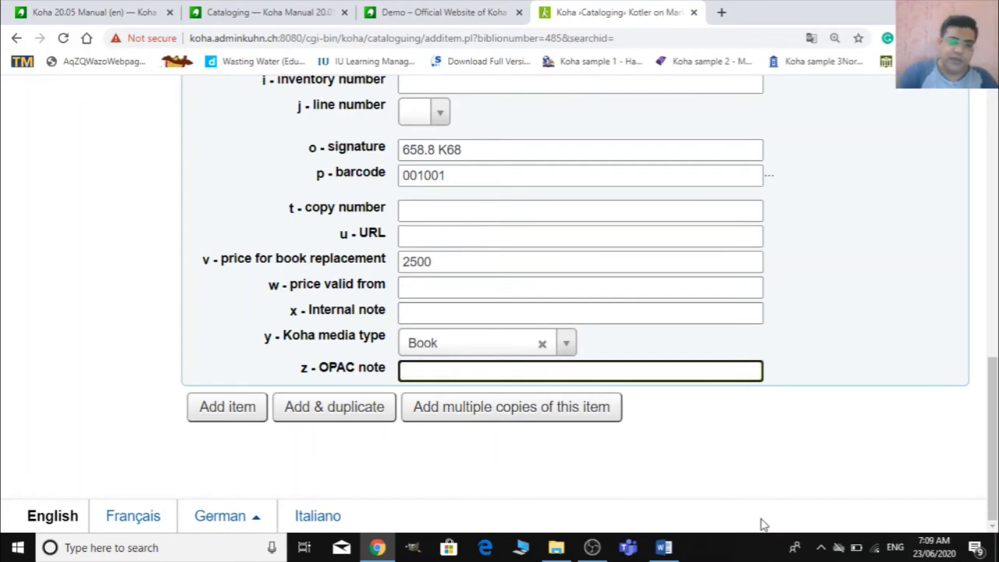
pyautogui.write('This is an')
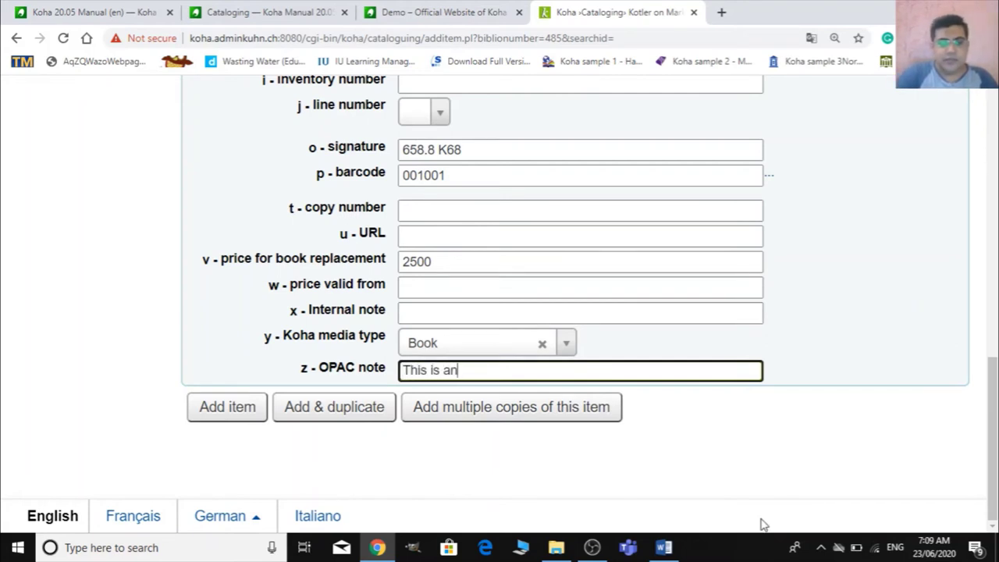
pyautogui.write(' importnat')
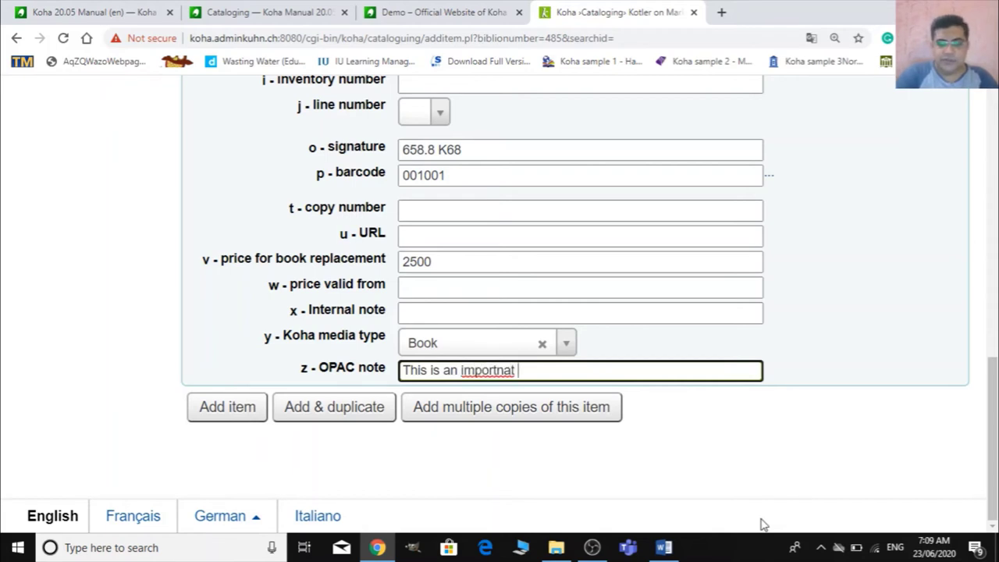
pyautogui.press('BackSpace')
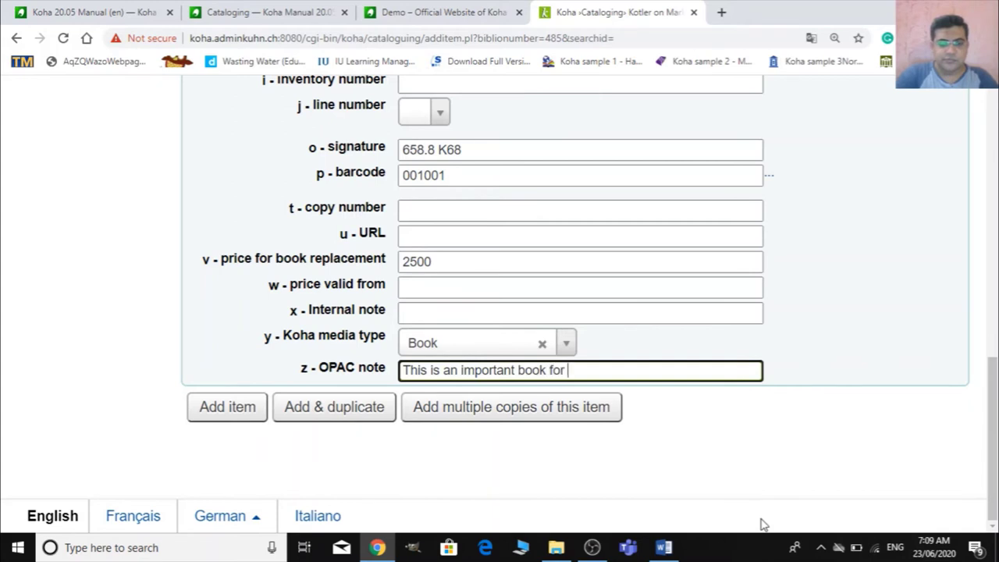
pyautogui.write('BBA')
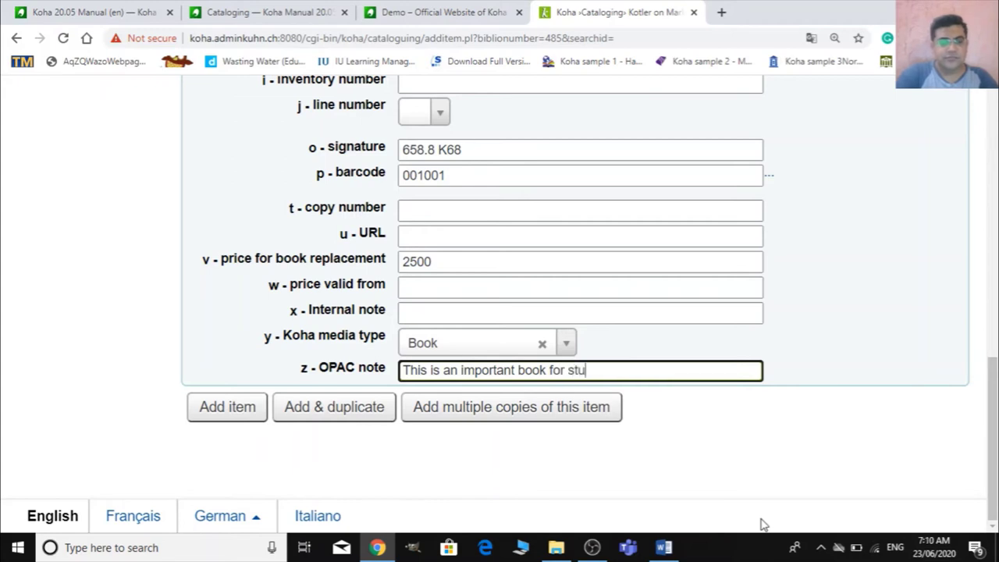
pyautogui.write('dents')
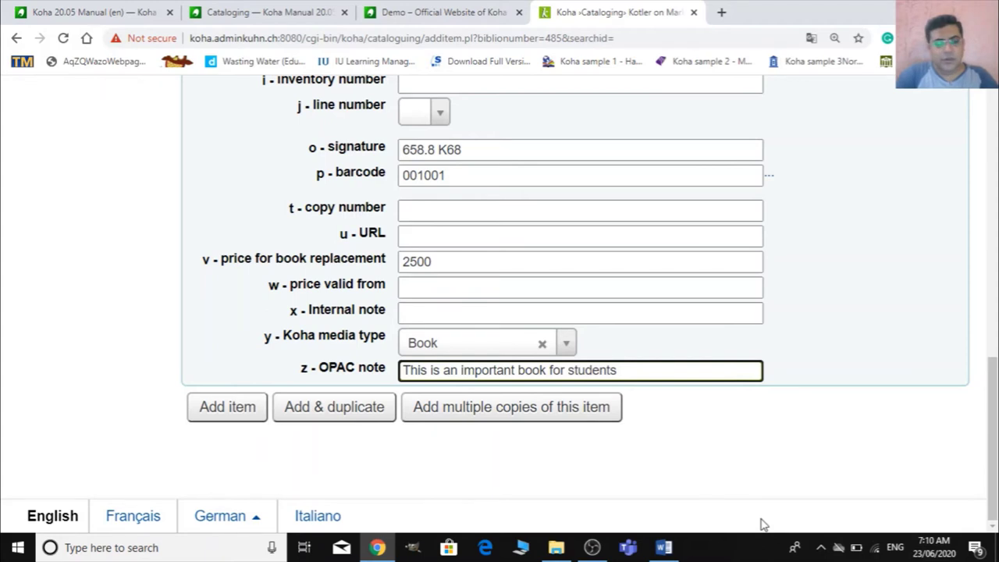
pyautogui.hotkey('ctrl', 'a')
pyautogui.write('Th')
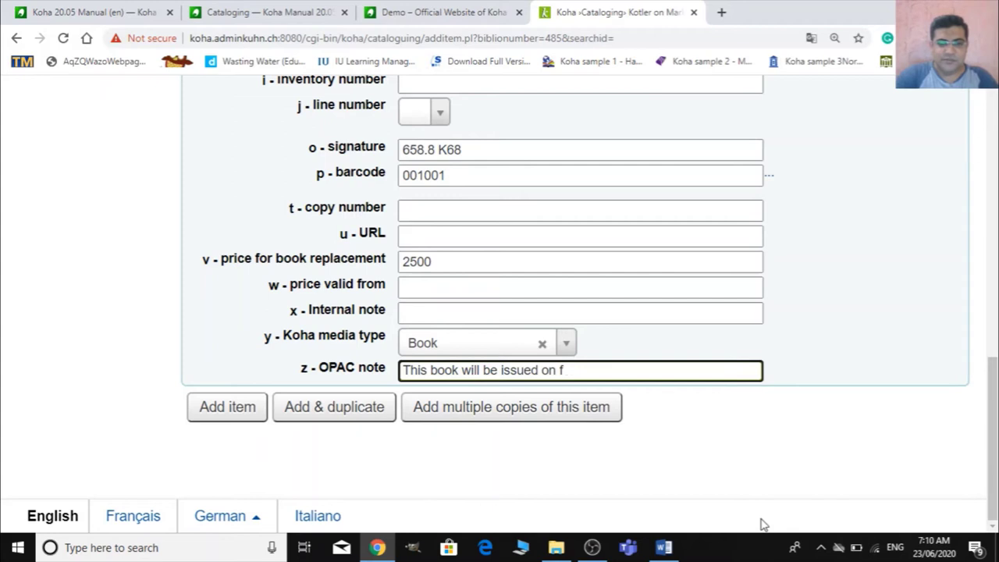
pyautogui.write('t come fi')
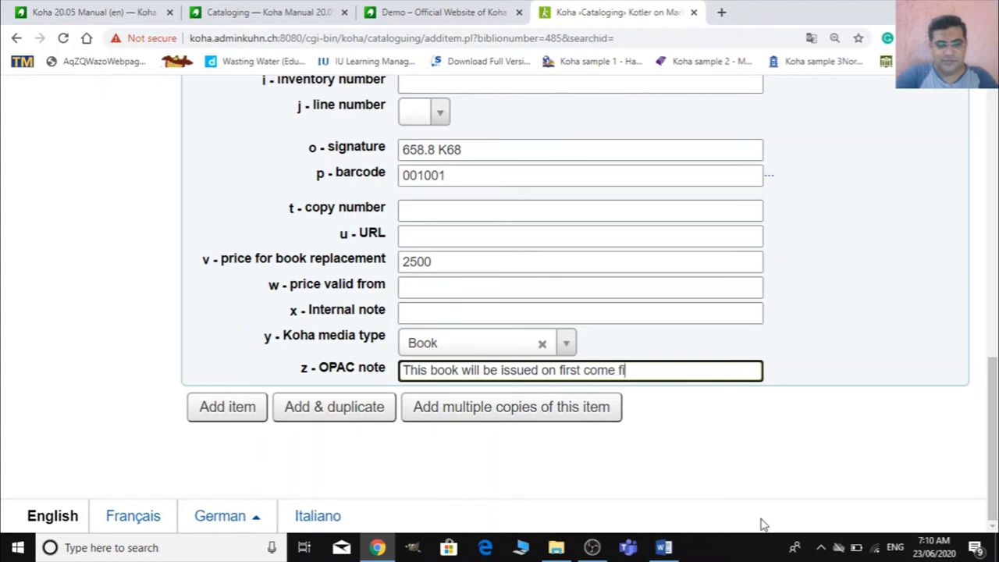
pyautogui.write('rst serve')
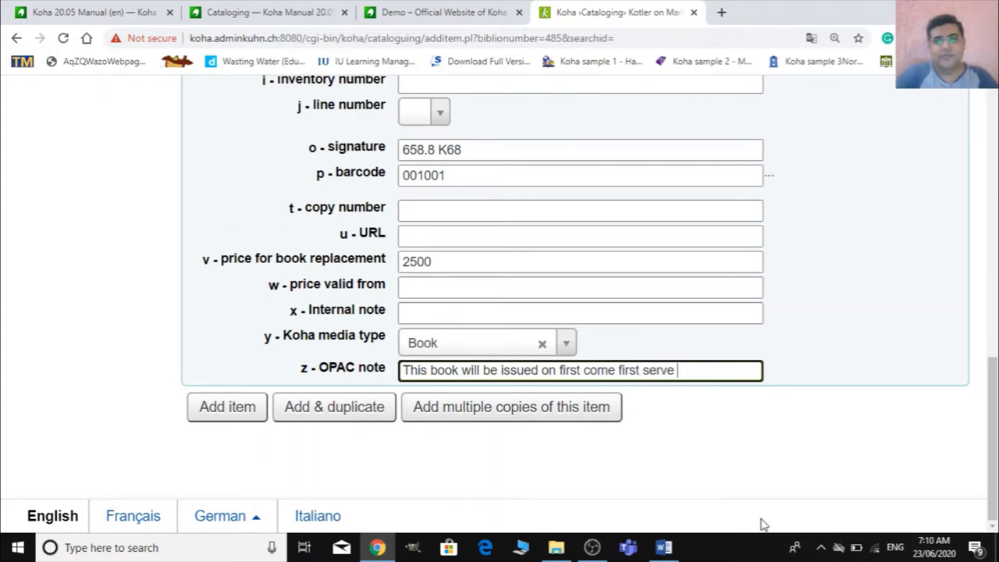
pyautogui.click(407, 370)
pyautogui.press('BackSpace')
pyautogui.write('W')
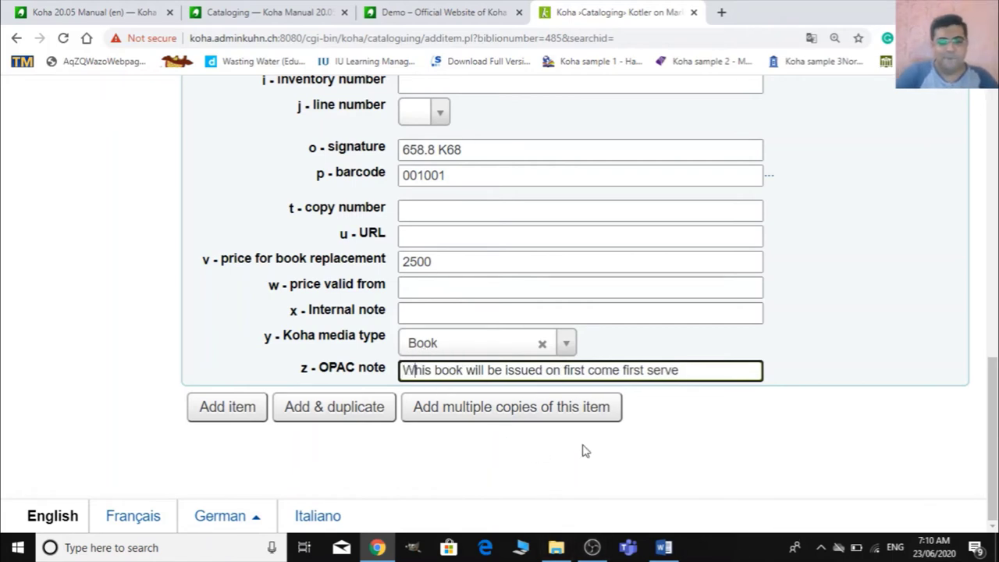
pyautogui.write('e have lim')
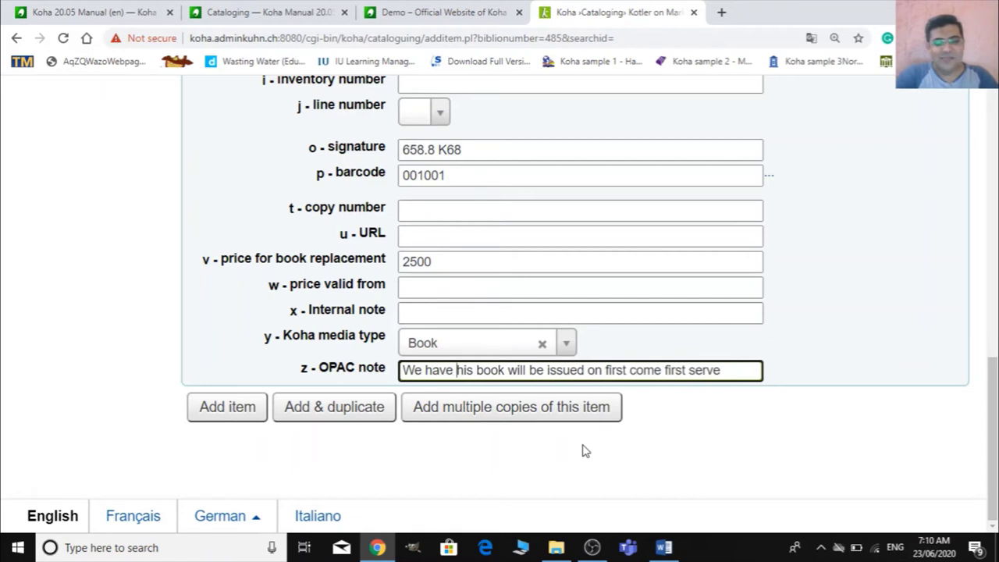
pyautogui.write('ited c')
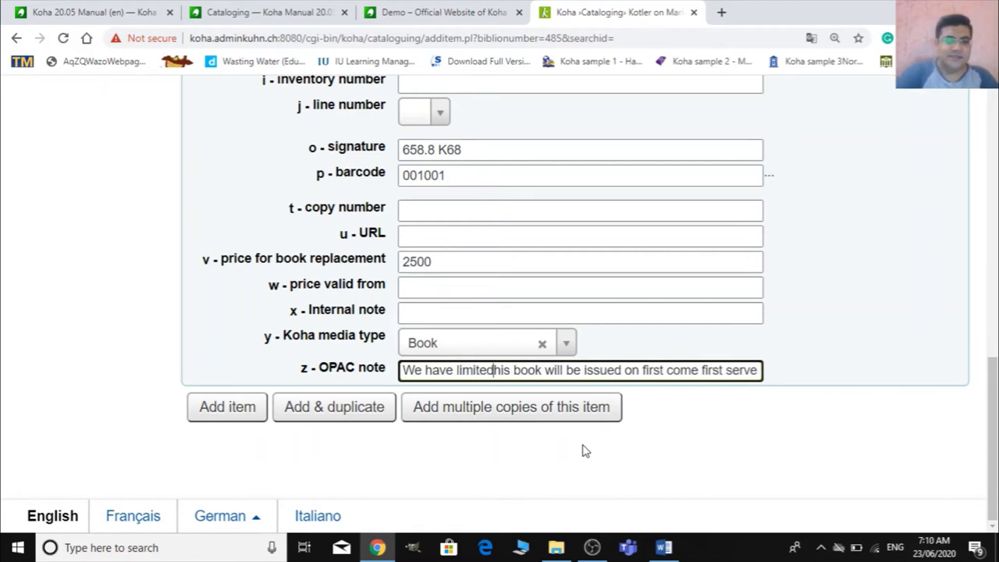
pyautogui.write('opies of ')
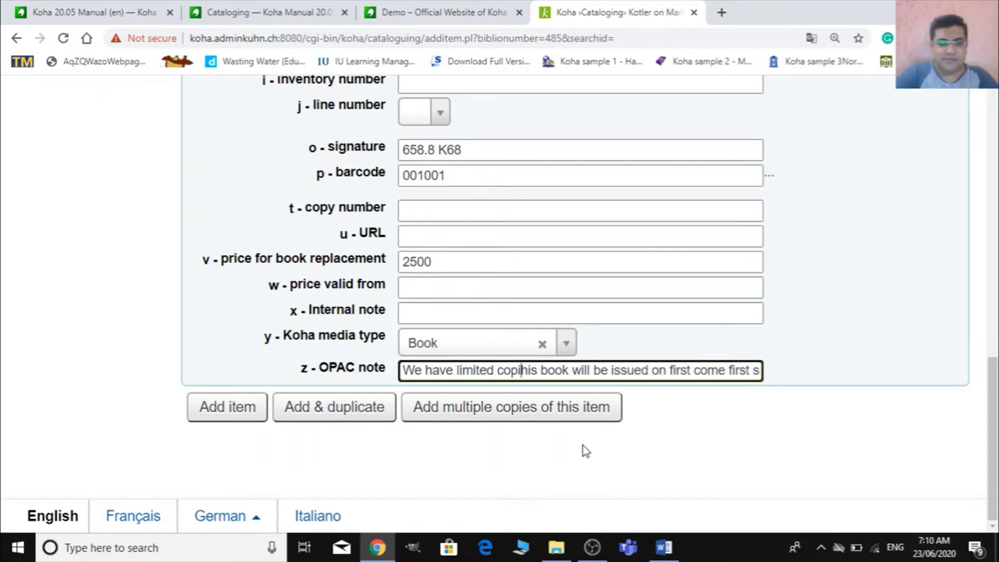
pyautogui.write('this ')
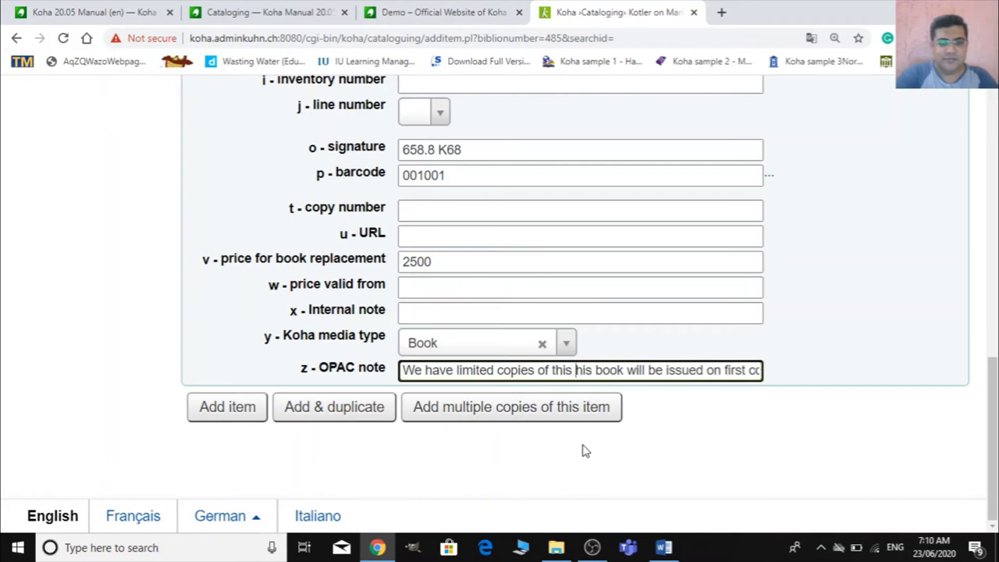
pyautogui.write('ti')
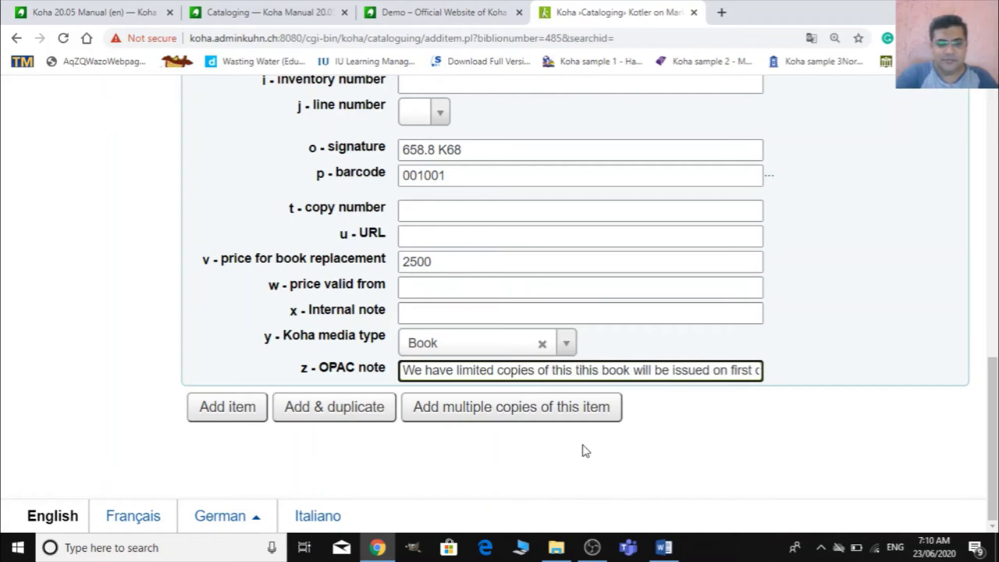
pyautogui.write('tle ')
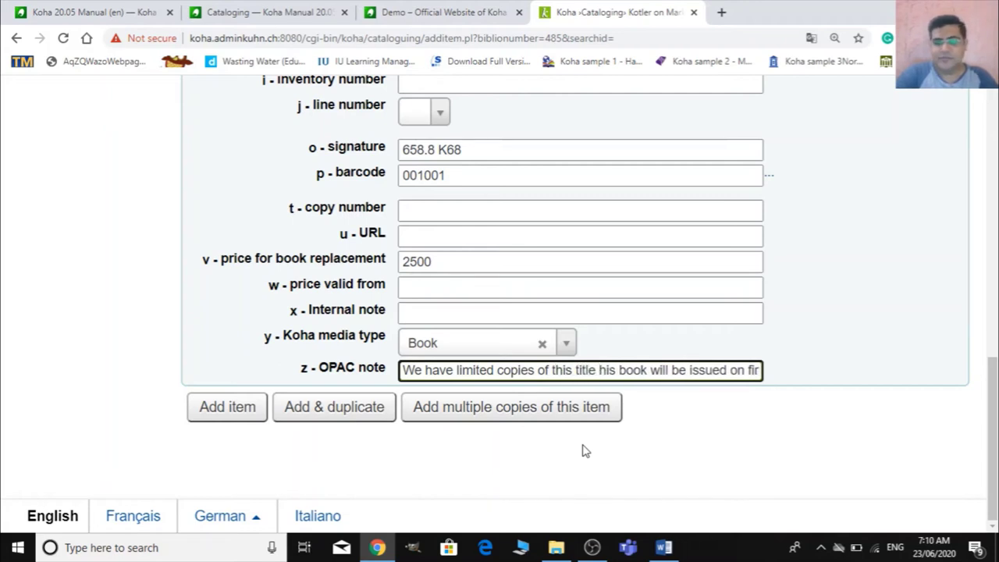
pyautogui.write('and')
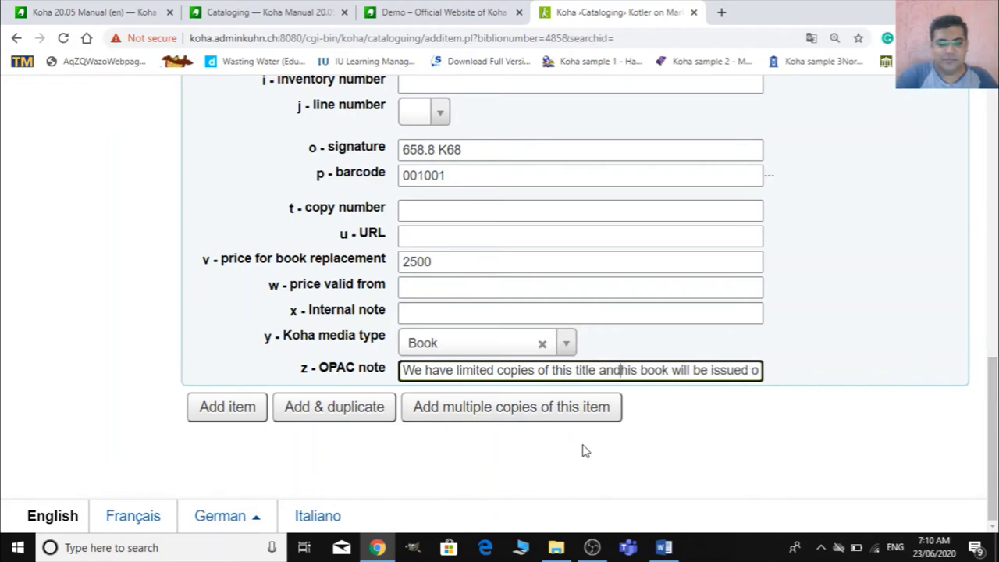
pyautogui.press('Delete')
pyautogui.press('Delete')
pyautogui.press('Delete')
pyautogui.press('Delete')
pyautogui.press('Delete')
pyautogui.press('Delete')
pyautogui.press('Delete')
pyautogui.press('Delete')
pyautogui.press('Delete')
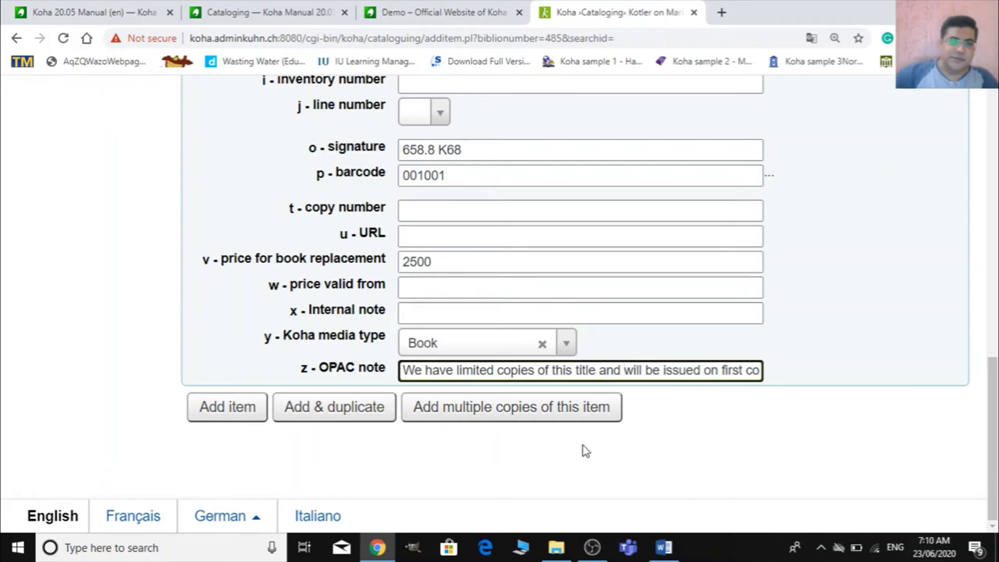
# Review the barcode 001001 item's fields and save it with Add & duplicate
pyautogui.scroll(1, 676, 353)
pyautogui.scroll(6, 676, 353)
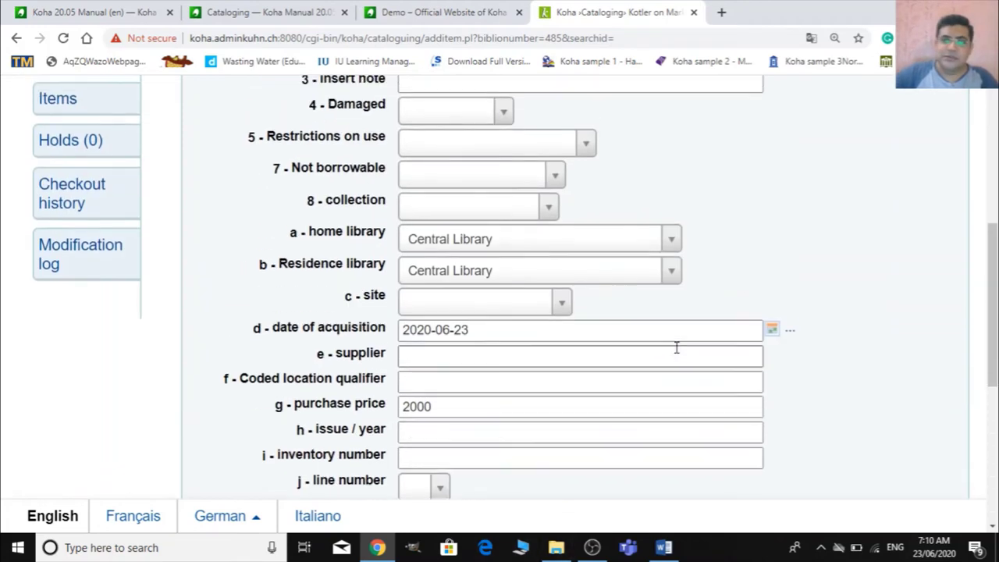
pyautogui.scroll(-6, 675, 347)
pyautogui.scroll(-1, 676, 352)
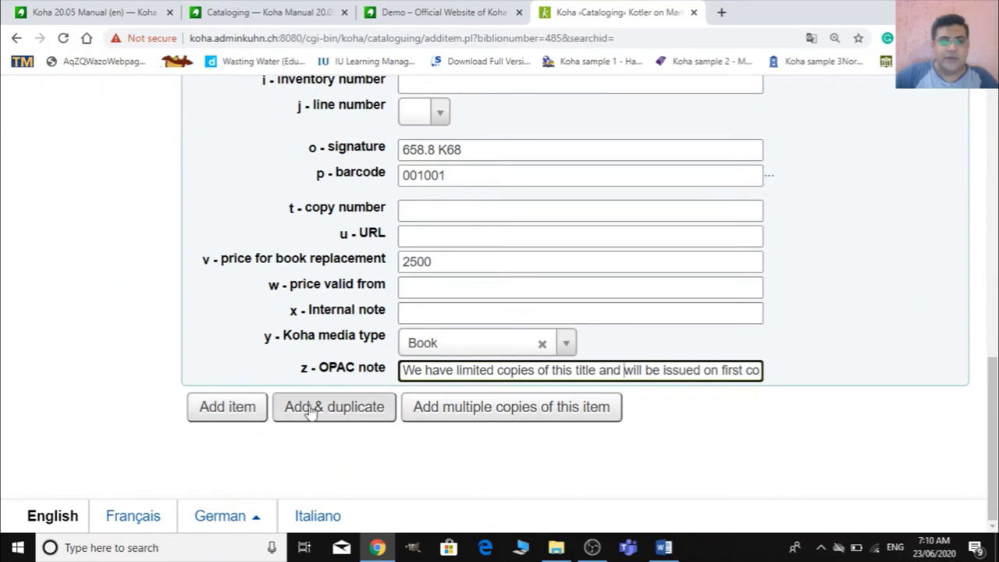
pyautogui.scroll(4, 488, 218)
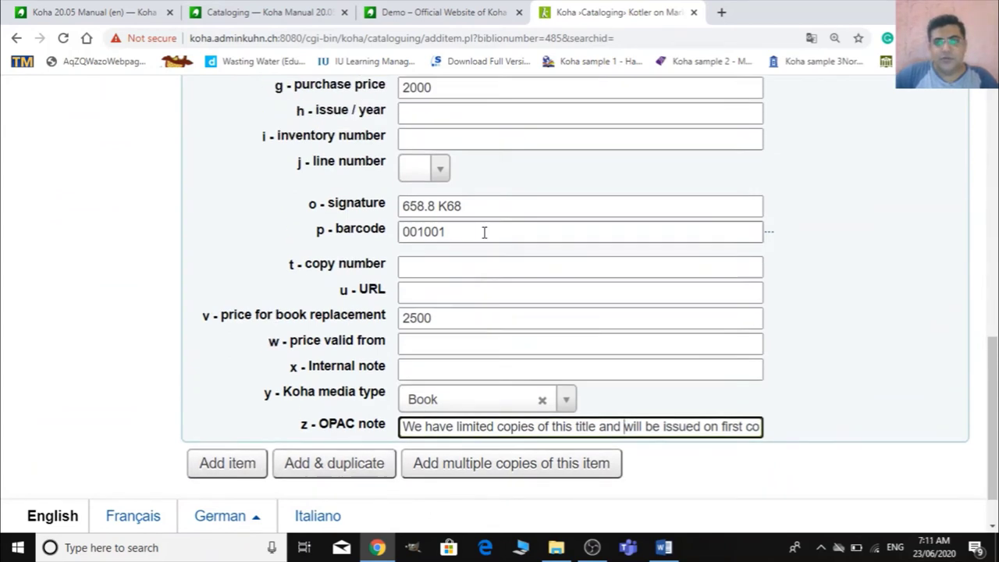
pyautogui.scroll(-4, 491, 416)
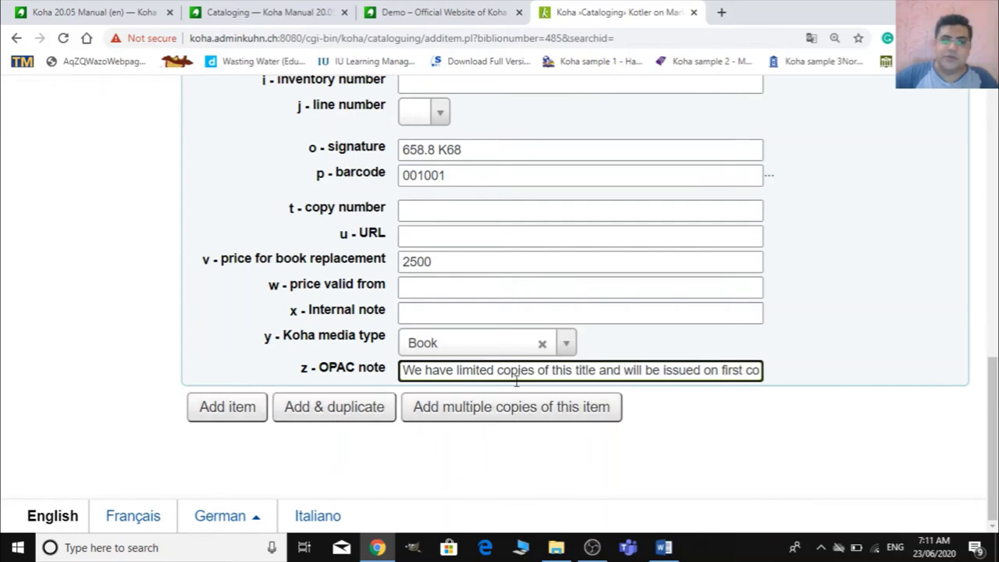
pyautogui.scroll(2, 448, 145)
pyautogui.scroll(-2, 312, 432)
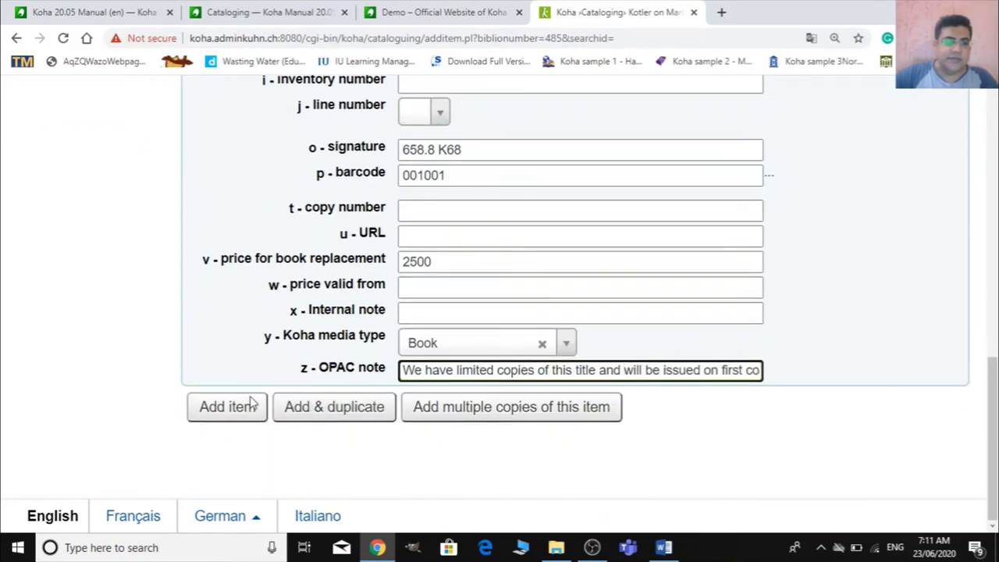
pyautogui.scroll(3, 422, 156)
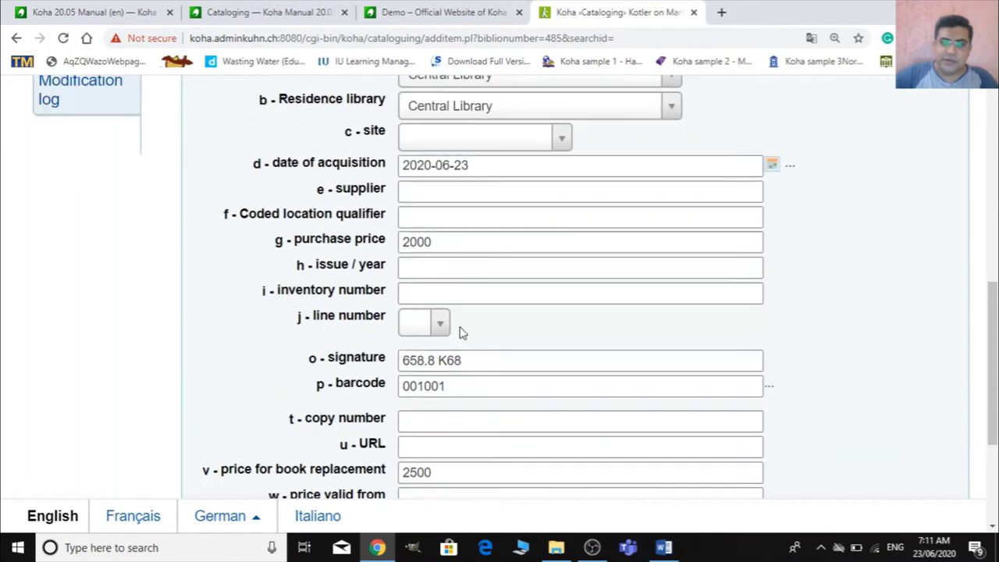
pyautogui.scroll(-3, 462, 360)
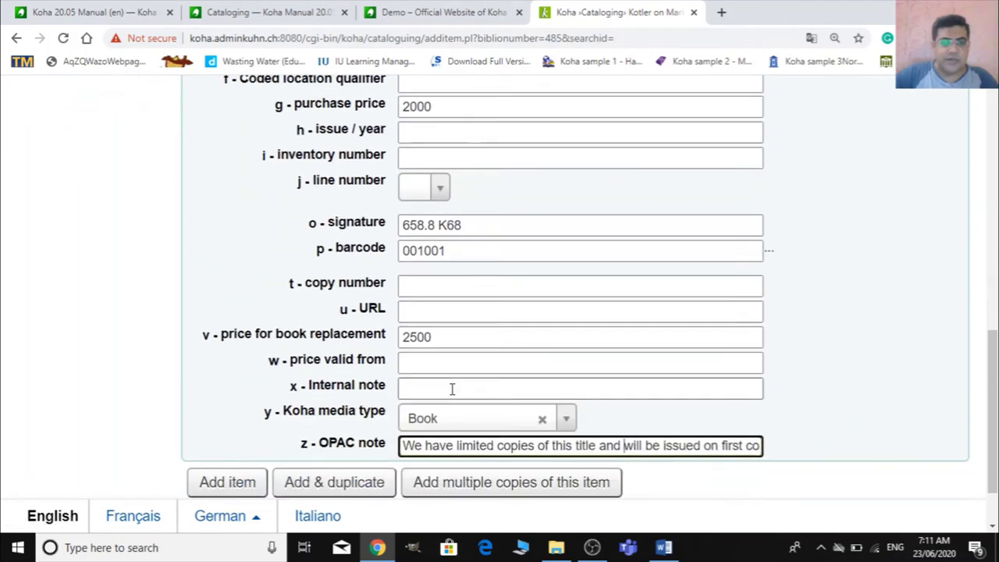
pyautogui.click(299, 412)
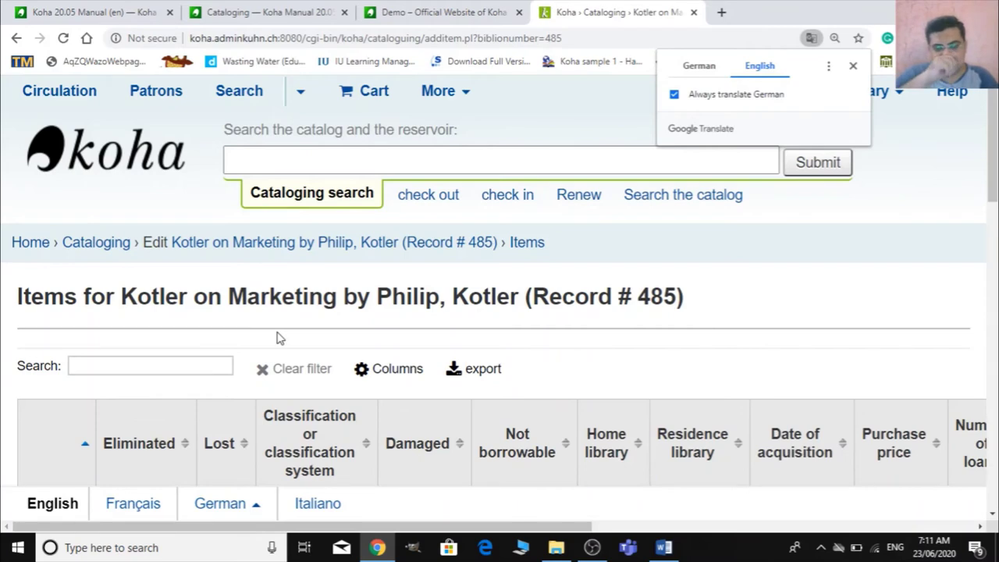
# Check the saved item (barcode 001001, price 2000.00, replacement 2500.00) and the prefilled duplicate form
pyautogui.scroll(-6, 445, 305)
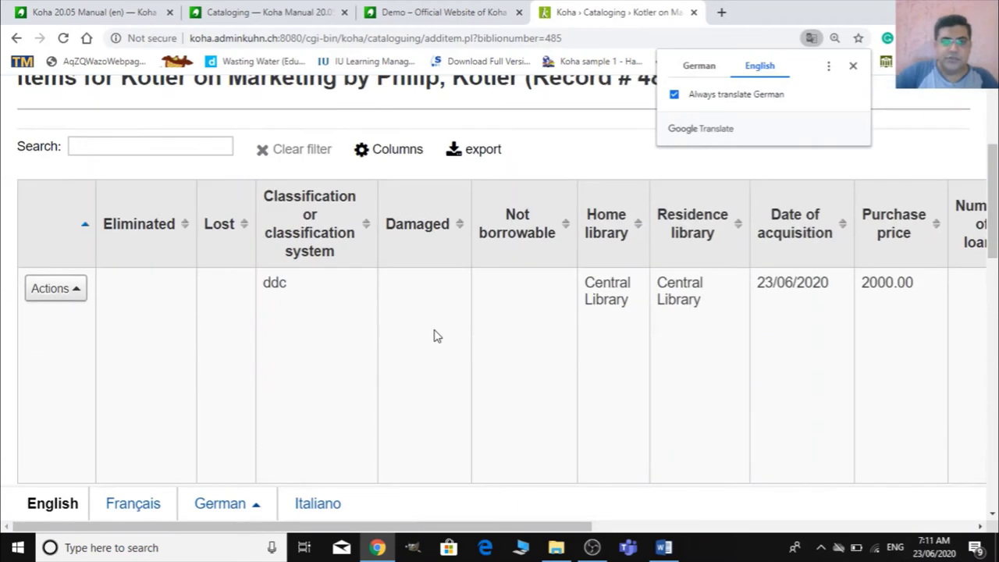
pyautogui.scroll(3, 481, 356)
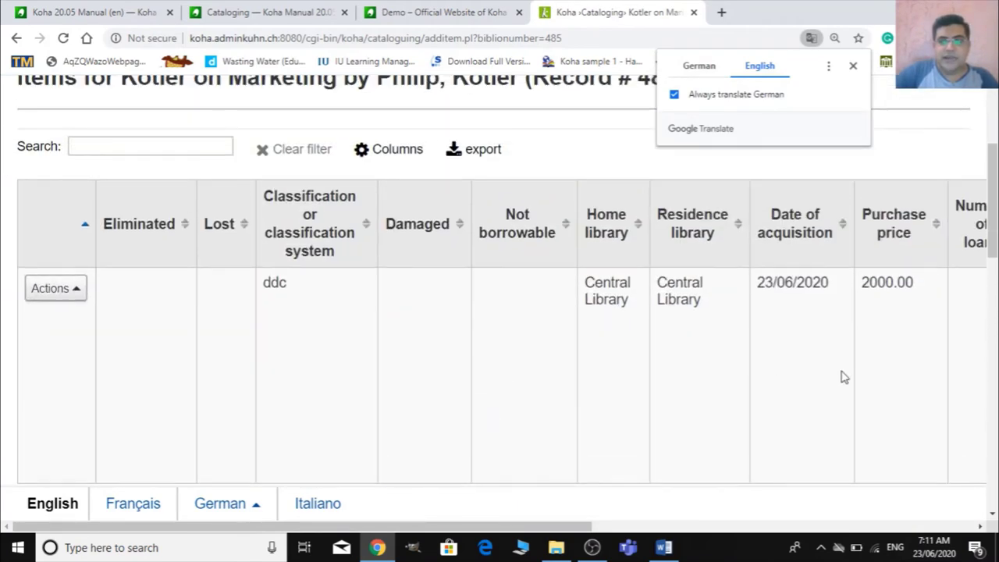
pyautogui.scroll(-3, 780, 373)
pyautogui.scroll(1, 624, 390)
pyautogui.moveTo(536, 528); pyautogui.dragTo(297, 528)
pyautogui.scroll(-5, 624, 400)
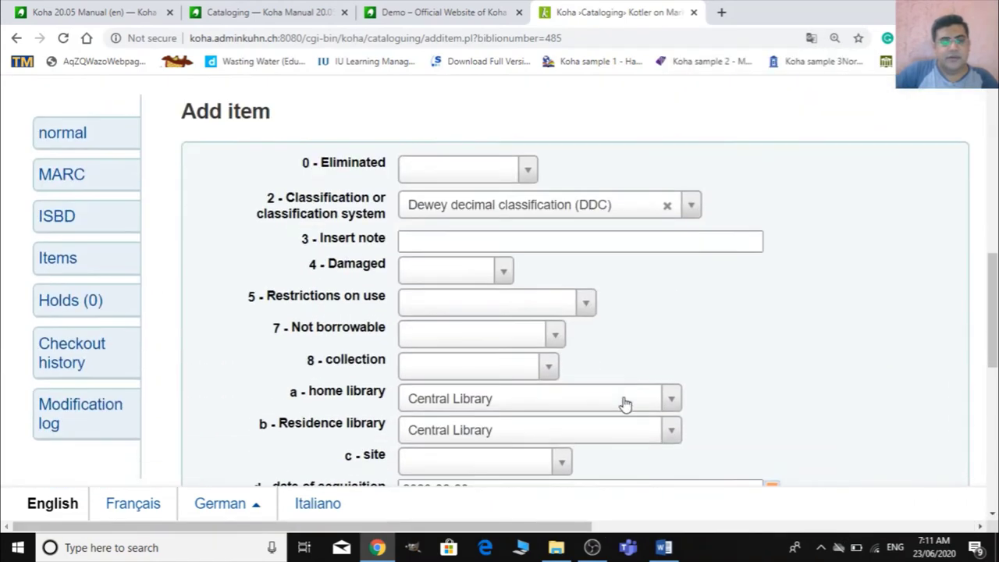
# Change the copy's barcode to 001002 and begin changing its purchase price to 2500
pyautogui.scroll(-5, 624, 397)
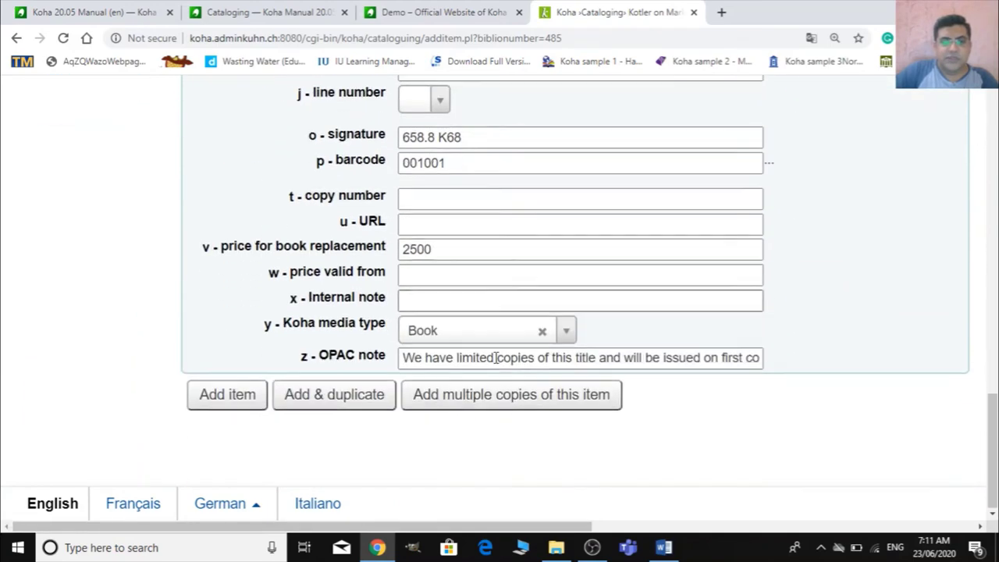
pyautogui.scroll(3, 500, 390)
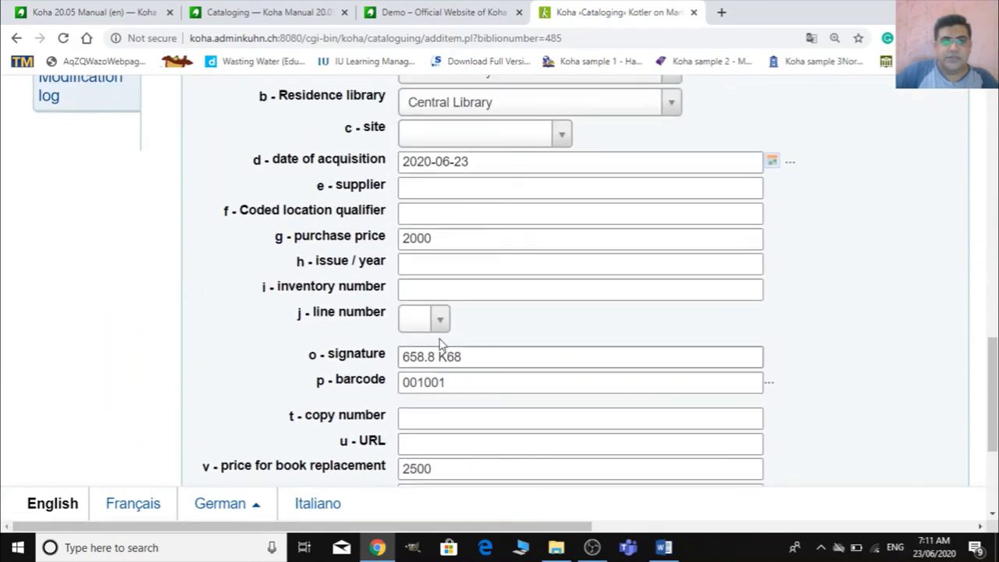
pyautogui.click(441, 239)
pyautogui.scroll(1, 448, 241)
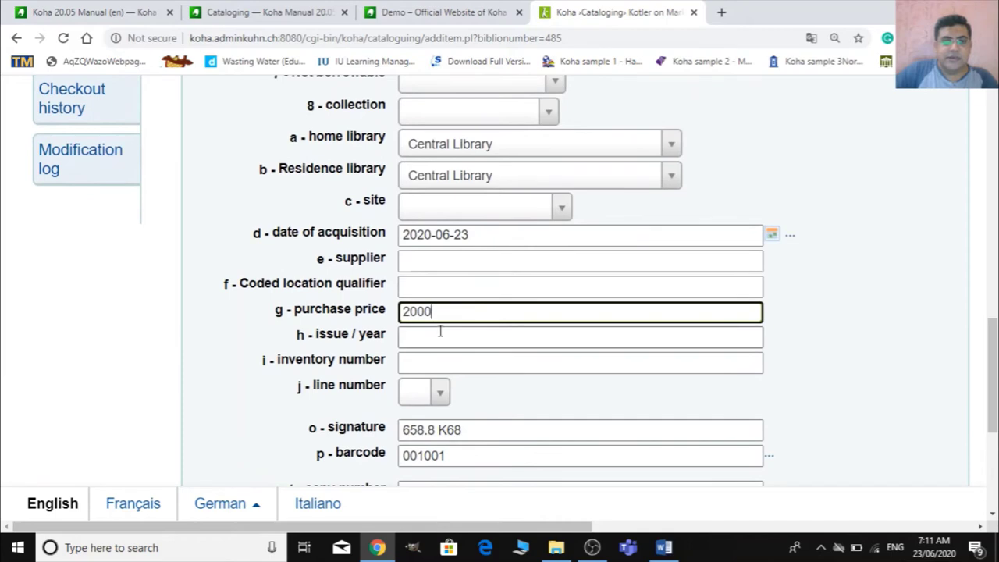
pyautogui.scroll(2, 473, 372)
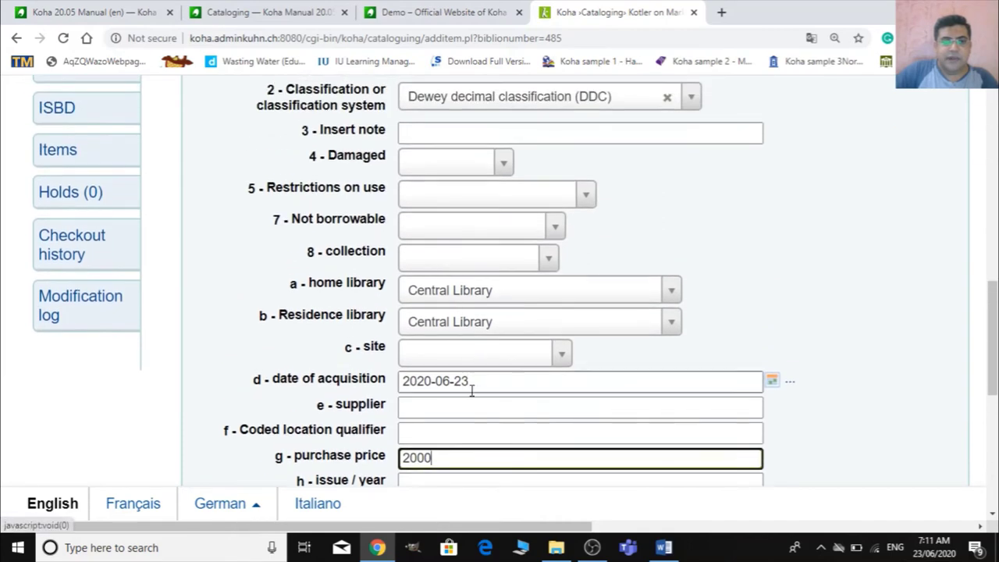
pyautogui.scroll(-3, 471, 393)
pyautogui.scroll(-3, 471, 392)
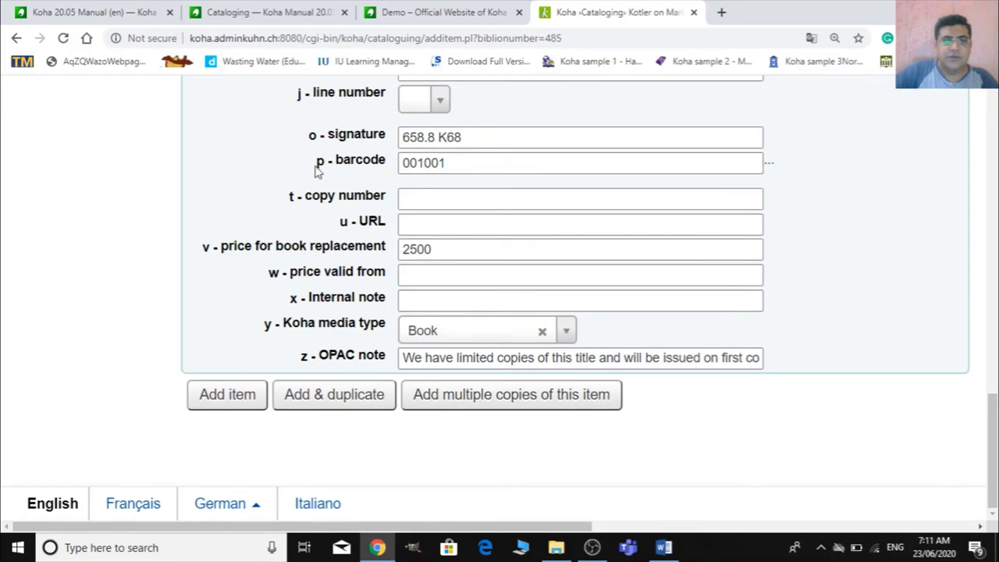
pyautogui.click(461, 164)
pyautogui.press('BackSpace')
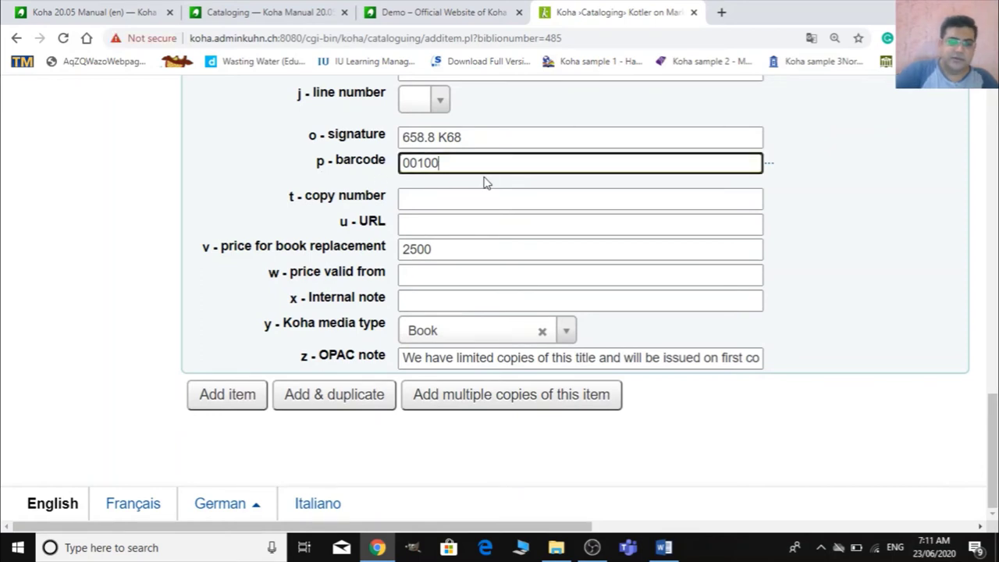
pyautogui.scroll(3, 484, 182)
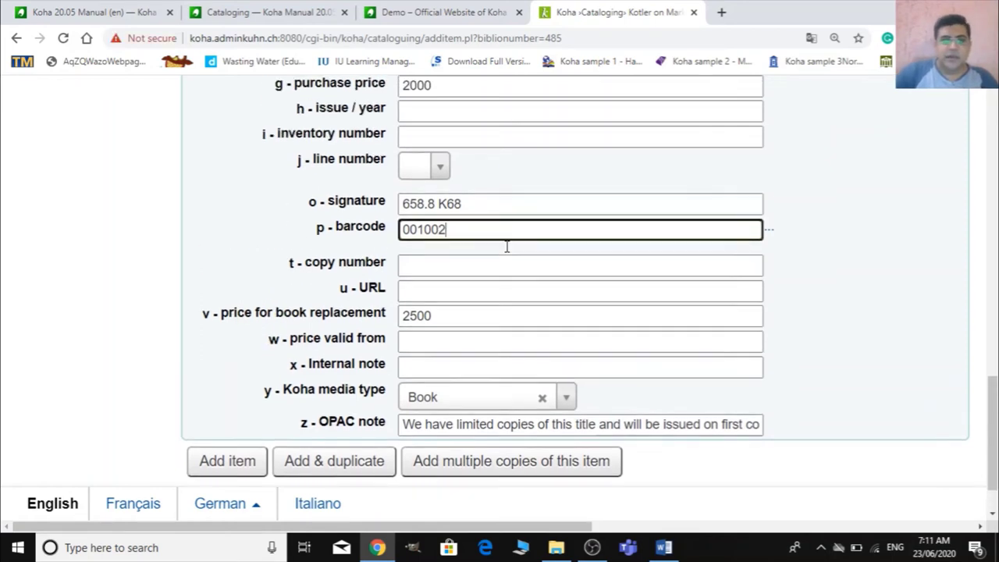
pyautogui.click(443, 239)
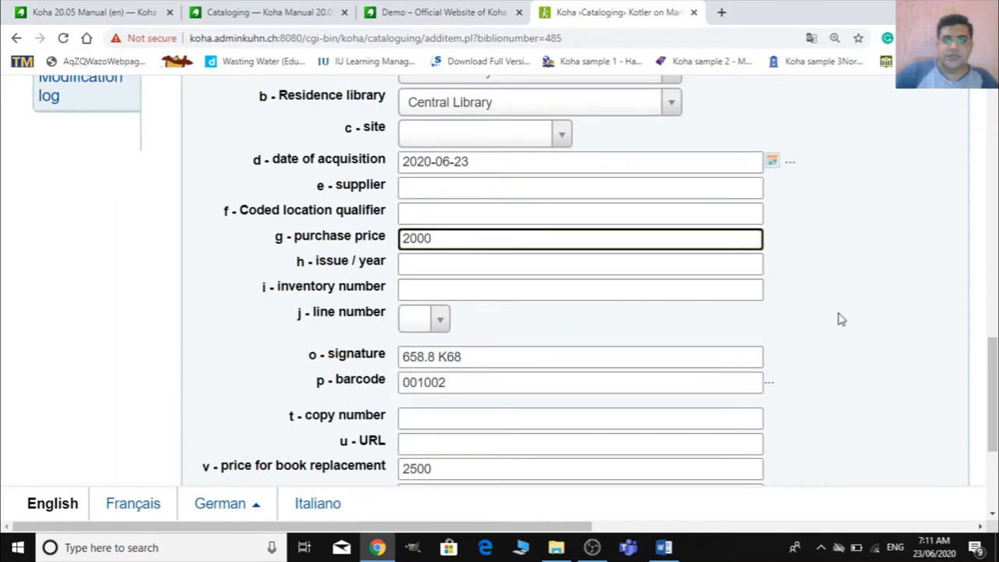
pyautogui.press('BackSpace')
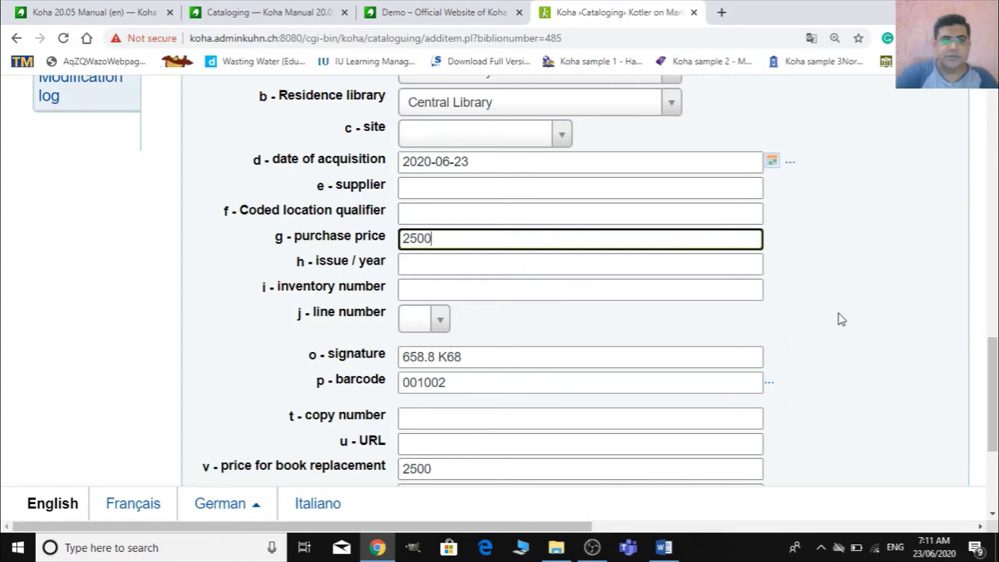
# Enter 'Paramount Books' as the supplier, correcting the misspelled 'Parmount' from spelling suggestions
pyautogui.click(439, 189)
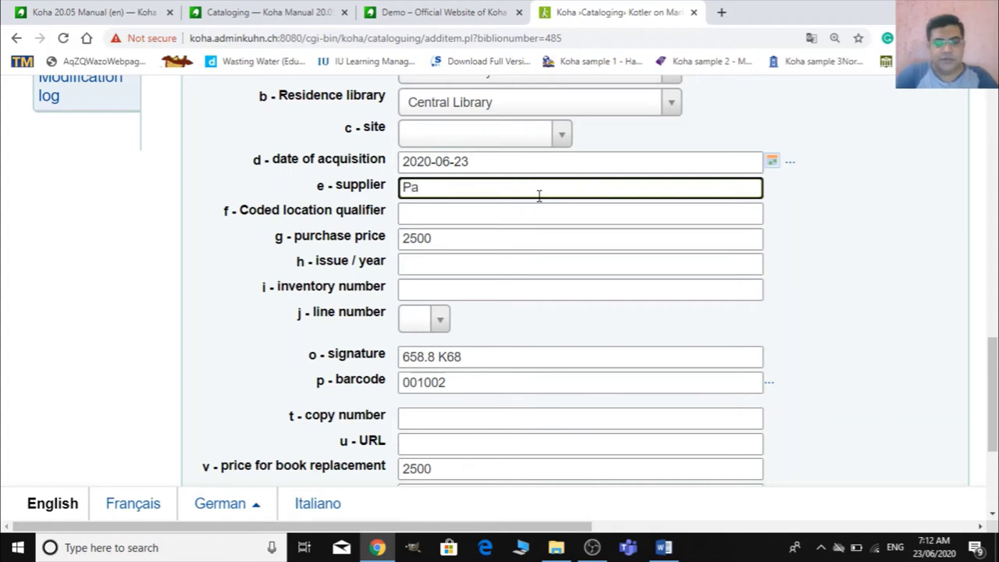
pyautogui.write('Parmoun')
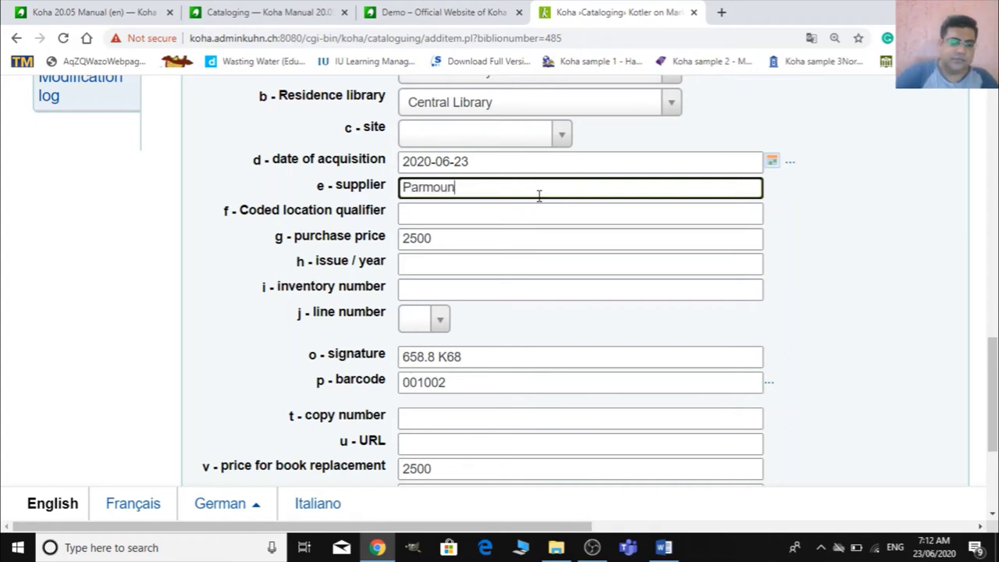
pyautogui.write('t')
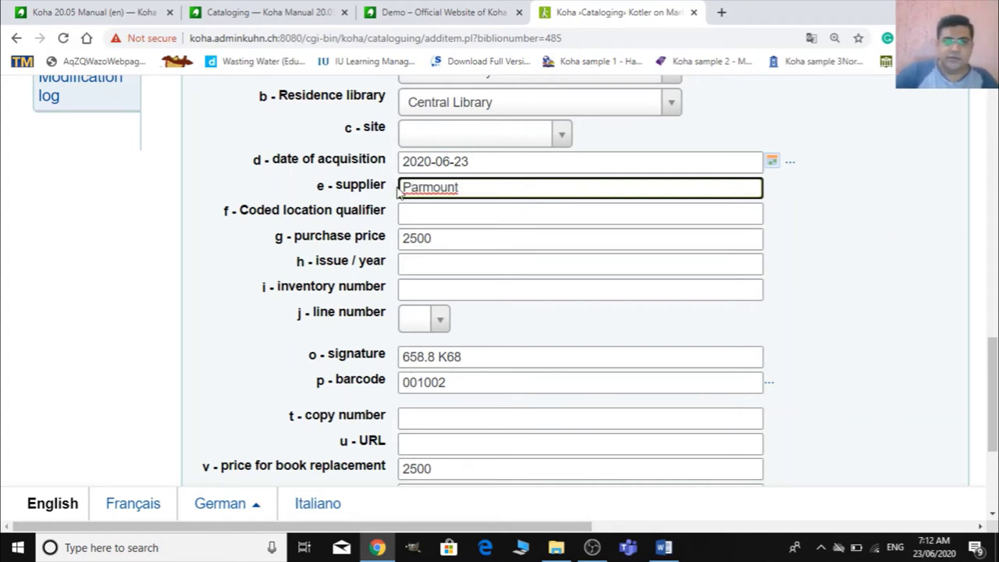
pyautogui.rightClick(422, 191)
pyautogui.click(499, 201)
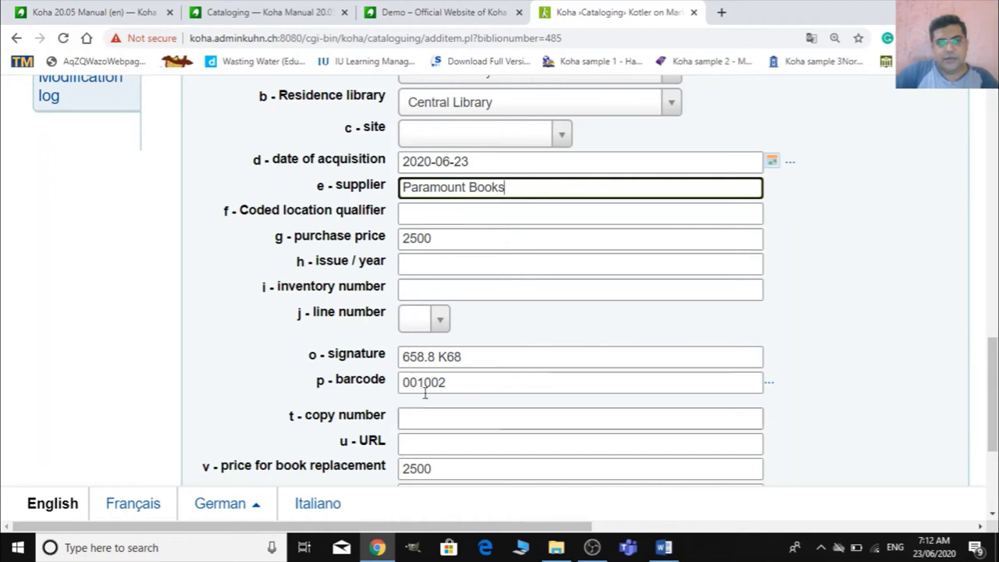
pyautogui.scroll(1, 432, 334)
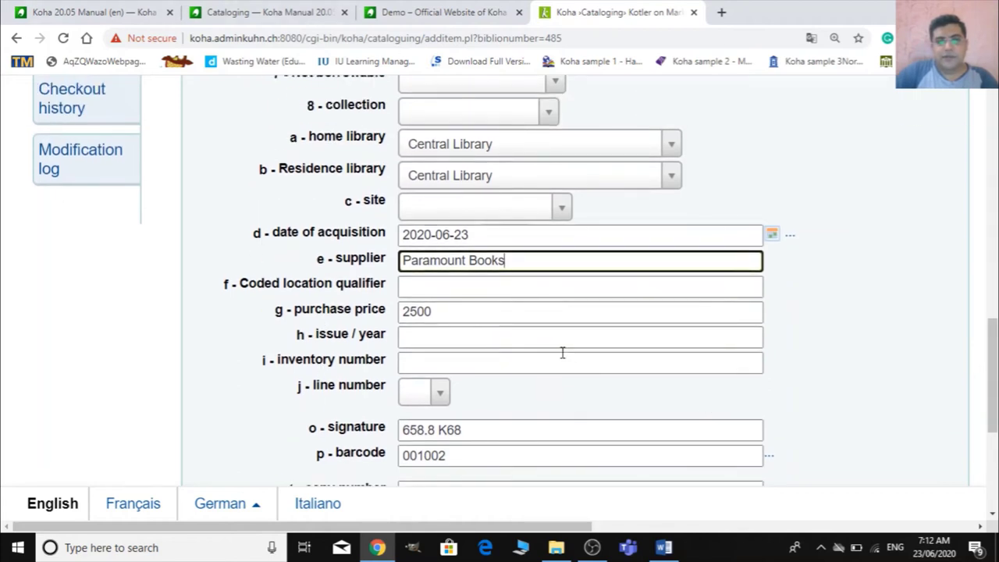
pyautogui.scroll(1, 562, 350)
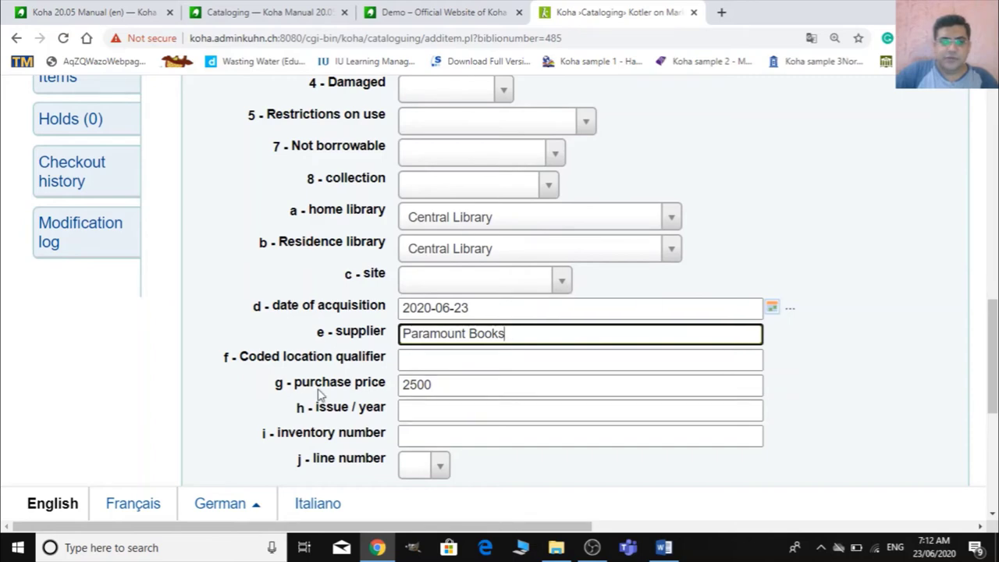
pyautogui.moveTo(510, 336); pyautogui.dragTo(390, 331)
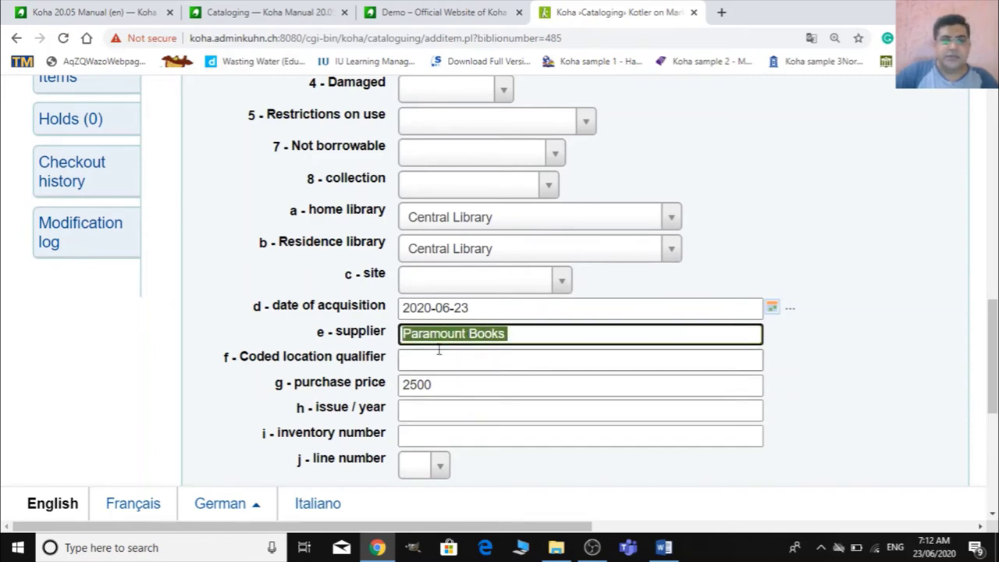
pyautogui.scroll(-4, 661, 421)
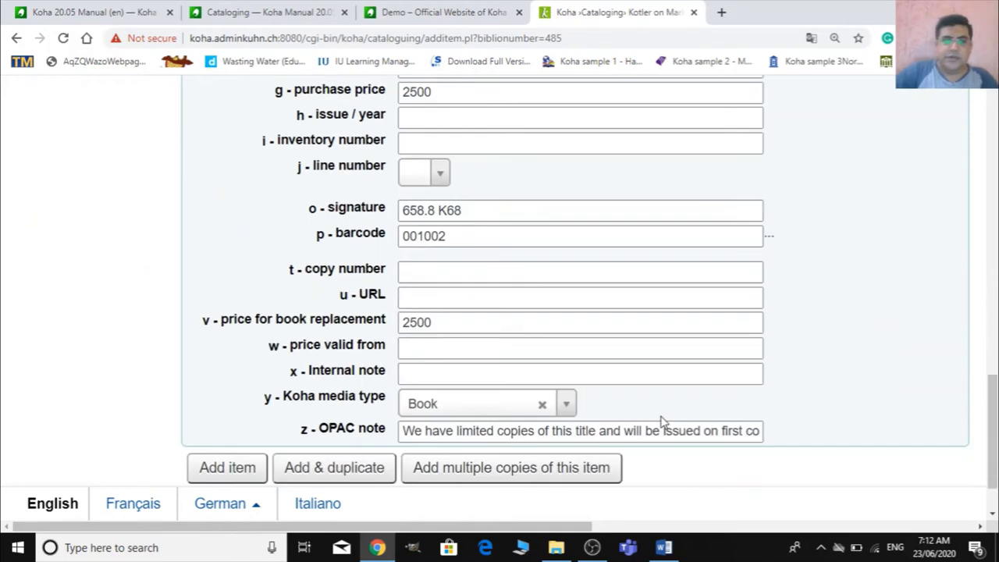
pyautogui.scroll(-1, 661, 422)
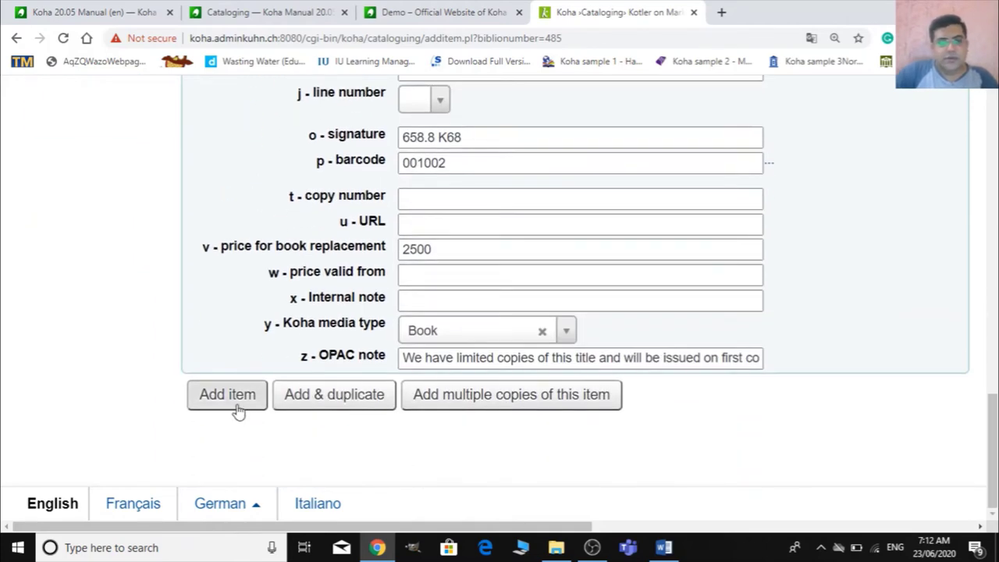
# Add the second copy and verify its row: barcode 001002, Paramount Books, 2500.00
pyautogui.click(238, 411)
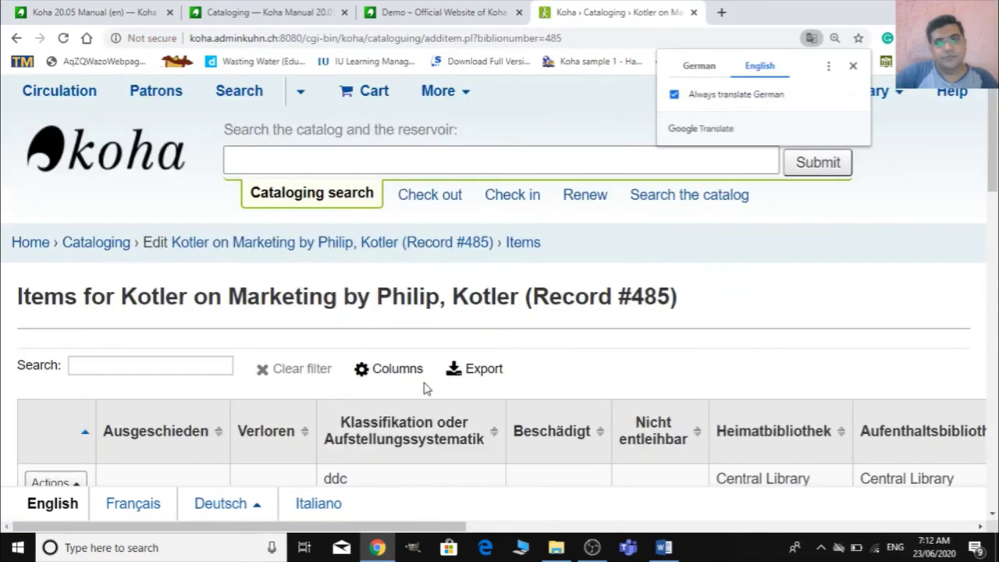
pyautogui.scroll(-5, 692, 296)
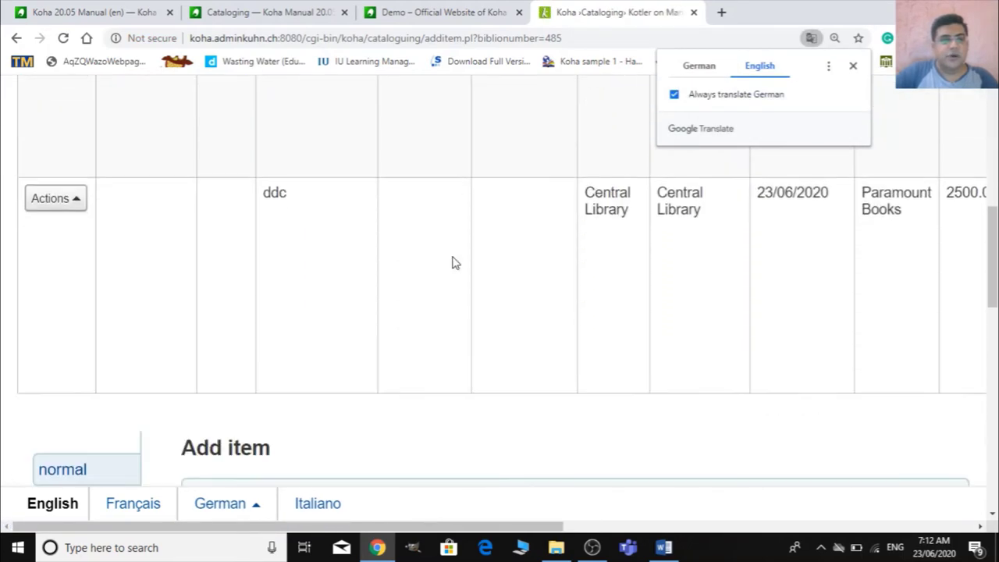
pyautogui.scroll(3, 468, 281)
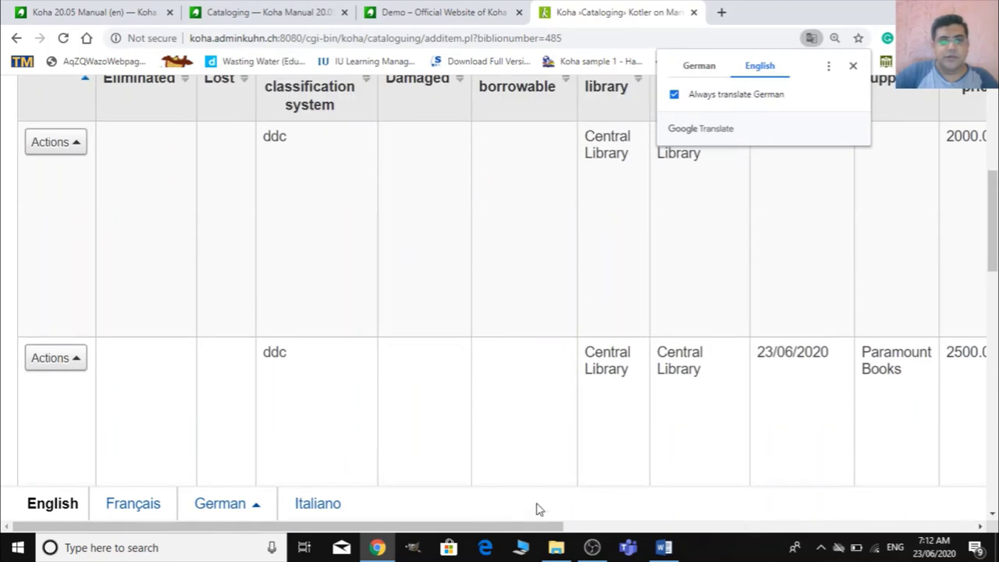
pyautogui.moveTo(547, 529); pyautogui.dragTo(975, 512)
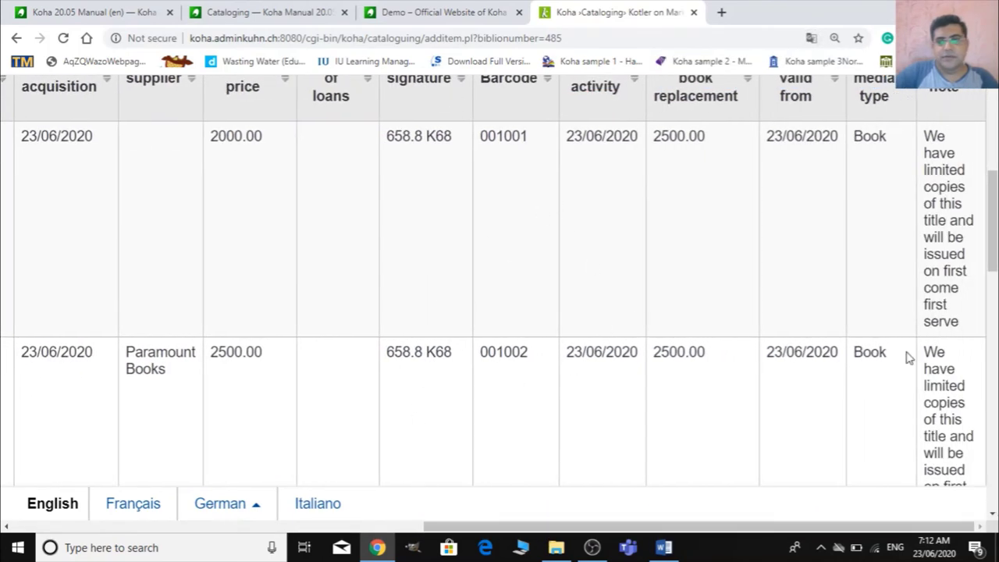
pyautogui.scroll(-5, 561, 466)
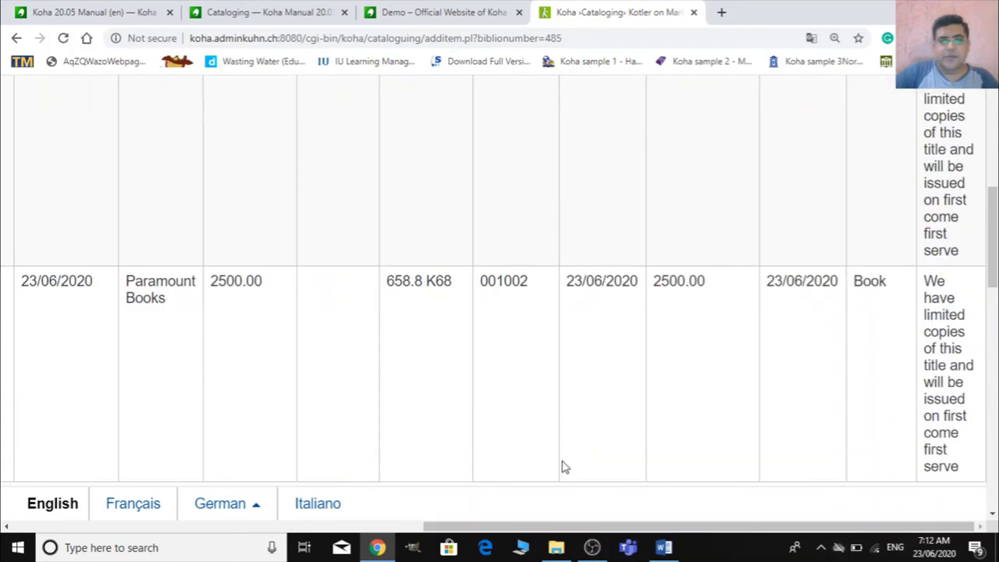
pyautogui.moveTo(633, 531); pyautogui.dragTo(395, 528)
pyautogui.moveTo(518, 533); pyautogui.dragTo(405, 524)
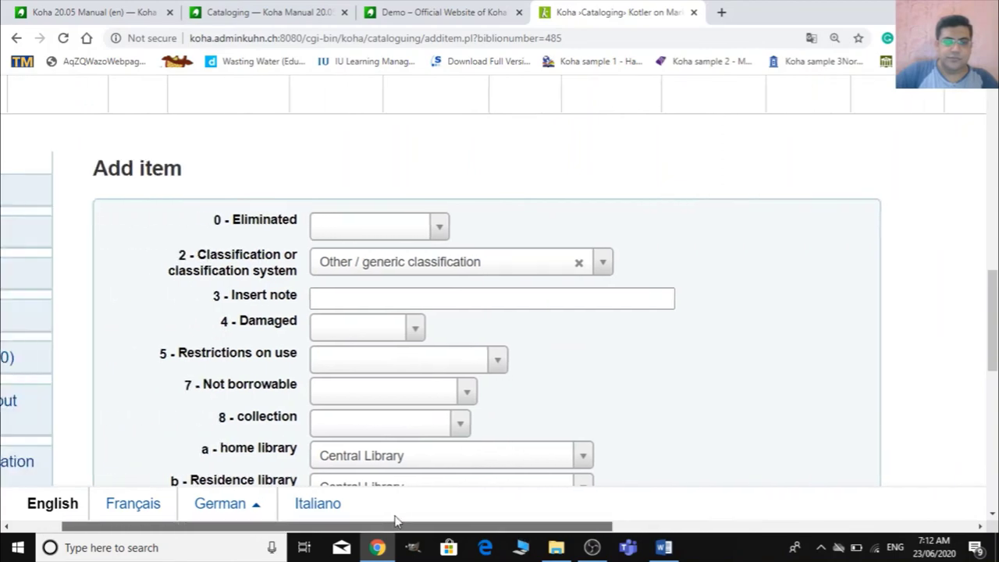
pyautogui.scroll(-8, 775, 338)
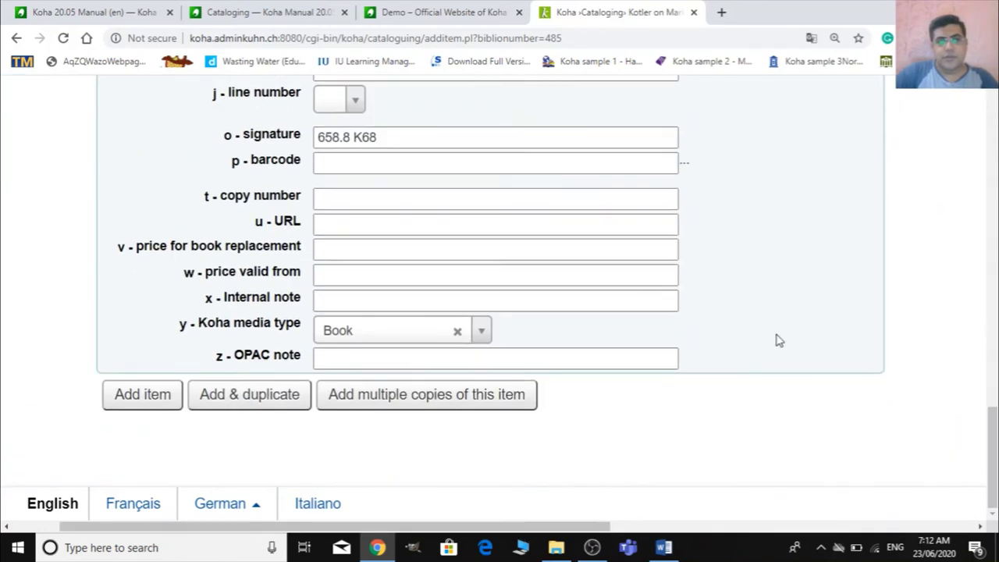
pyautogui.scroll(15, 777, 339)
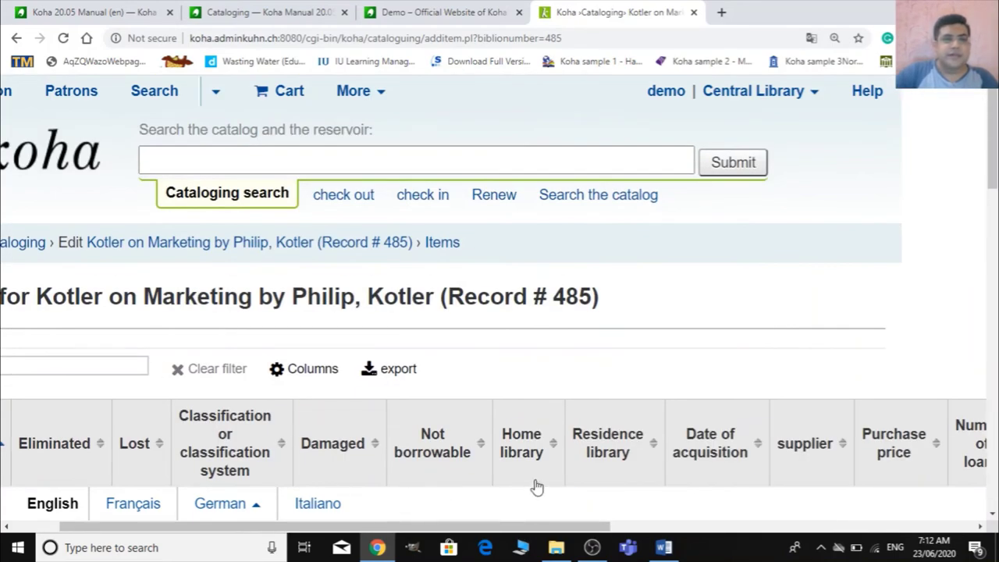
# Search the catalog for 'marketing', open Kotler on Marketing, and translate its MARC page to English
pyautogui.moveTo(533, 528); pyautogui.dragTo(379, 532)
pyautogui.click(368, 171)
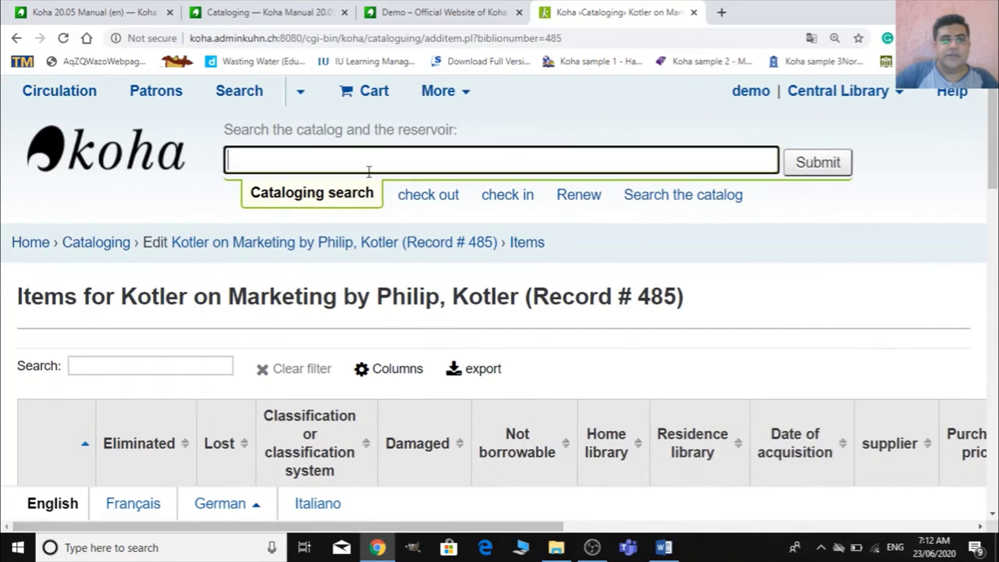
pyautogui.write('m')
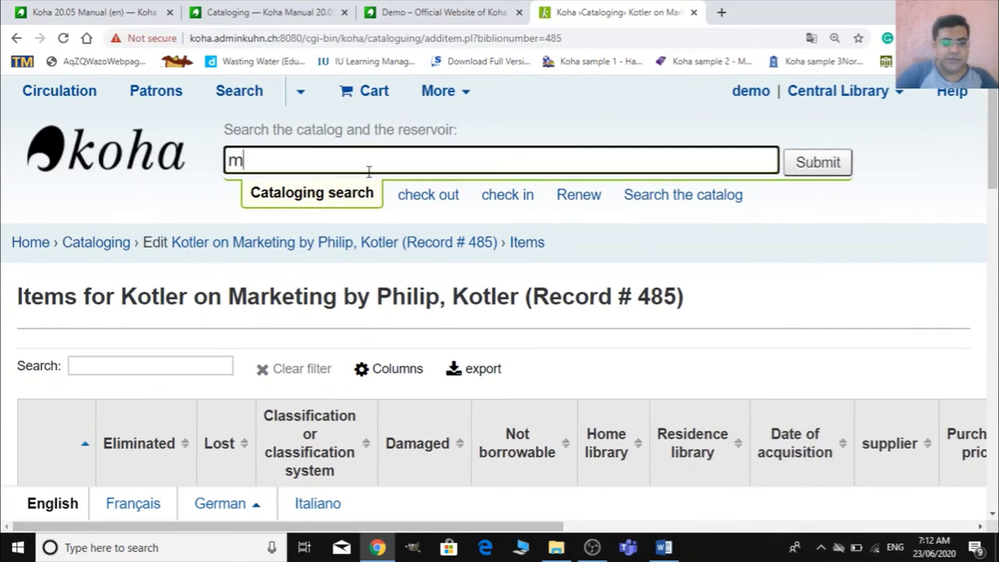
pyautogui.write('arket')
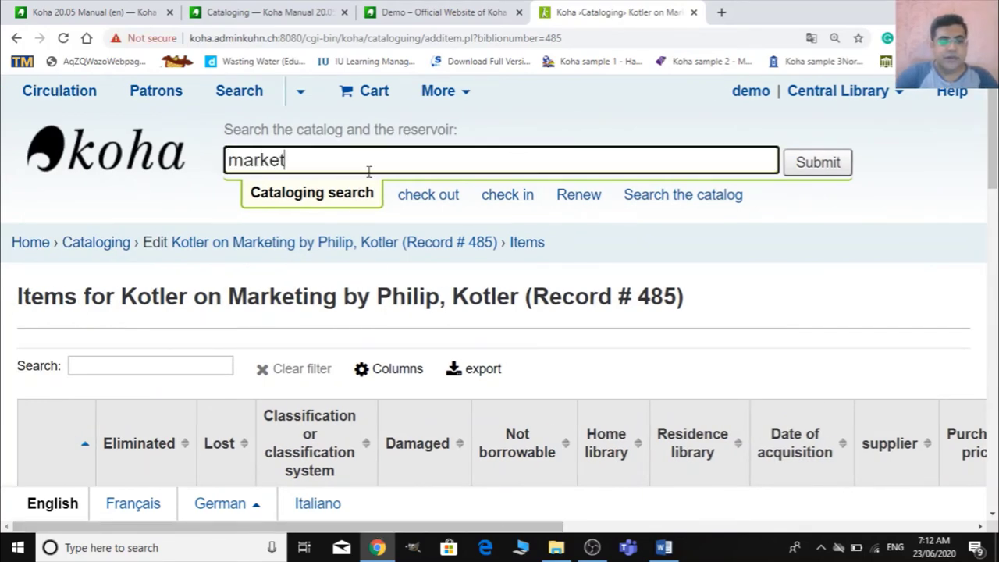
pyautogui.write('ing')
pyautogui.press('Return')
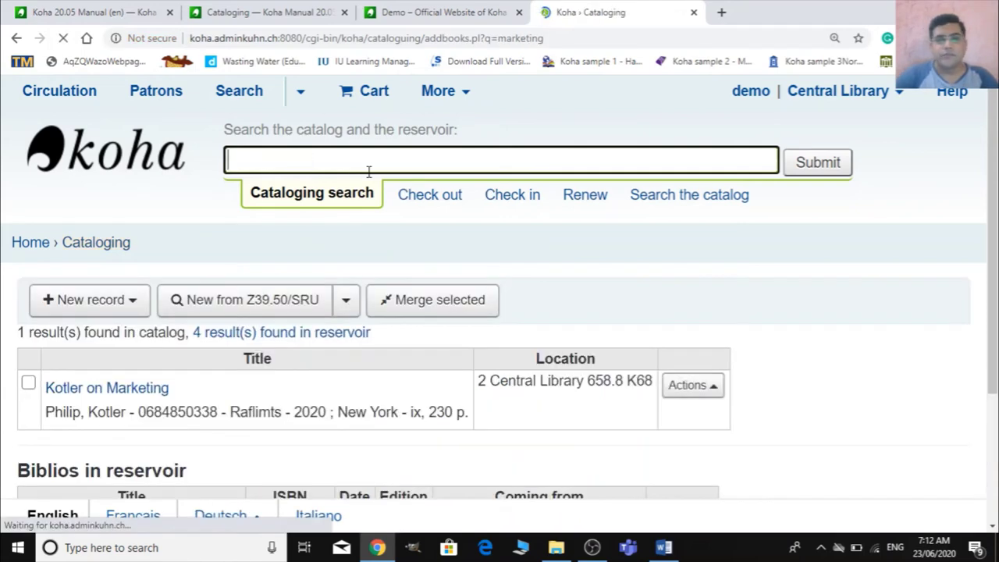
pyautogui.click(165, 389)
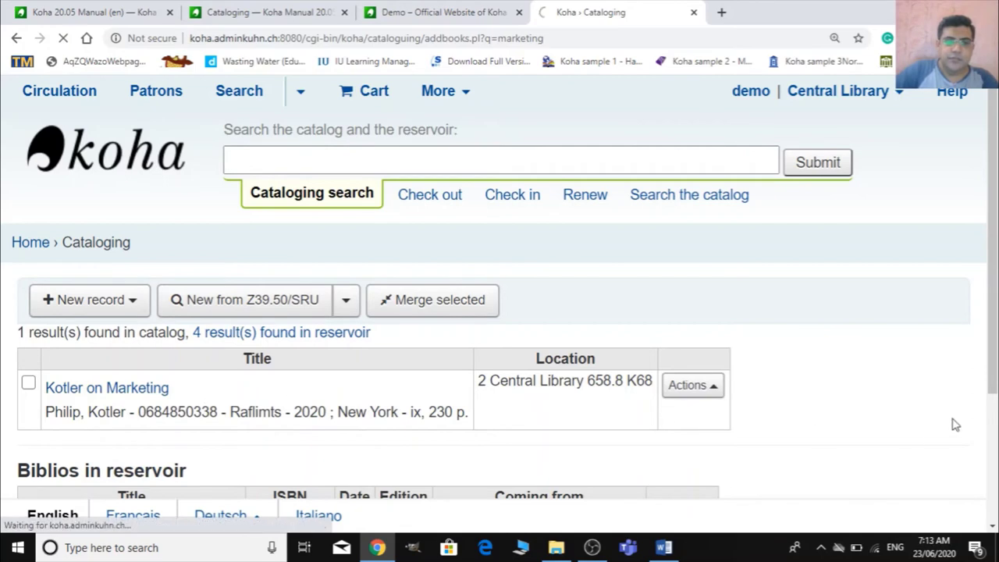
pyautogui.scroll(-2, 833, 303)
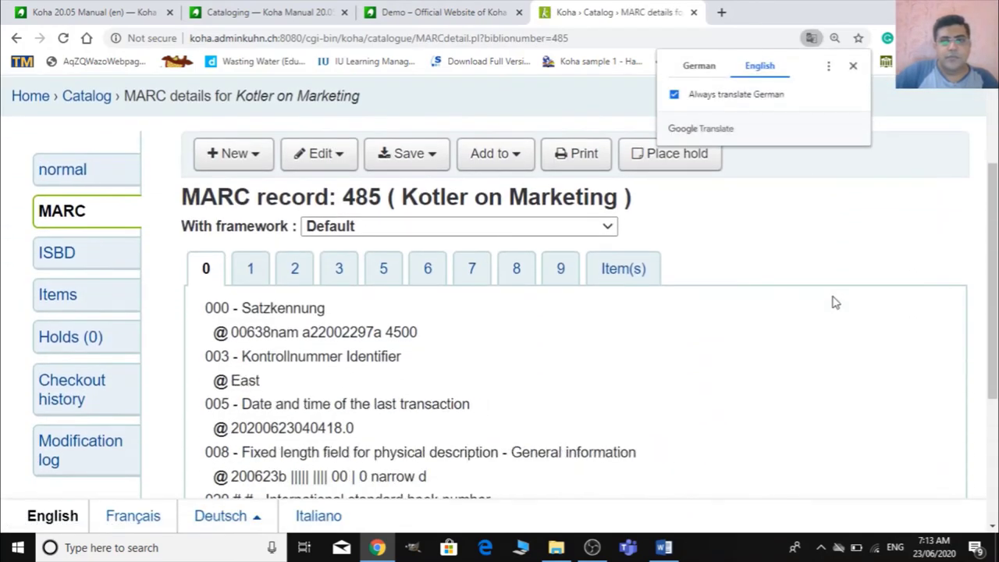
pyautogui.click(52, 184)
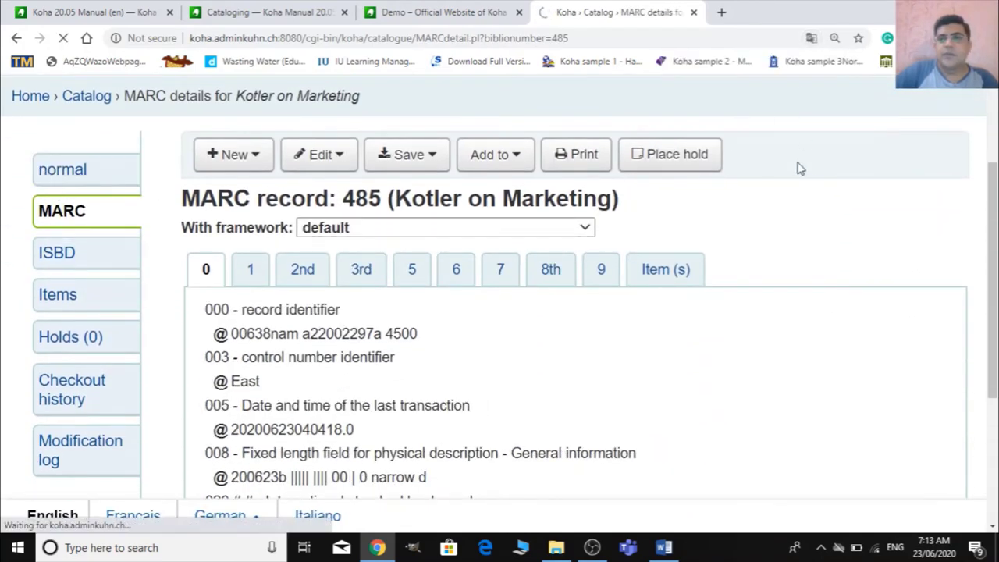
pyautogui.scroll(1, 798, 207)
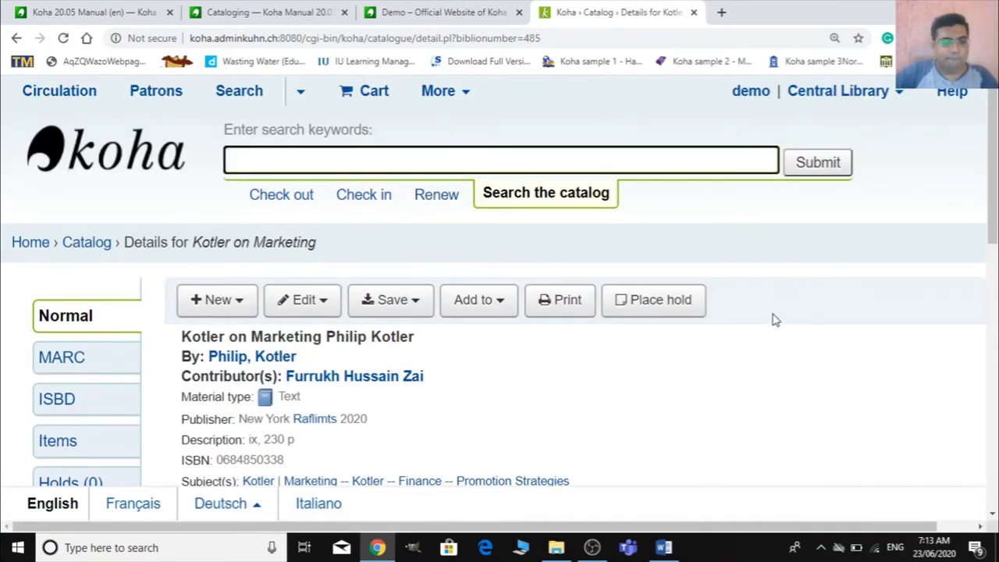
pyautogui.hotkey('ctrl', '-')
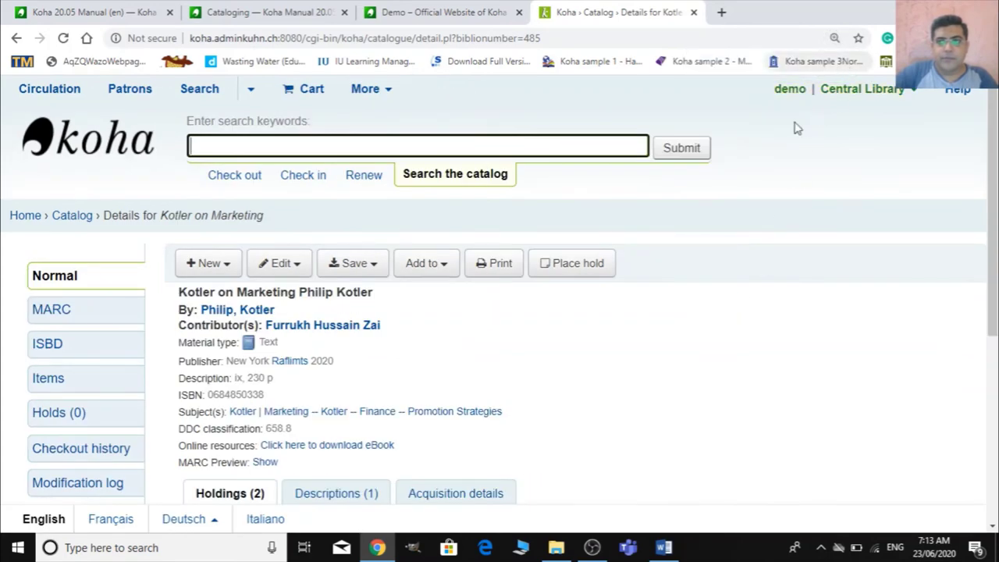
pyautogui.scroll(-3, 772, 283)
pyautogui.scroll(3, 772, 284)
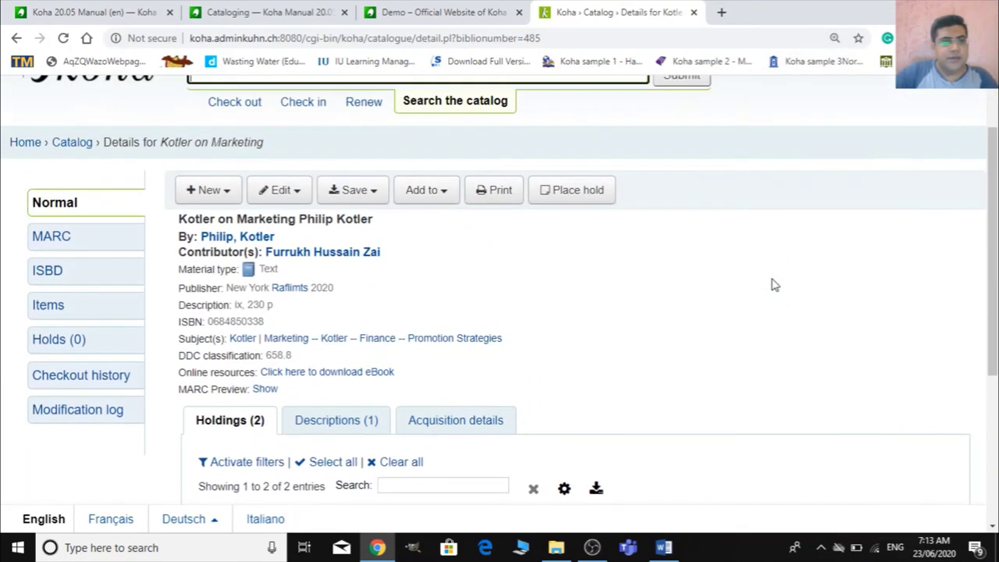
pyautogui.scroll(-3, 773, 284)
pyautogui.scroll(-3, 773, 284)
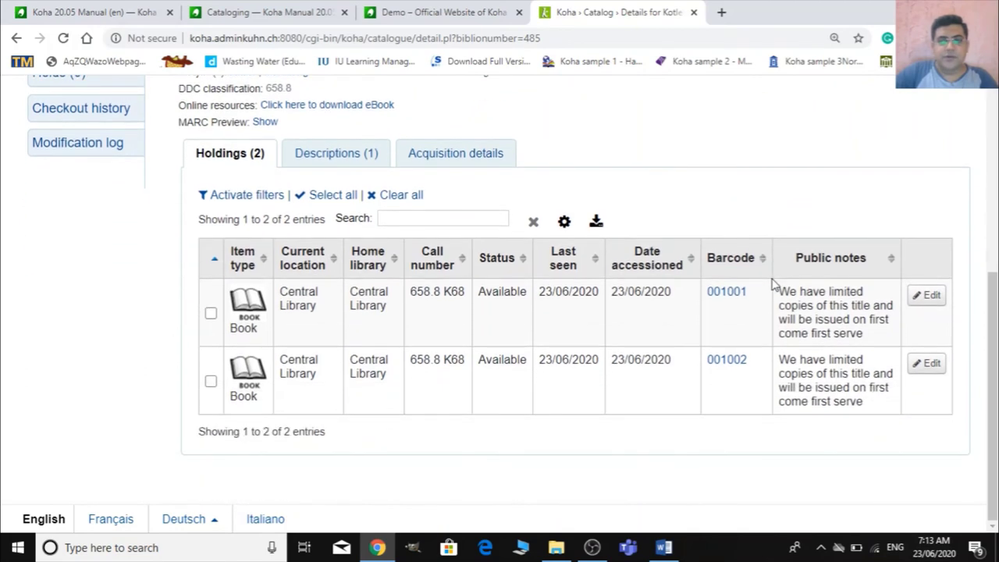
pyautogui.scroll(5, 767, 287)
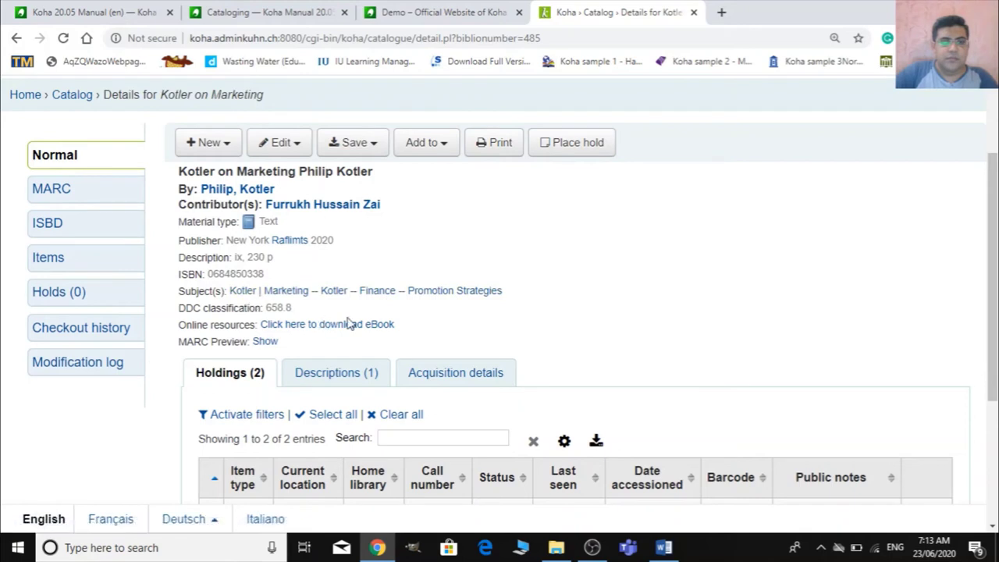
pyautogui.scroll(-2, 616, 272)
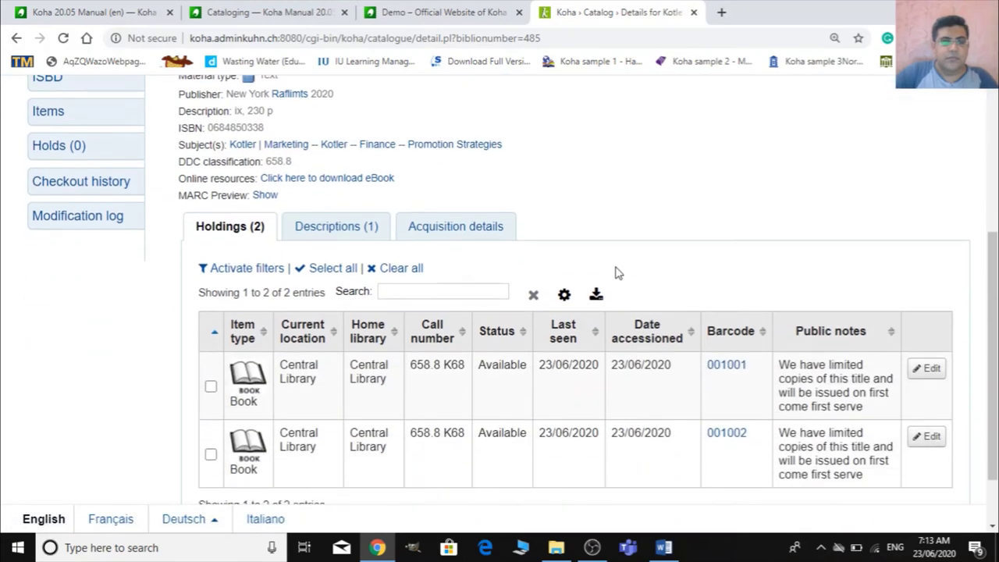
pyautogui.scroll(-1, 664, 295)
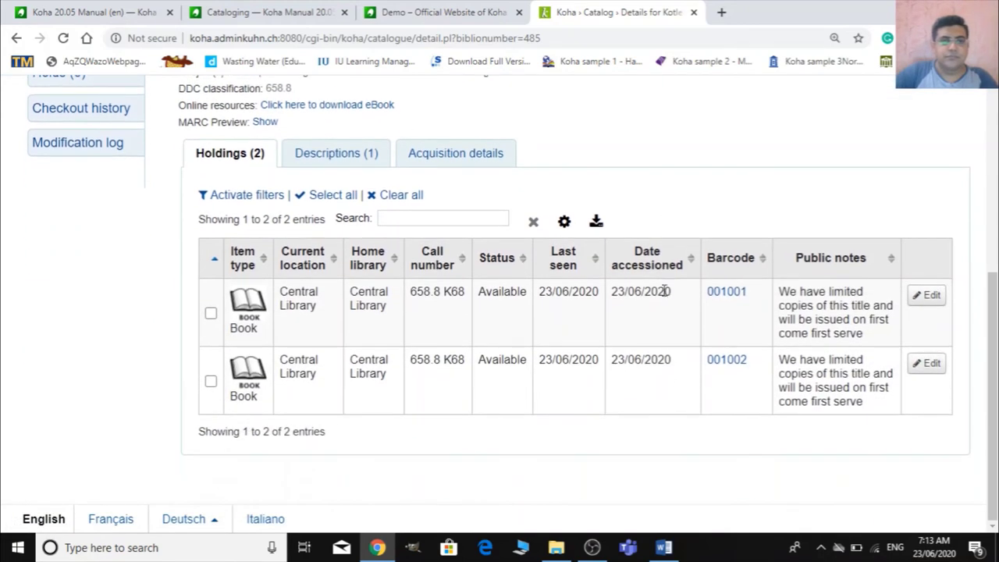
pyautogui.scroll(1, 664, 292)
pyautogui.scroll(2, 265, 207)
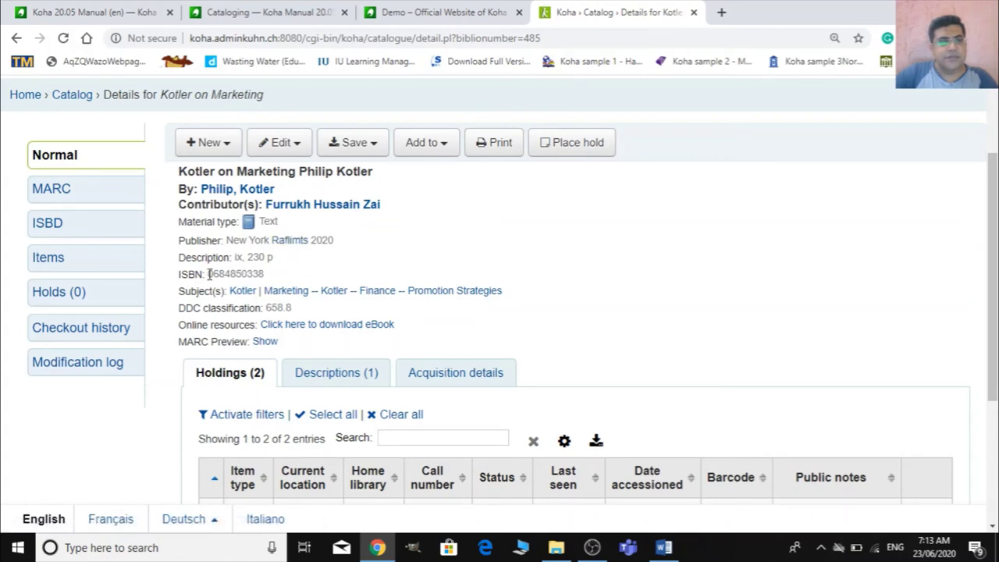
pyautogui.scroll(-1, 464, 307)
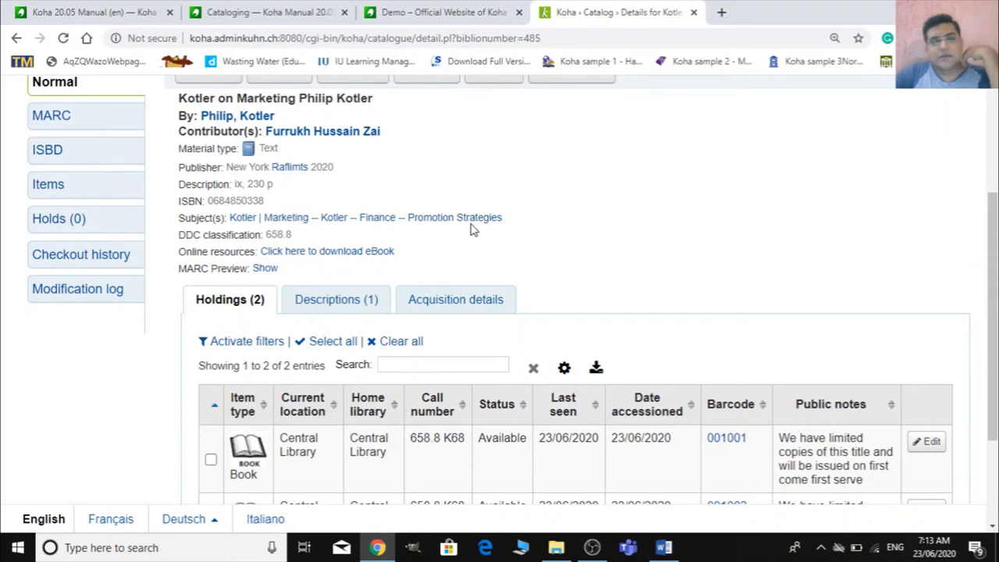
pyautogui.scroll(-1, 470, 229)
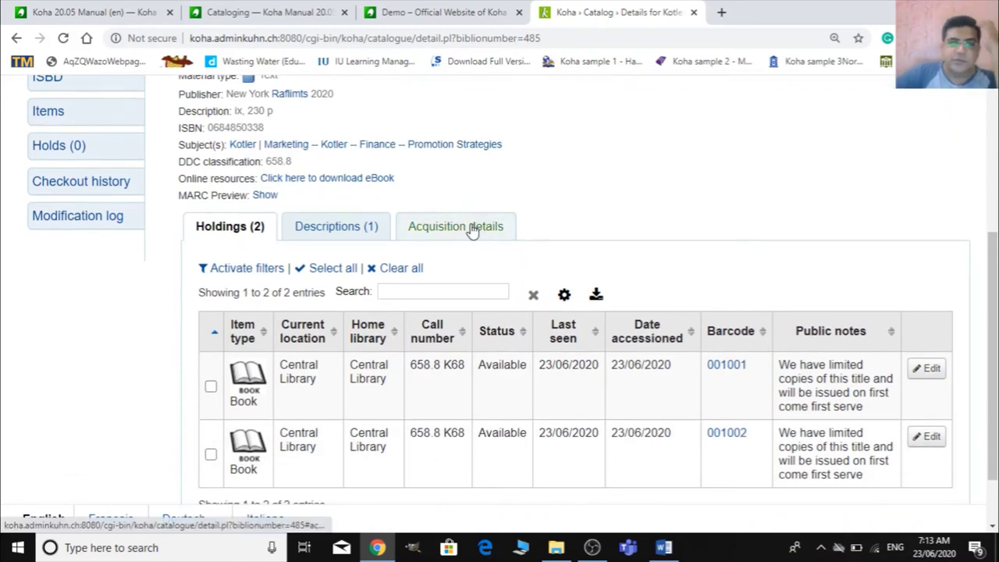
pyautogui.scroll(-1, 474, 229)
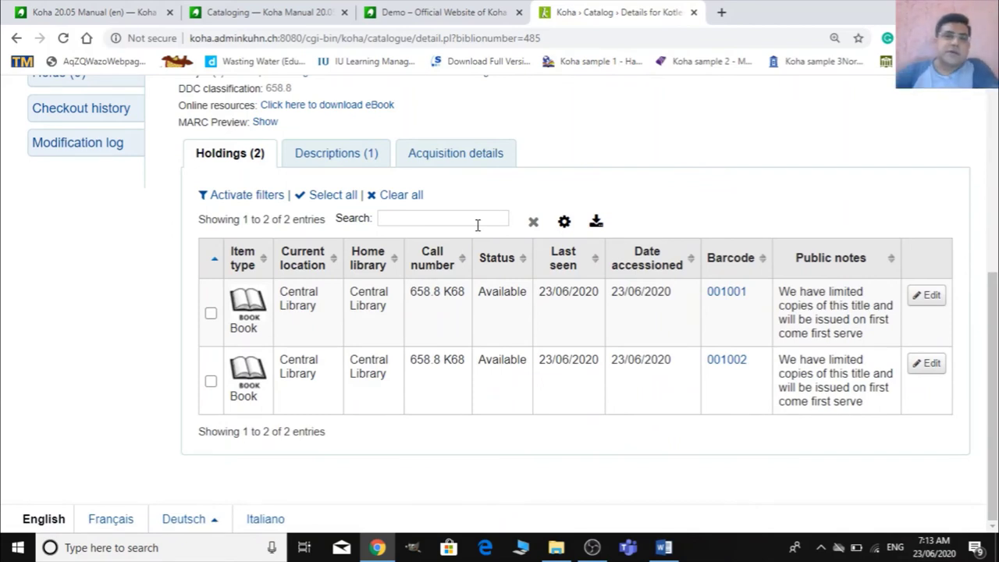
pyautogui.scroll(4, 513, 219)
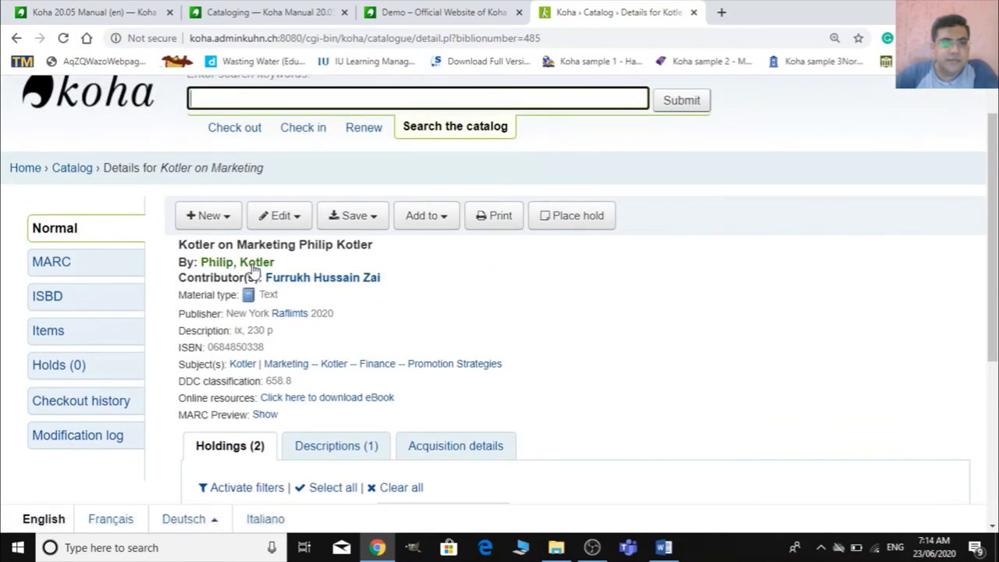
pyautogui.scroll(-1, 421, 375)
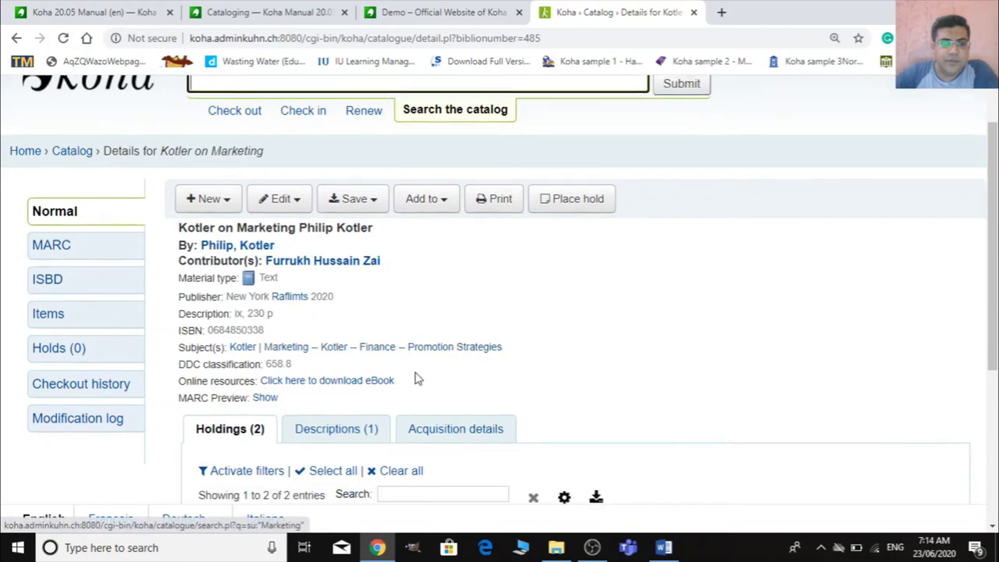
pyautogui.scroll(-1, 530, 394)
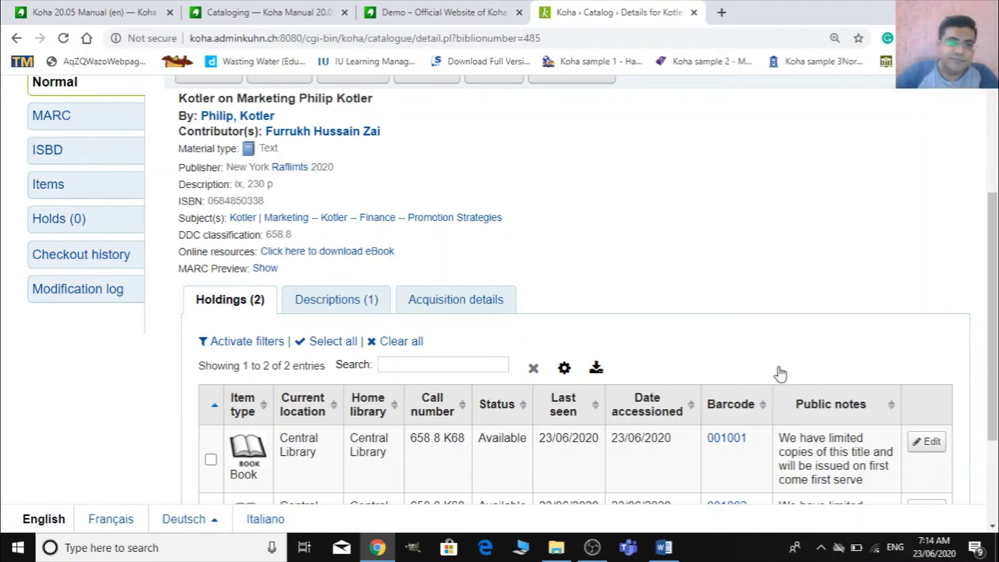
pyautogui.scroll(-2, 780, 373)
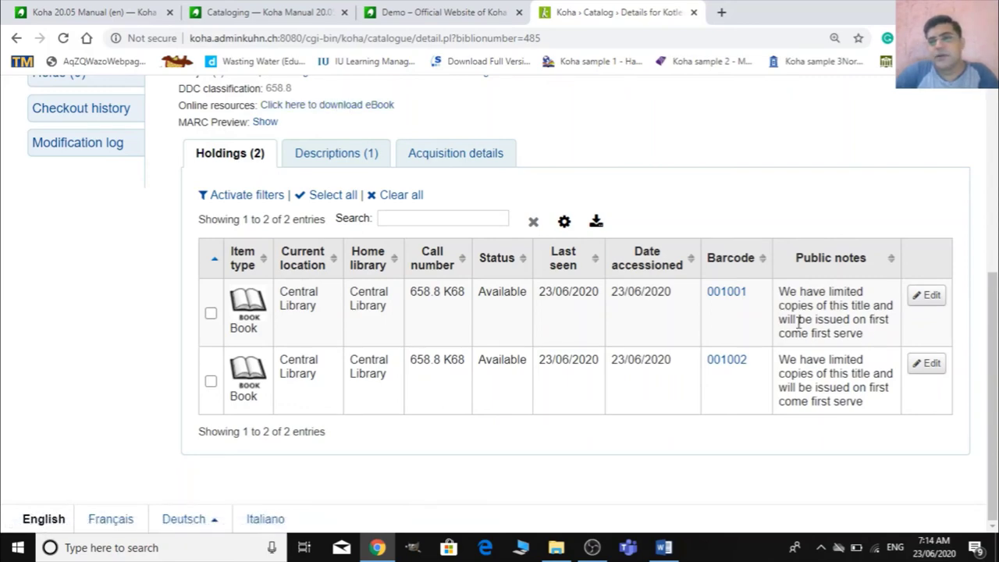
pyautogui.scroll(5, 801, 318)
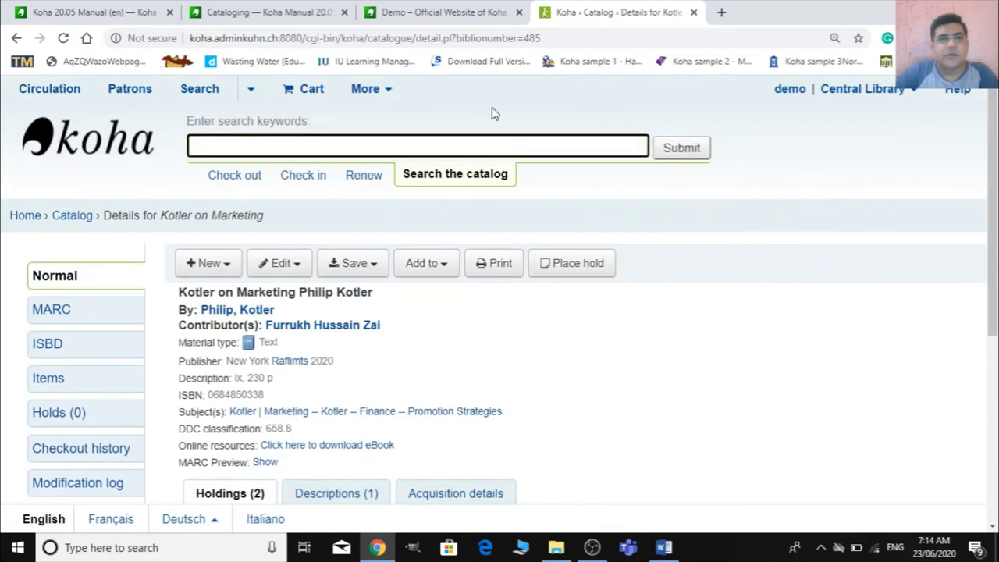
# Open the MARC21 20.05 OPAC from the Koha demo page in a new tab
pyautogui.click(441, 14)
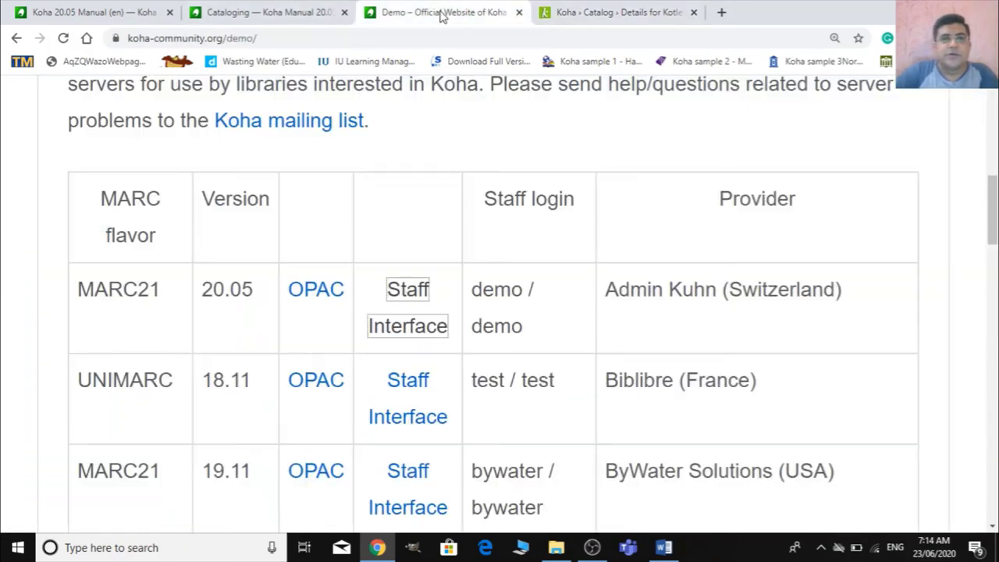
pyautogui.rightClick(320, 300)
pyautogui.click(370, 304)
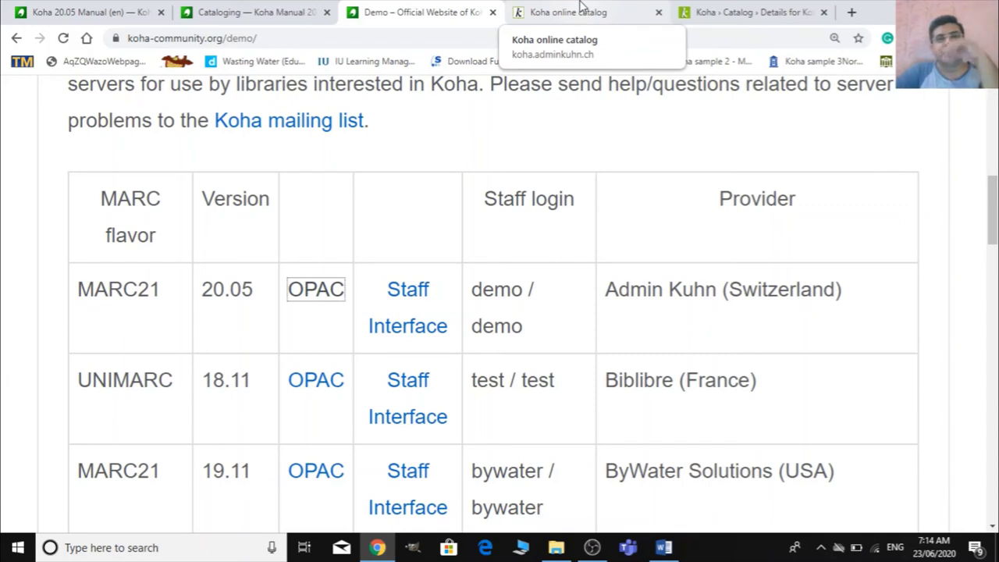
pyautogui.click(580, 7)
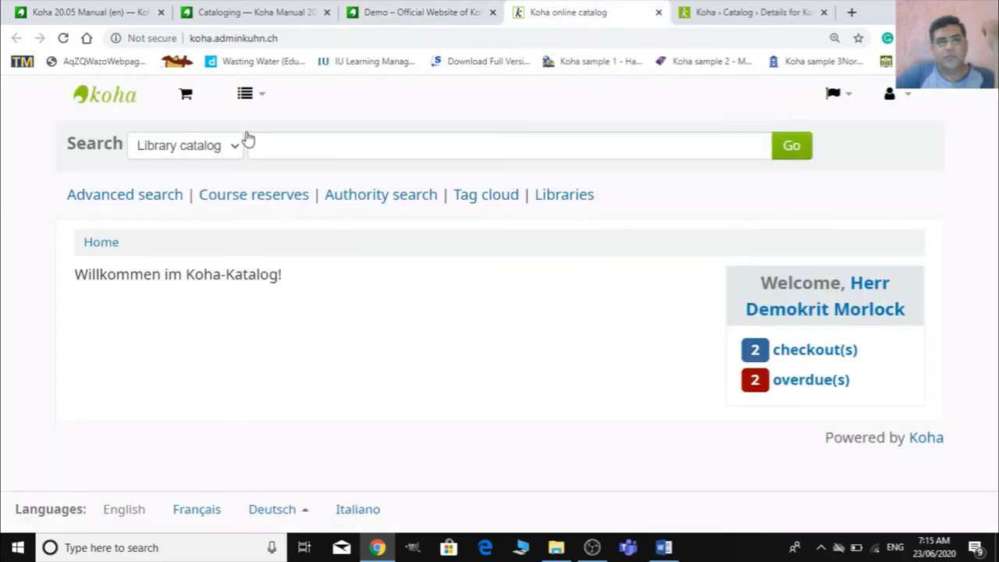
# Search the OPAC for 'marketing' and review Kotler on Marketing's holdings and subjects
pyautogui.click(310, 147)
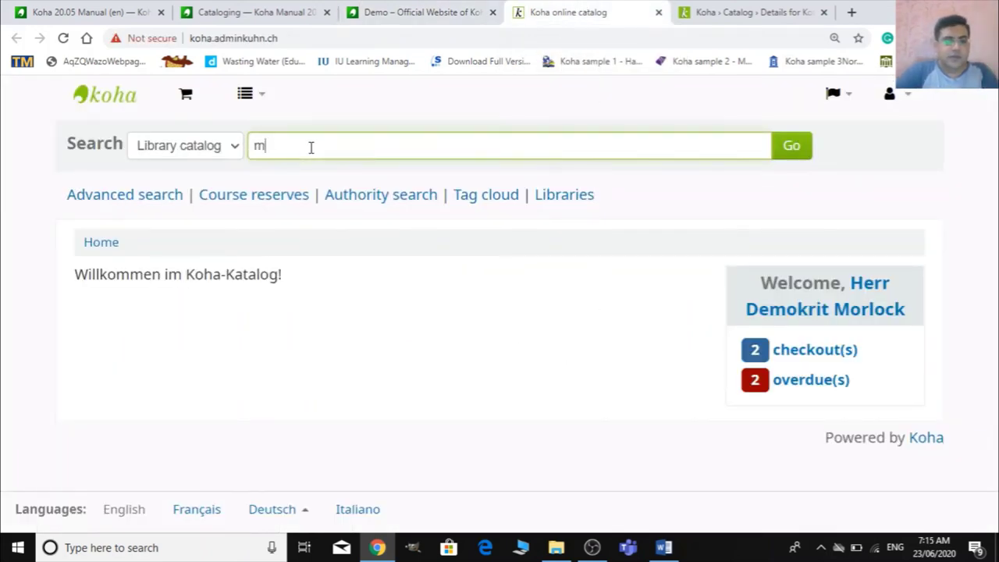
pyautogui.write('marketing')
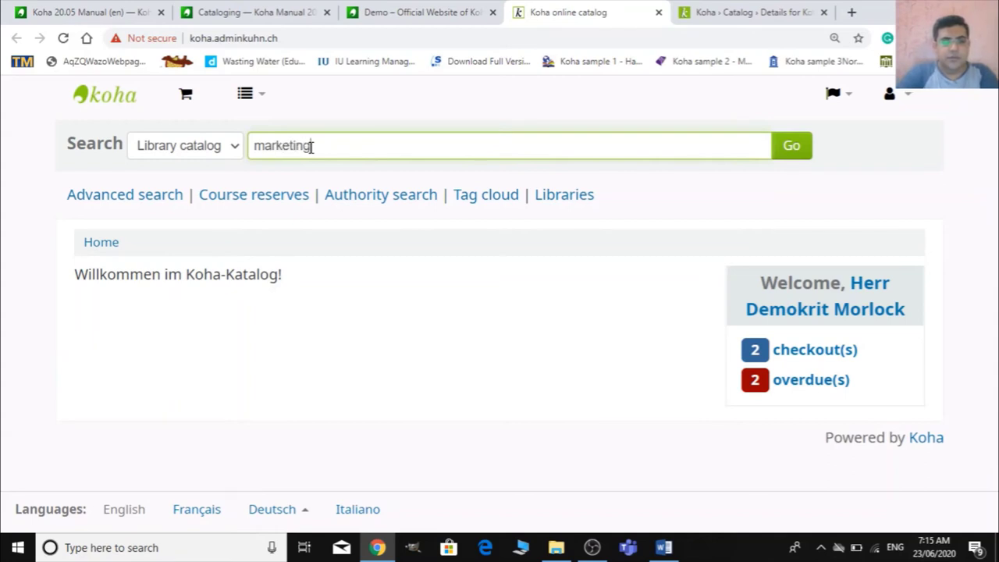
pyautogui.press('Return')
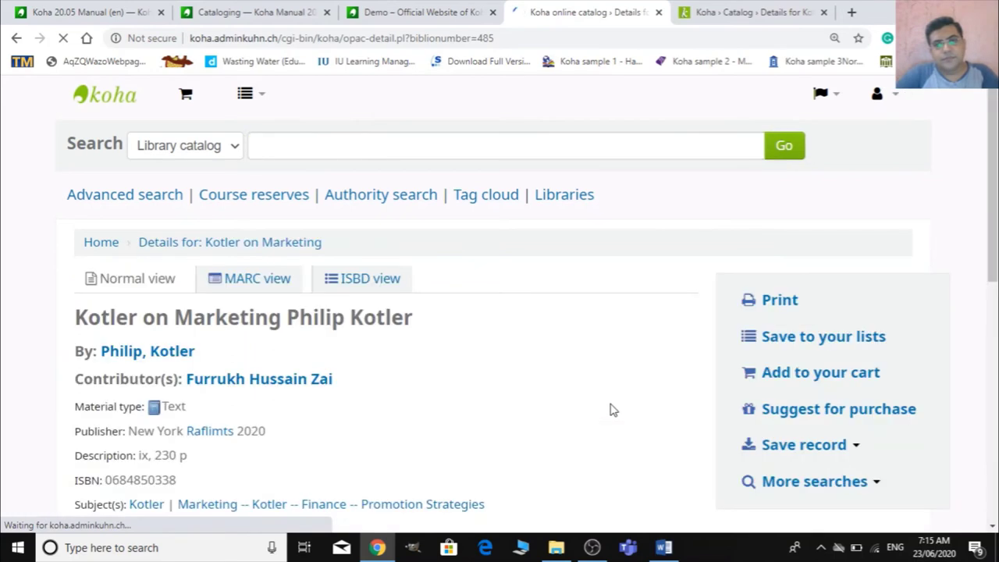
pyautogui.scroll(-3, 612, 411)
pyautogui.scroll(-3, 613, 410)
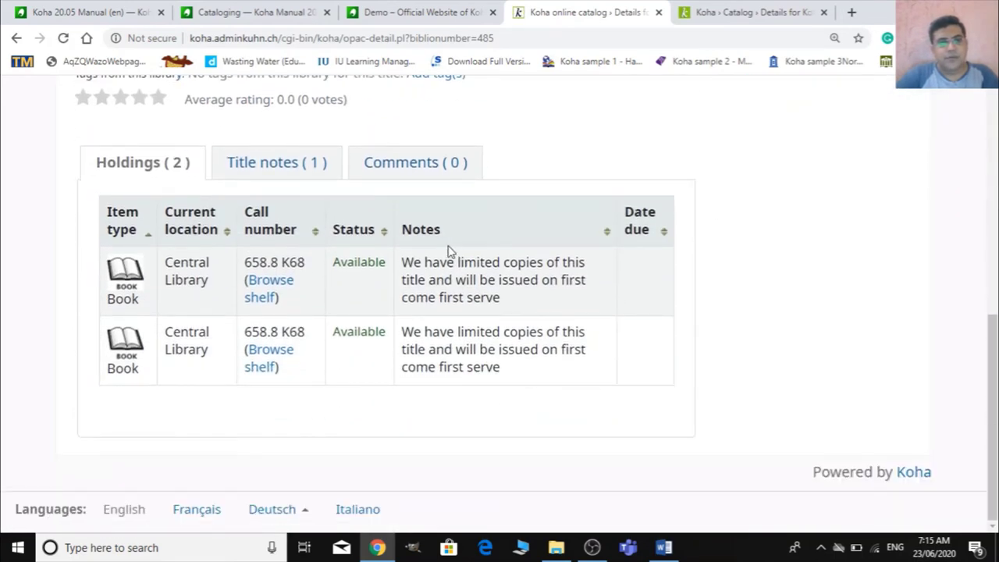
pyautogui.scroll(5, 500, 337)
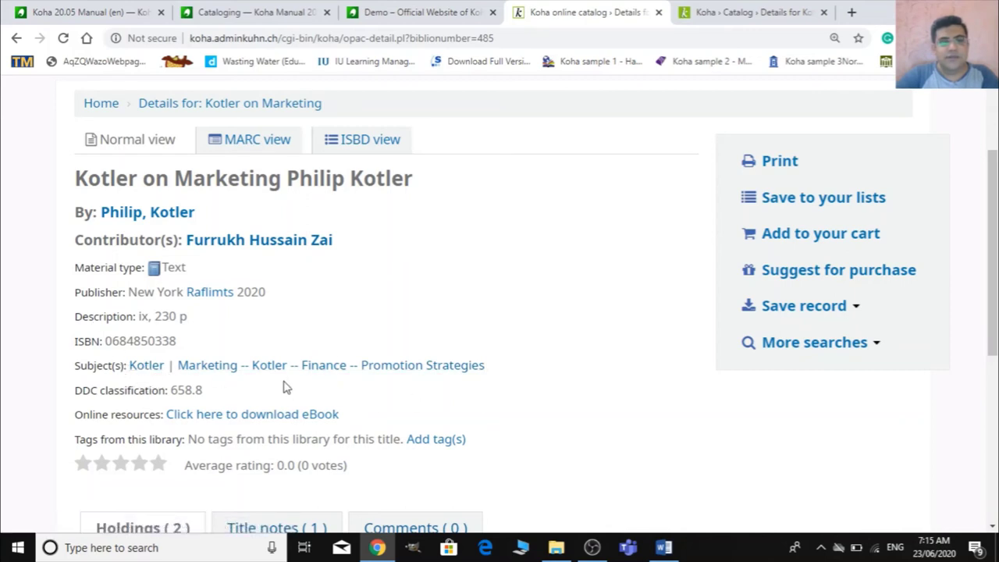
pyautogui.scroll(-3, 564, 325)
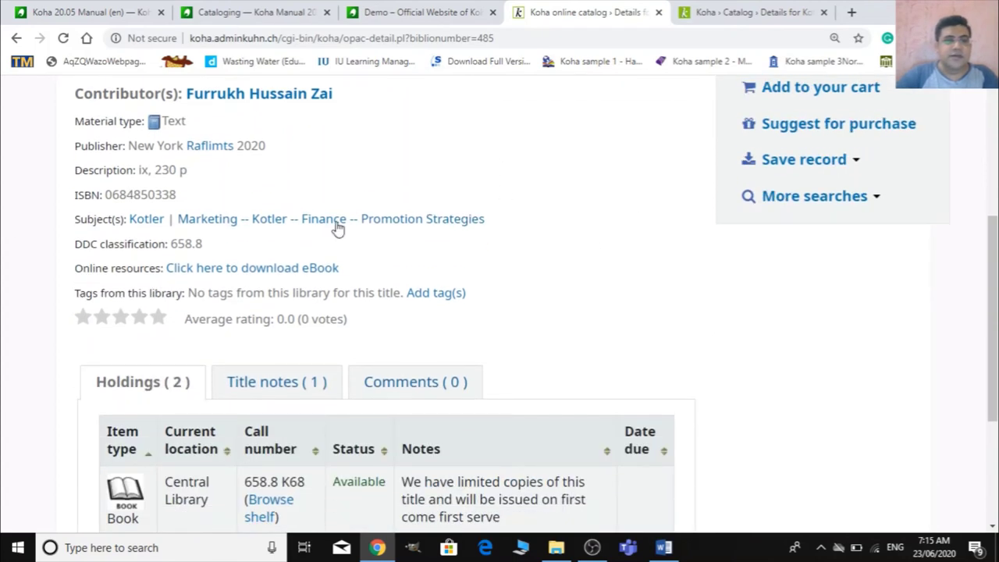
pyautogui.scroll(-1, 526, 254)
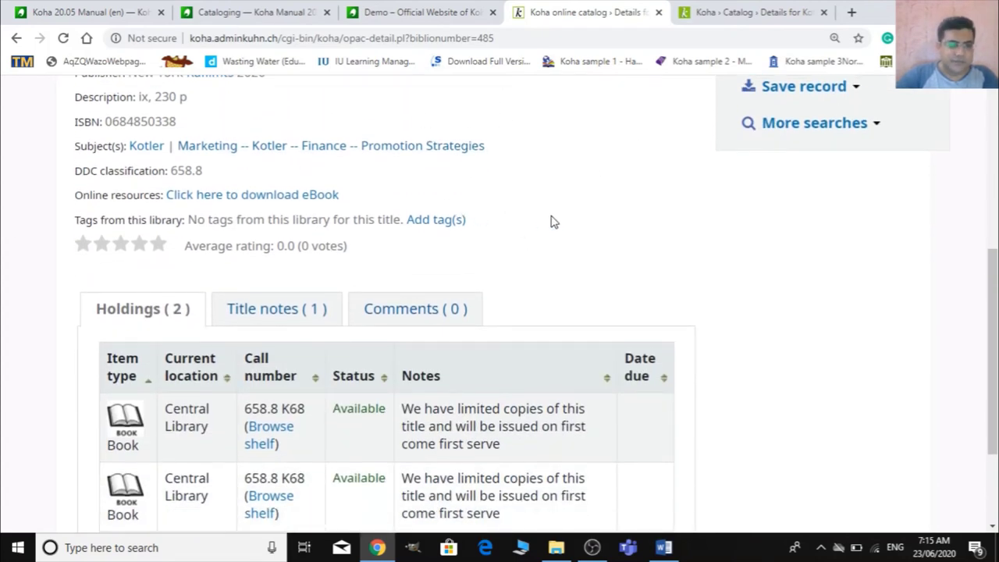
pyautogui.scroll(-2, 552, 222)
pyautogui.scroll(3, 553, 222)
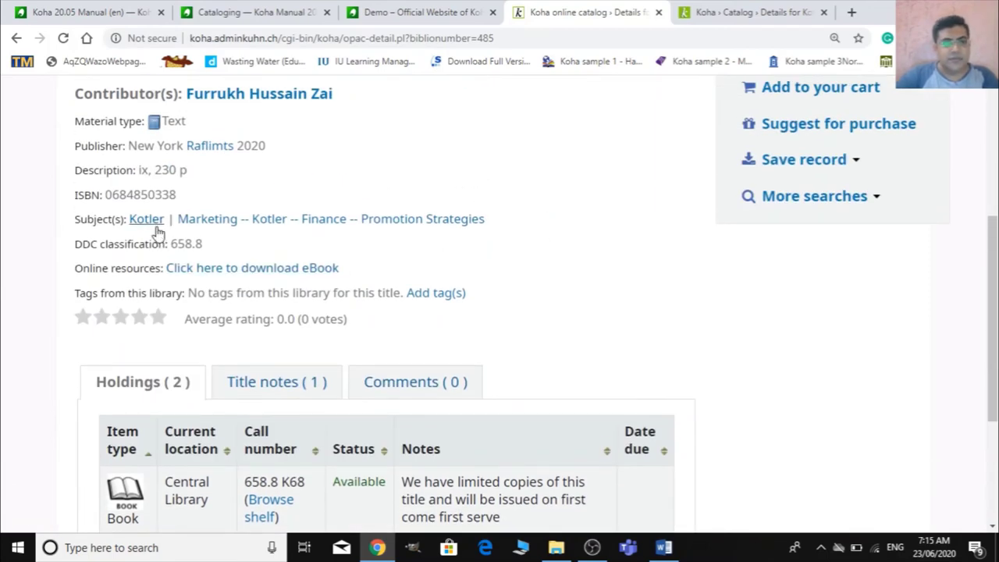
# Open record 485 in the cataloguing editor and go to the 6xx subject fields
pyautogui.click(765, 10)
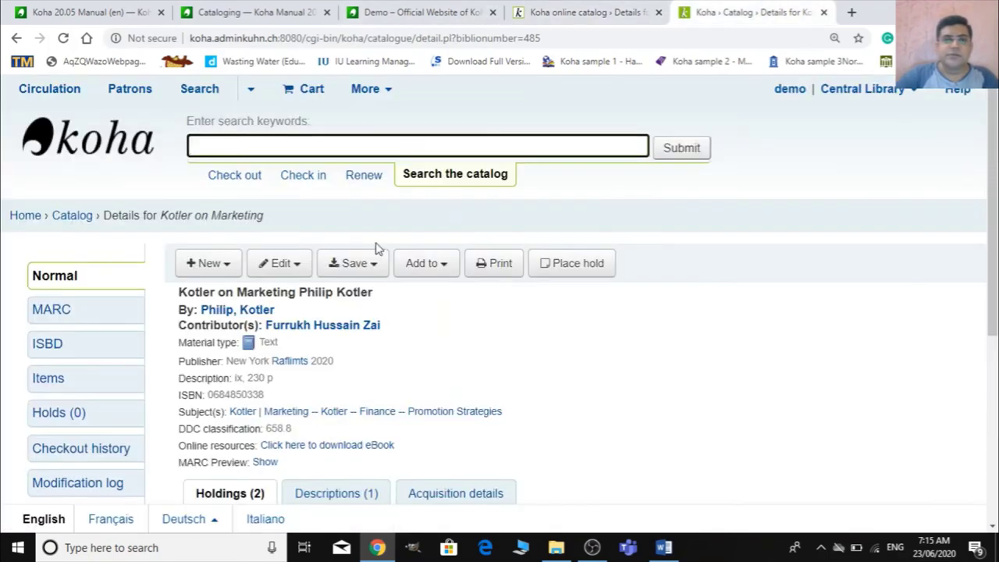
pyautogui.click(309, 266)
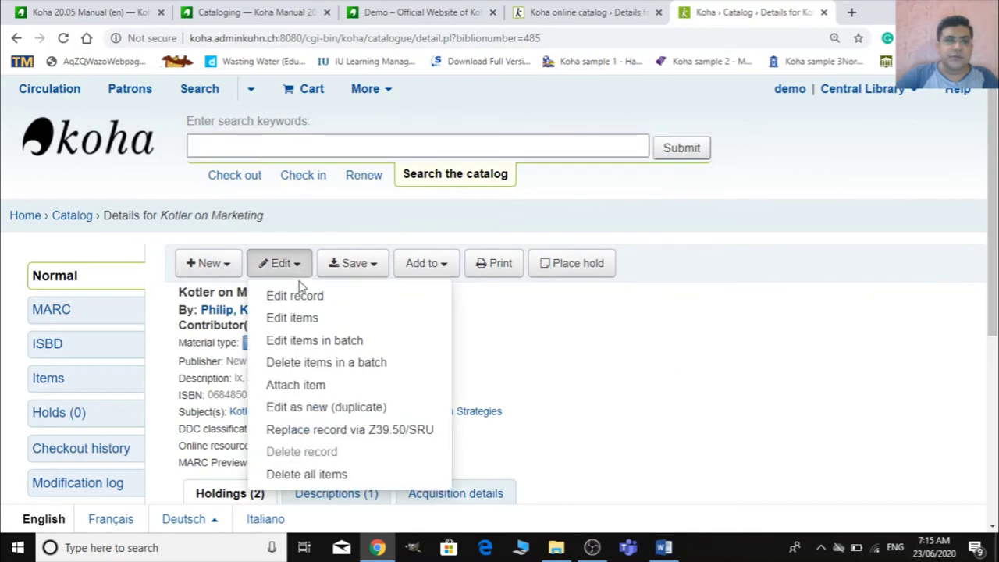
pyautogui.click(338, 298)
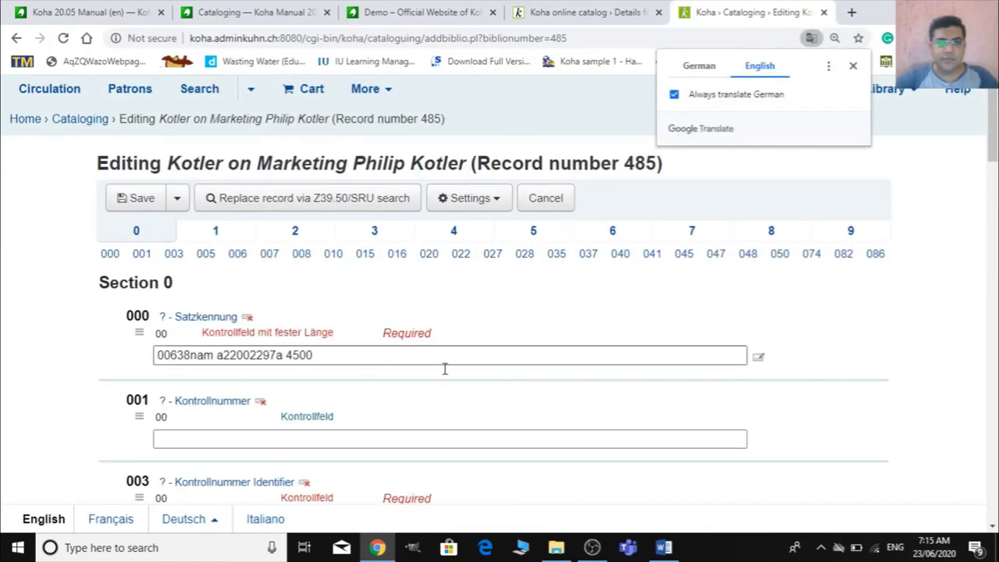
pyautogui.scroll(-10, 366, 401)
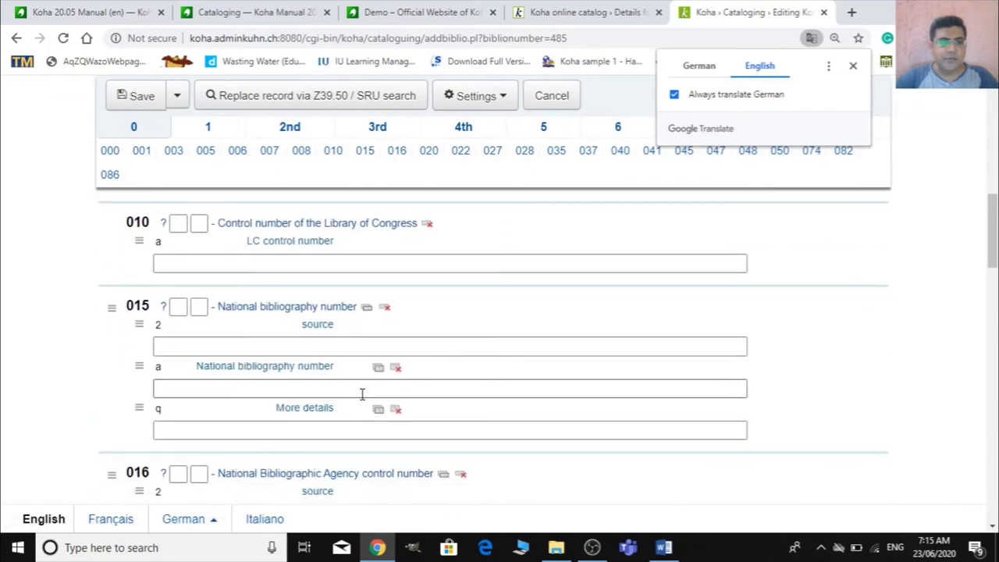
pyautogui.scroll(-5, 364, 391)
pyautogui.scroll(5, 376, 372)
pyautogui.scroll(5, 376, 371)
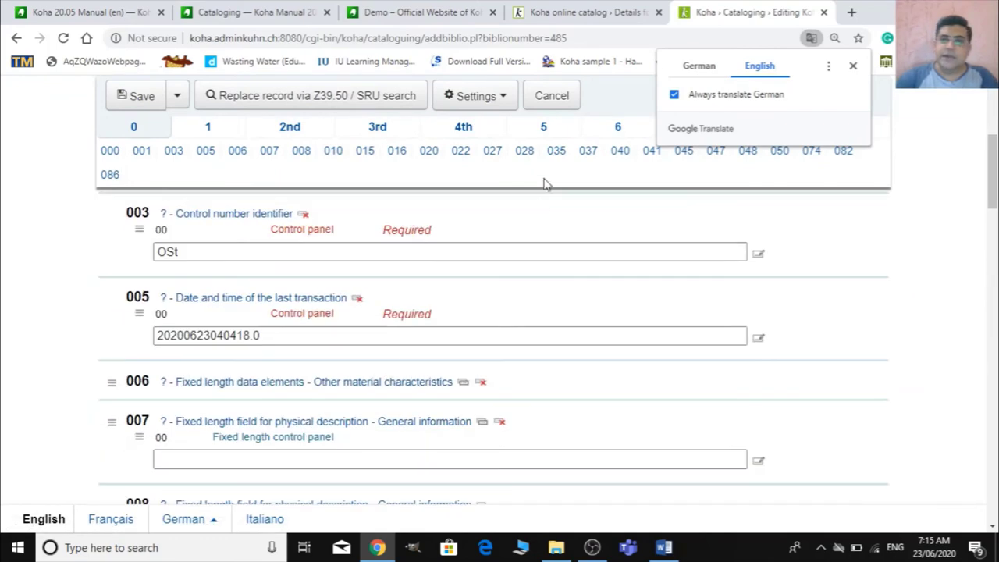
pyautogui.click(616, 128)
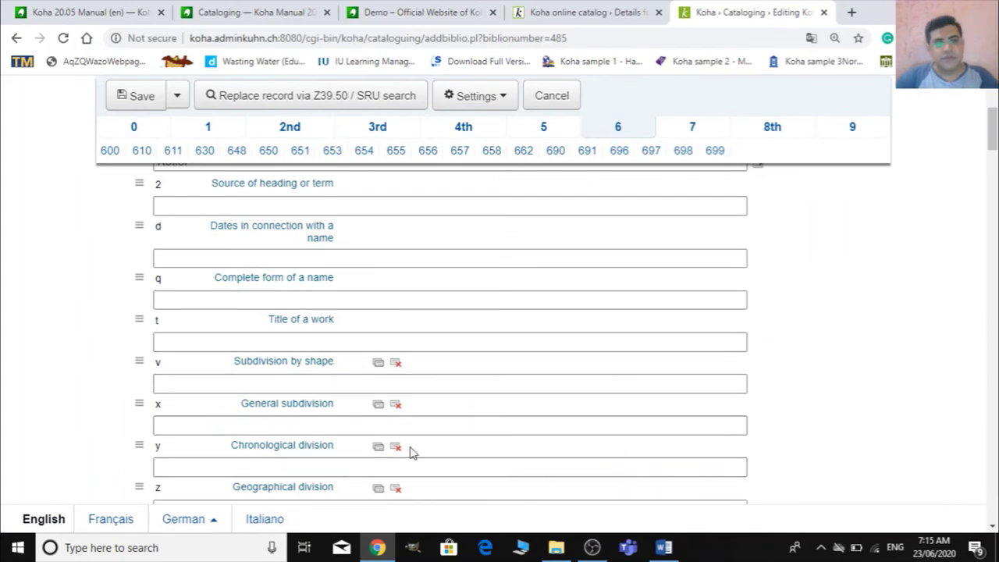
pyautogui.scroll(-3, 556, 349)
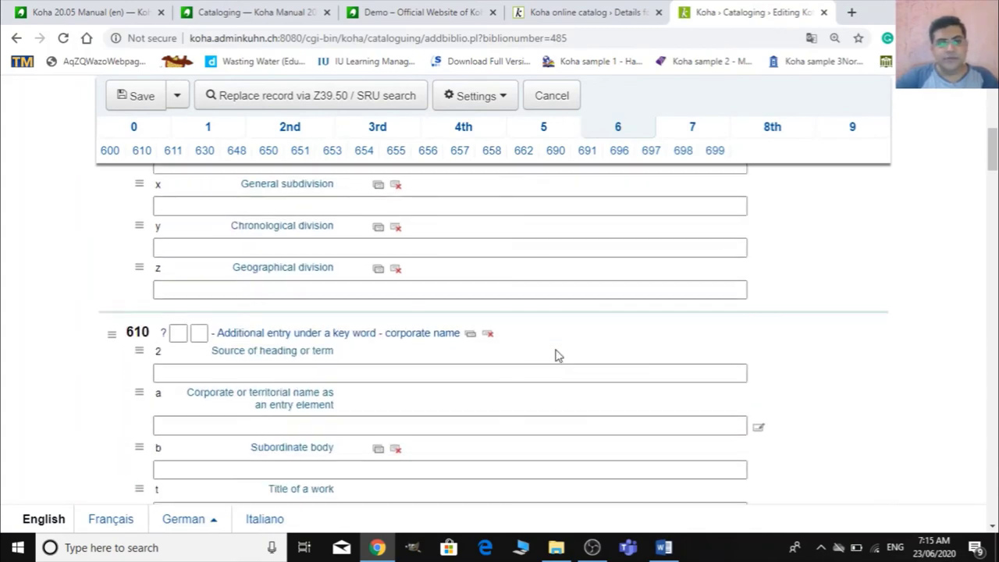
pyautogui.scroll(6, 556, 355)
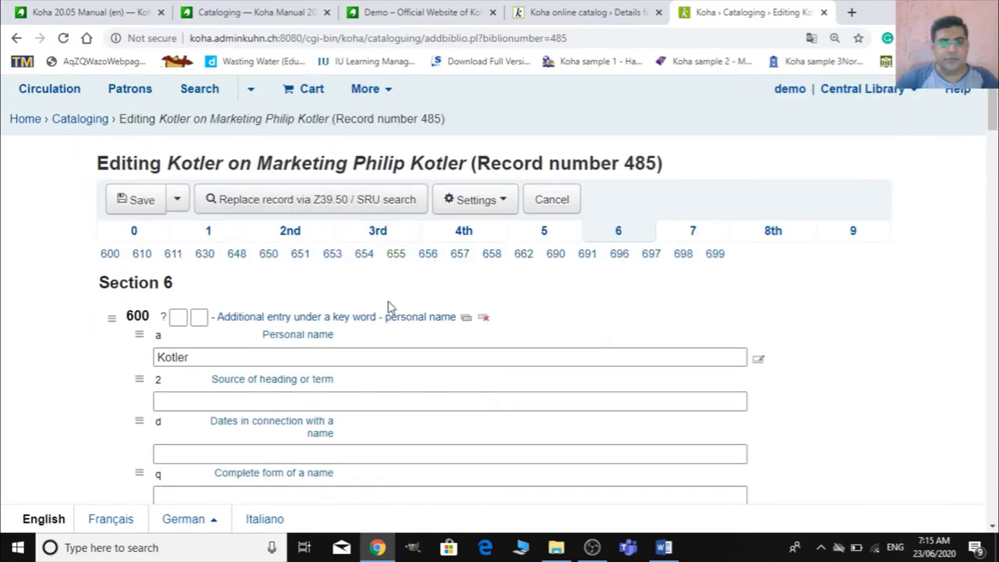
pyautogui.scroll(-3, 375, 399)
pyautogui.scroll(-3, 375, 398)
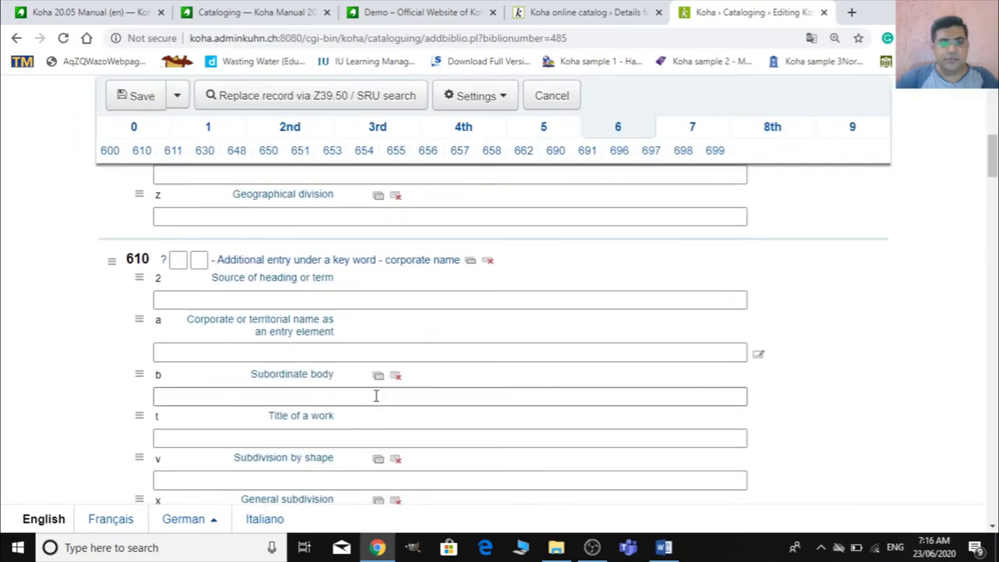
pyautogui.scroll(4, 375, 398)
pyautogui.scroll(-9, 375, 399)
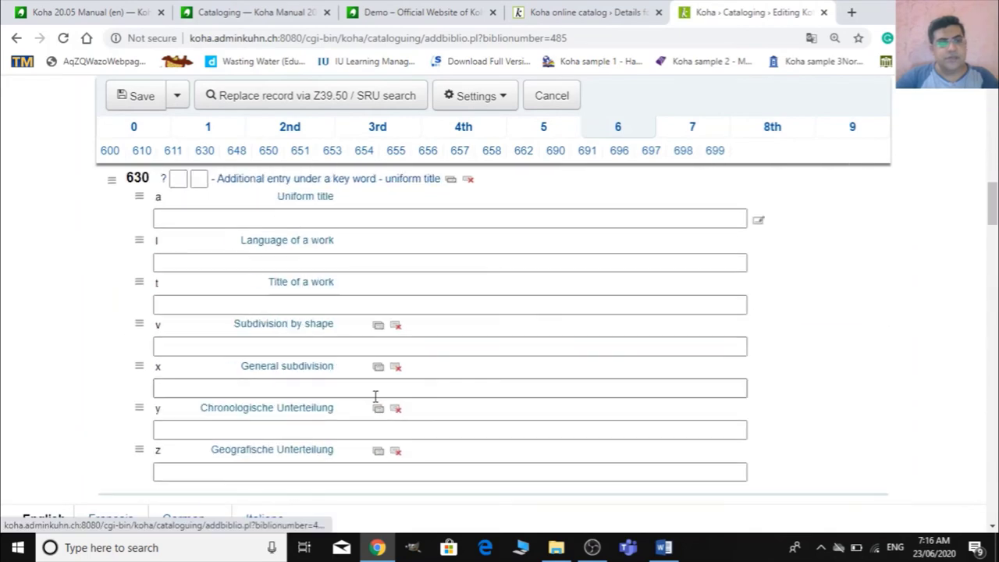
pyautogui.scroll(-10, 375, 400)
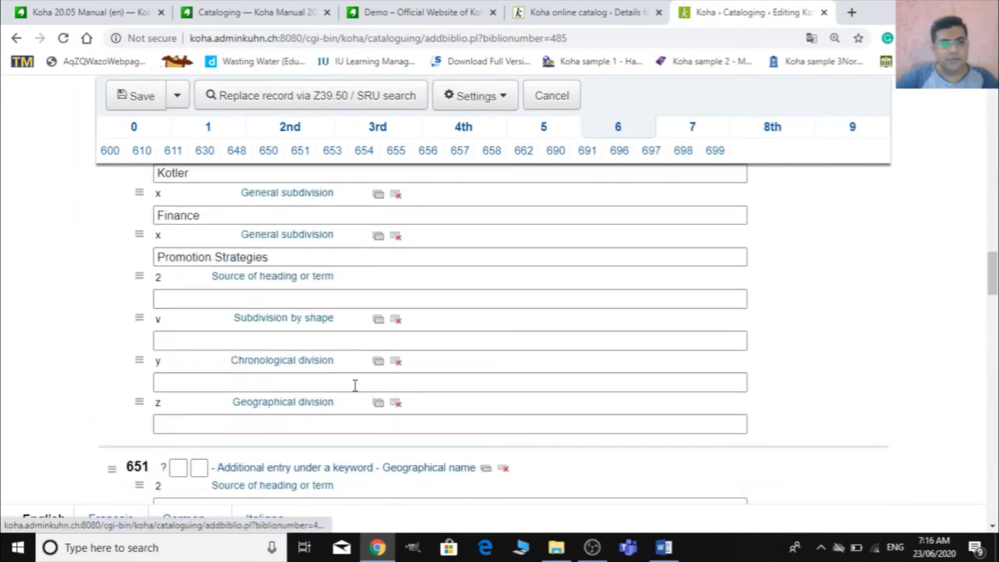
pyautogui.scroll(1, 354, 383)
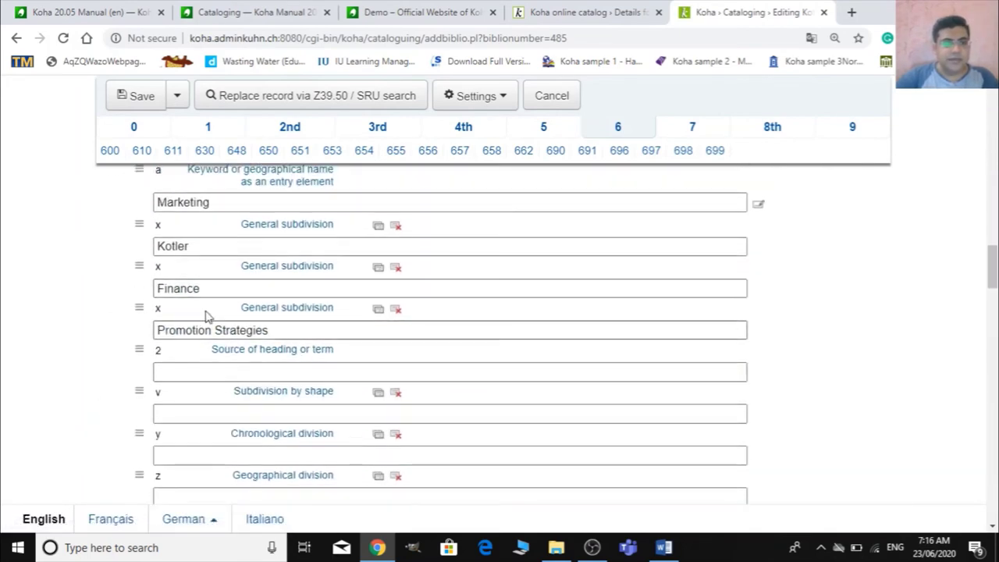
pyautogui.scroll(1, 192, 247)
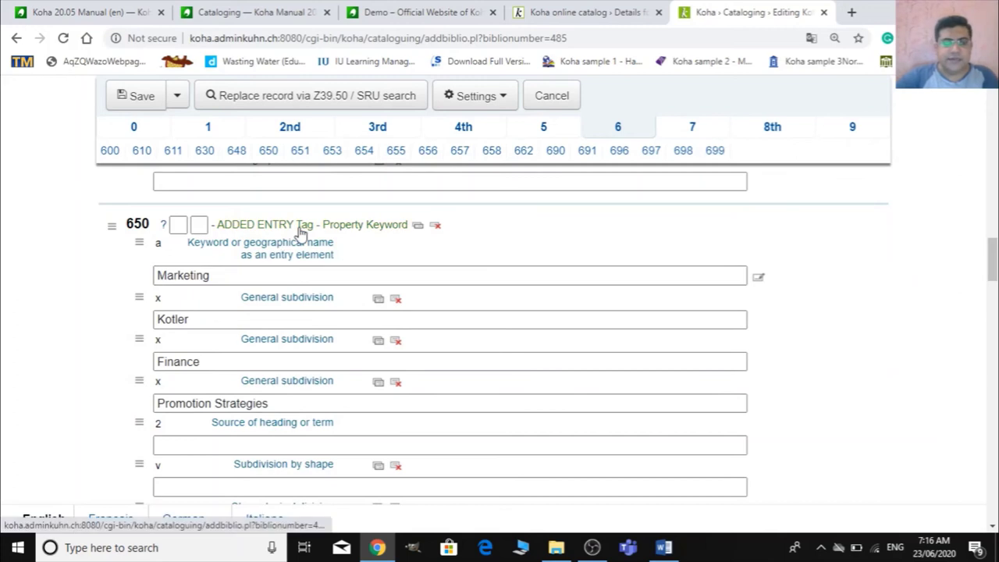
# Delete the Kotler, Finance and Promotion Strategies subdivisions from the 650 Marketing heading
pyautogui.click(233, 281)
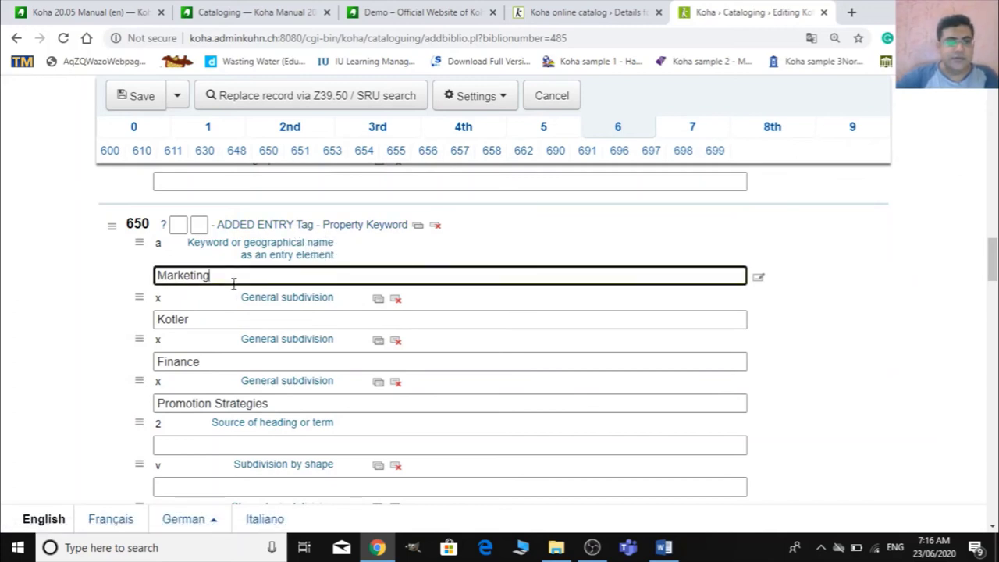
pyautogui.moveTo(233, 281); pyautogui.dragTo(141, 284)
pyautogui.moveTo(200, 316); pyautogui.dragTo(131, 321)
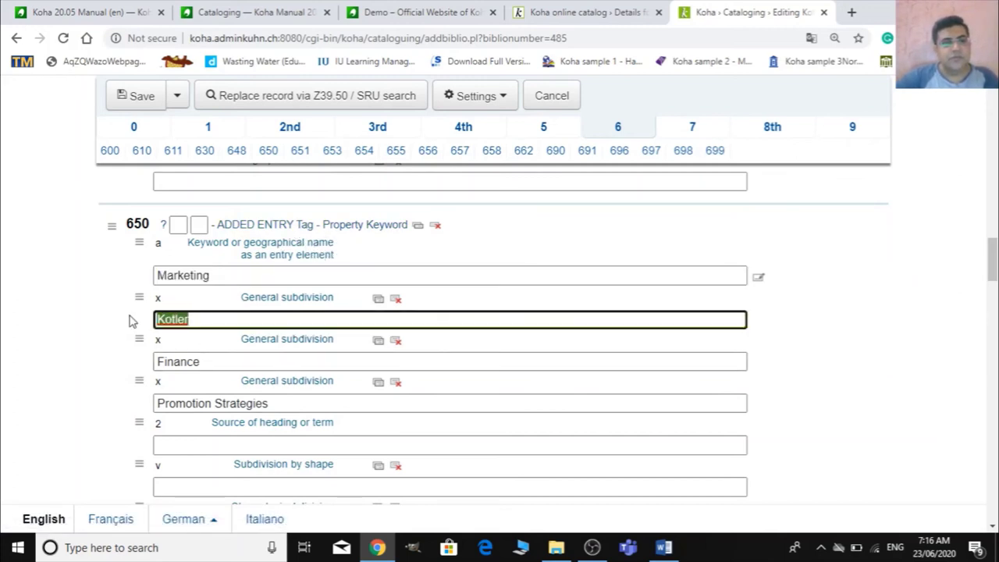
pyautogui.press('BackSpace')
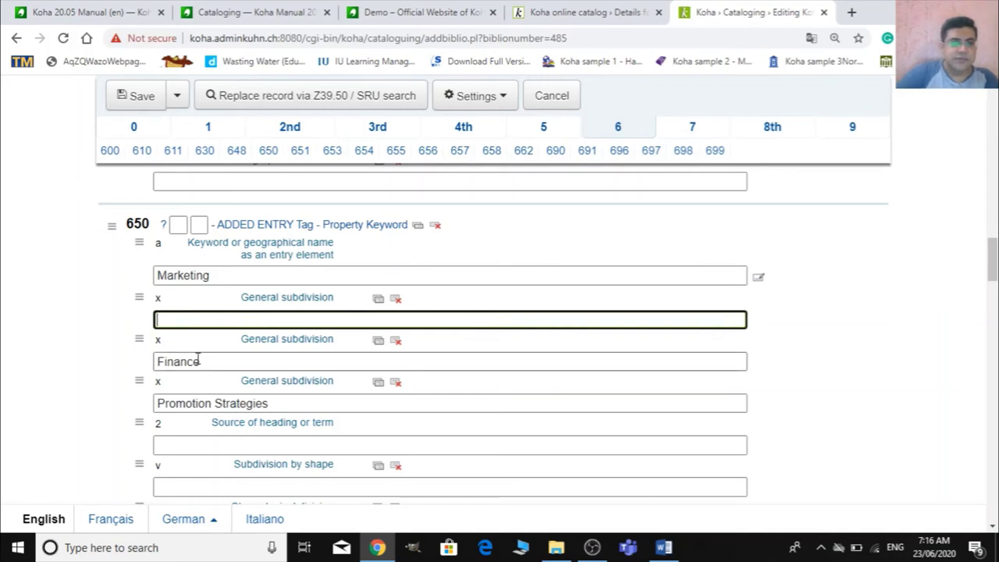
pyautogui.moveTo(200, 362); pyautogui.dragTo(117, 359)
pyautogui.press('BackSpace')
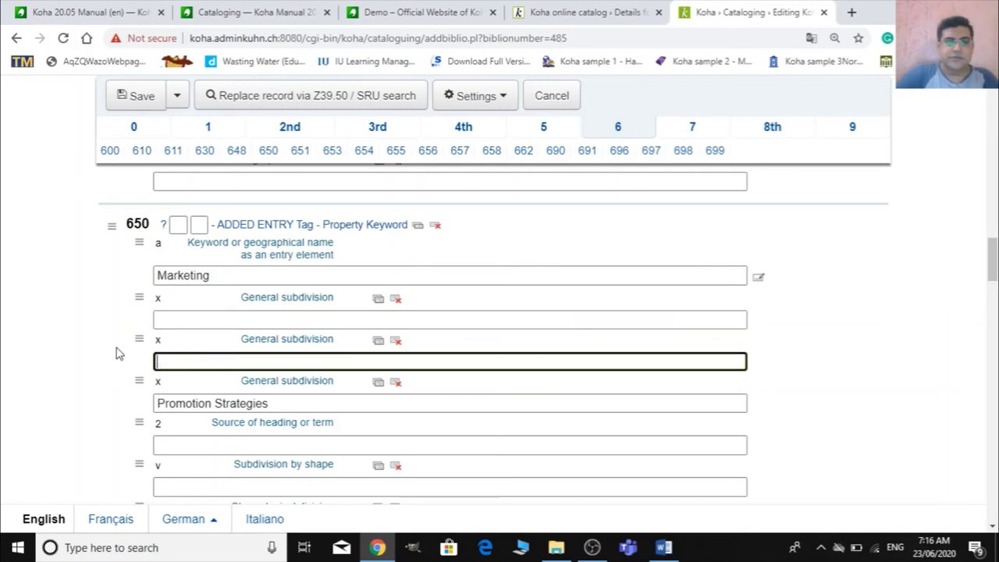
pyautogui.moveTo(296, 398); pyautogui.dragTo(104, 408)
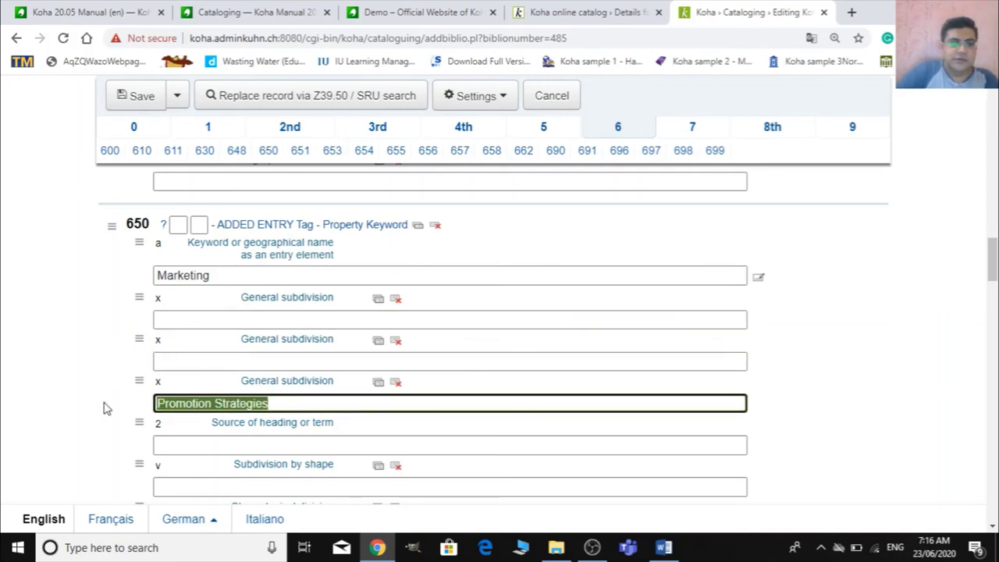
pyautogui.press('BackSpace')
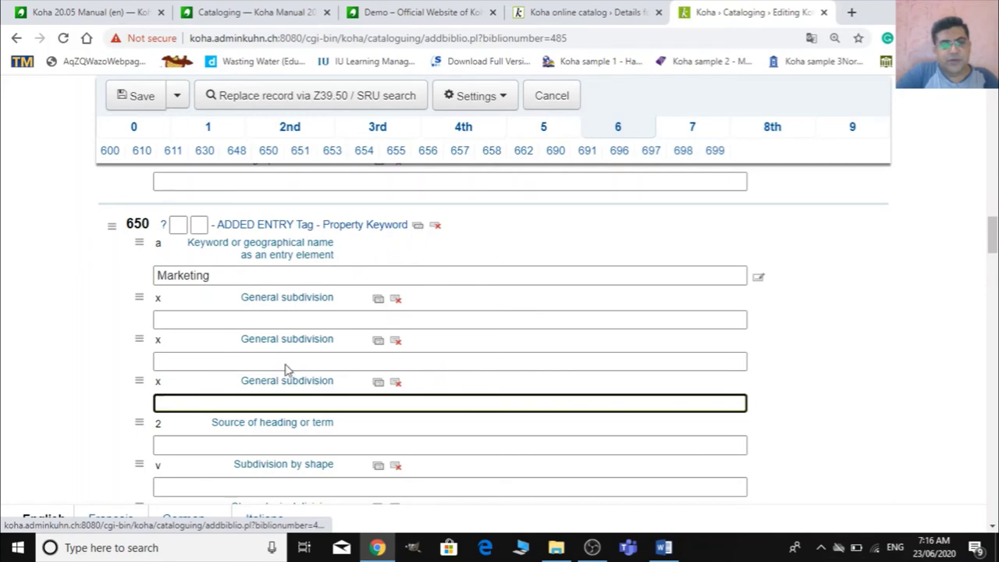
# Enter Kotler and Finance in the two empty 650 $a subject fields
pyautogui.scroll(-3, 229, 367)
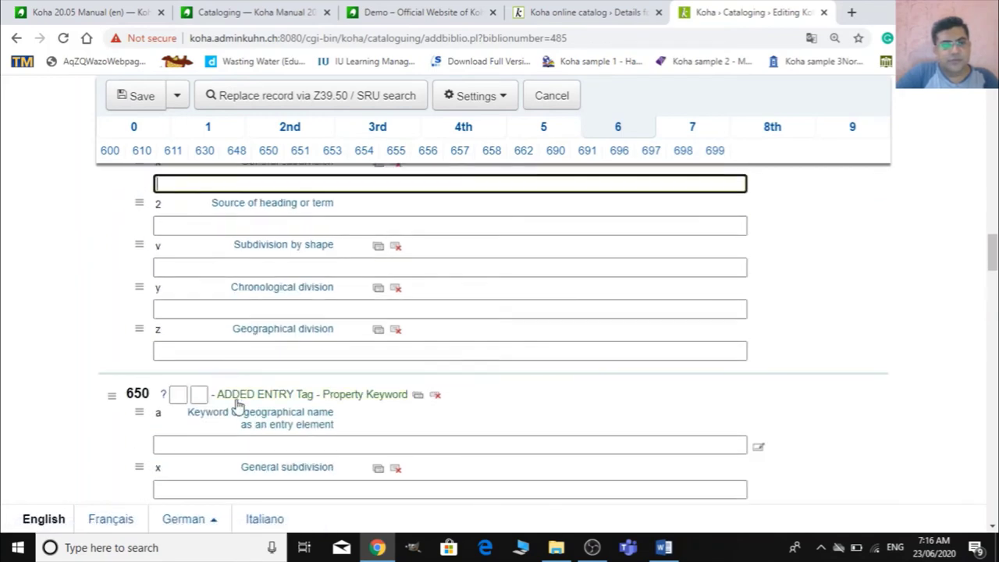
pyautogui.scroll(-2, 219, 386)
pyautogui.click(197, 298)
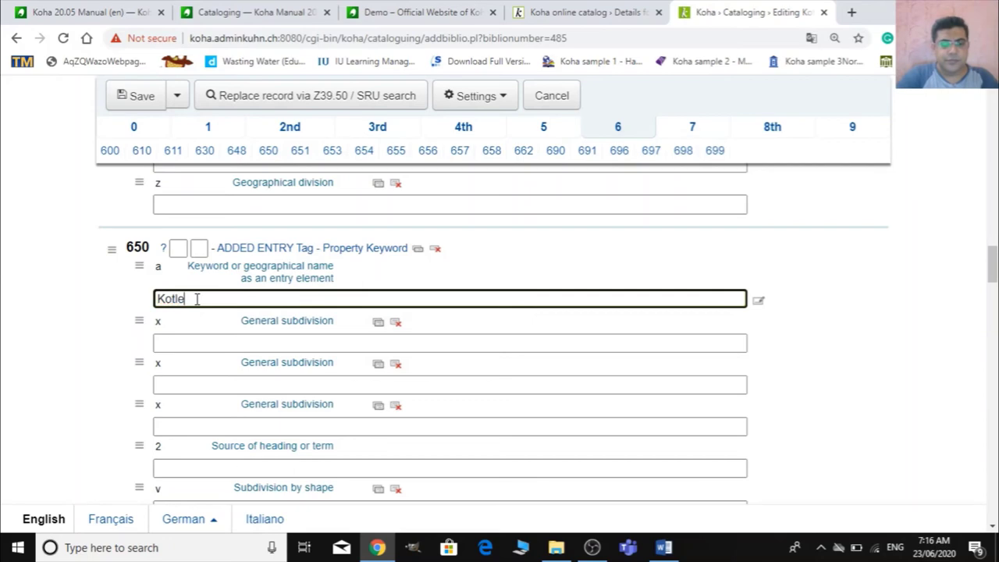
pyautogui.write('Kotler')
pyautogui.scroll(-2, 197, 300)
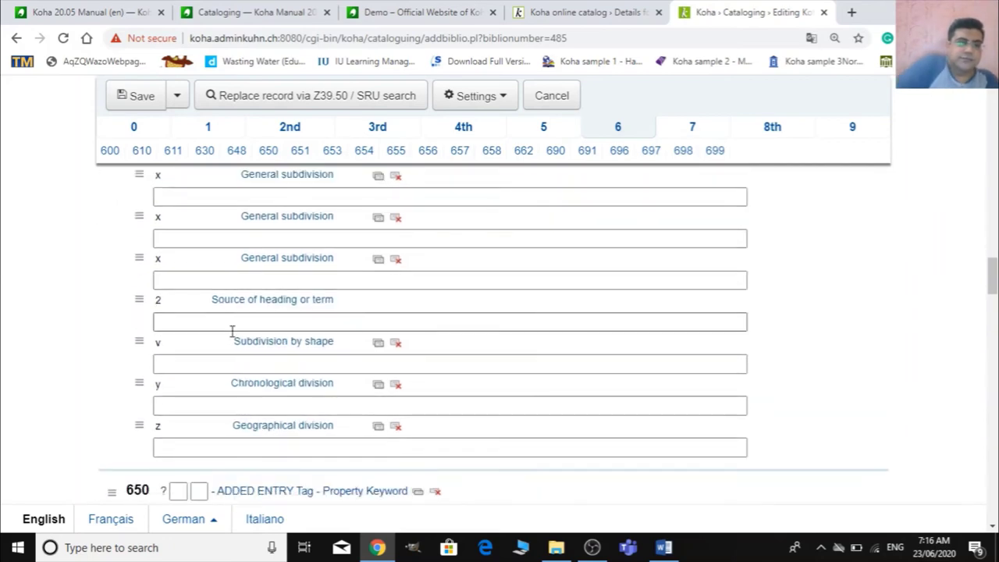
pyautogui.scroll(-3, 249, 343)
pyautogui.click(228, 320)
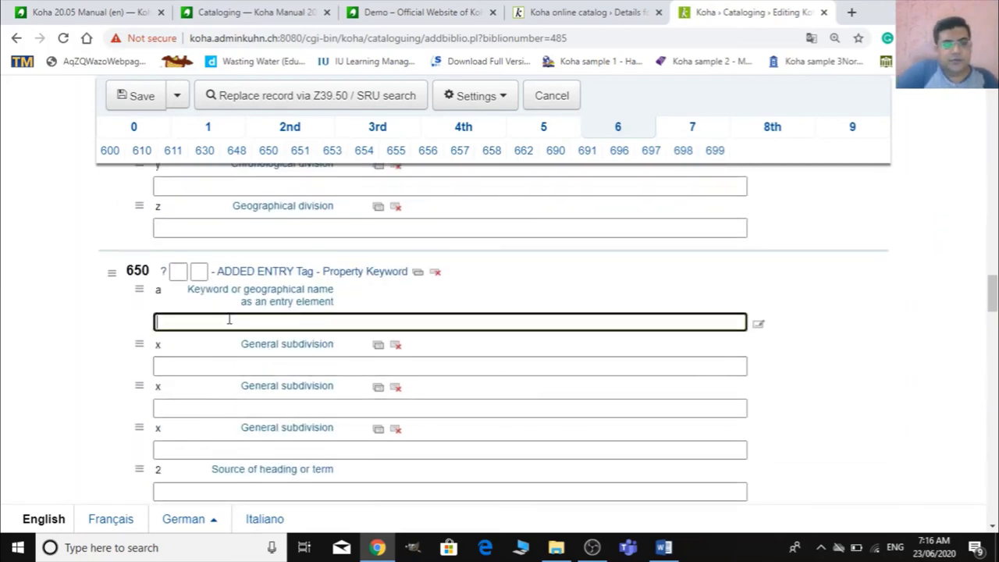
pyautogui.write('Finance')
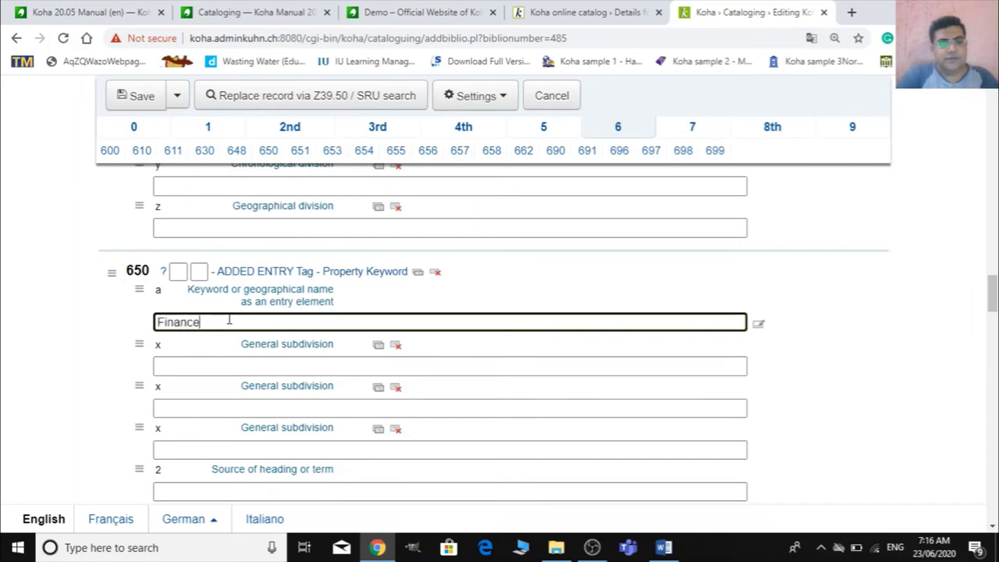
# Add a repeated 650 heading containing Promotion Strategy, then go to the OPAC tab
pyautogui.scroll(-4, 281, 339)
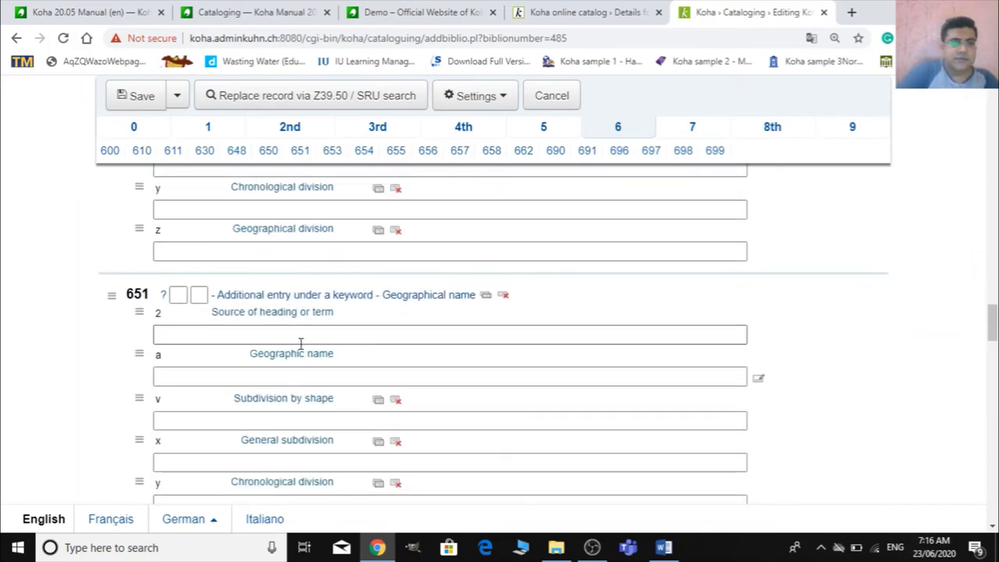
pyautogui.scroll(3, 316, 281)
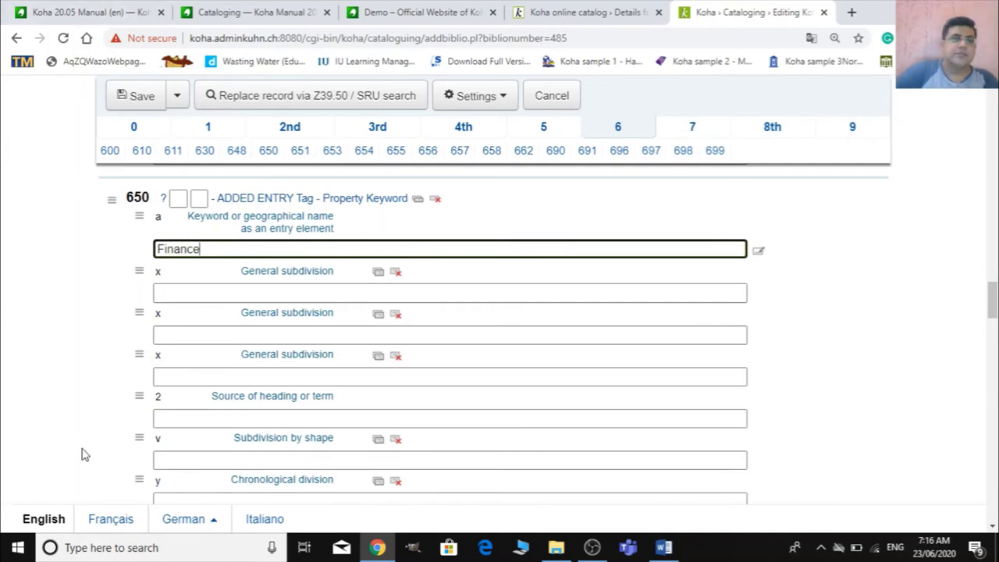
pyautogui.click(417, 198)
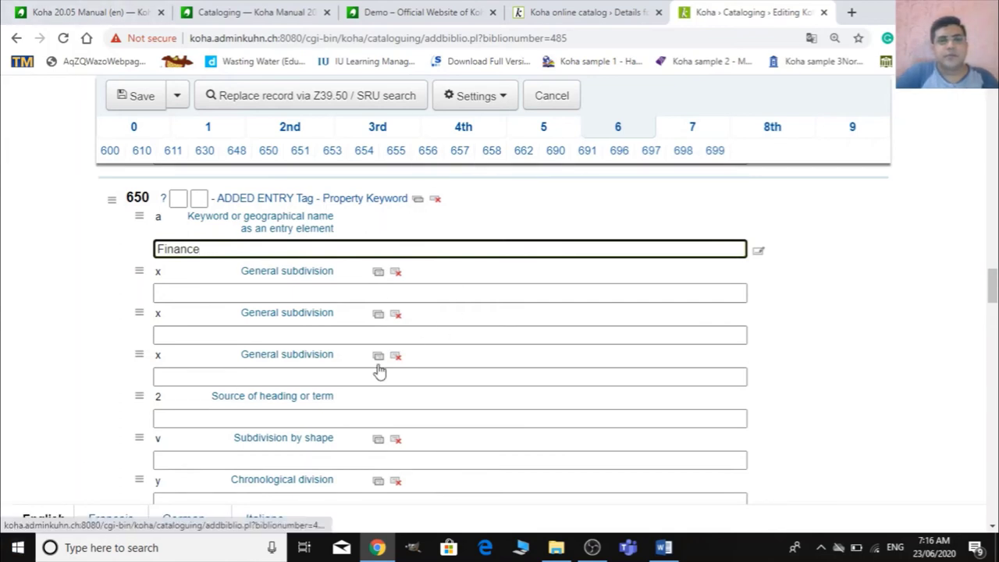
pyautogui.scroll(-3, 374, 371)
pyautogui.click(250, 418)
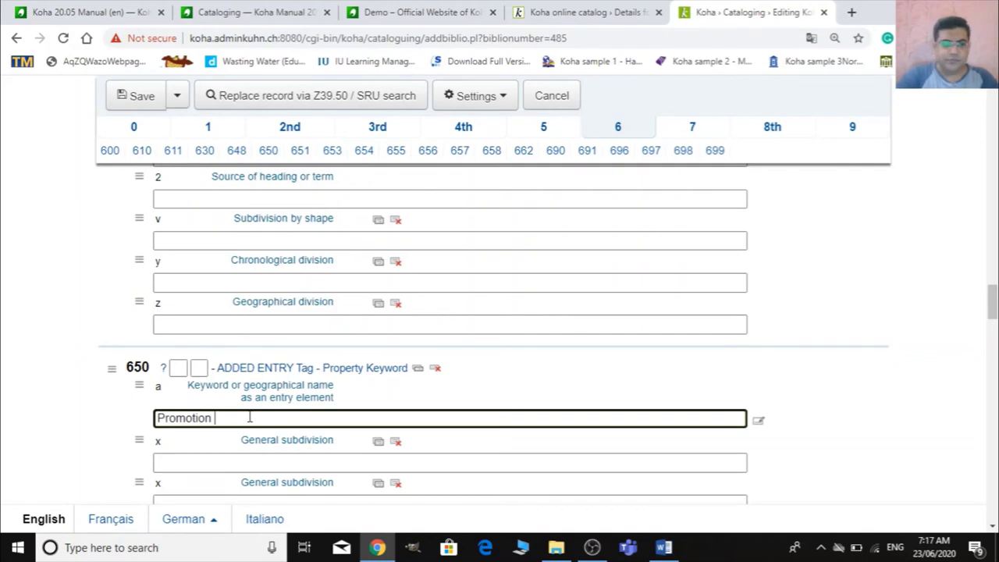
pyautogui.write('Promotion Strategy')
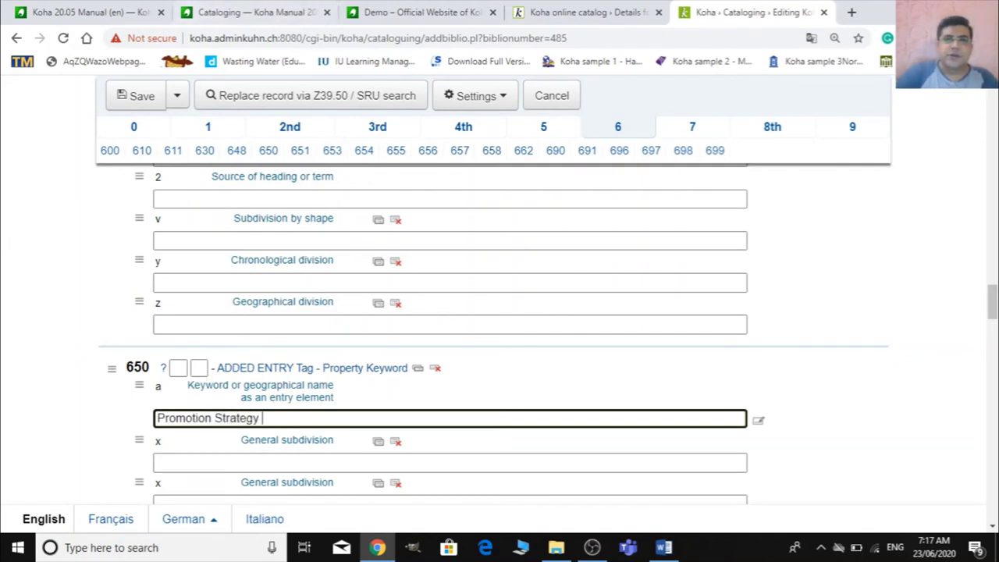
pyautogui.click(630, 11)
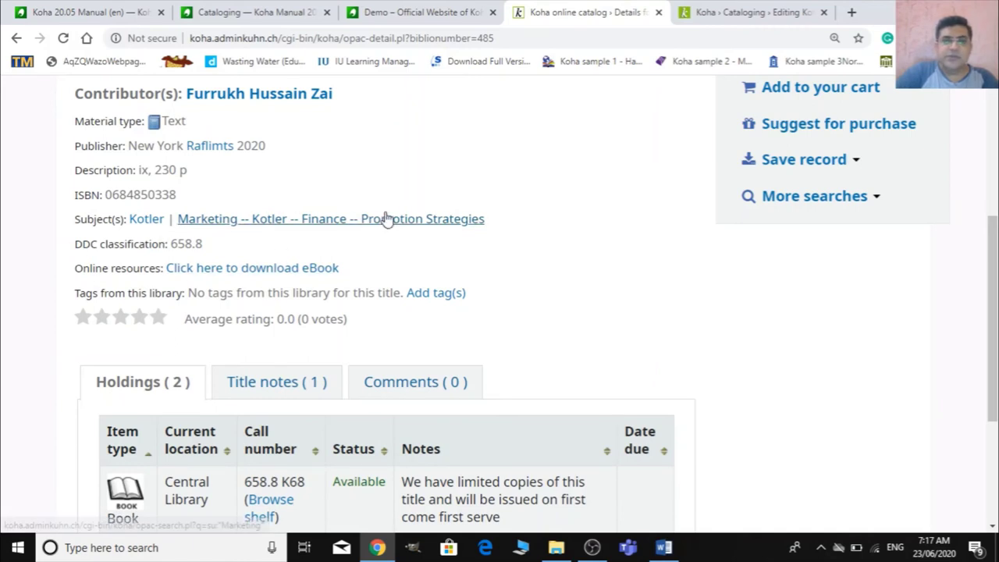
# Save the edited record 485 and reload its OPAC page
pyautogui.click(755, 9)
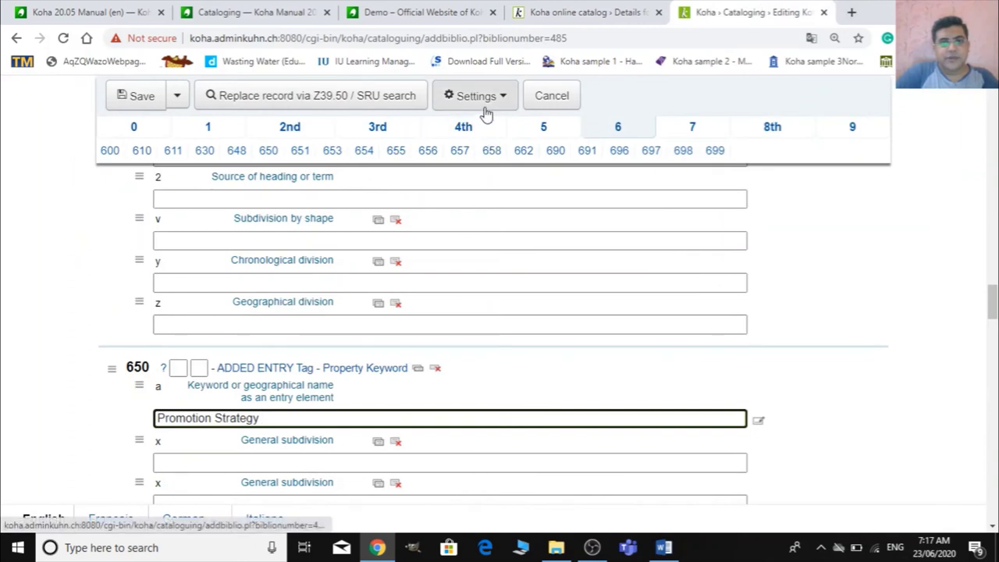
pyautogui.click(143, 99)
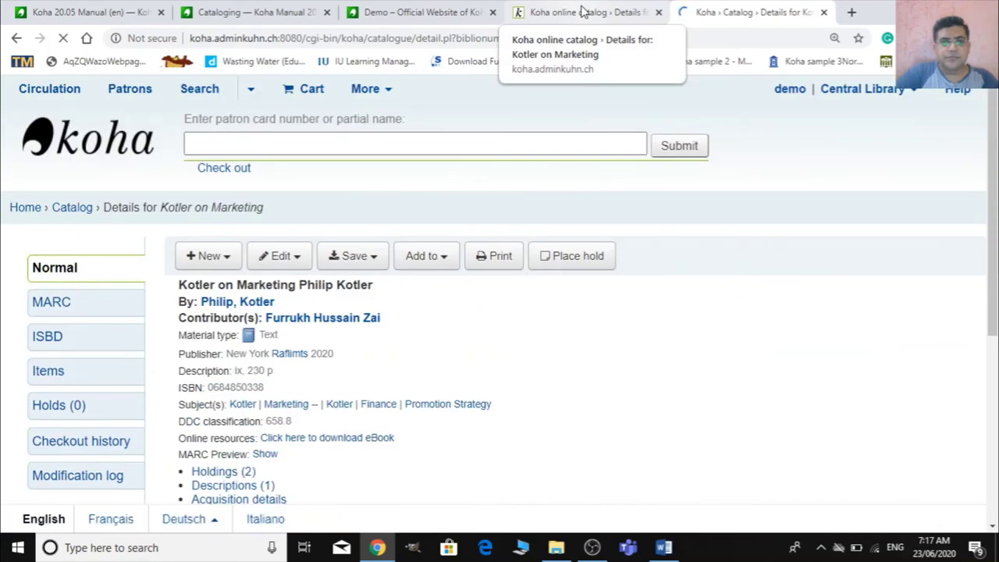
pyautogui.click(581, 12)
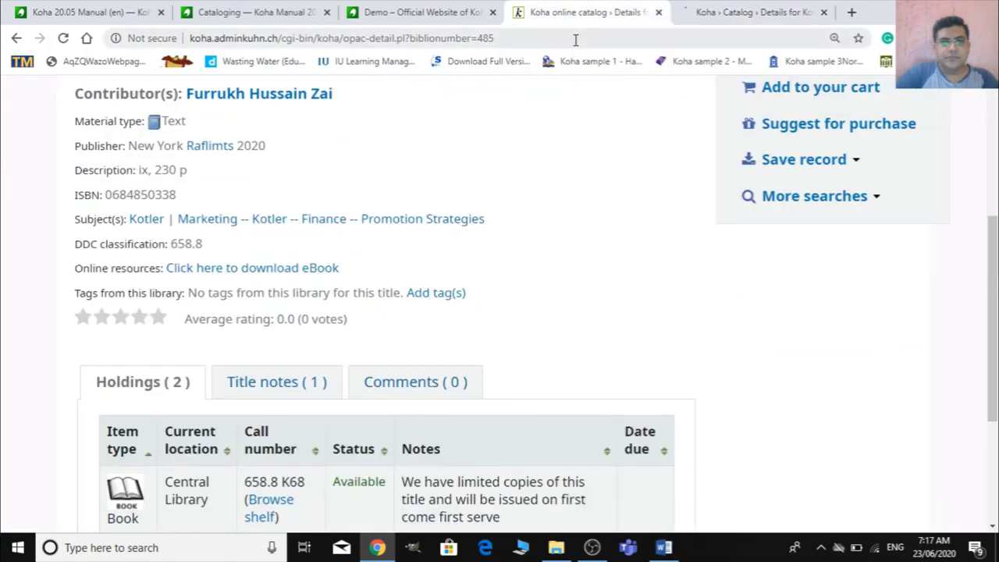
pyautogui.click(763, 14)
pyautogui.click(600, 12)
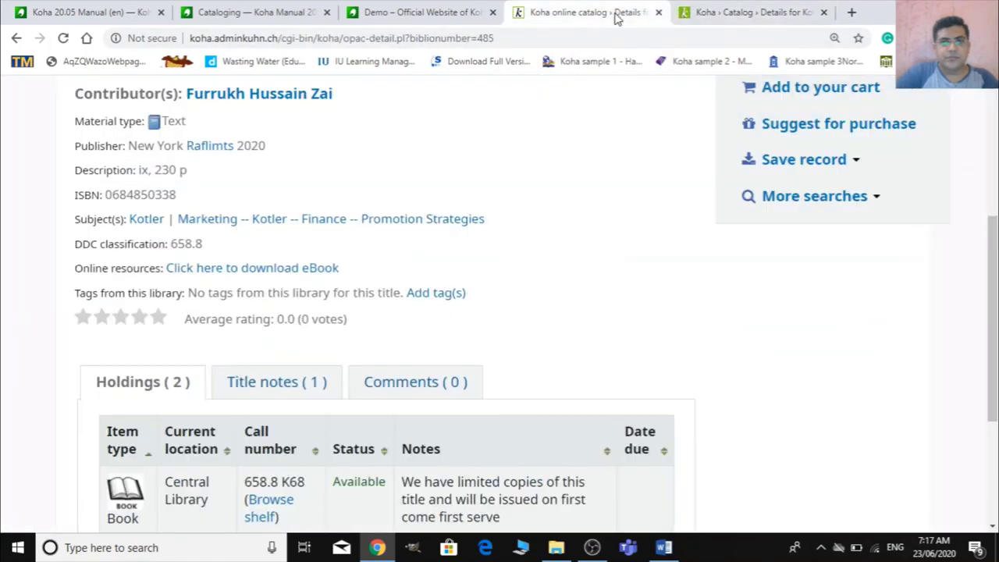
pyautogui.click(585, 34)
pyautogui.press('Return')
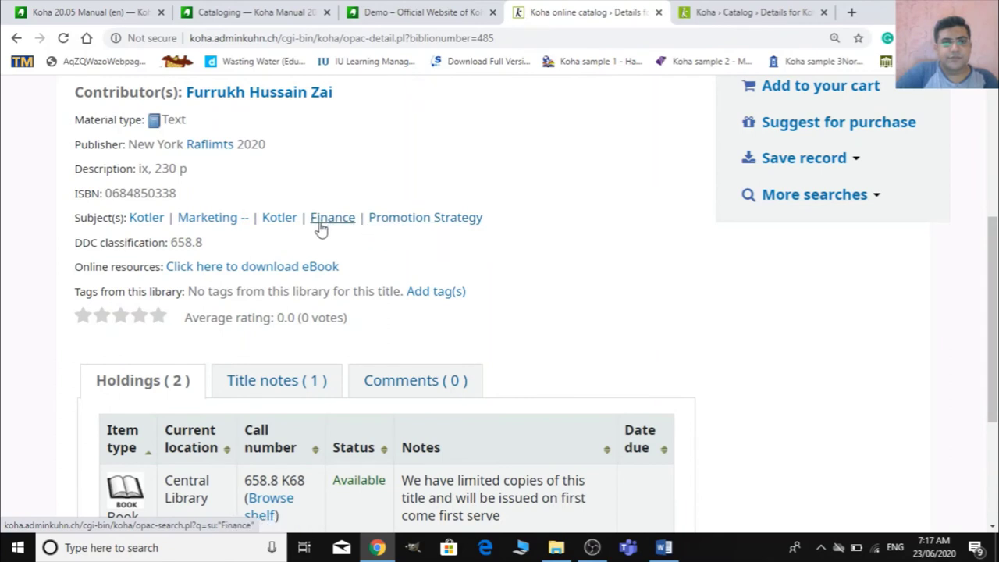
# Confirm Kotler, Finance and Promotion Strategy appear as separate subjects, then return to the staff home page
pyautogui.scroll(4, 468, 328)
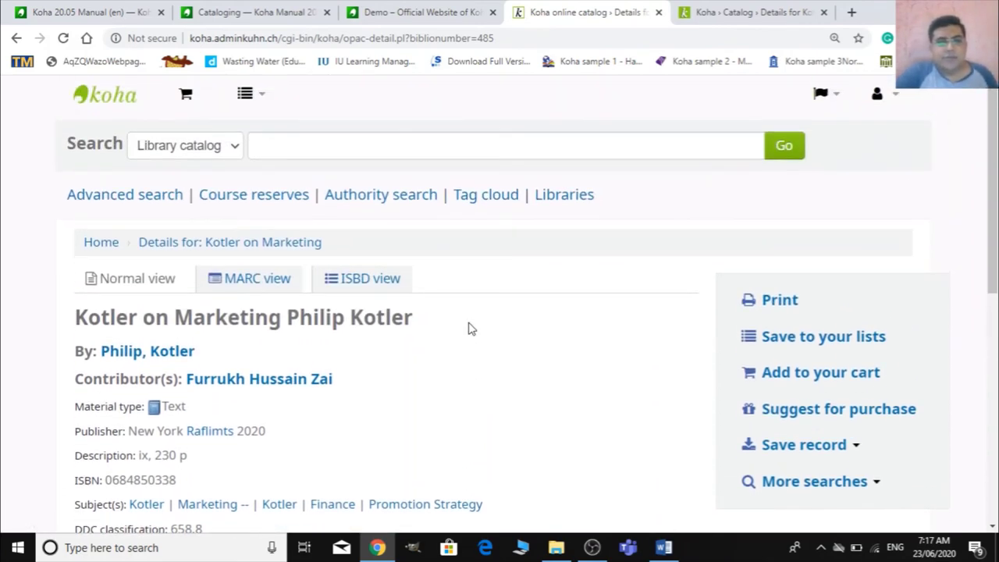
pyautogui.scroll(-2, 454, 401)
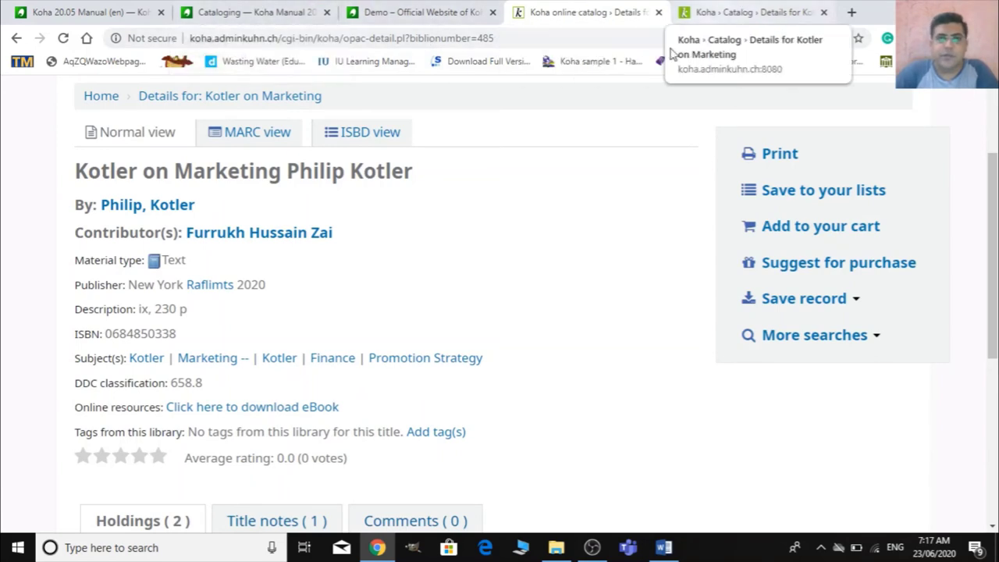
pyautogui.scroll(2, 448, 257)
pyautogui.click(702, 12)
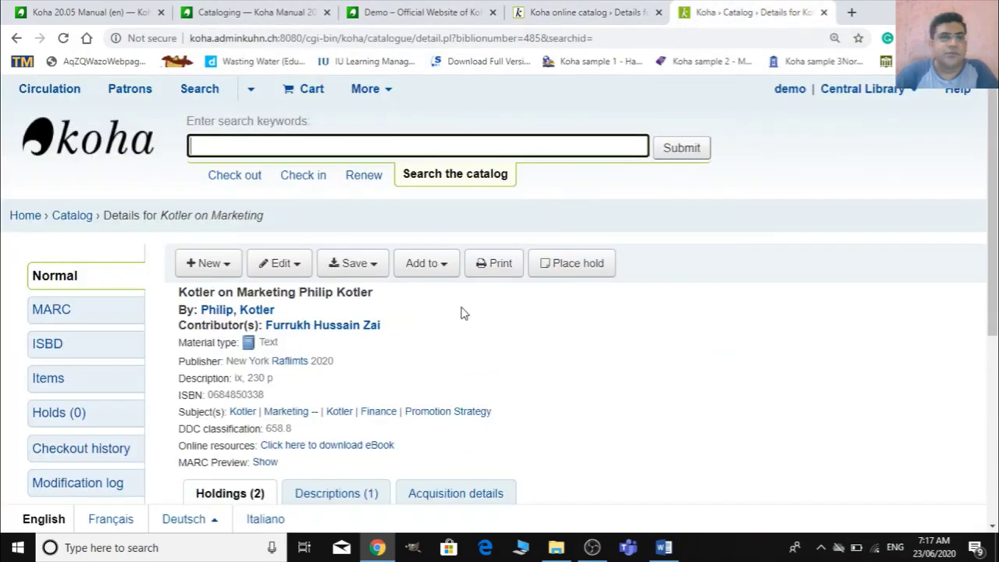
pyautogui.click(32, 219)
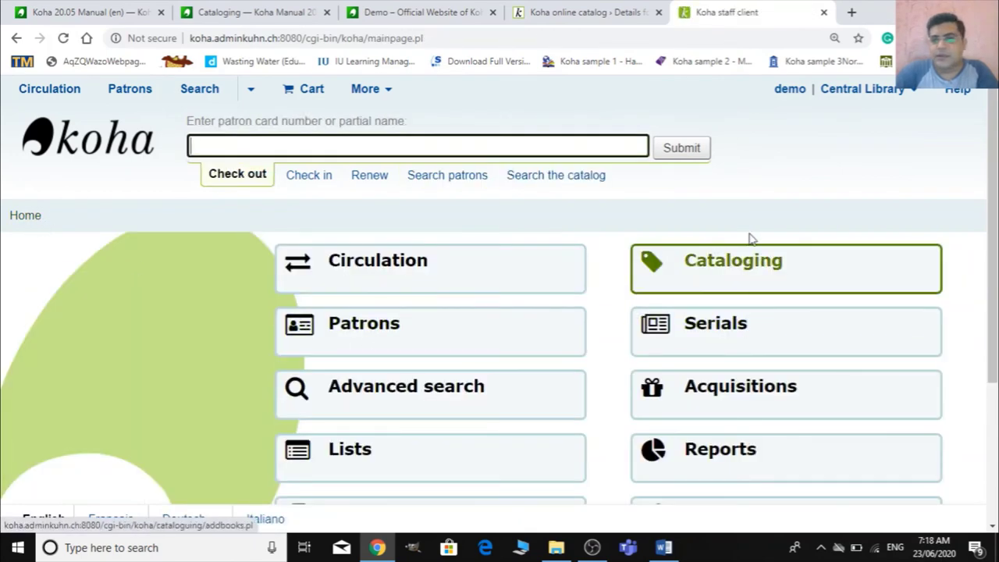
# Open Cataloging's New from Z39.50/SRU form, leaving LIBRARY OF CONGRESS SRU unselected
pyautogui.click(751, 279)
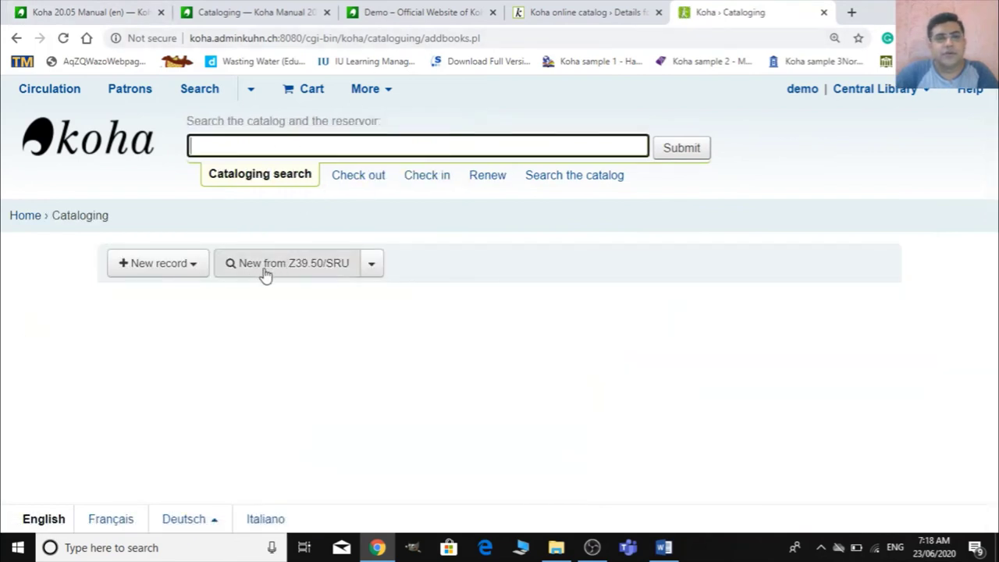
pyautogui.click(320, 265)
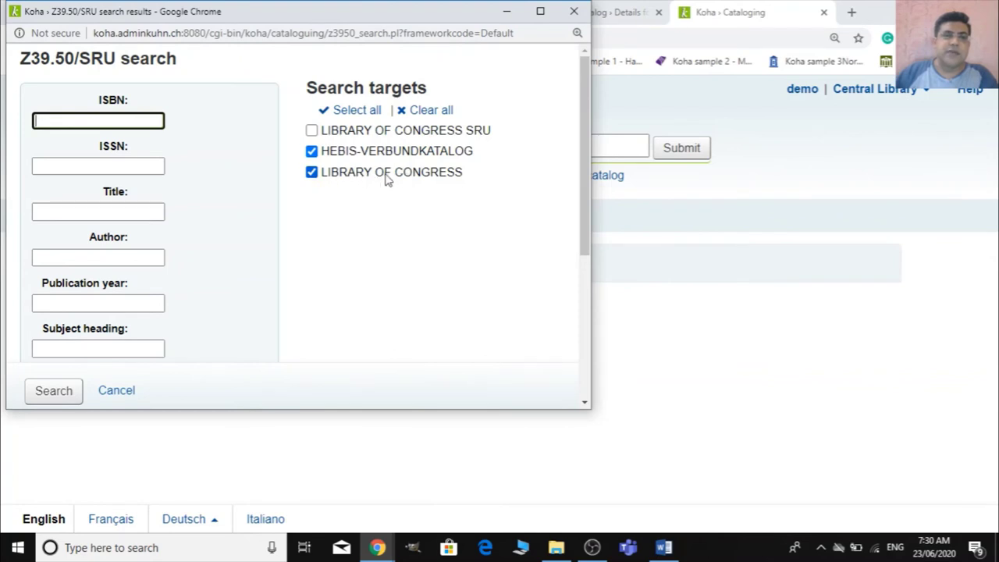
pyautogui.click(314, 132)
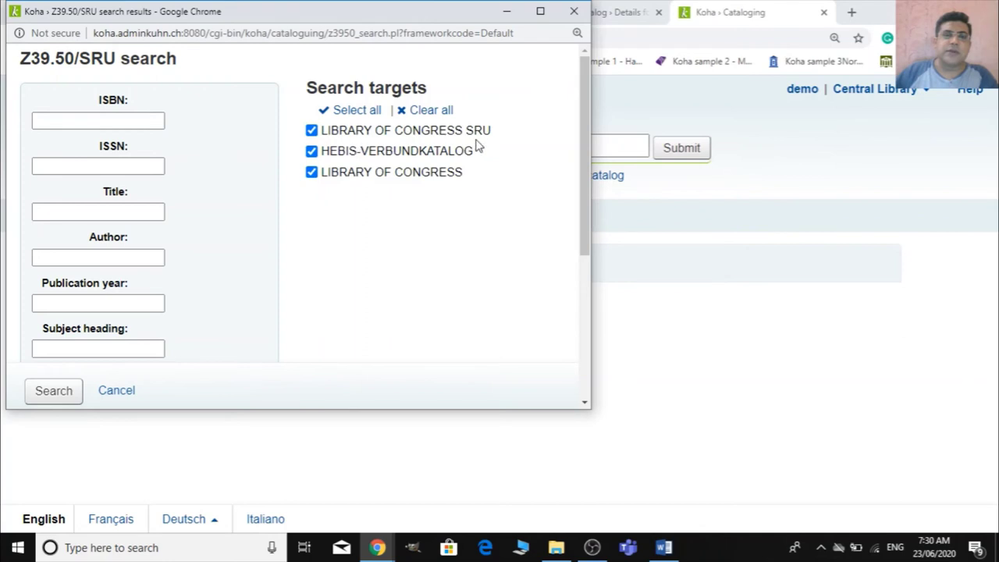
pyautogui.click(312, 131)
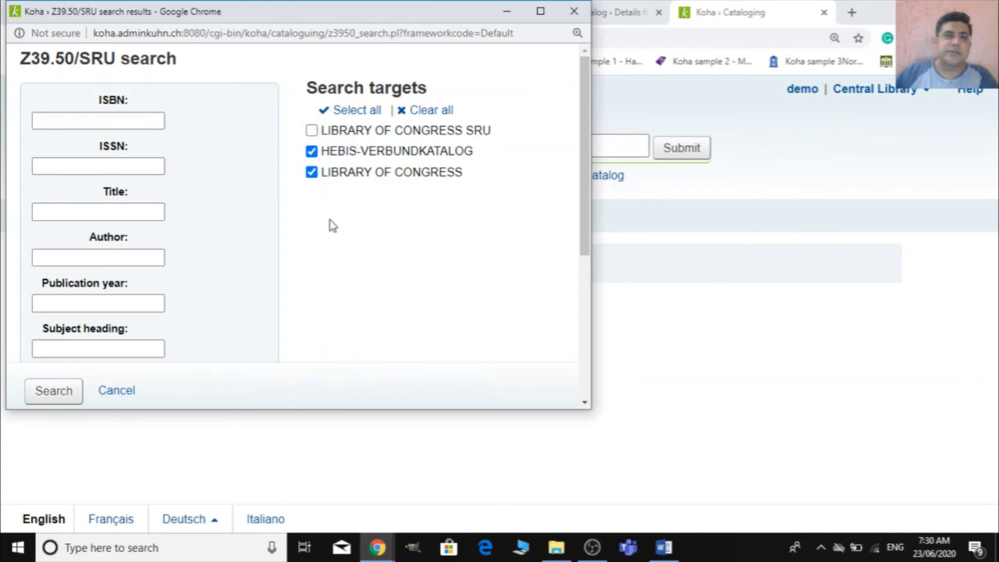
pyautogui.scroll(-2, 134, 240)
pyautogui.scroll(2, 133, 226)
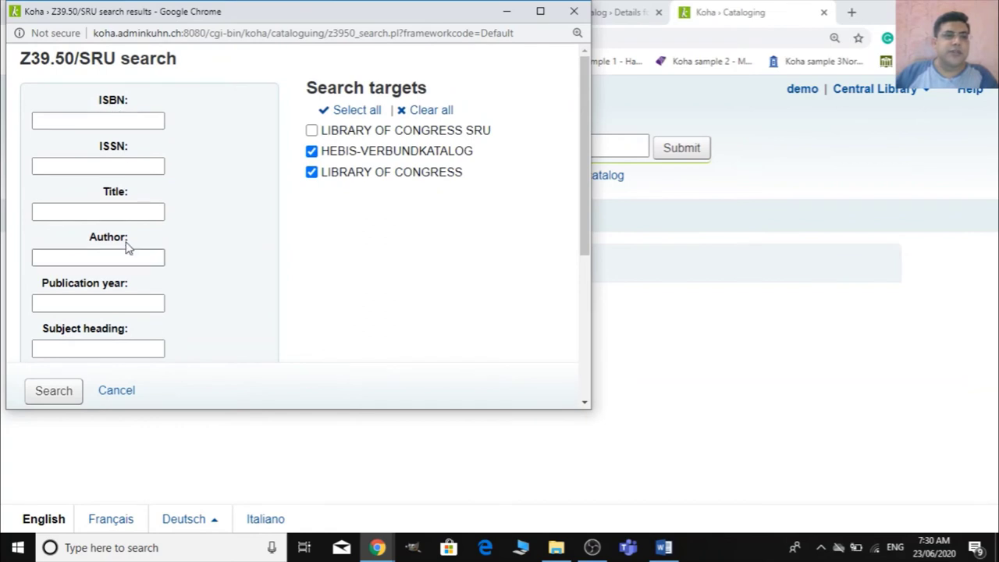
pyautogui.scroll(-2, 125, 234)
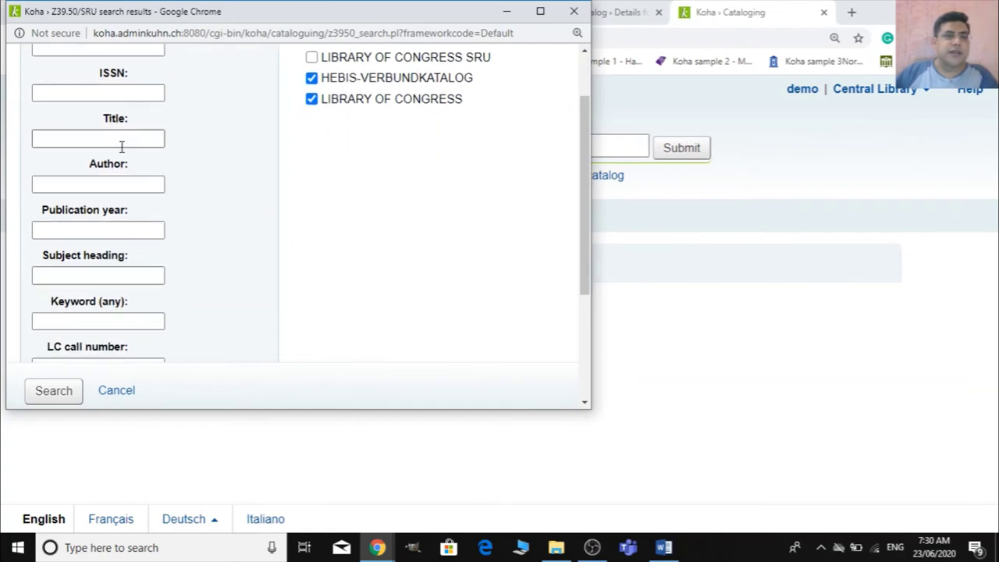
pyautogui.scroll(2, 121, 147)
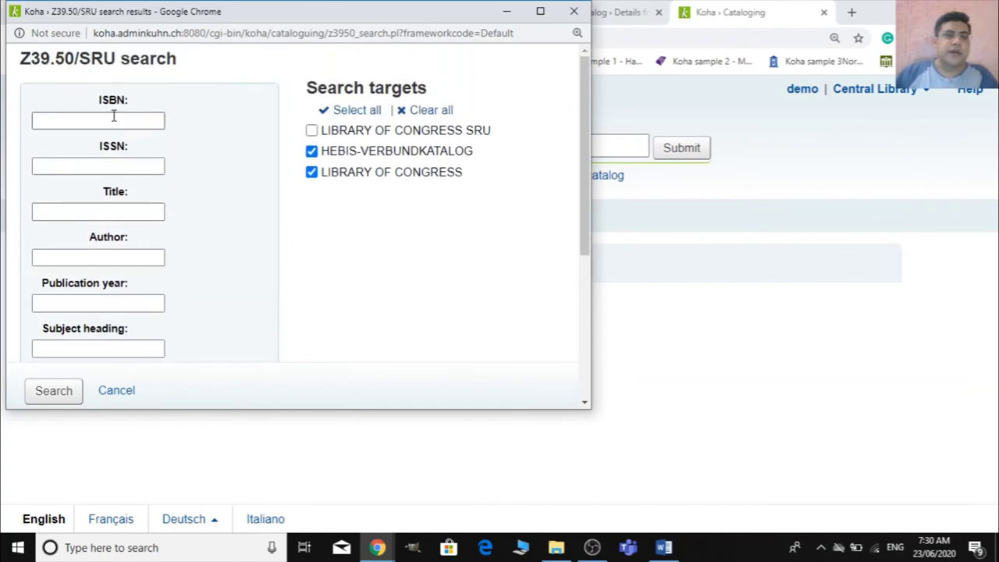
# Look over the Title and ISBN search fields, then bring the Word 'books title' document forward
pyautogui.click(125, 213)
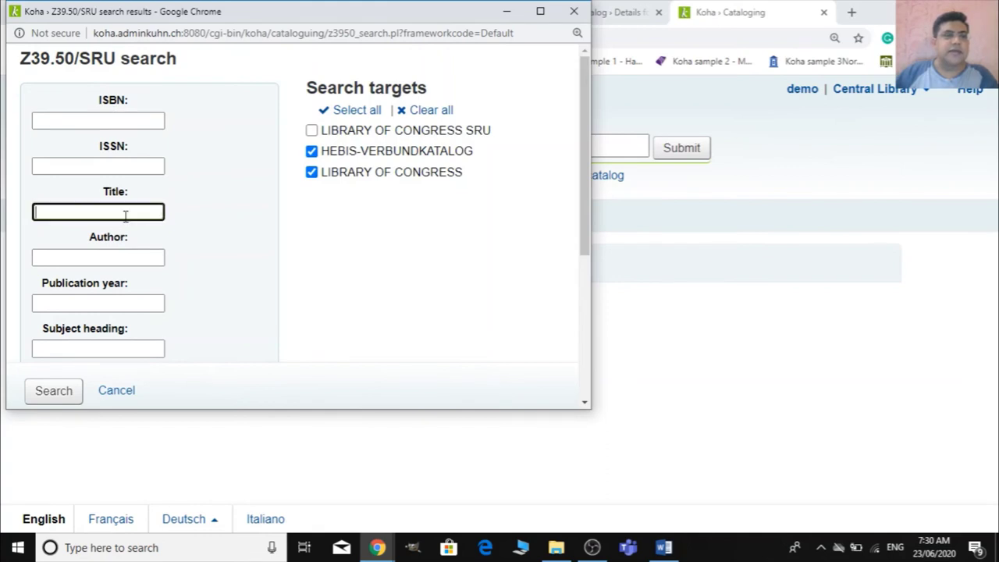
pyautogui.scroll(-4, 125, 216)
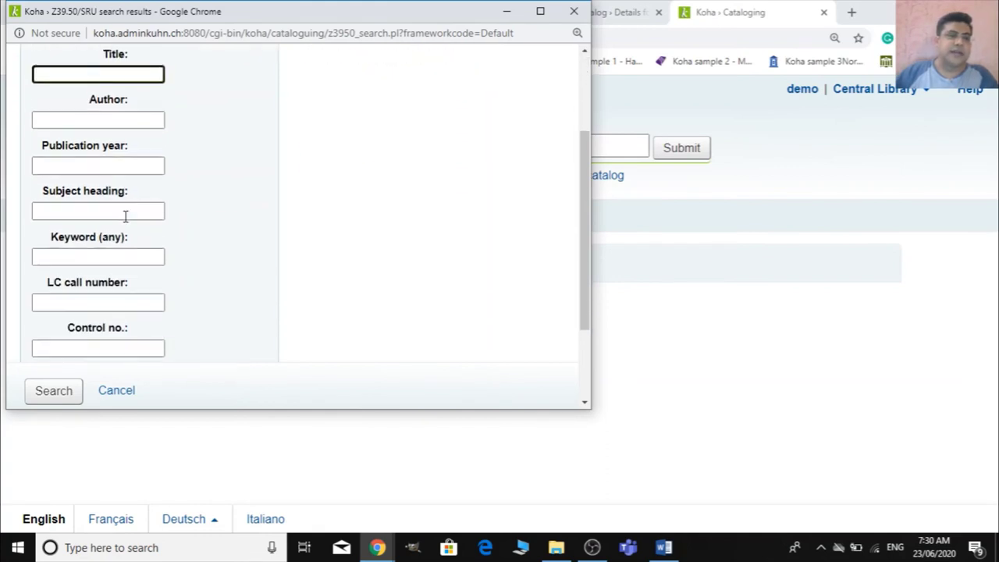
pyautogui.scroll(4, 125, 215)
pyautogui.scroll(-6, 126, 223)
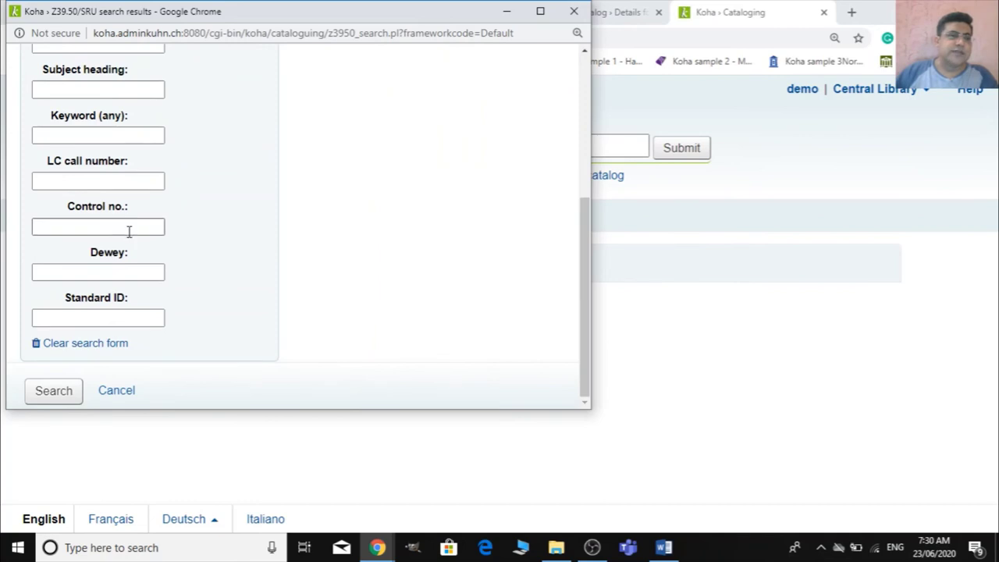
pyautogui.scroll(6, 127, 230)
pyautogui.click(112, 118)
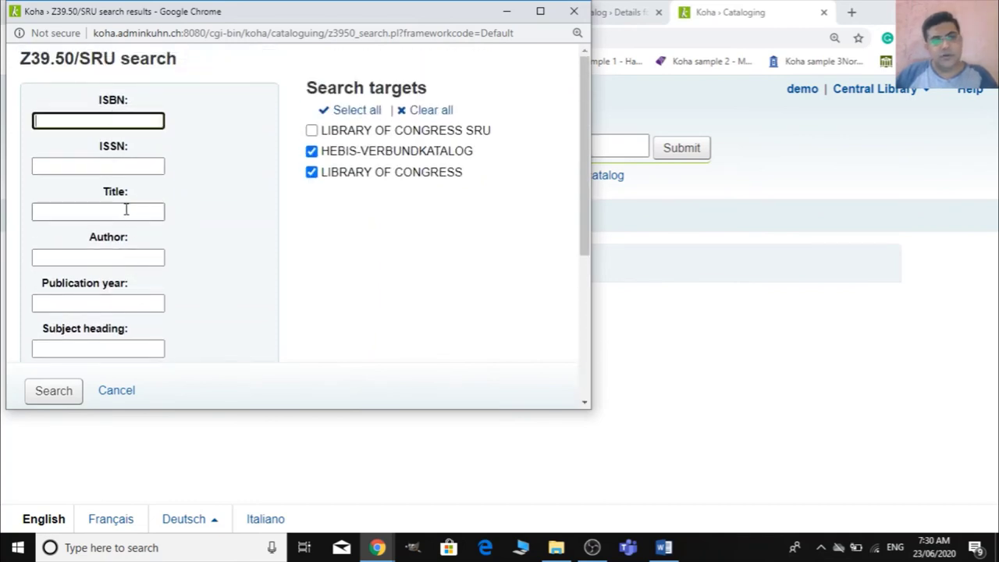
pyautogui.hotkey('alt', 'Tab')
pyautogui.hotkey('alt', 'Tab')
pyautogui.hotkey('alt', 'Tab')
pyautogui.hotkey('alt', 'Tab')
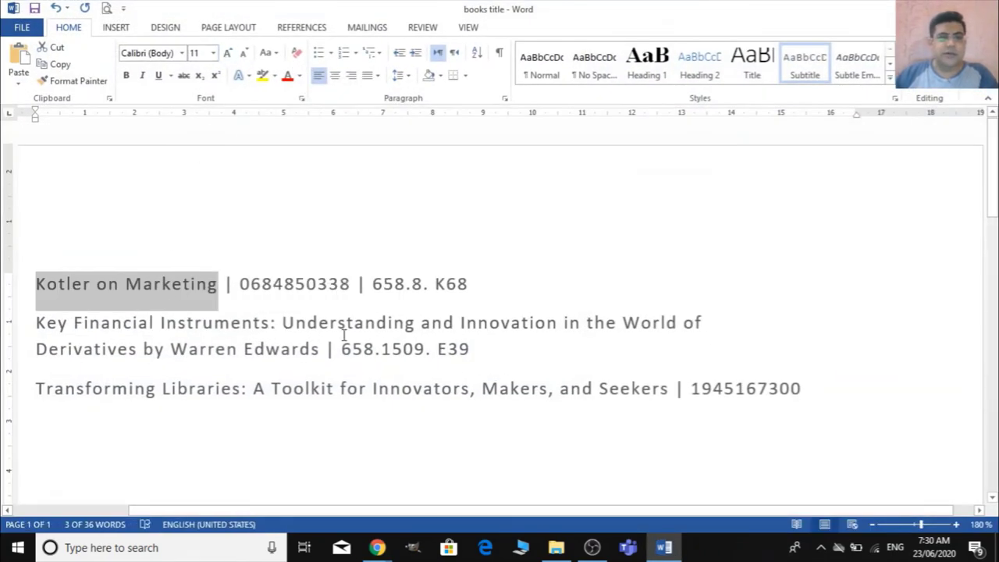
# Select the title 'Transforming Libraries' in the Word book list
pyautogui.scroll(-3, 341, 333)
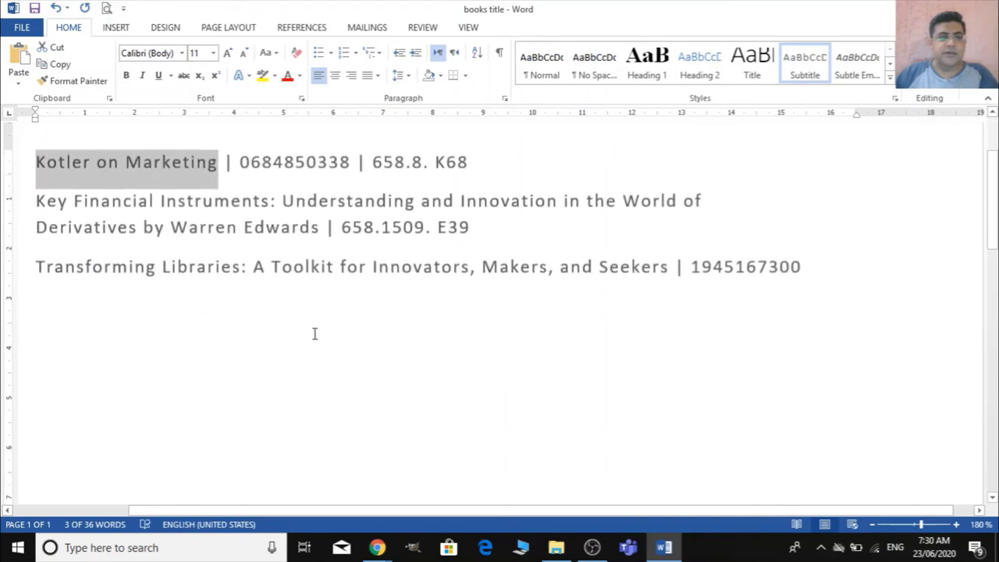
pyautogui.click(243, 267)
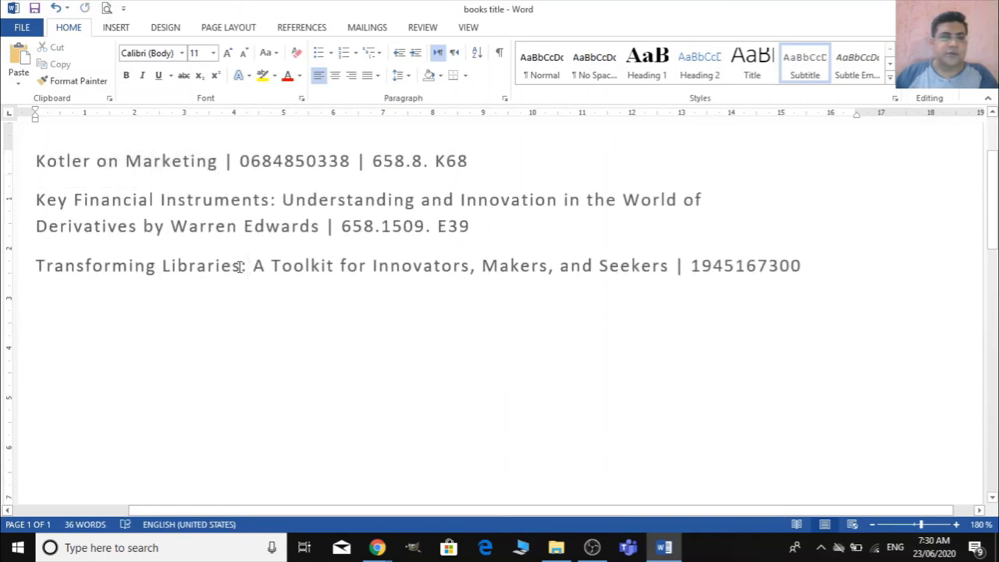
pyautogui.moveTo(239, 267); pyautogui.dragTo(76, 268)
pyautogui.hotkey('shift', 'Home')
pyautogui.hotkey('ctrl', 'c')
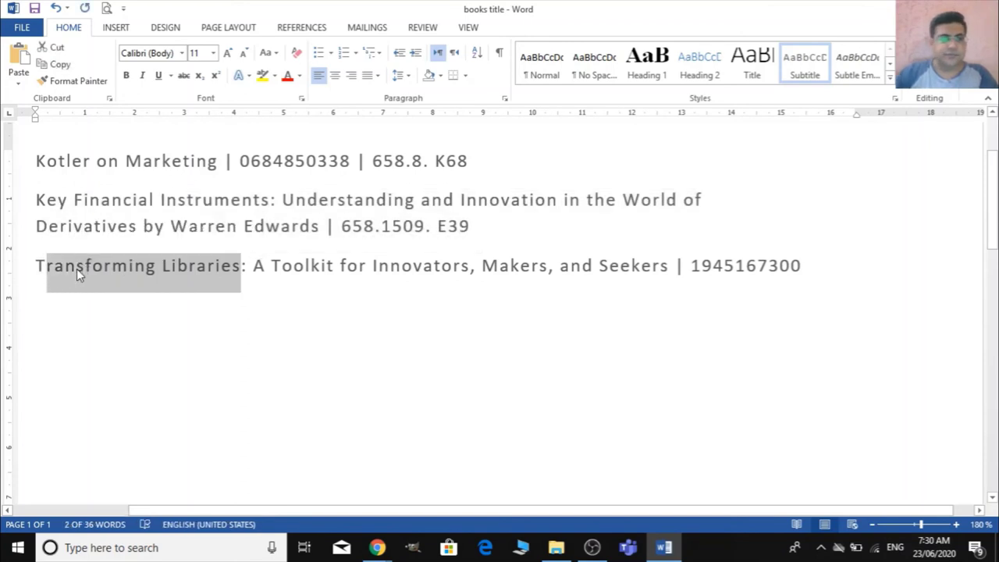
pyautogui.hotkey('alt', 'Tab')
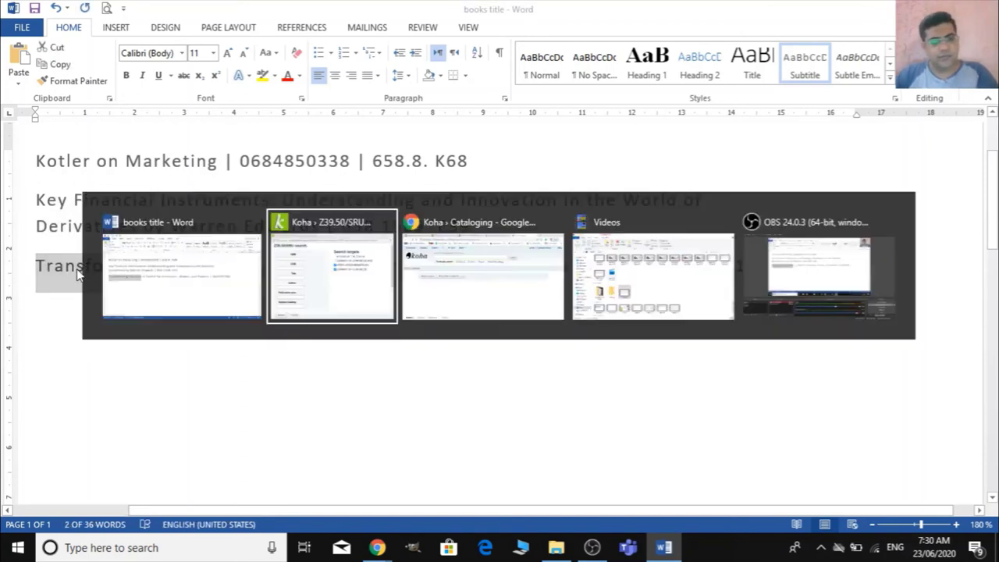
# Paste 'Transforming Libraries' into the Z39.50/SRU Title field, run the search, and maximize the window
pyautogui.scroll(-2, 109, 283)
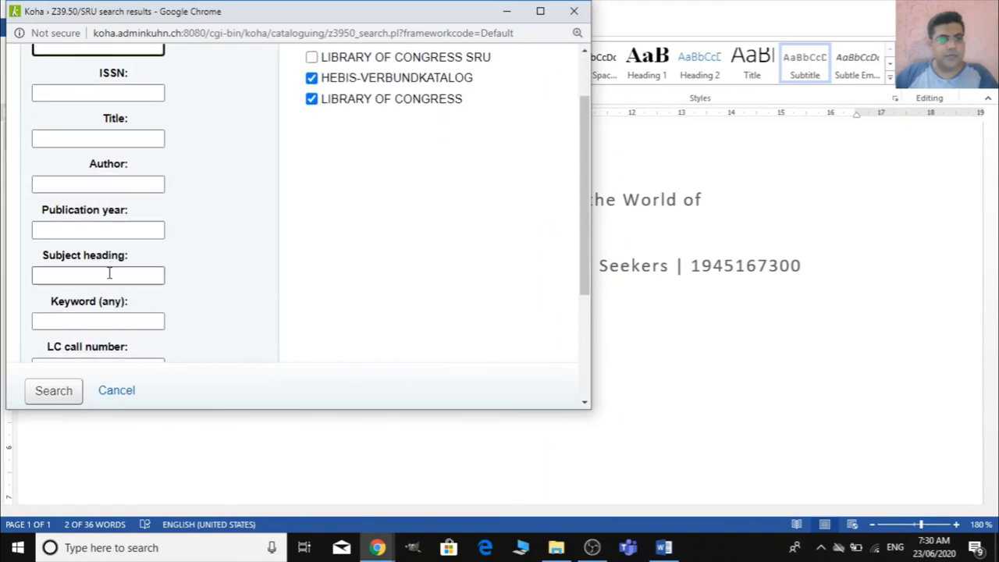
pyautogui.click(123, 141)
pyautogui.hotkey('ctrl', 'v')
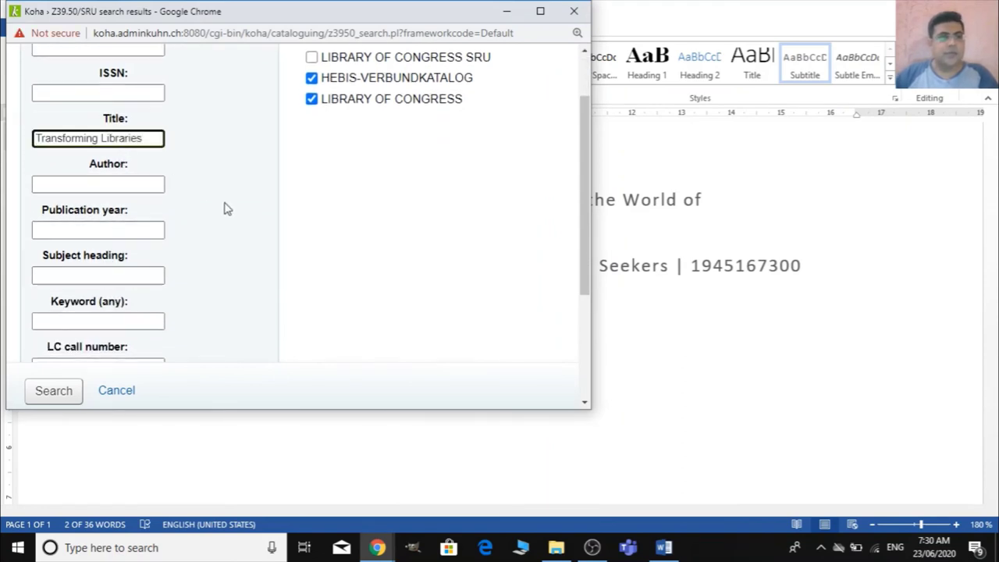
pyautogui.scroll(2, 226, 234)
pyautogui.scroll(-4, 215, 249)
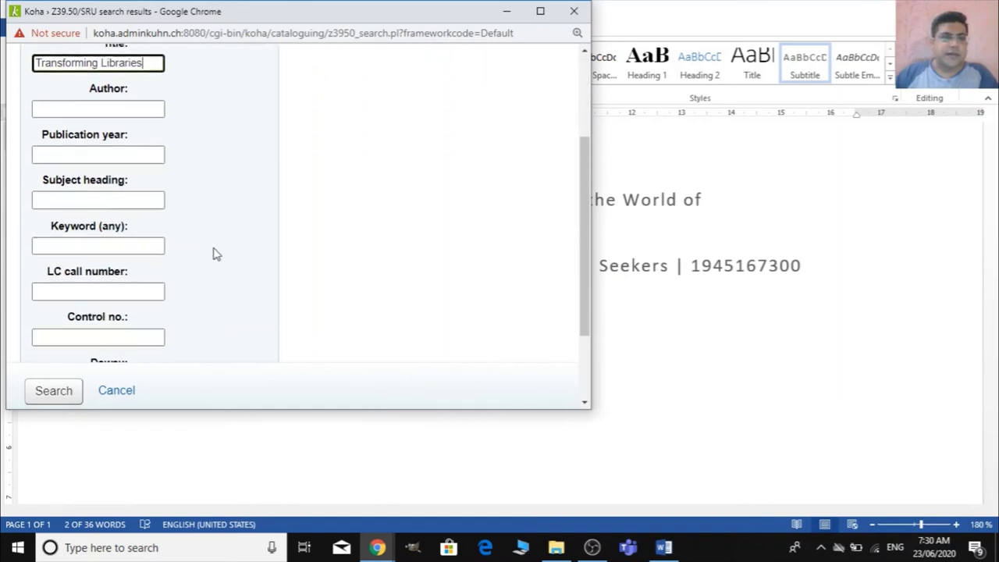
pyautogui.click(54, 391)
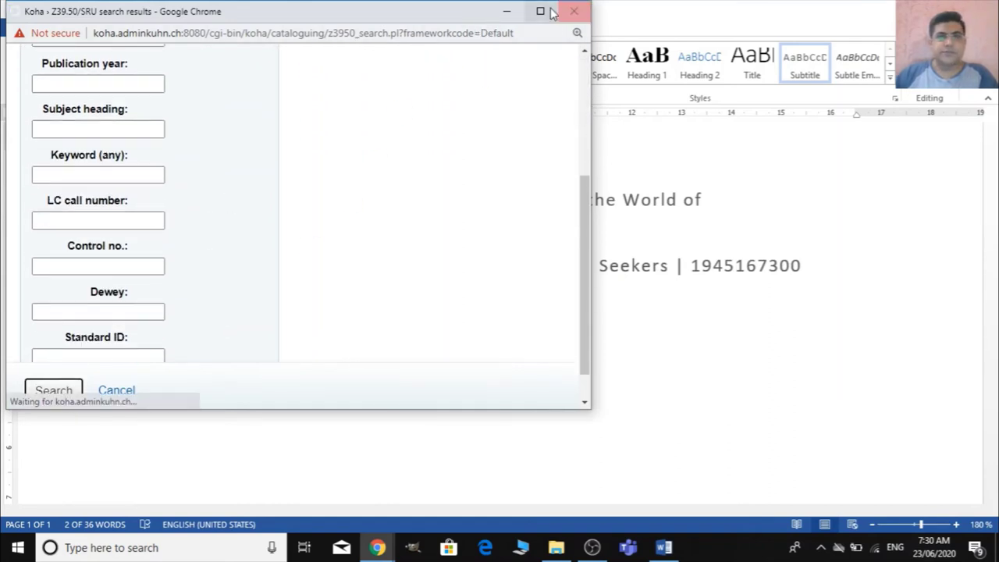
pyautogui.click(549, 12)
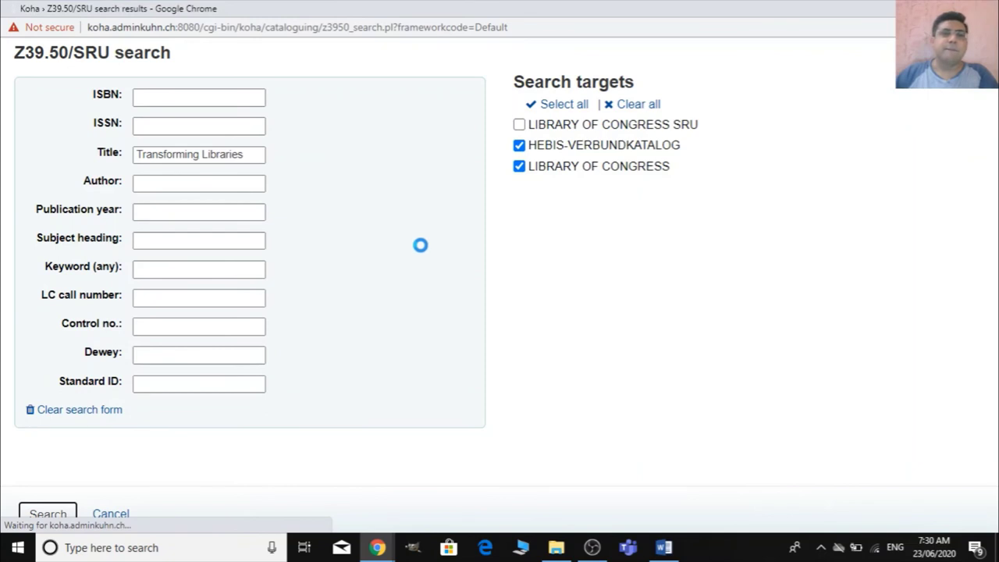
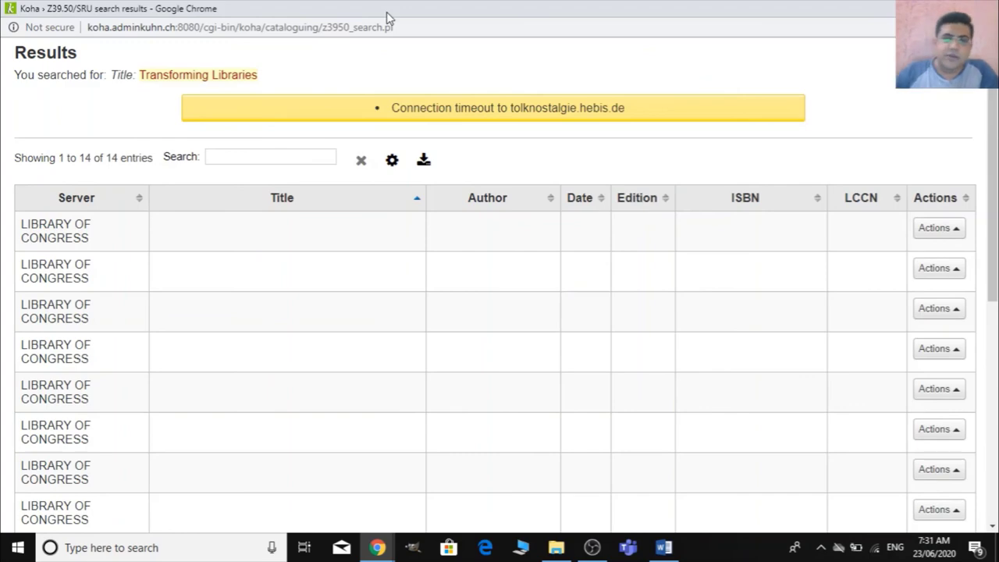
# Preview the Transforming libraries, building communities search result as a catalogue card
pyautogui.scroll(-6, 601, 186)
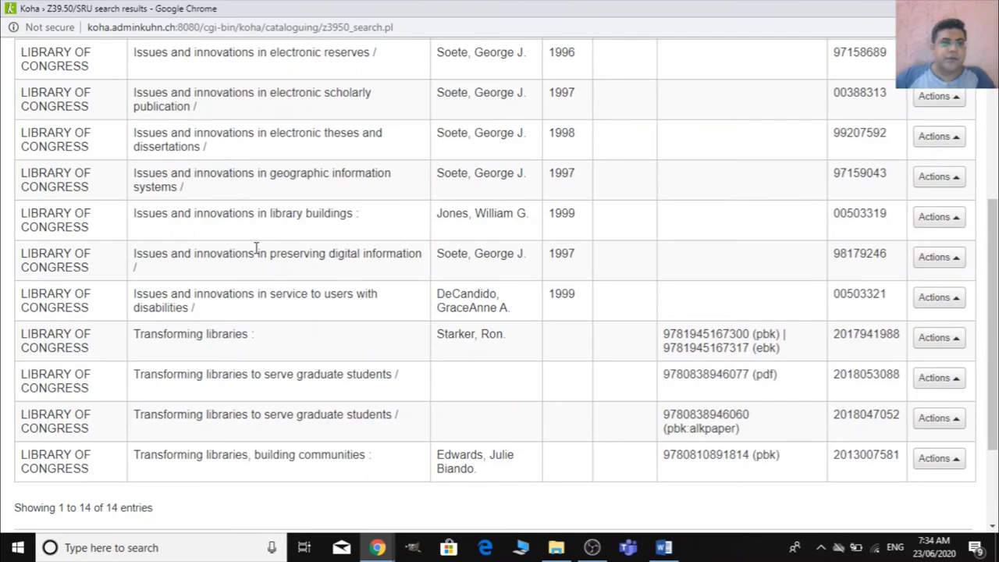
pyautogui.scroll(4, 273, 278)
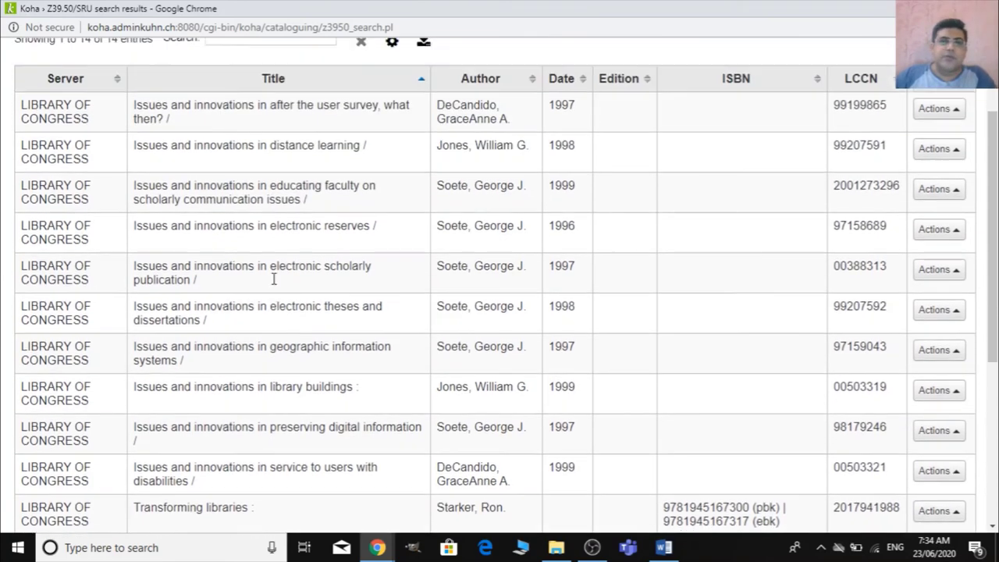
pyautogui.scroll(-6, 243, 287)
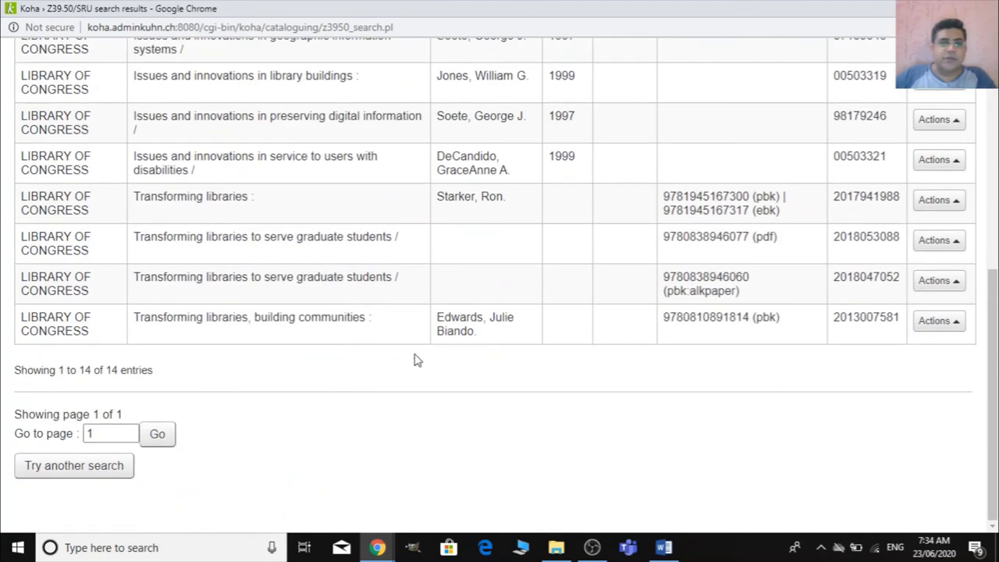
pyautogui.scroll(6, 104, 452)
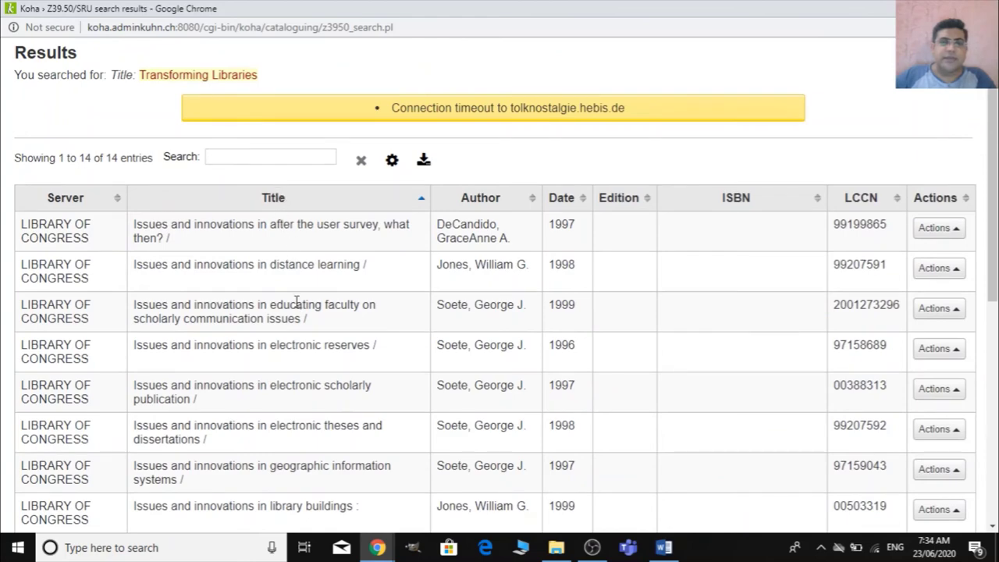
pyautogui.scroll(-6, 298, 303)
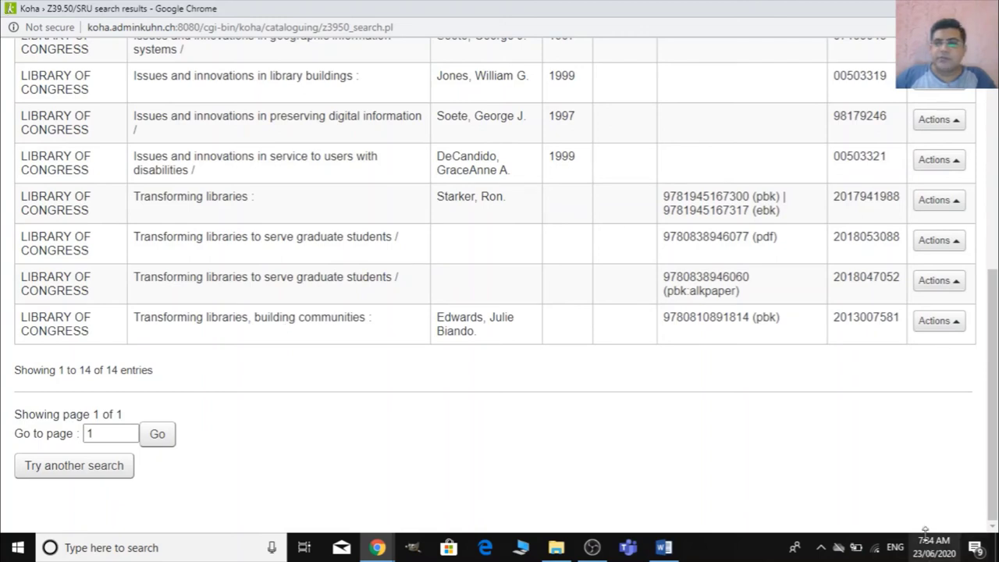
pyautogui.click(951, 328)
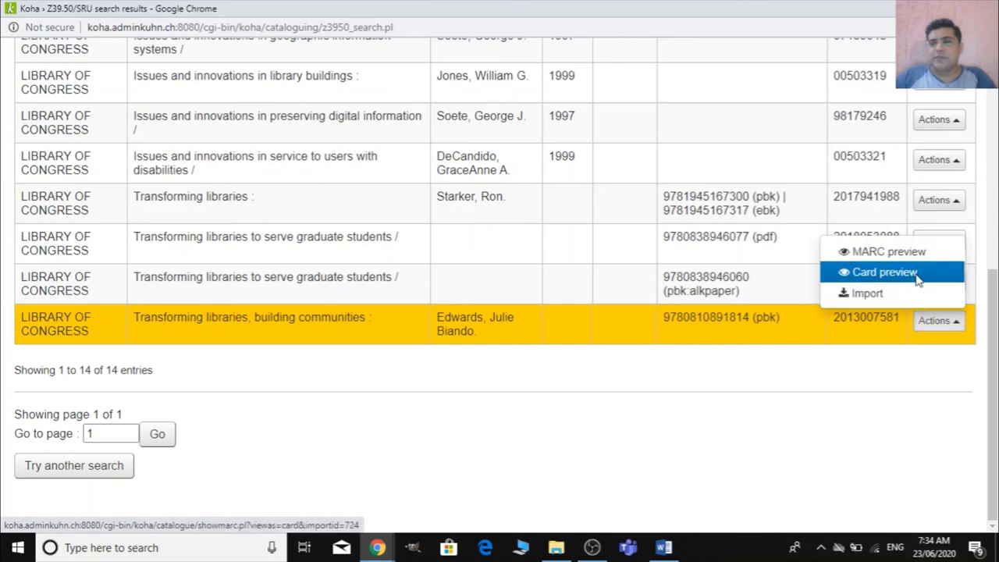
pyautogui.click(884, 272)
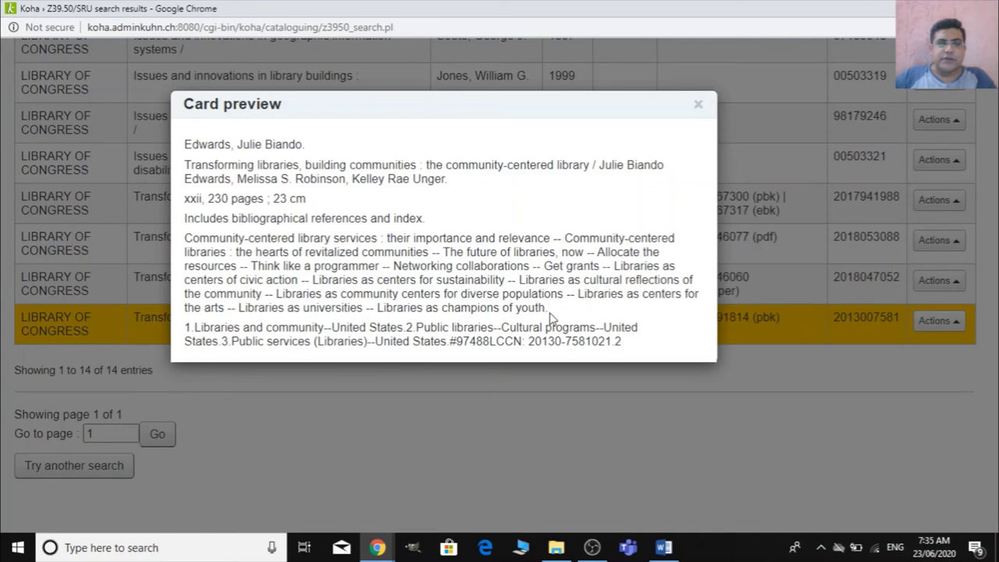
pyautogui.click(698, 105)
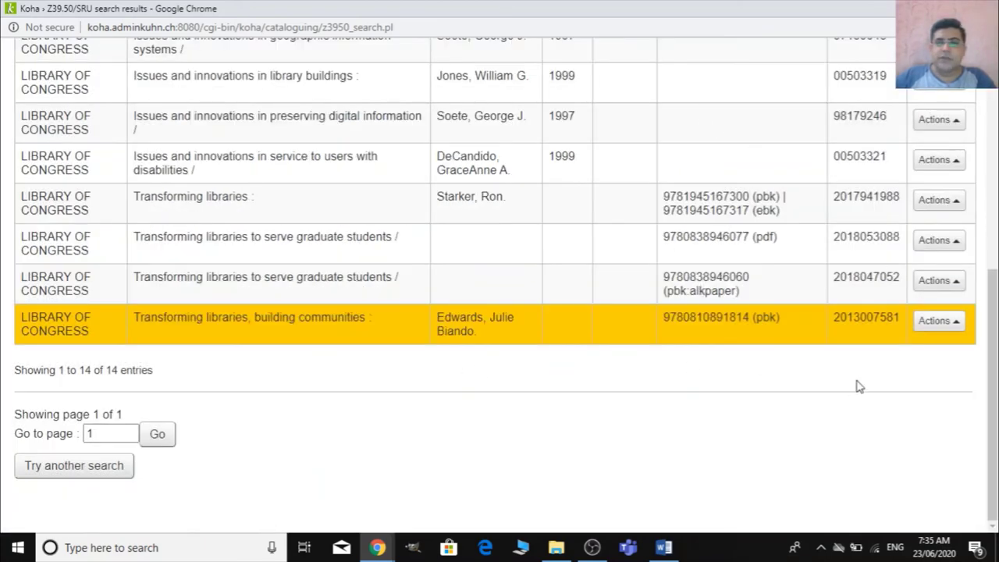
# Import that Library of Congress record into a new Add MARC record form
pyautogui.click(946, 326)
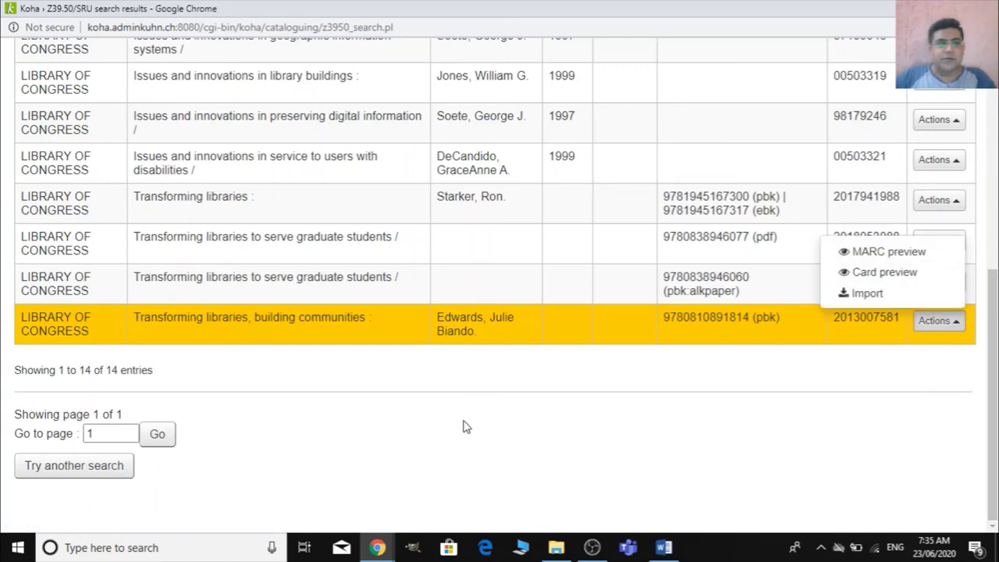
pyautogui.hotkey('alt', 'Tab')
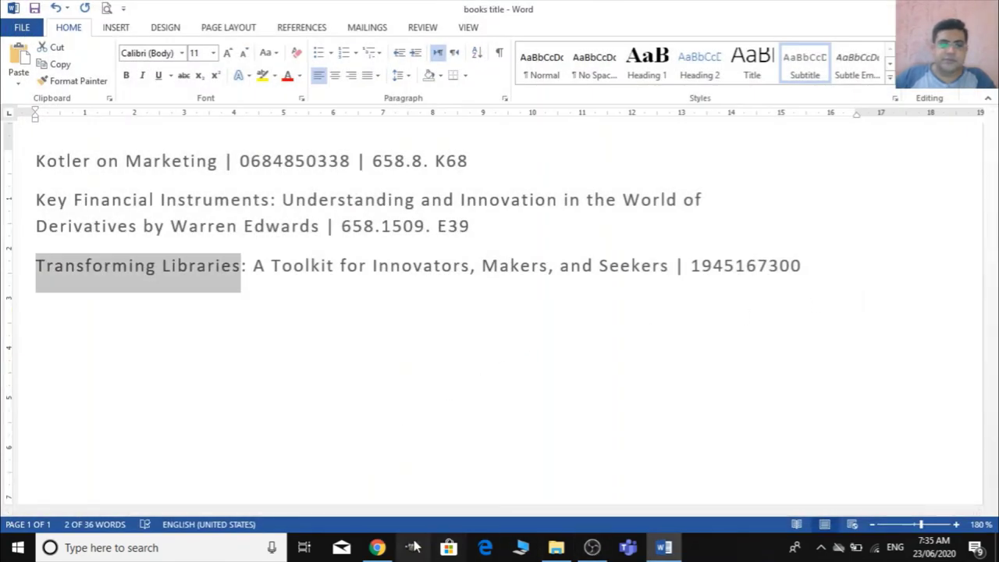
pyautogui.click(378, 548)
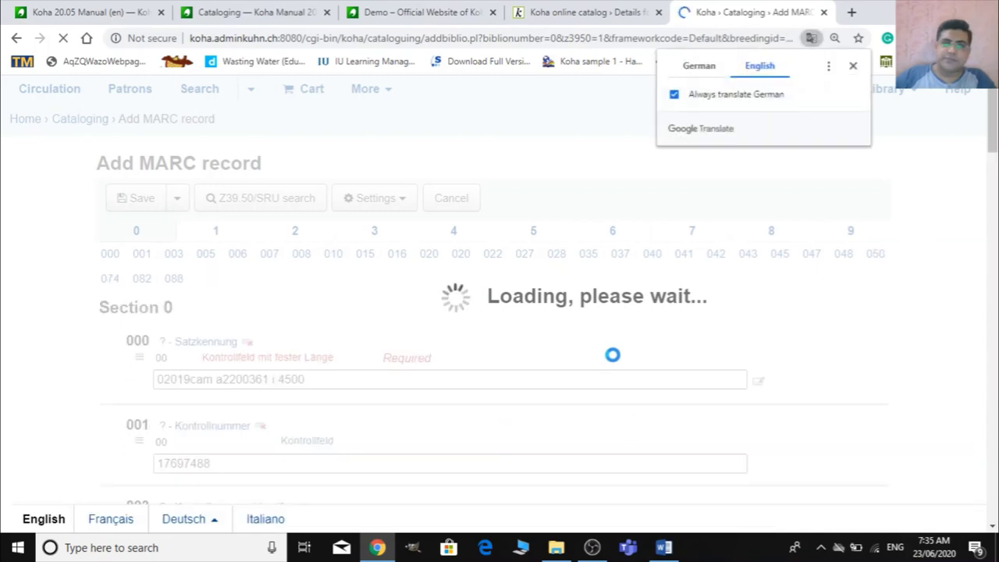
pyautogui.scroll(-2, 613, 375)
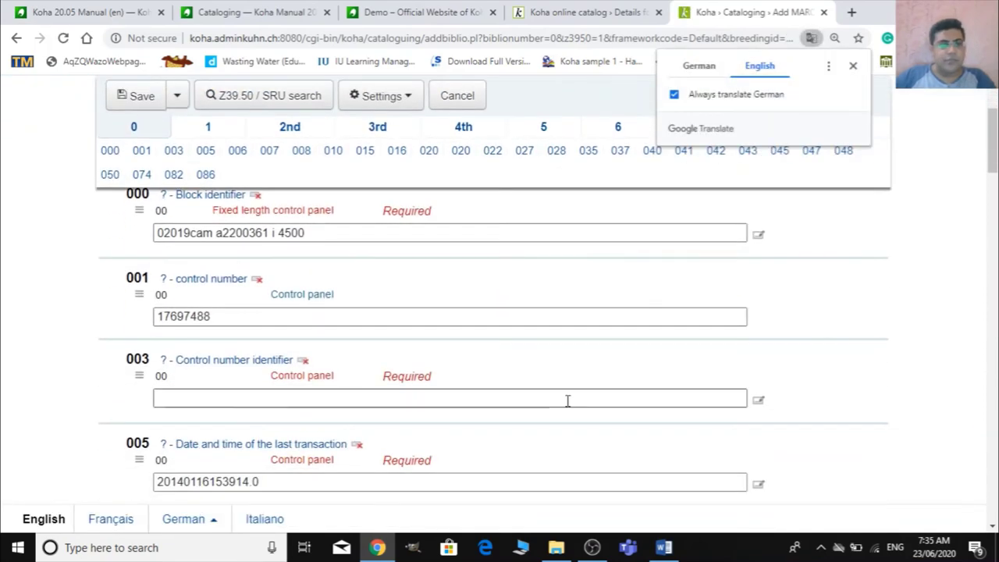
pyautogui.scroll(2, 546, 414)
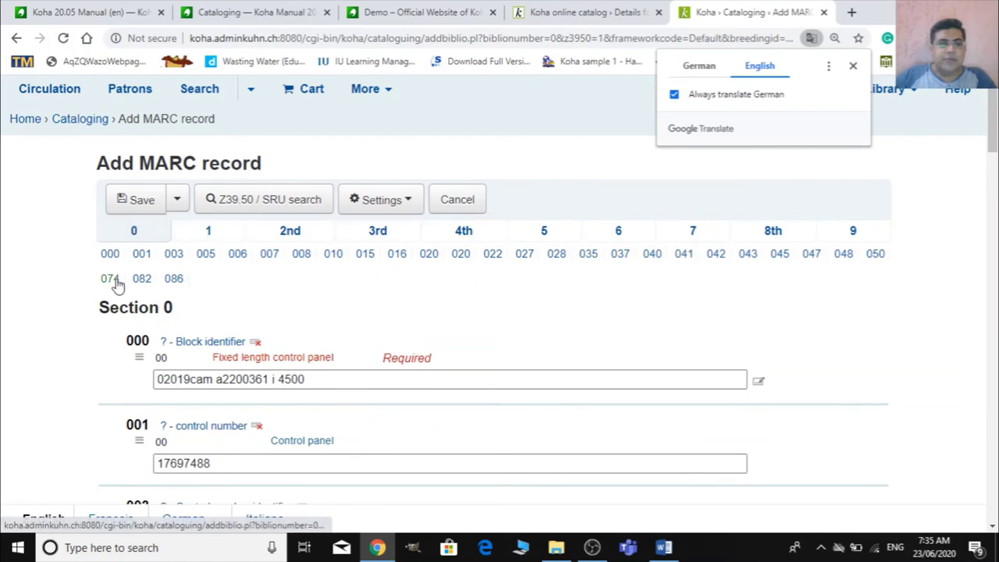
pyautogui.scroll(-1, 279, 453)
pyautogui.scroll(-3, 279, 453)
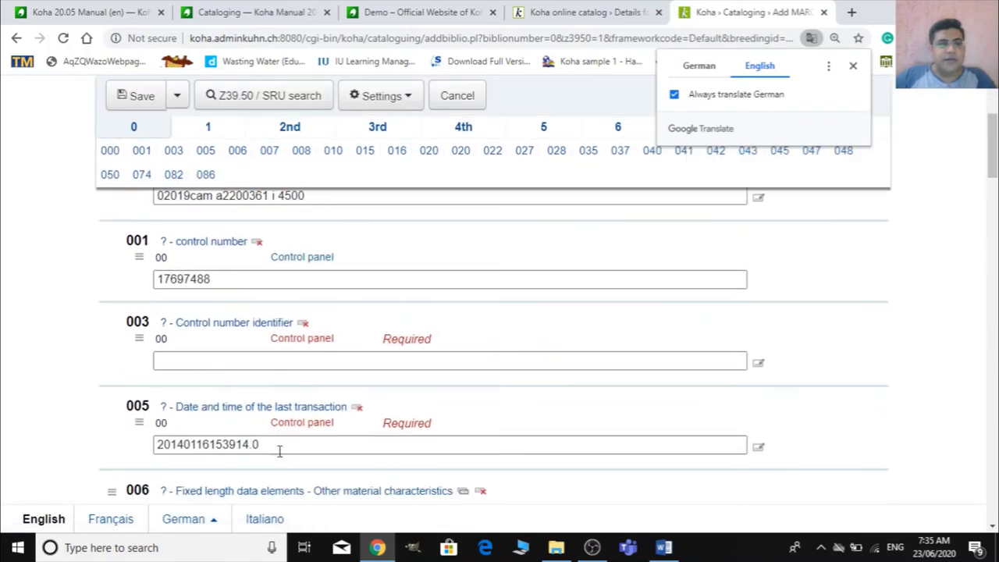
pyautogui.scroll(-3, 241, 440)
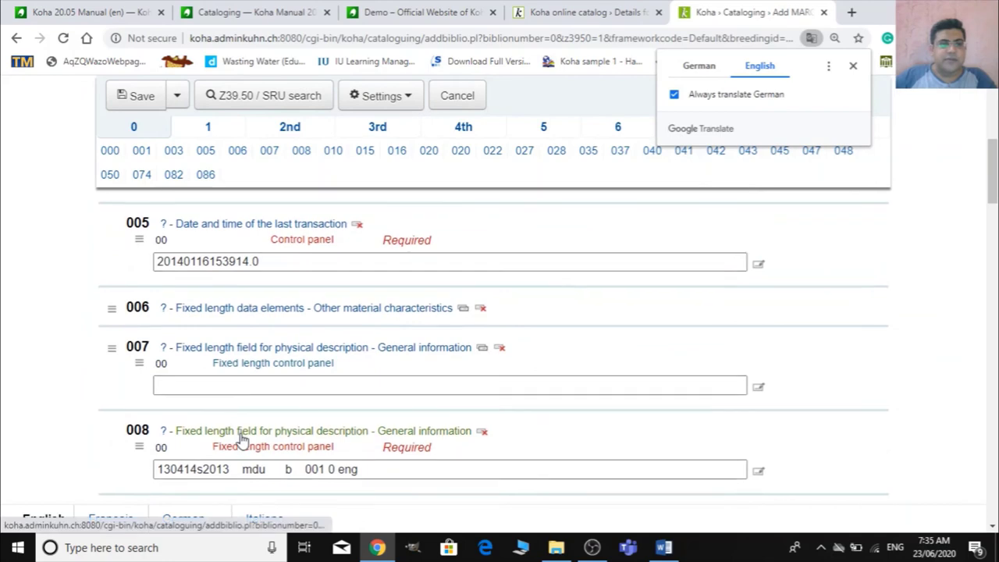
pyautogui.scroll(-1, 242, 440)
pyautogui.scroll(-3, 479, 372)
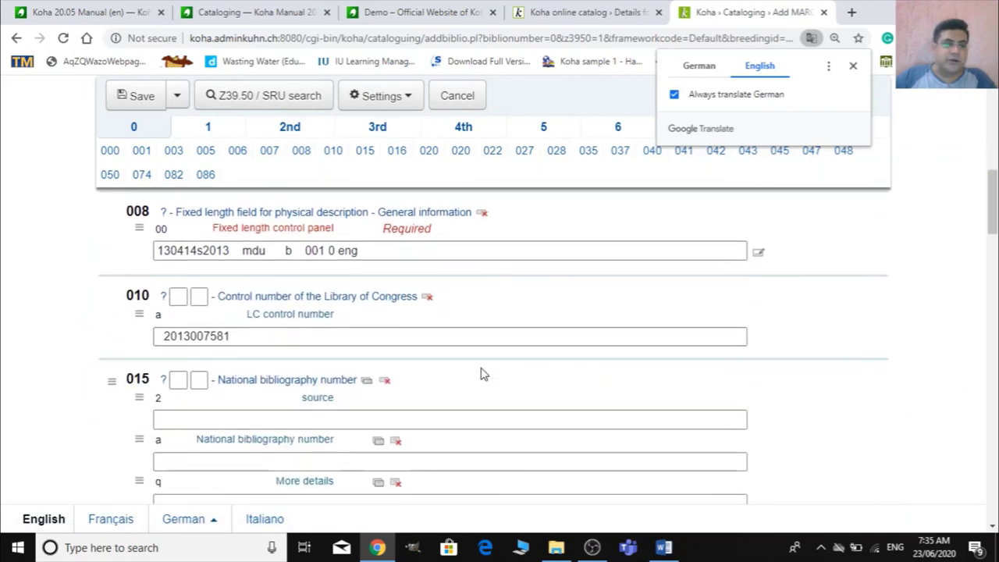
pyautogui.scroll(-3, 351, 362)
pyautogui.scroll(-7, 265, 342)
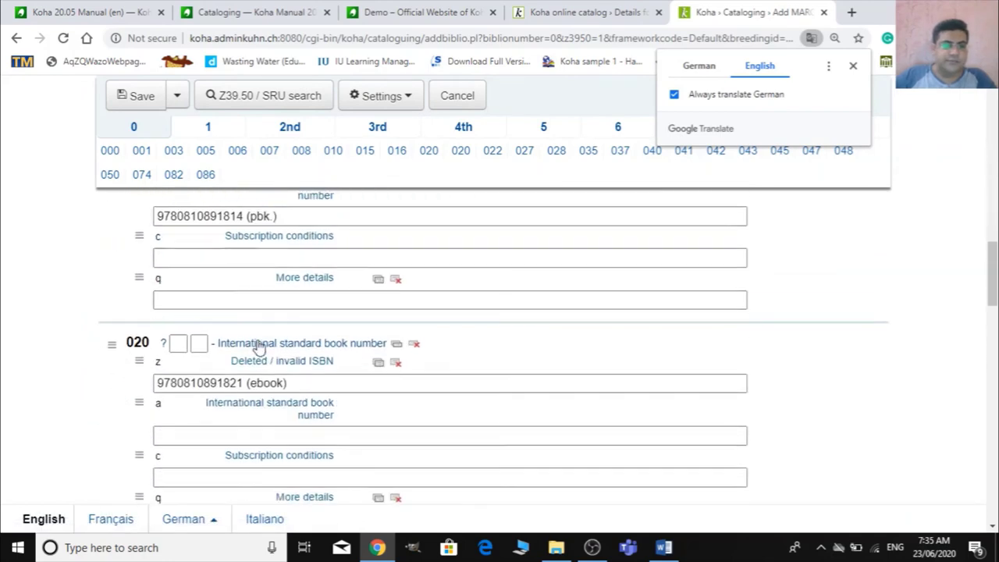
pyautogui.scroll(-4, 265, 351)
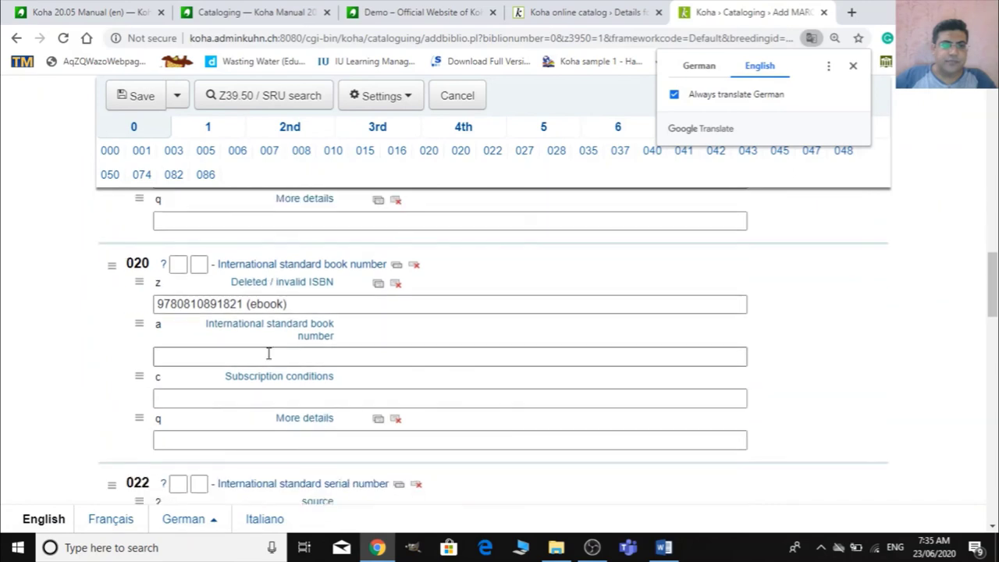
pyautogui.scroll(-10, 255, 352)
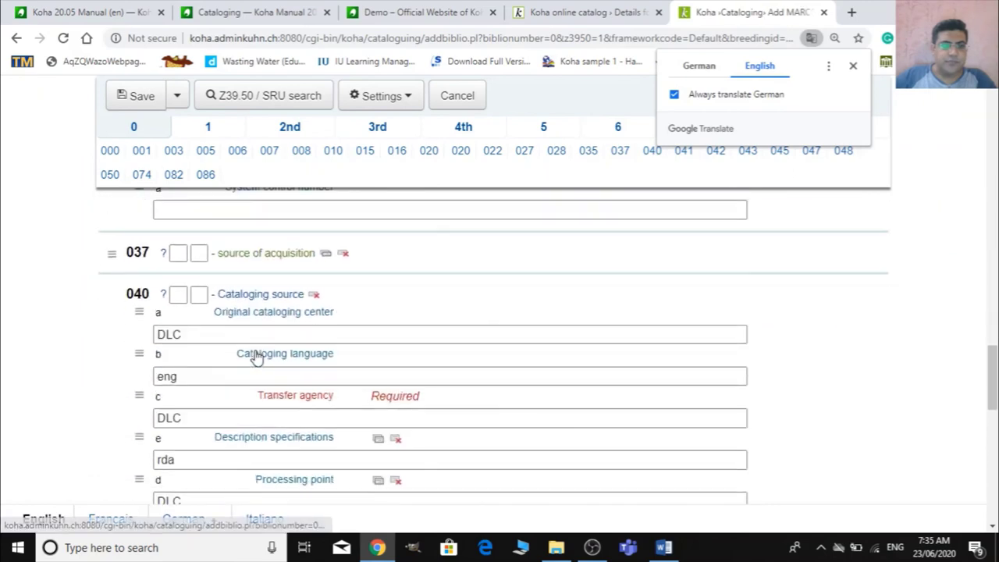
pyautogui.scroll(1, 255, 356)
pyautogui.scroll(-4, 234, 359)
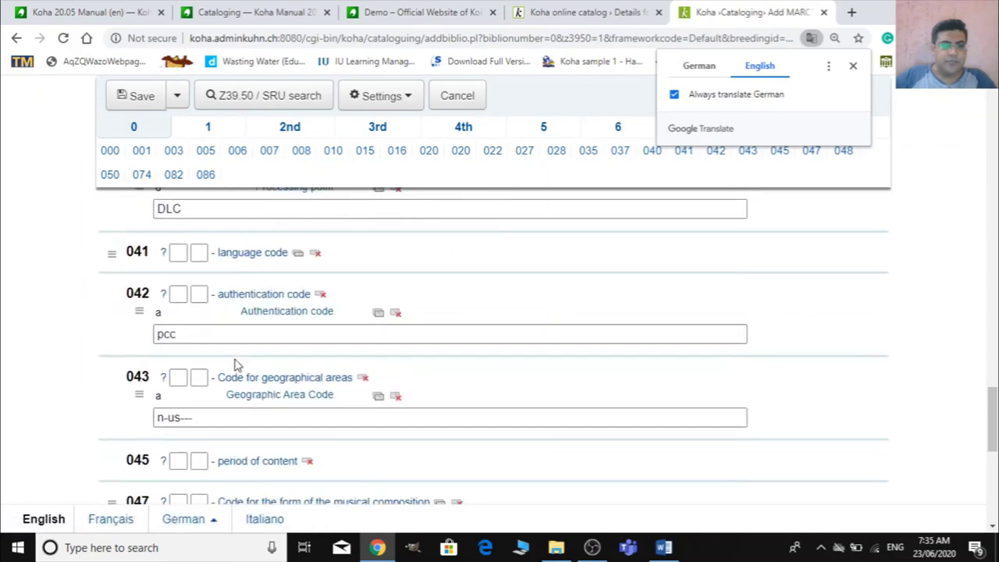
pyautogui.scroll(4, 234, 355)
pyautogui.scroll(-2, 234, 352)
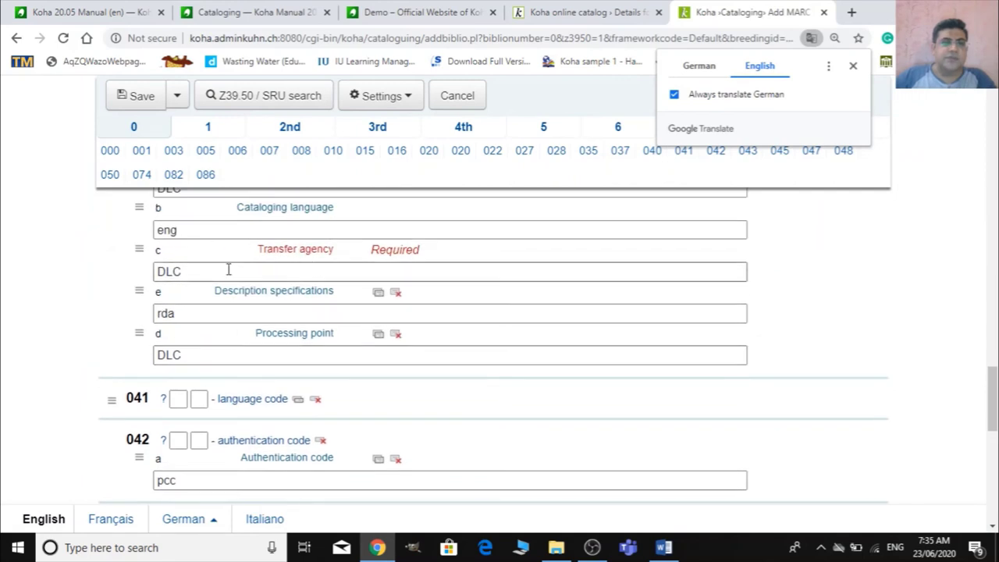
pyautogui.moveTo(214, 273); pyautogui.dragTo(127, 268)
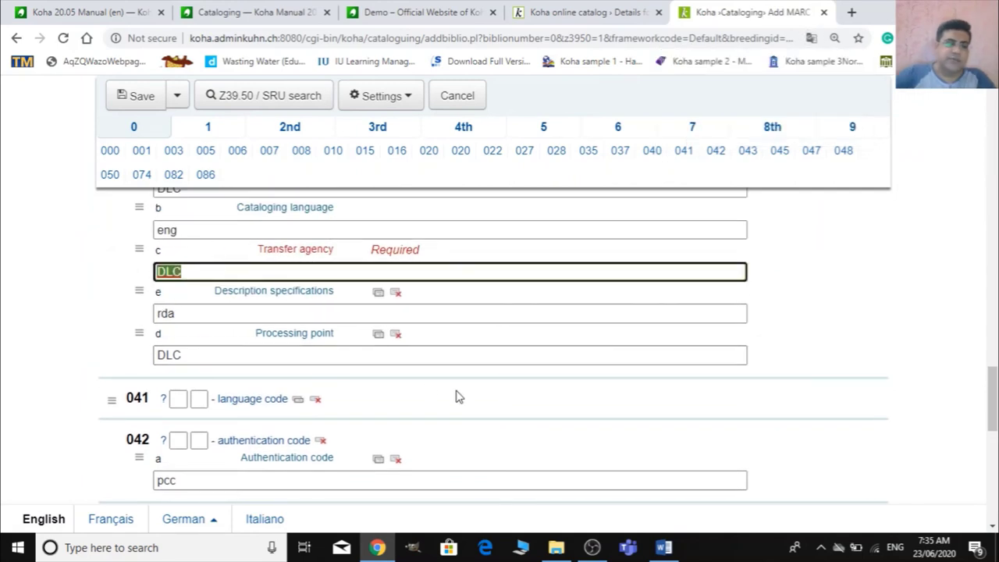
pyautogui.write('r')
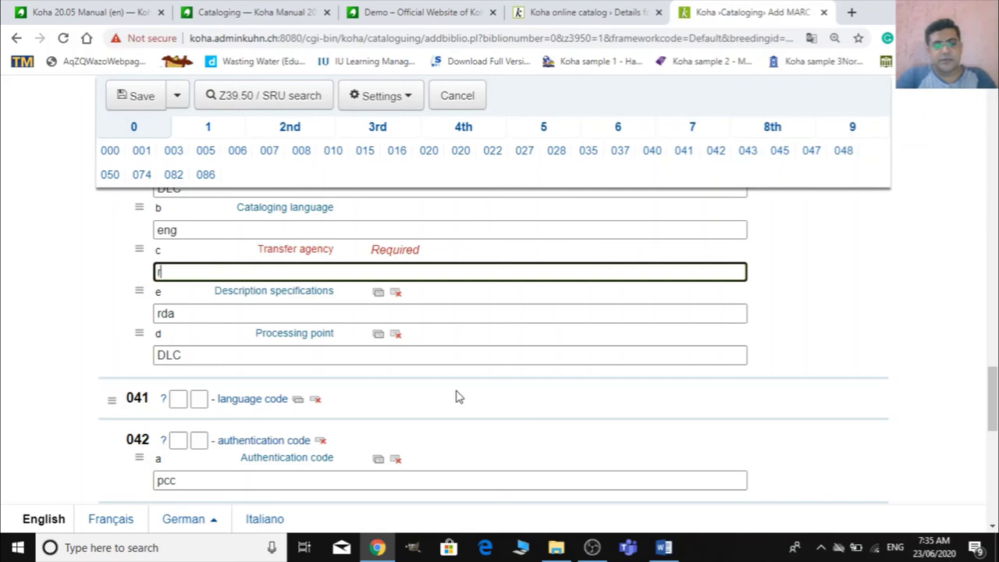
pyautogui.write('aflimts')
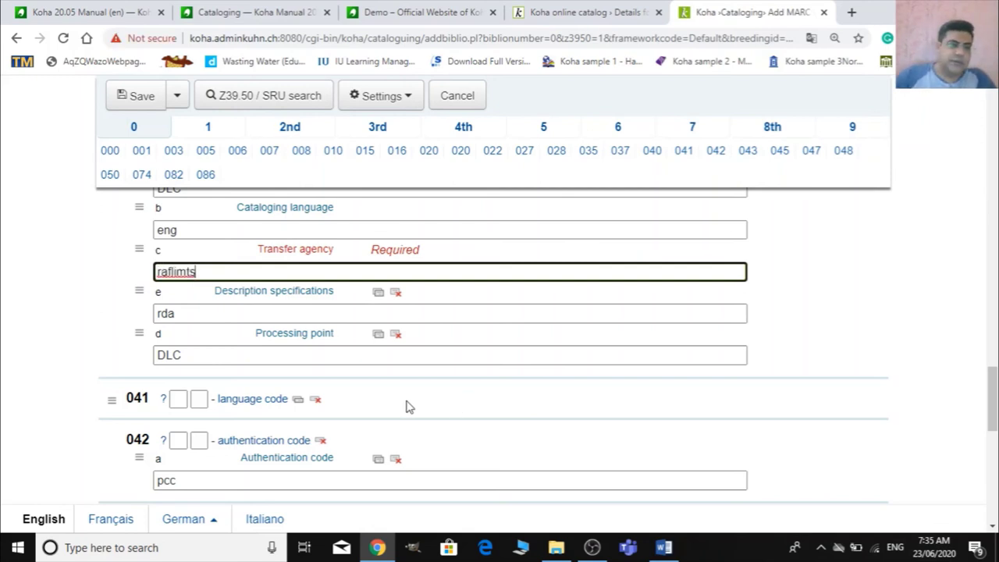
pyautogui.scroll(-5, 330, 397)
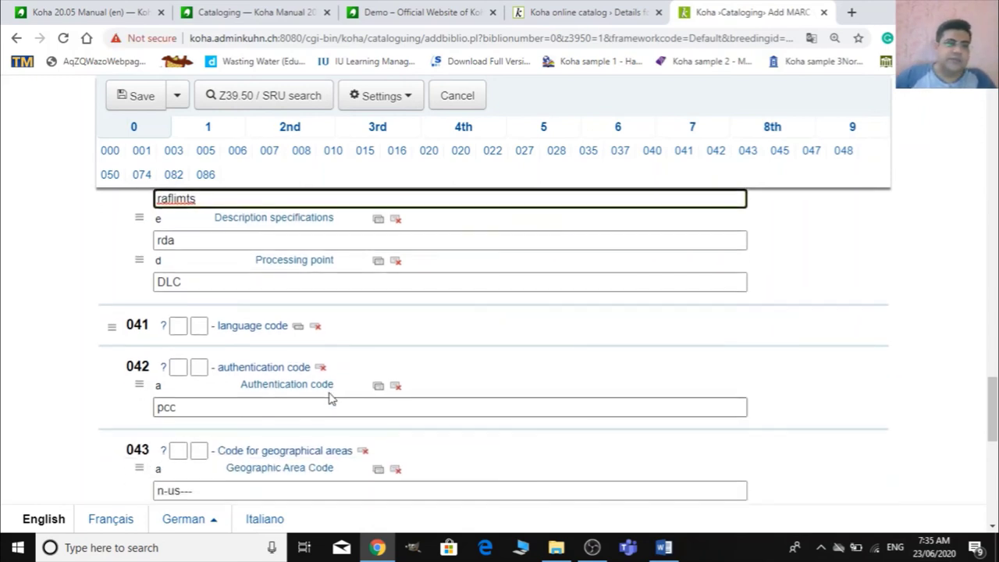
pyautogui.scroll(-3, 330, 397)
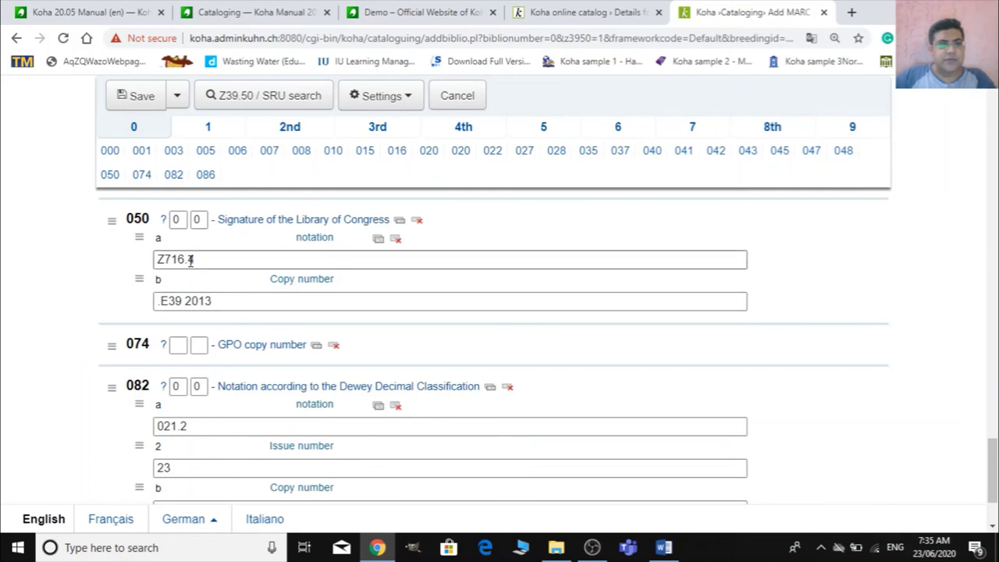
pyautogui.click(165, 259)
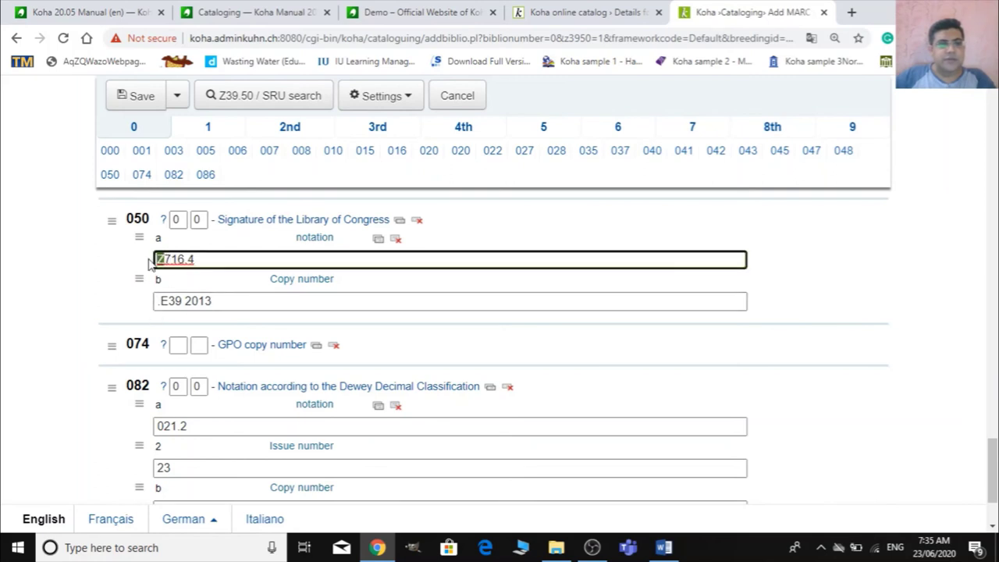
pyautogui.moveTo(228, 262); pyautogui.dragTo(173, 269)
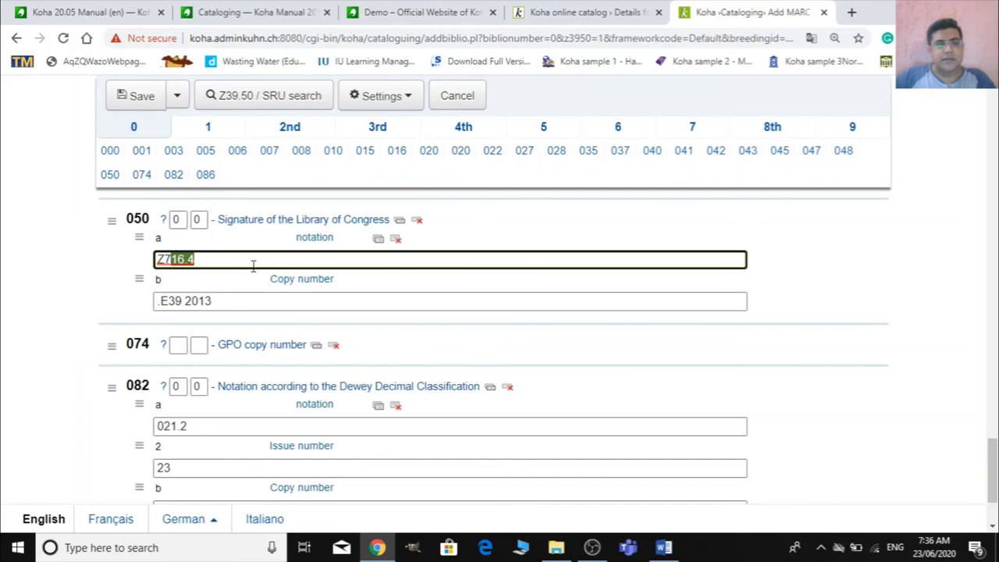
pyautogui.scroll(-1, 219, 336)
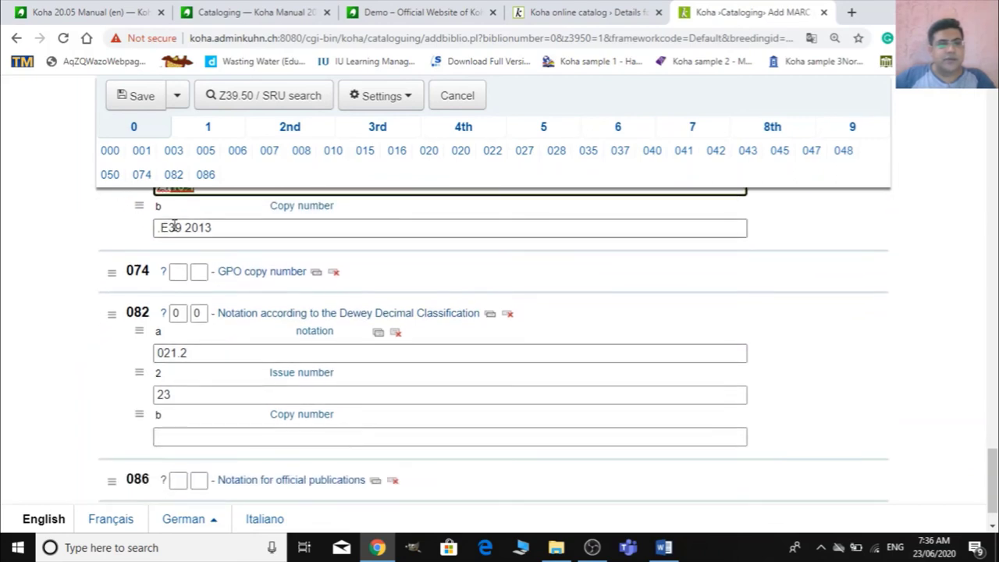
pyautogui.click(180, 226)
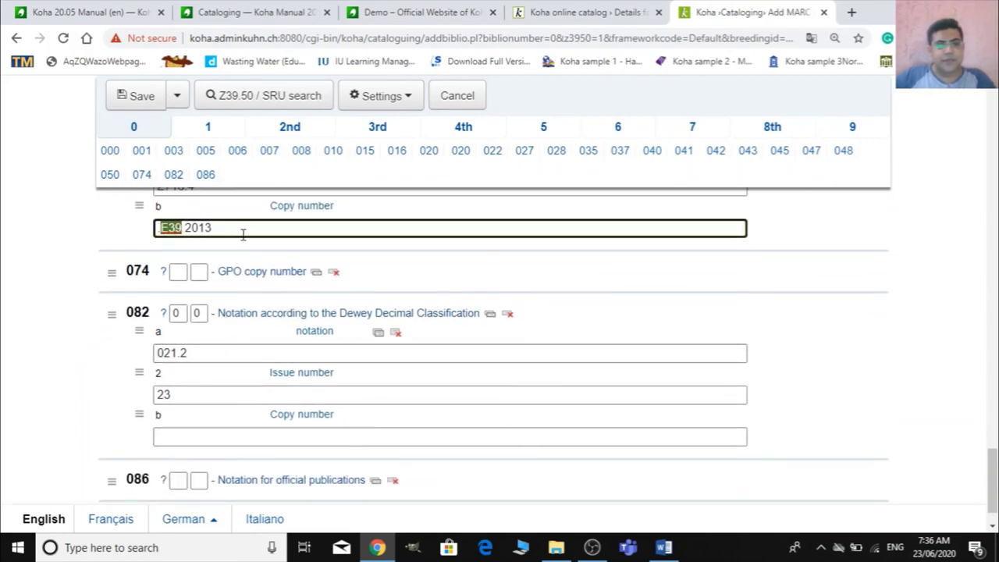
pyautogui.scroll(-1, 246, 330)
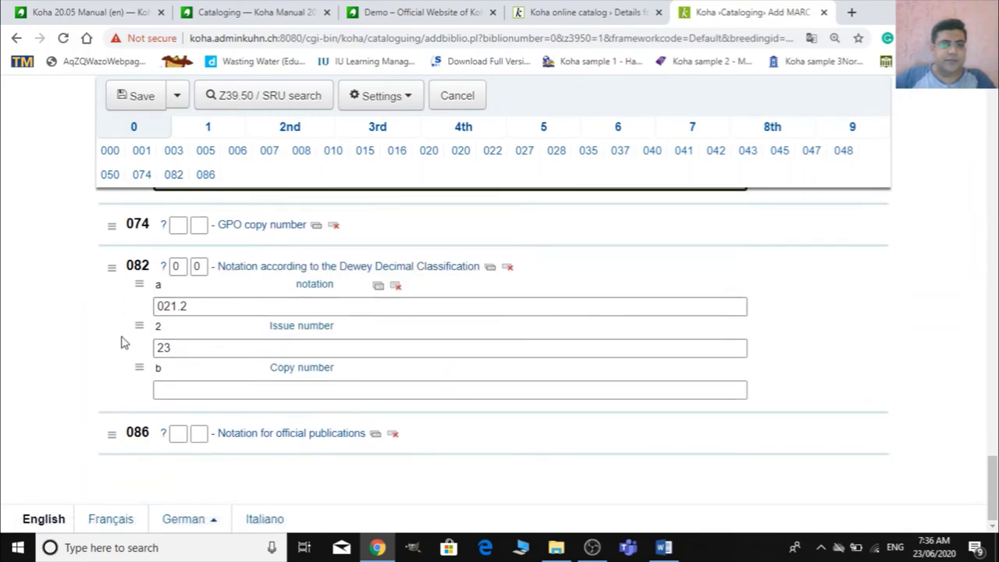
pyautogui.click(178, 292)
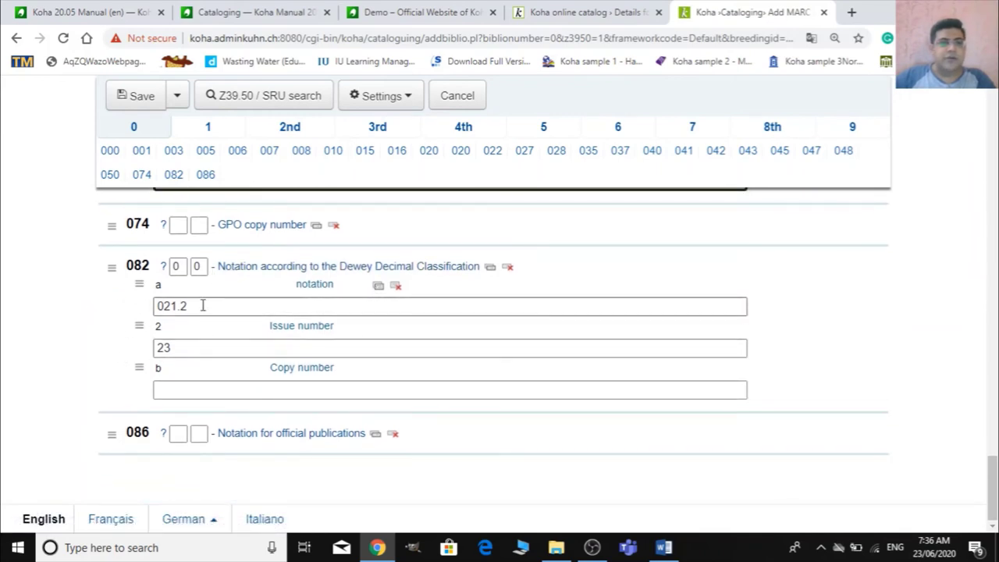
pyautogui.click(196, 348)
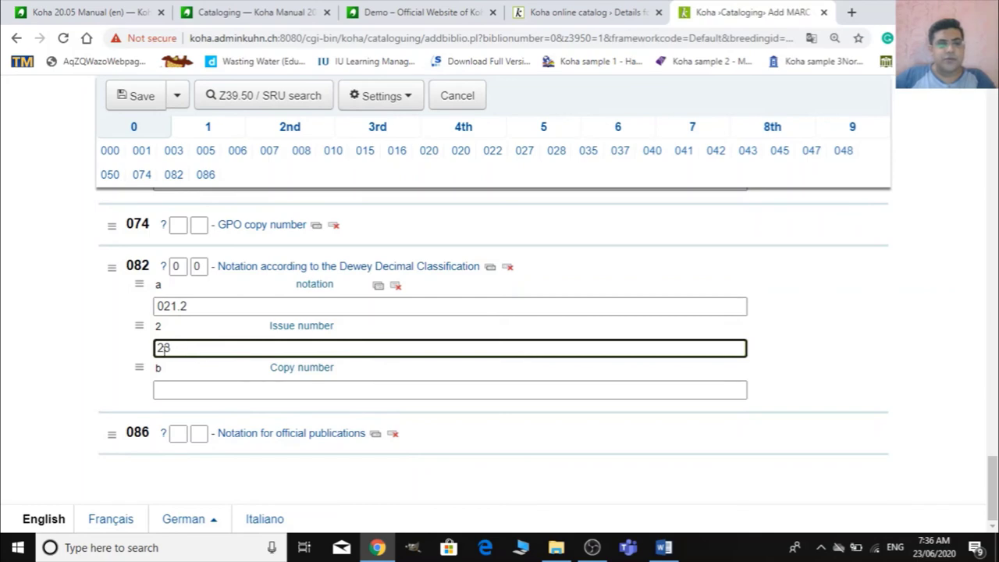
pyautogui.moveTo(184, 349); pyautogui.dragTo(146, 355)
pyautogui.scroll(10, 204, 349)
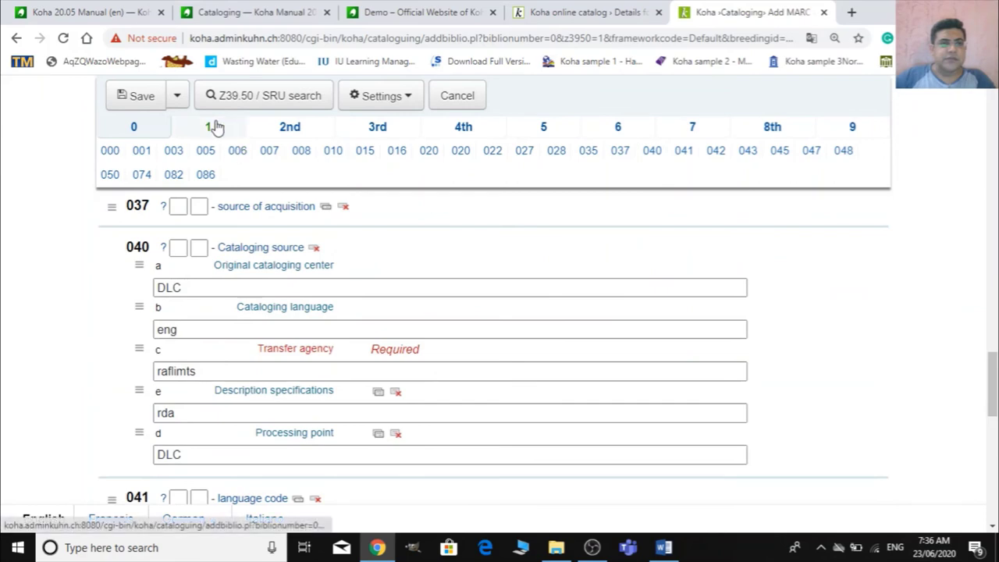
pyautogui.click(212, 127)
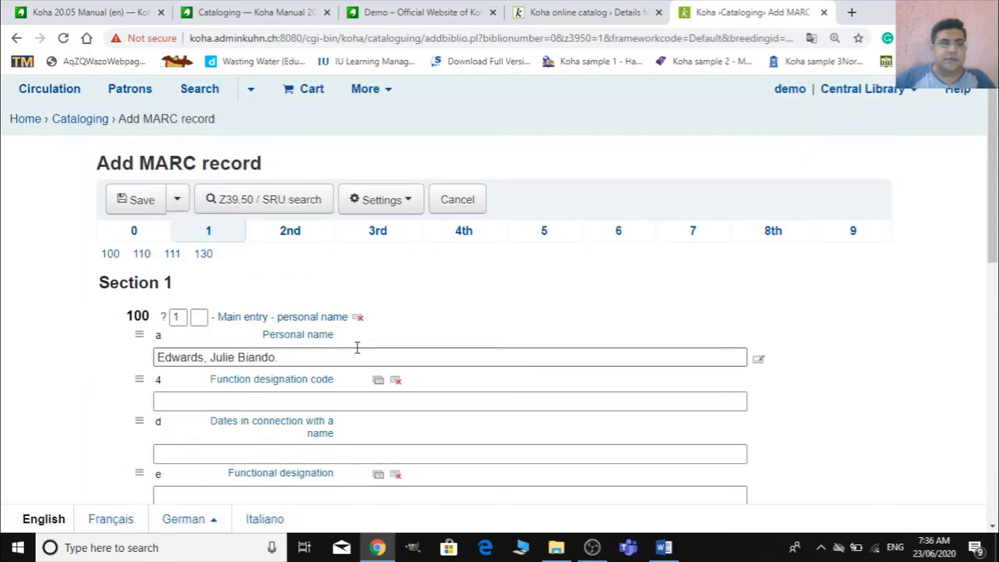
pyautogui.click(137, 230)
pyautogui.scroll(-8, 289, 345)
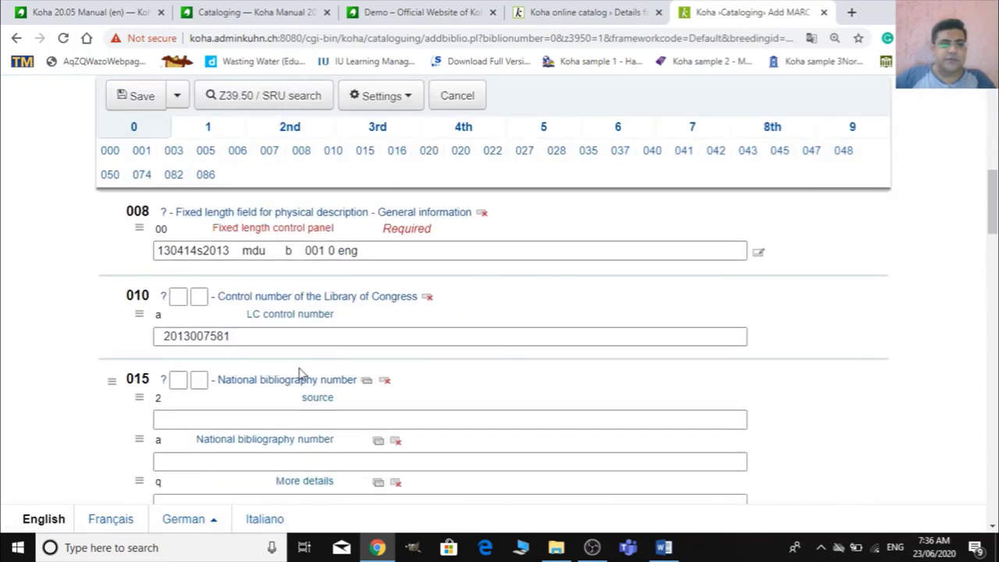
pyautogui.scroll(-4, 239, 356)
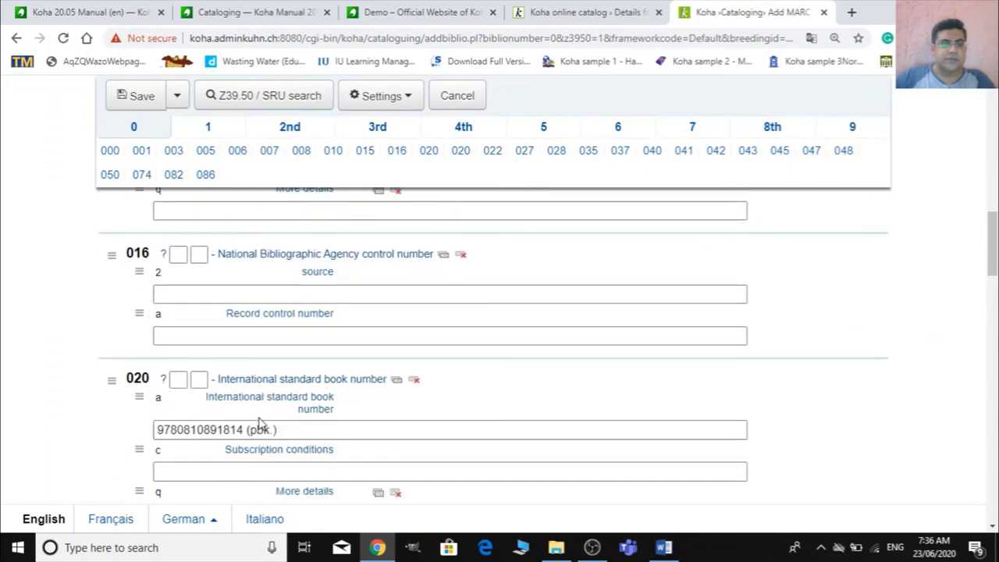
pyautogui.scroll(-3, 261, 423)
pyautogui.scroll(-6, 241, 411)
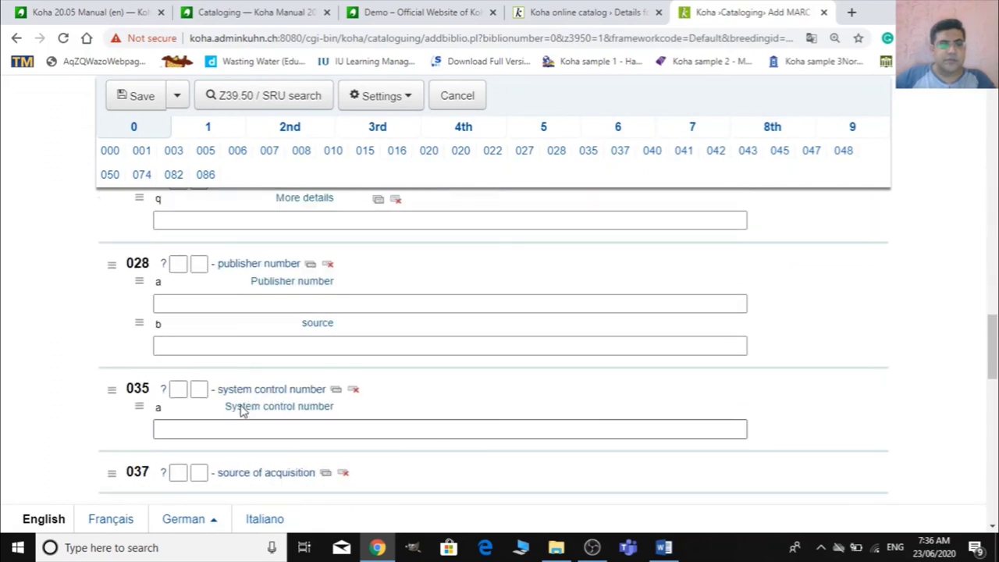
pyautogui.scroll(-6, 242, 411)
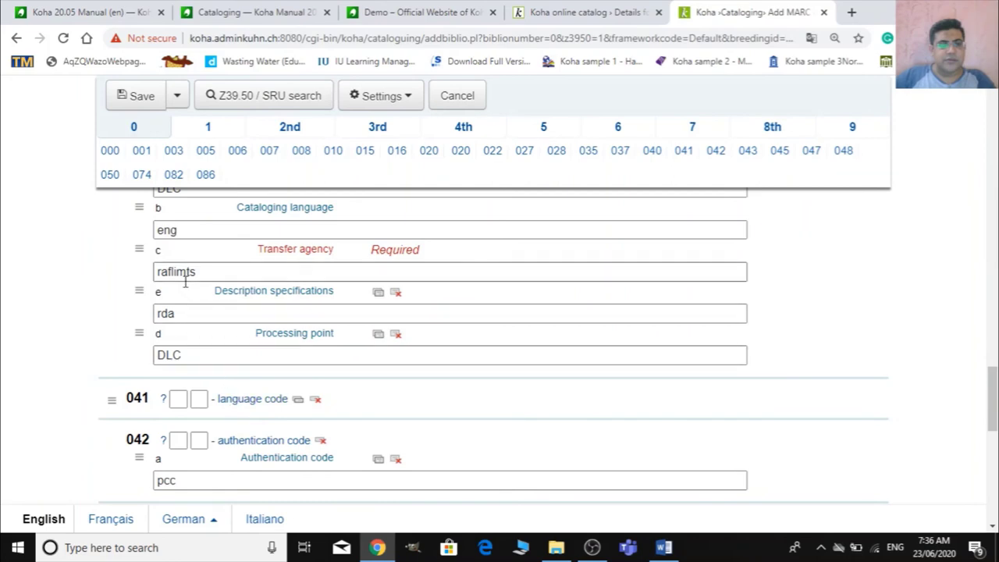
pyautogui.scroll(-8, 234, 398)
pyautogui.scroll(-1, 214, 368)
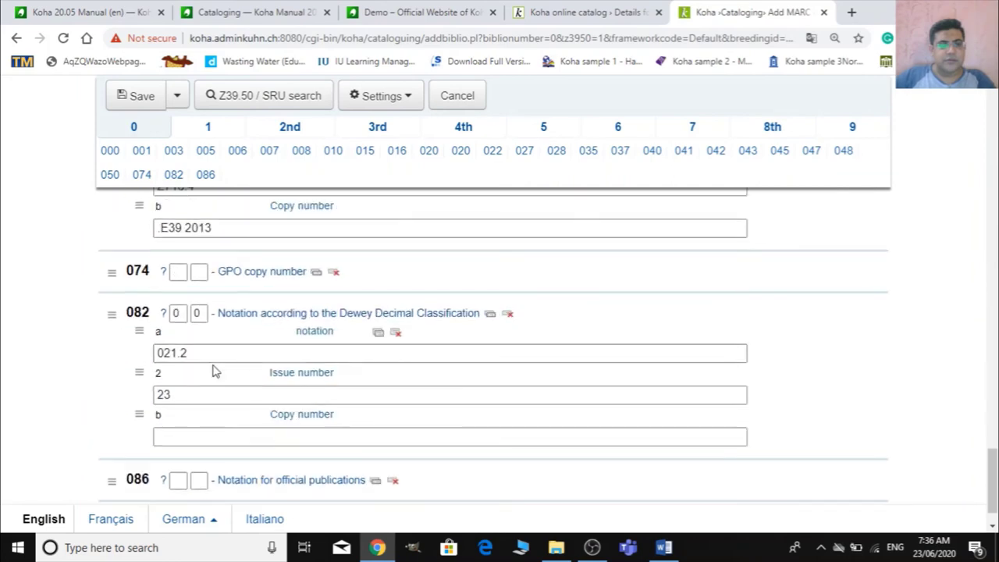
pyautogui.click(187, 227)
pyautogui.moveTo(188, 227); pyautogui.dragTo(152, 229)
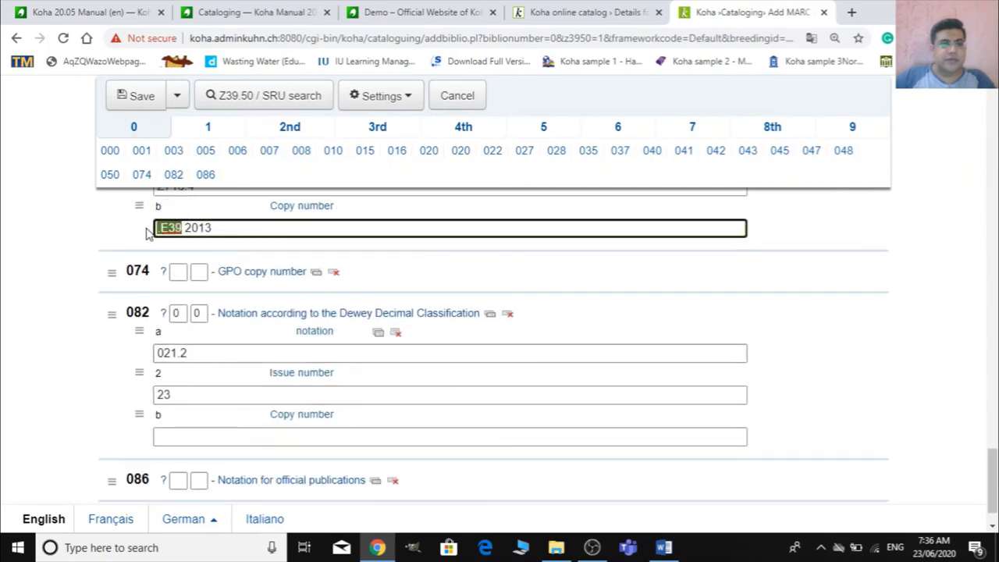
# Move E39 from the 082 issue number subfield into the 082 $b copy number beside notation 021.2
pyautogui.click(196, 397)
pyautogui.moveTo(195, 396); pyautogui.dragTo(140, 393)
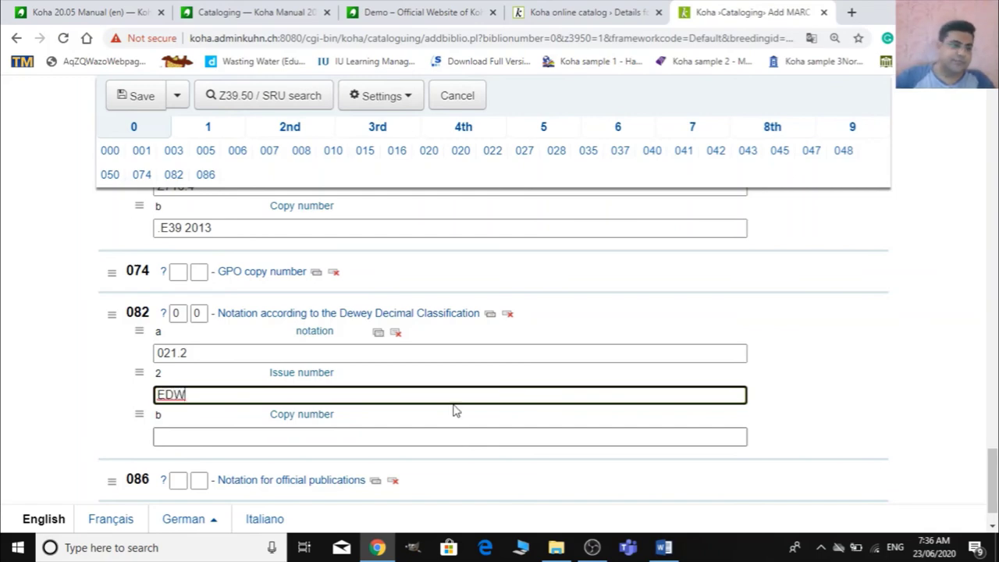
pyautogui.click(228, 437)
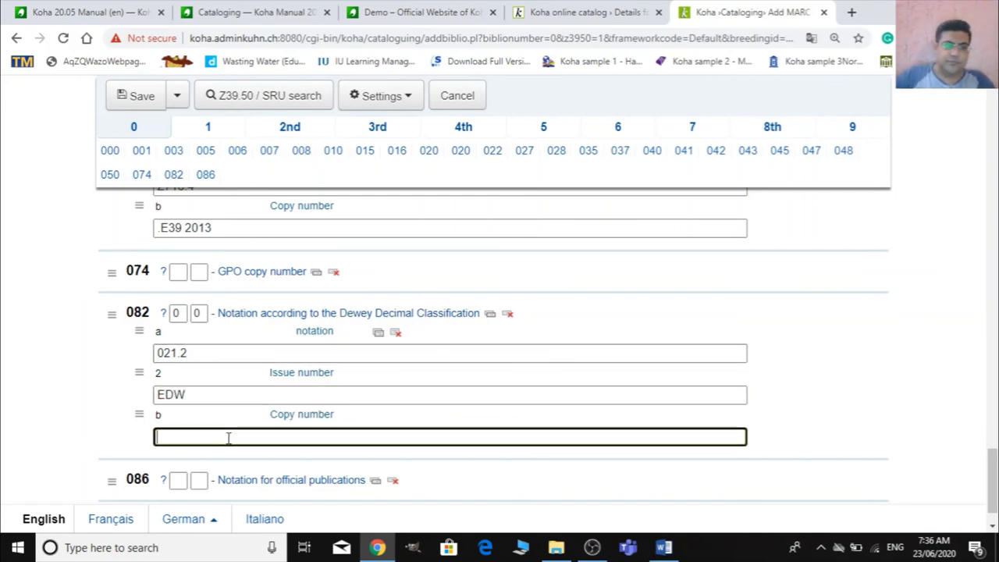
pyautogui.moveTo(207, 399); pyautogui.dragTo(159, 394)
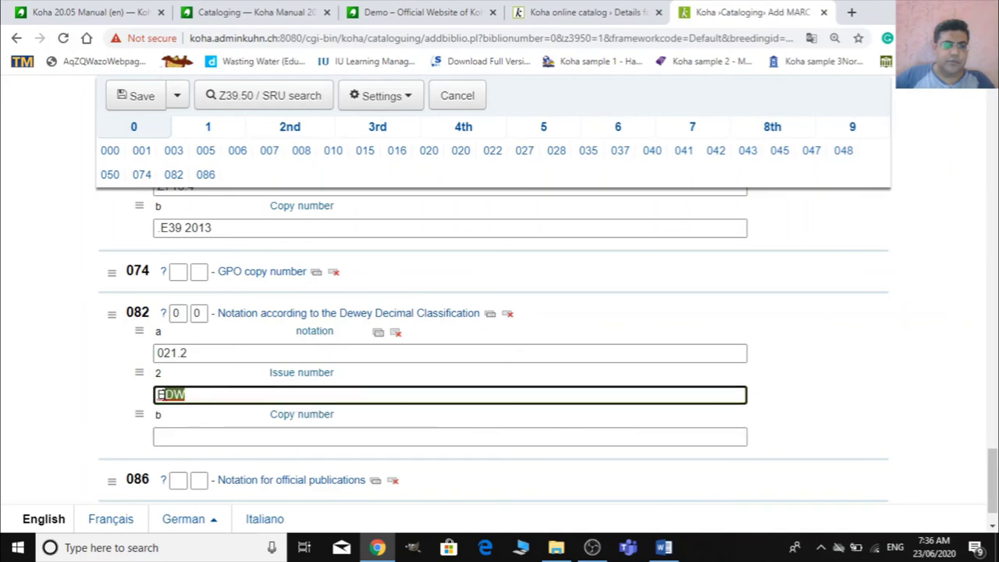
pyautogui.write('E3')
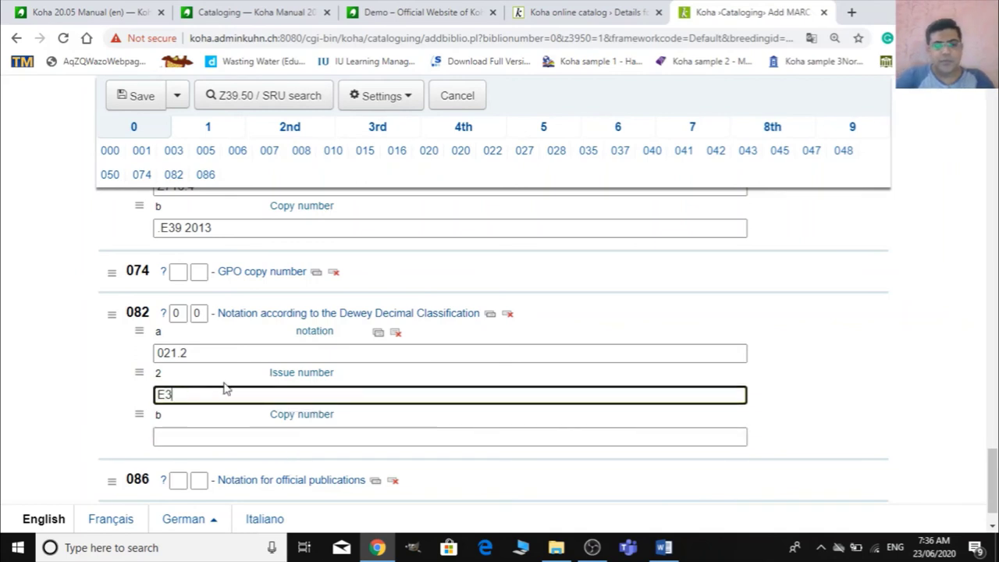
pyautogui.write('9')
pyautogui.doubleClick(224, 387)
pyautogui.hotkey('ctrl', 'c')
pyautogui.click(288, 394)
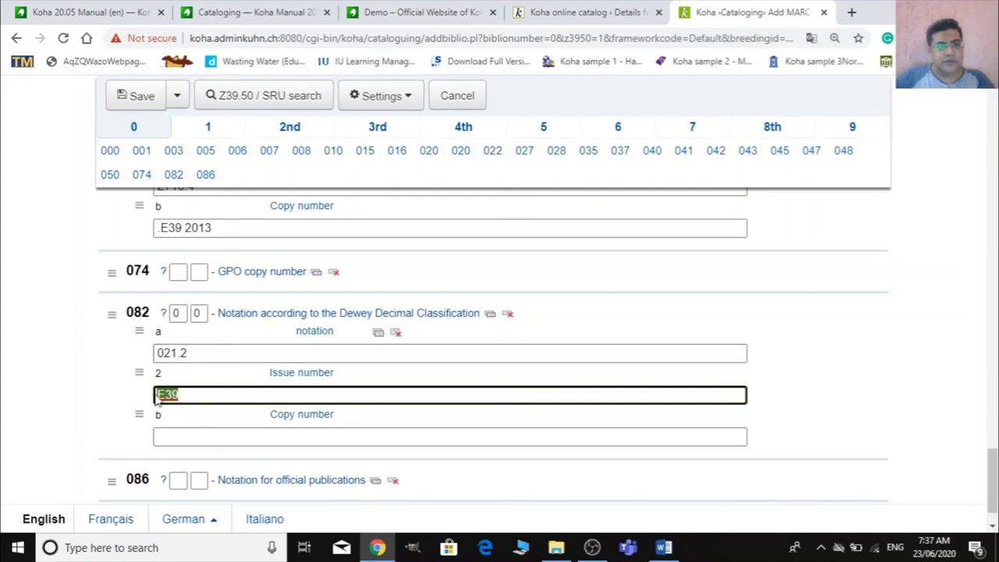
pyautogui.press('BackSpace')
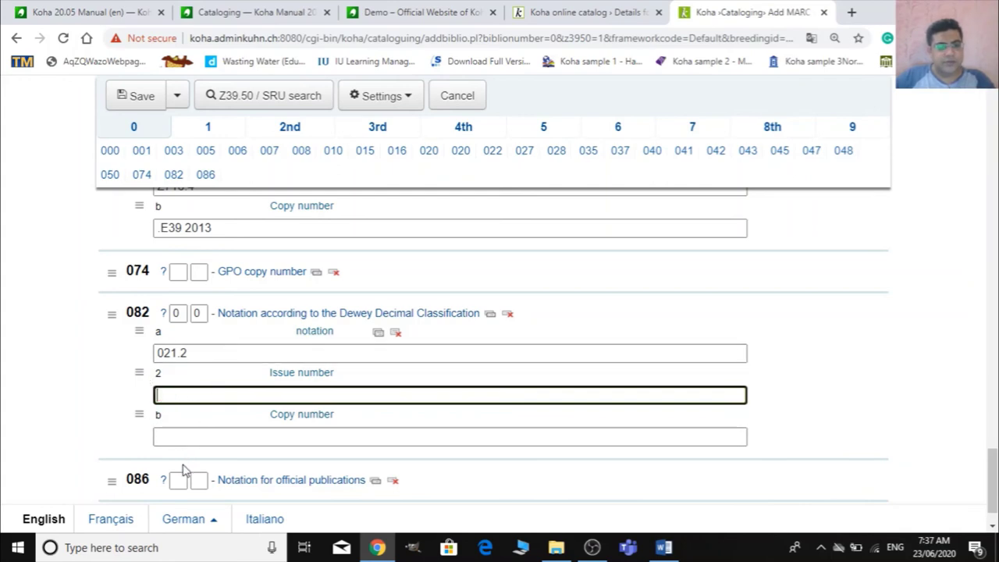
pyautogui.click(181, 436)
pyautogui.hotkey('ctrl', 'v')
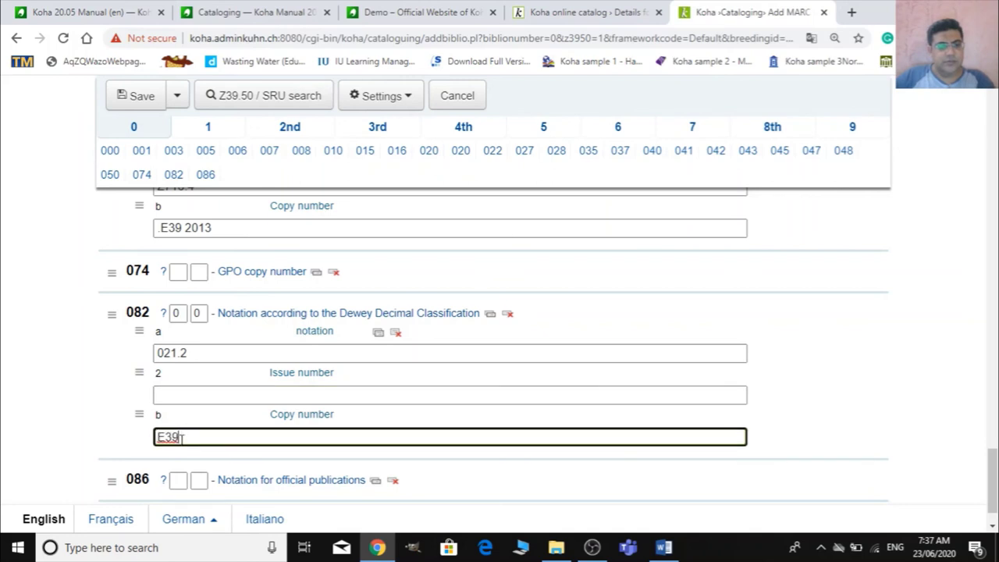
pyautogui.scroll(-1, 562, 390)
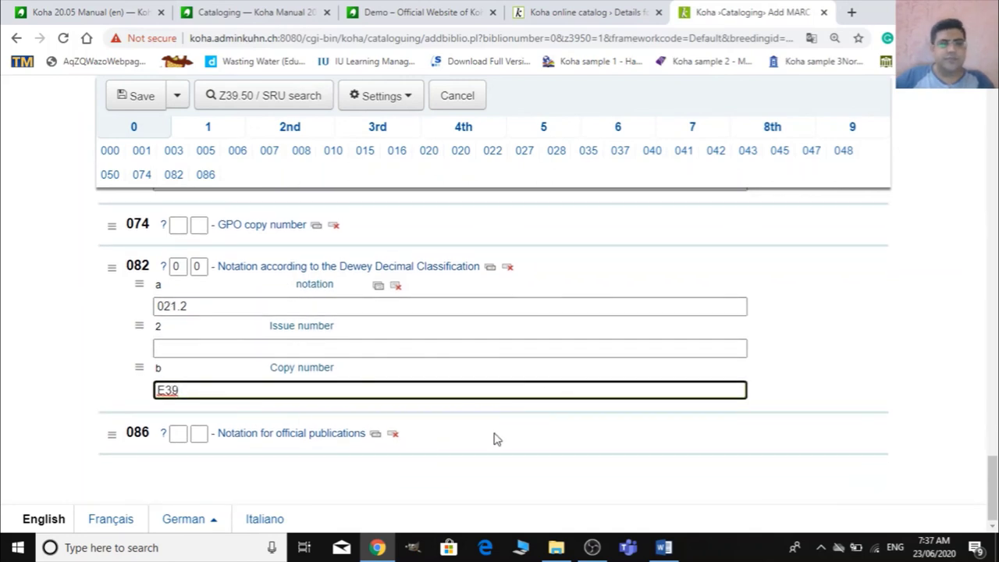
pyautogui.scroll(5, 468, 383)
# Review Sections 2 and 3, including physical description 'xxii, 230 pages ; 23 cm'
pyautogui.click(299, 127)
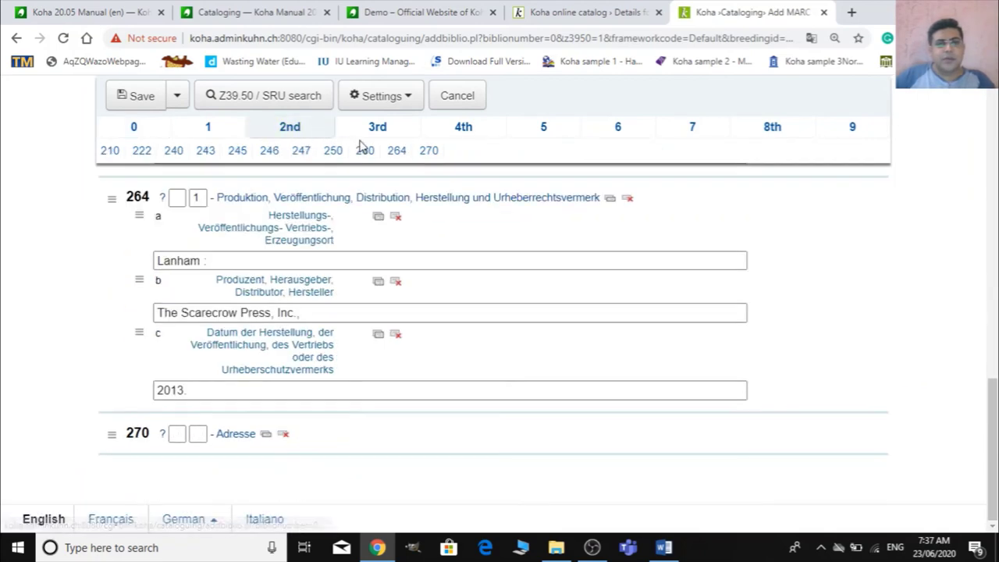
pyautogui.scroll(2, 328, 312)
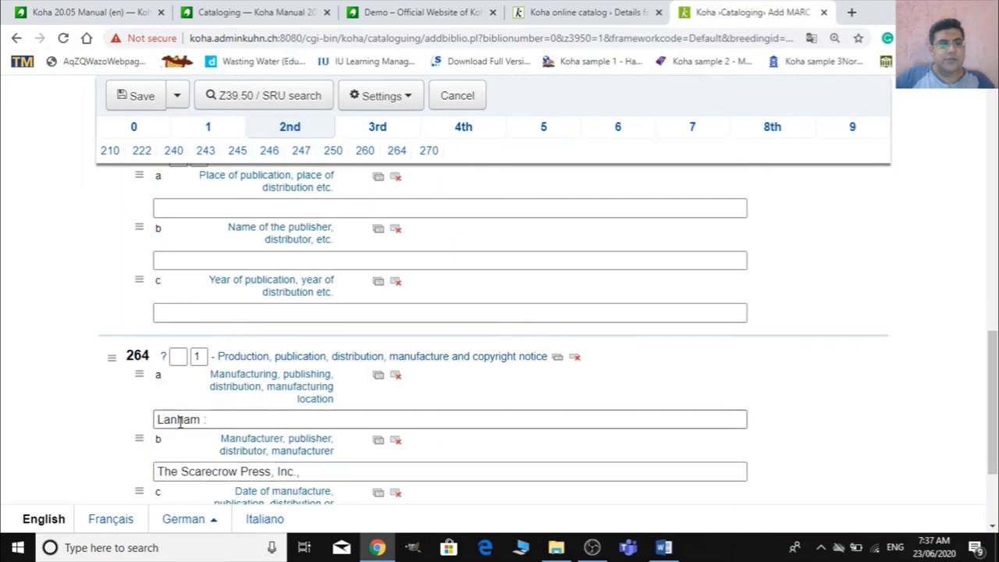
pyautogui.scroll(-2, 230, 451)
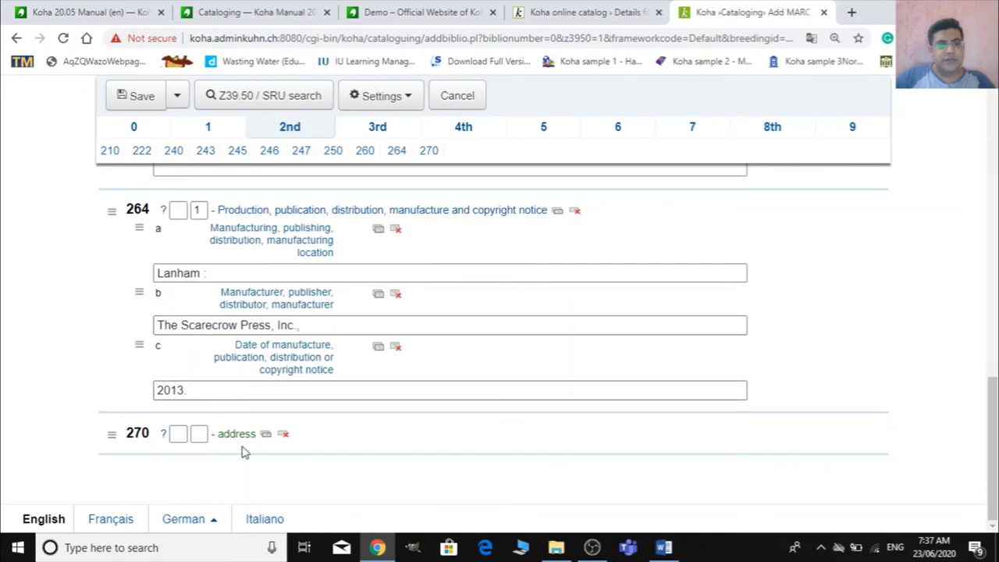
pyautogui.scroll(6, 242, 429)
pyautogui.scroll(3, 246, 429)
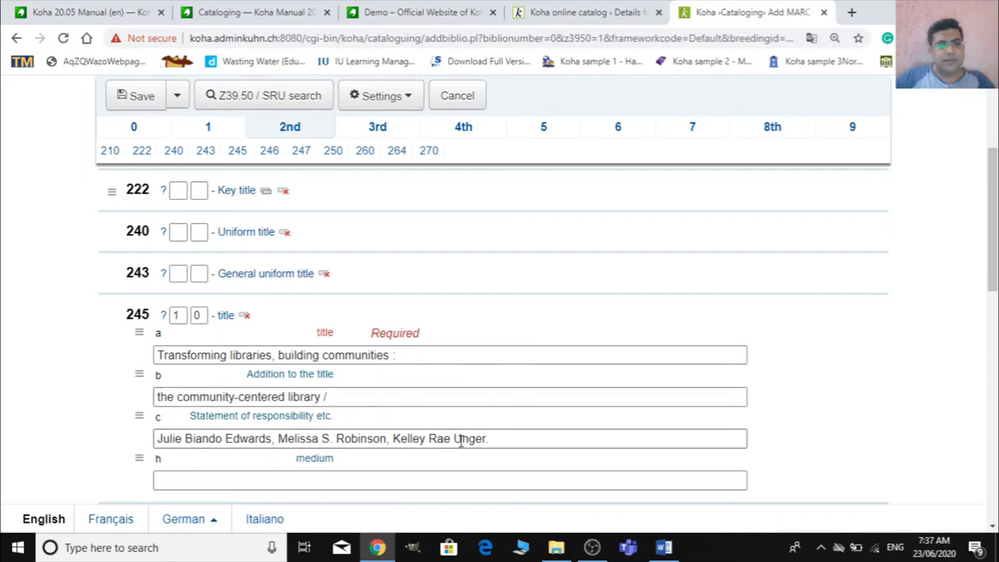
pyautogui.scroll(4, 252, 312)
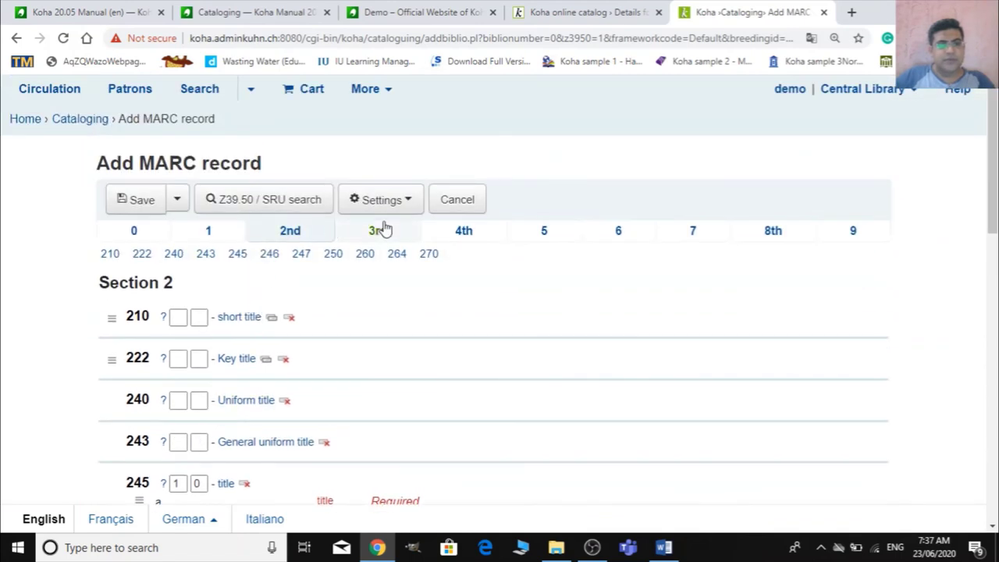
pyautogui.click(383, 227)
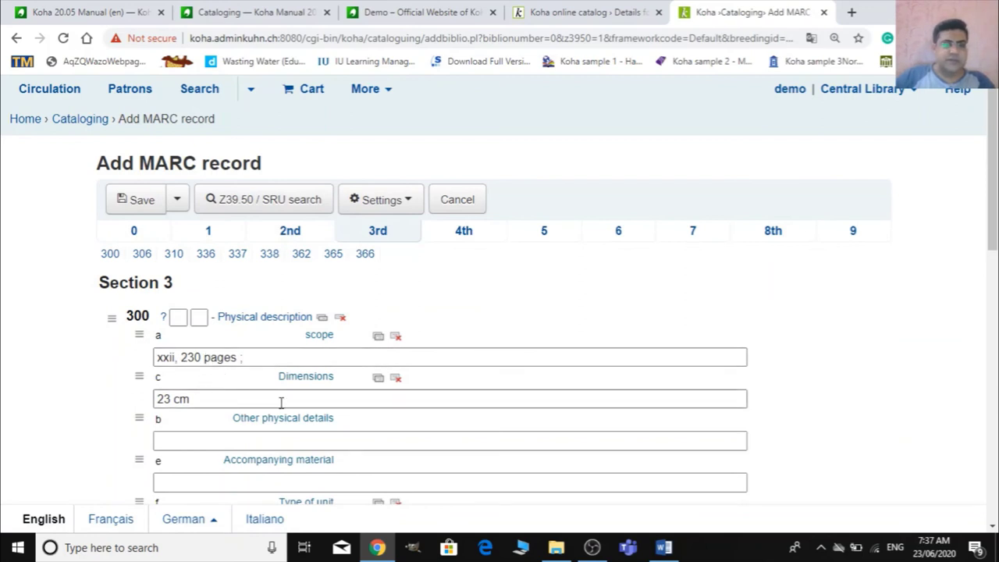
pyautogui.scroll(-2, 285, 402)
pyautogui.scroll(-9, 284, 403)
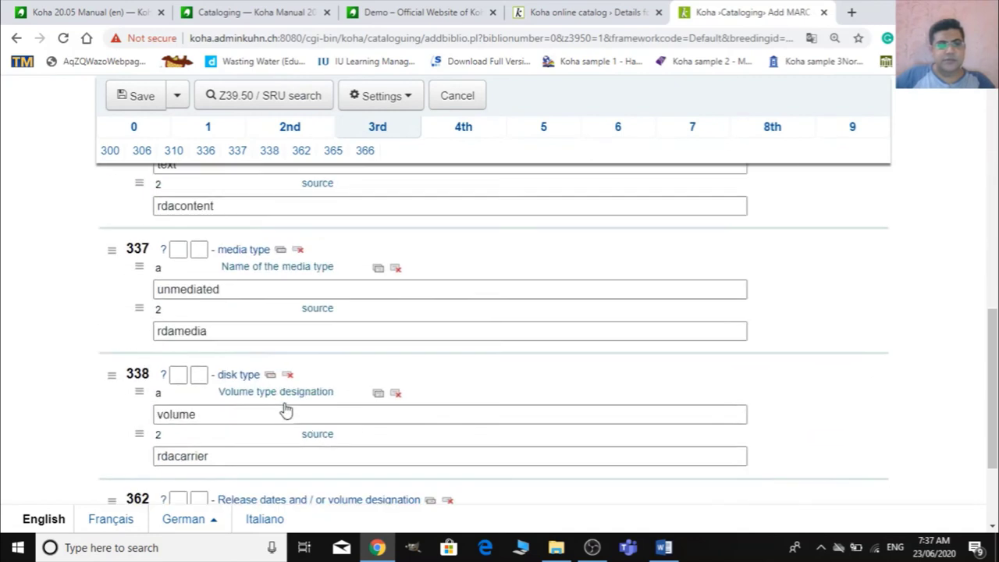
pyautogui.scroll(-2, 230, 299)
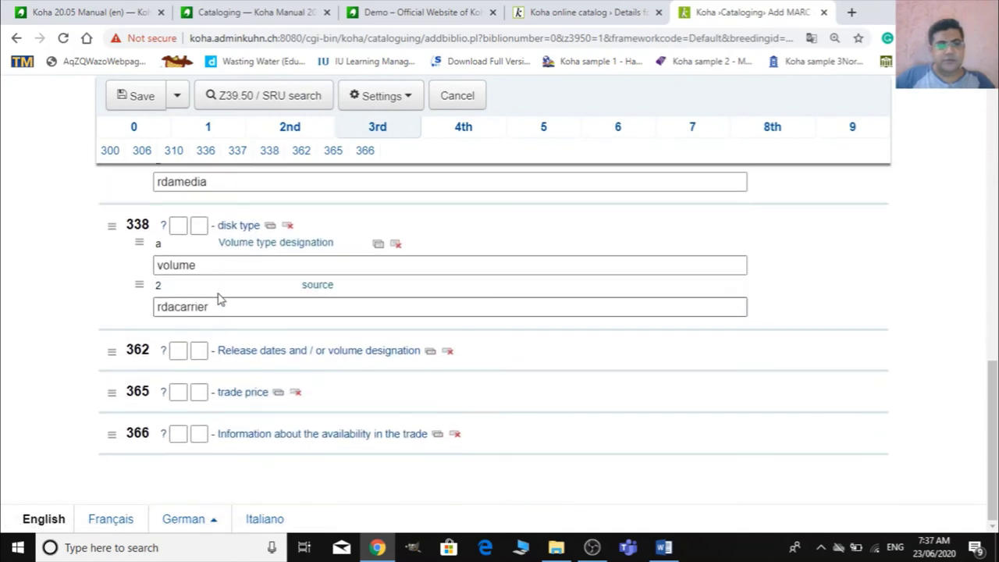
# Check the Section 4 series fields and the Section 5 bibliography footnote
pyautogui.click(463, 128)
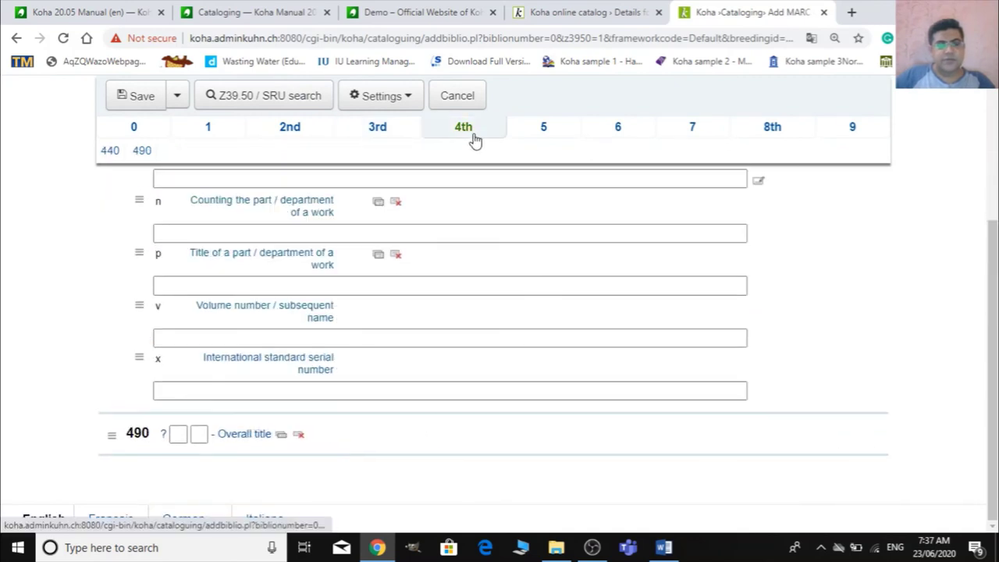
pyautogui.scroll(3, 504, 286)
pyautogui.click(548, 231)
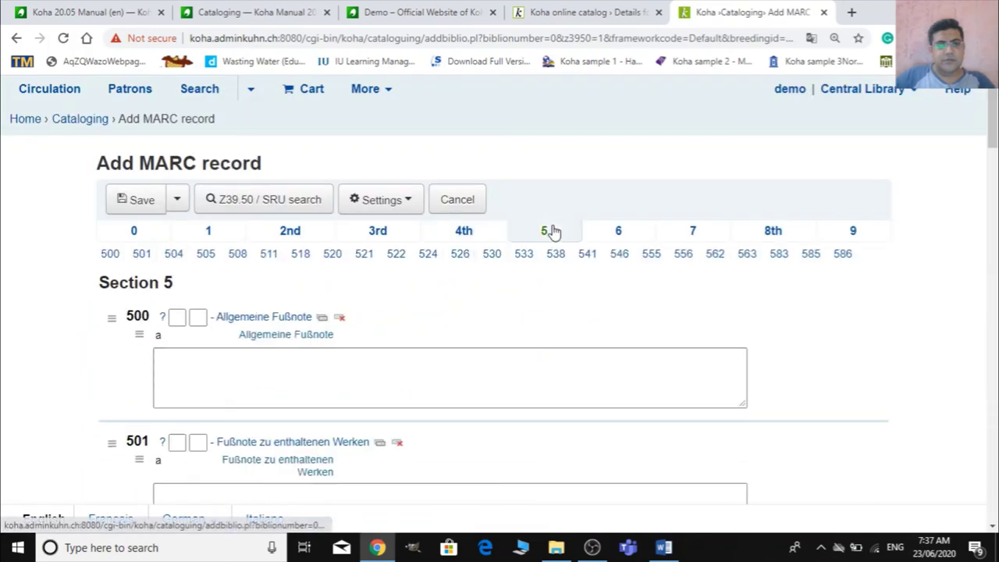
pyautogui.scroll(-3, 513, 336)
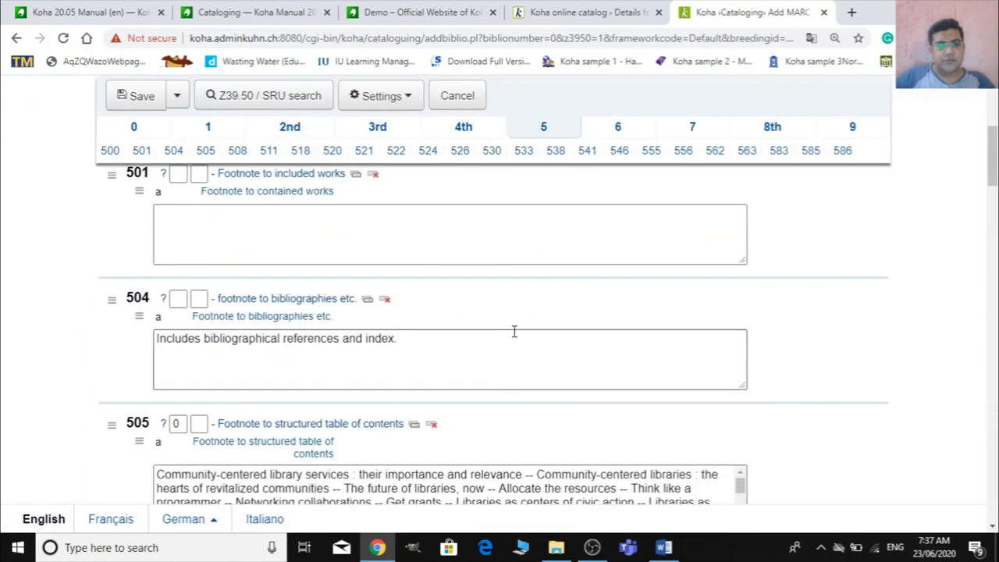
pyautogui.scroll(-3, 514, 332)
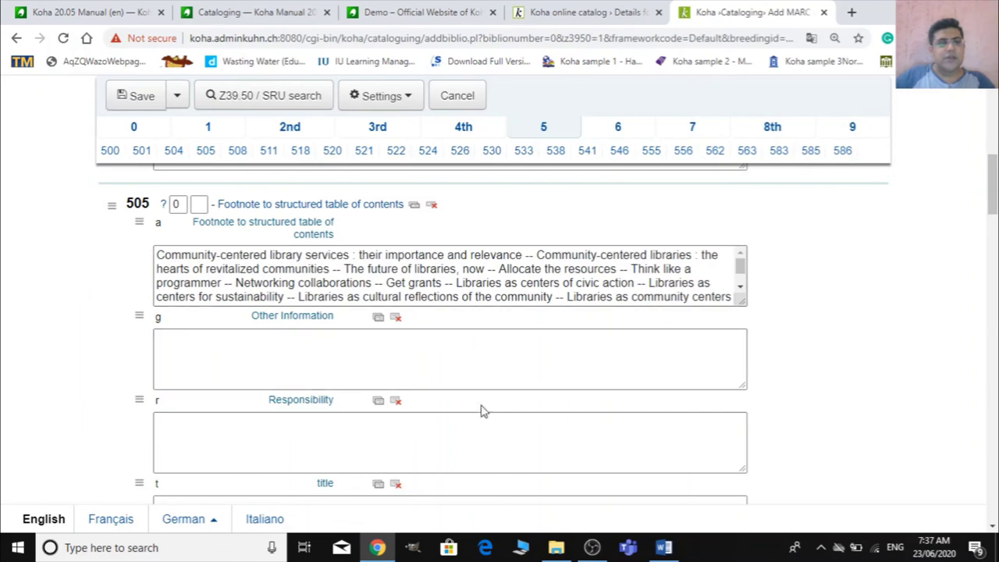
pyautogui.scroll(6, 500, 413)
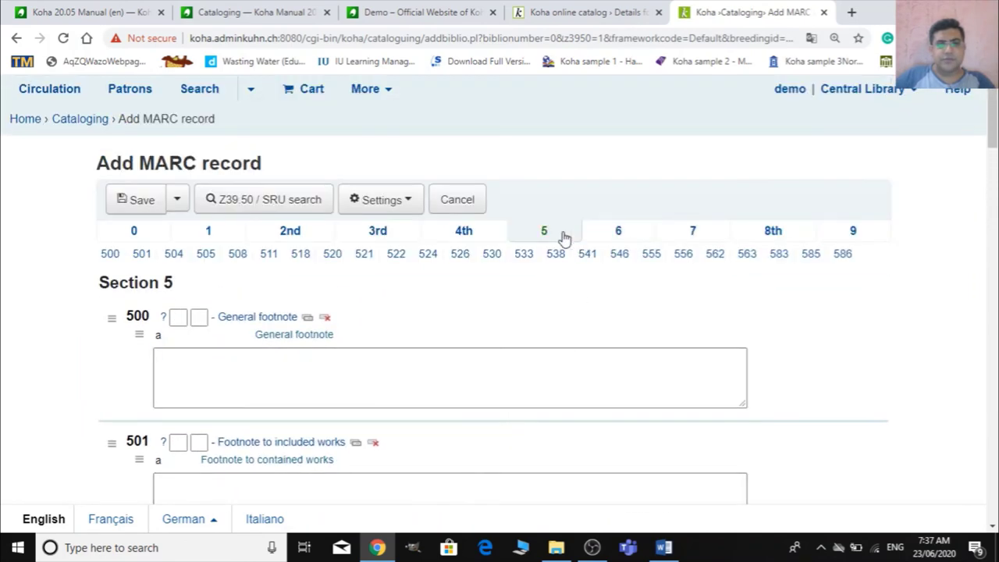
# Scroll through the imported record's Section 6 subject fields
pyautogui.click(616, 230)
pyautogui.scroll(-5, 528, 433)
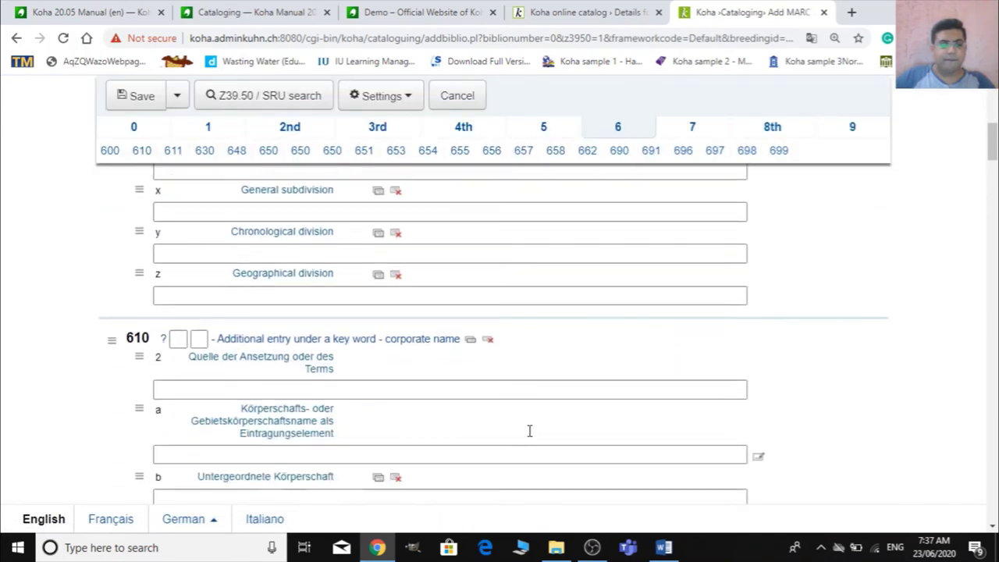
pyautogui.scroll(-8, 529, 431)
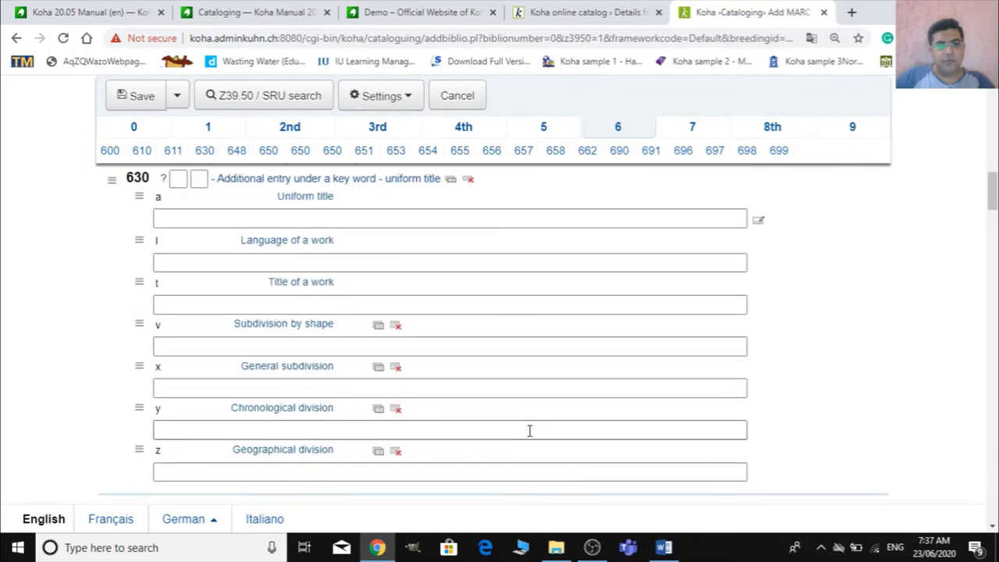
pyautogui.scroll(-4, 529, 431)
pyautogui.scroll(6, 529, 430)
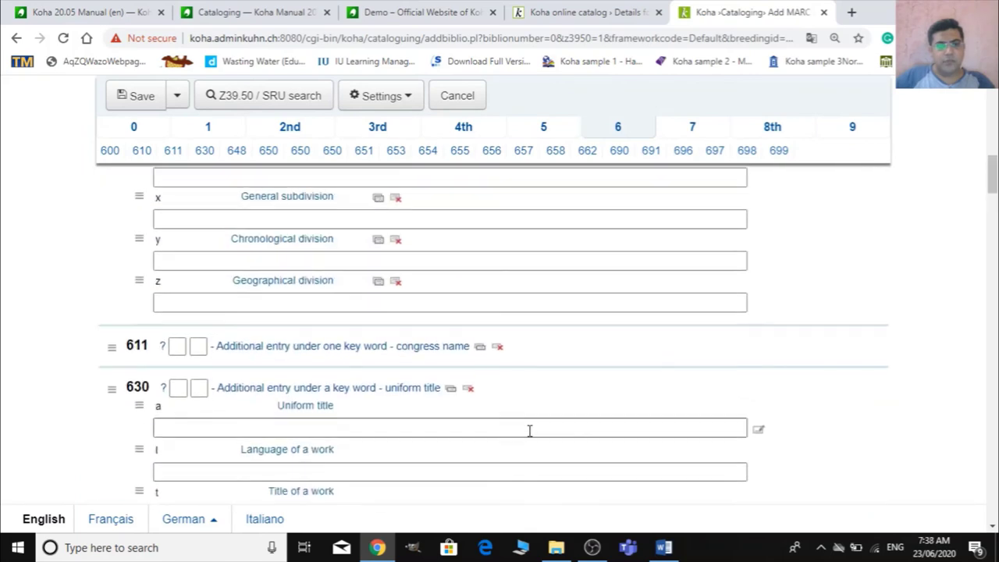
pyautogui.scroll(-8, 529, 431)
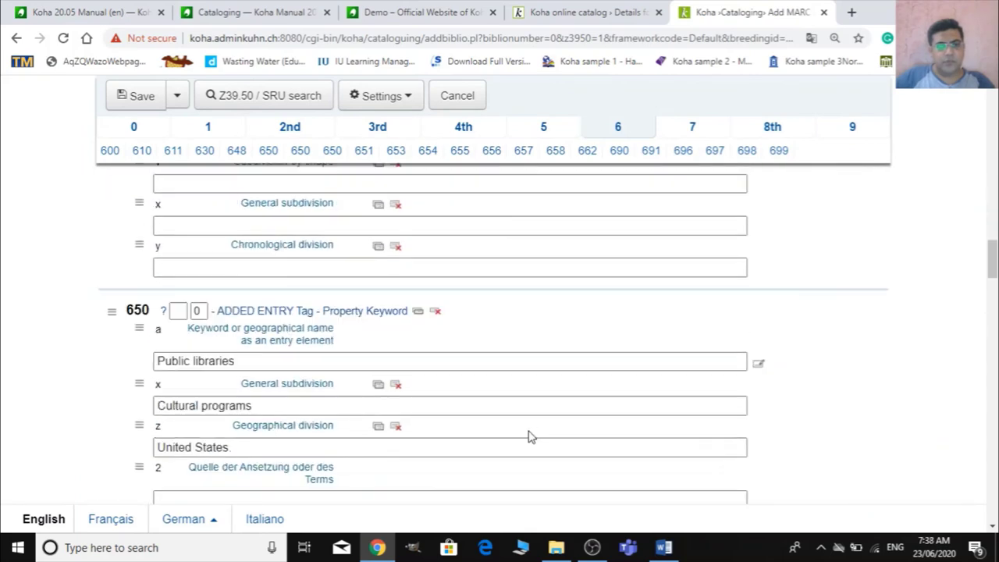
pyautogui.scroll(-1, 529, 436)
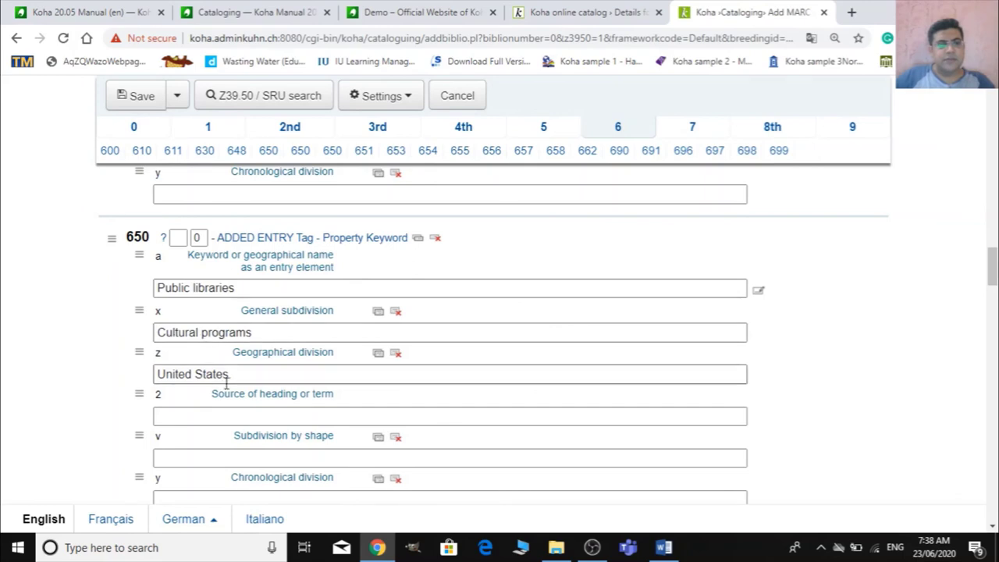
pyautogui.scroll(-4, 307, 401)
pyautogui.scroll(3, 297, 336)
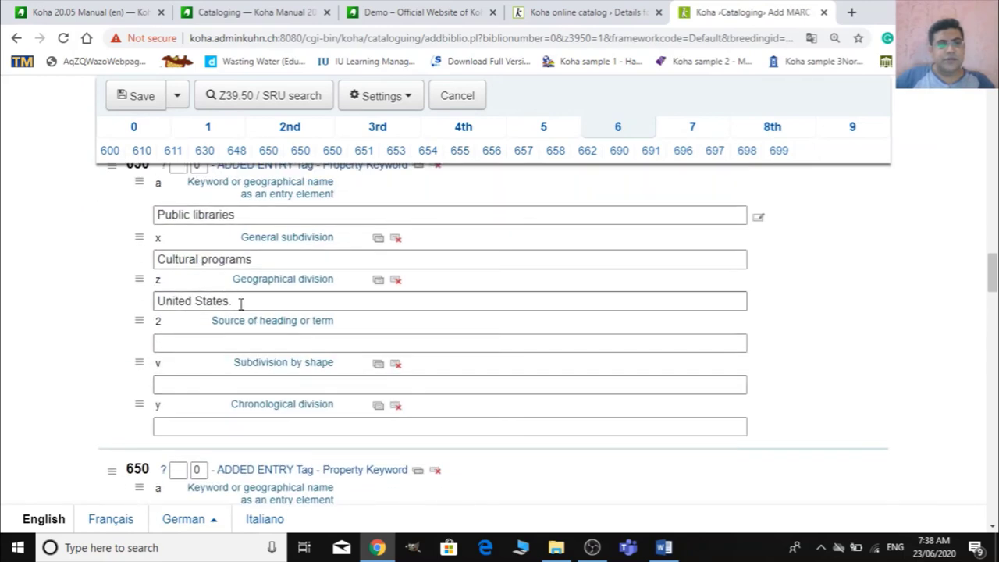
pyautogui.scroll(-6, 310, 426)
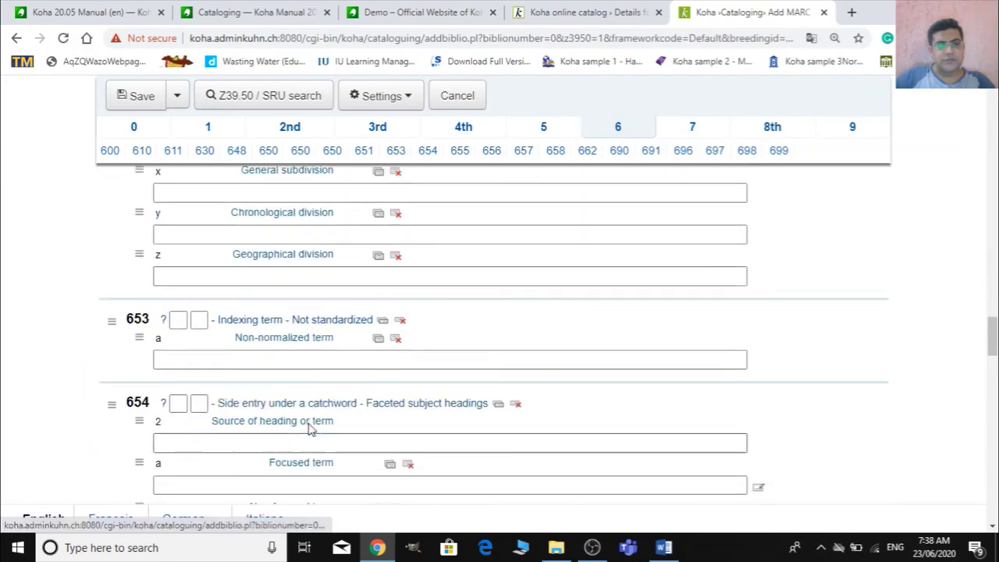
pyautogui.scroll(-7, 311, 426)
pyautogui.scroll(10, 551, 404)
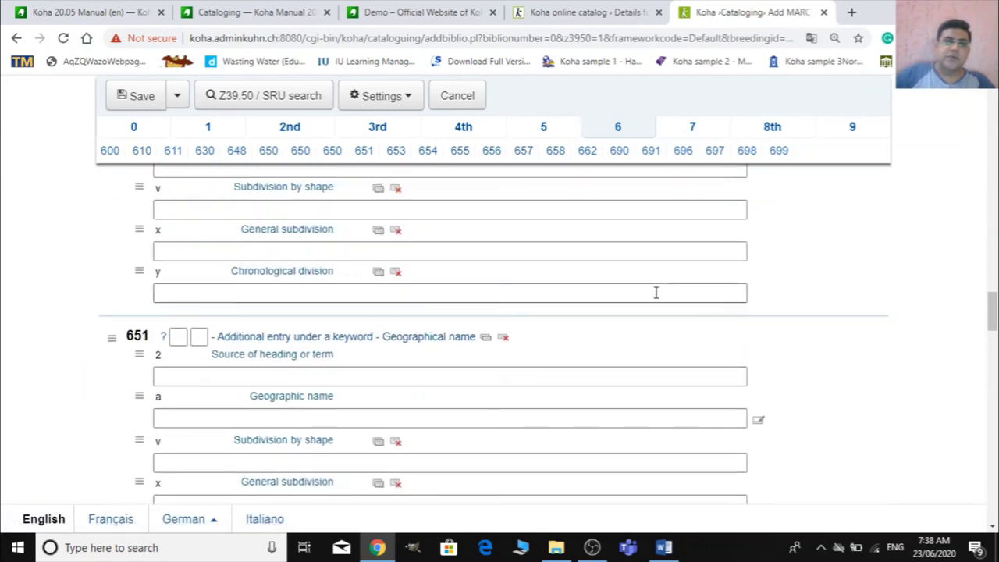
pyautogui.scroll(3, 655, 293)
# Look over the Section 7 added-entry and Section 8 fields
pyautogui.click(712, 127)
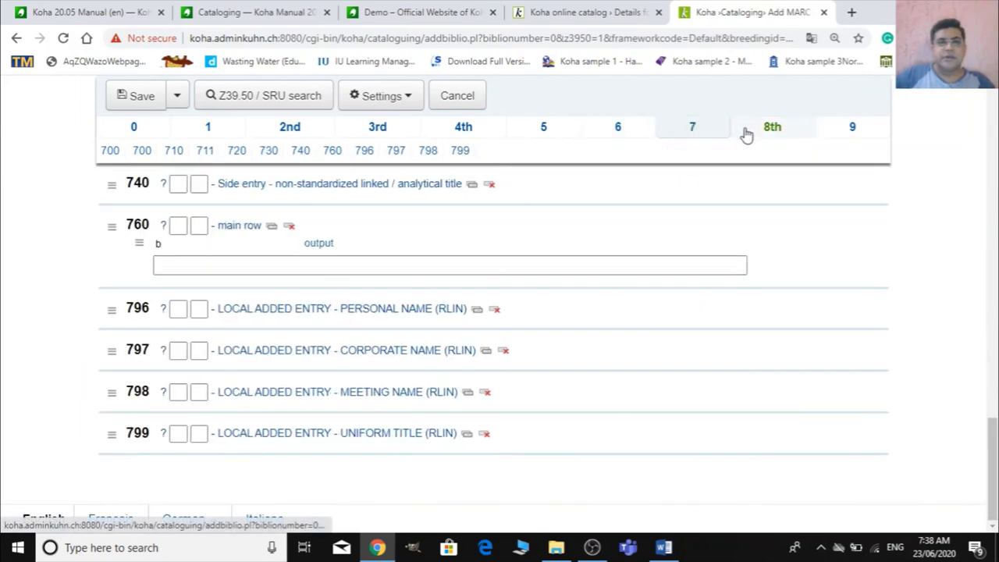
pyautogui.click(746, 132)
pyautogui.scroll(8, 681, 235)
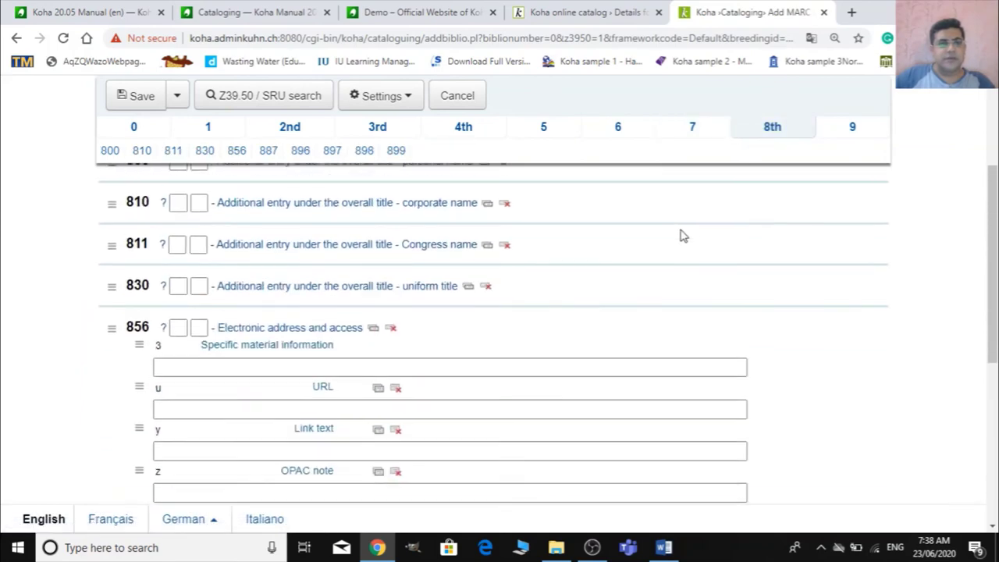
pyautogui.scroll(-5, 679, 234)
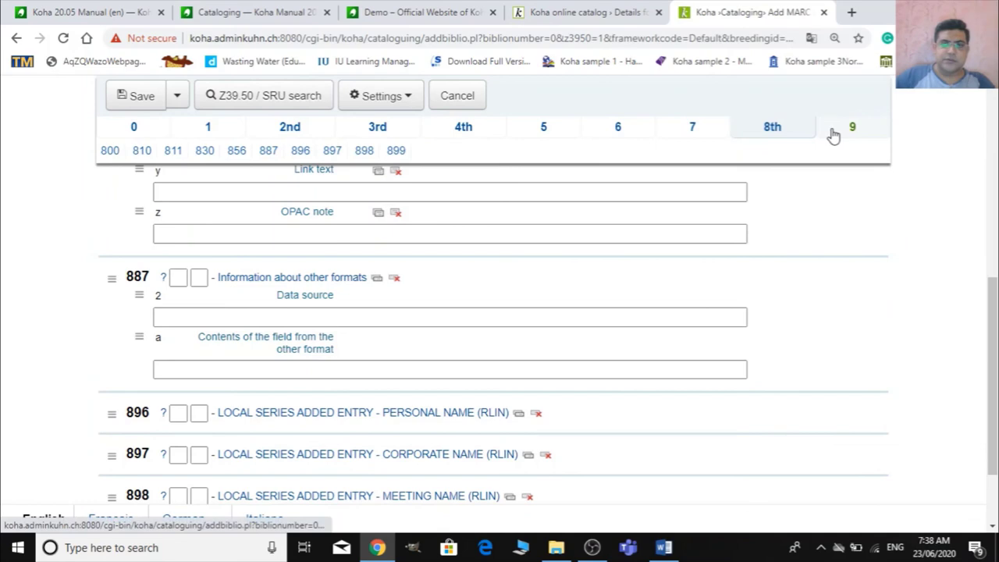
pyautogui.click(833, 136)
pyautogui.scroll(2, 695, 203)
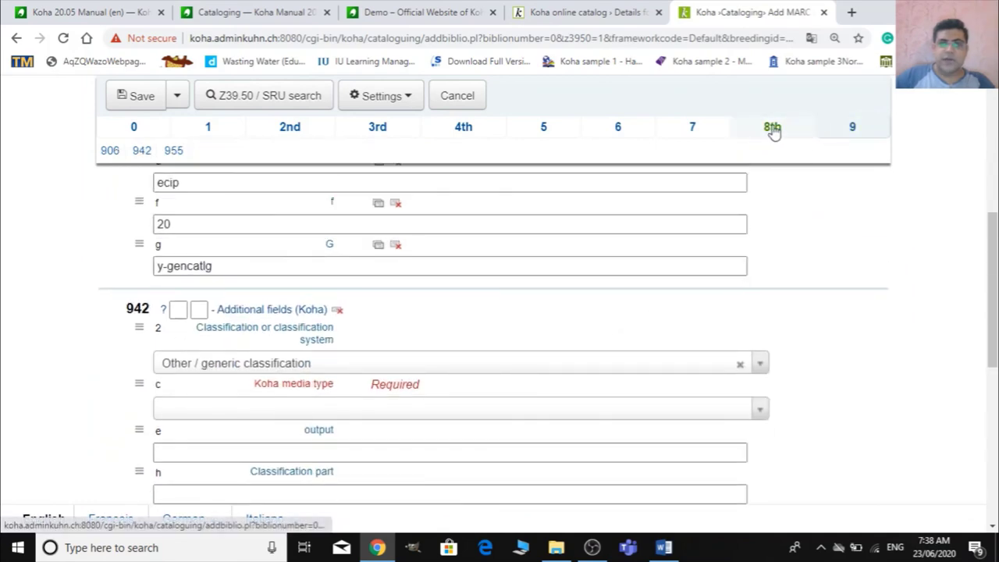
pyautogui.click(773, 129)
pyautogui.scroll(5, 430, 235)
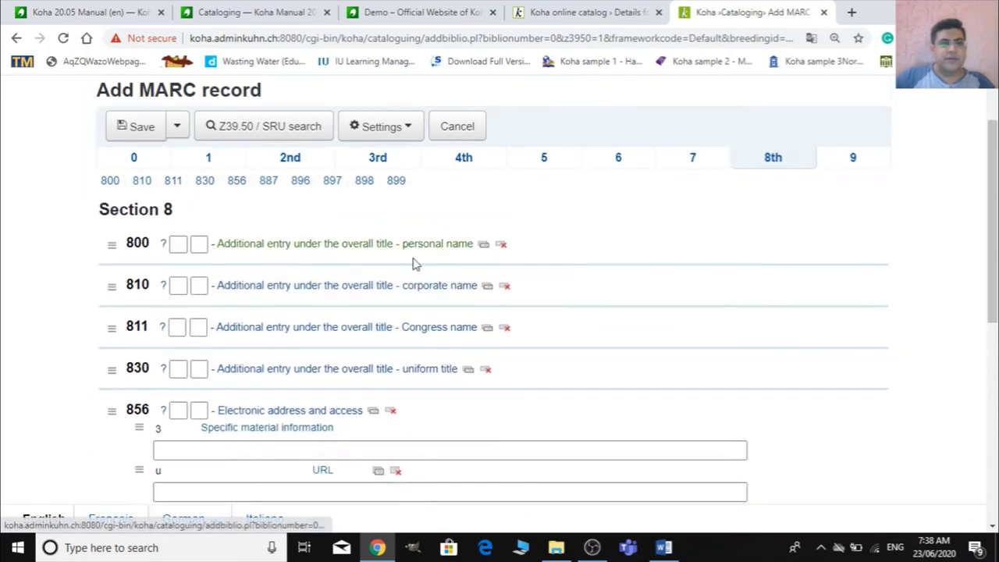
pyautogui.scroll(-2, 263, 312)
# Inspect the empty 856 URL and material subfields, then view Section 9's local field 906
pyautogui.click(178, 365)
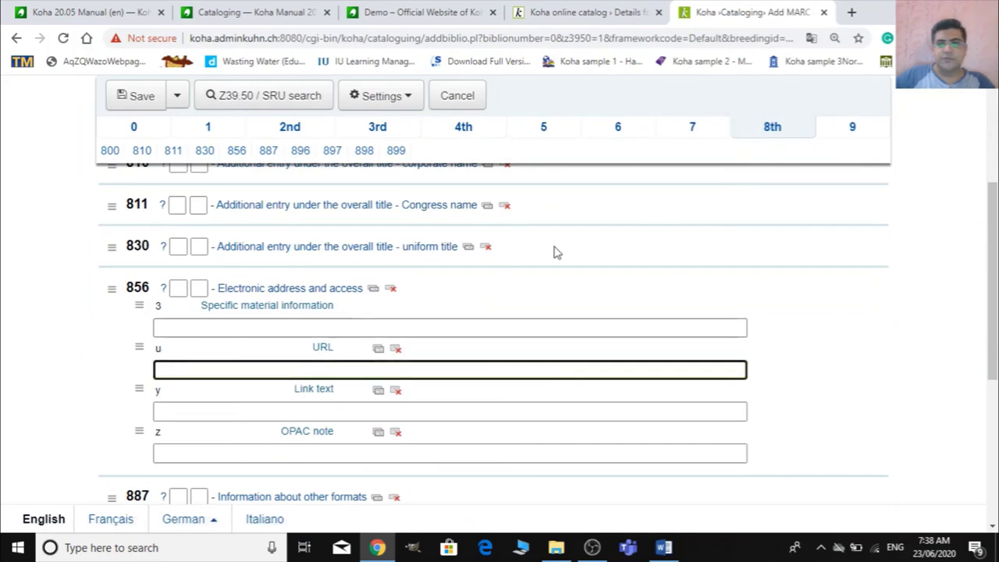
pyautogui.click(197, 327)
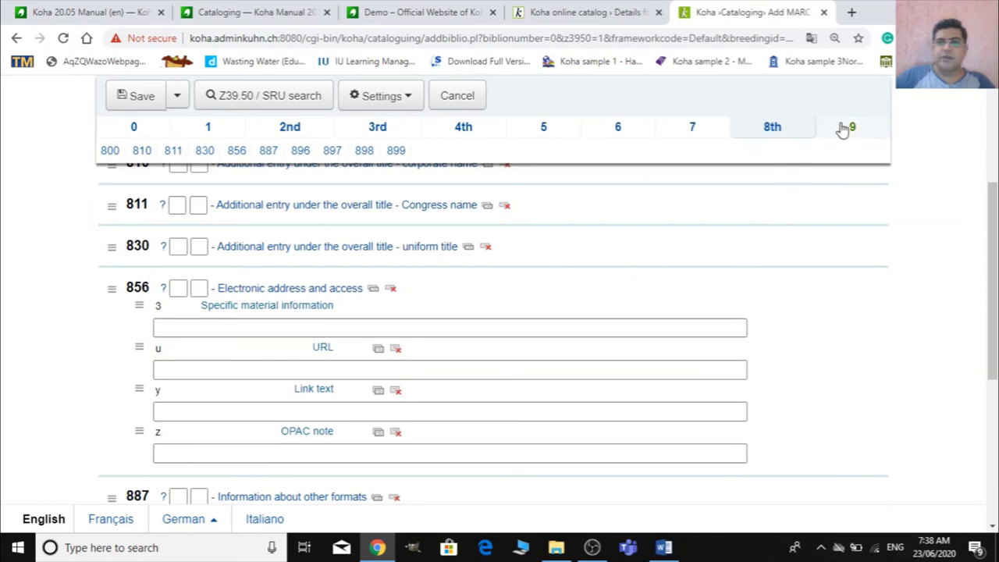
pyautogui.click(844, 127)
pyautogui.scroll(3, 486, 463)
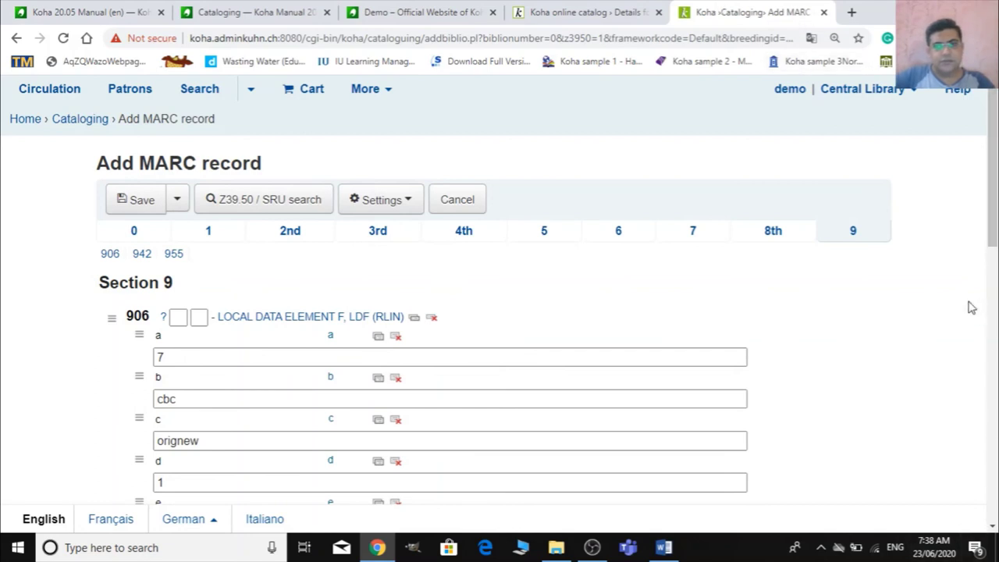
# Set field 942's classification source to Dewey decimal classification (DDC)
pyautogui.scroll(-3, 828, 348)
pyautogui.scroll(-3, 827, 353)
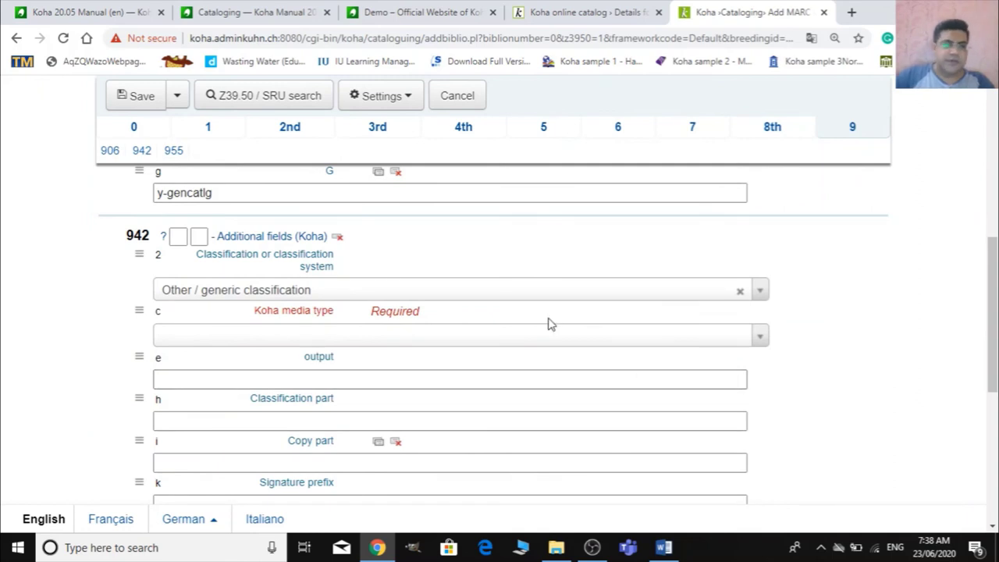
pyautogui.click(562, 298)
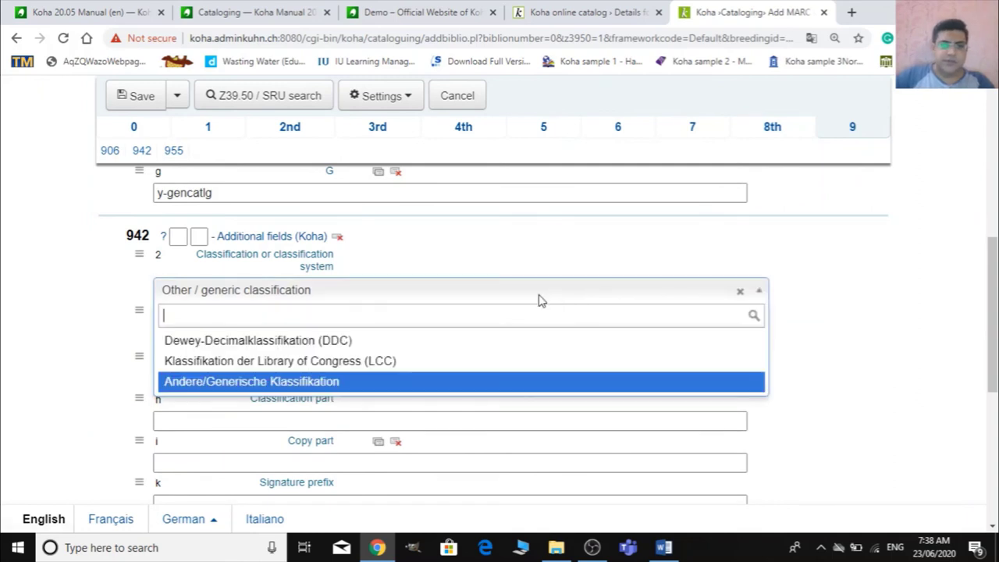
pyautogui.click(375, 347)
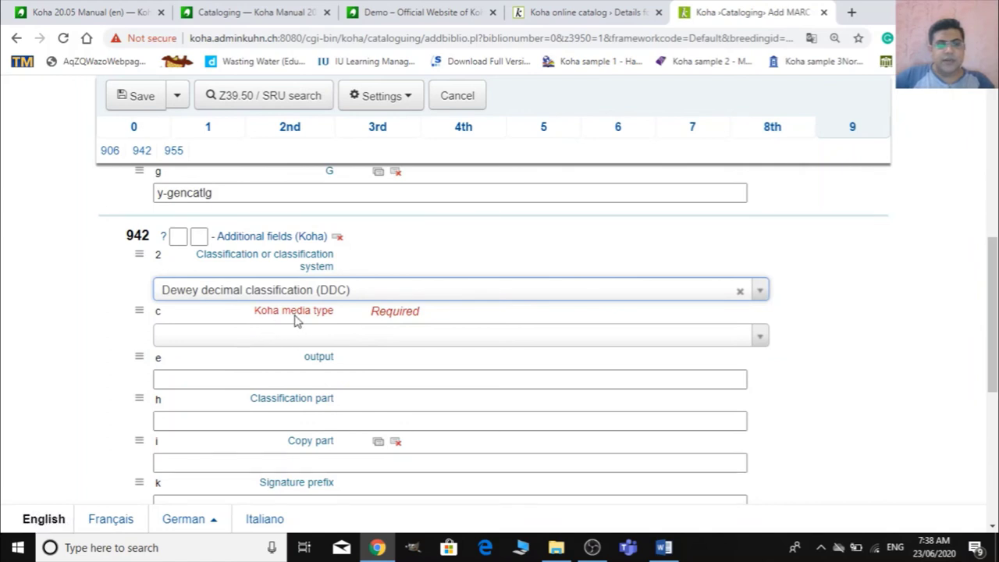
# Choose Book as the 942 Koha media type and bring up the save options
pyautogui.click(308, 337)
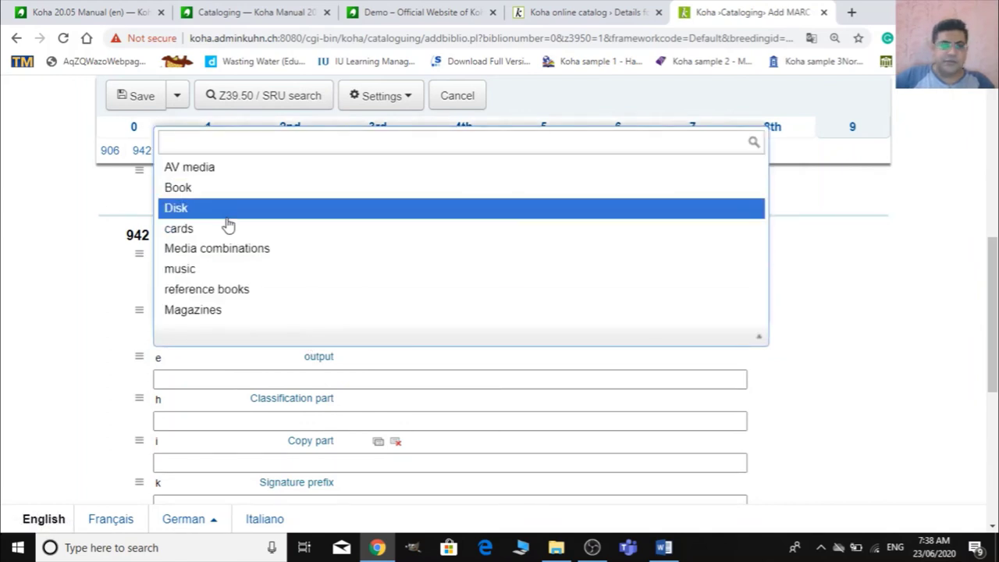
pyautogui.click(227, 195)
pyautogui.scroll(-5, 317, 387)
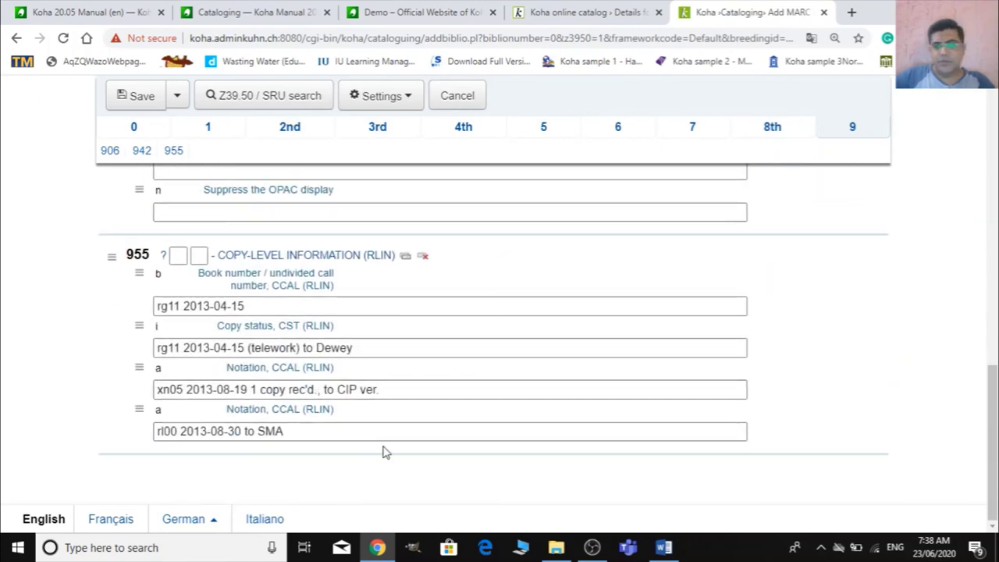
pyautogui.scroll(10, 383, 452)
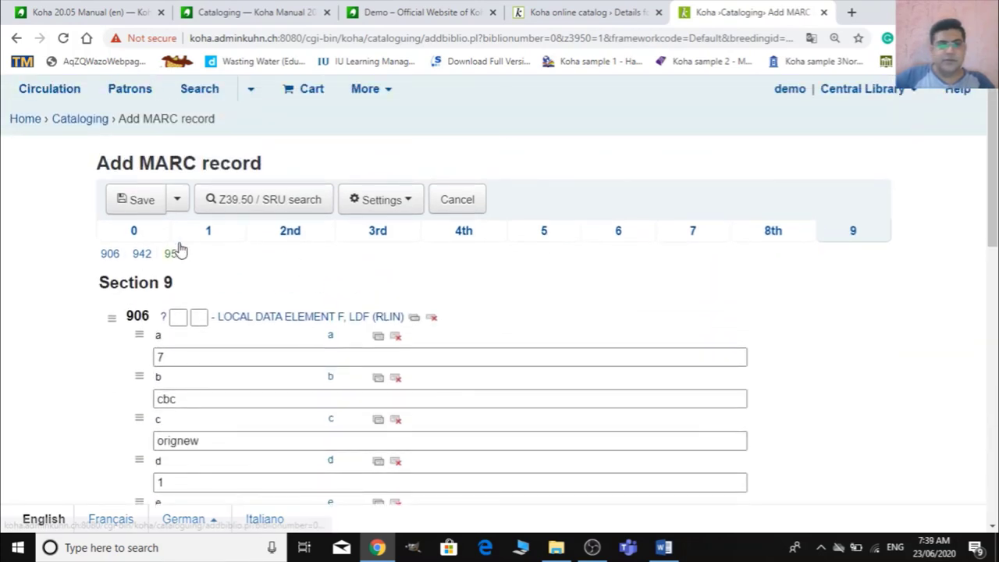
pyautogui.click(177, 201)
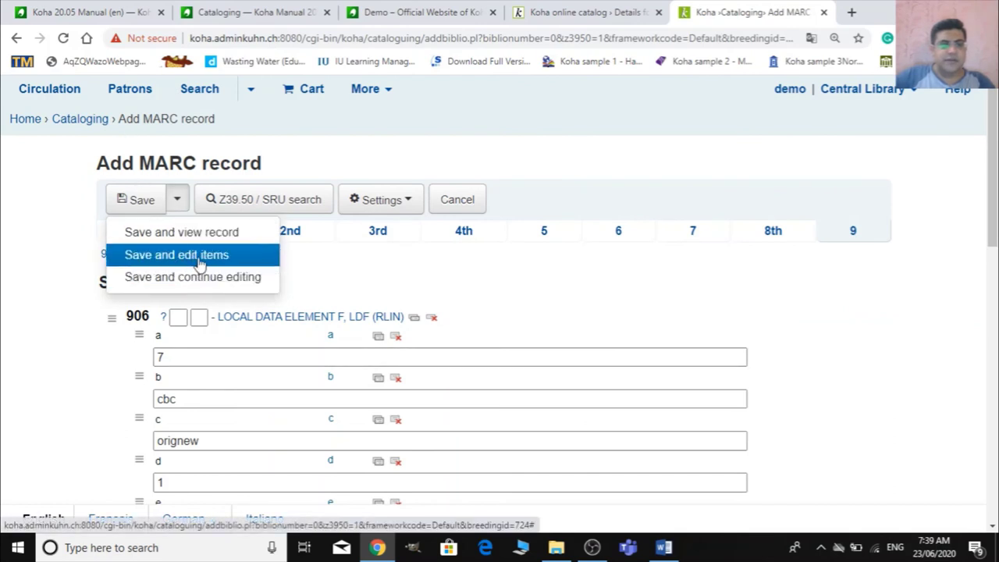
# After the missing-field warning, enter OSt as the 003 control number identifier
pyautogui.click(199, 263)
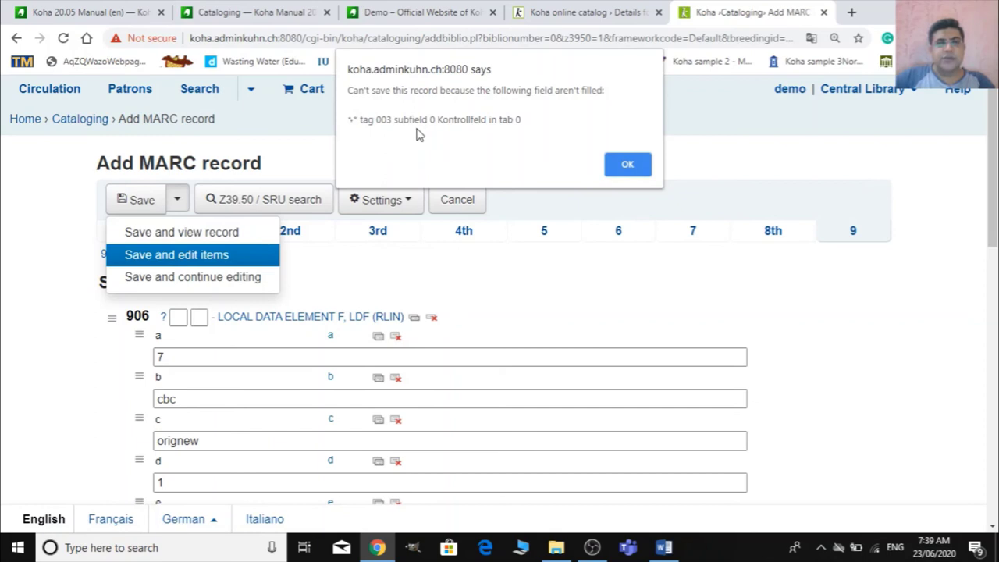
pyautogui.click(629, 164)
pyautogui.click(136, 232)
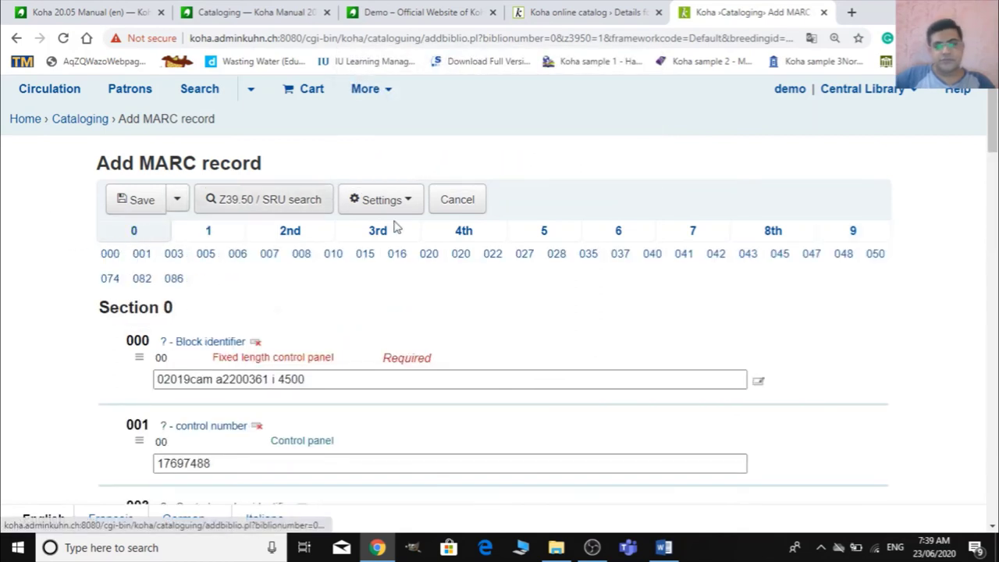
pyautogui.scroll(-5, 276, 450)
pyautogui.scroll(2, 276, 447)
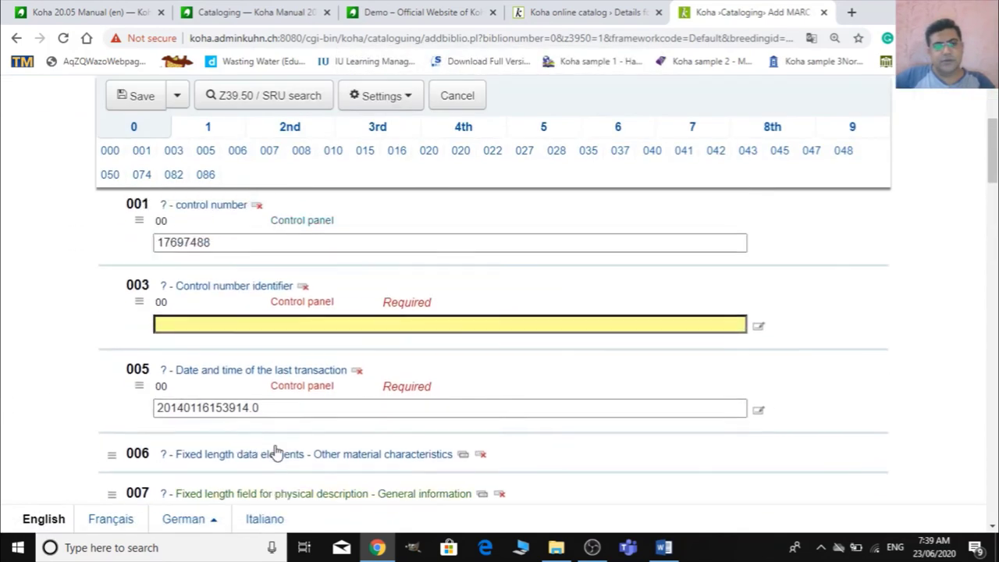
pyautogui.click(220, 328)
pyautogui.write('OSt')
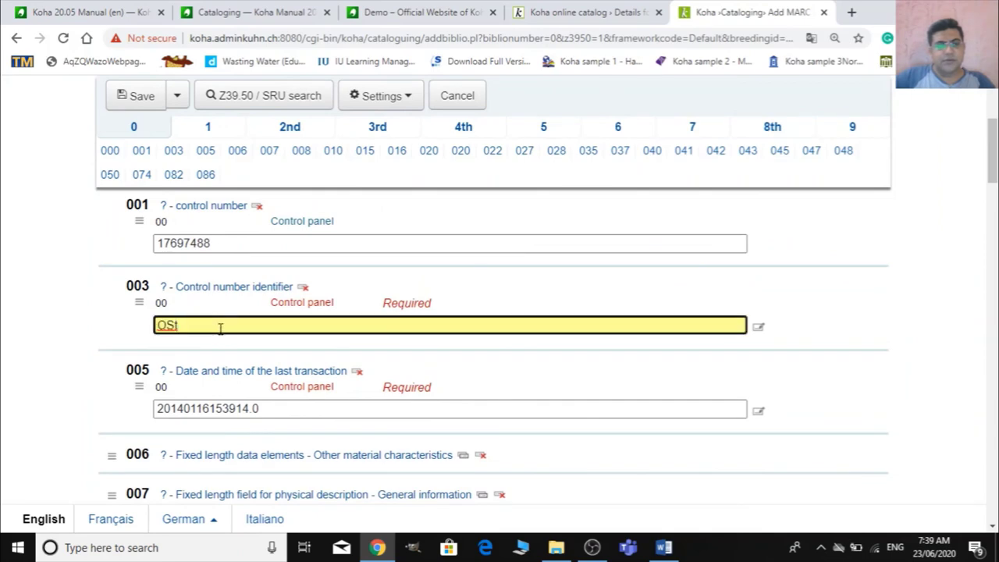
# Save the record as #486 with Save and edit items
pyautogui.scroll(3, 301, 356)
pyautogui.scroll(-4, 301, 357)
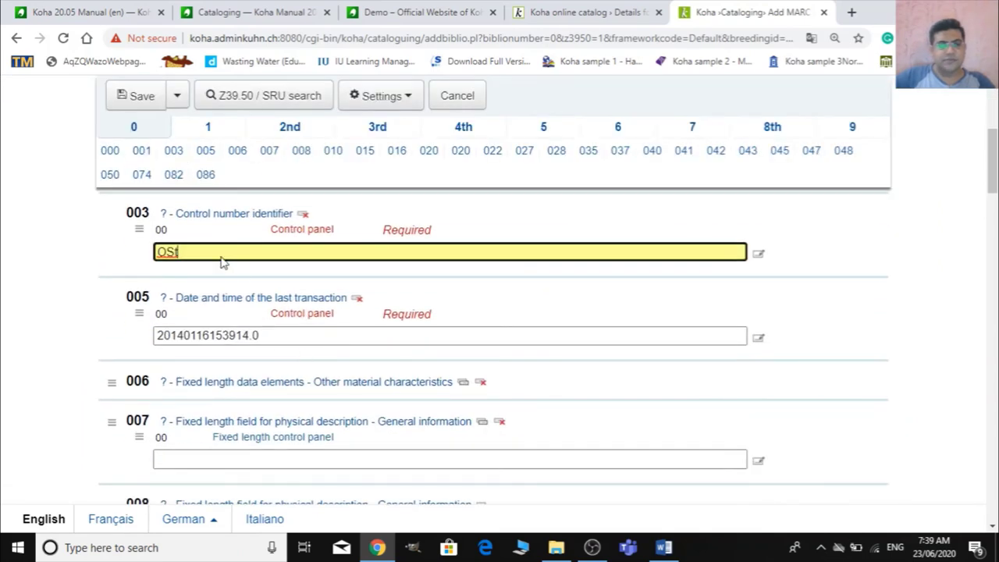
pyautogui.scroll(4, 338, 343)
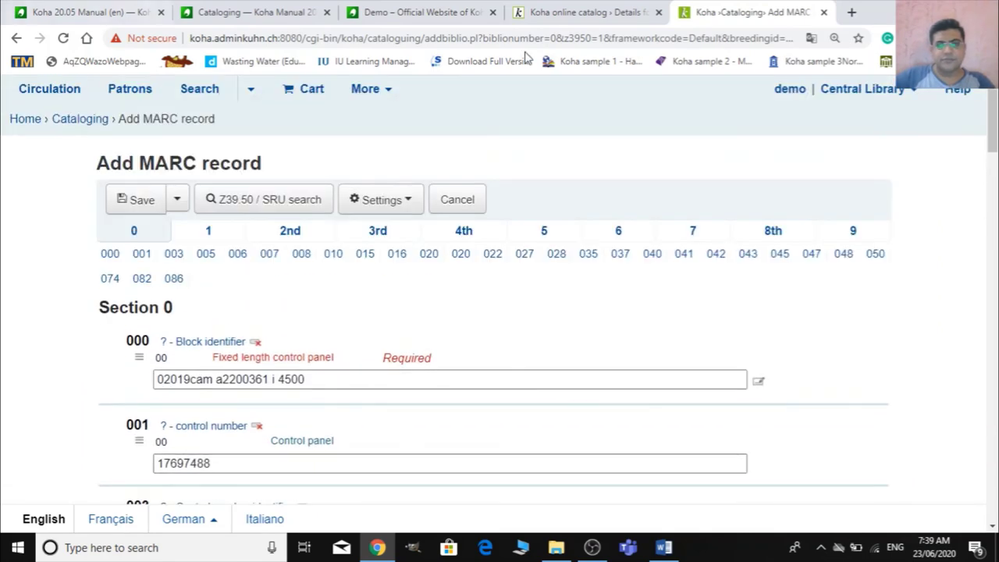
pyautogui.click(181, 203)
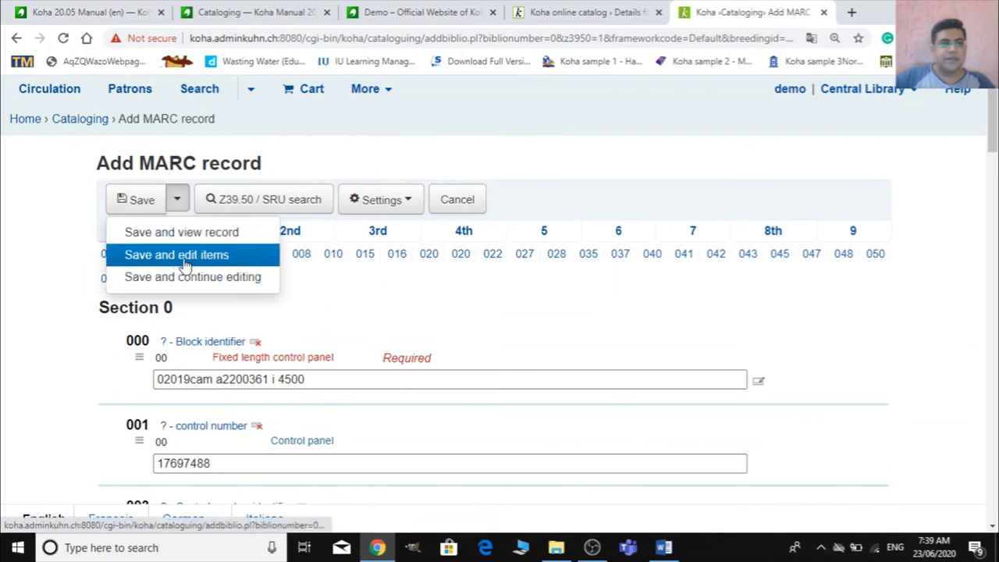
pyautogui.click(188, 263)
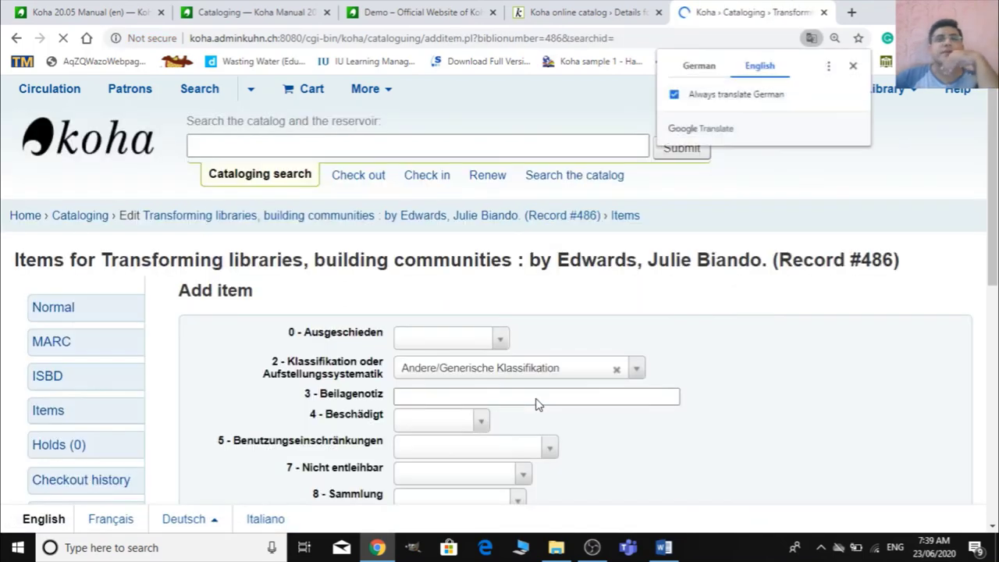
# Set the new item's classification source to Dewey decimal classification (DDC)
pyautogui.scroll(-2, 536, 403)
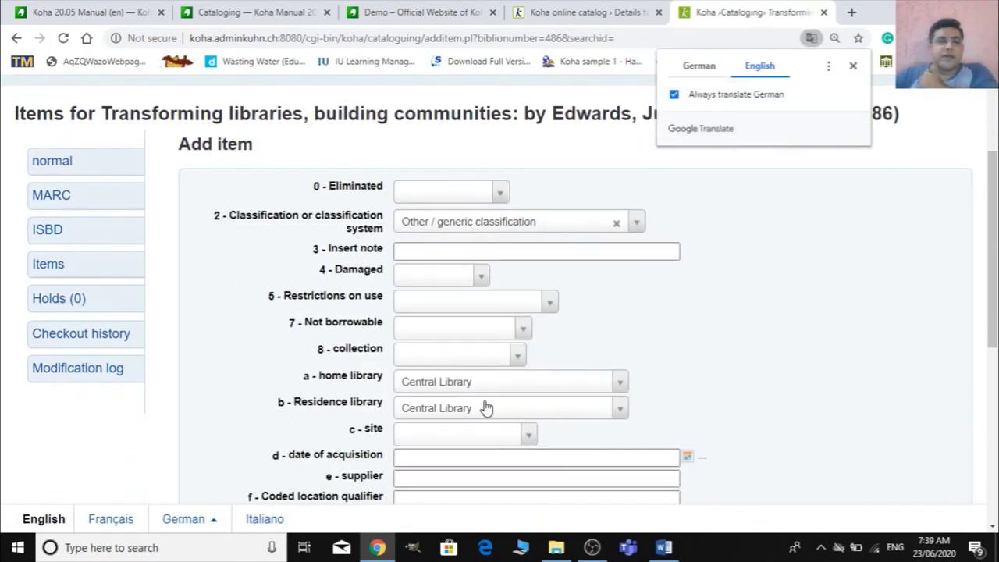
pyautogui.click(472, 223)
pyautogui.click(475, 273)
pyautogui.scroll(-2, 600, 337)
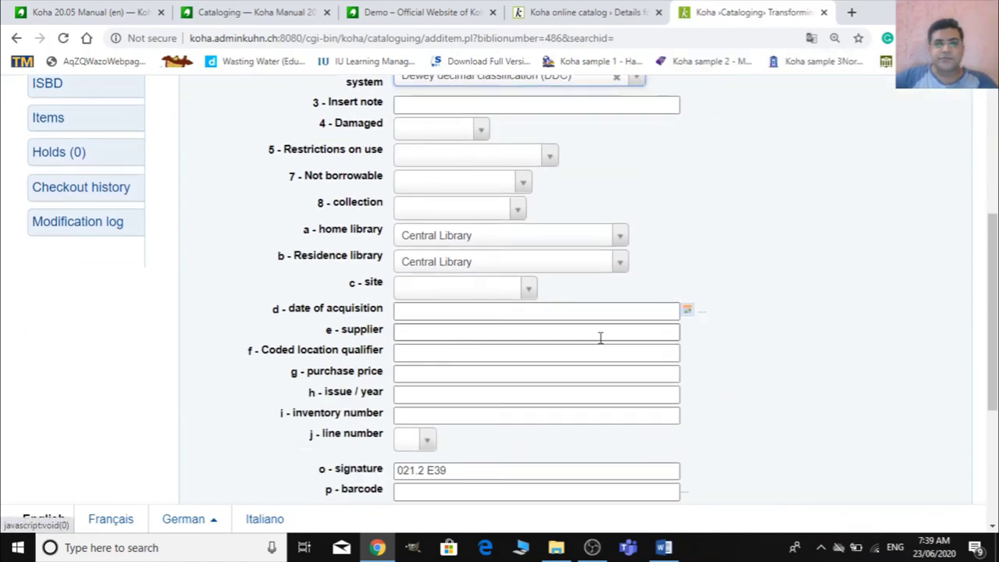
pyautogui.scroll(1, 399, 243)
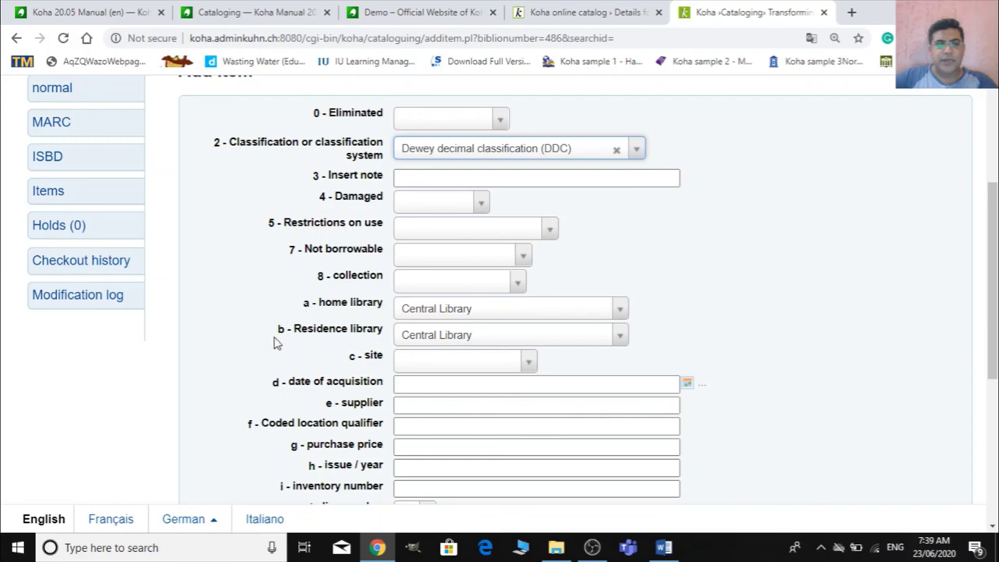
pyautogui.scroll(-3, 452, 341)
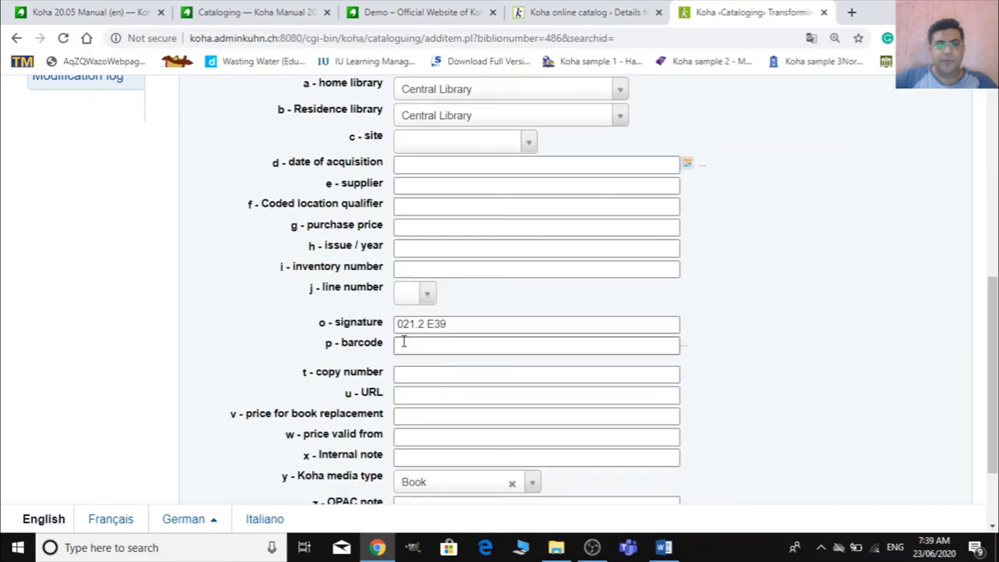
# Enter barcode 001003 and add the item to the record
pyautogui.click(412, 346)
pyautogui.write('1000')
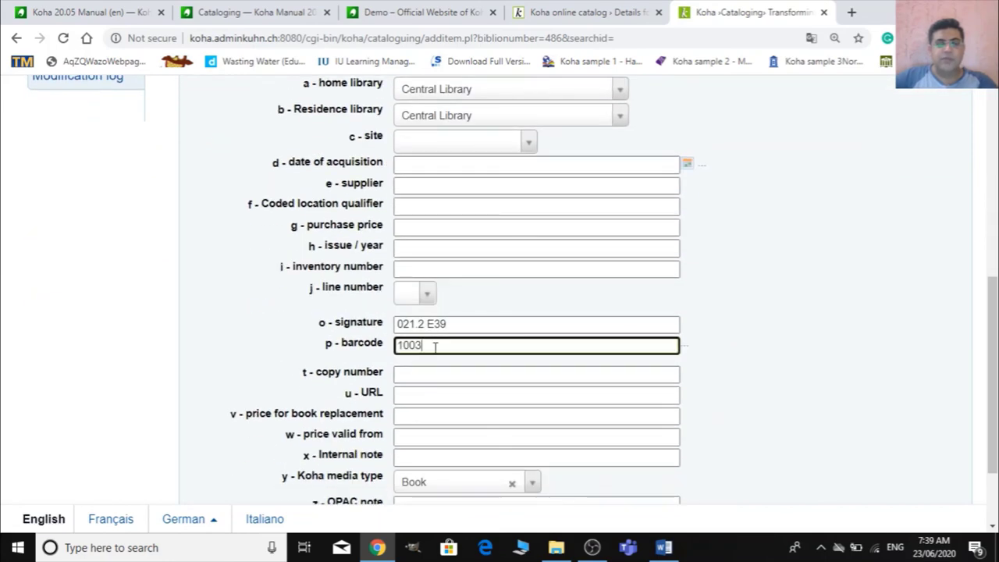
pyautogui.moveTo(489, 351); pyautogui.dragTo(361, 341)
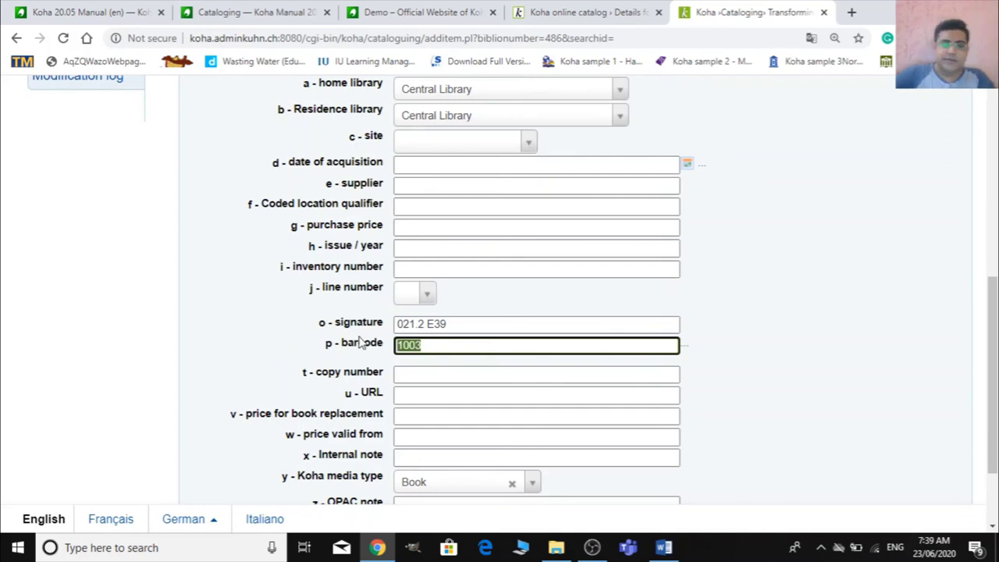
pyautogui.write('00')
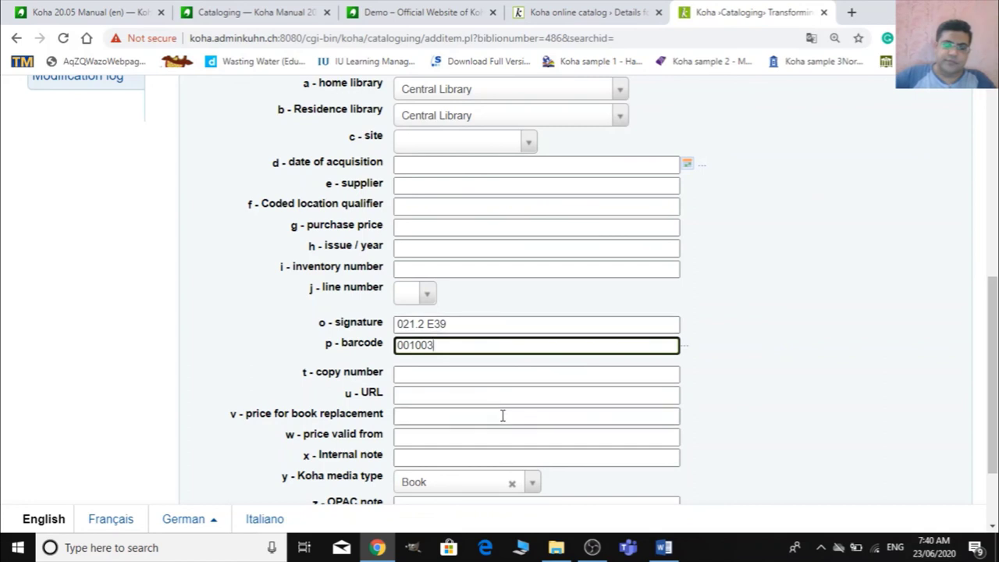
pyautogui.scroll(-2, 501, 414)
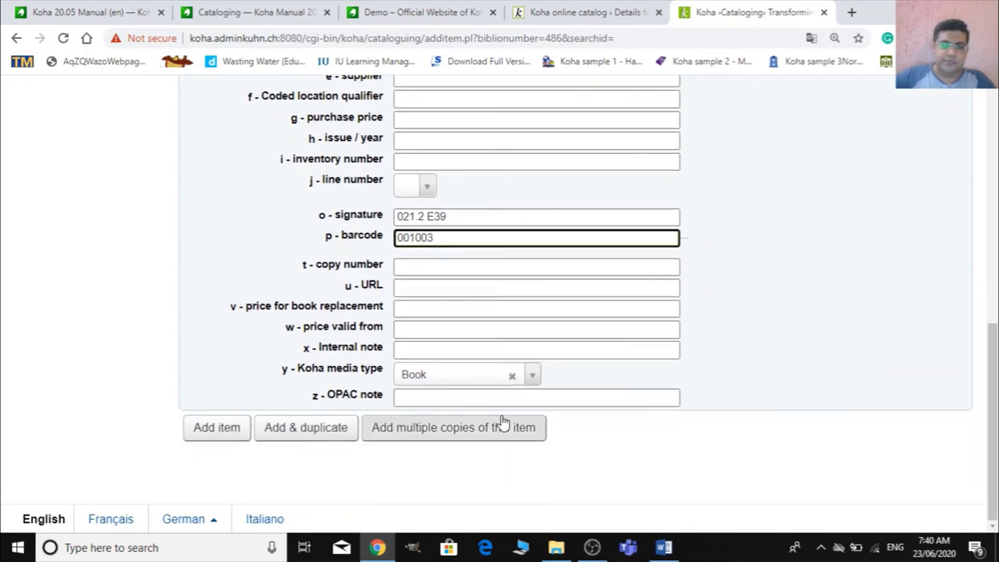
pyautogui.click(217, 431)
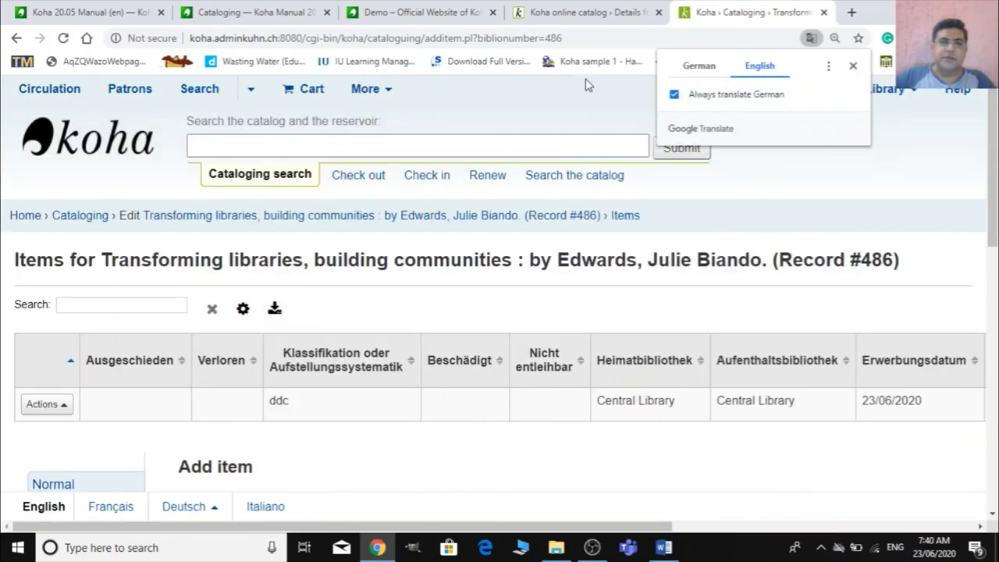
# Save the Central Library item with barcode 001003 to record #486
pyautogui.scroll(-2, 672, 319)
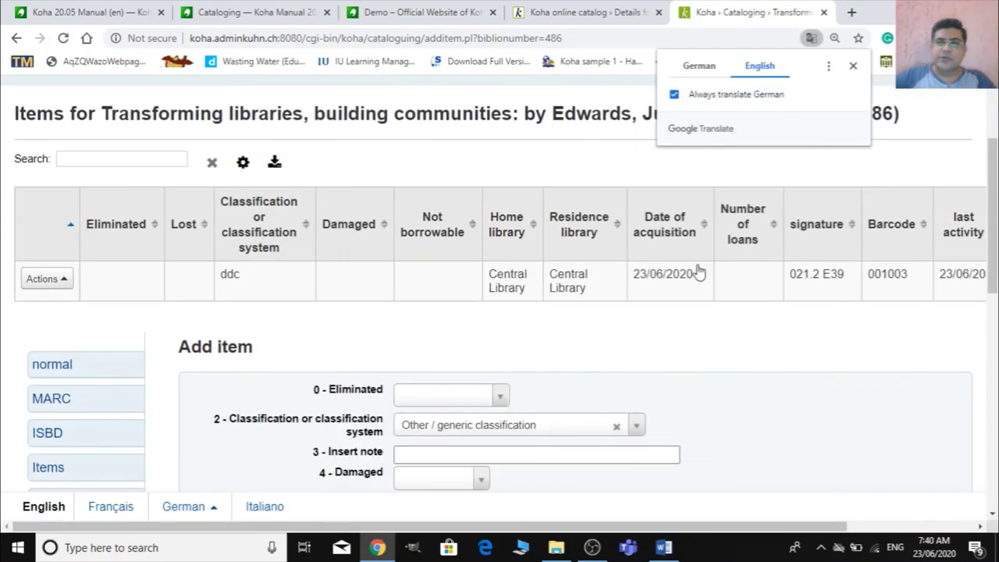
pyautogui.scroll(-8, 551, 401)
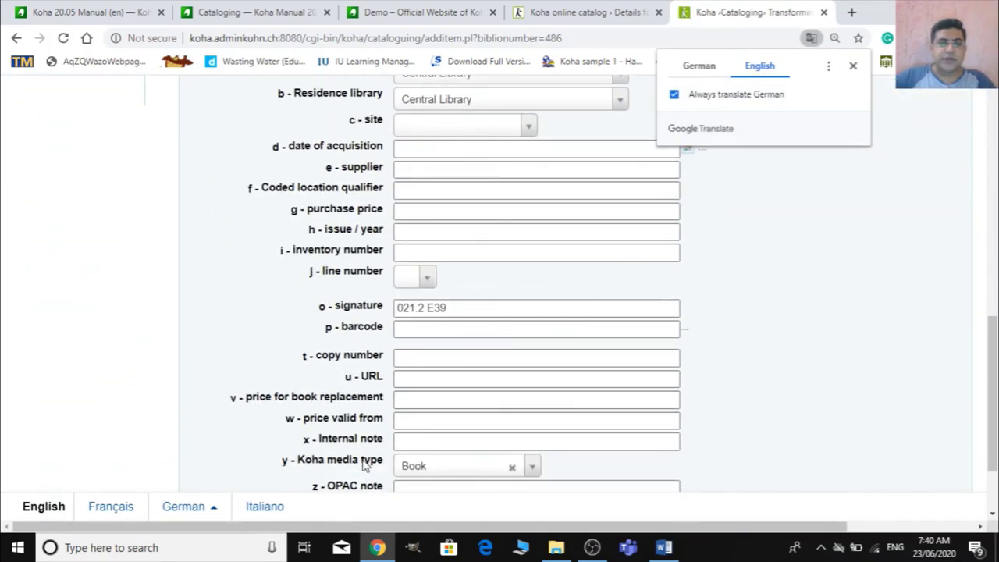
pyautogui.scroll(-2, 364, 466)
pyautogui.scroll(3, 444, 336)
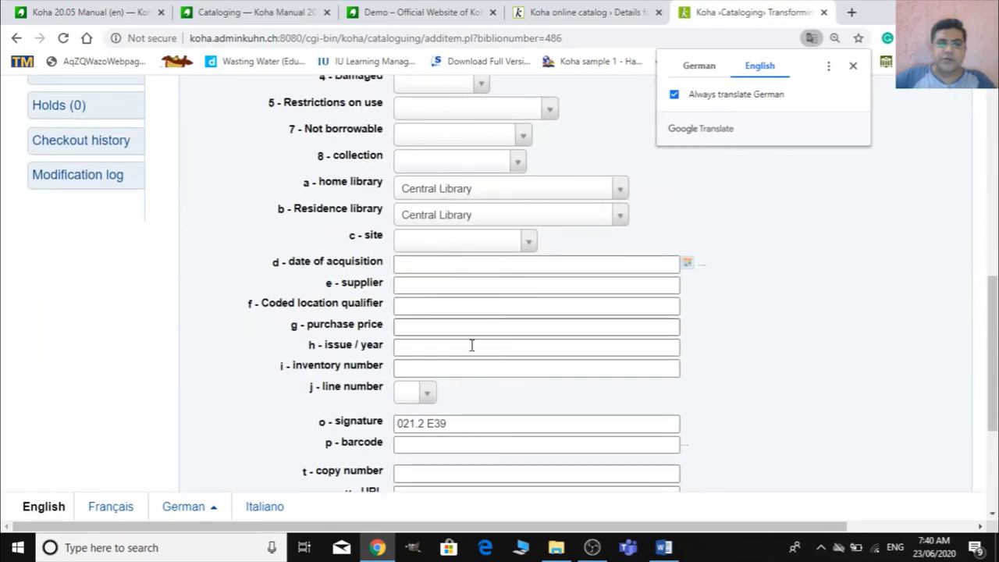
pyautogui.scroll(3, 470, 343)
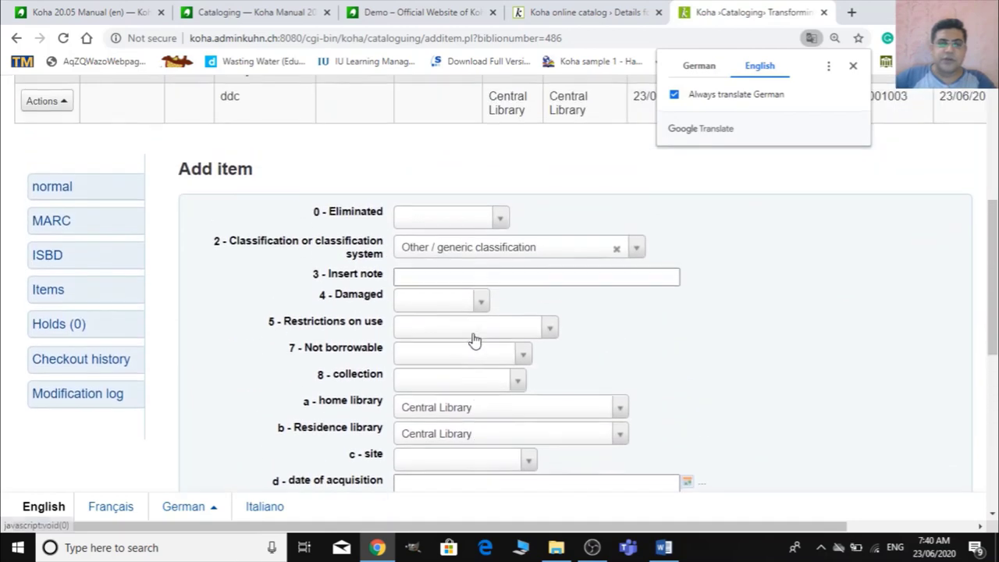
pyautogui.click(852, 67)
pyautogui.scroll(2, 240, 266)
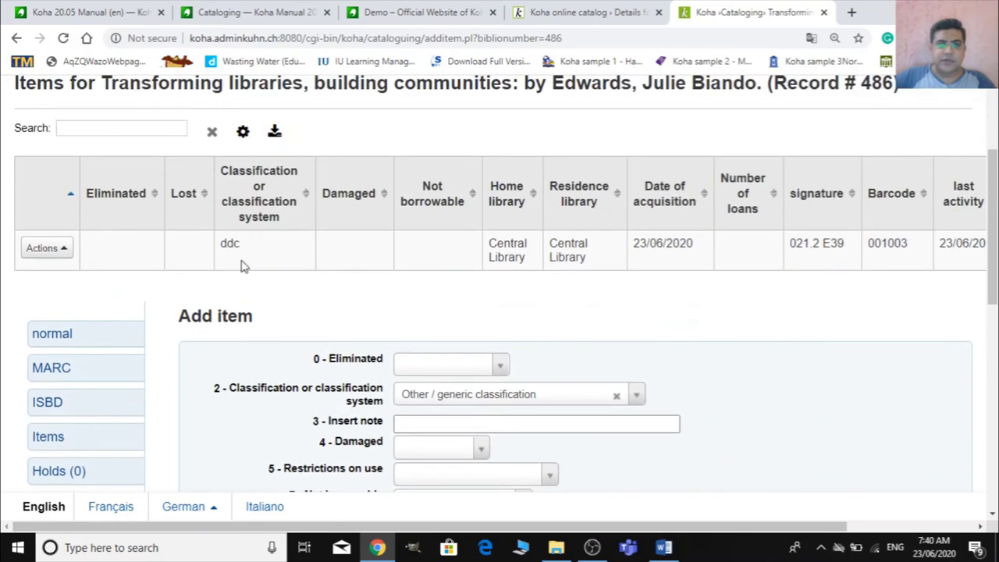
pyautogui.scroll(-2, 562, 421)
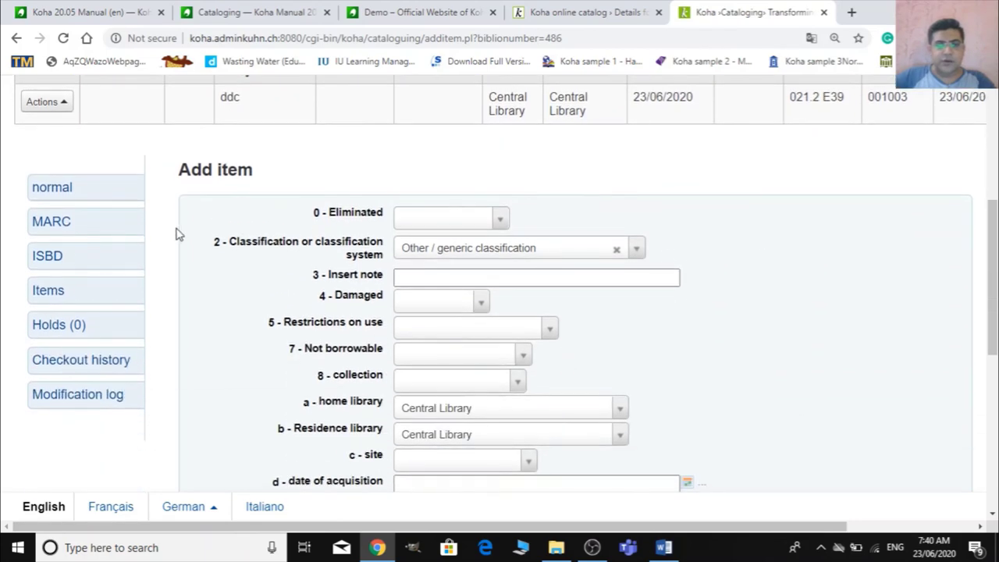
pyautogui.scroll(-4, 480, 425)
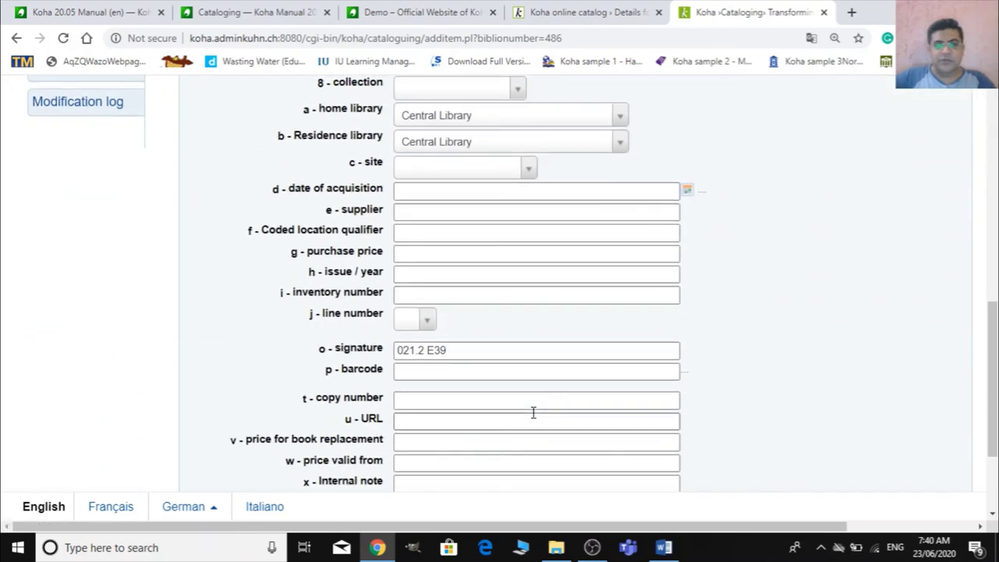
pyautogui.scroll(-2, 532, 412)
pyautogui.click(216, 415)
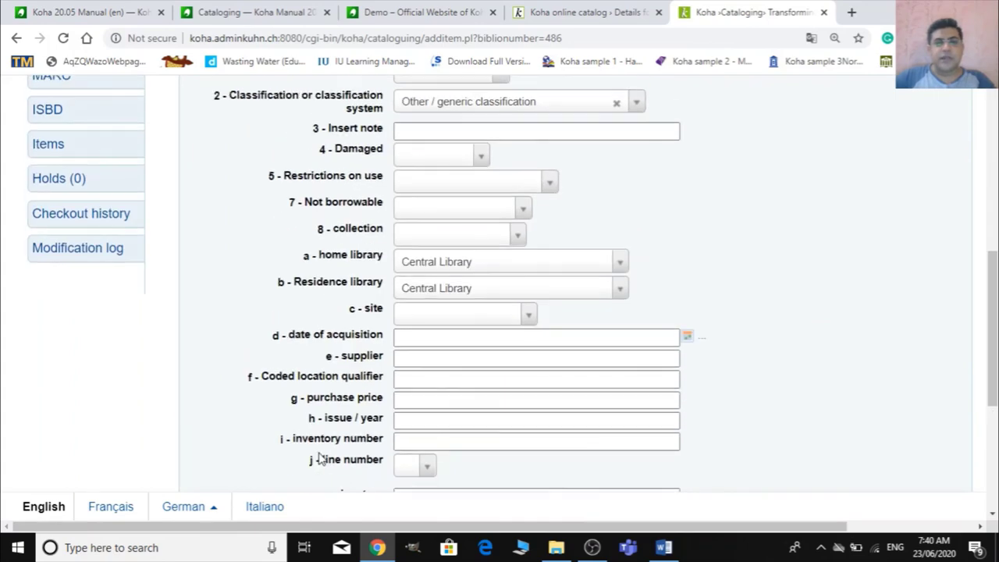
pyautogui.scroll(2, 320, 459)
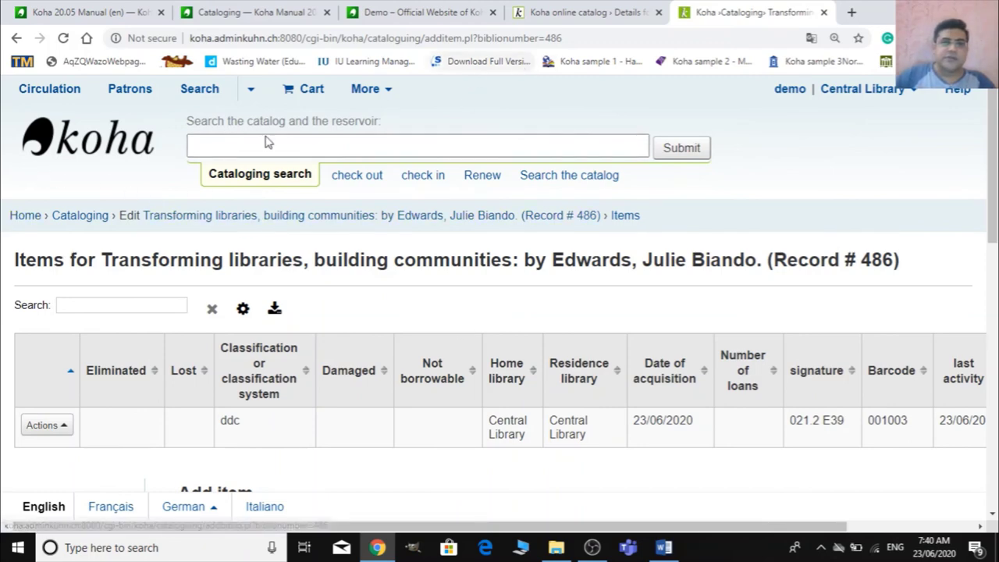
# Search the catalog for the copied title 'Transforming libraries, building communities'
pyautogui.moveTo(144, 207); pyautogui.dragTo(247, 212)
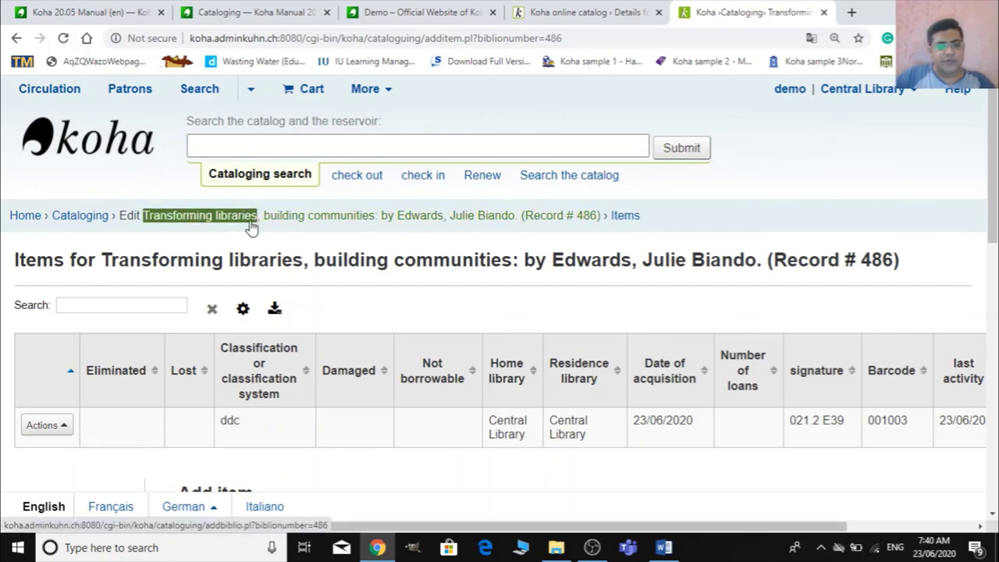
pyautogui.click(530, 178)
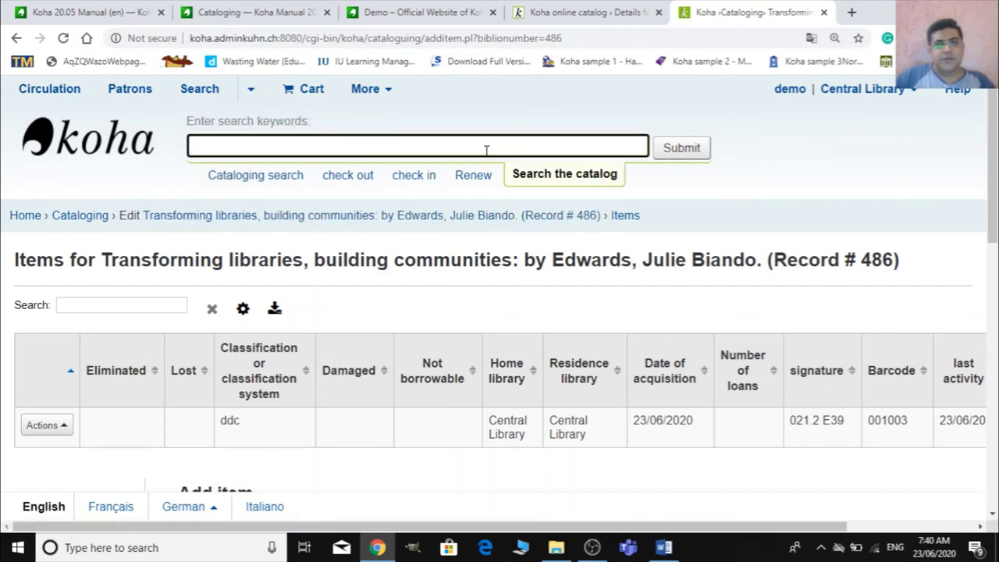
pyautogui.write('Transforming libraries')
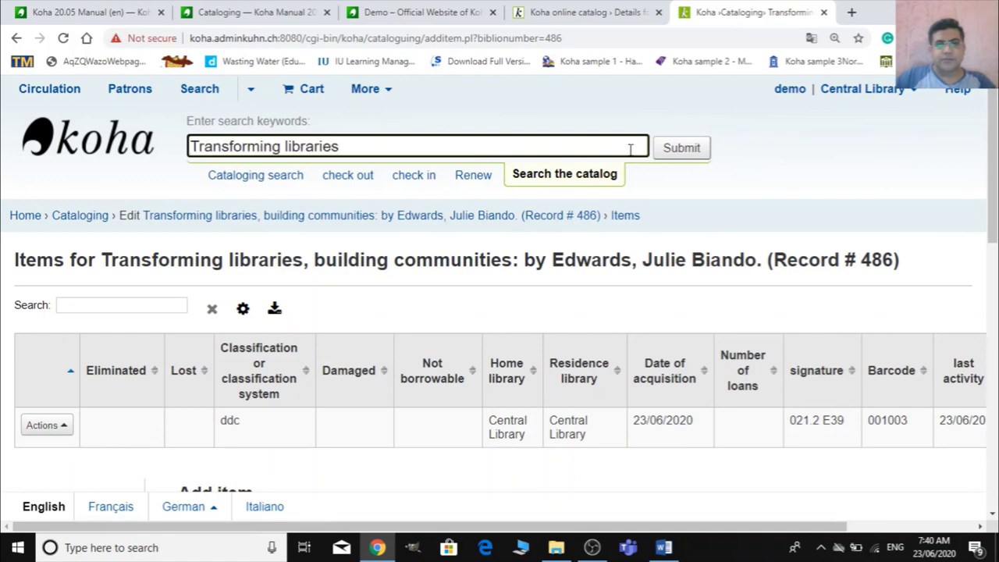
pyautogui.click(664, 149)
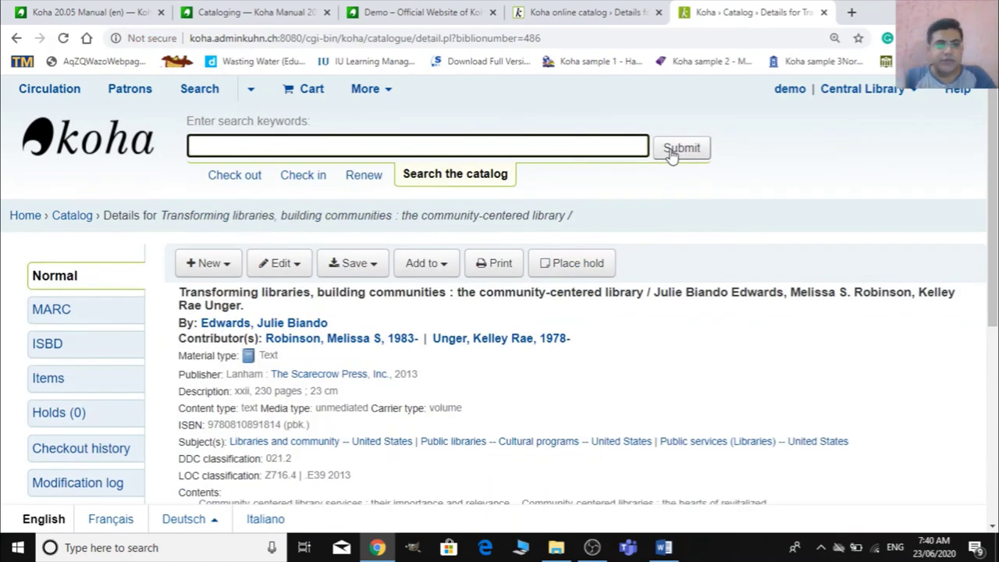
# Confirm barcode 001003 in the holdings, then start a new item for record #486
pyautogui.scroll(-3, 745, 326)
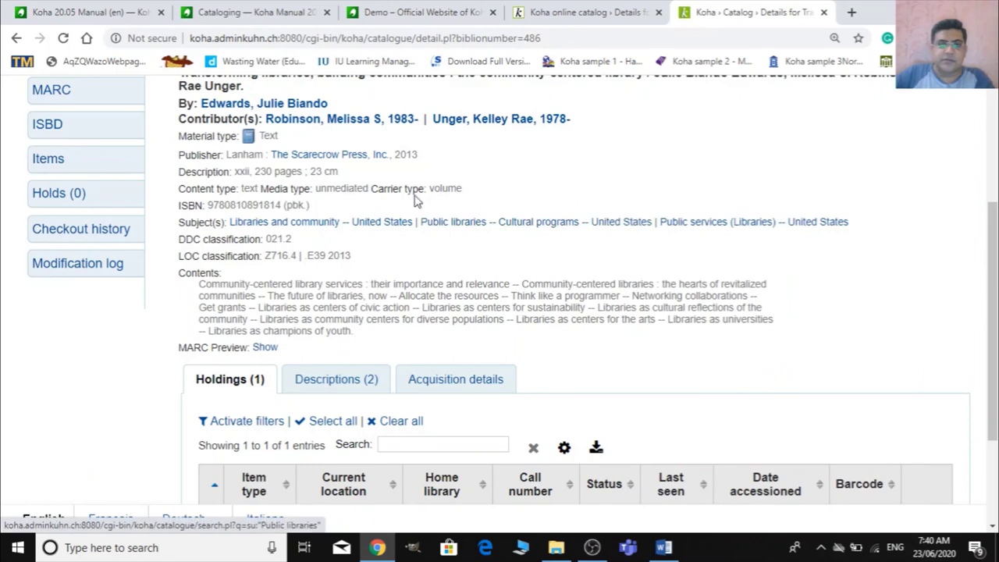
pyautogui.scroll(-1, 560, 353)
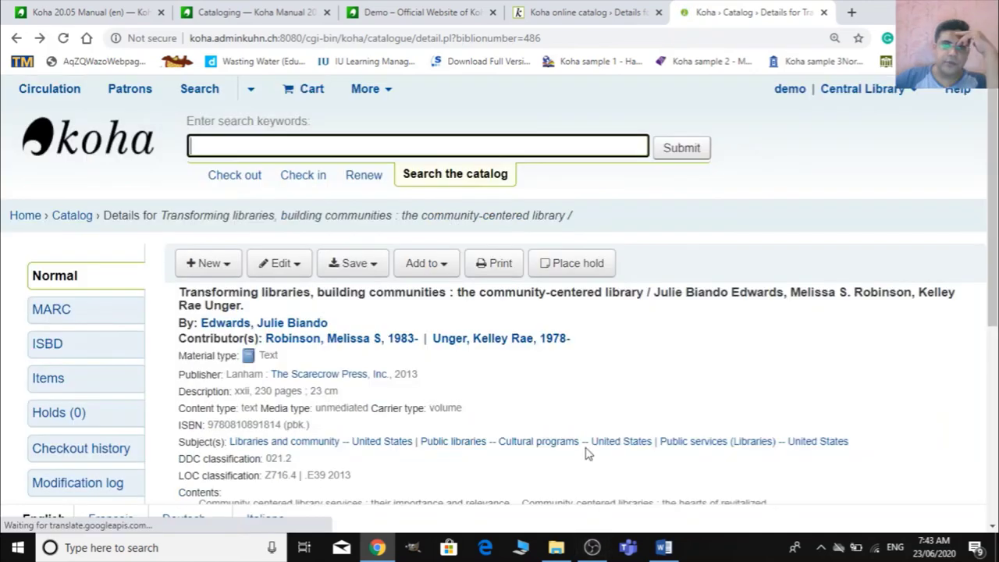
pyautogui.scroll(-3, 586, 452)
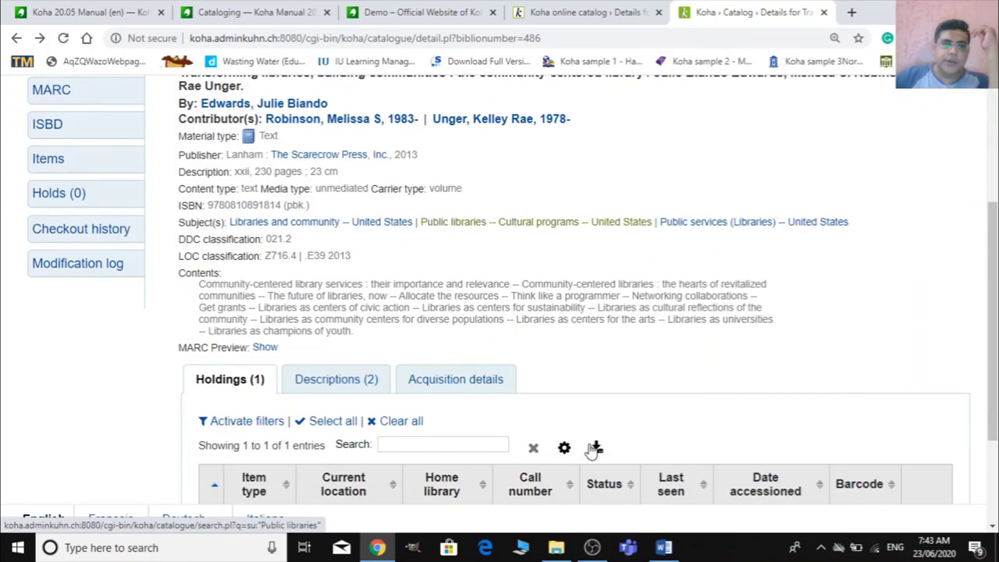
pyautogui.scroll(-2, 593, 448)
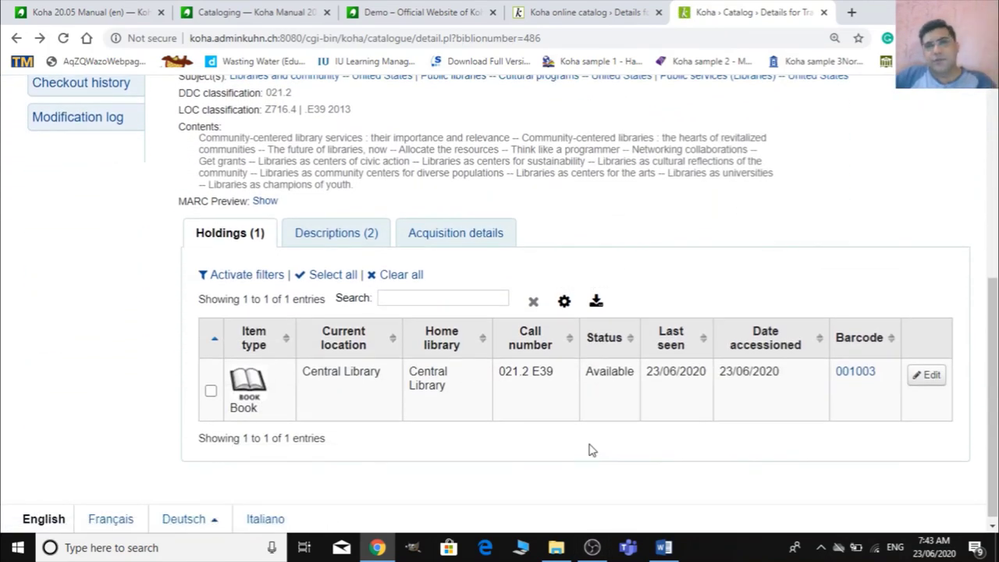
pyautogui.scroll(-1, 422, 430)
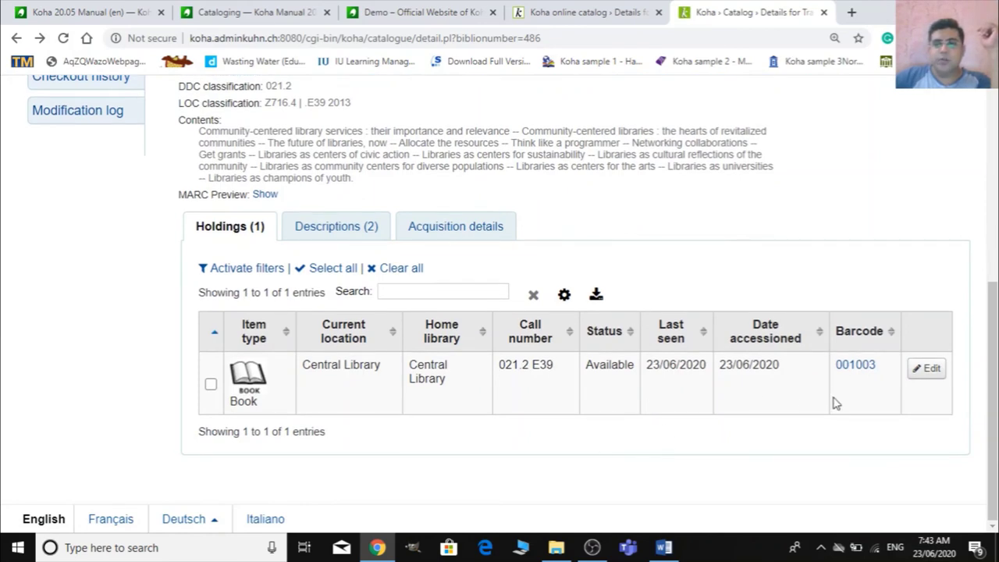
pyautogui.scroll(5, 671, 507)
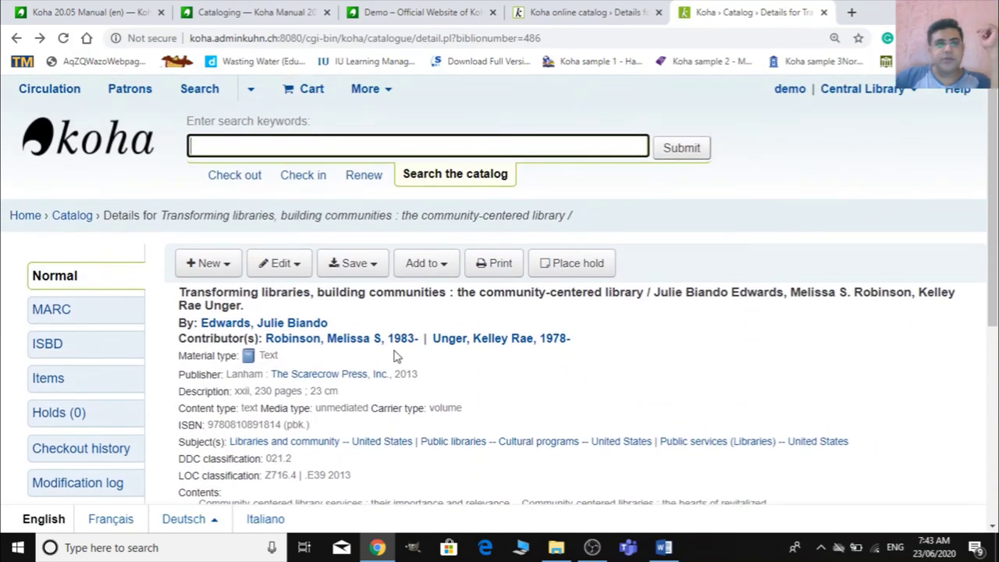
pyautogui.click(216, 263)
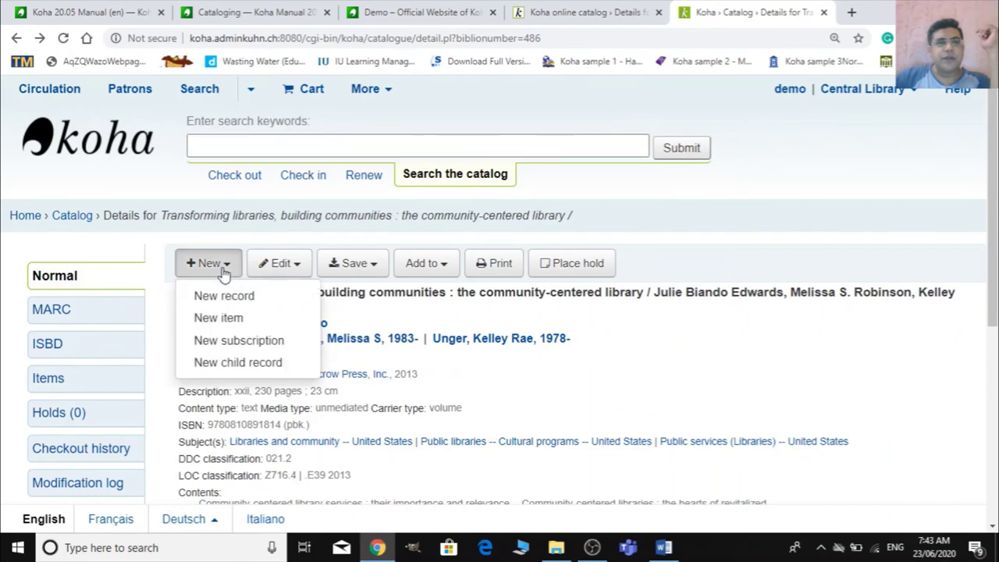
pyautogui.click(226, 321)
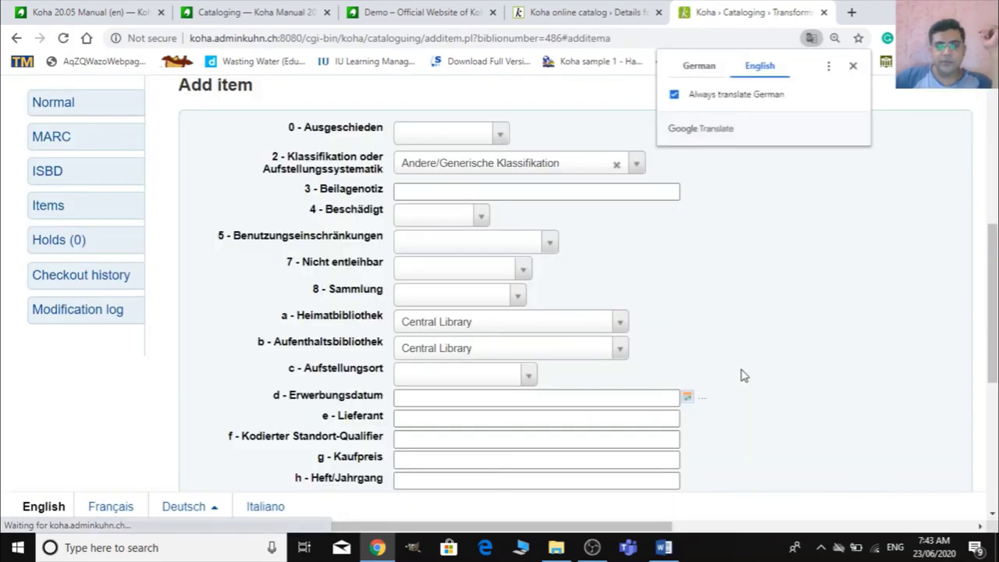
# Set the second item's classification to DDC and its purchase price to 2000
pyautogui.scroll(-2, 741, 377)
pyautogui.scroll(3, 741, 375)
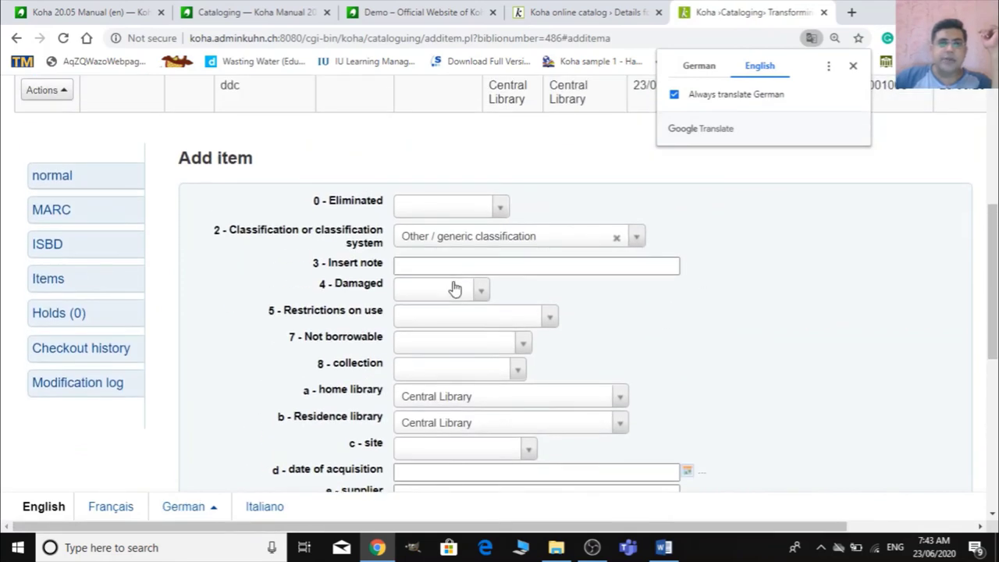
pyautogui.click(546, 237)
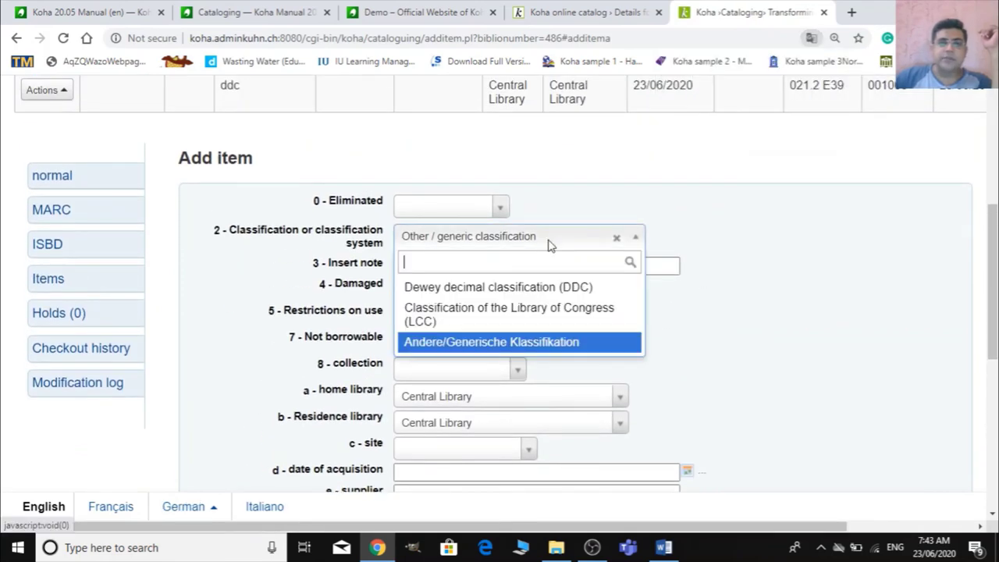
pyautogui.click(496, 289)
pyautogui.scroll(-2, 429, 437)
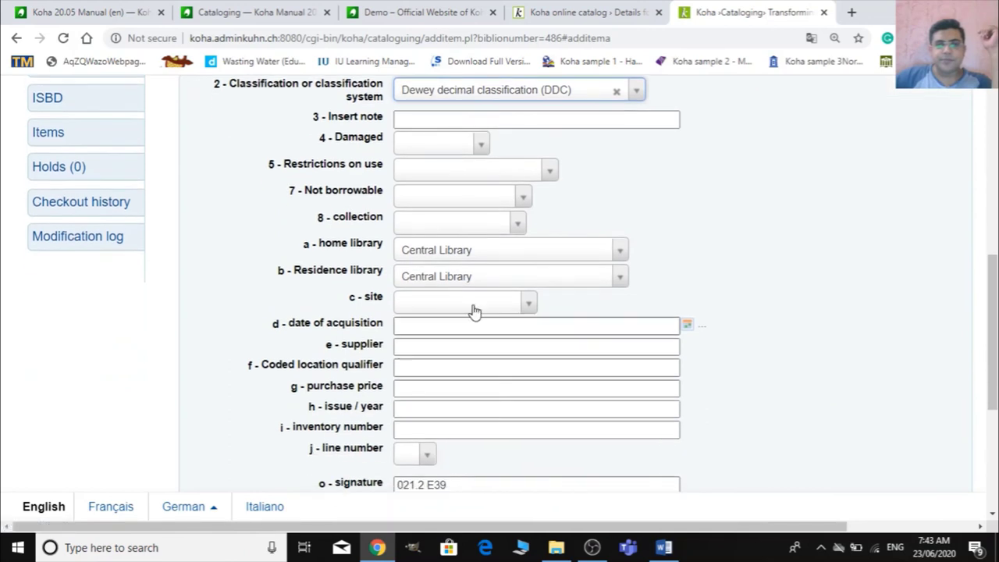
pyautogui.scroll(-2, 459, 350)
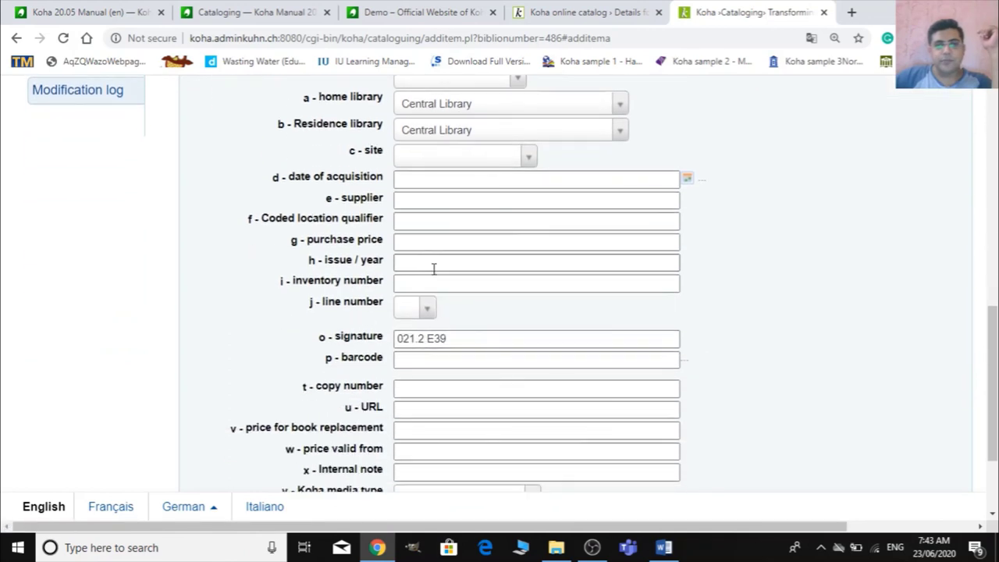
pyautogui.click(429, 243)
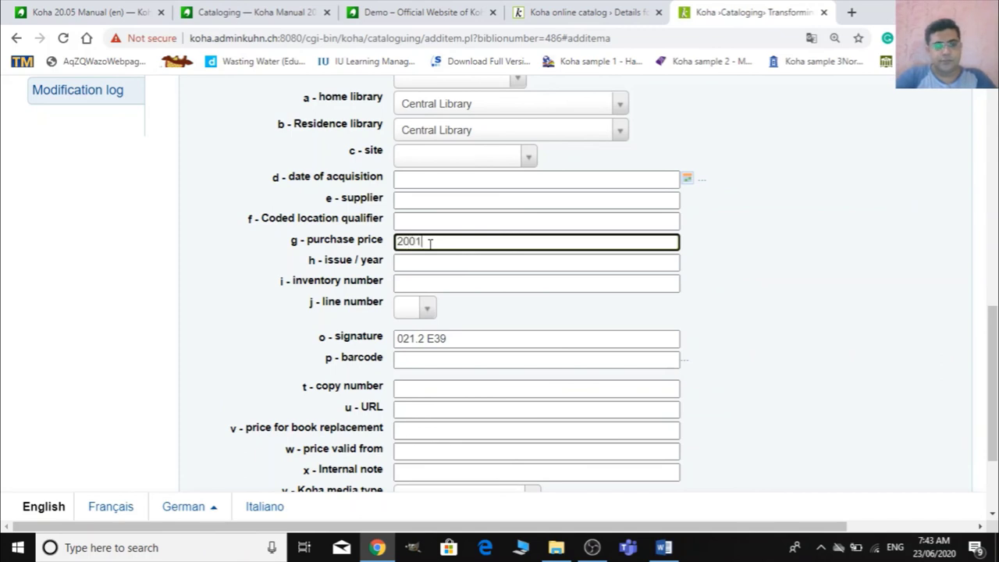
pyautogui.write('2000')
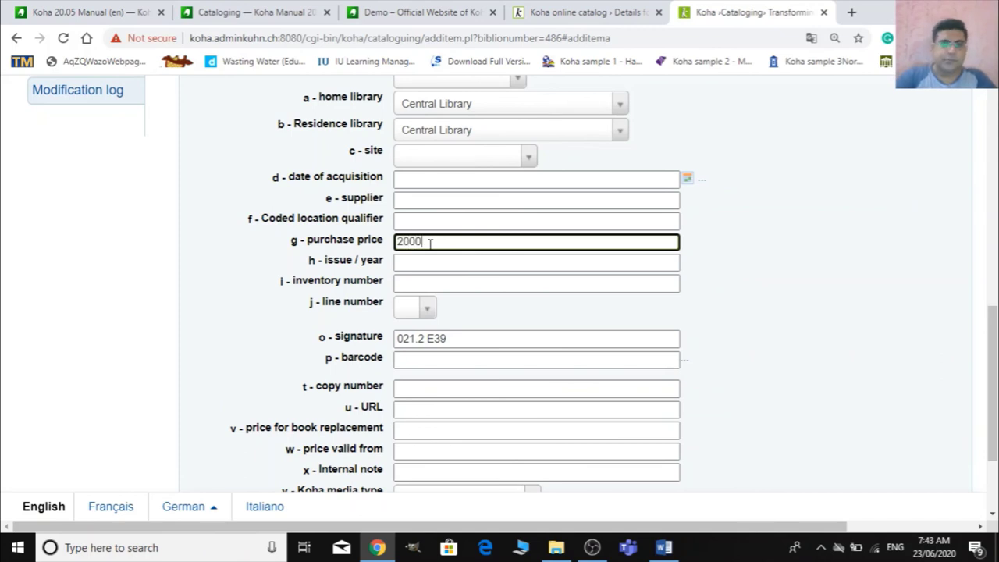
# Change the second item's auto-filled barcode to 001004
pyautogui.click(430, 261)
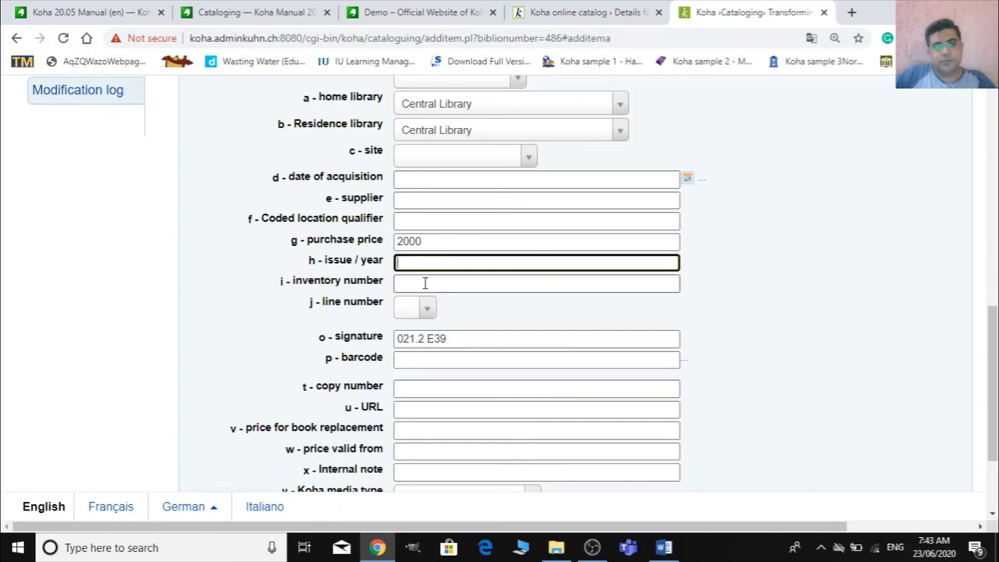
pyautogui.click(438, 364)
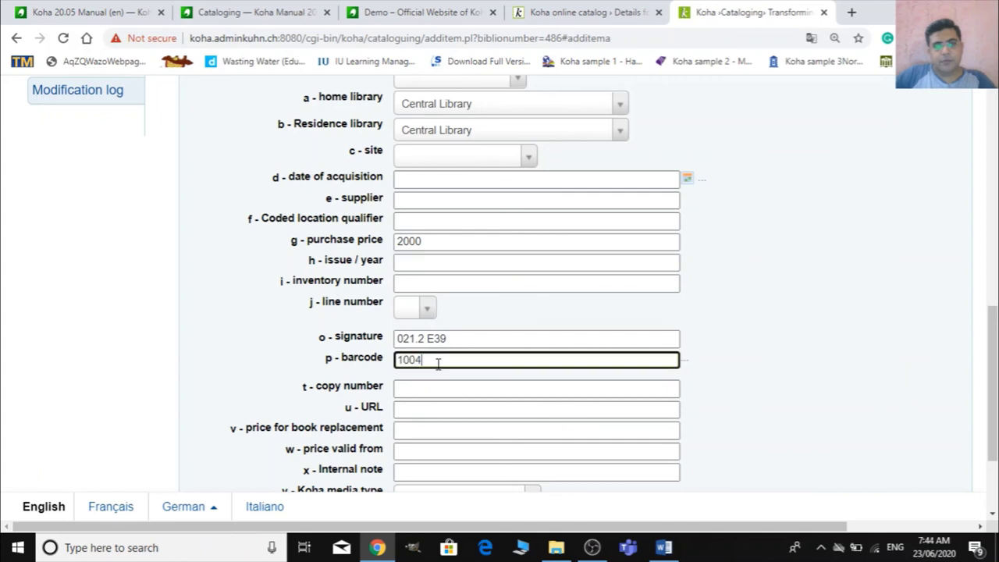
pyautogui.press('BackSpace')
pyautogui.press('BackSpace')
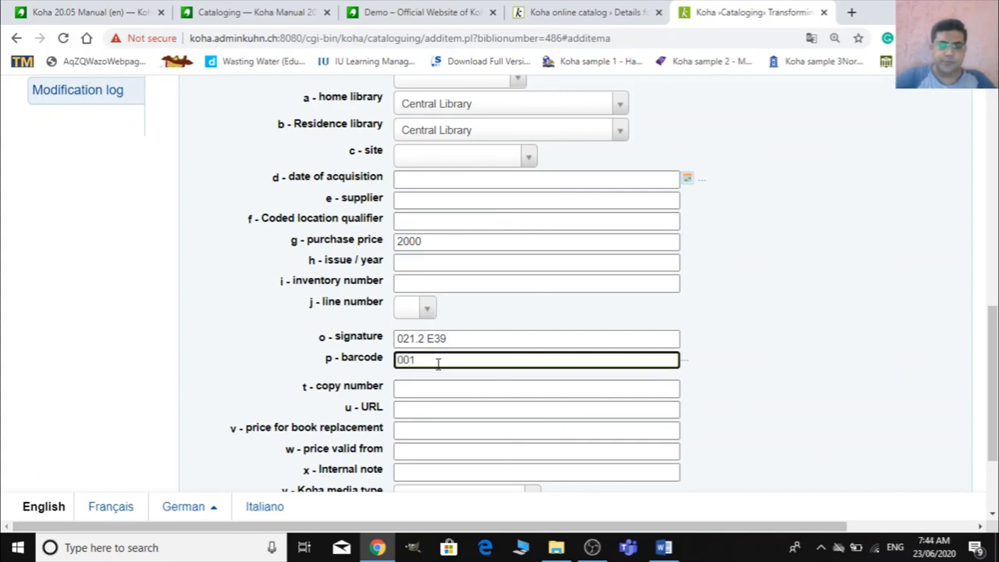
pyautogui.write('4')
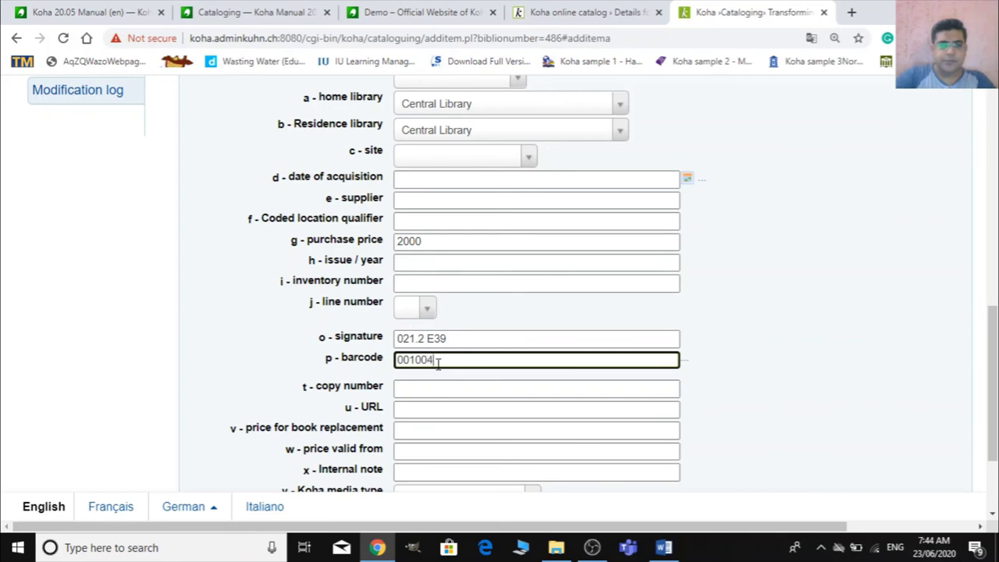
pyautogui.scroll(-1, 482, 440)
pyautogui.scroll(-2, 483, 440)
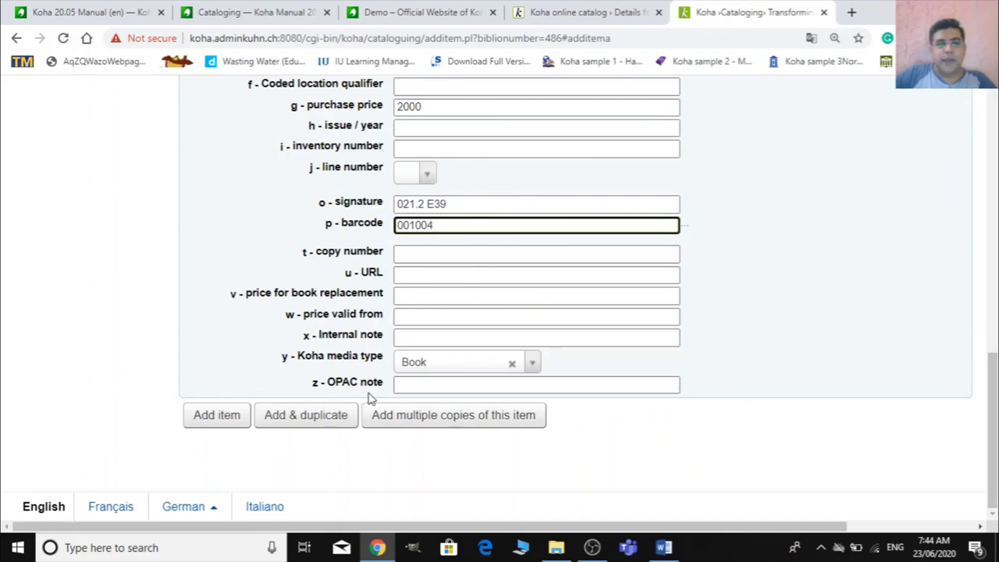
pyautogui.scroll(2, 396, 320)
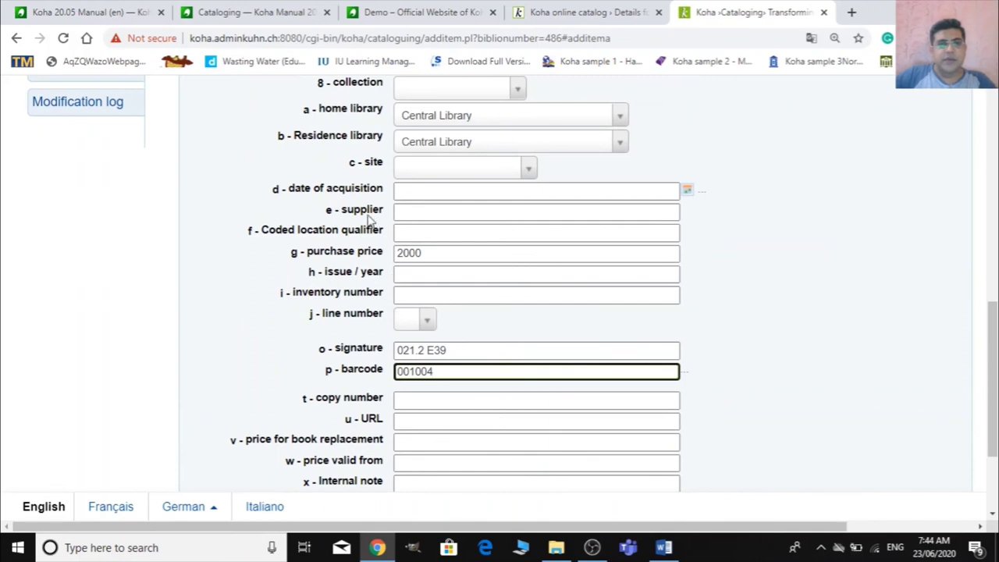
pyautogui.scroll(1, 426, 289)
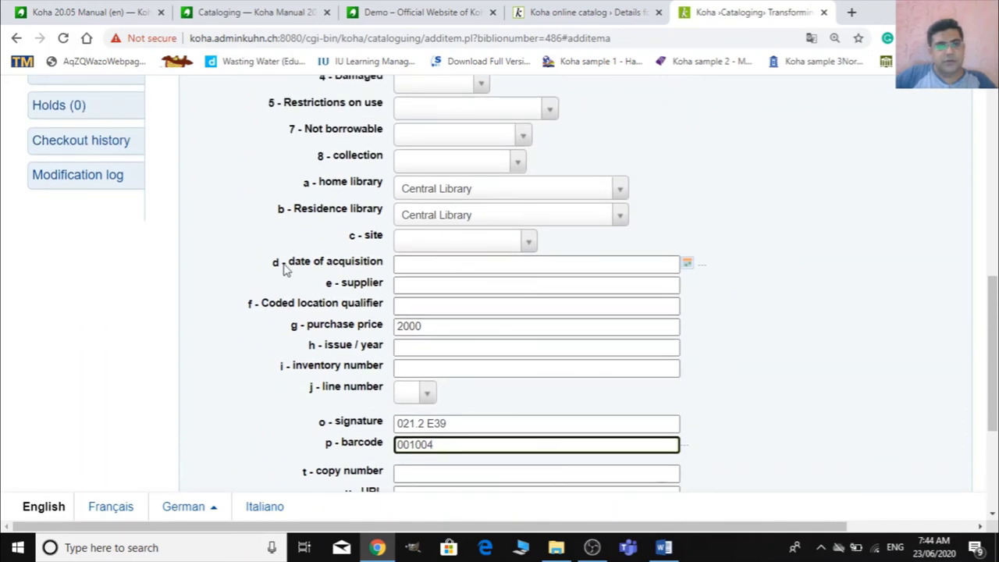
# Fill the second item's date of acquisition with today's date, 2020-06-23
pyautogui.click(449, 265)
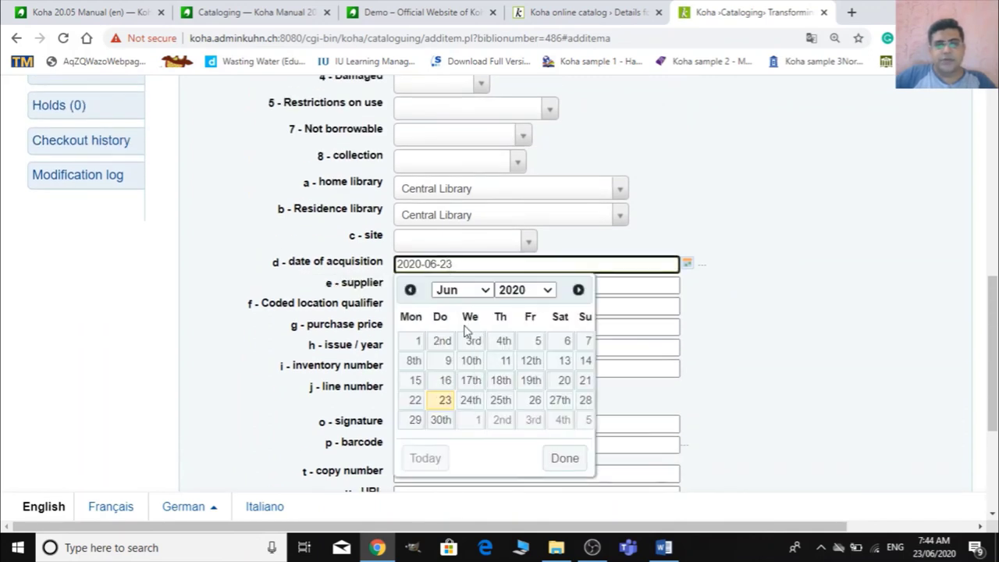
pyautogui.click(184, 251)
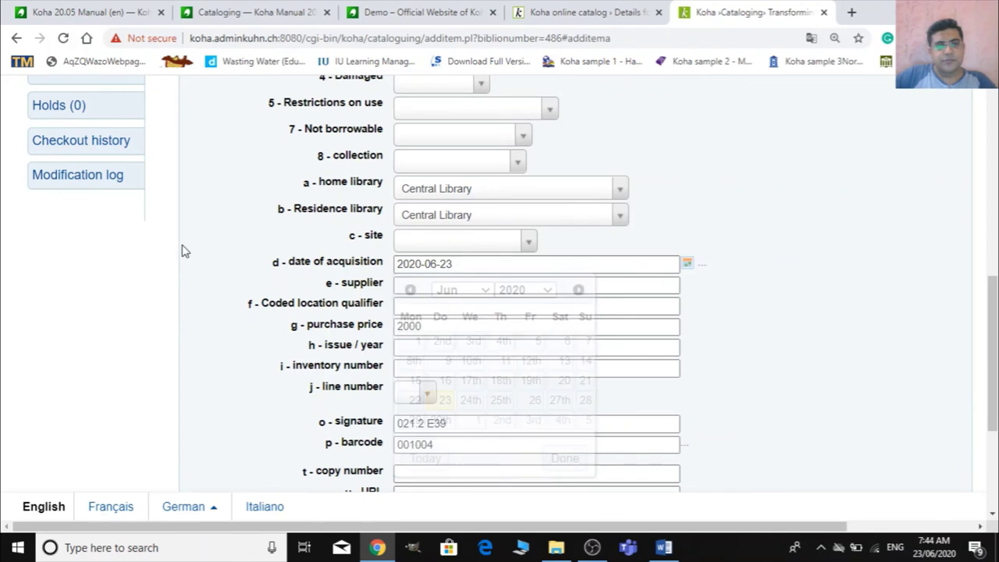
pyautogui.click(432, 240)
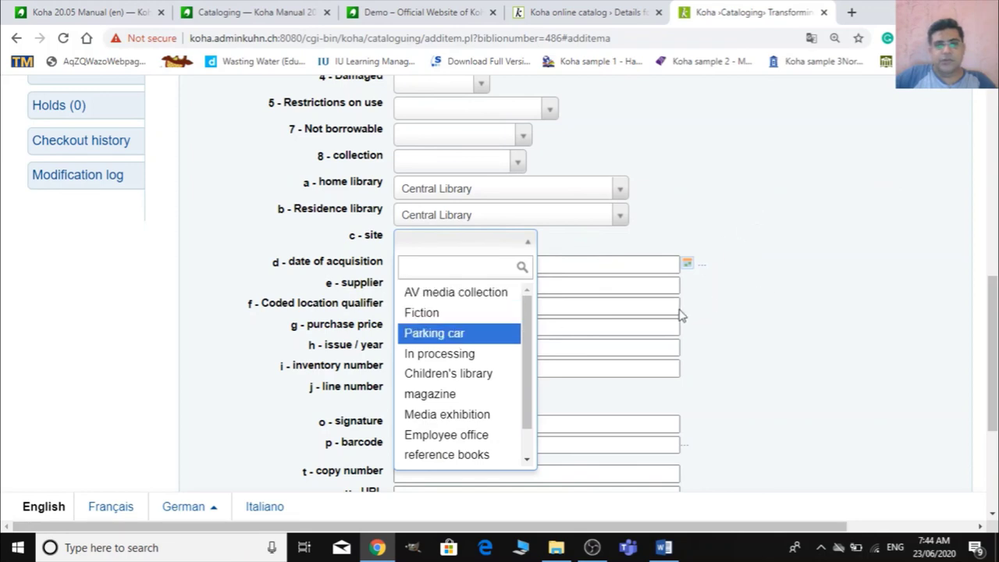
pyautogui.click(813, 299)
pyautogui.scroll(2, 421, 323)
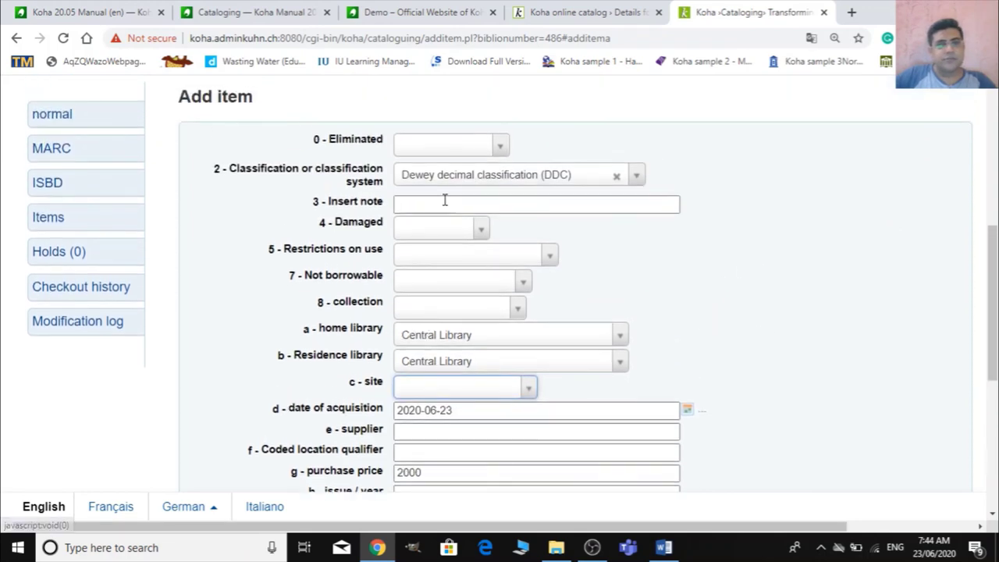
pyautogui.scroll(2, 494, 383)
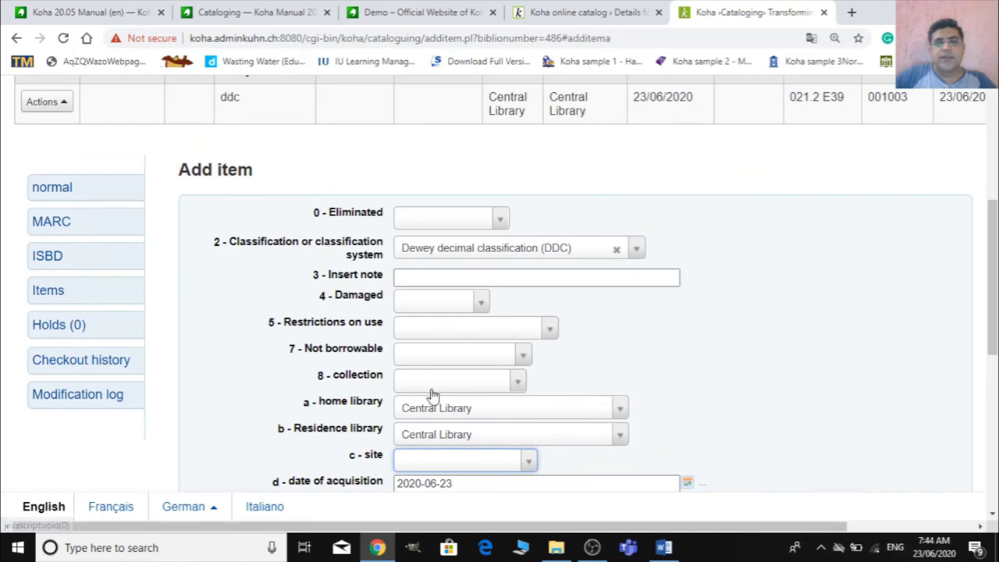
# Leave the Damaged and Eliminated statuses empty after trying values in each
pyautogui.click(419, 304)
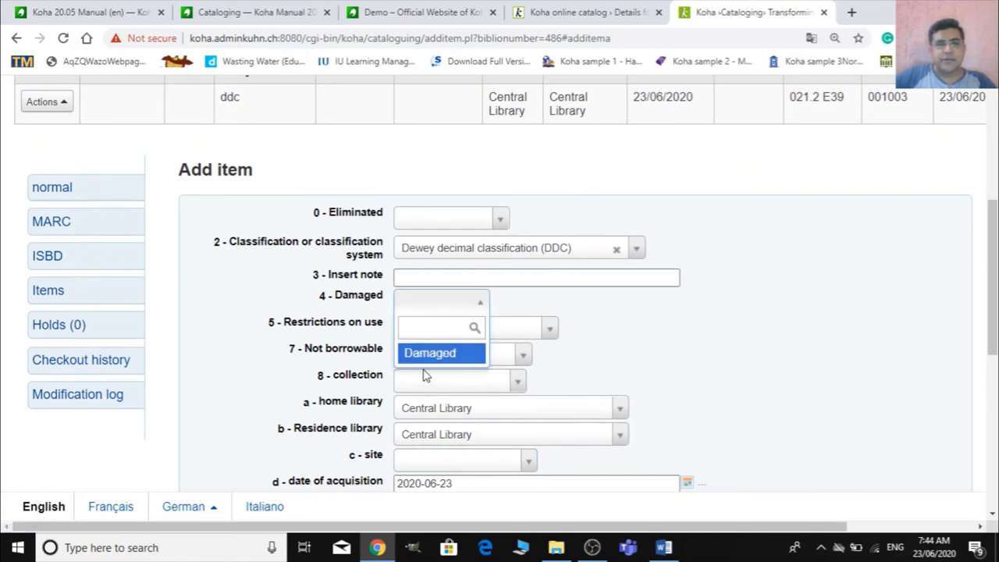
pyautogui.click(593, 314)
pyautogui.click(430, 302)
pyautogui.click(431, 356)
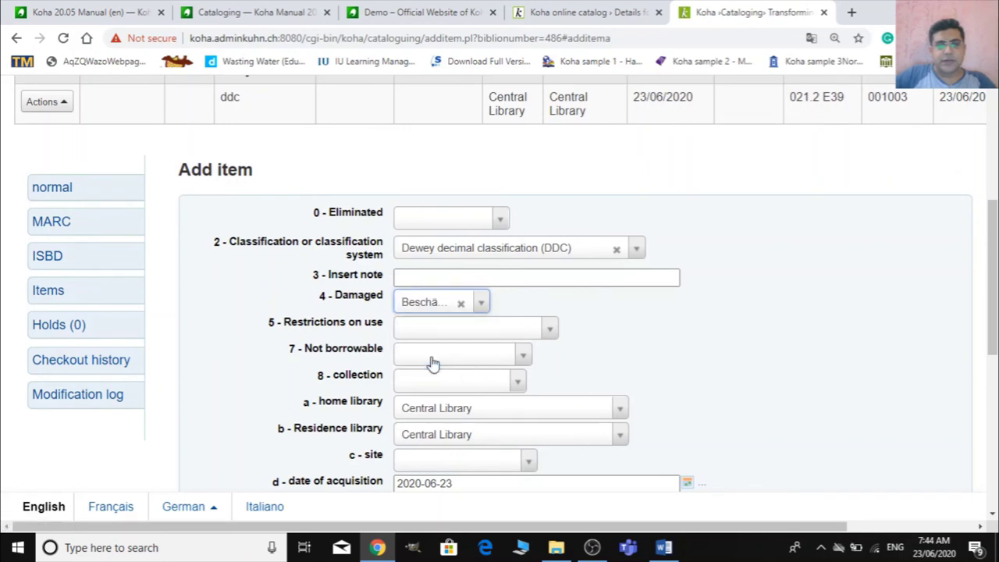
pyautogui.click(447, 216)
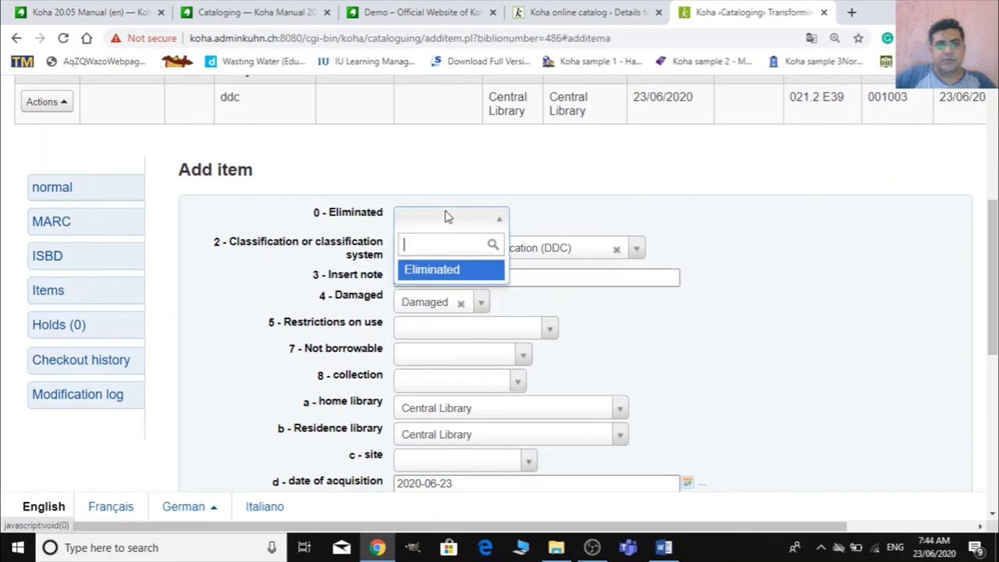
pyautogui.click(446, 273)
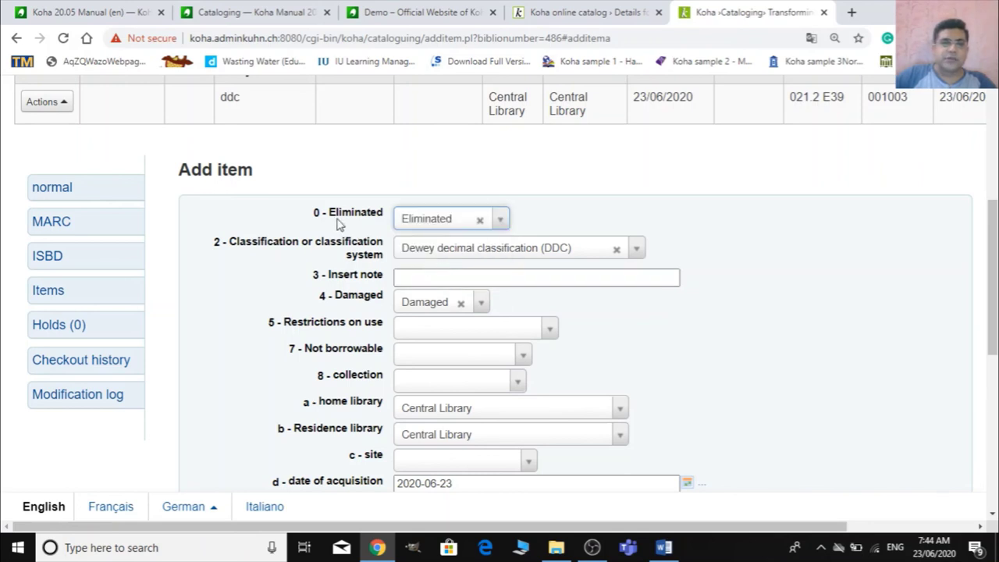
pyautogui.click(440, 220)
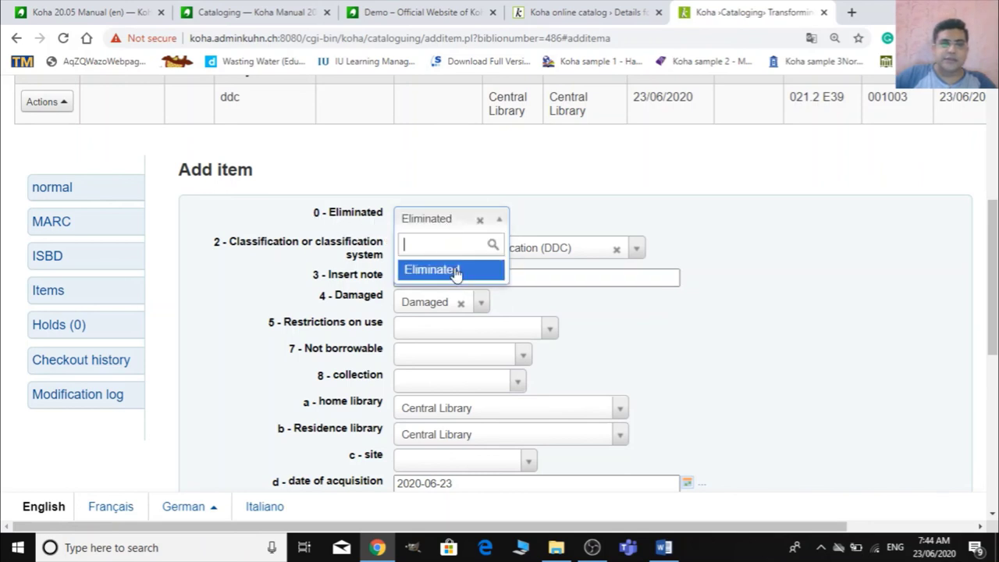
pyautogui.click(479, 220)
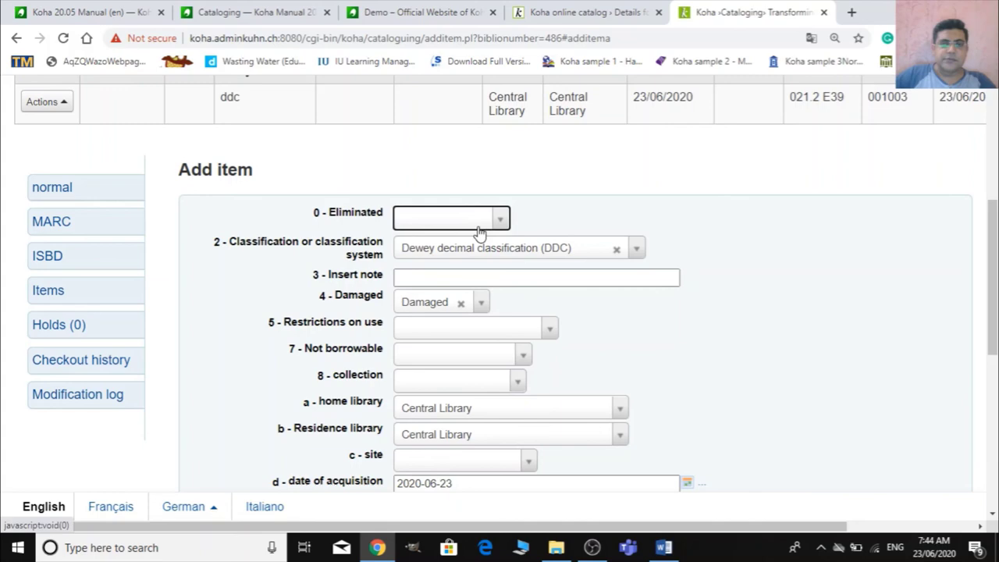
pyautogui.click(460, 303)
# Add the second item to record #486
pyautogui.scroll(-3, 630, 283)
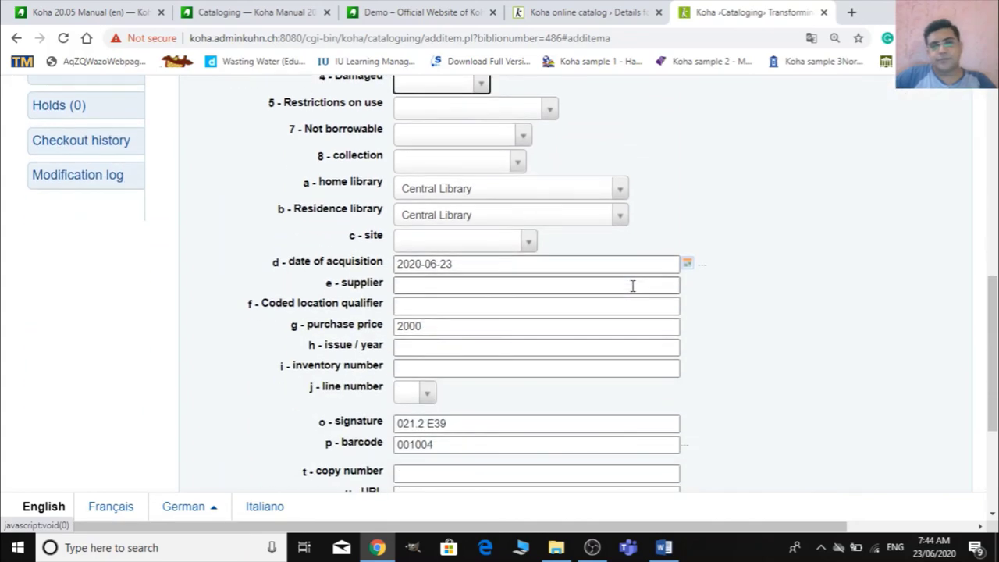
pyautogui.scroll(4, 630, 283)
pyautogui.scroll(-3, 624, 343)
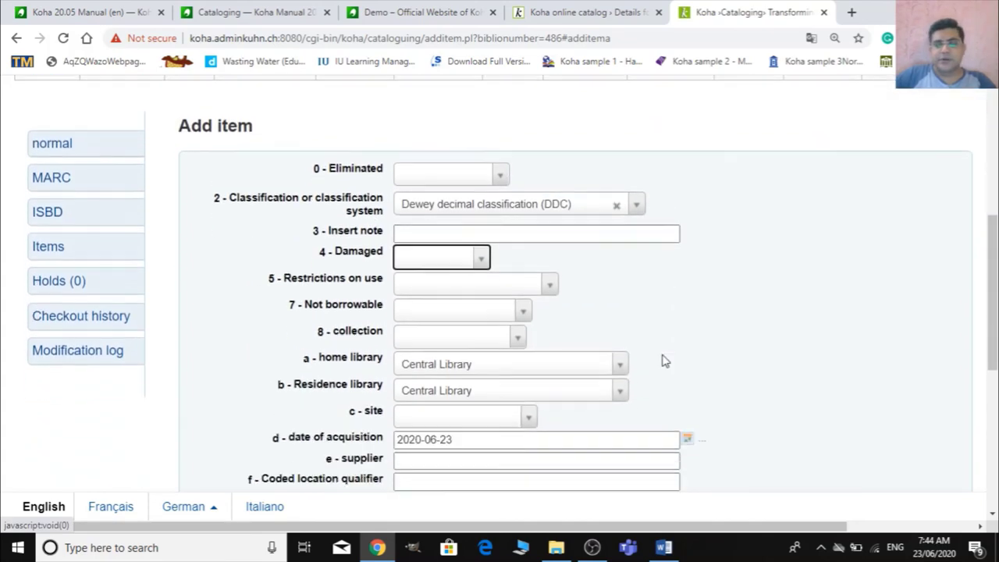
pyautogui.scroll(-4, 662, 355)
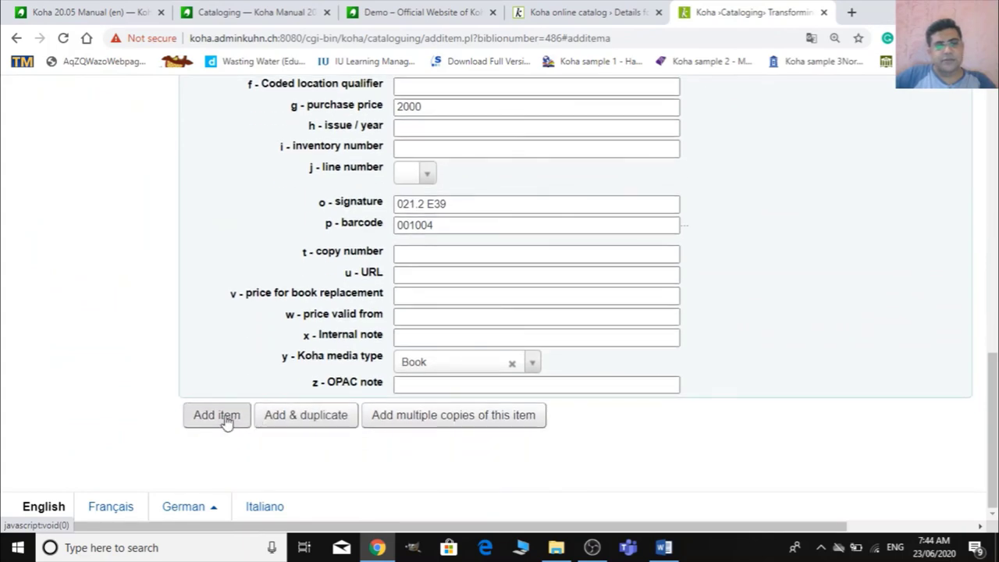
pyautogui.click(216, 416)
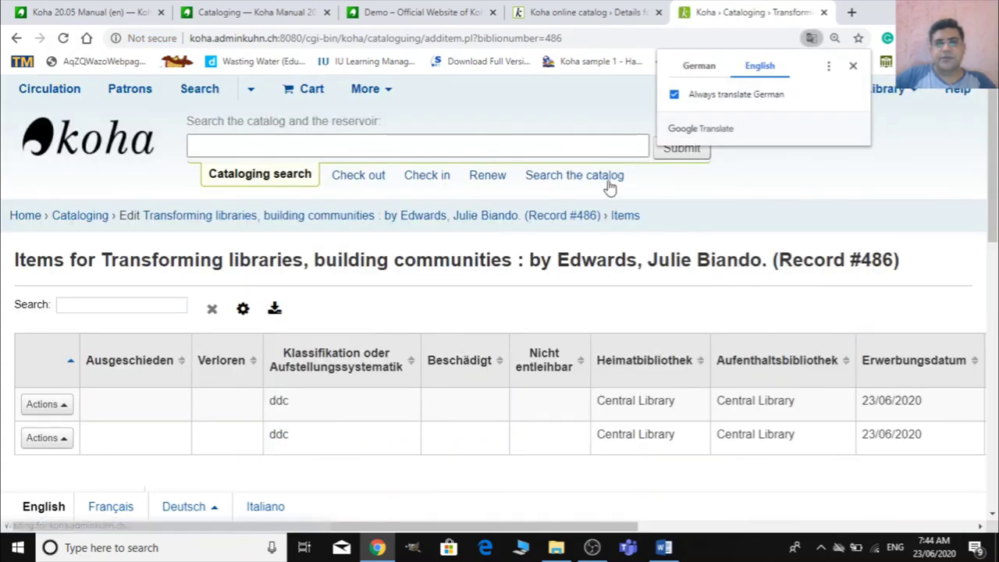
# Search the catalog for the pasted title 'Transforming libraries'
pyautogui.scroll(-4, 470, 274)
pyautogui.scroll(2, 617, 304)
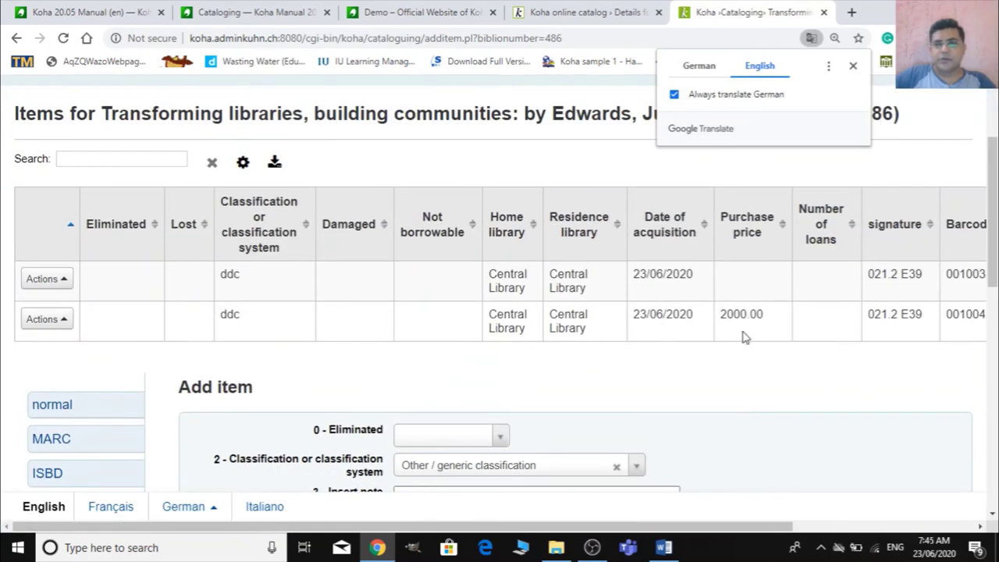
pyautogui.scroll(-2, 224, 350)
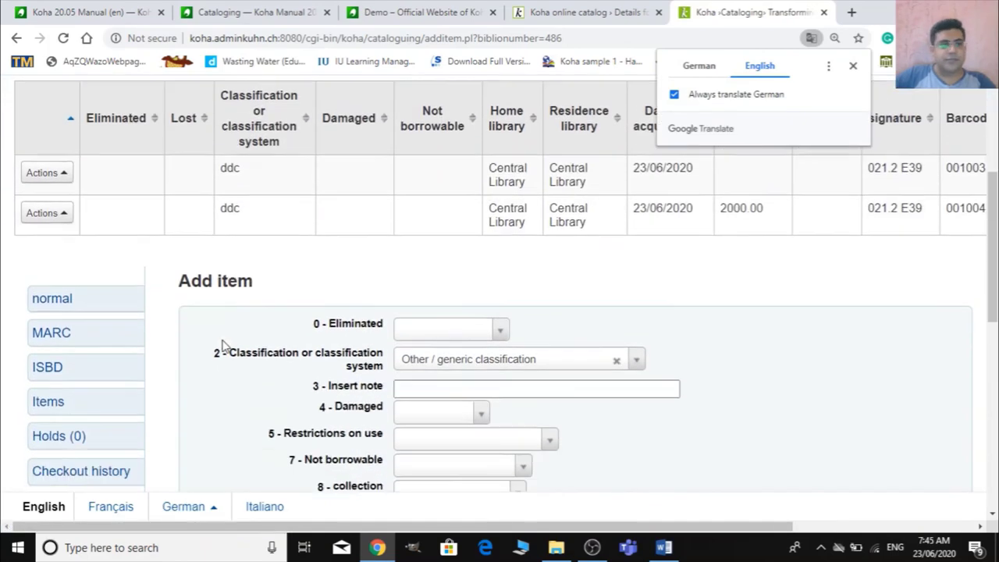
pyautogui.scroll(3, 228, 346)
pyautogui.scroll(1, 231, 345)
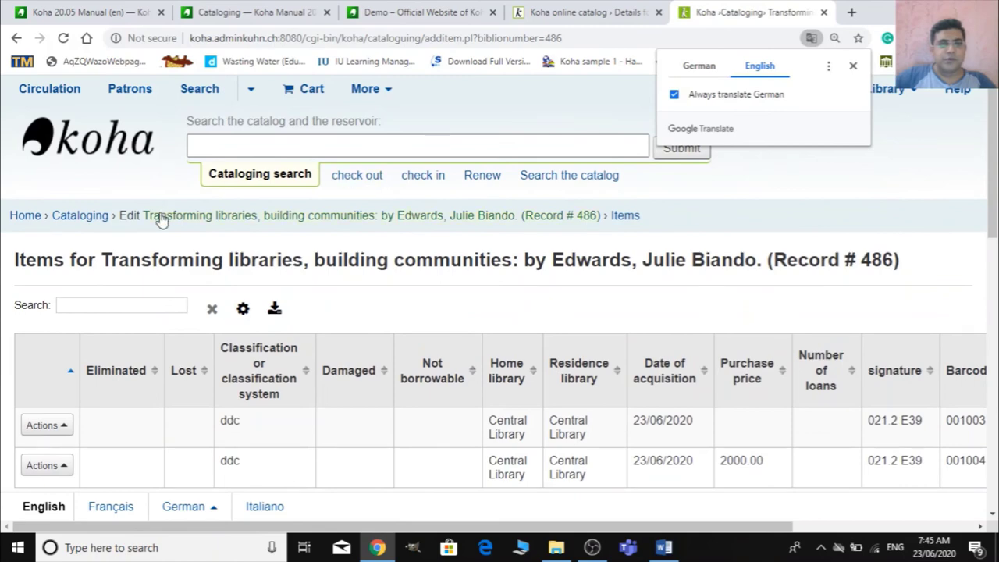
pyautogui.click(396, 147)
pyautogui.write('Transforming libraries')
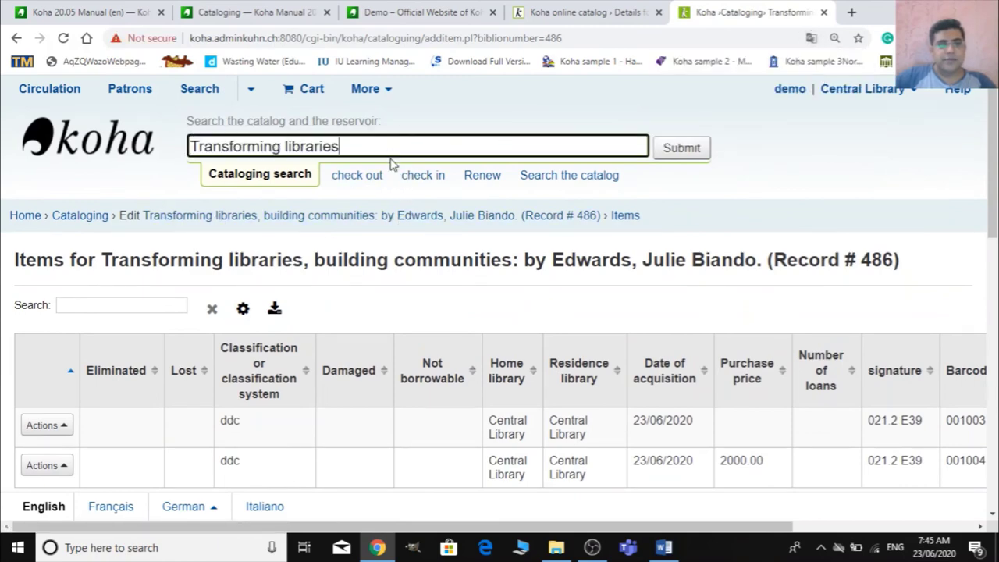
pyautogui.click(681, 154)
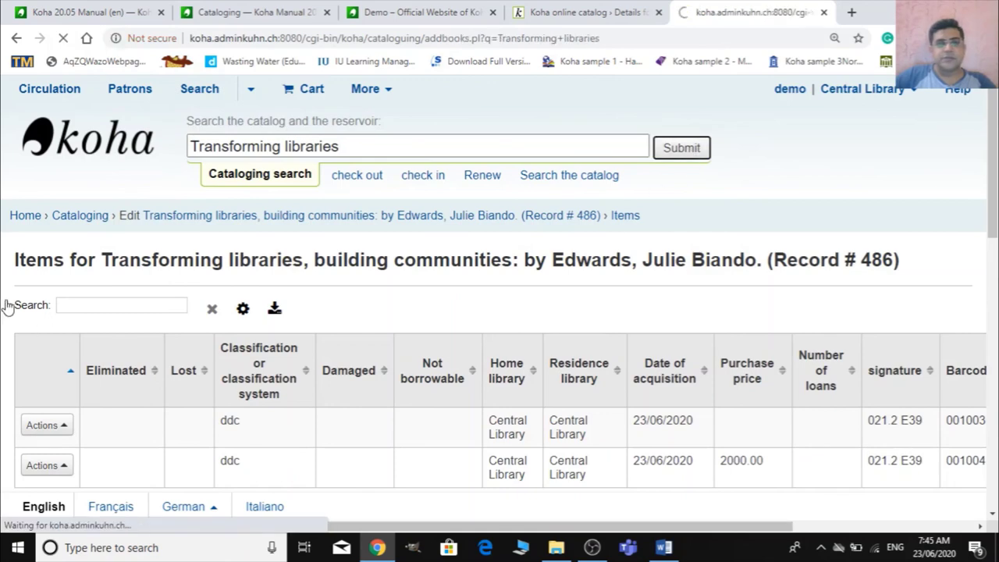
# Open the 'Transforming libraries, building communities' record in its Normal detail view
pyautogui.scroll(-2, 328, 394)
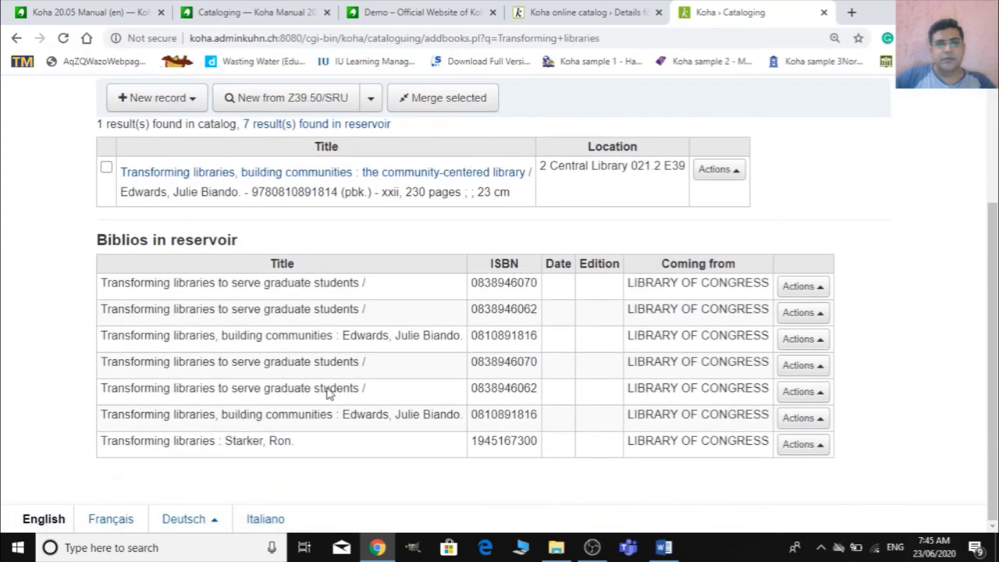
pyautogui.click(216, 177)
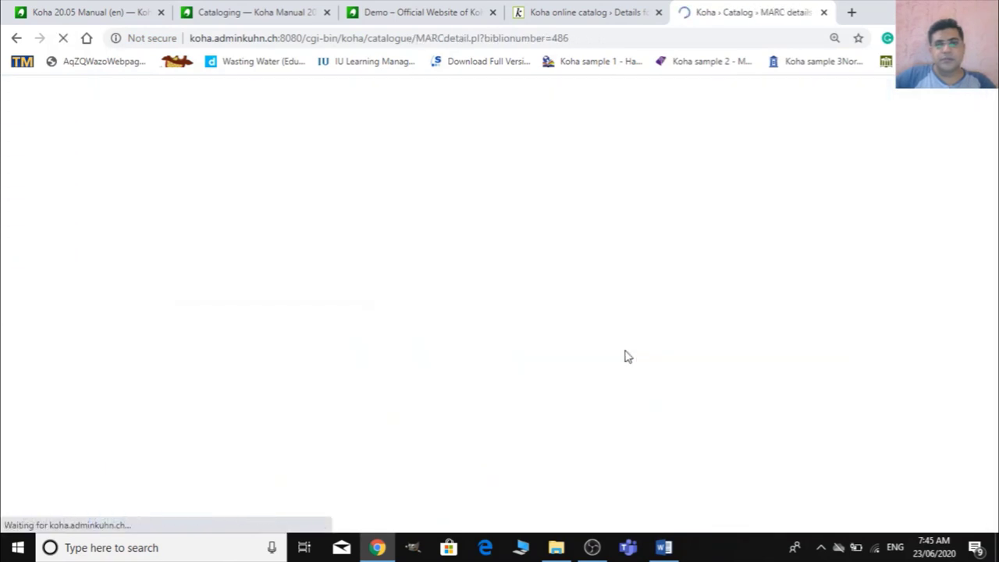
pyautogui.scroll(-4, 593, 373)
pyautogui.scroll(3, 159, 259)
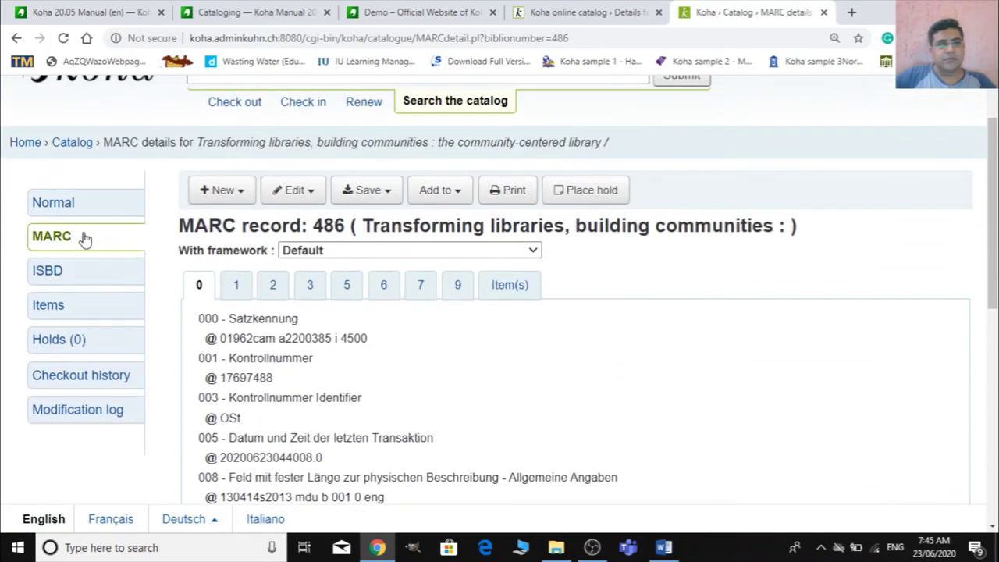
pyautogui.click(82, 205)
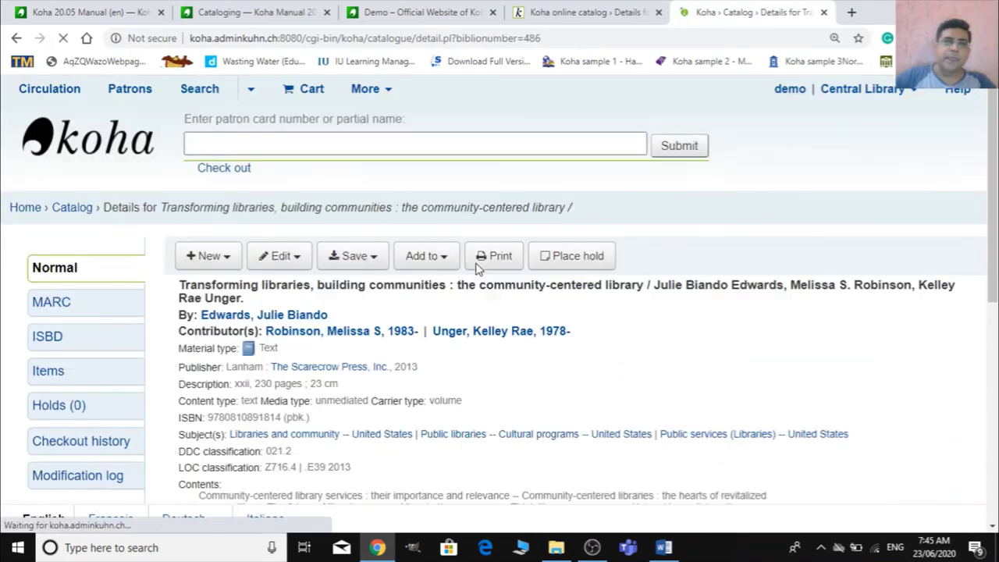